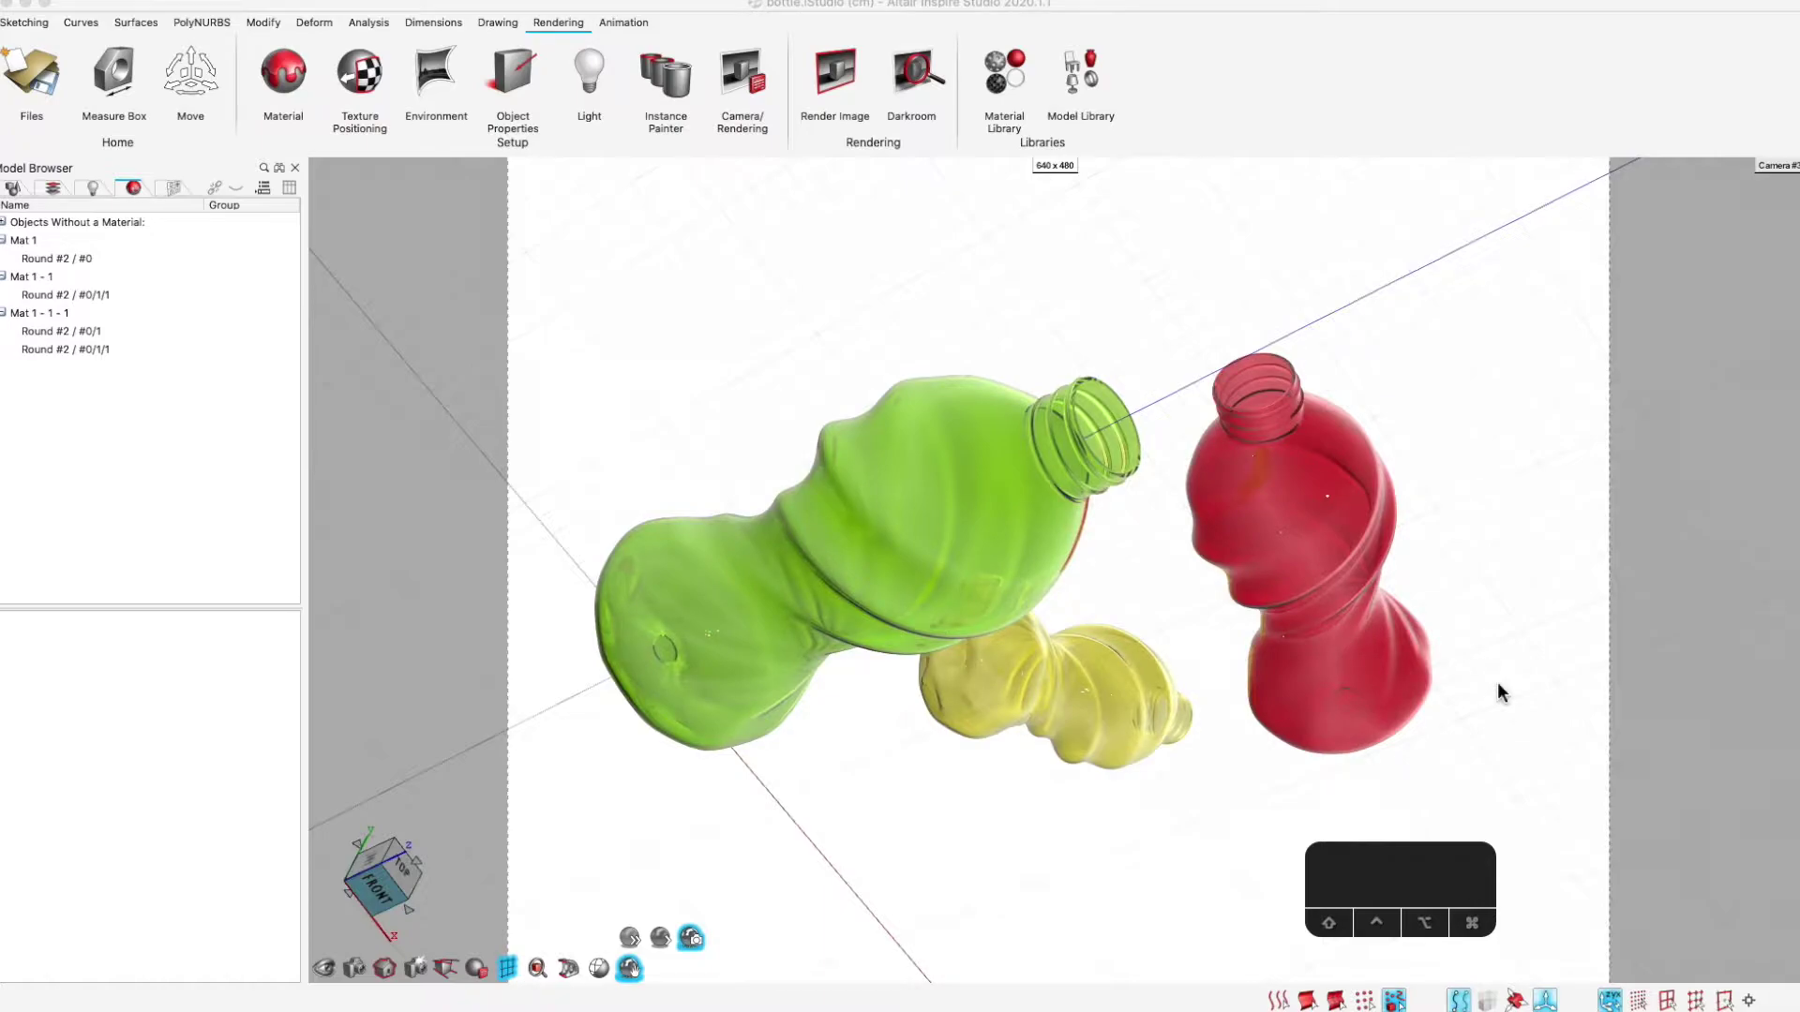
Examine the finished bottle scene with its materials and in plain shaded display
click(1503, 631)
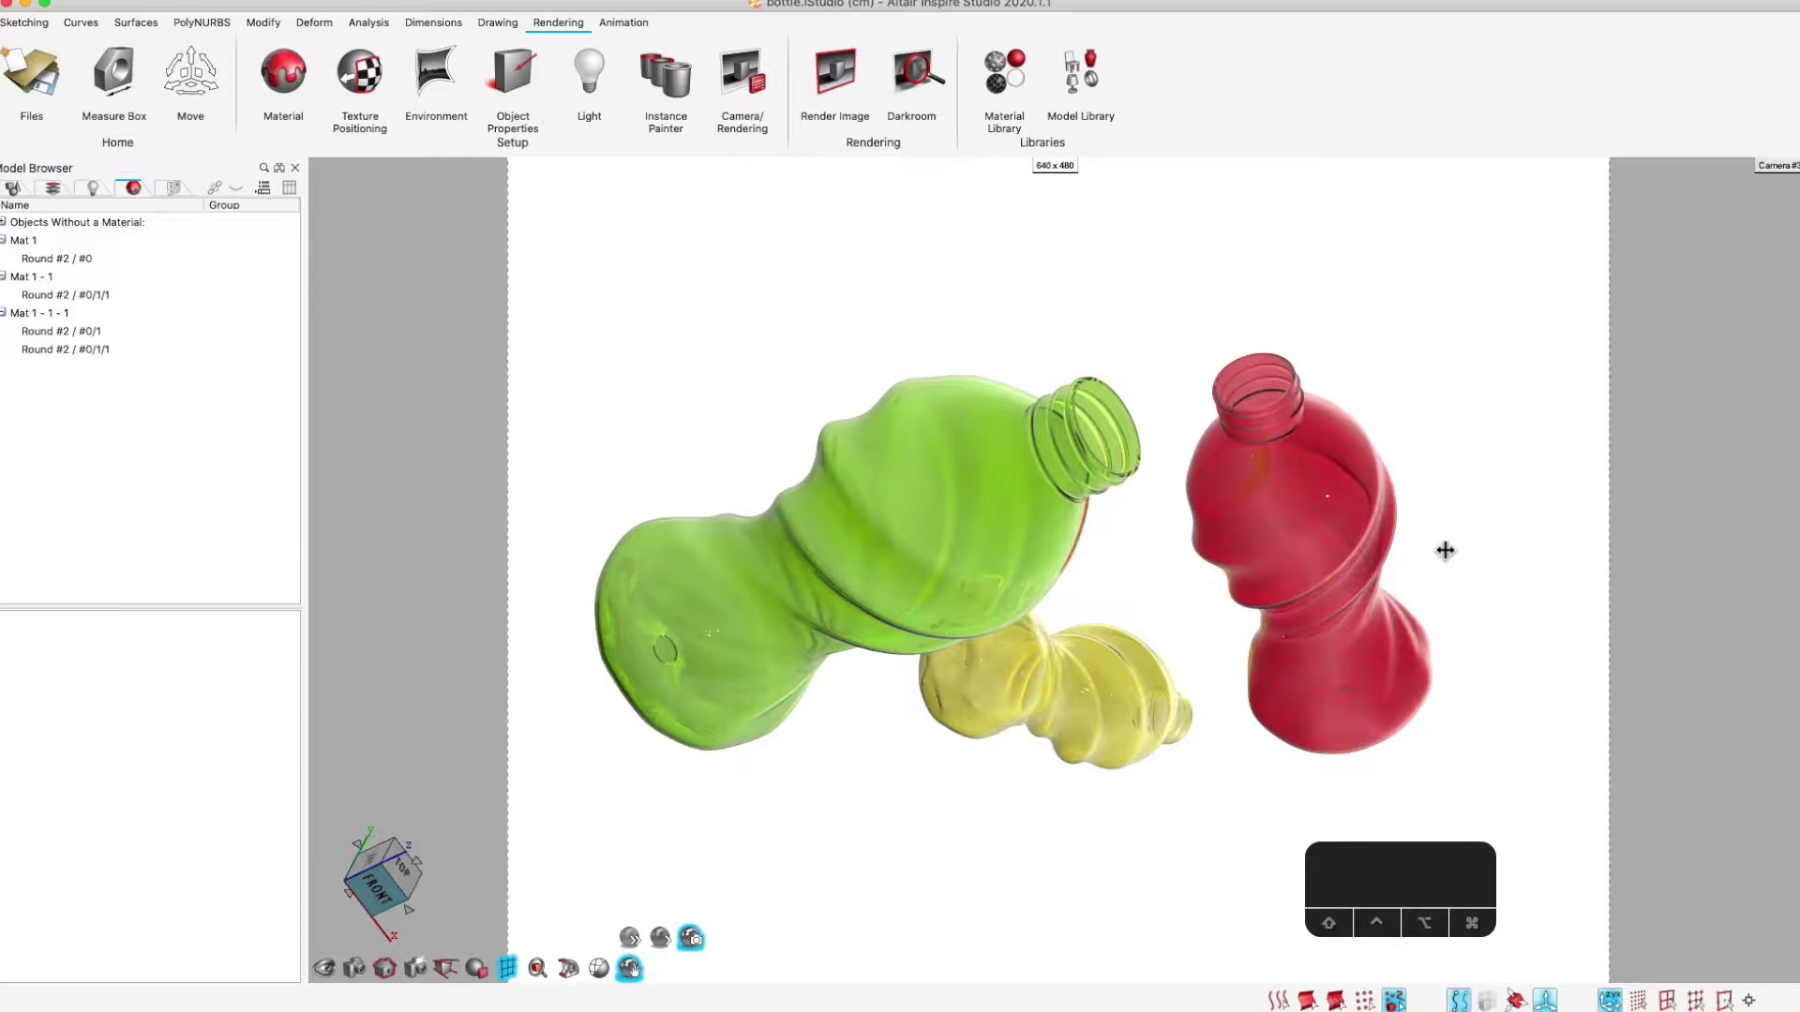
click(1020, 248)
key(2)
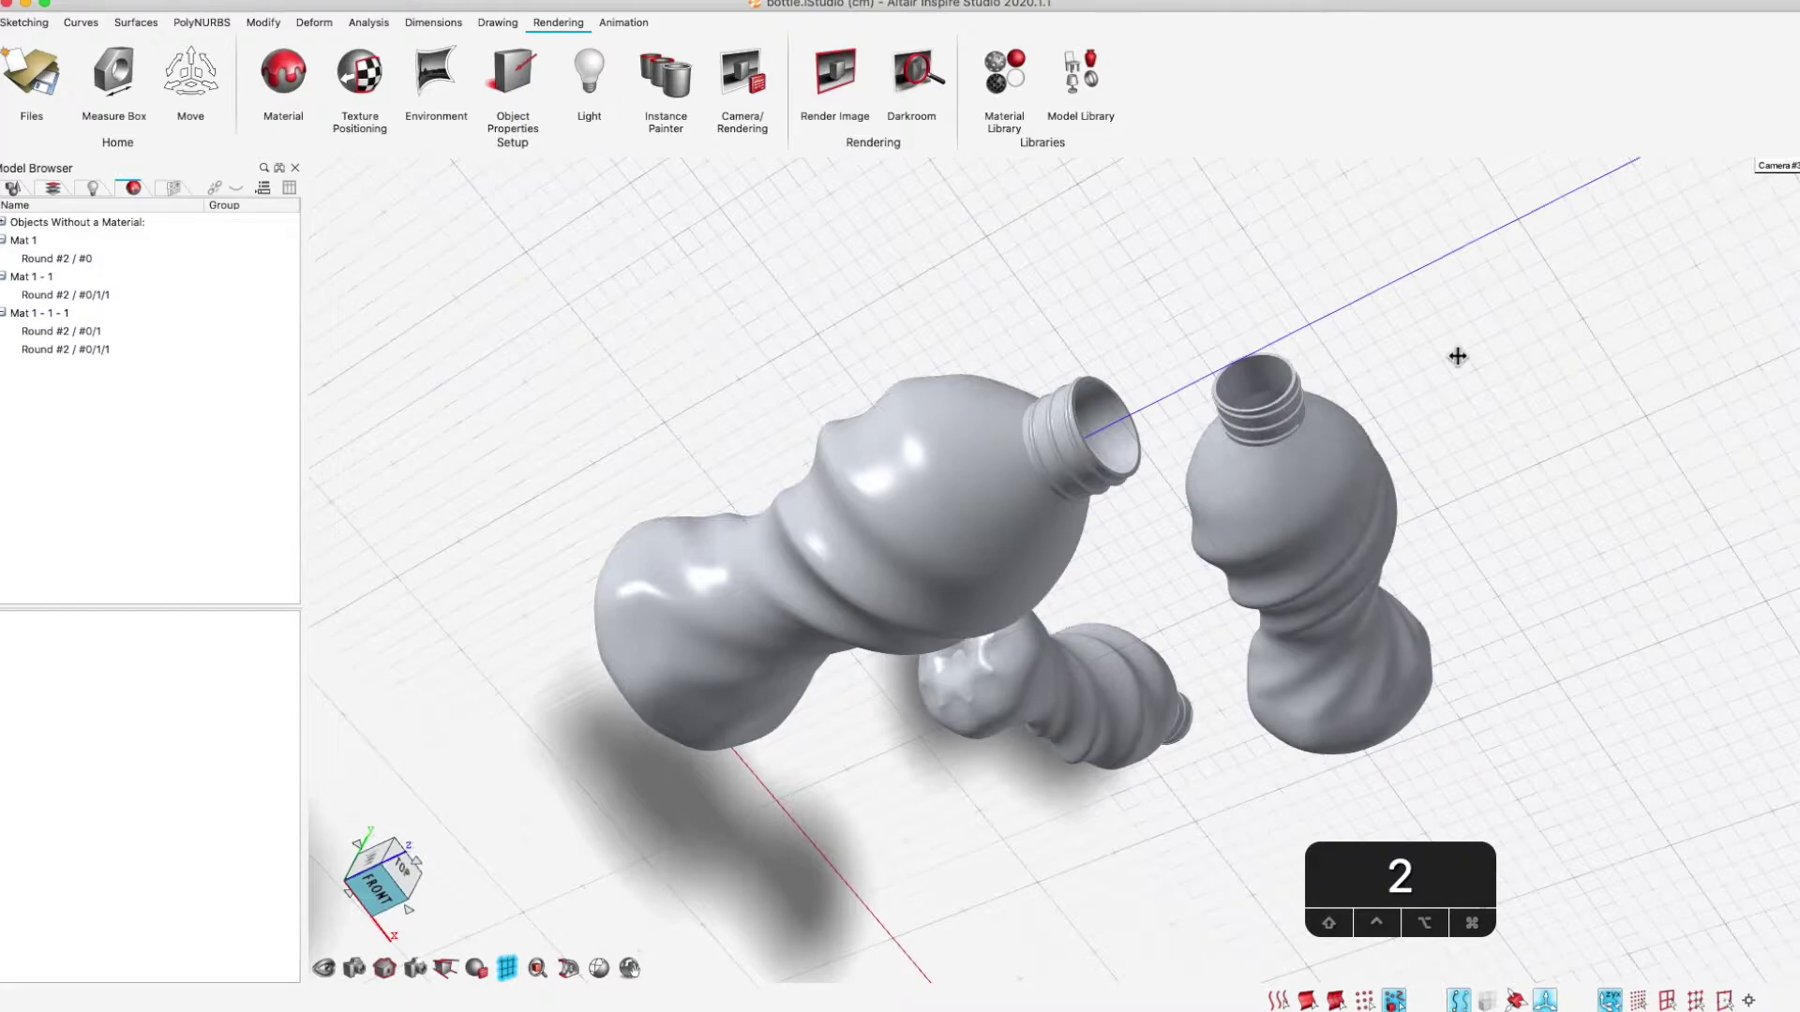
click(1059, 694)
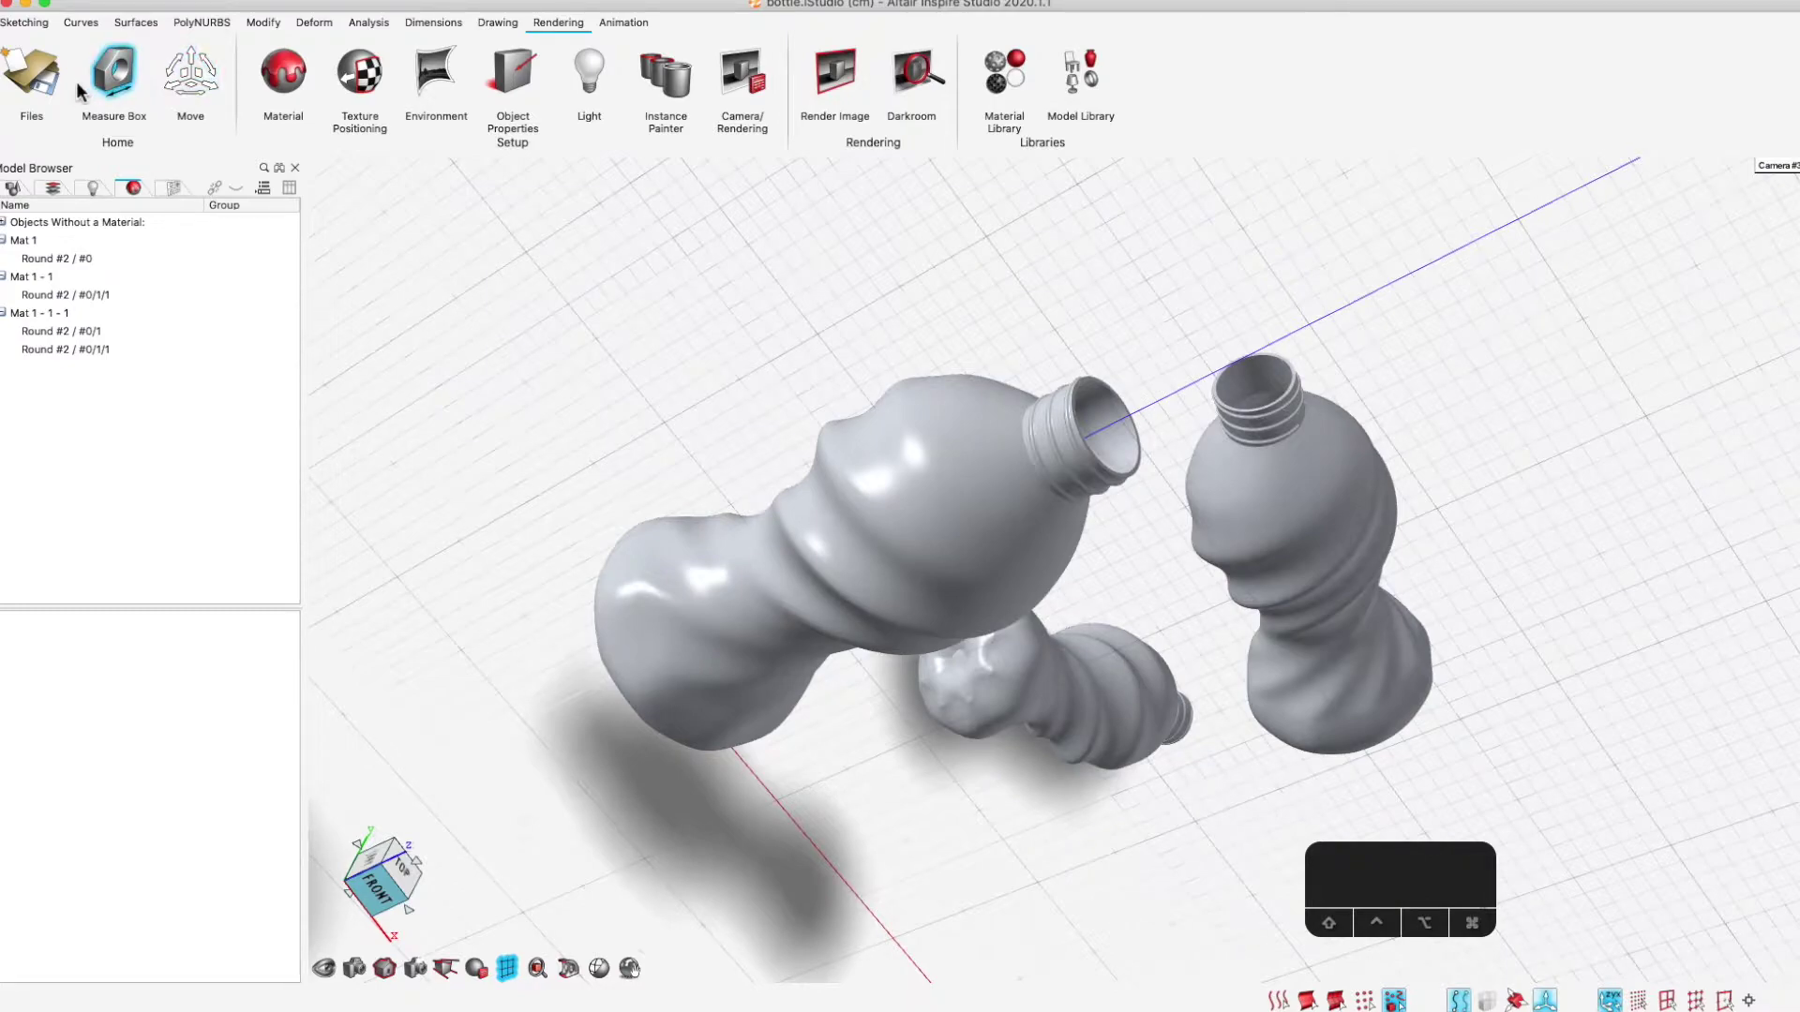
Start a new empty file and draw a freeform circle 8 cm in diameter centred on the origin
click(37, 89)
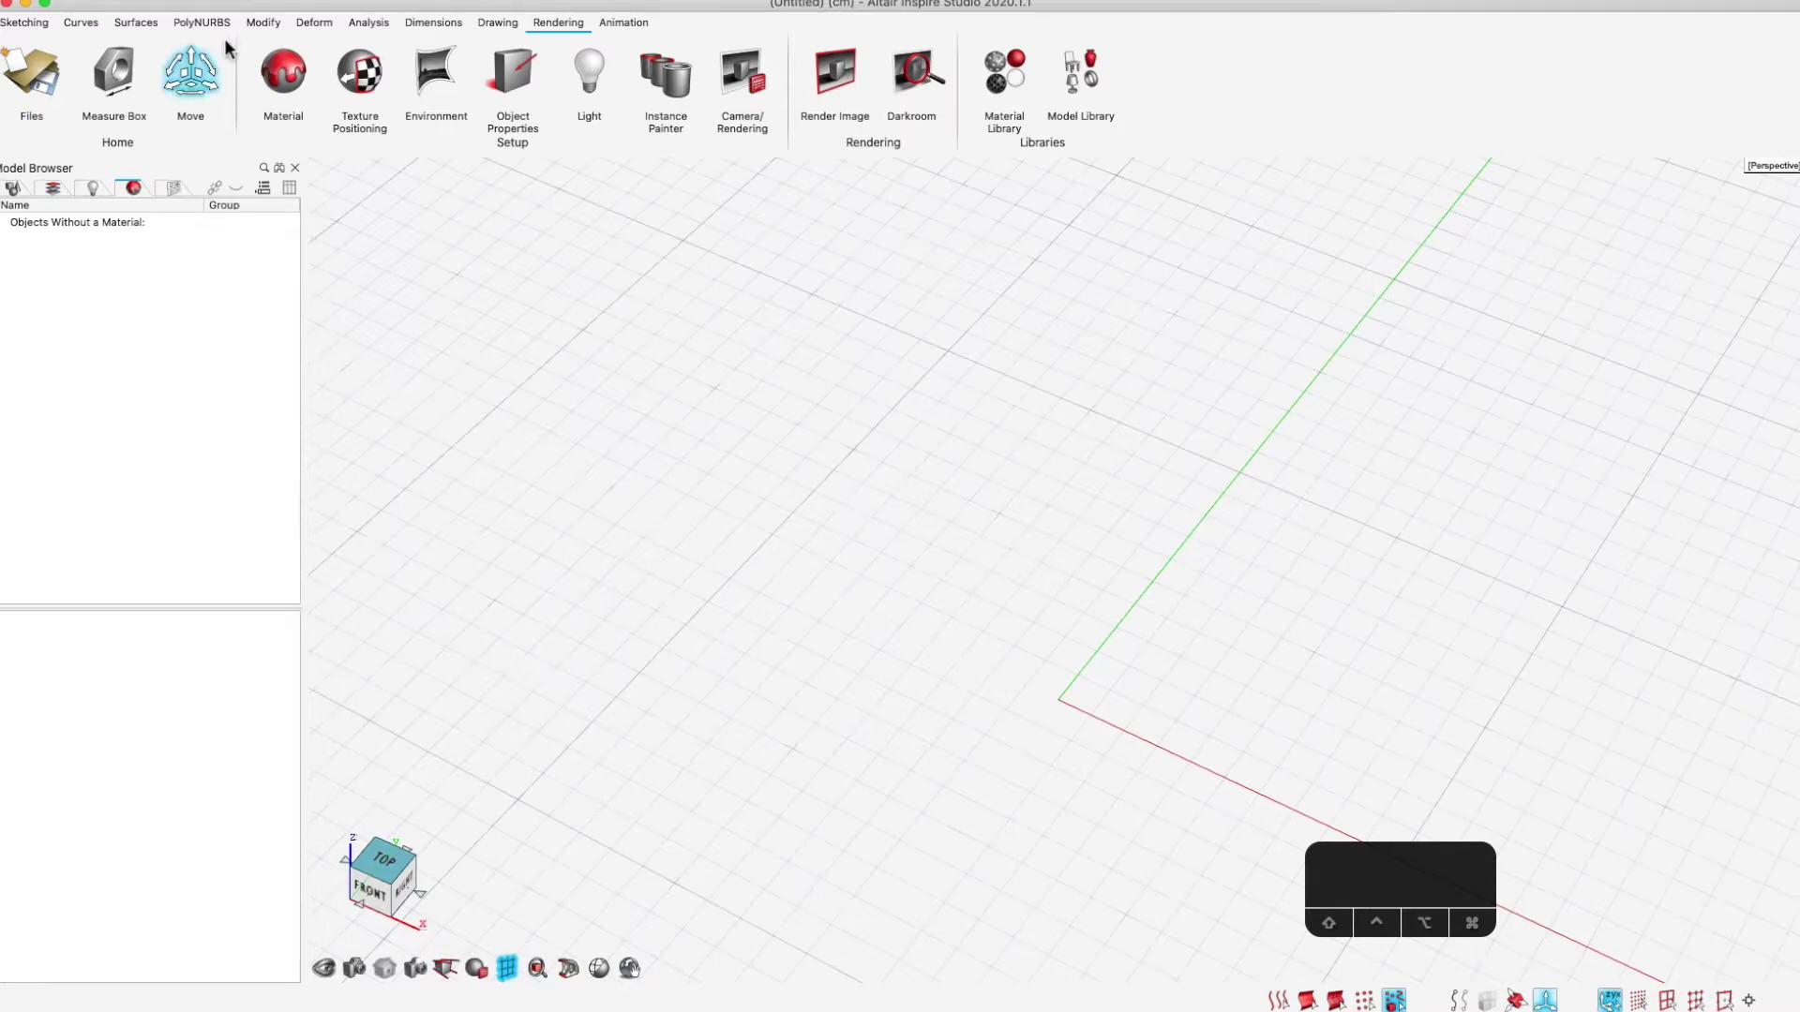
click(84, 23)
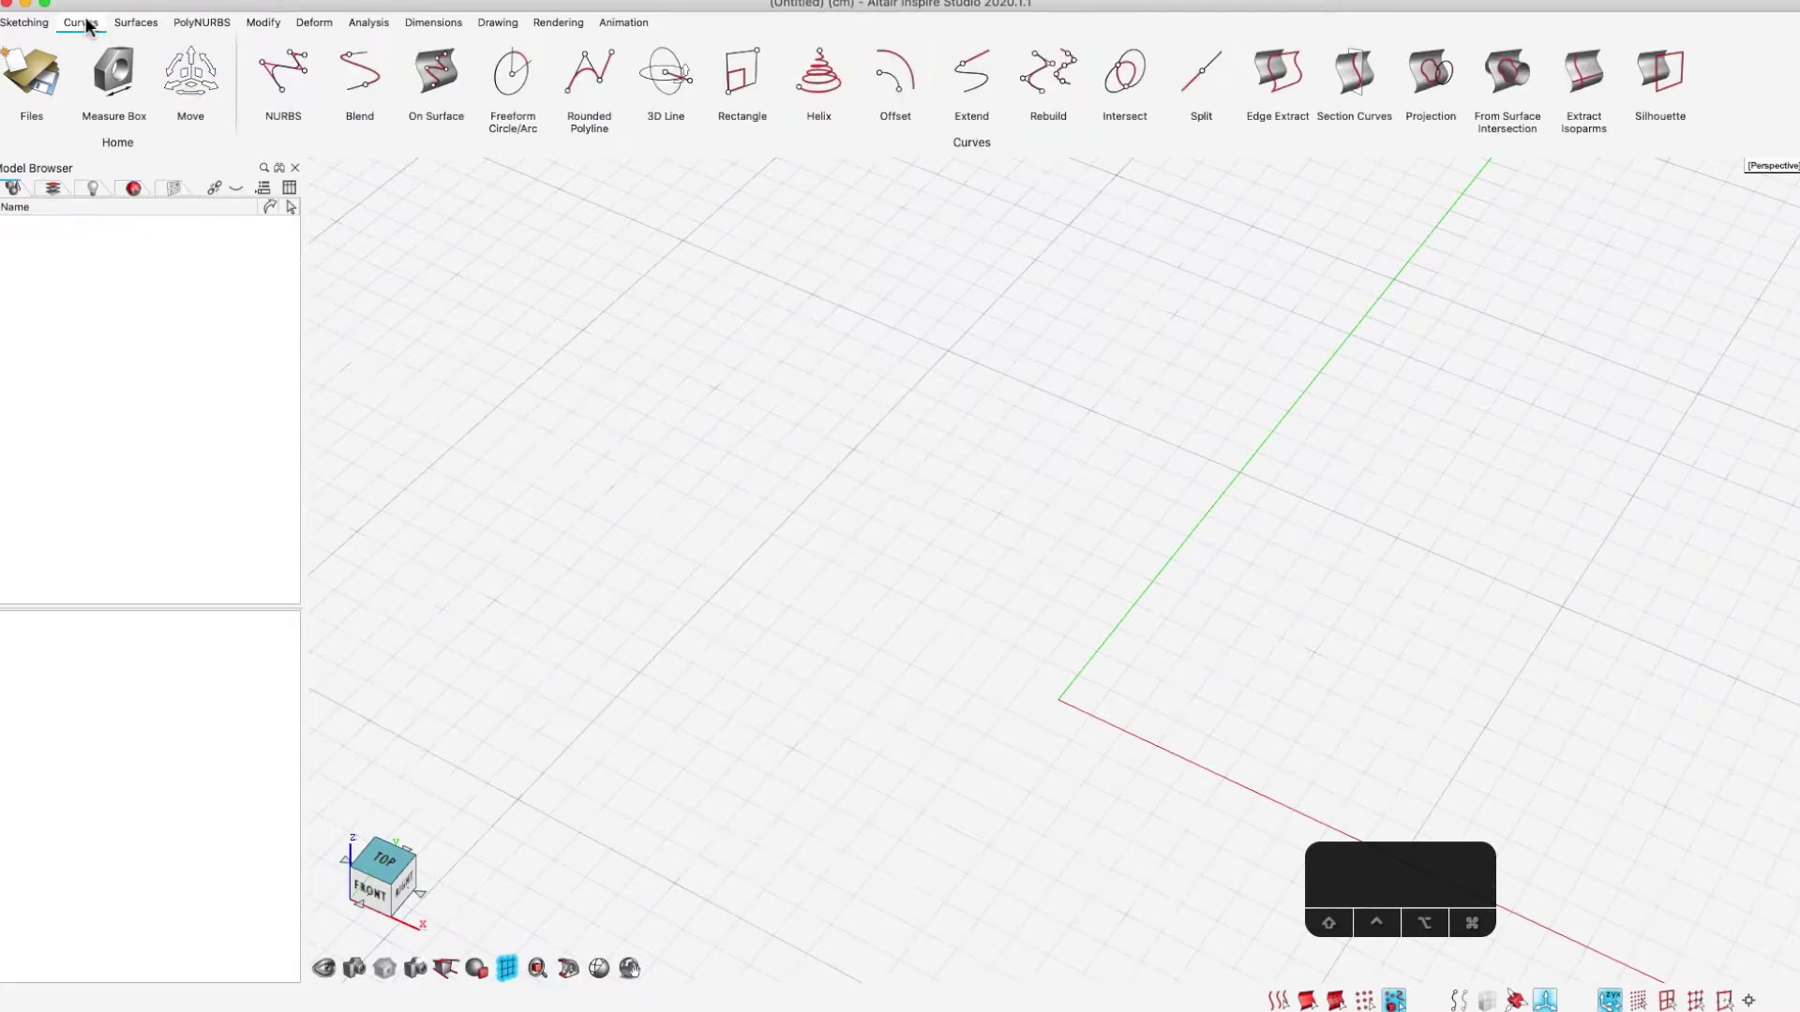
click(518, 86)
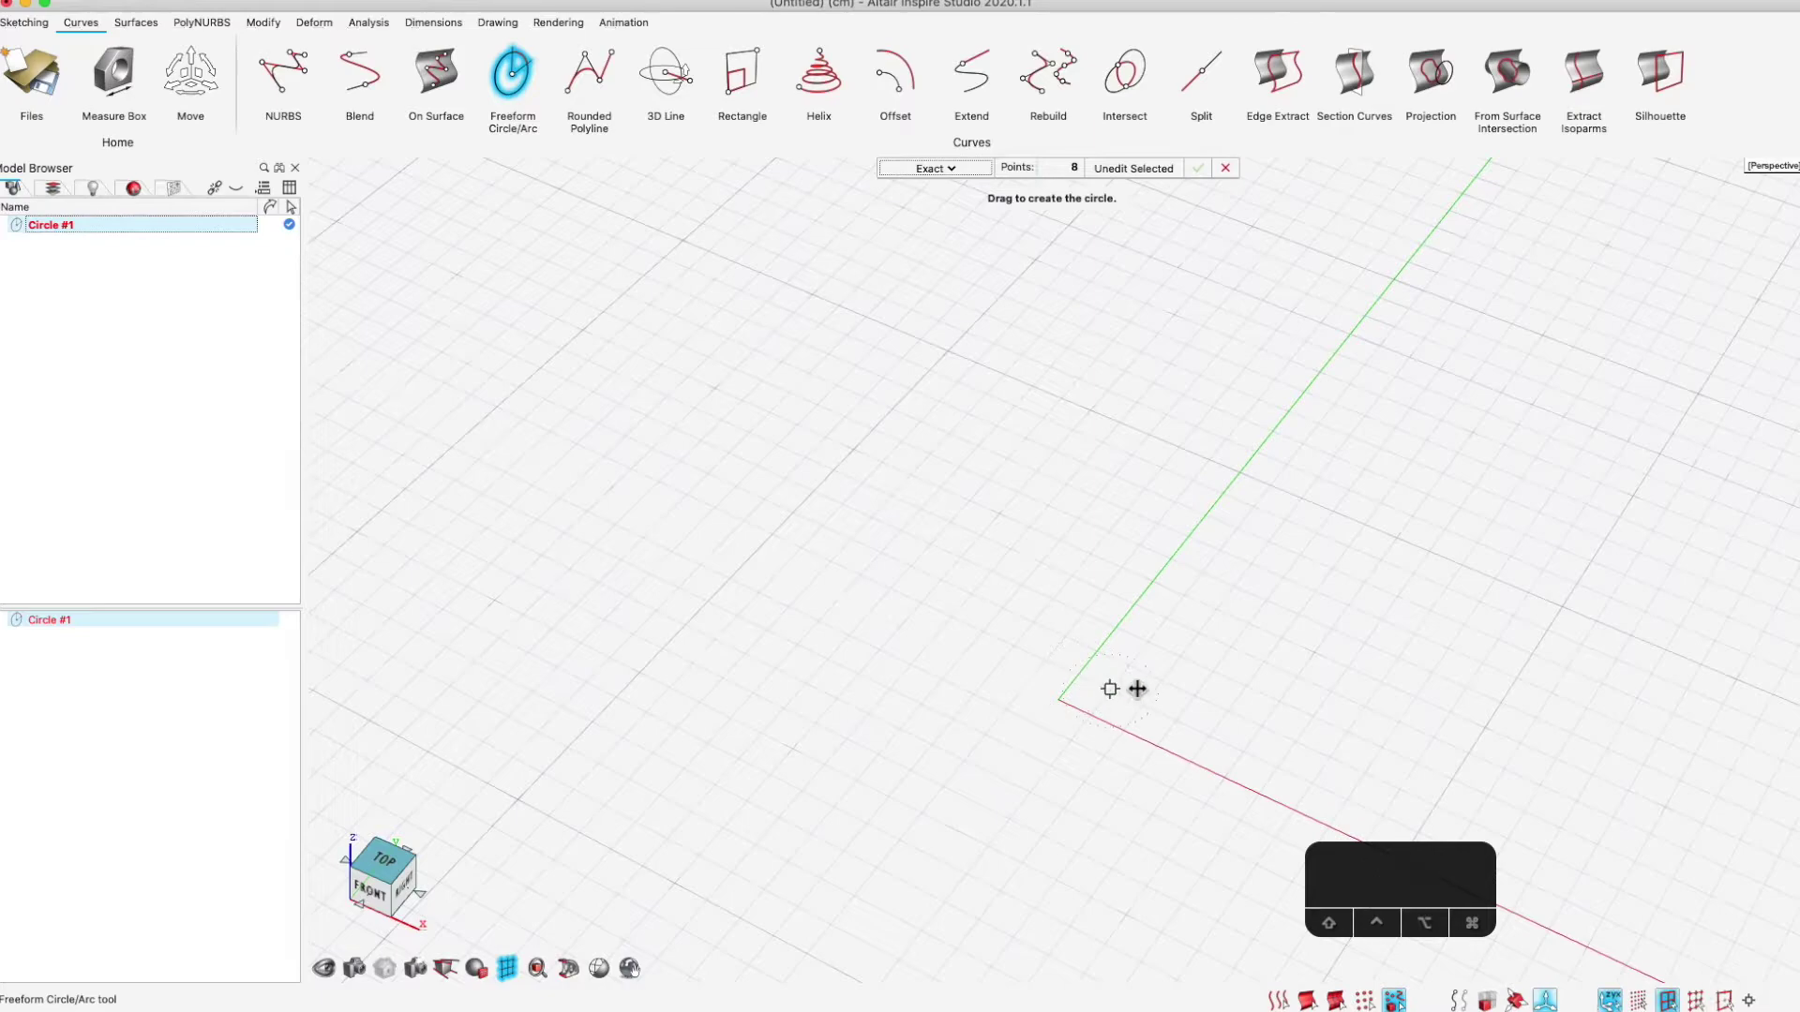
drag(1059, 699, 1207, 746)
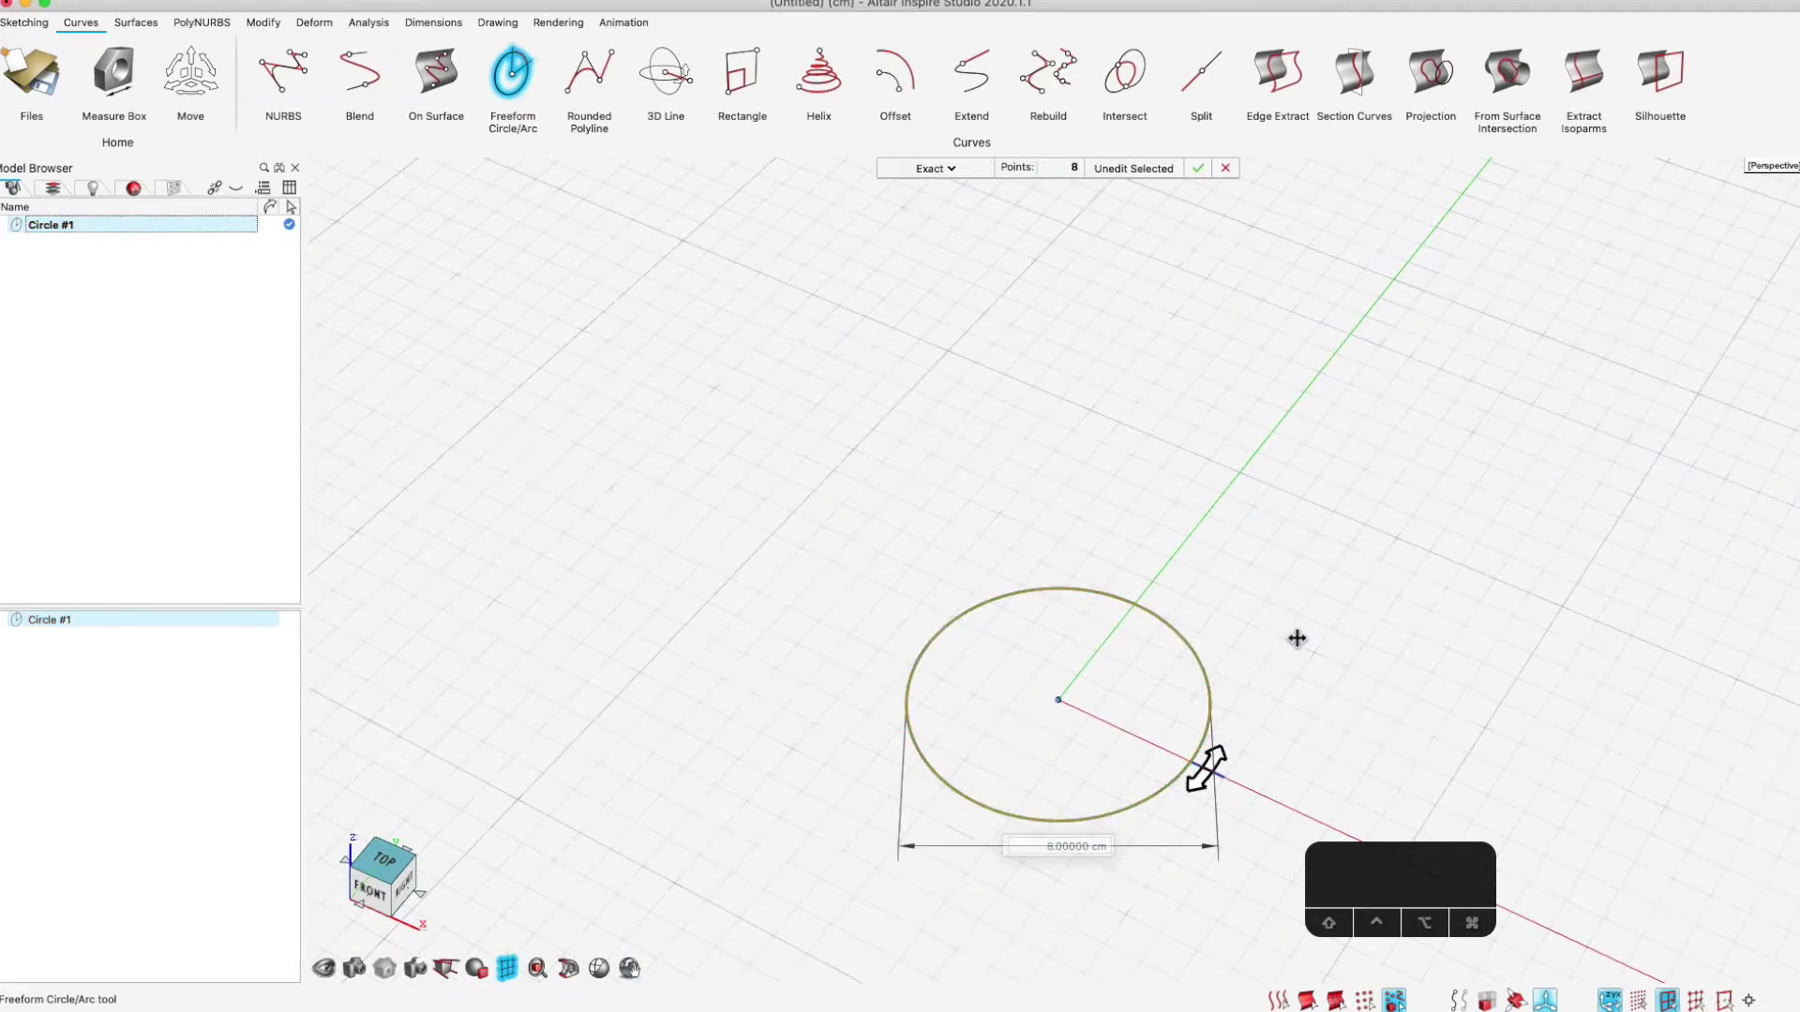
right_click(1173, 637)
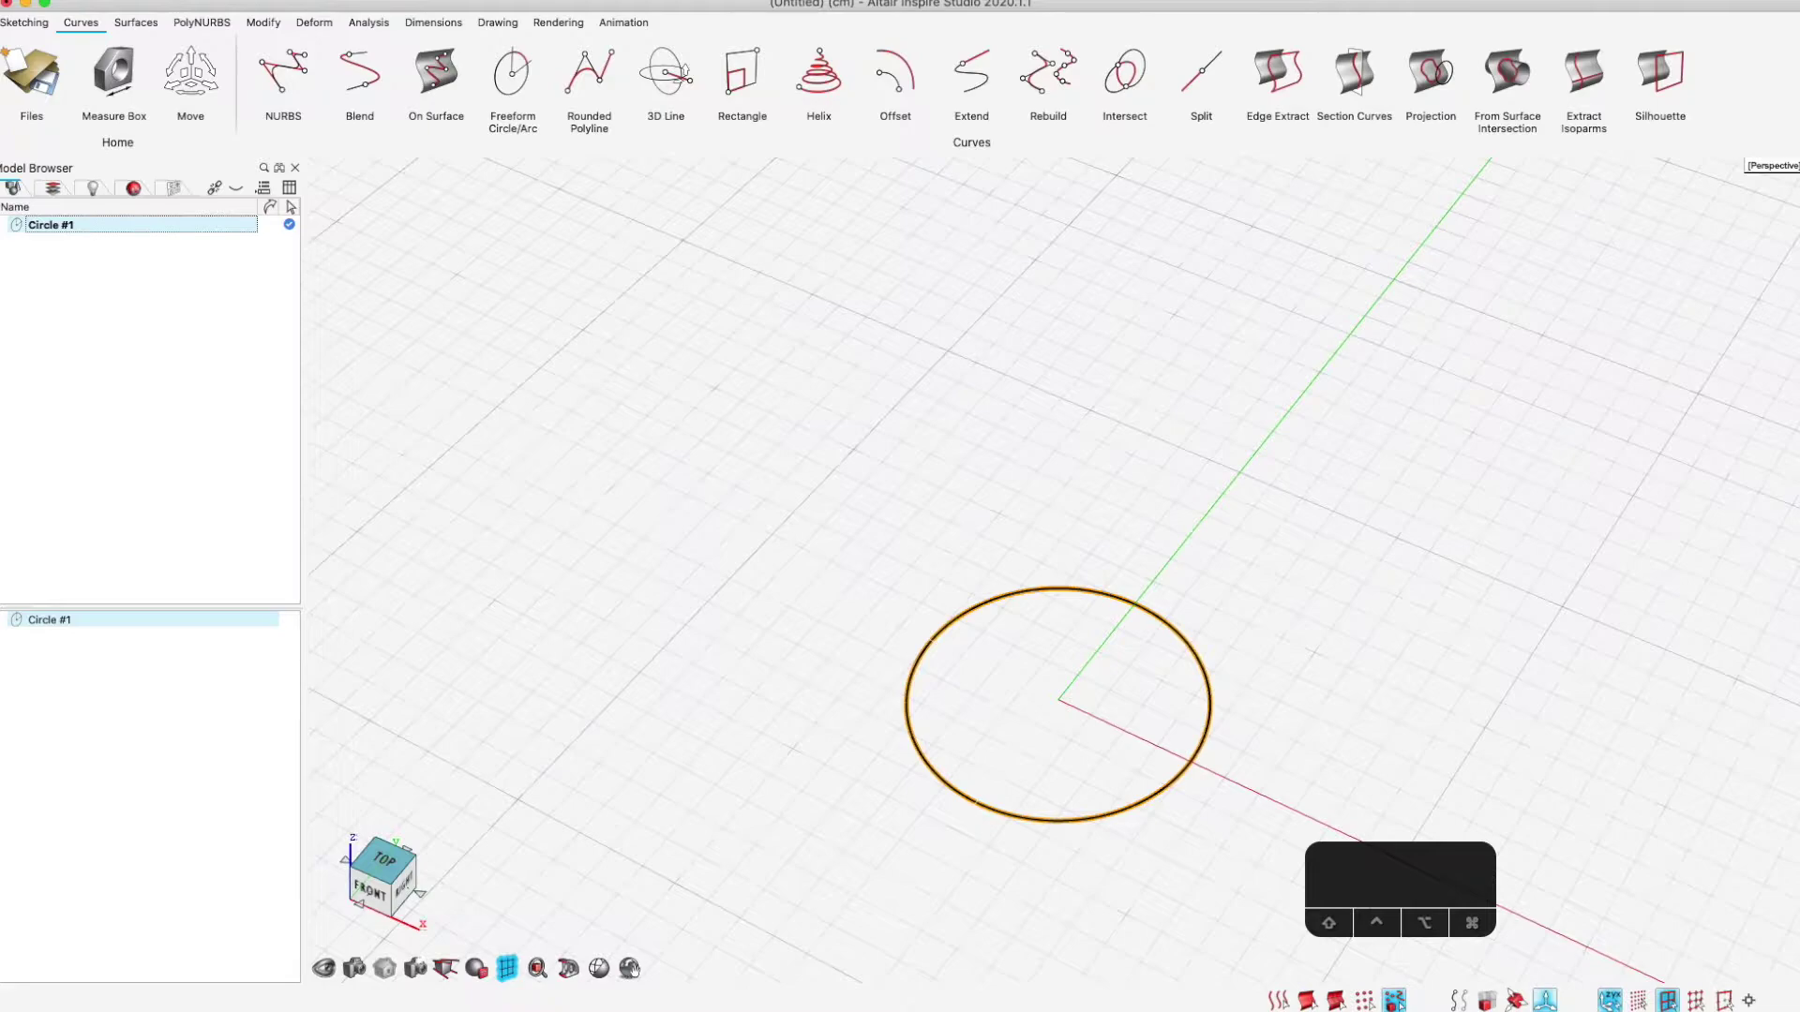
click(1024, 223)
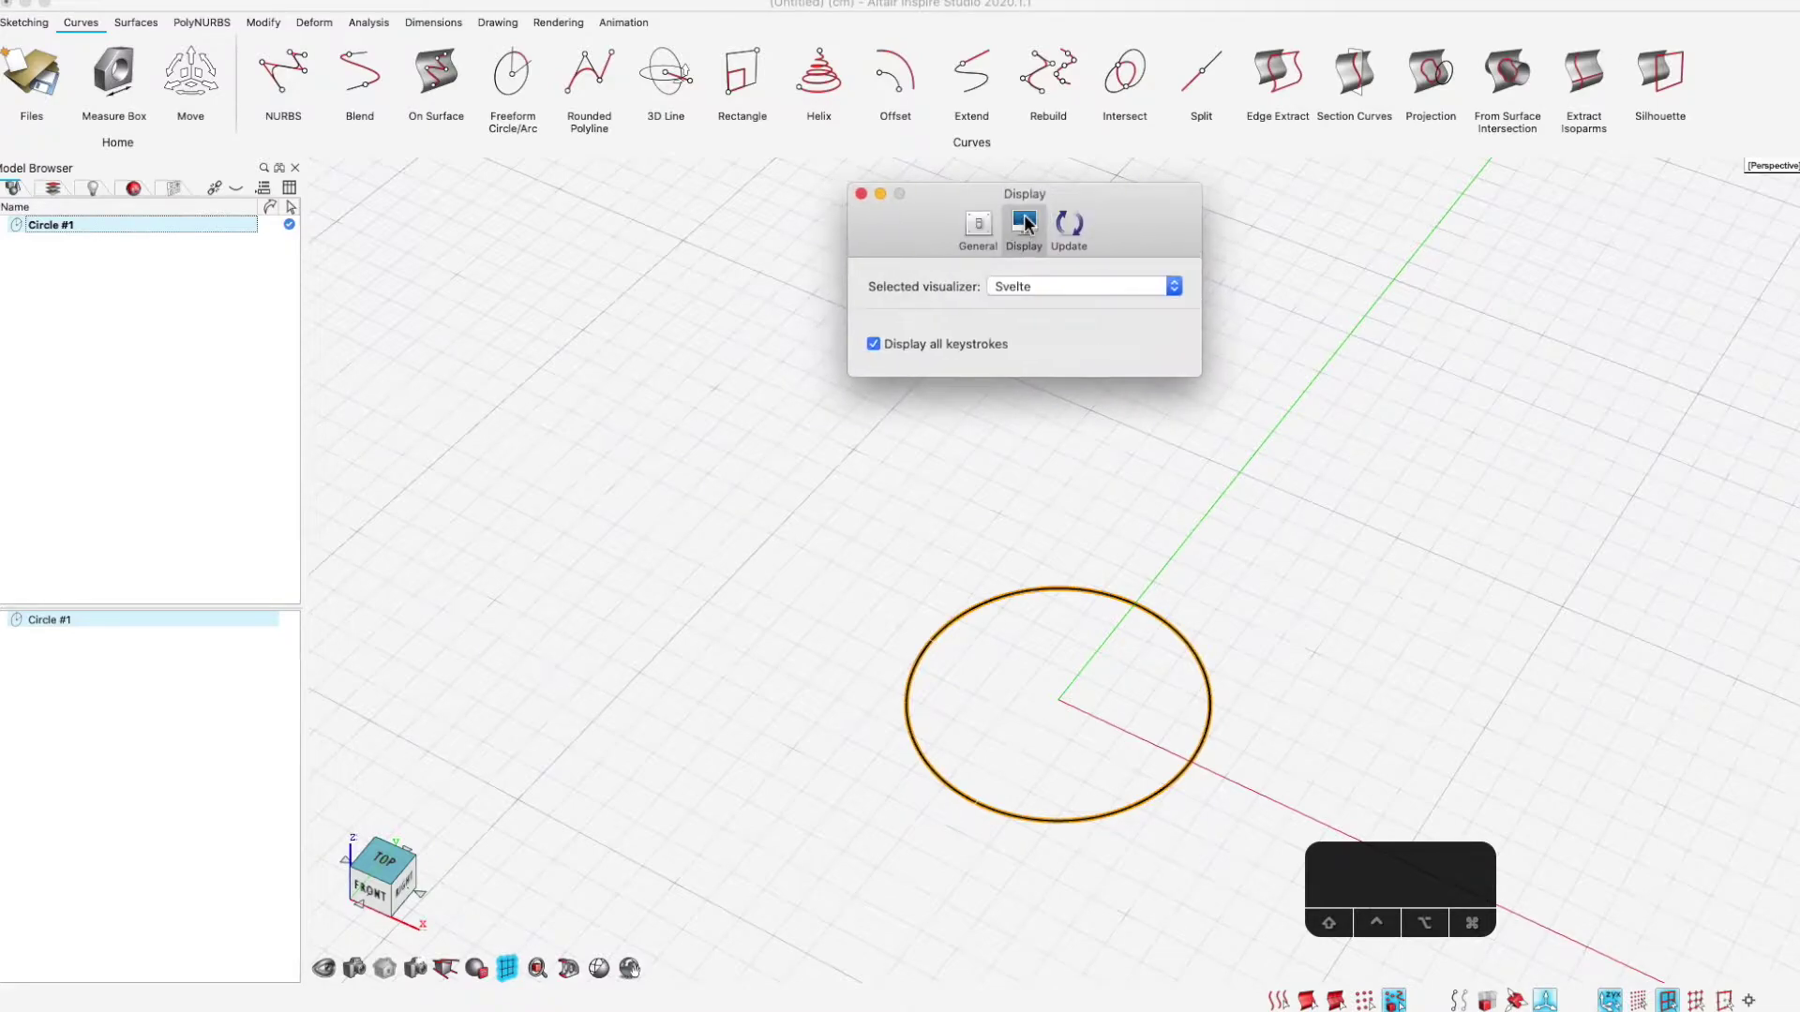
click(976, 230)
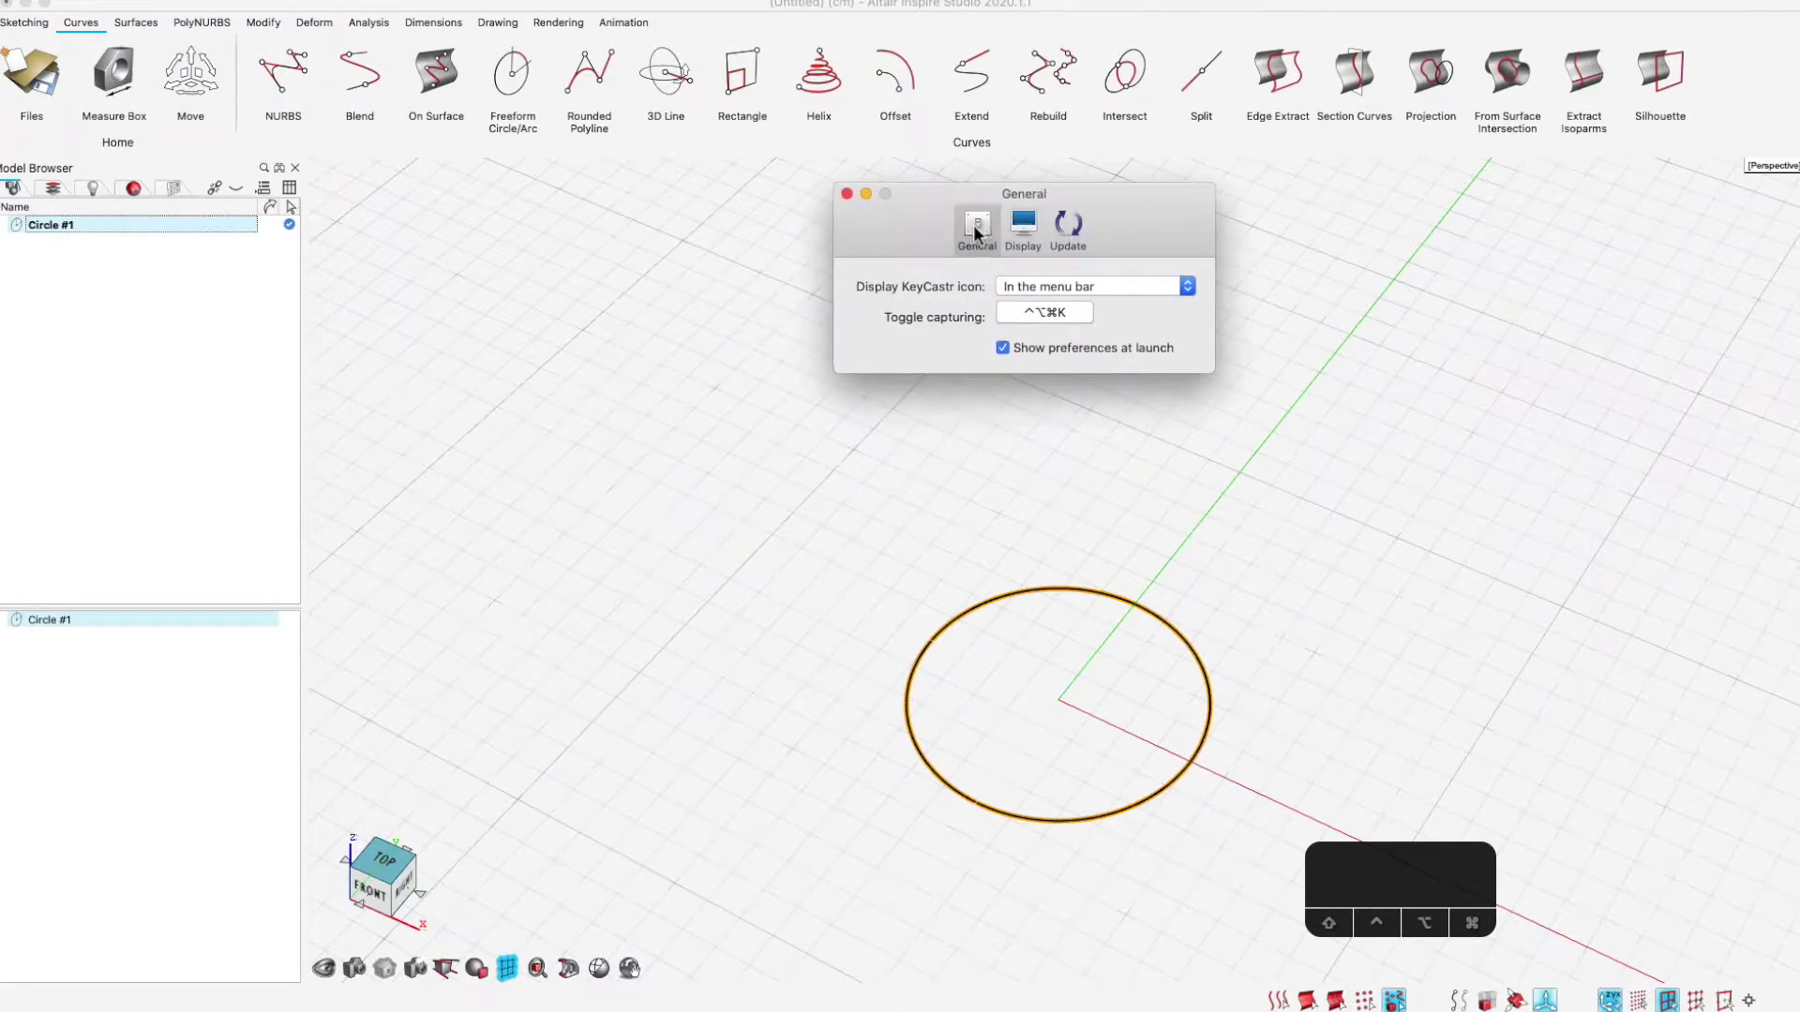
click(846, 193)
click(1405, 682)
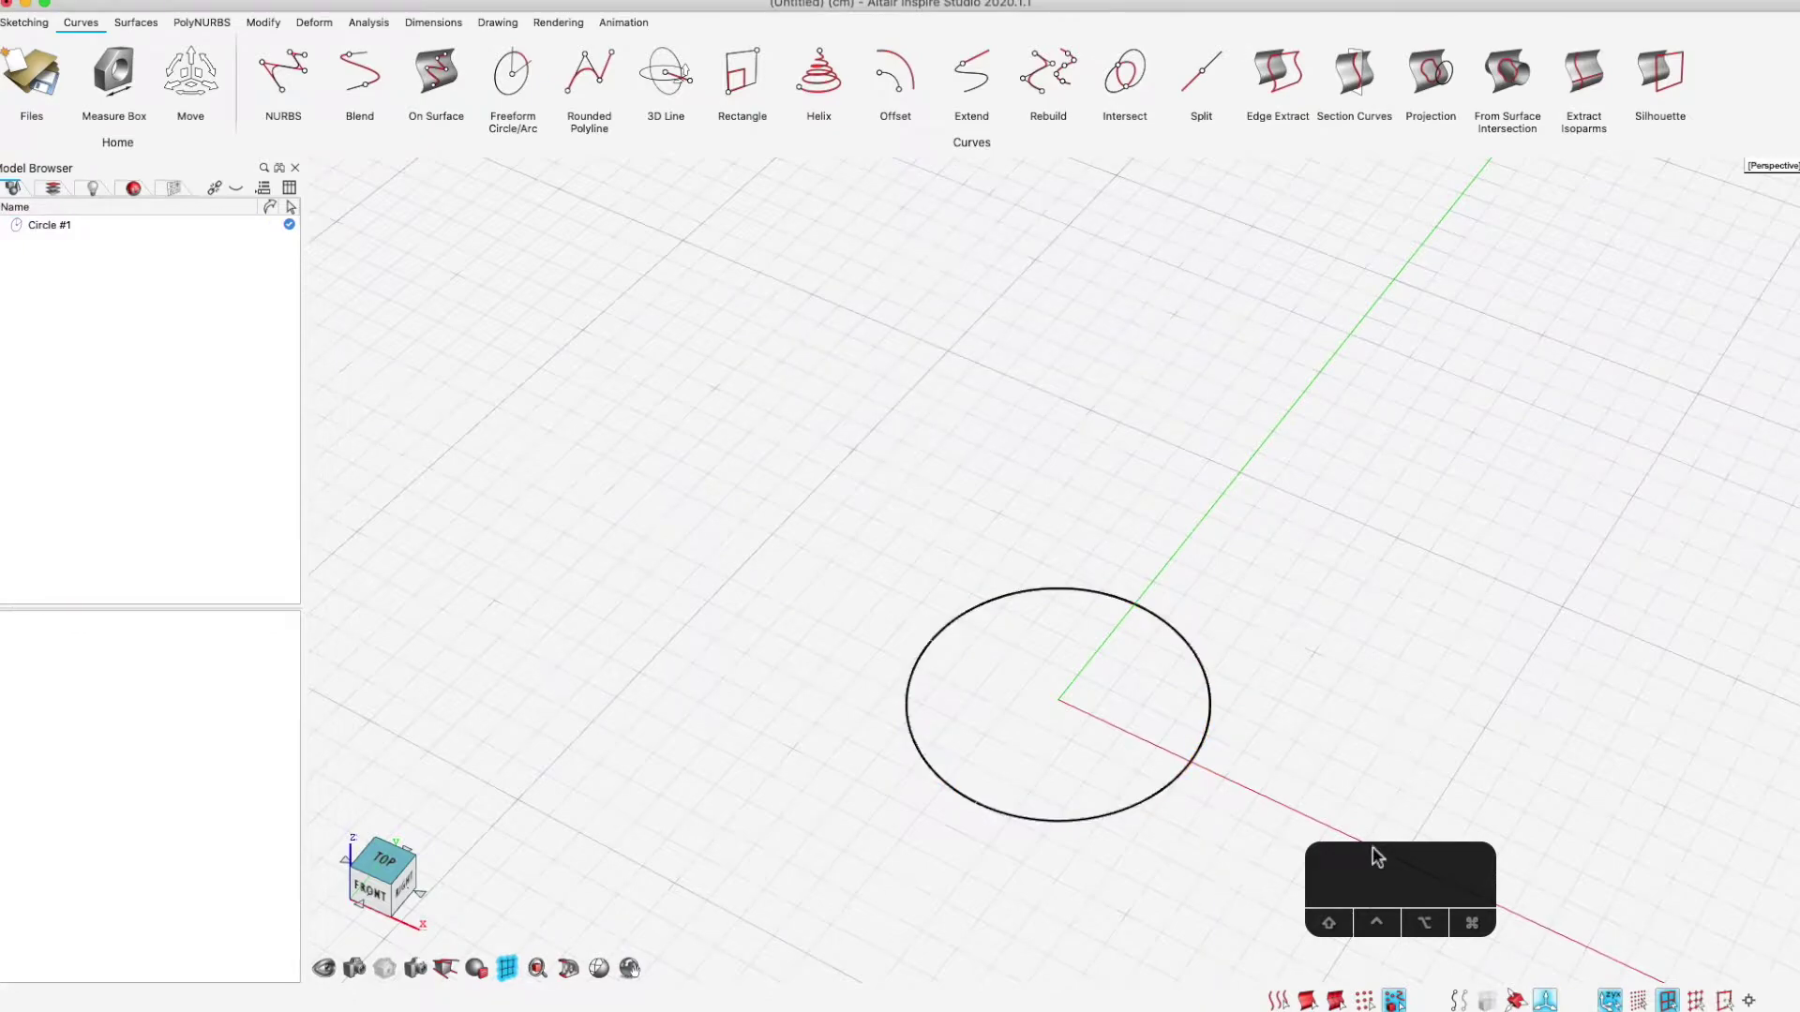
drag(1372, 848, 1484, 778)
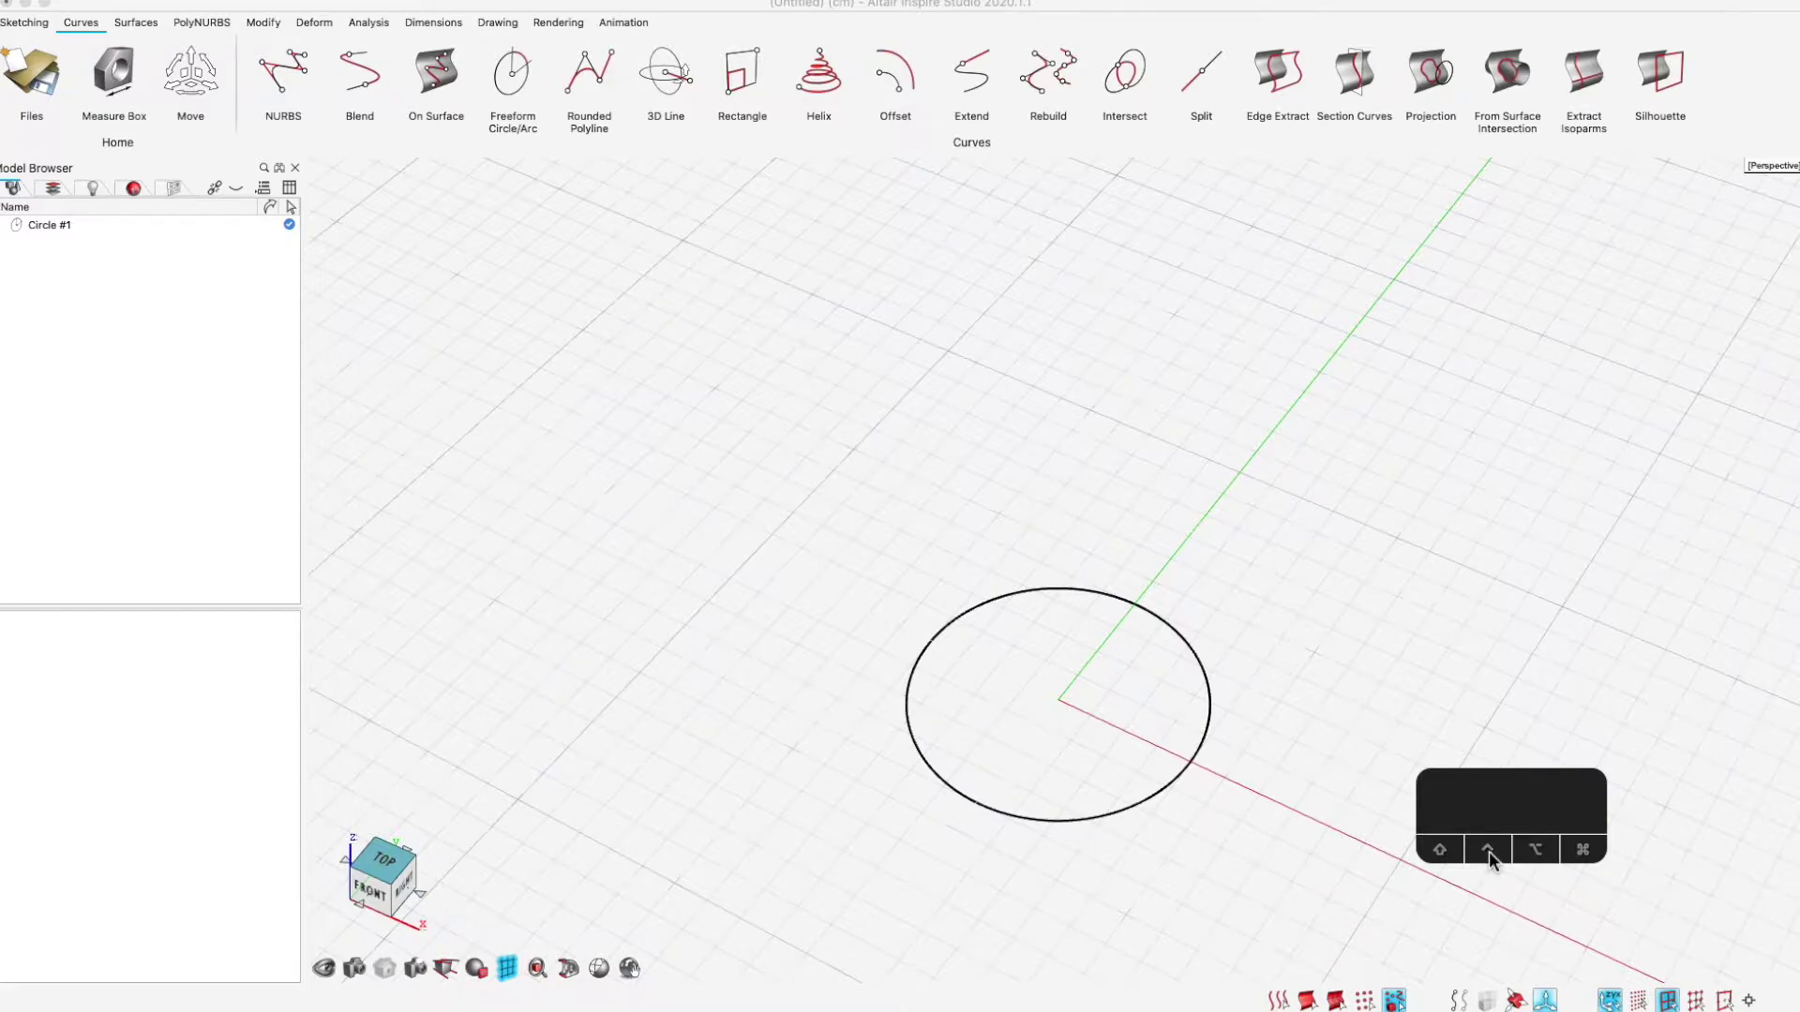
click(1491, 669)
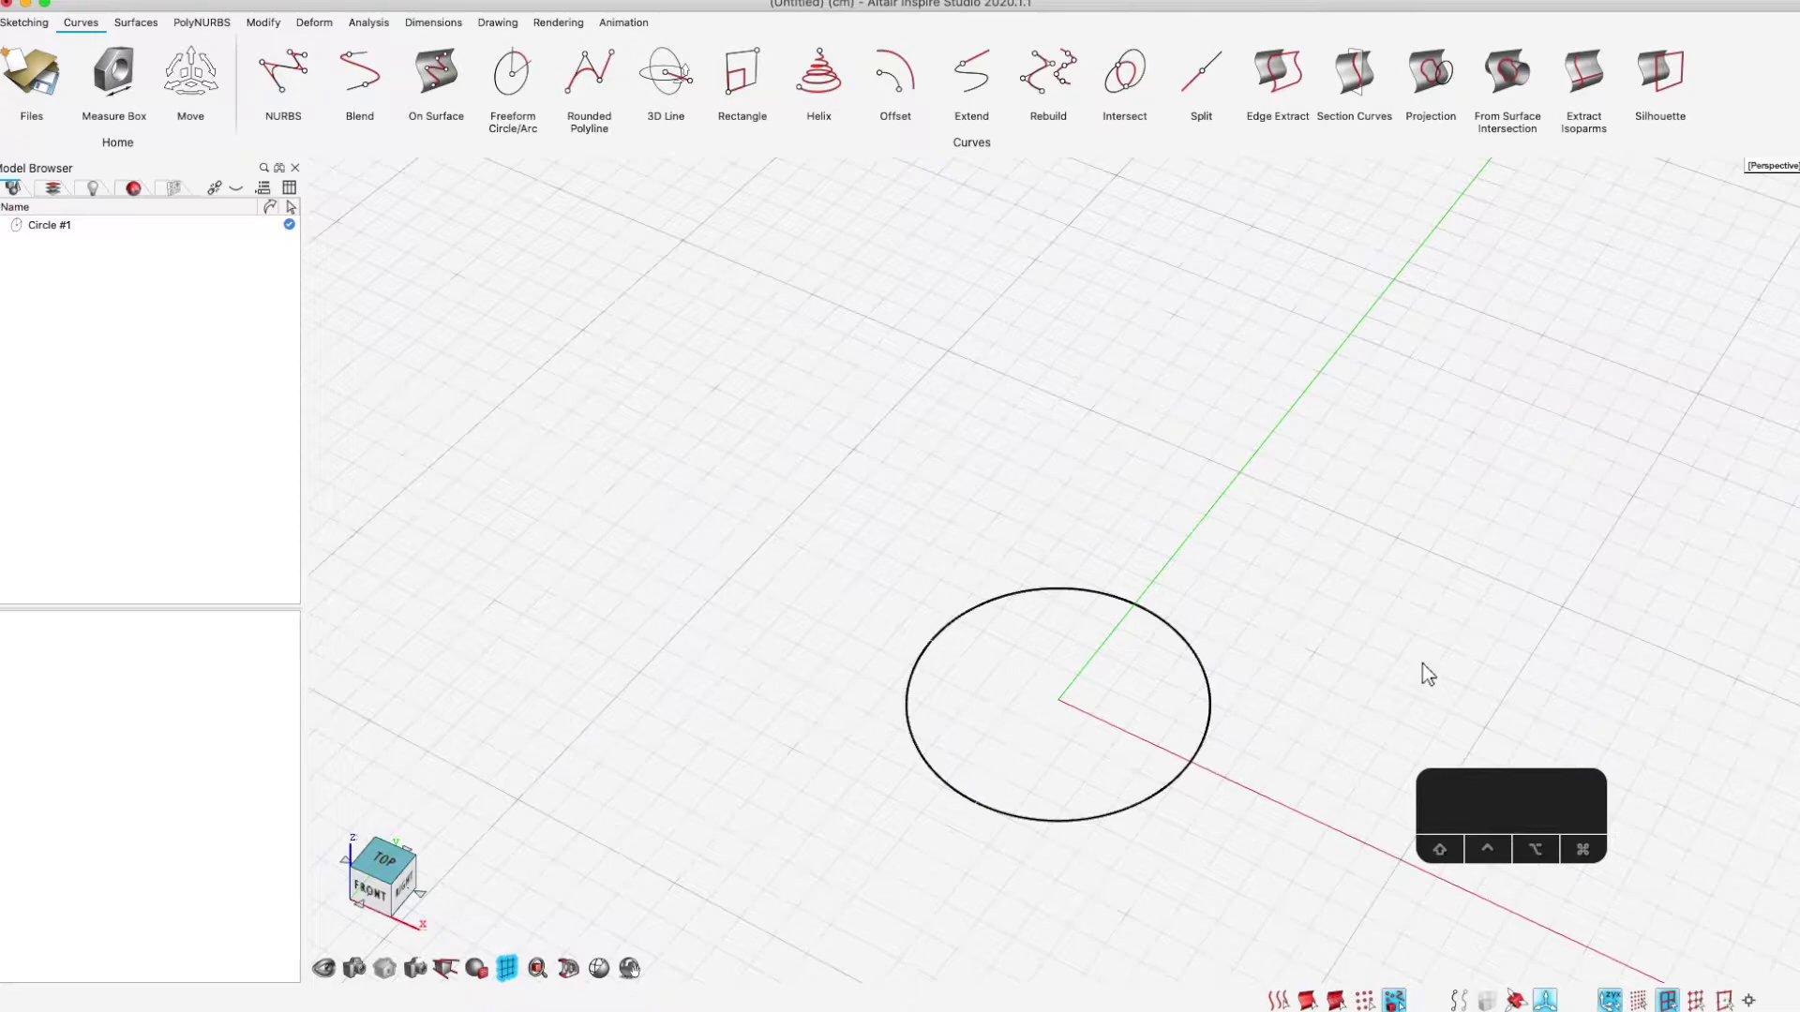
Duplicate the circle in place and raise the copy 2 cm along Z
scroll(1165, 679, right, 3)
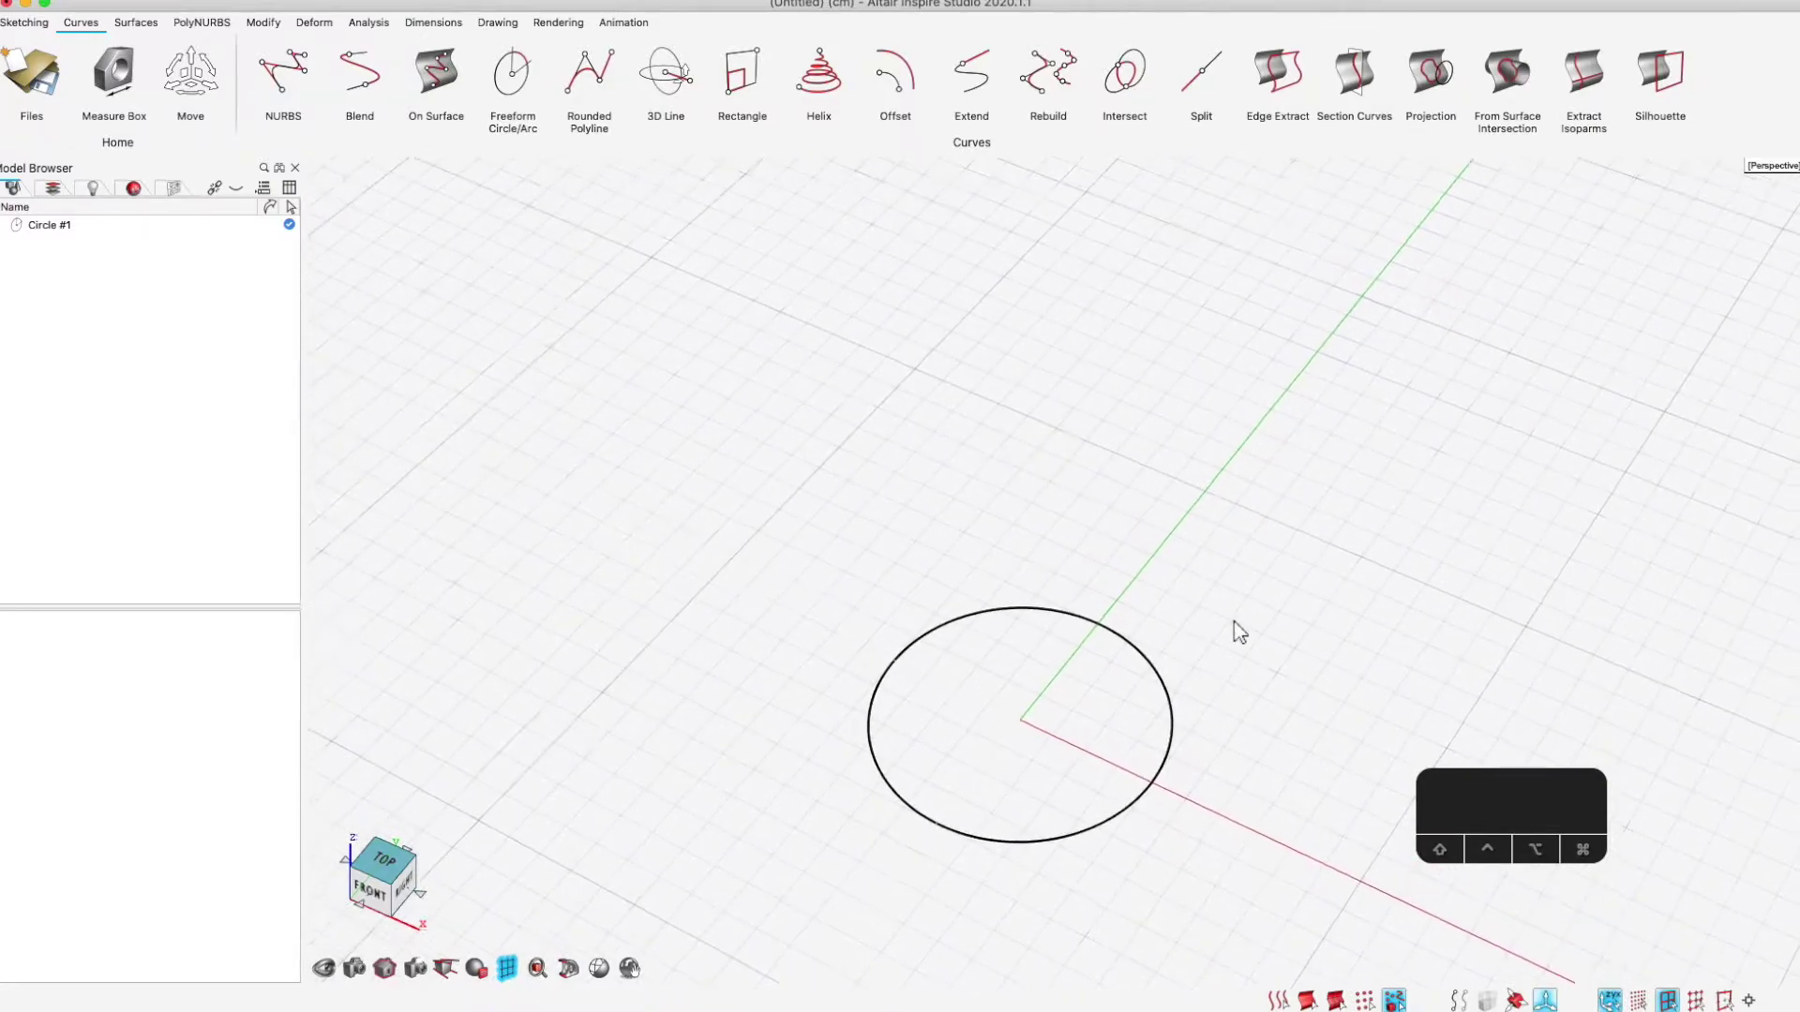
click(1104, 642)
scroll(1165, 651, down, 1)
scroll(1048, 647, up, 1)
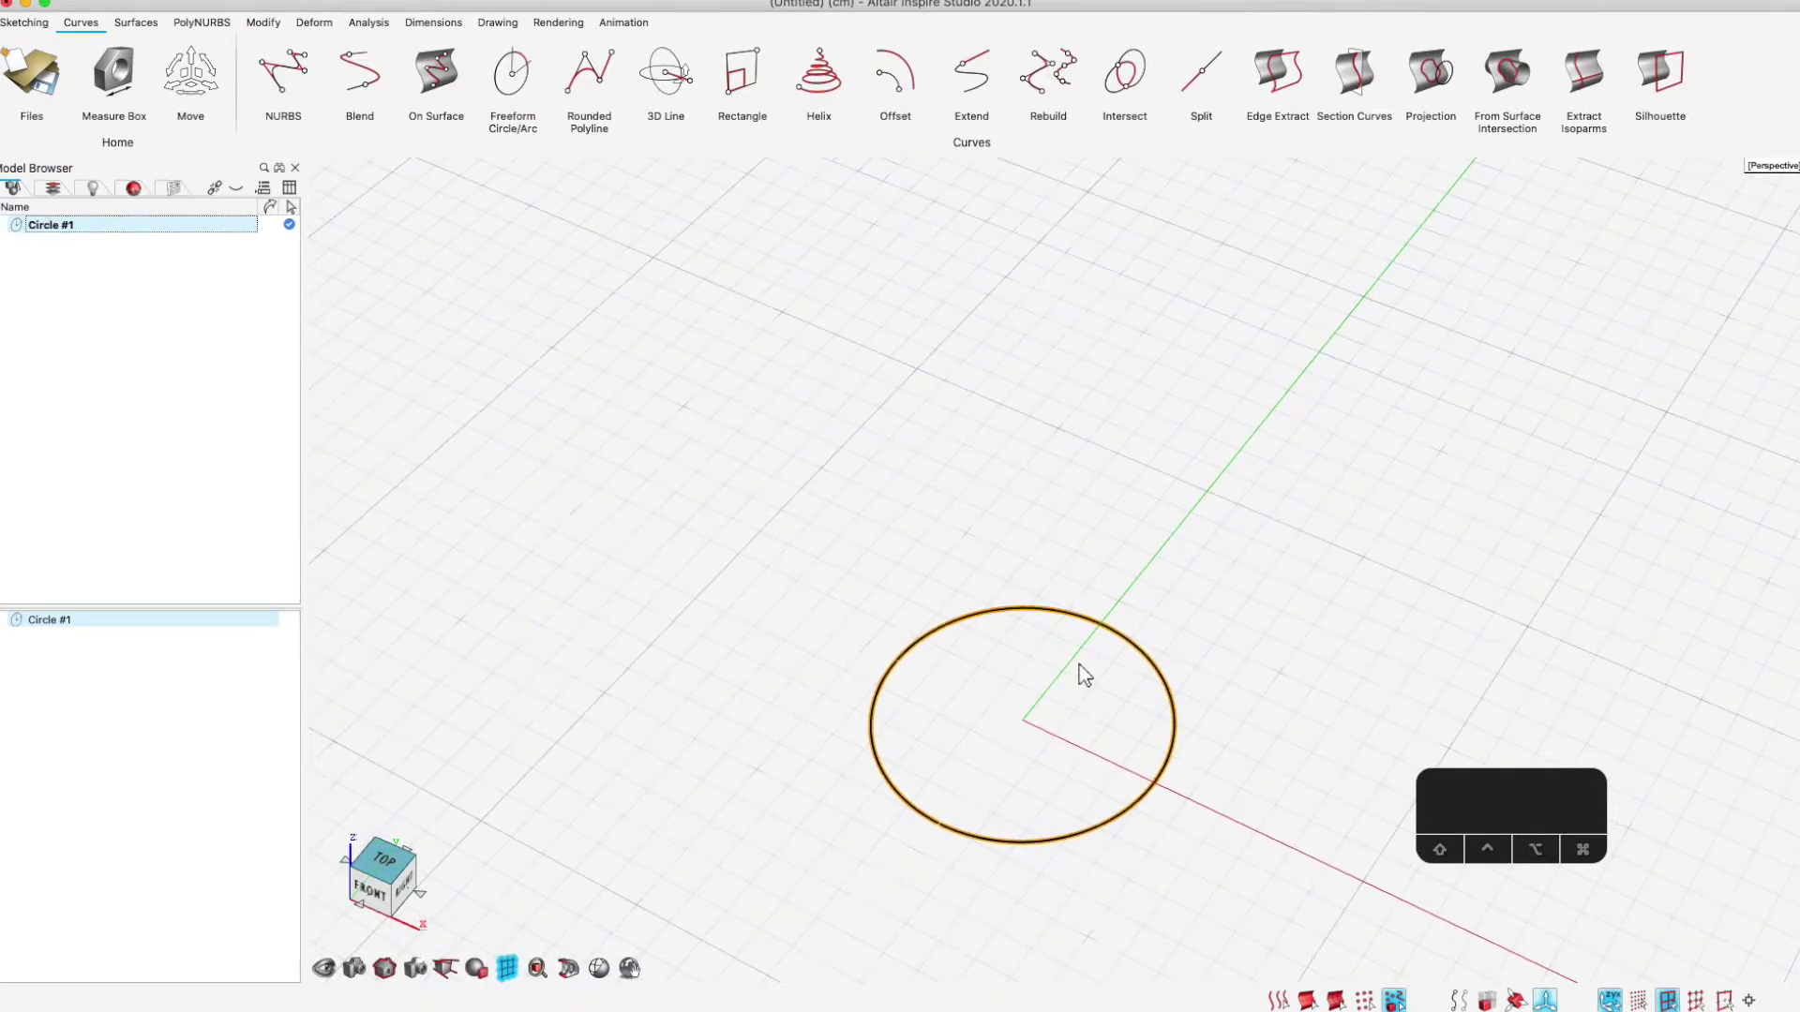
scroll(1078, 670, down, 1)
scroll(1076, 656, down, 1)
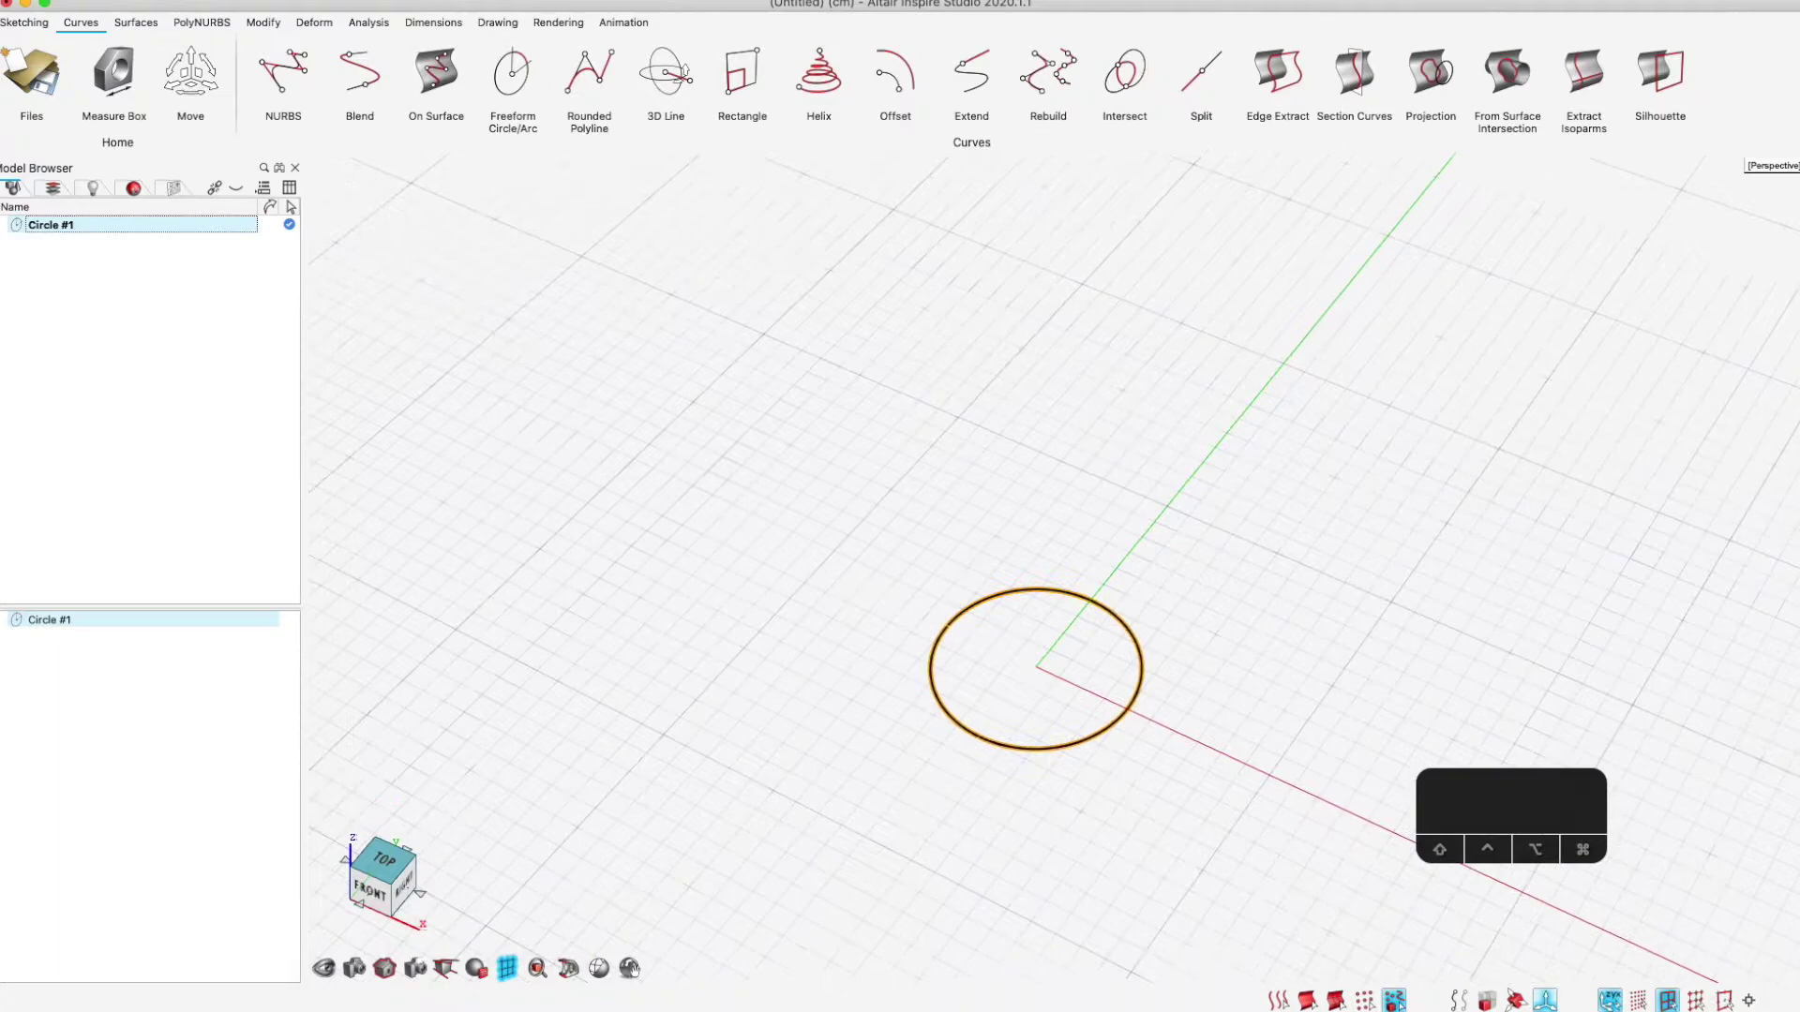
key(super+c)
key(super+v)
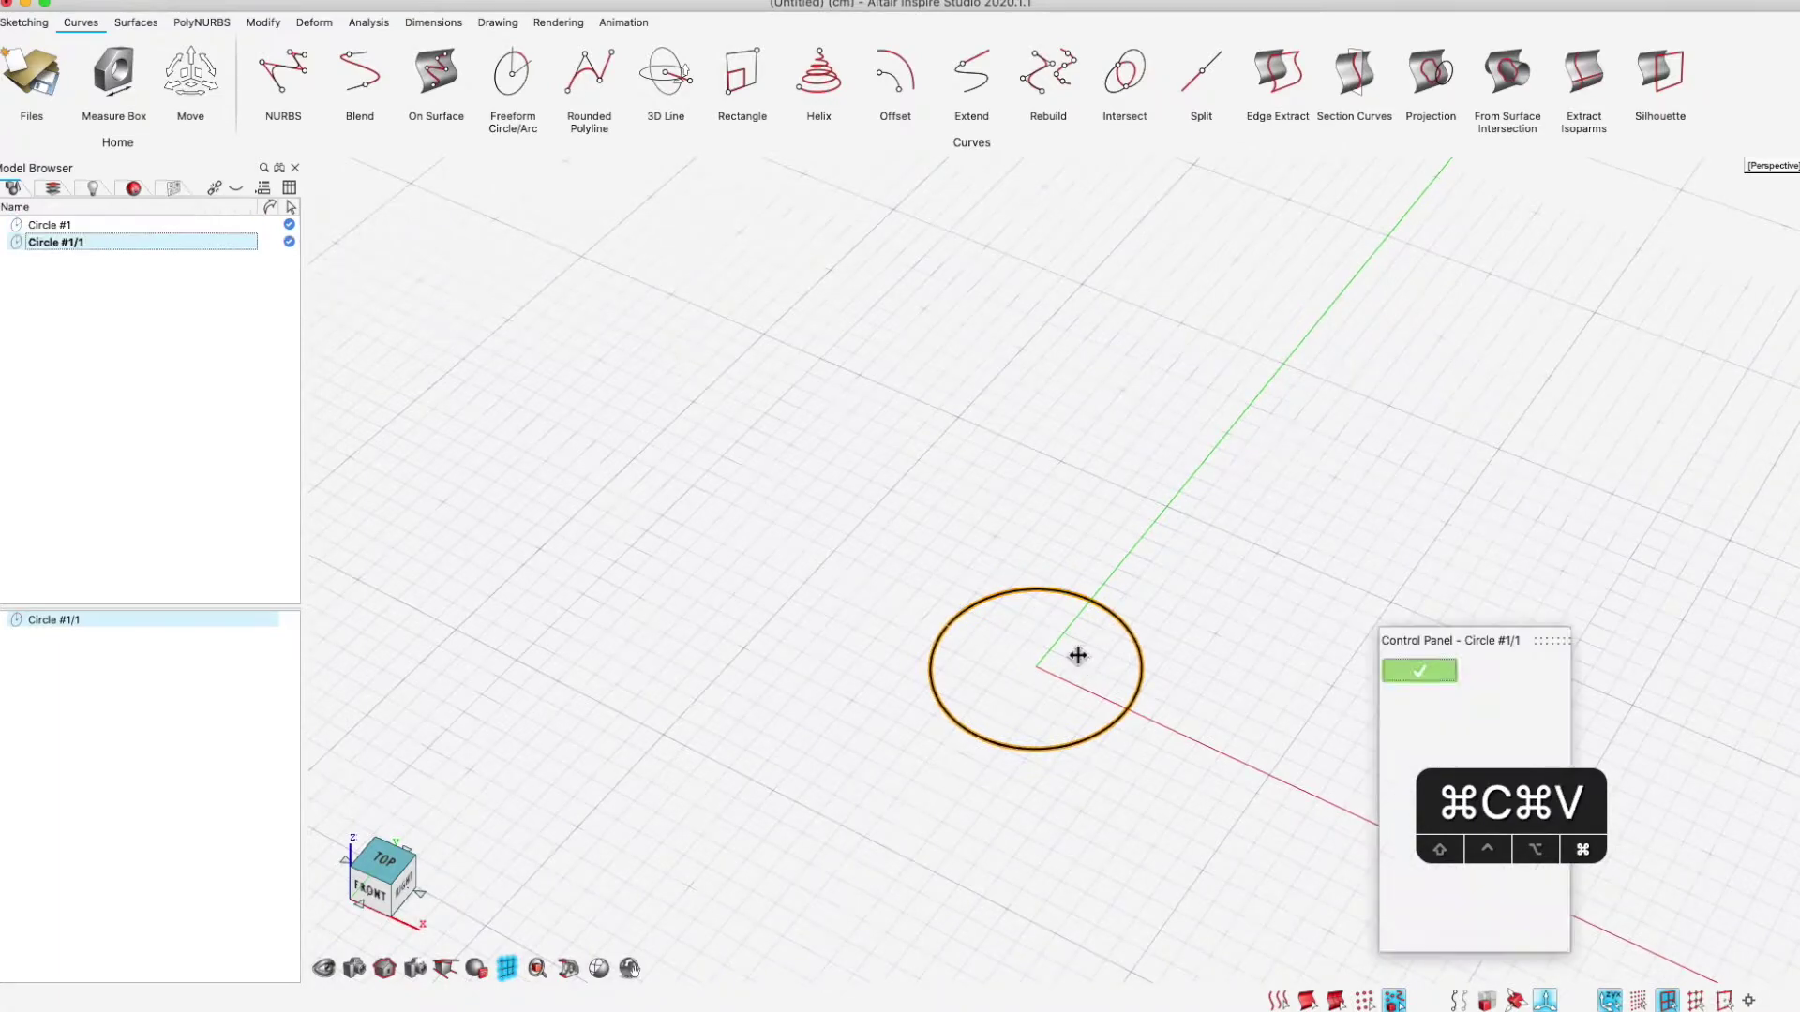
click(1036, 596)
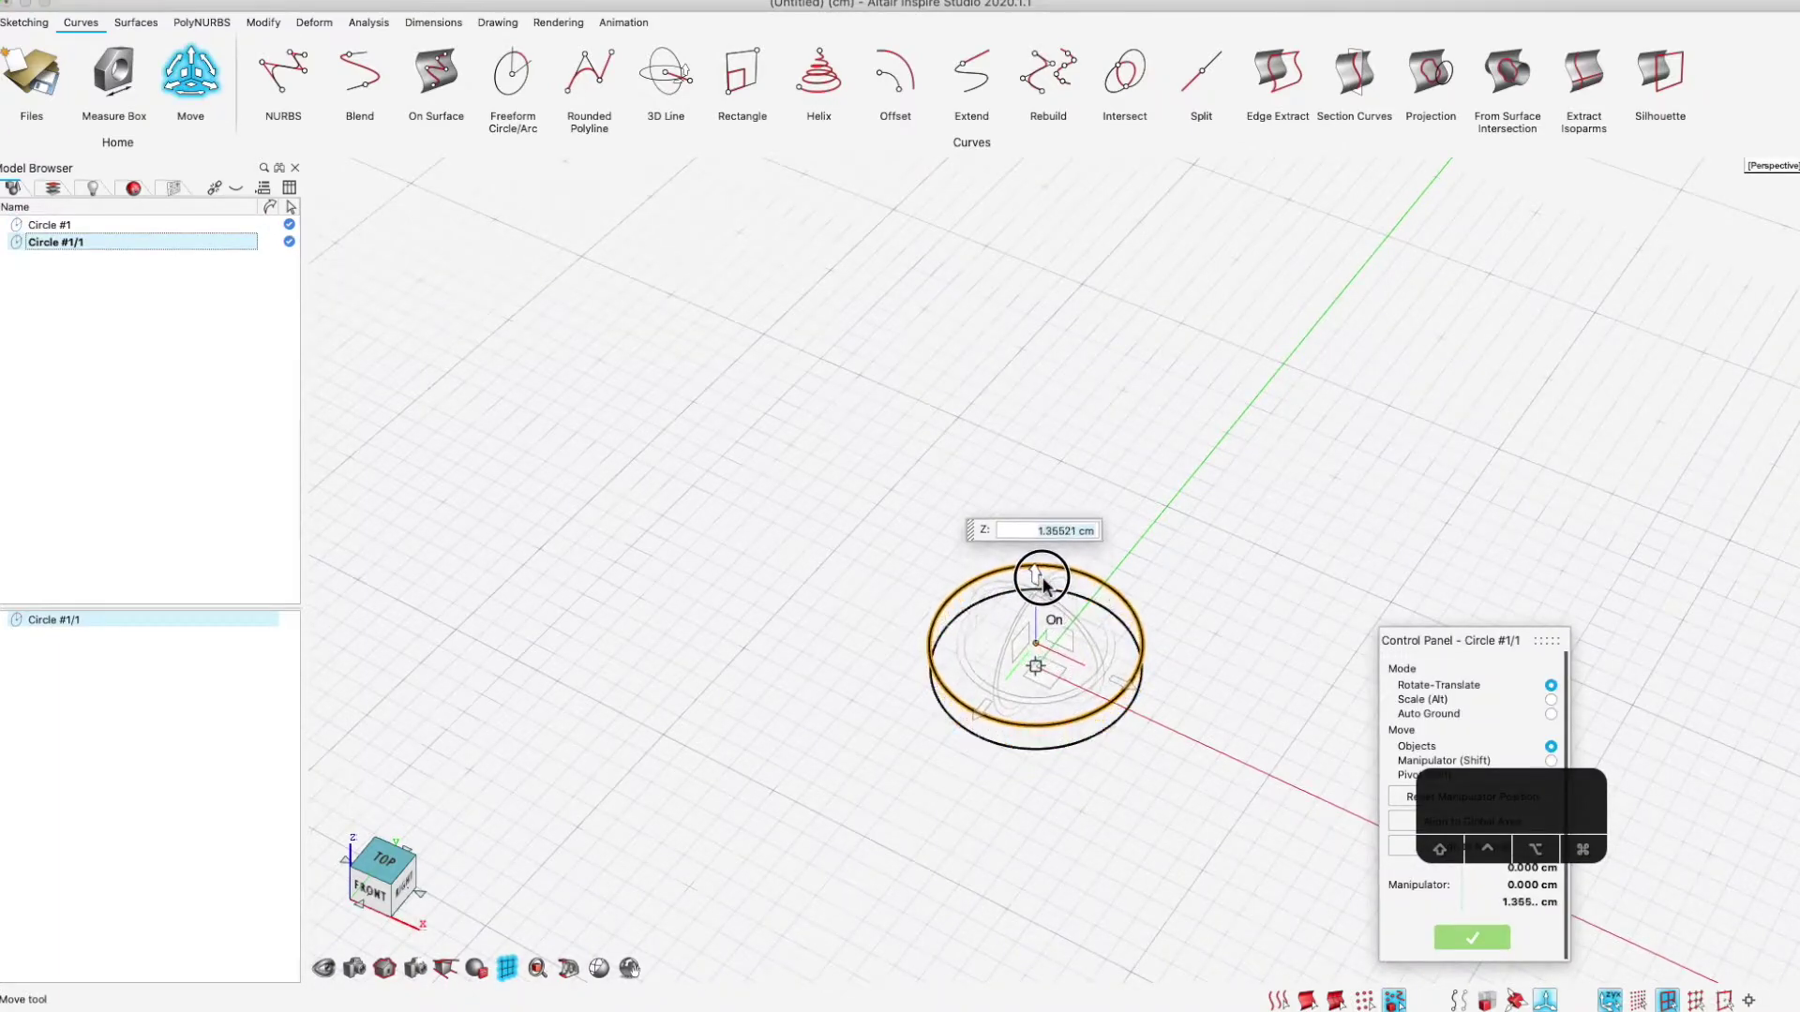
text(2)
key(Return)
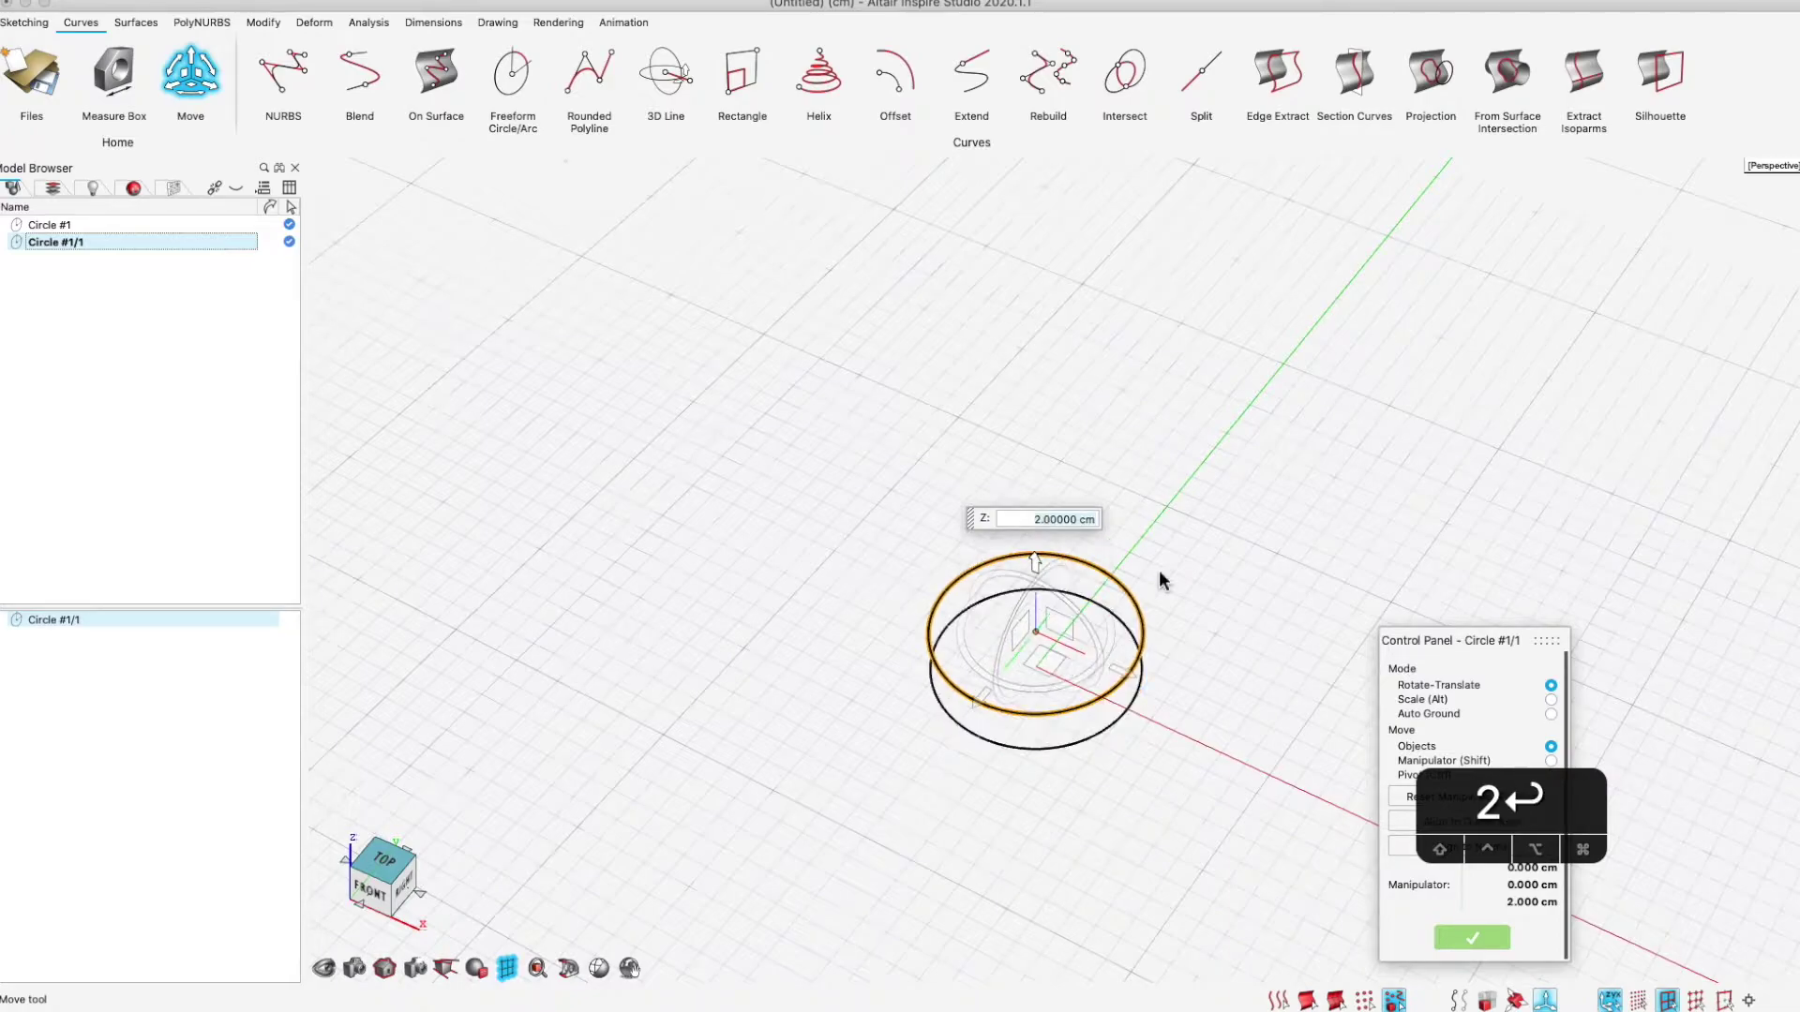
right_drag(1162, 557, 1094, 566)
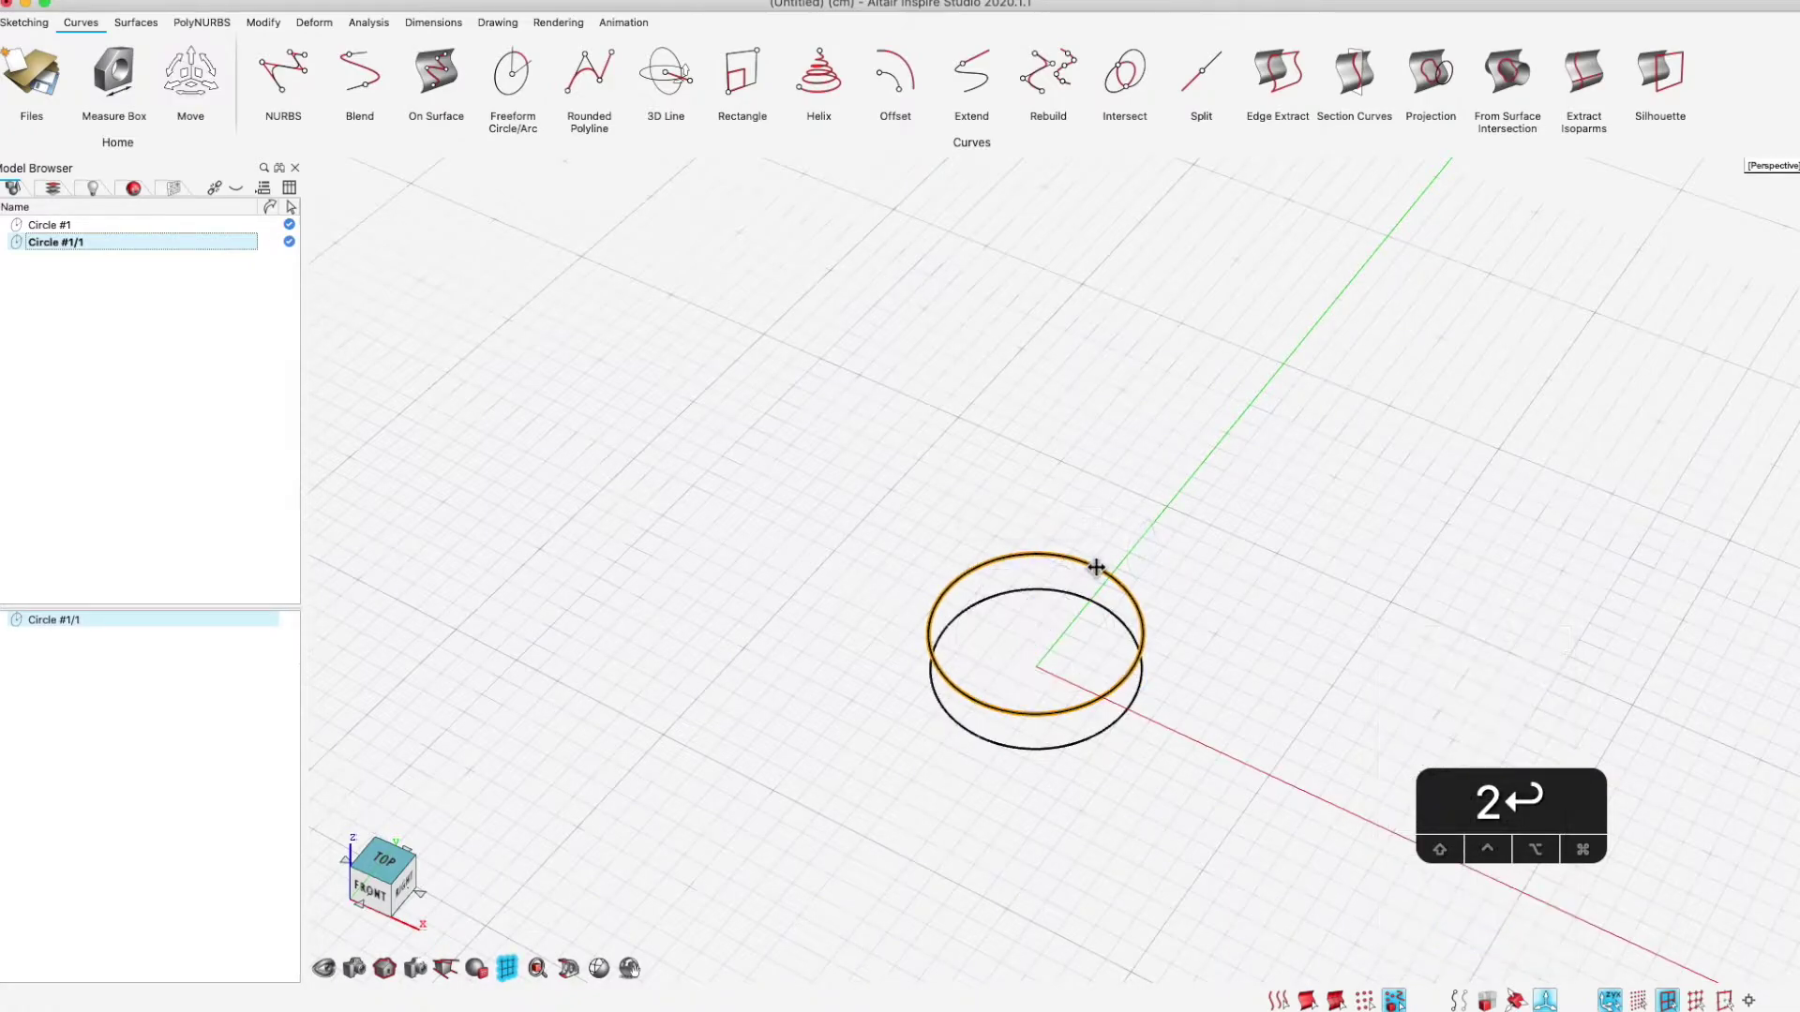
Set the diameter of the raised circle to 10 cm
double_click(1098, 575)
mouse_move(1144, 683)
mouse_down()
mouse_move(1136, 714)
mouse_move(1142, 682)
mouse_up()
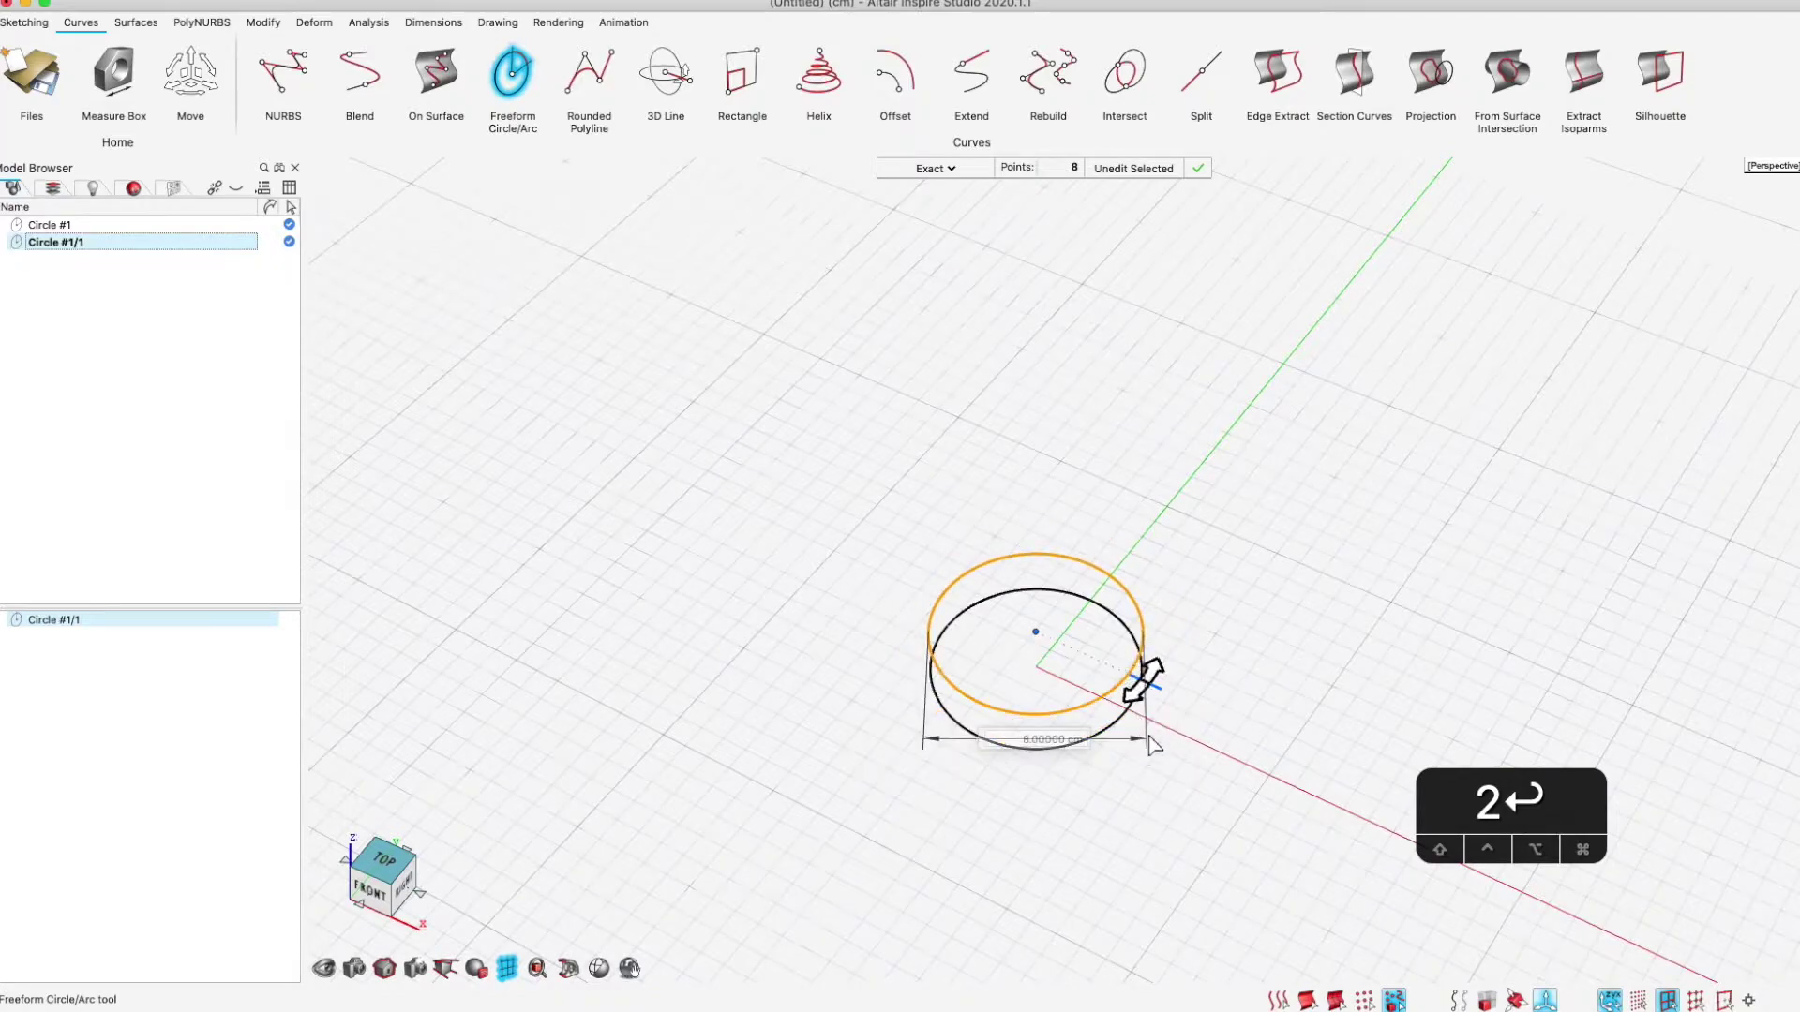
click(1044, 740)
text(10)
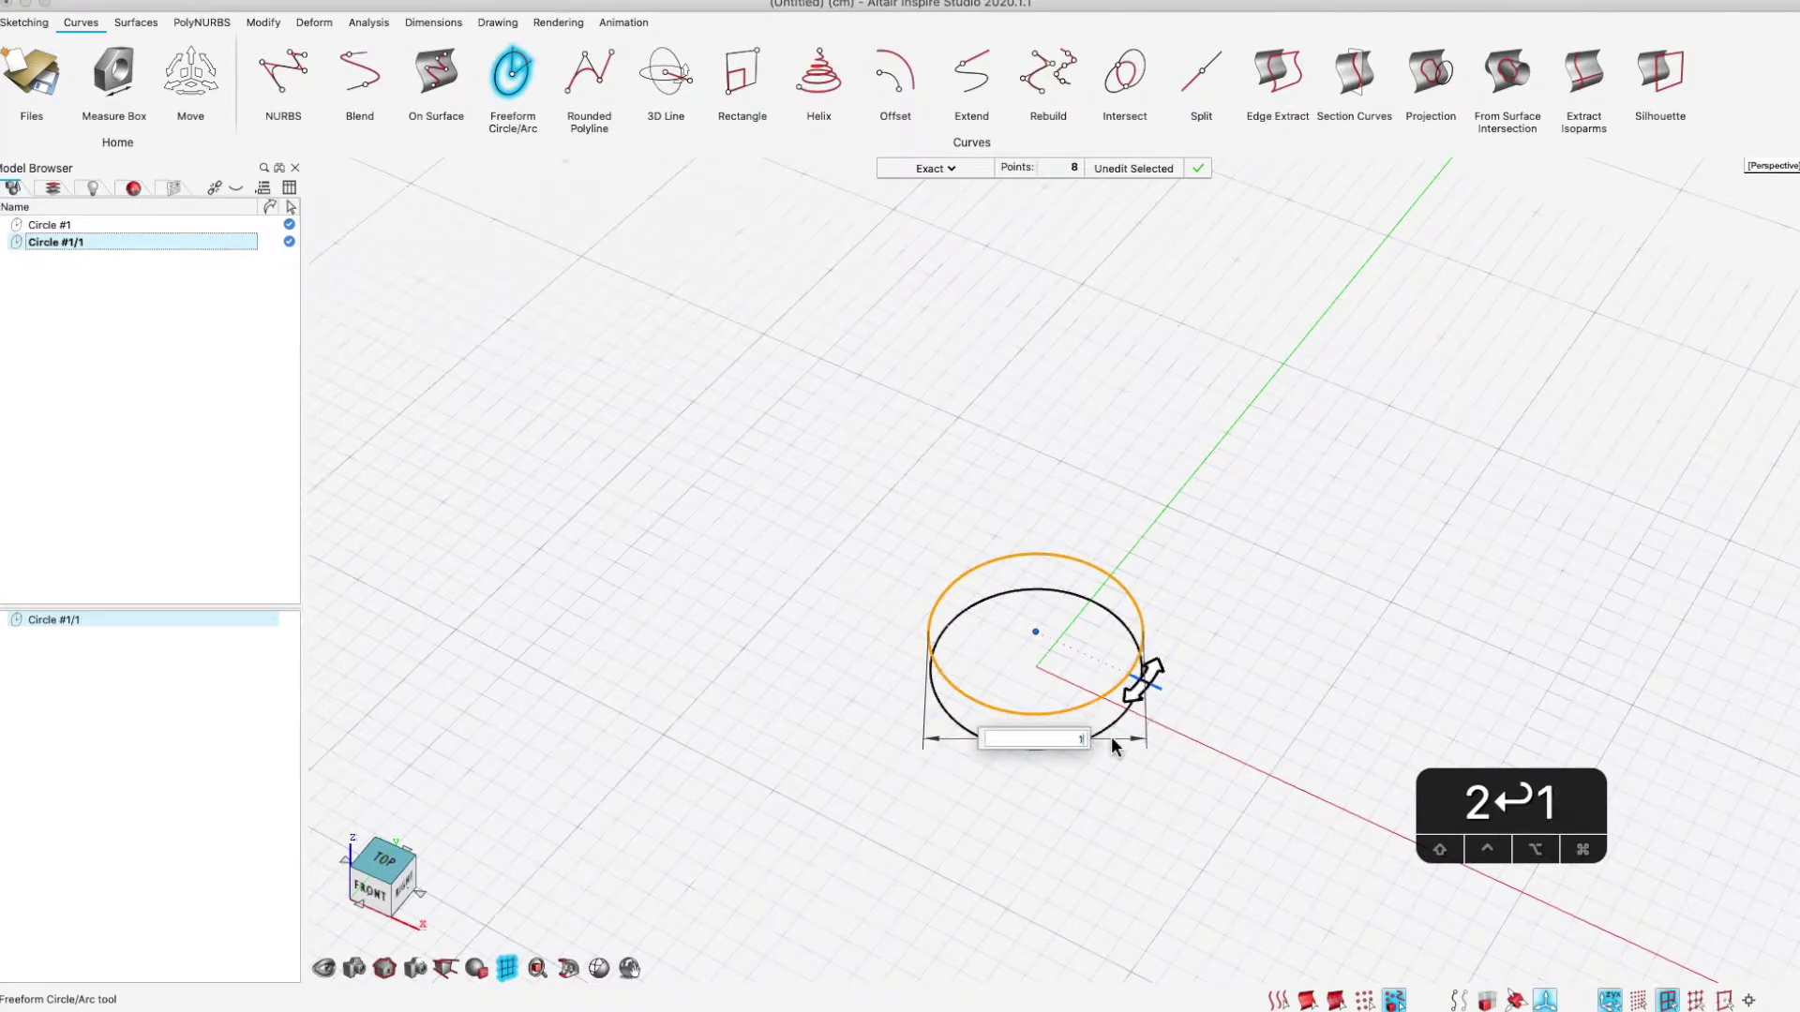
key(Return)
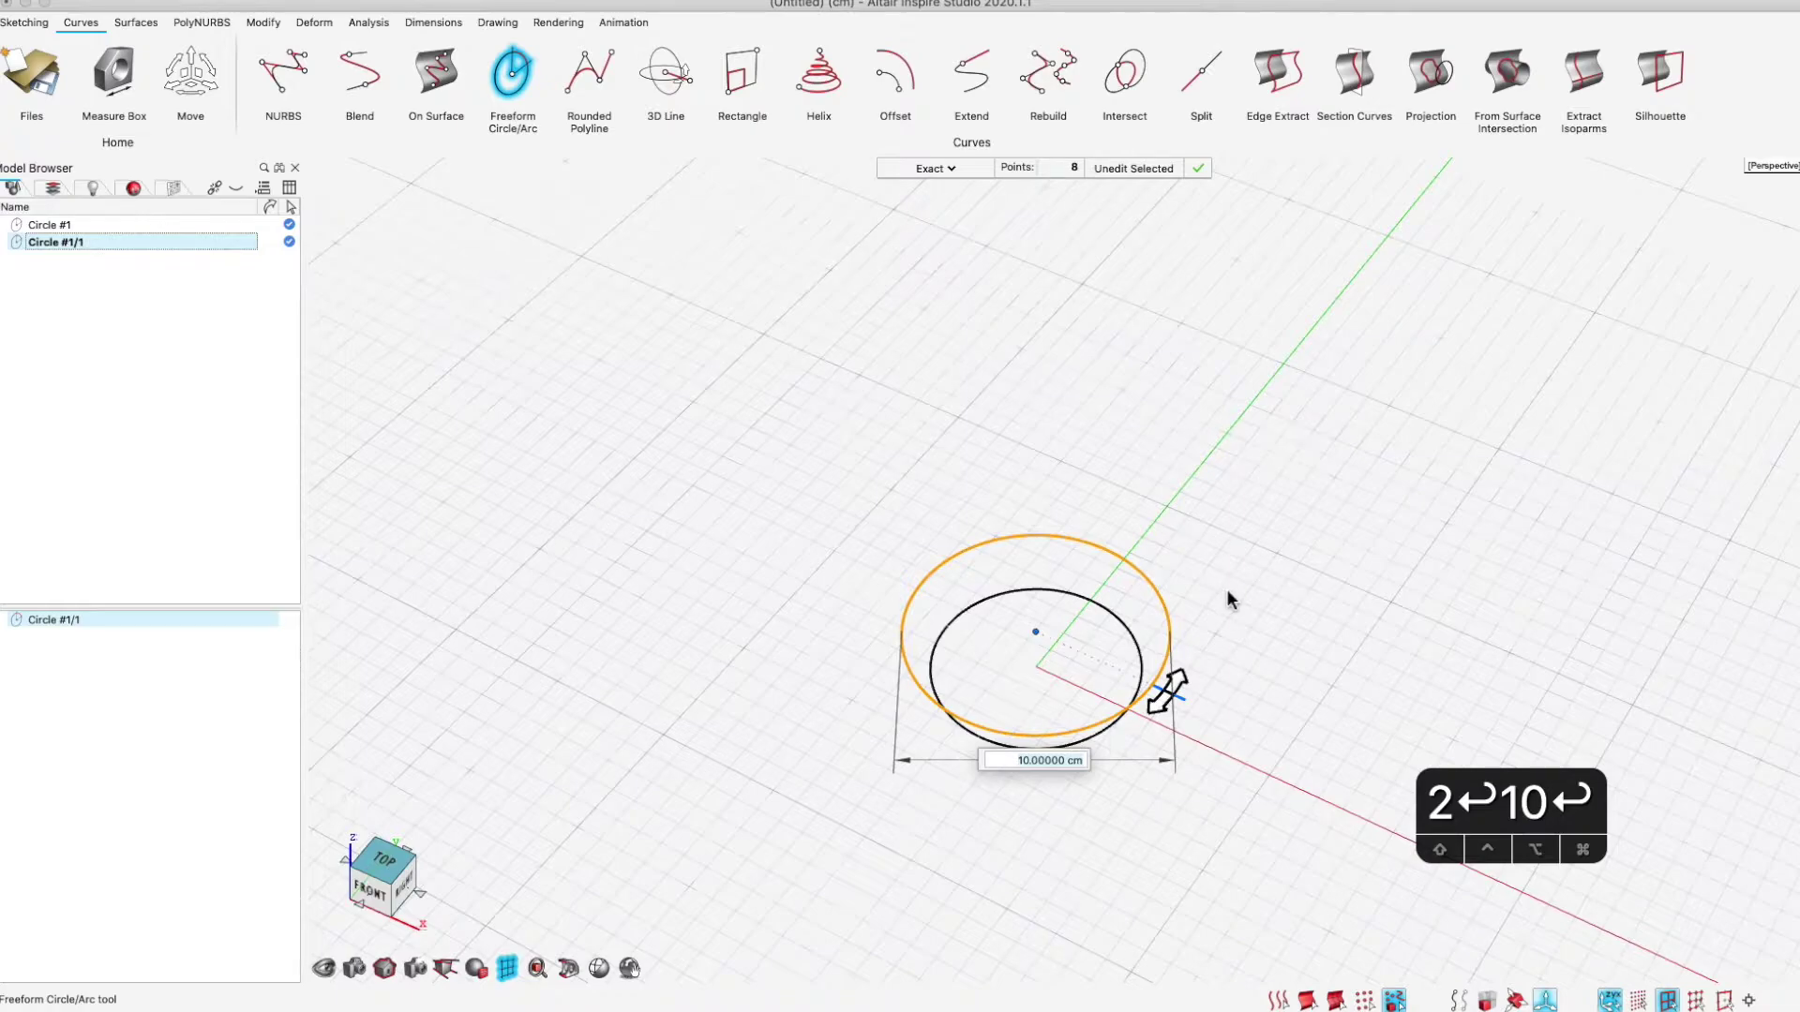
right_click(996, 494)
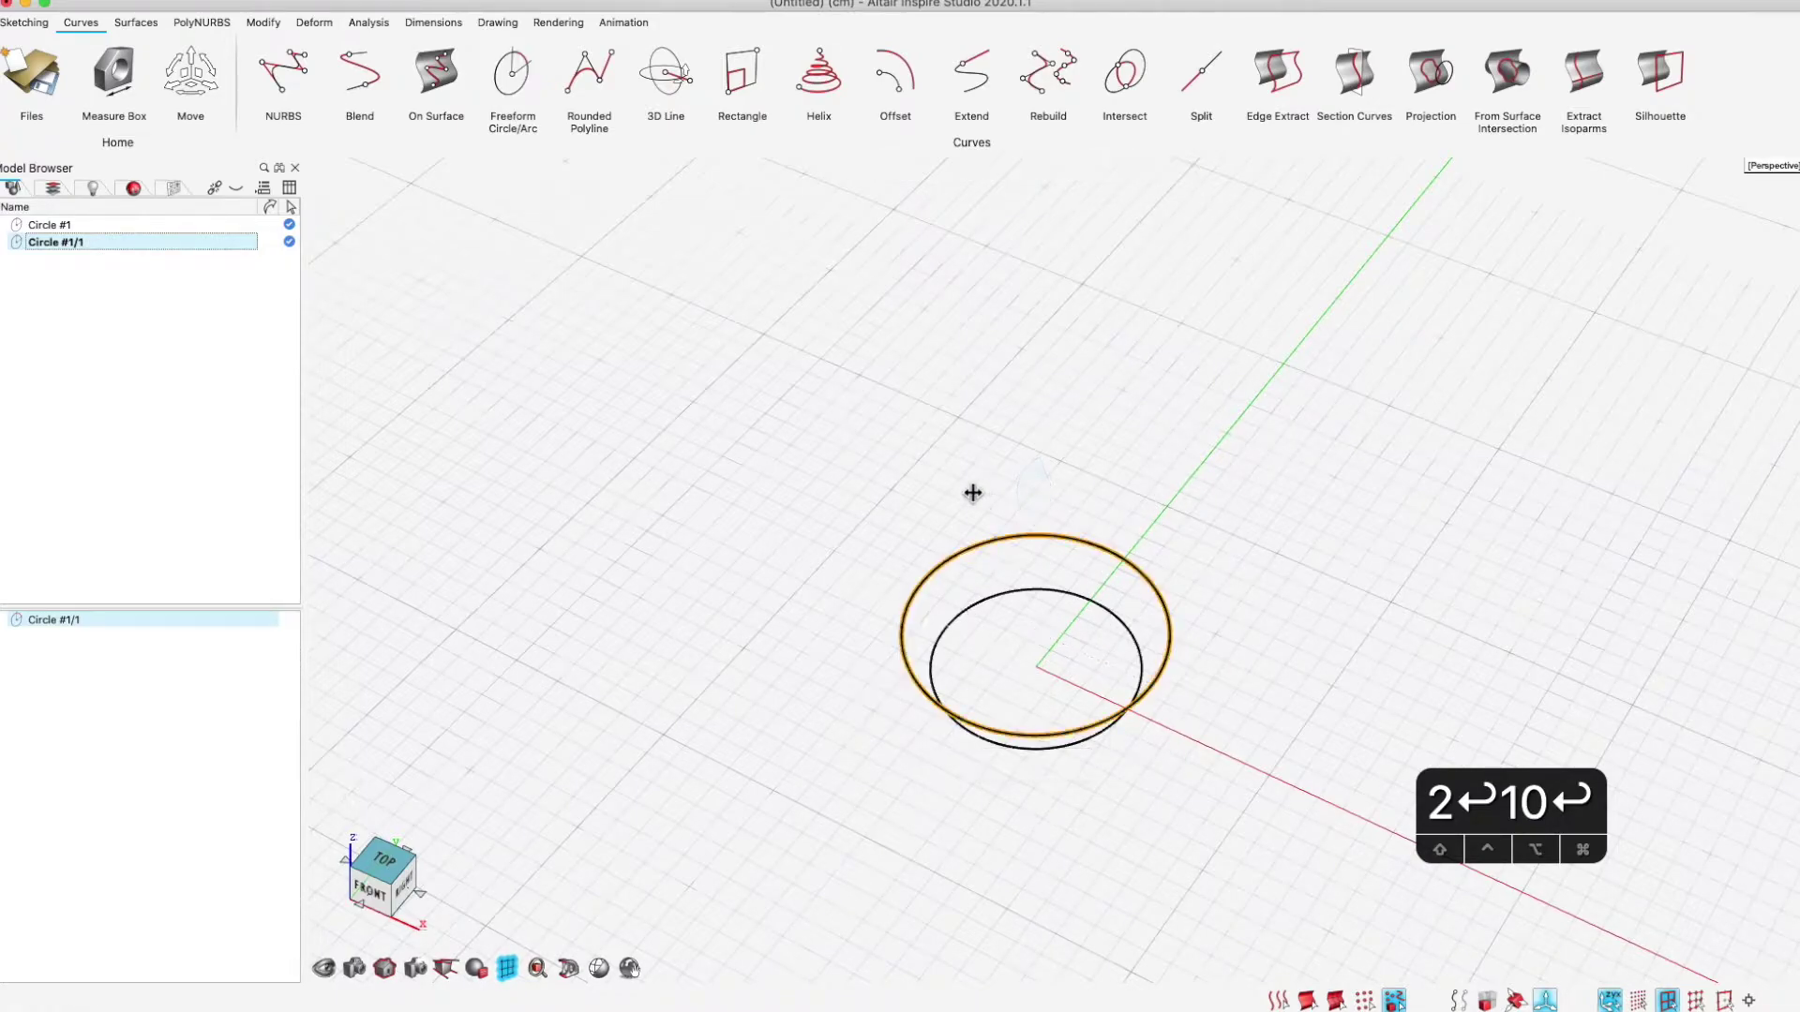
Duplicate the 10 cm circle and raise the copy 6 cm along Z
key(super+c)
key(super+v)
drag(1037, 566, 1033, 438)
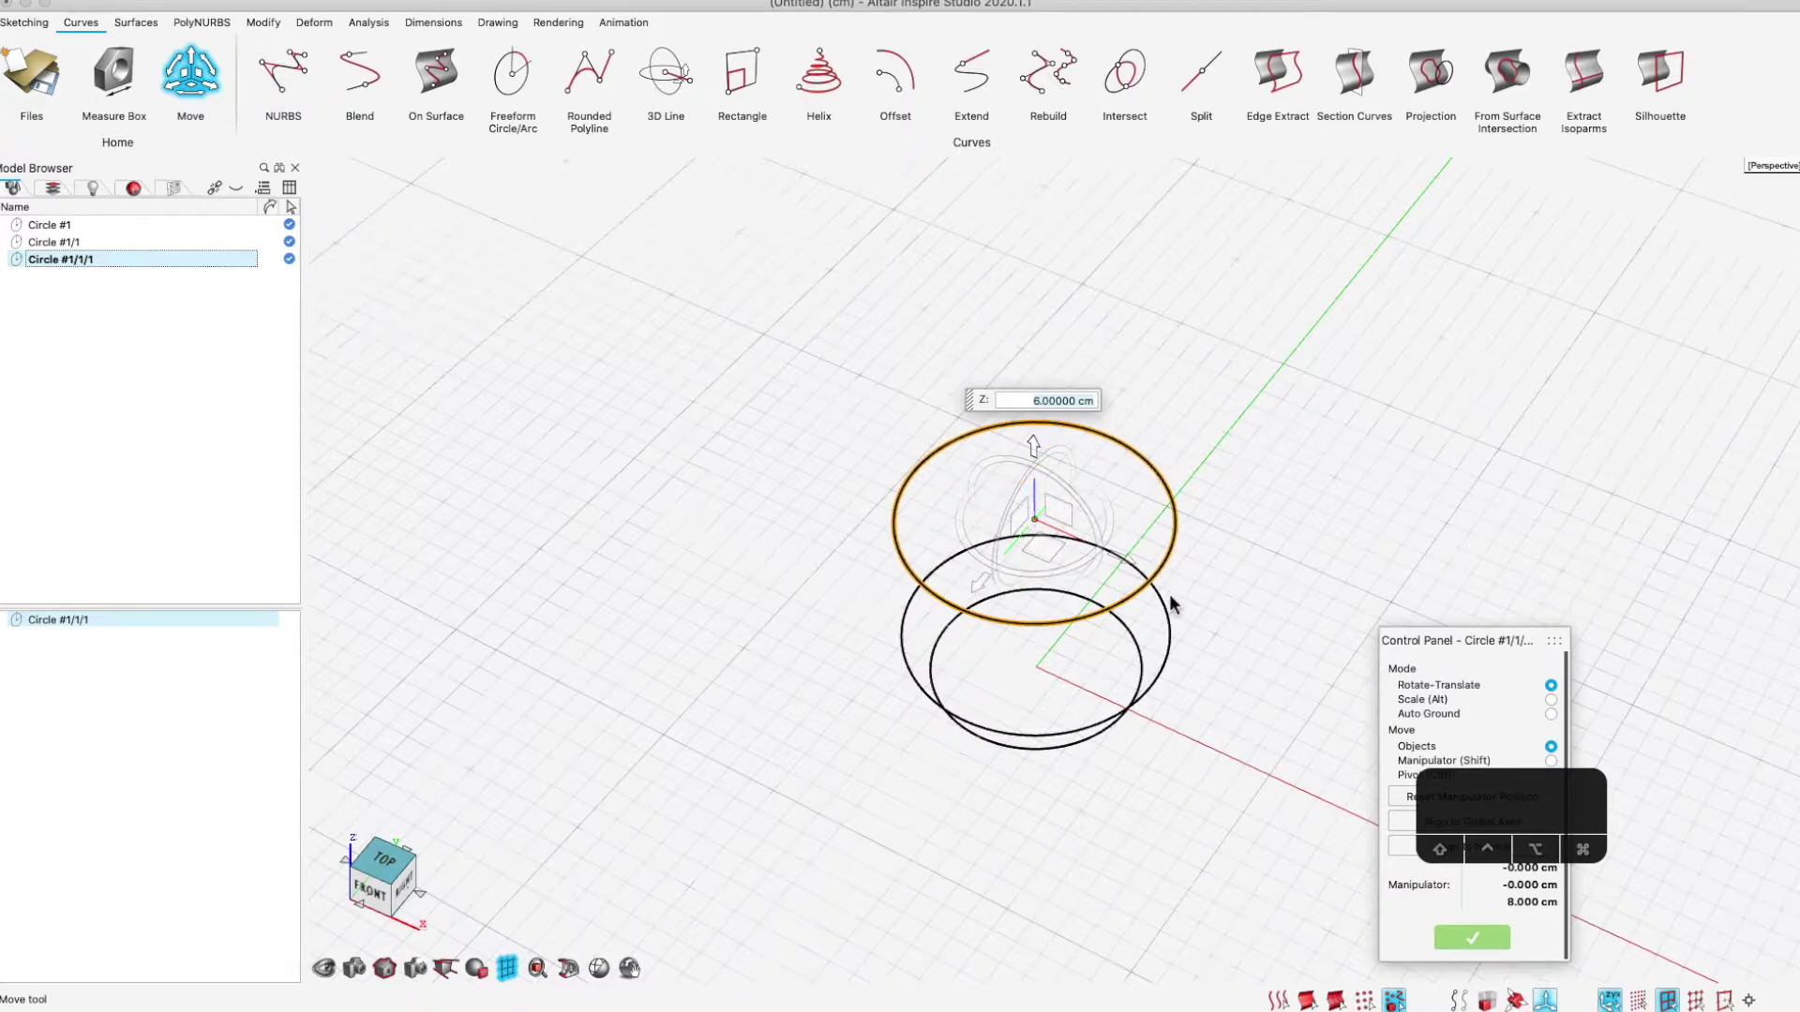
Convert the uppermost circle to a NURBS Degree 5 curve with 16 control points
shift+super+drag(1179, 676, 1093, 387)
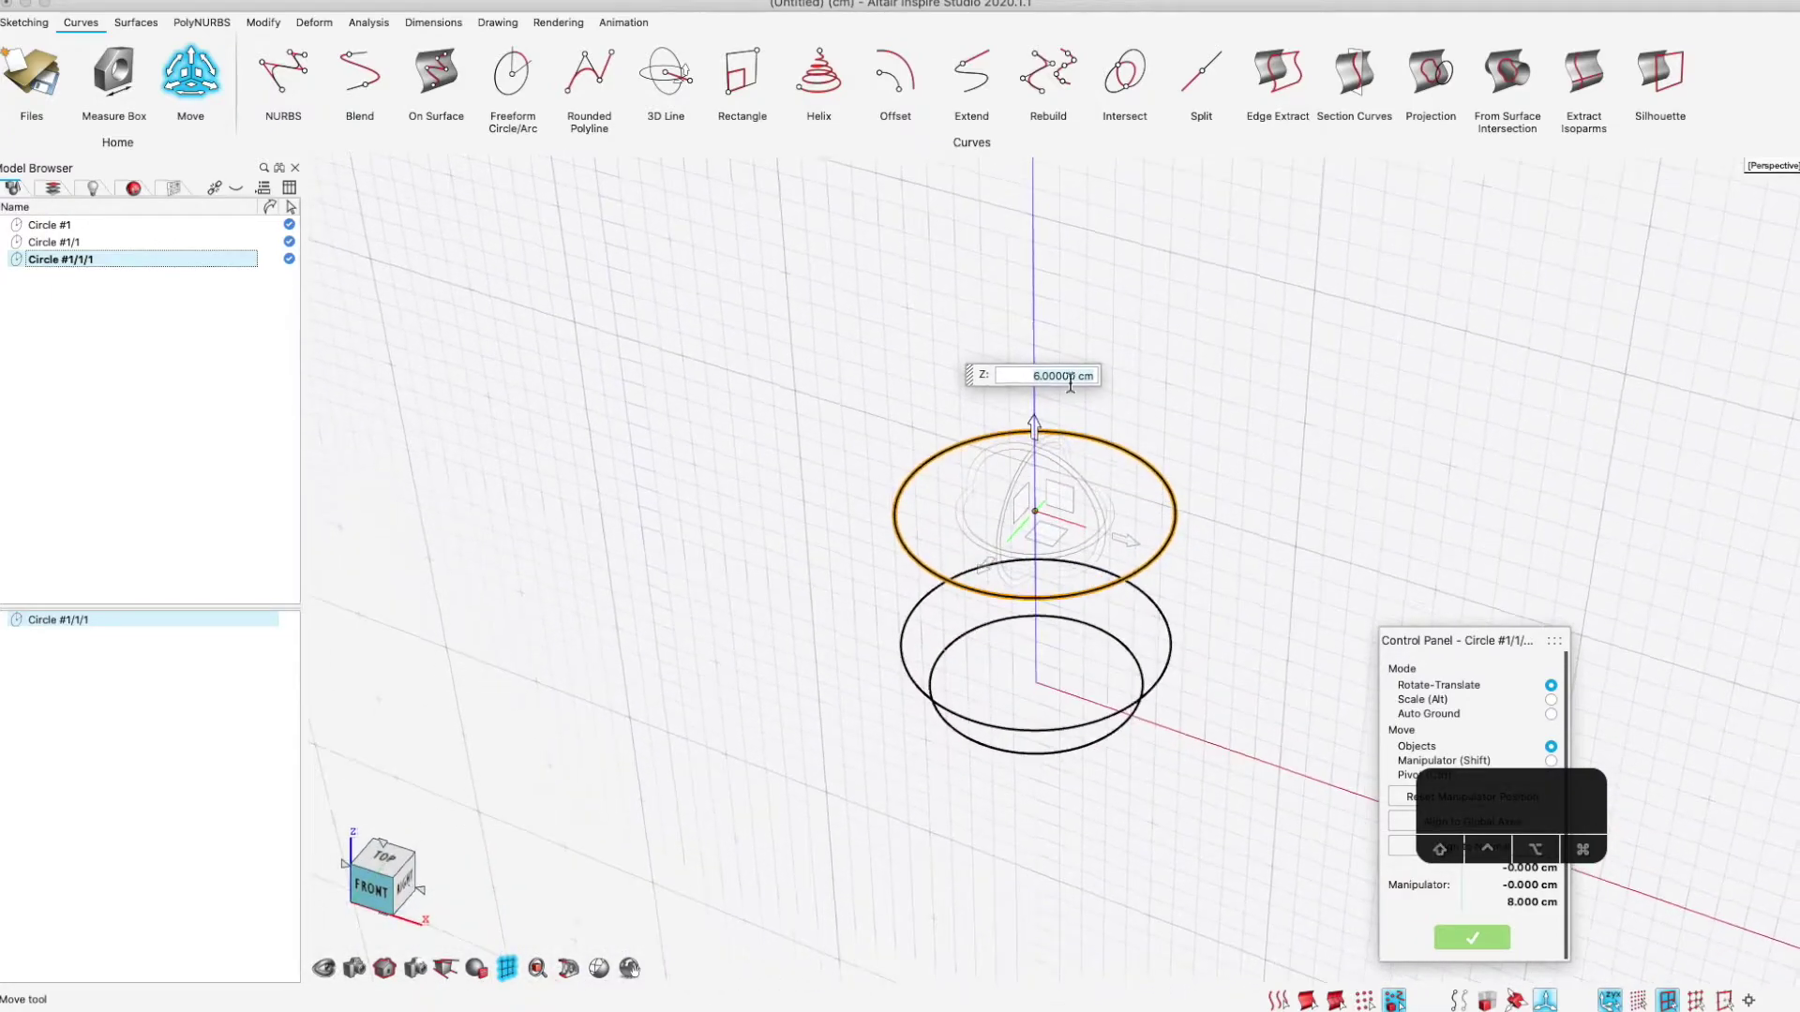
scroll(1094, 450, up, 3)
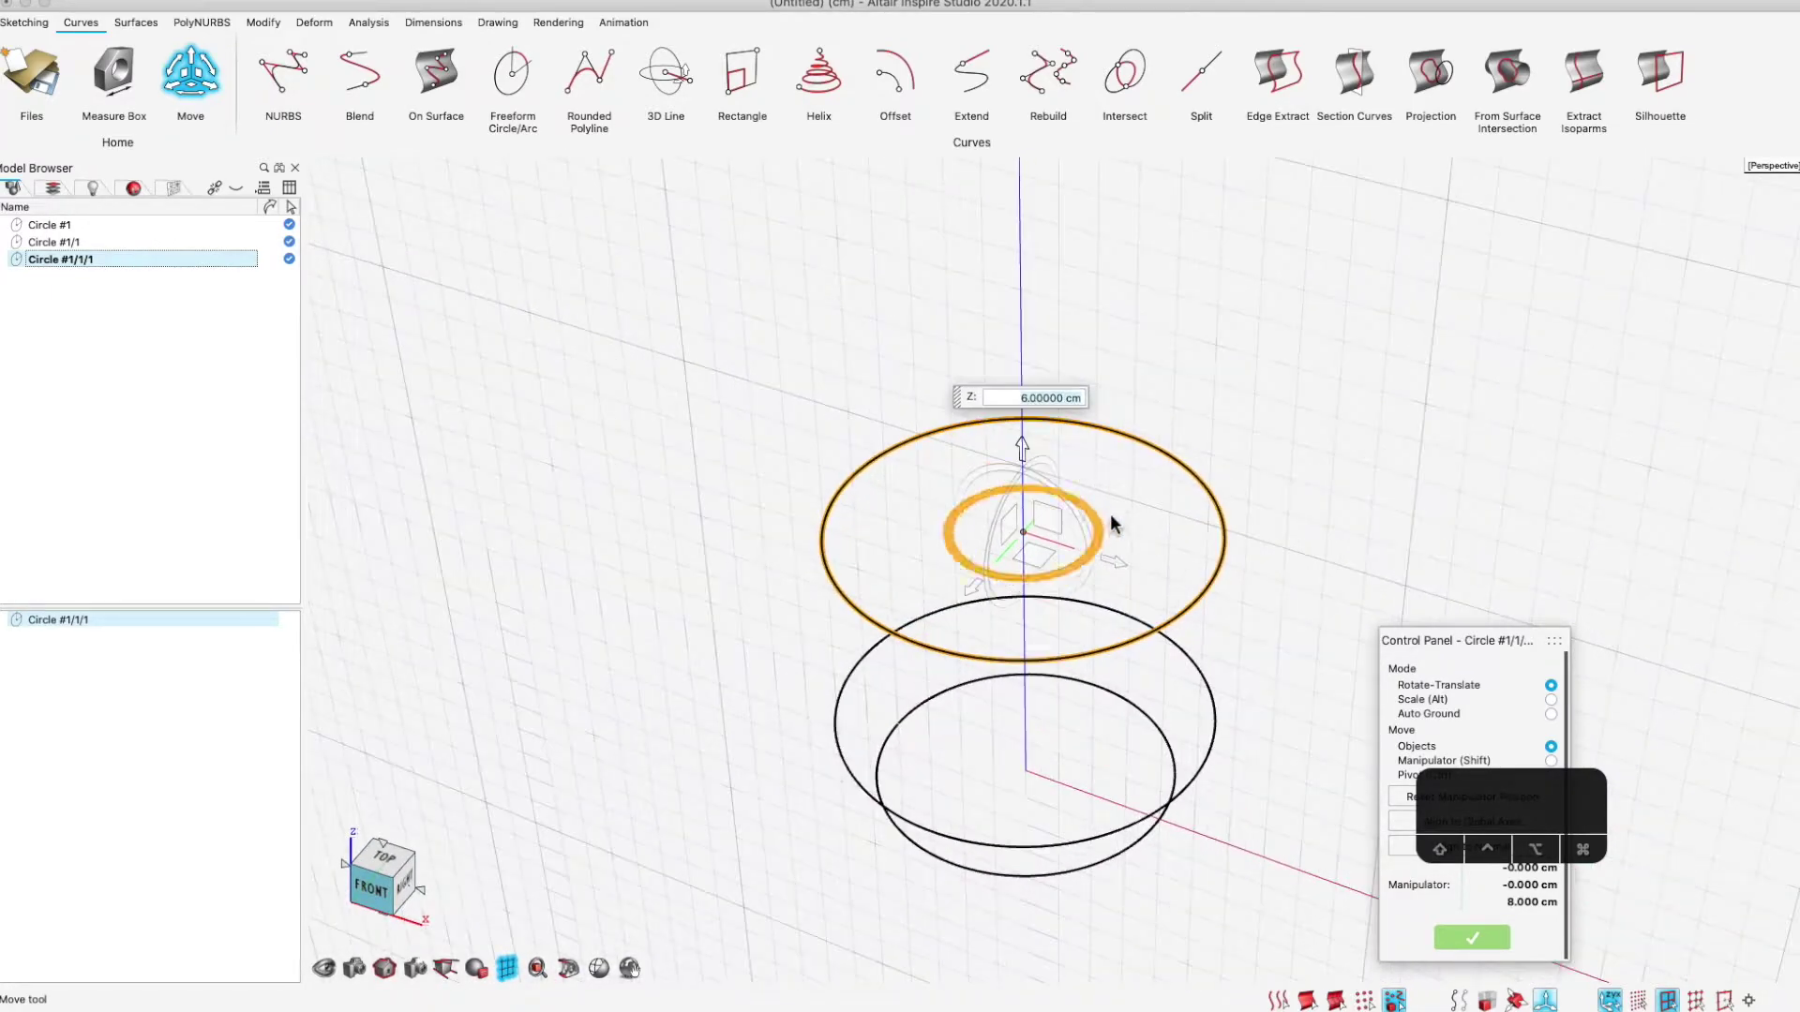
double_click(1125, 446)
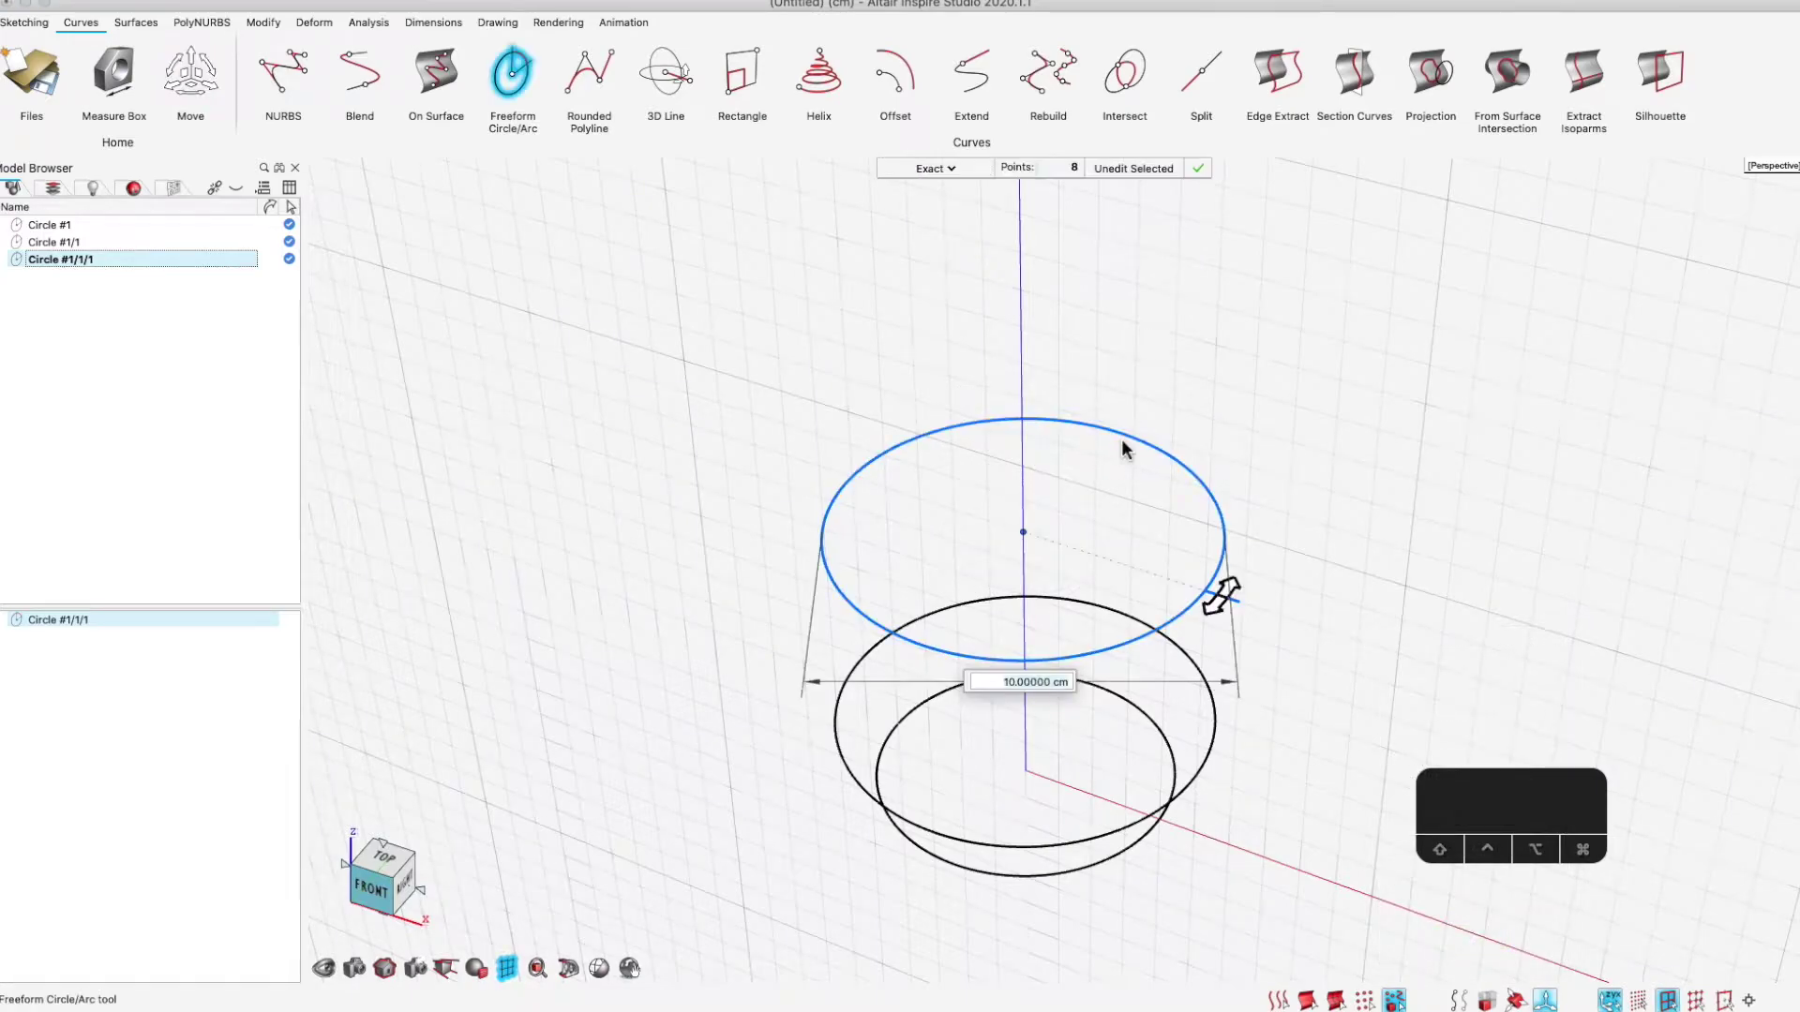
click(945, 168)
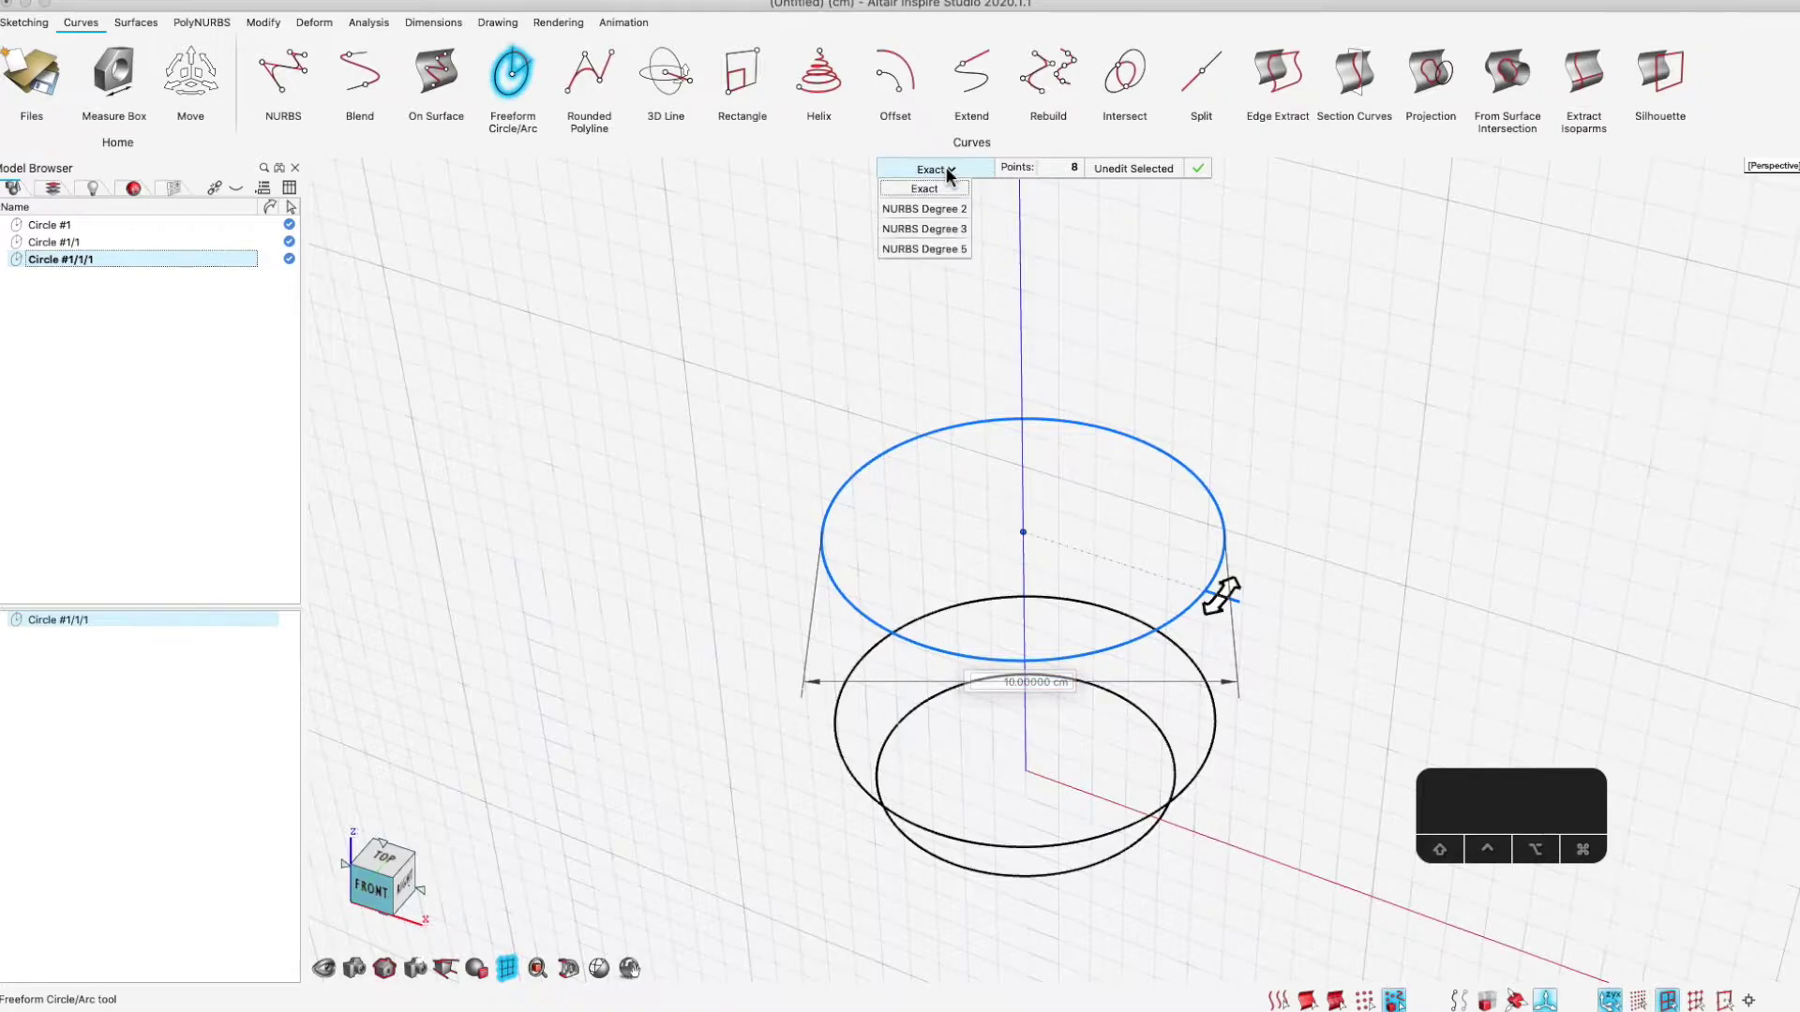
click(957, 249)
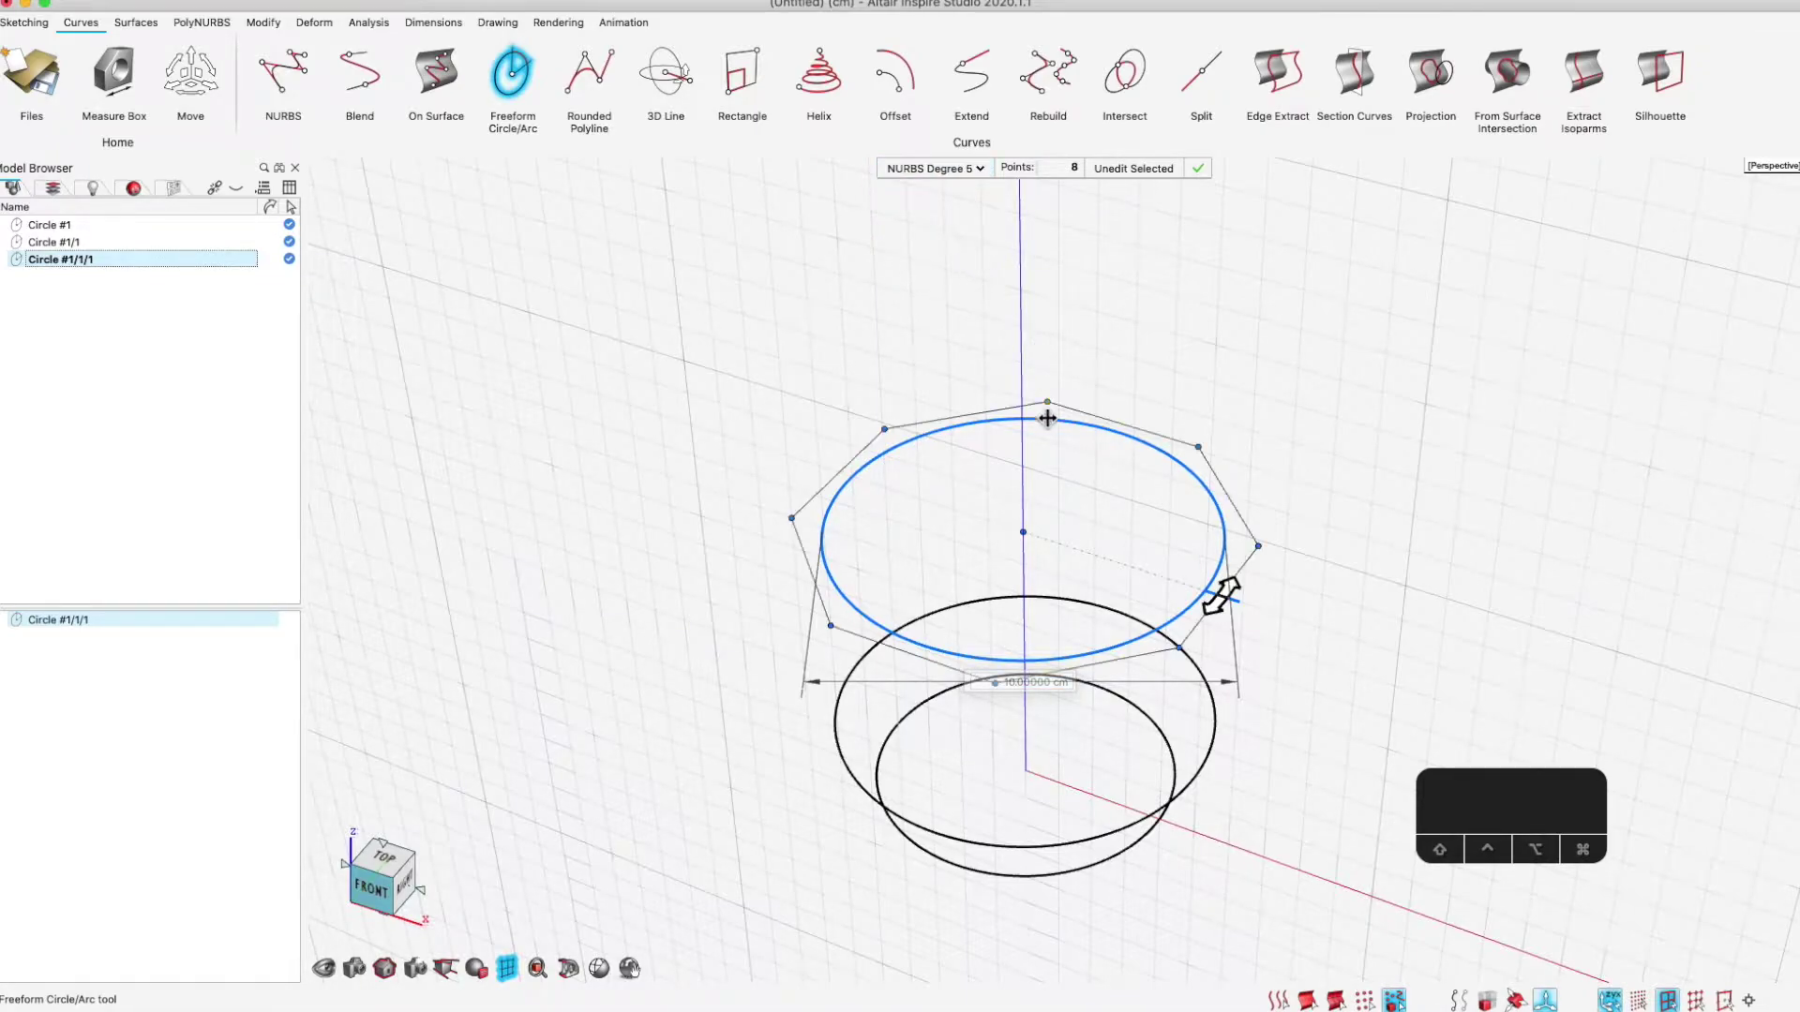
click(1064, 168)
text(16)
key(Return)
click(935, 168)
click(928, 232)
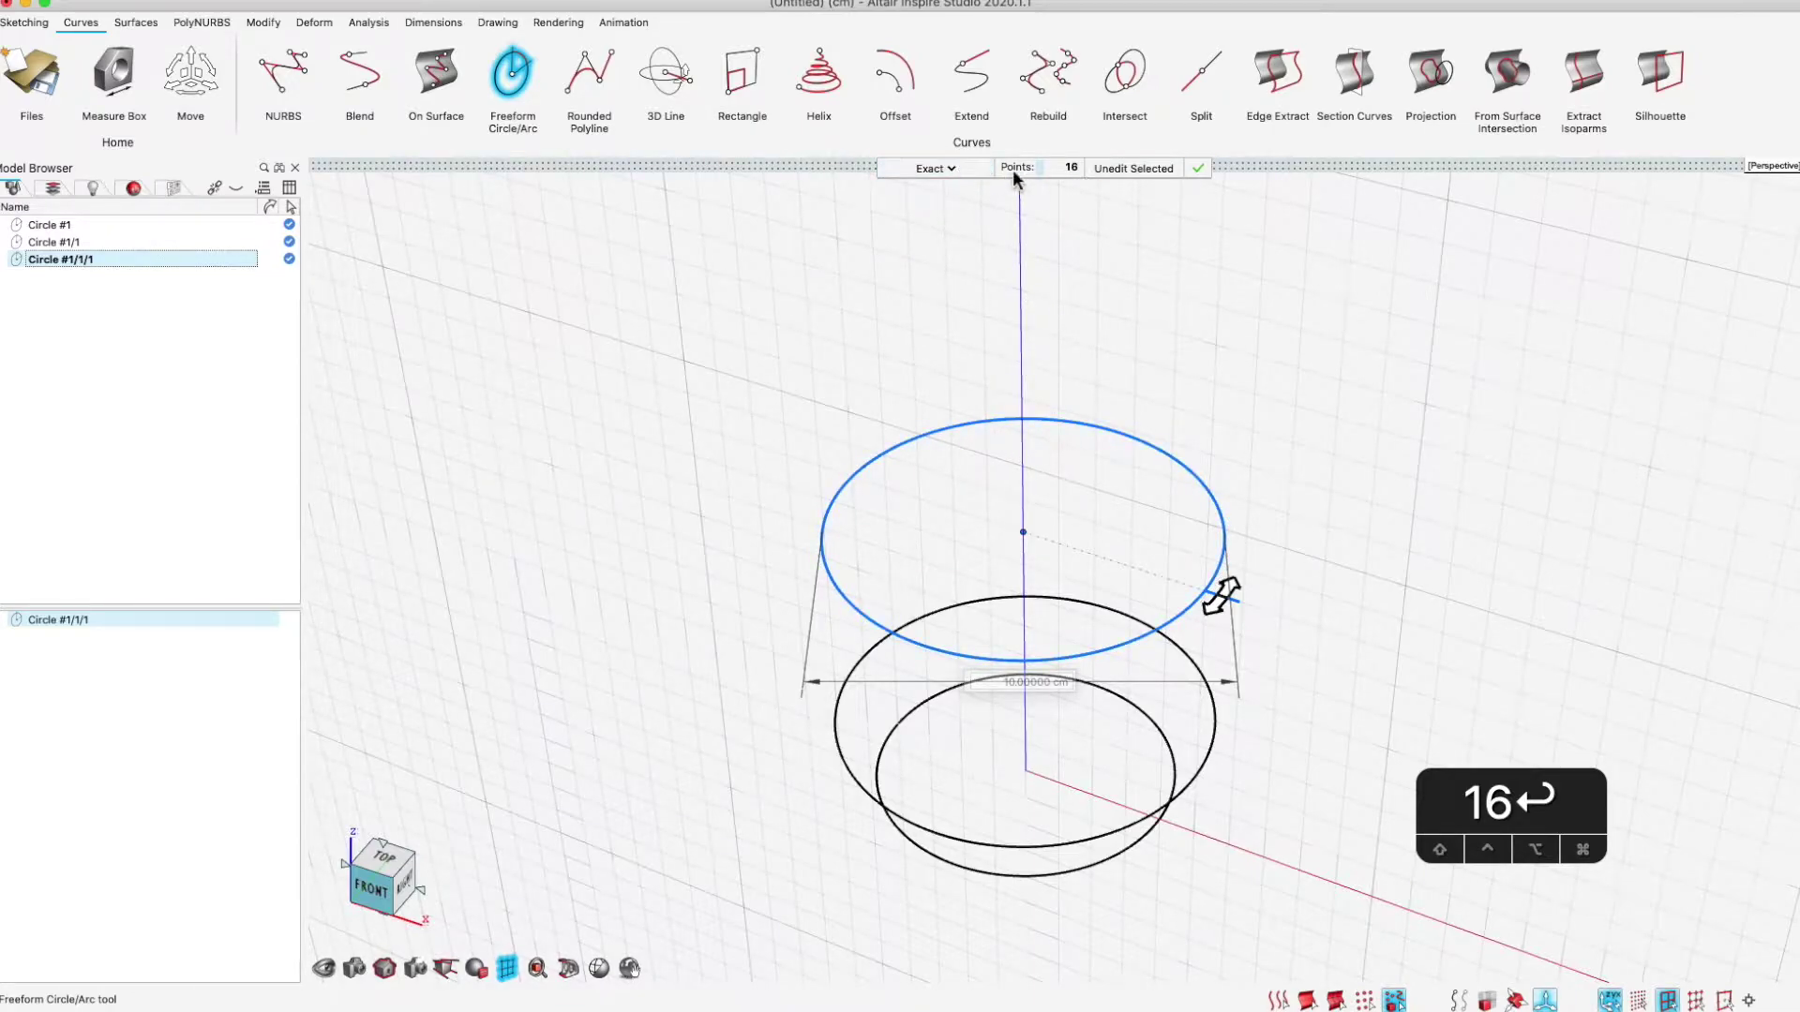
click(956, 168)
click(953, 248)
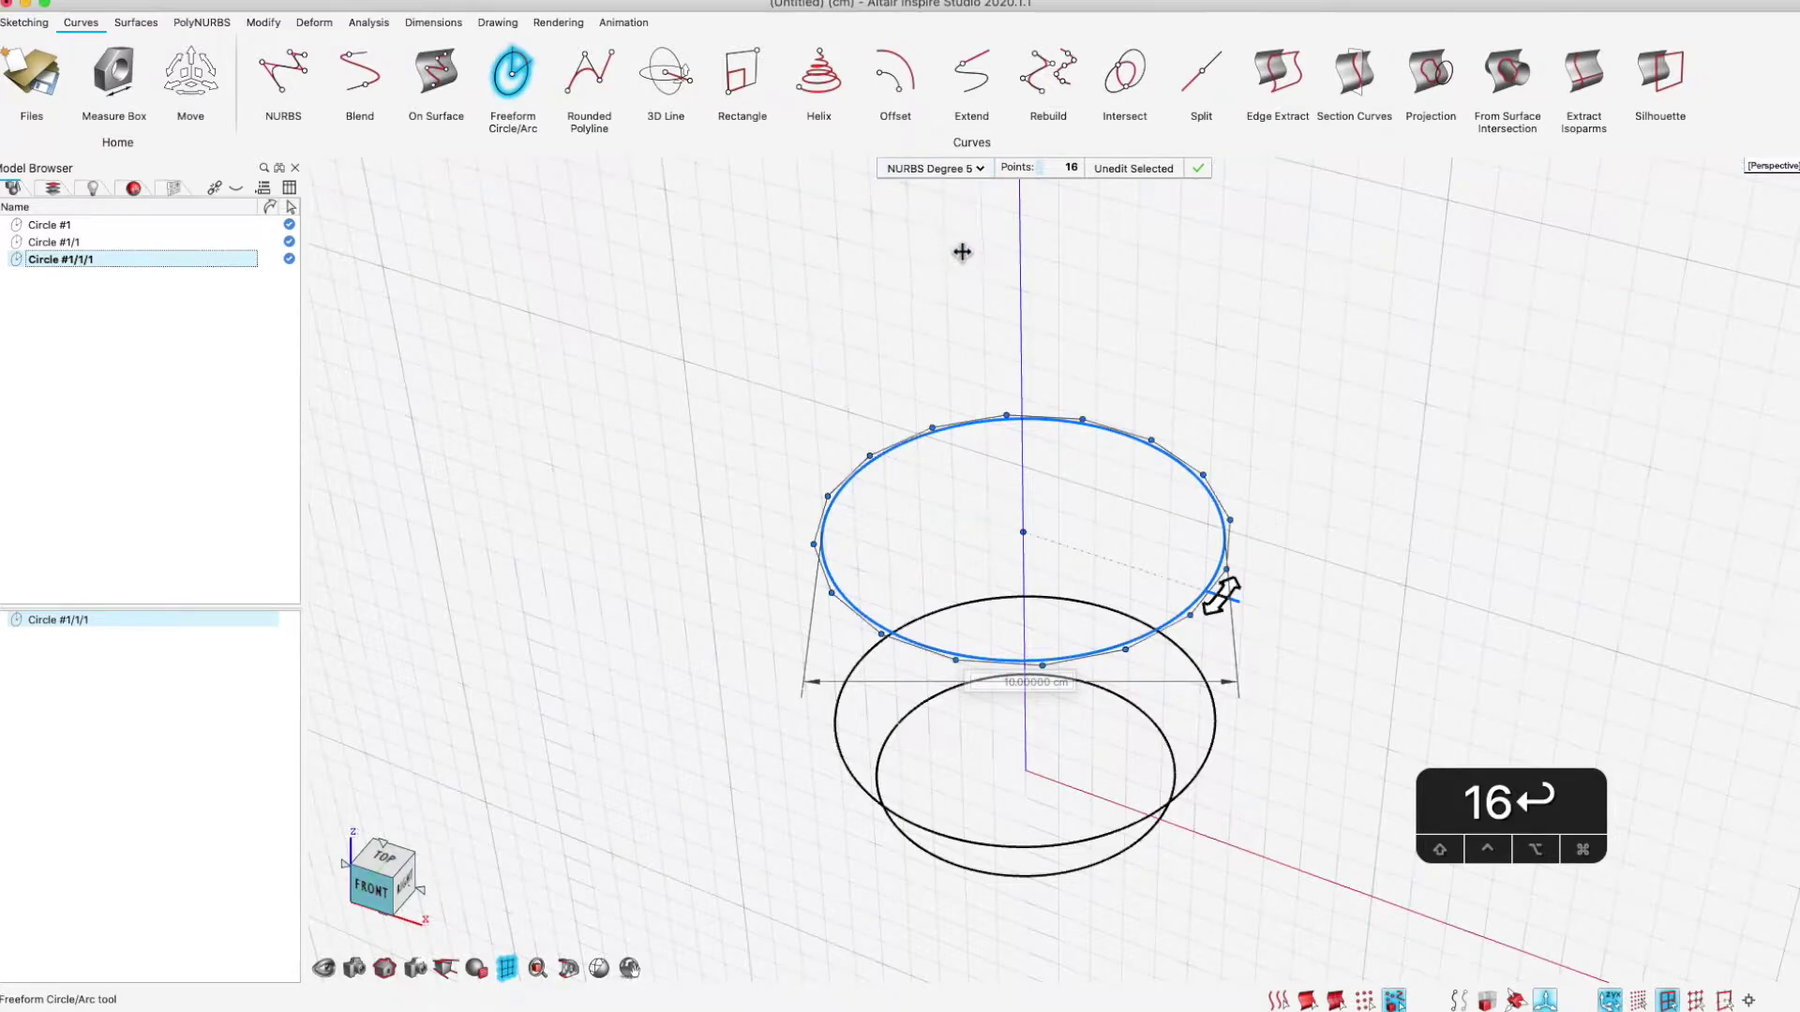
Select every second control point of the uppermost circle, eight points in all, keeping the coordinate fields clear of the curve
shift+middle_drag(1106, 515, 1110, 522)
click(1072, 395)
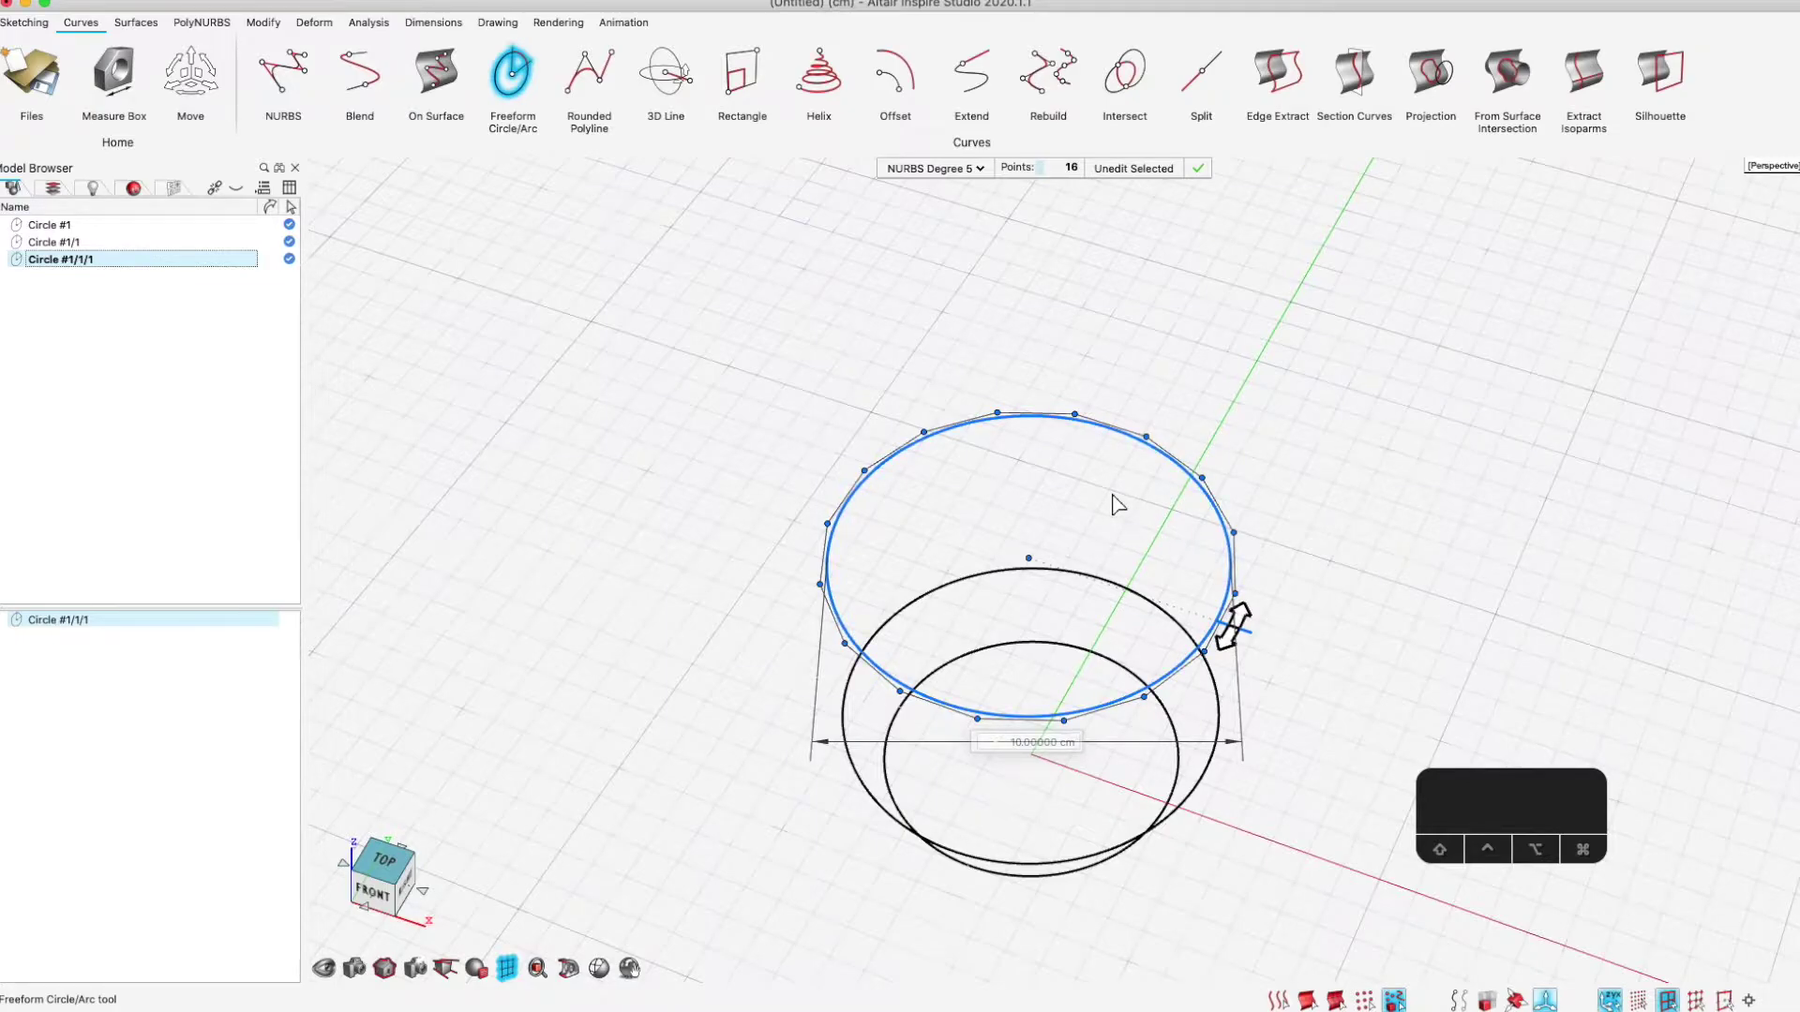
click(1074, 413)
ctrl+click(924, 432)
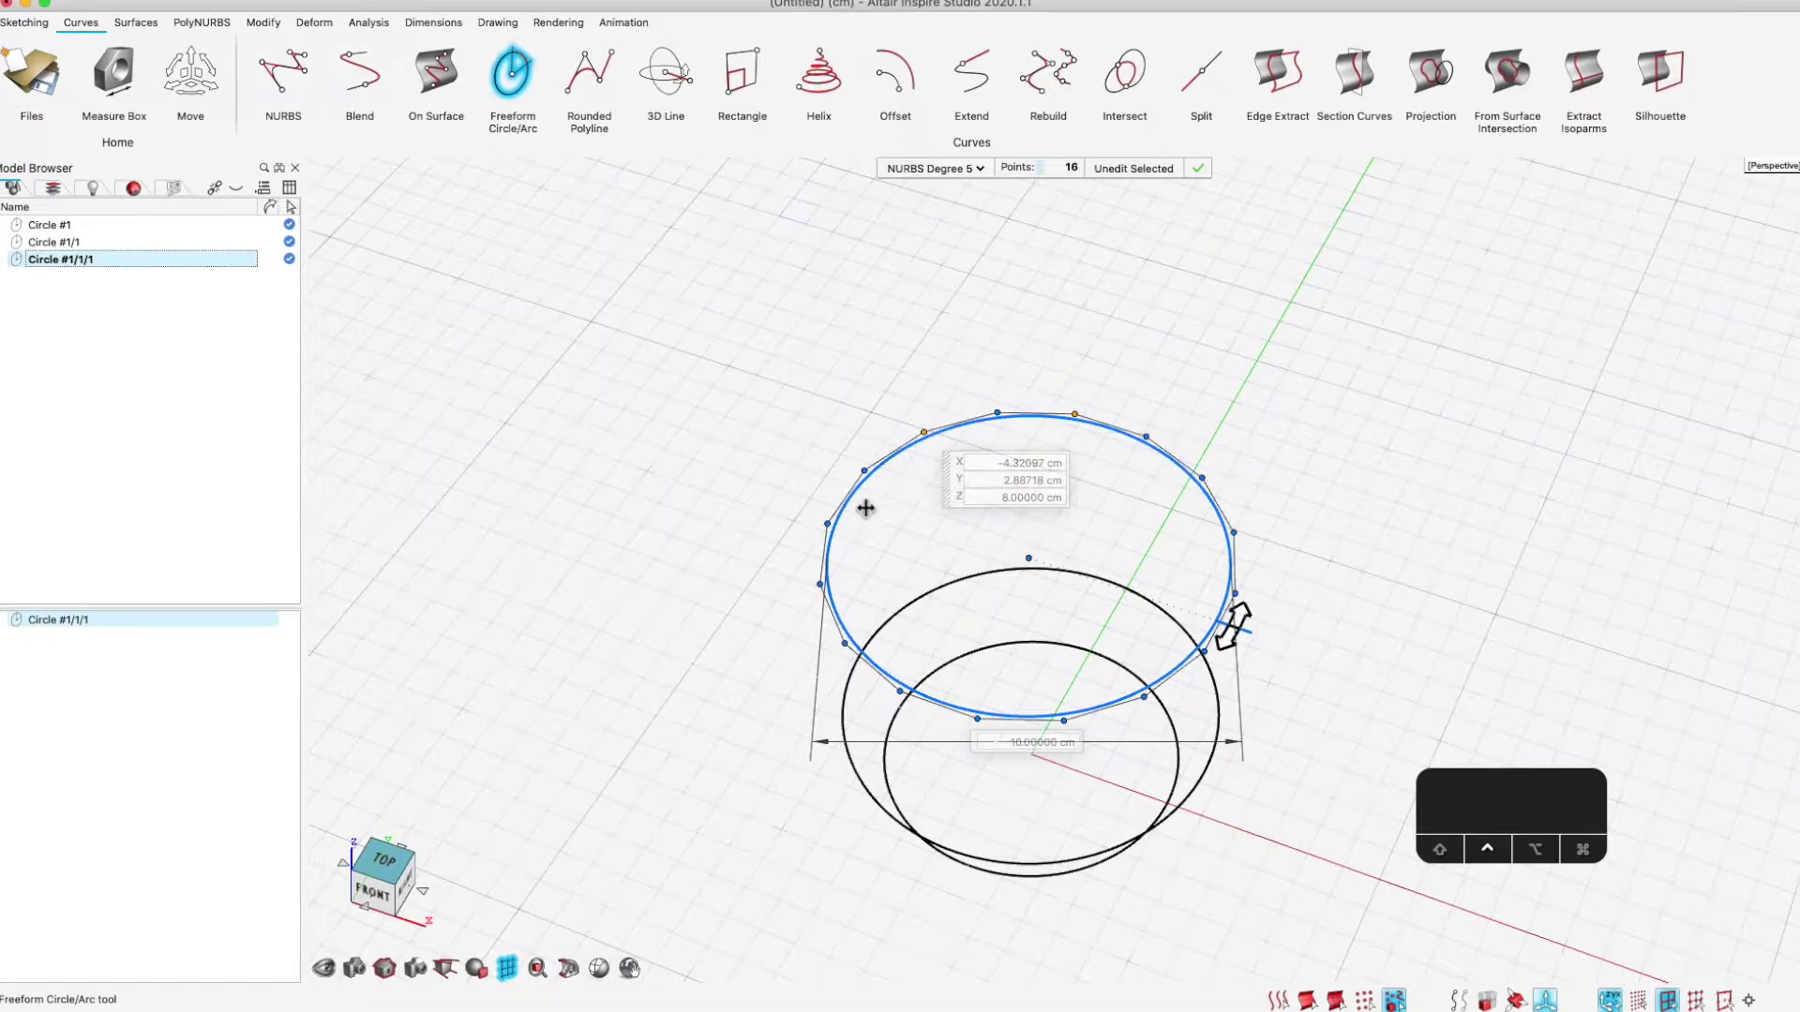
ctrl+click(827, 523)
drag(851, 574, 633, 577)
ctrl+click(845, 643)
ctrl+click(977, 719)
ctrl+click(1144, 696)
ctrl+click(1234, 592)
ctrl+click(1202, 477)
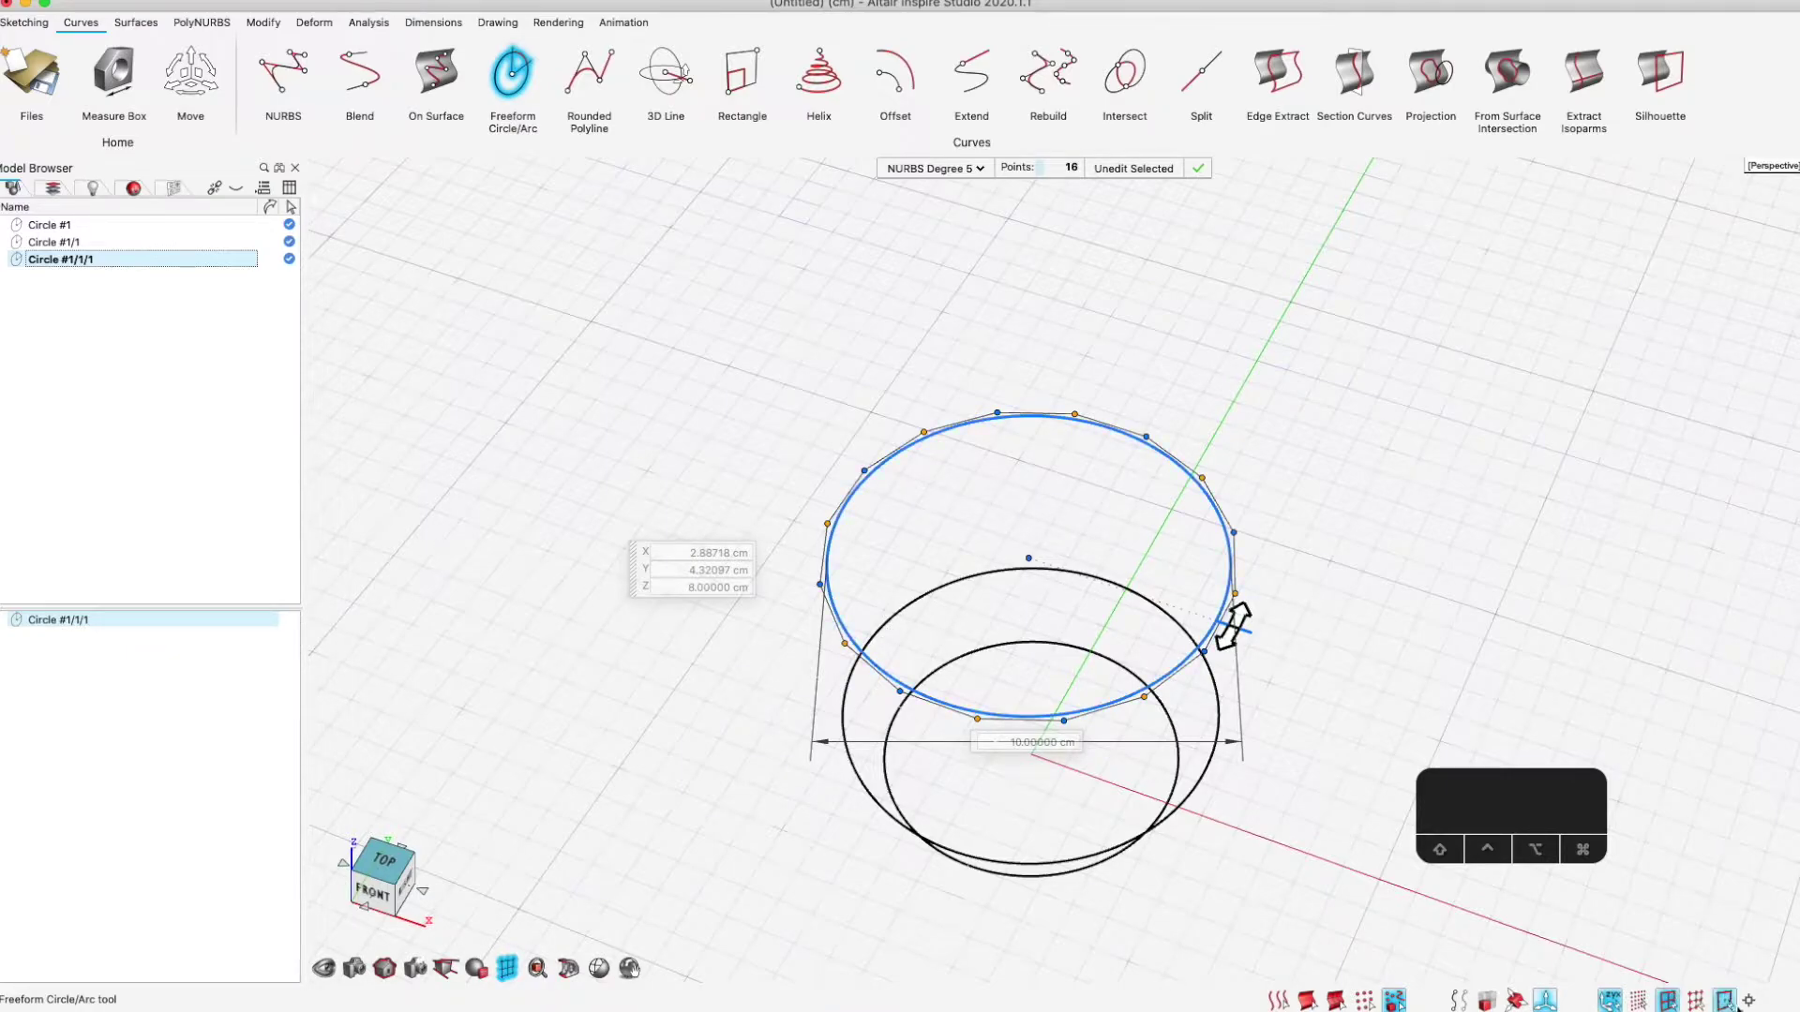
Turn off snapping and scale the eight selected control points of the uppermost circle by 0.25 in the XY plane
click(1748, 1000)
click(1745, 975)
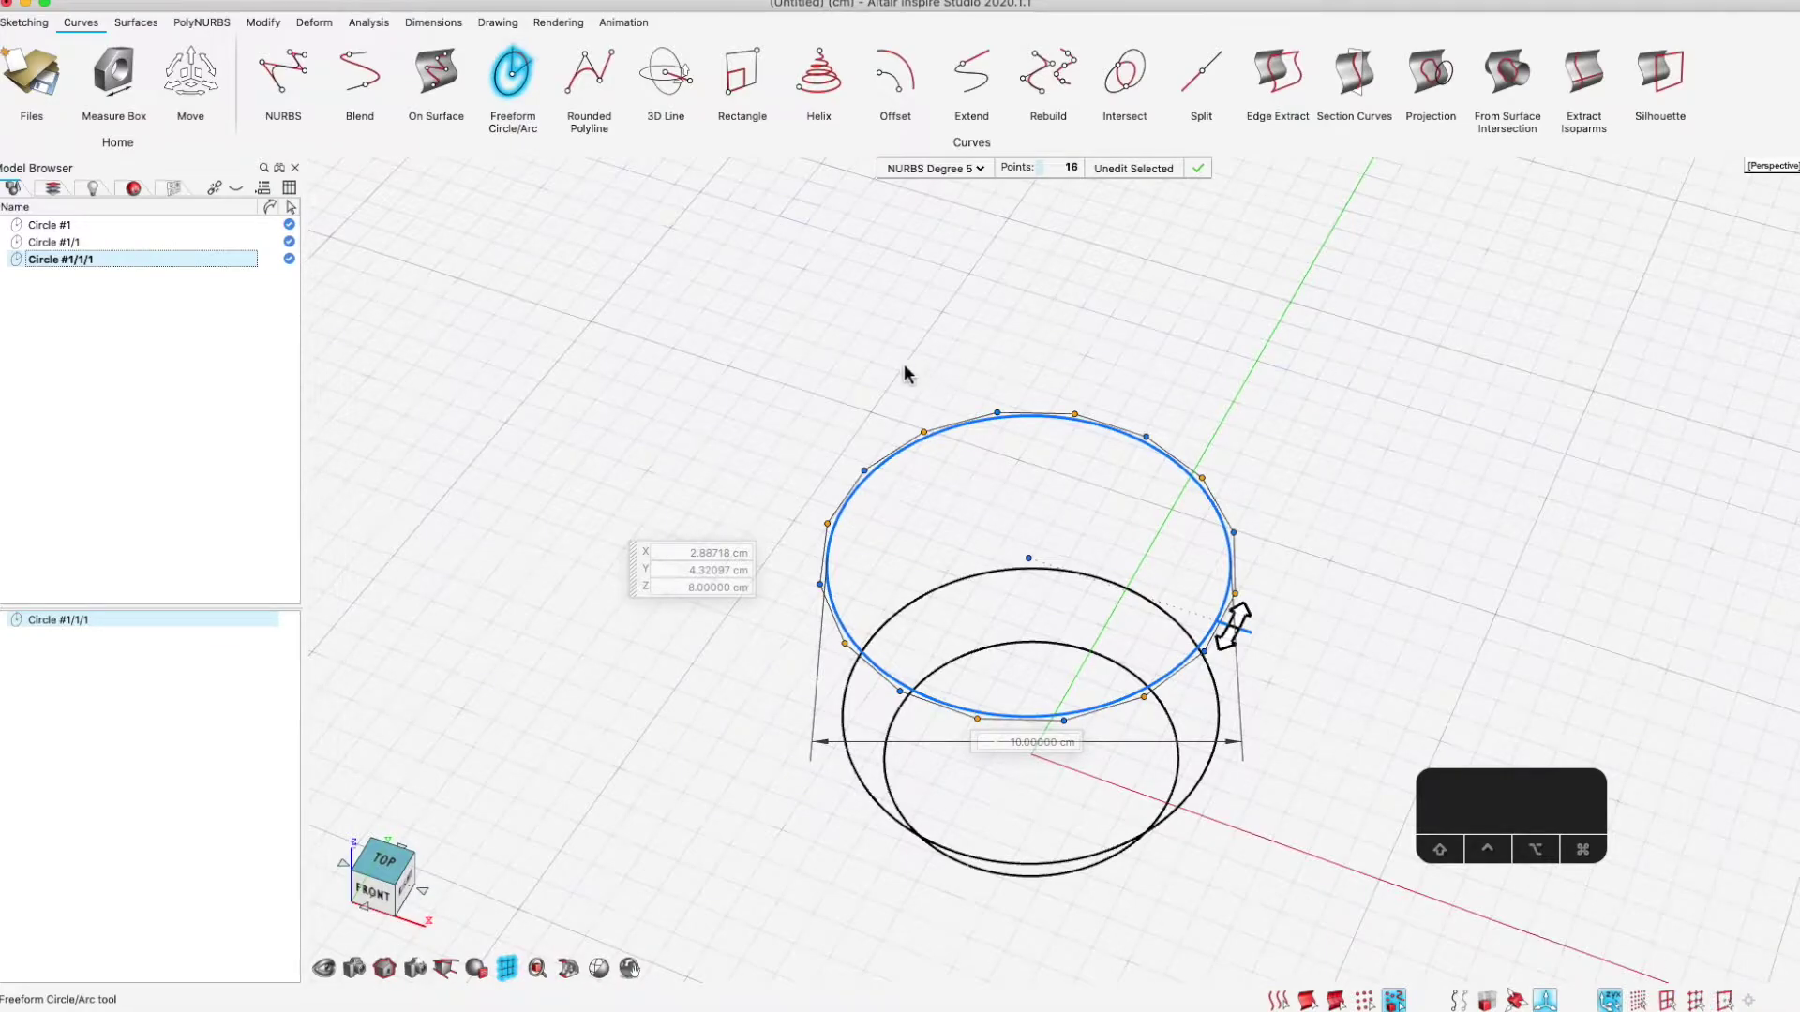
click(187, 82)
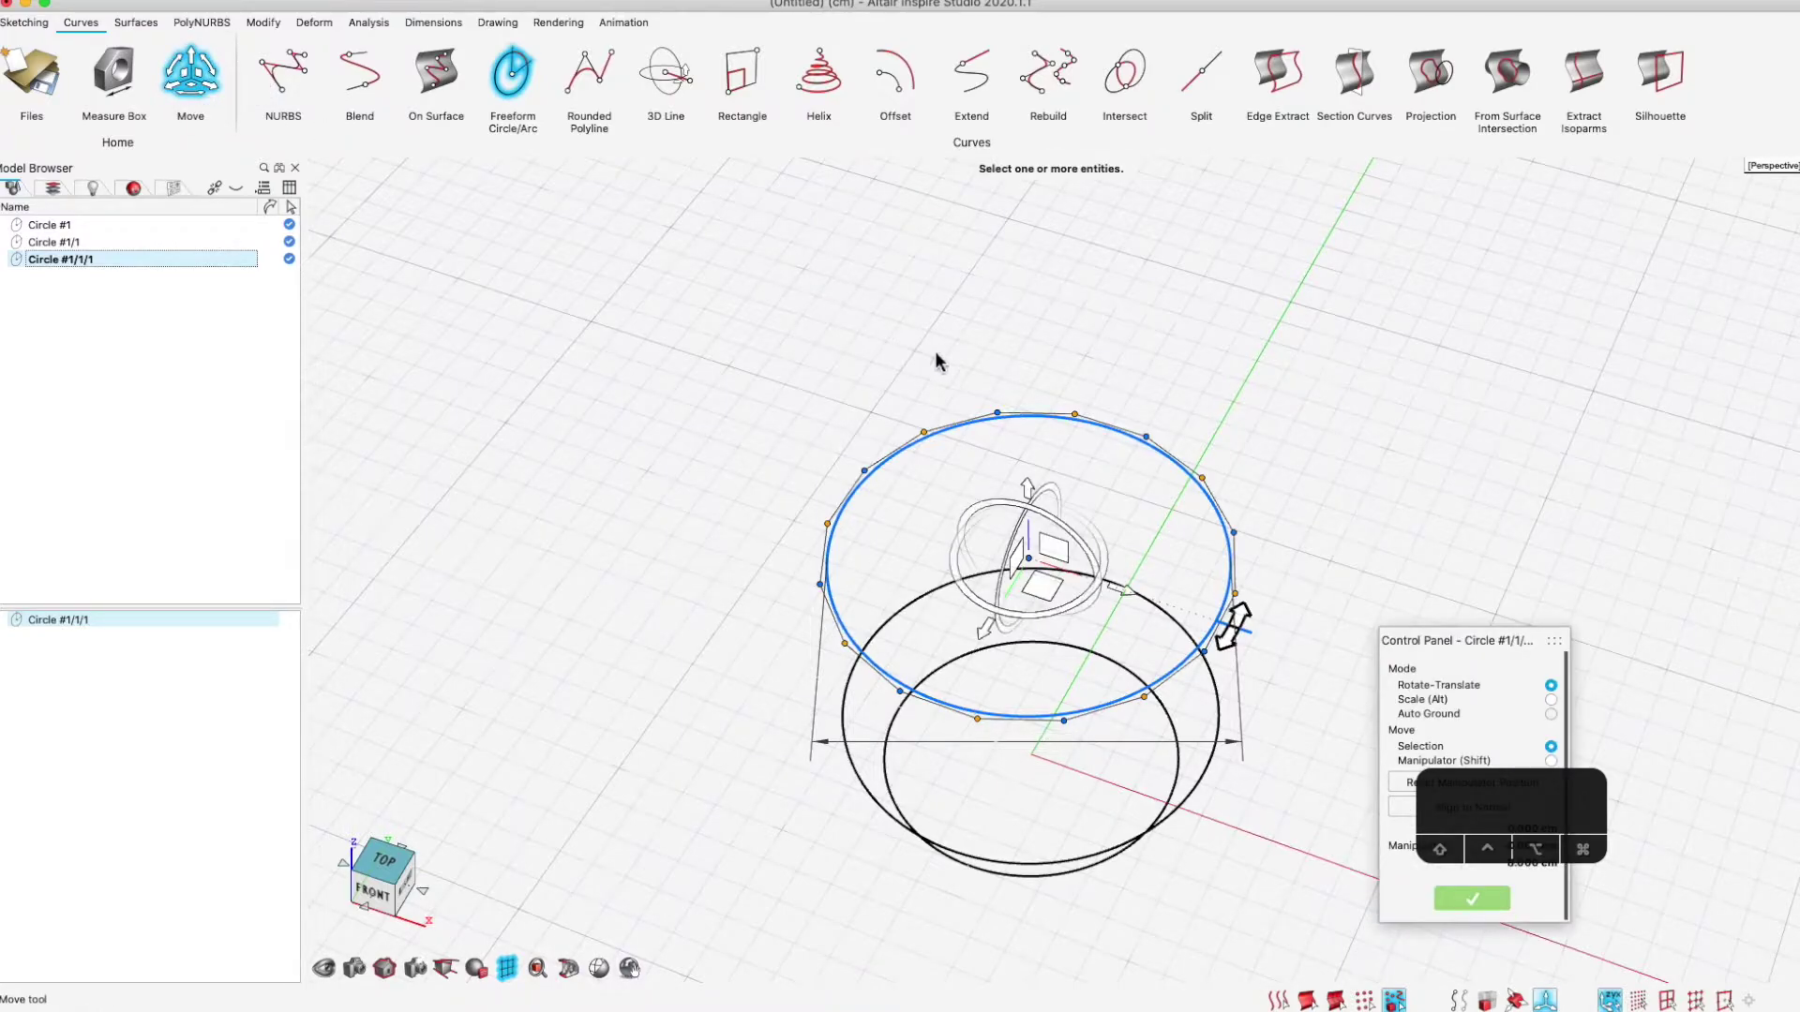
drag(1478, 640, 1492, 333)
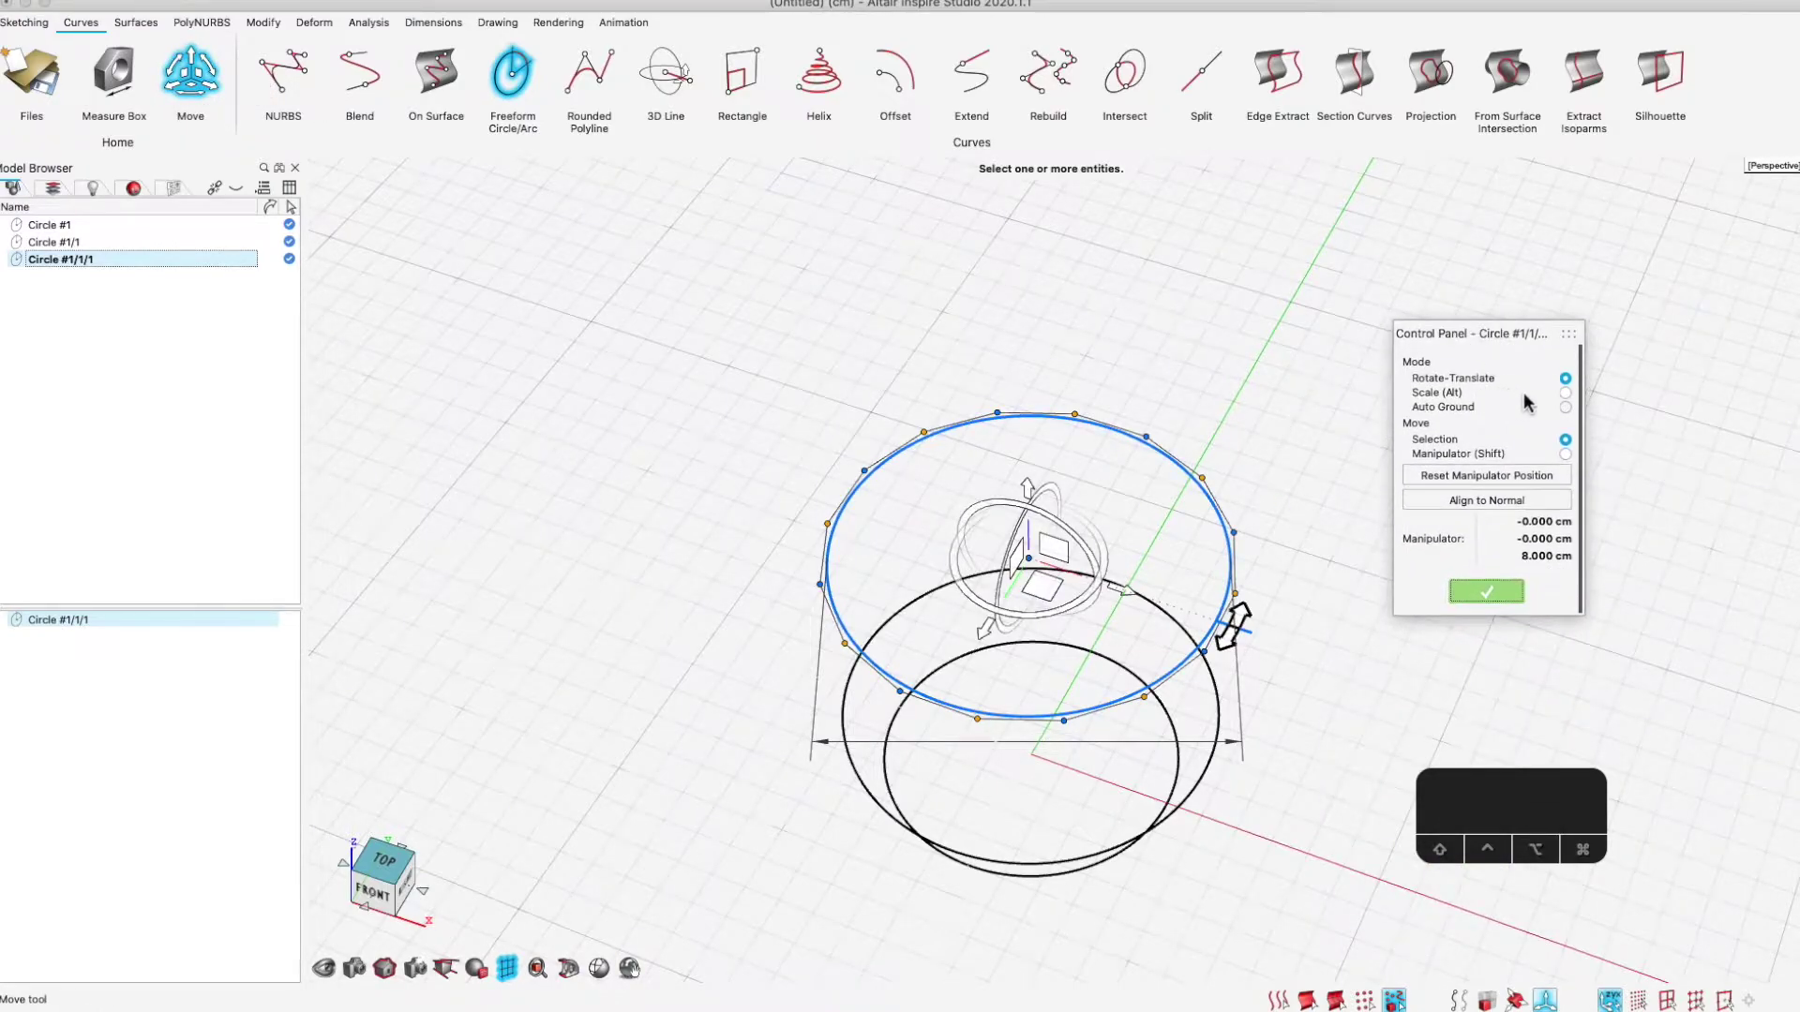
click(1564, 393)
middle_drag(1035, 349, 1032, 345)
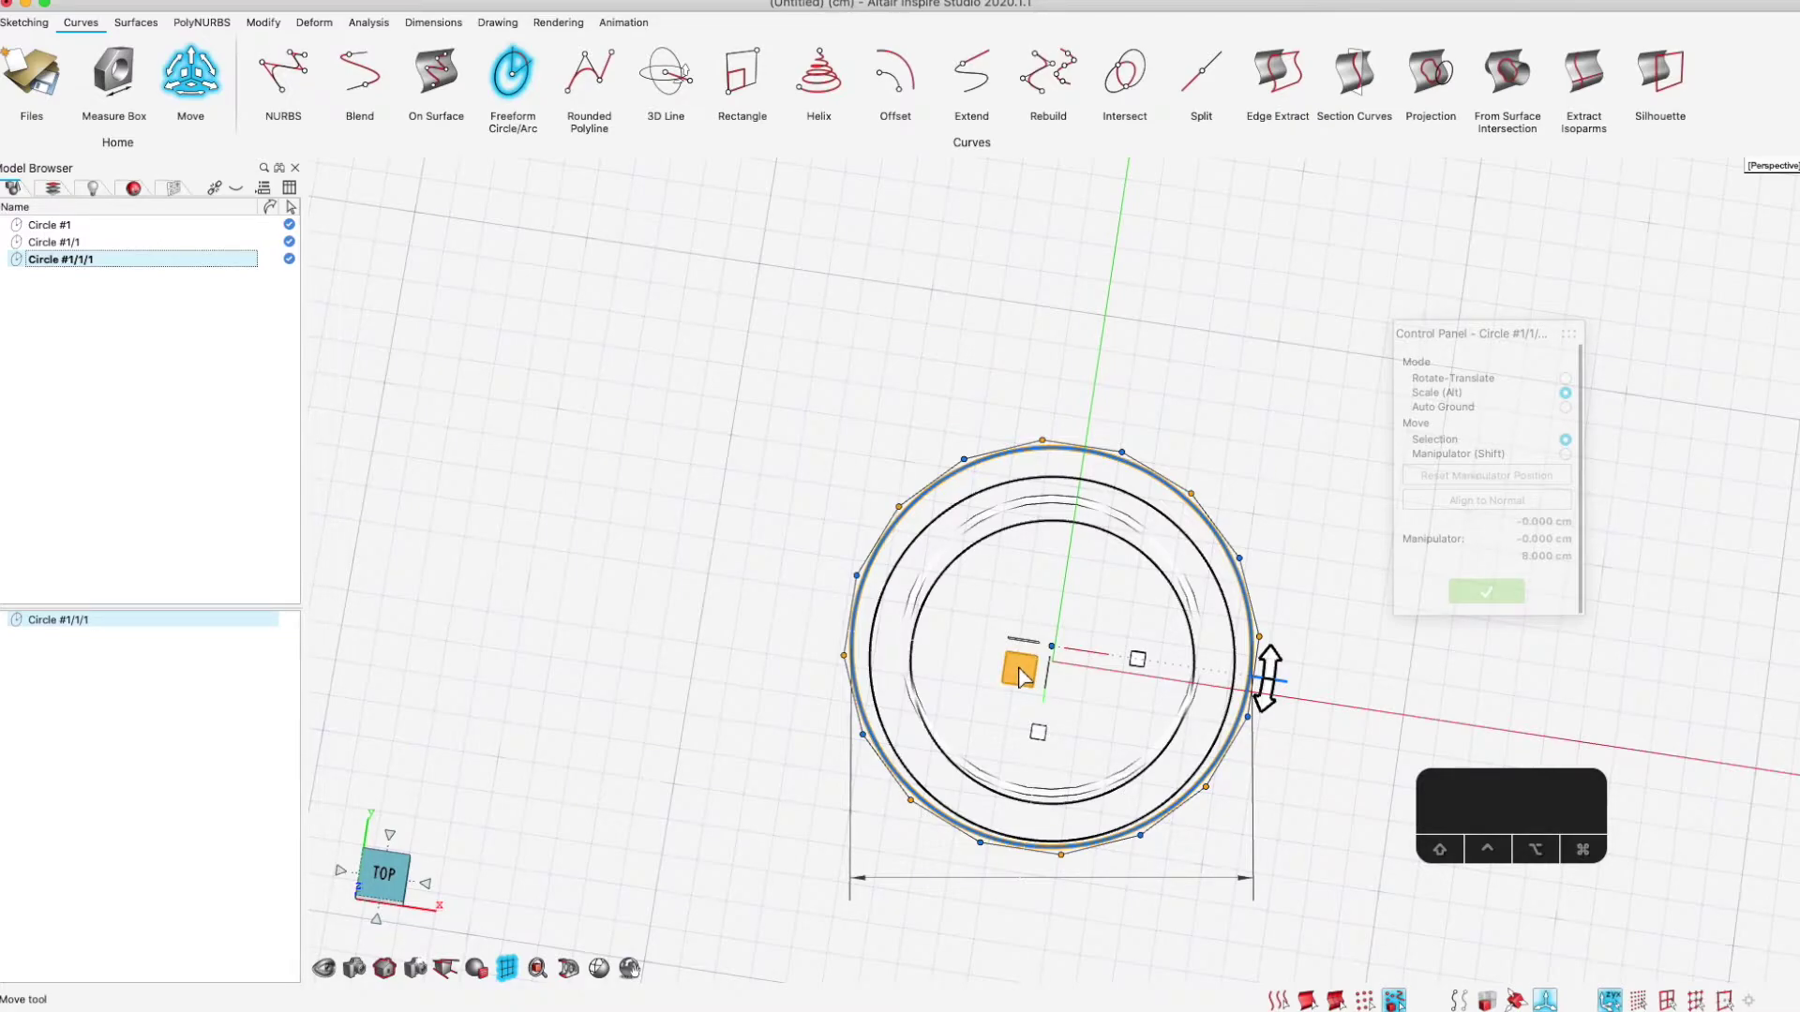
mouse_move(1020, 677)
mouse_down()
mouse_move(1048, 666)
mouse_move(997, 681)
mouse_move(1047, 656)
mouse_up()
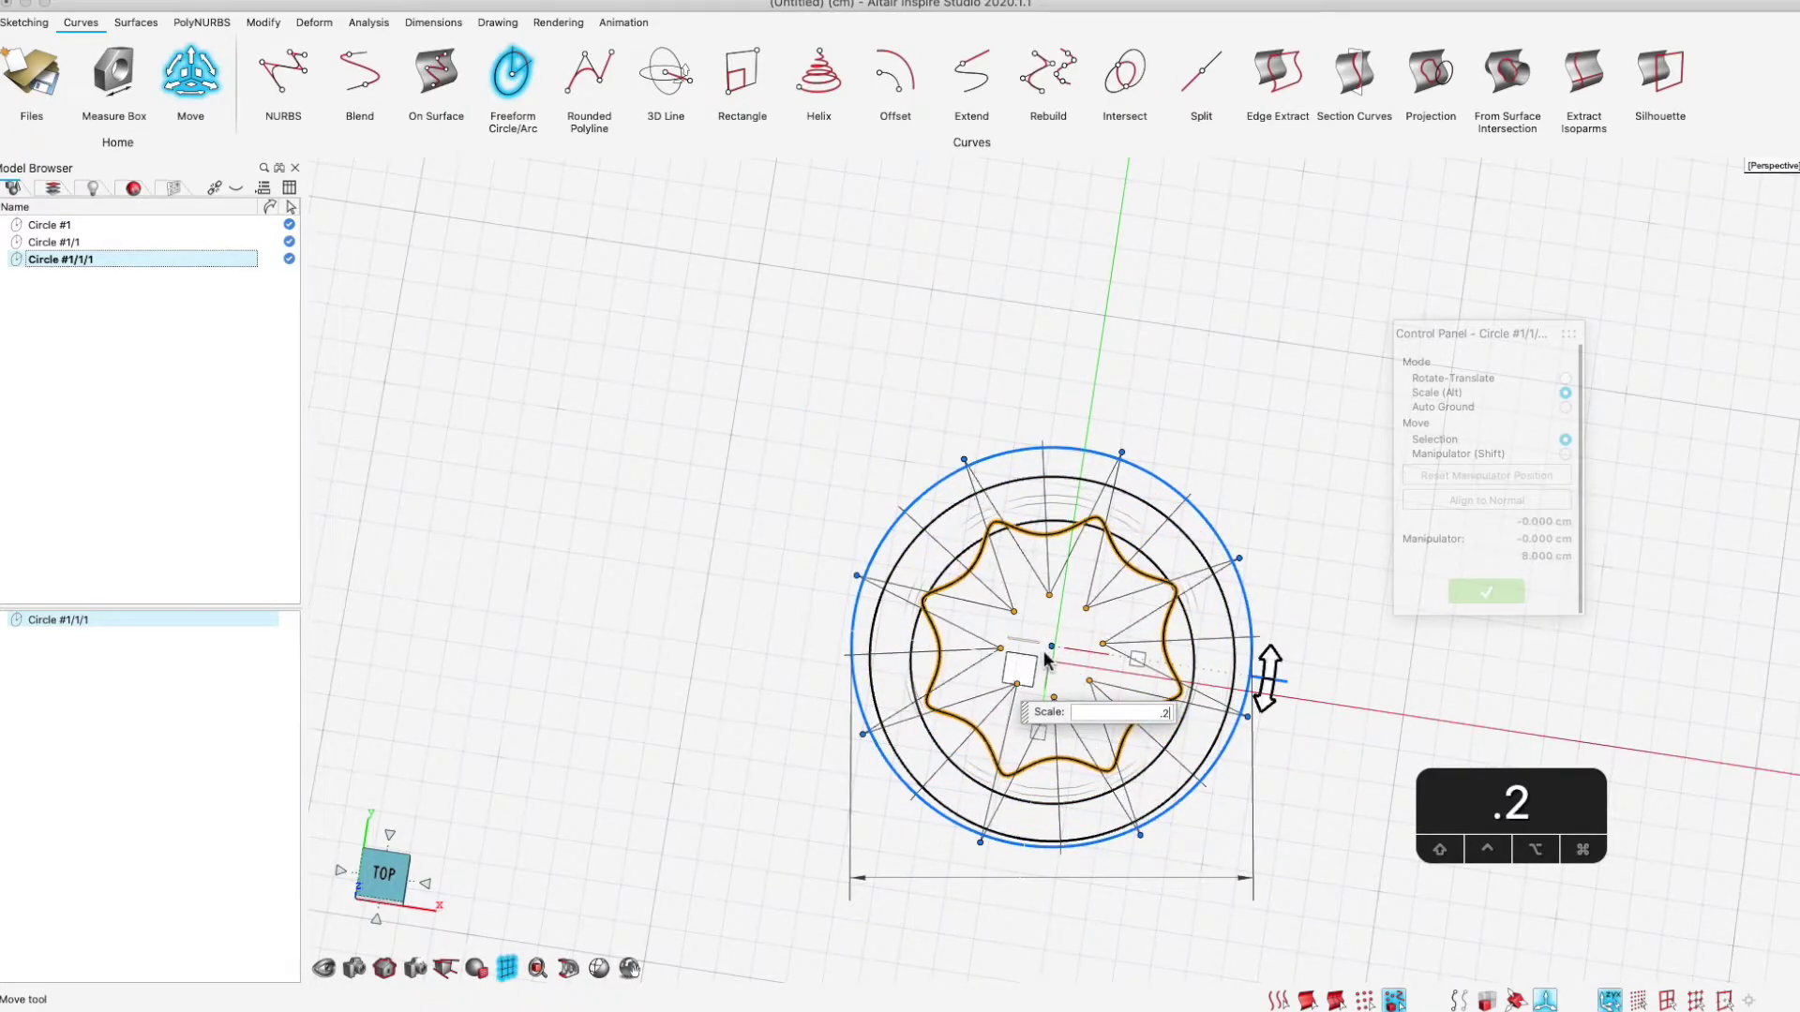
text(5)
key(Return)
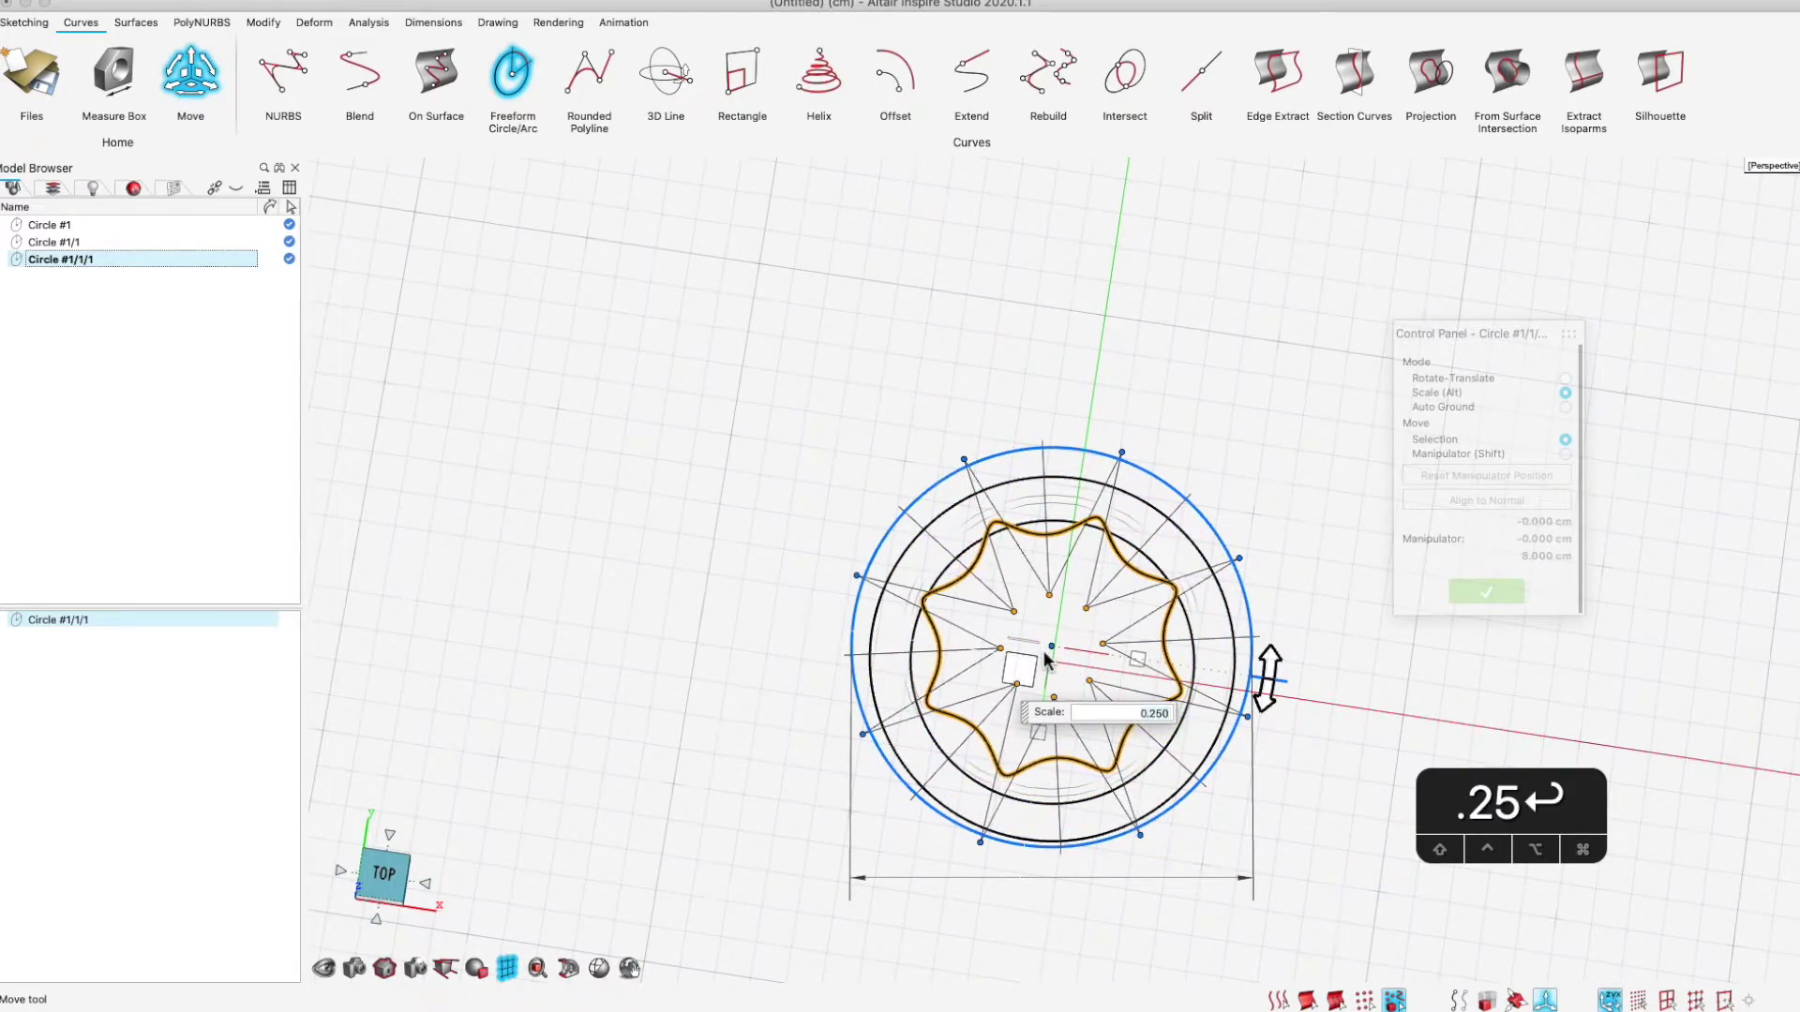
Enlarge the base diameter of the wavy curve to about 12.5 cm
drag(1170, 484, 1208, 448)
double_click(1178, 478)
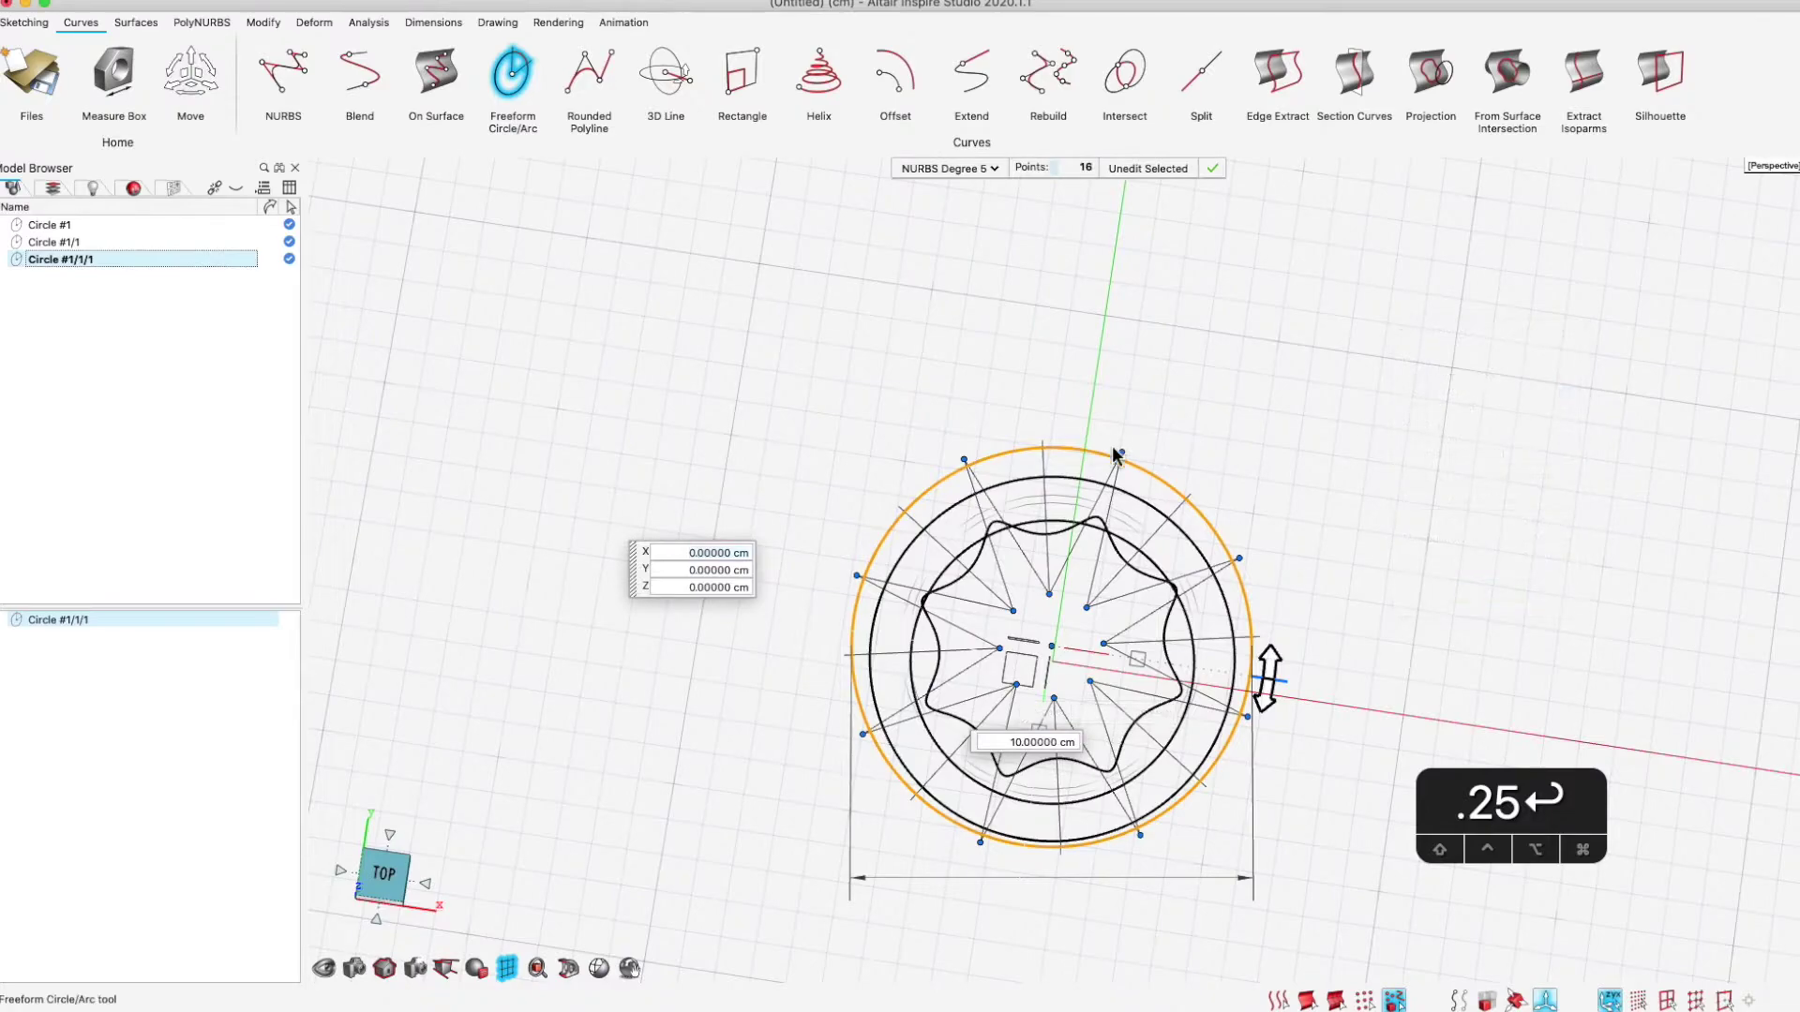
drag(1177, 482, 1212, 453)
right_click(1287, 490)
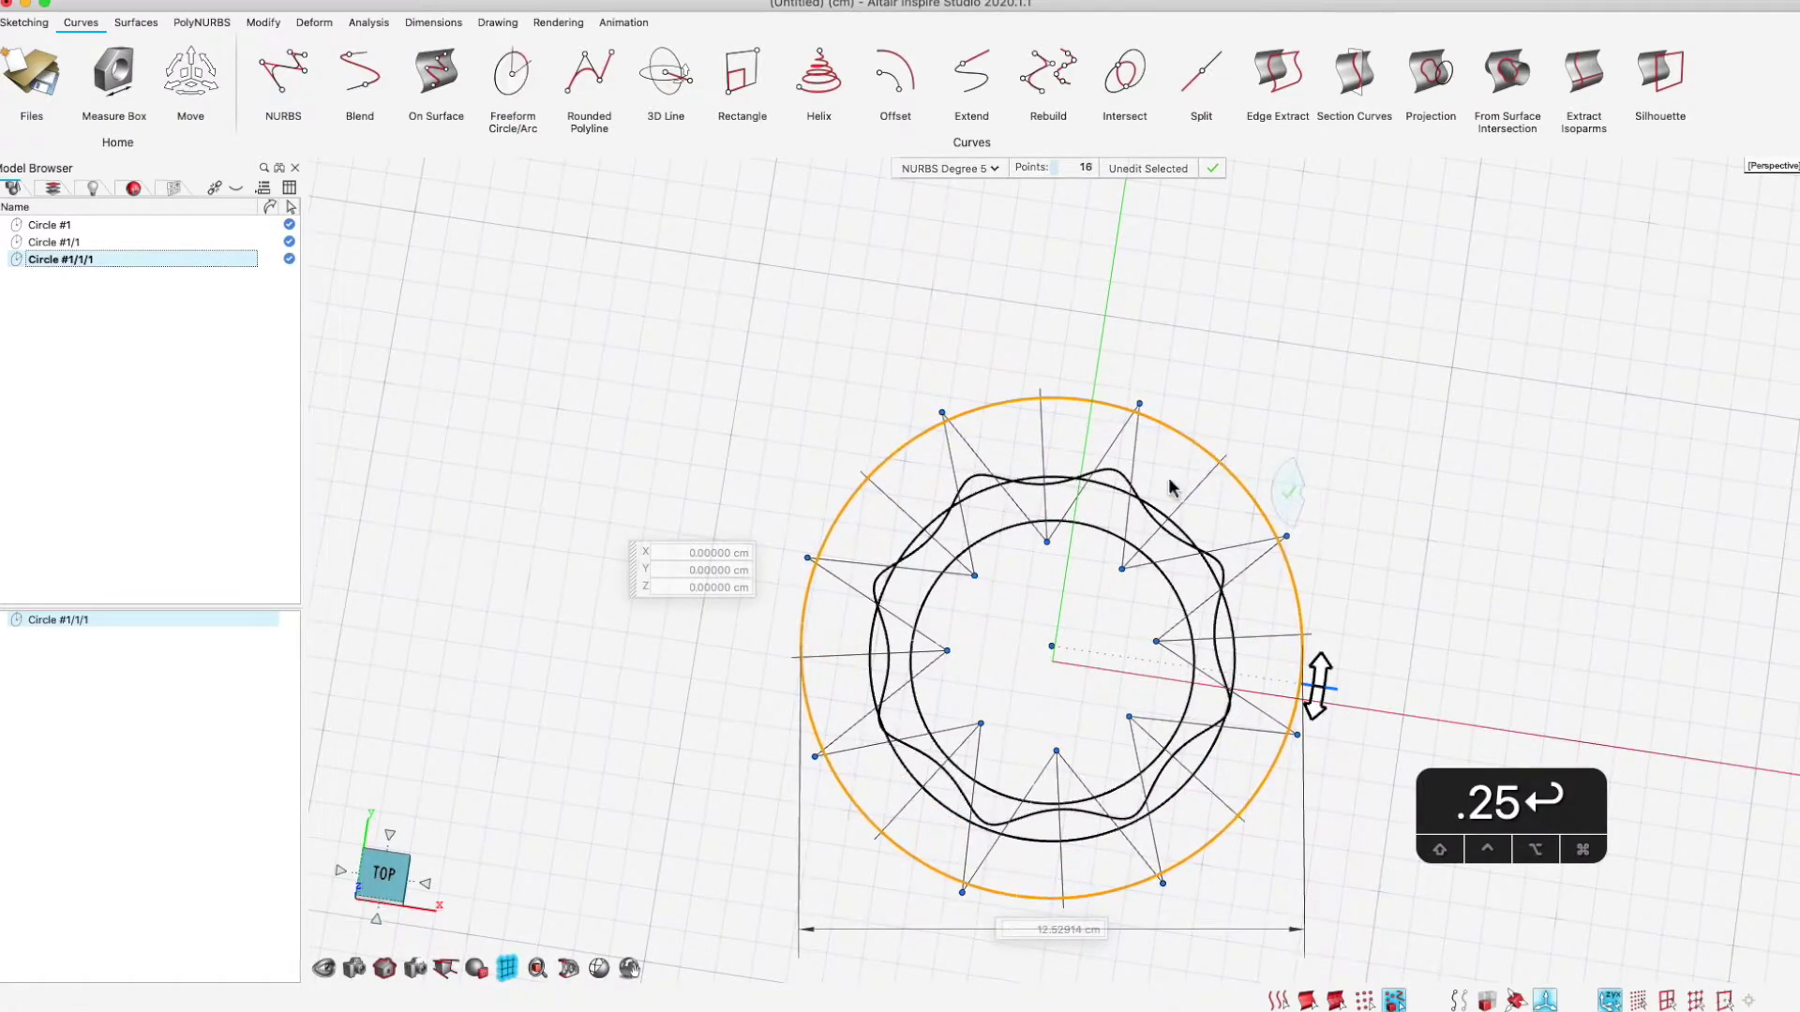
Duplicate the wavy curve and raise the copy about 7.5 cm along Z
right_drag(1385, 654, 1172, 764)
scroll(1172, 764, down, 3)
middle_drag(1208, 581, 1200, 631)
drag(1129, 566, 1080, 620)
key(super+c)
key(super+v)
mouse_move(1056, 569)
mouse_down()
mouse_move(1058, 368)
mouse_move(1062, 405)
mouse_up()
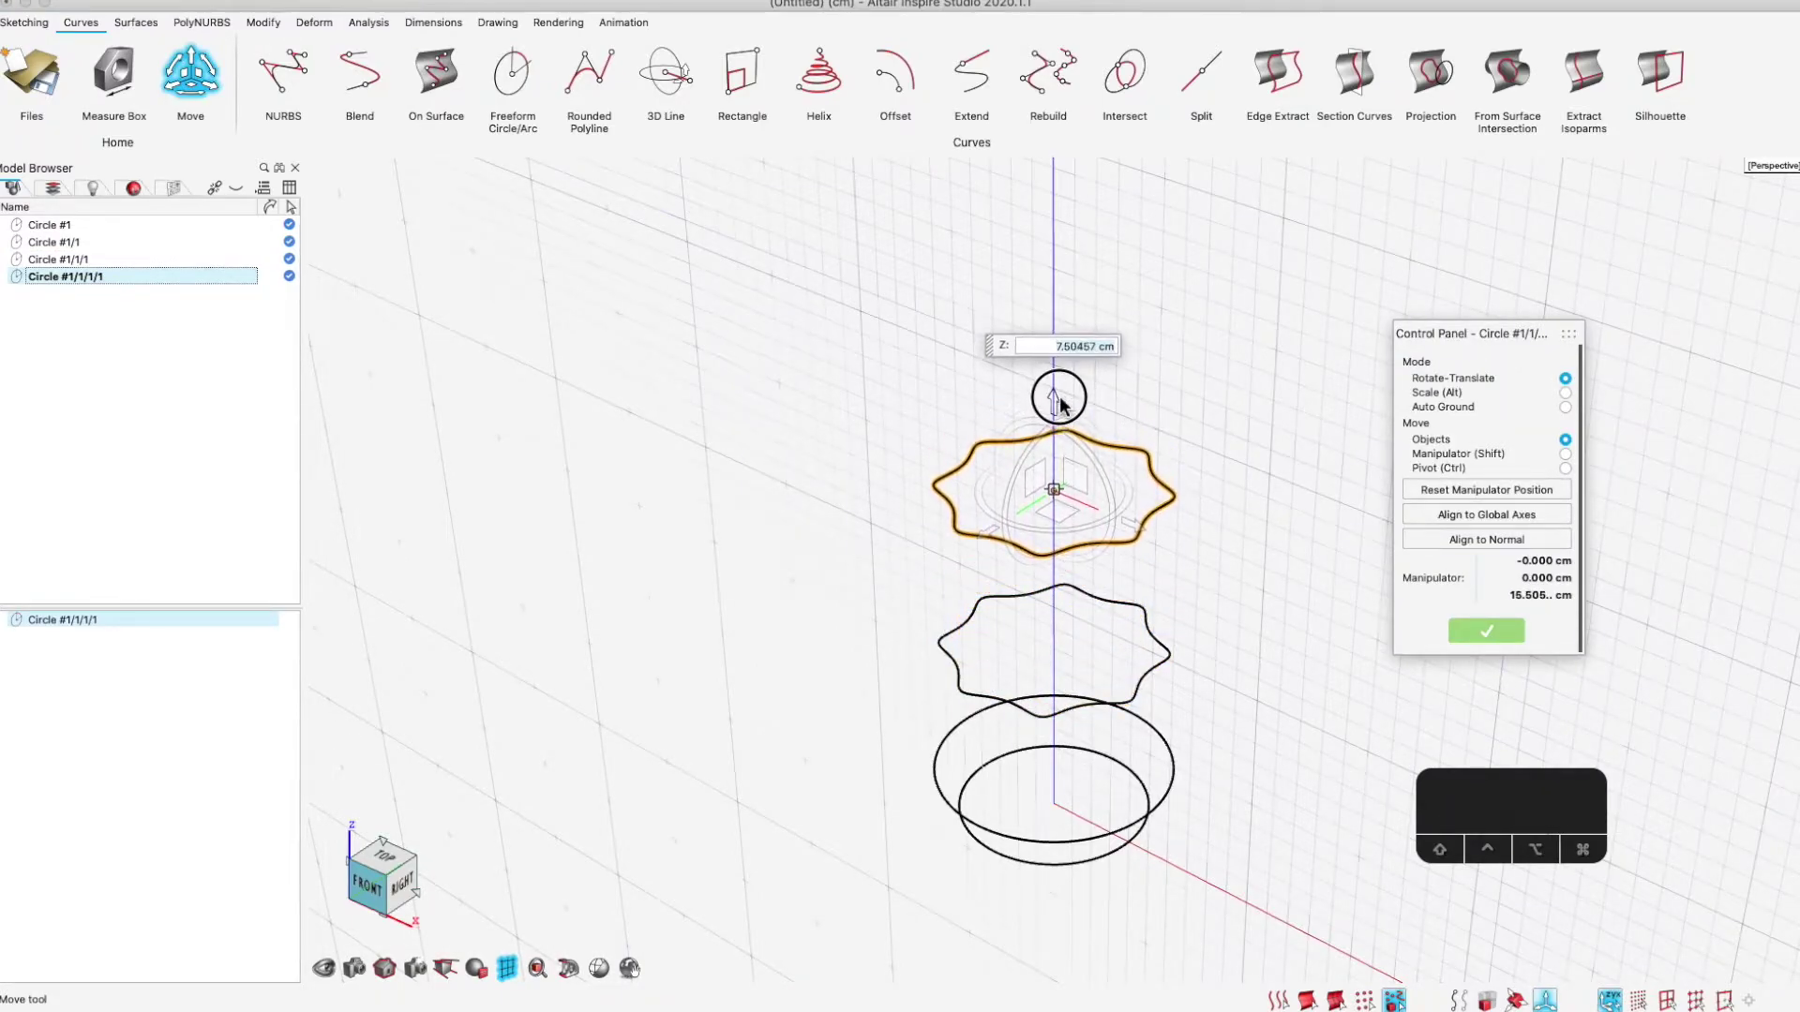
click(1201, 419)
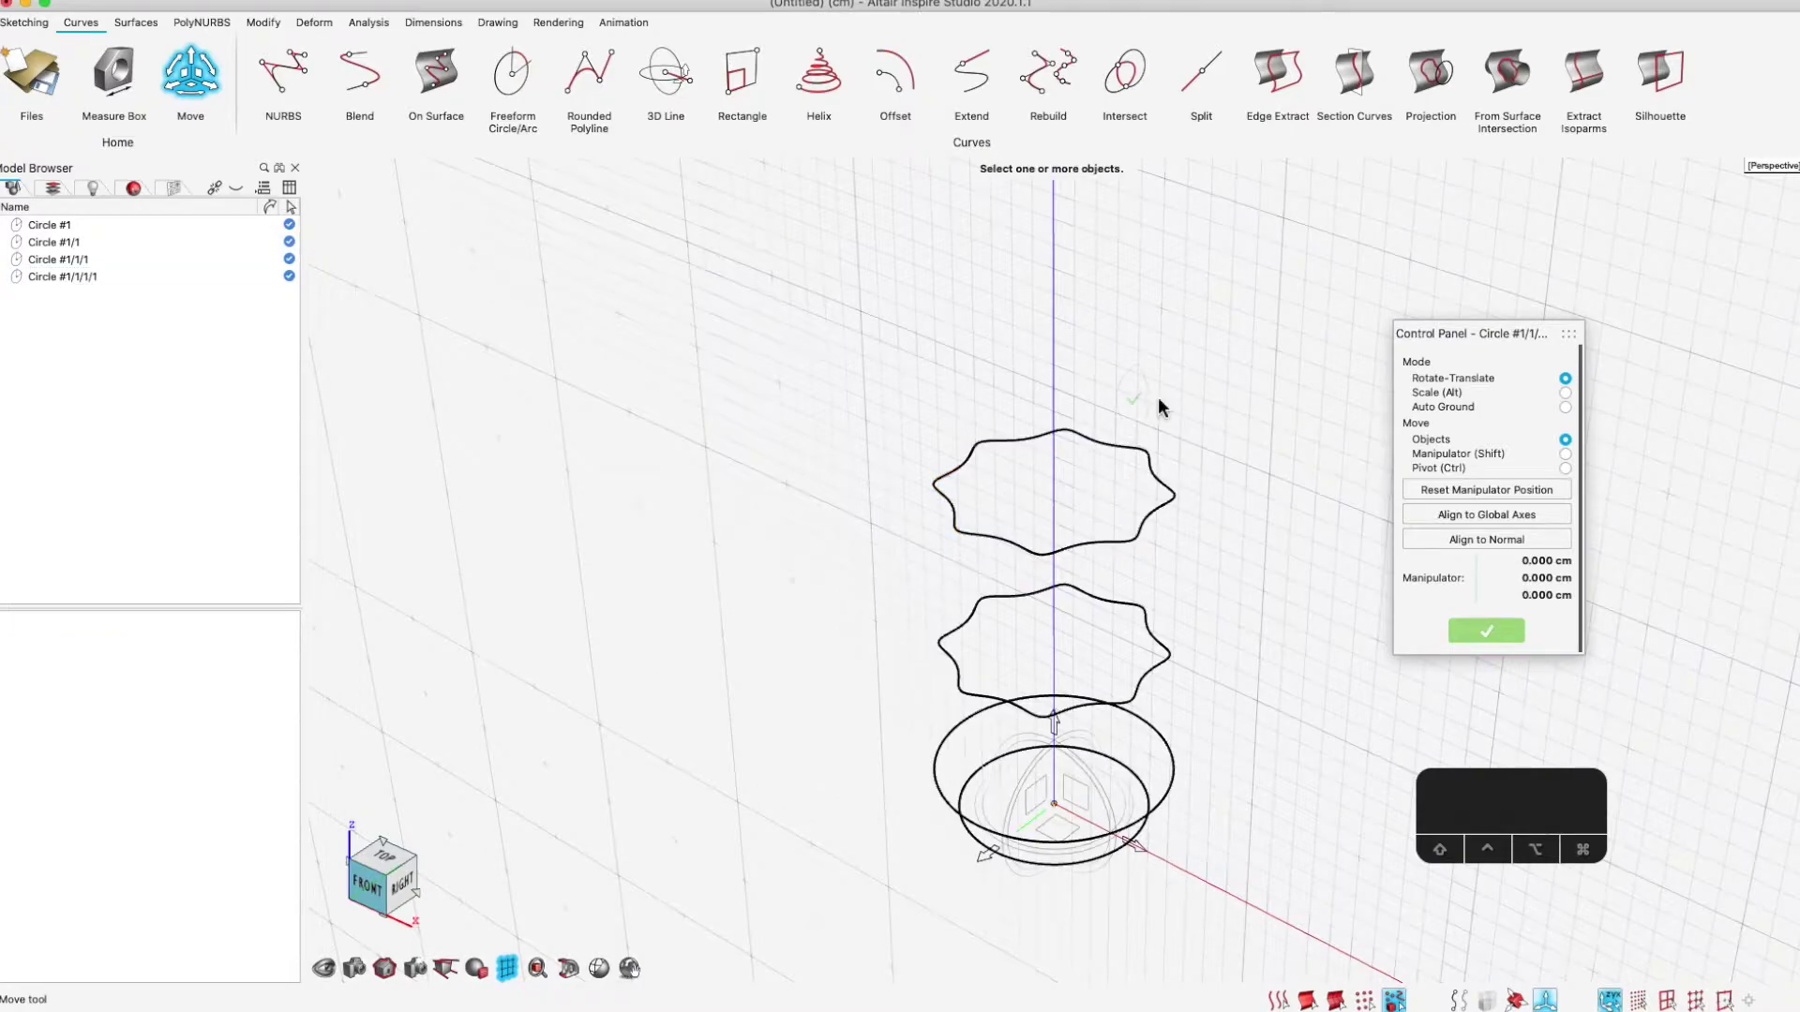
right_drag(1160, 406, 1132, 399)
Reset all edited control points of the upper wavy curve to a plain circle and reduce it to 8 points
double_click(1103, 450)
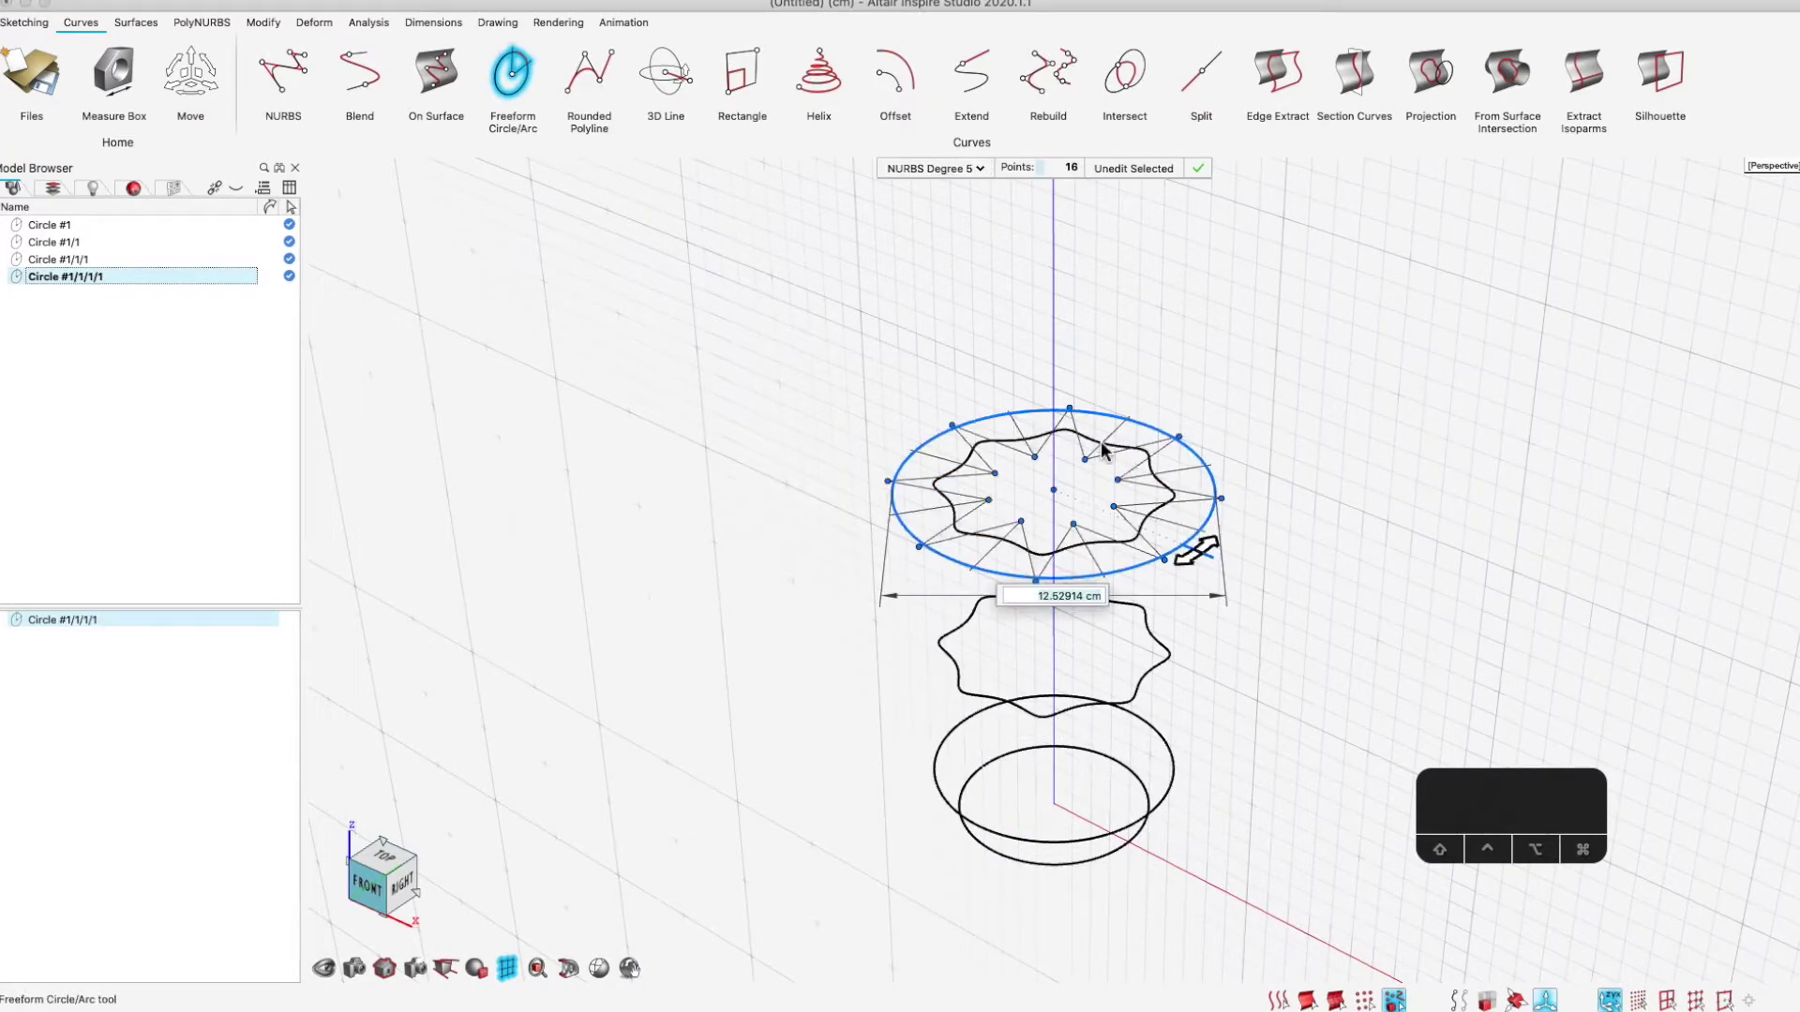
drag(789, 335, 1586, 746)
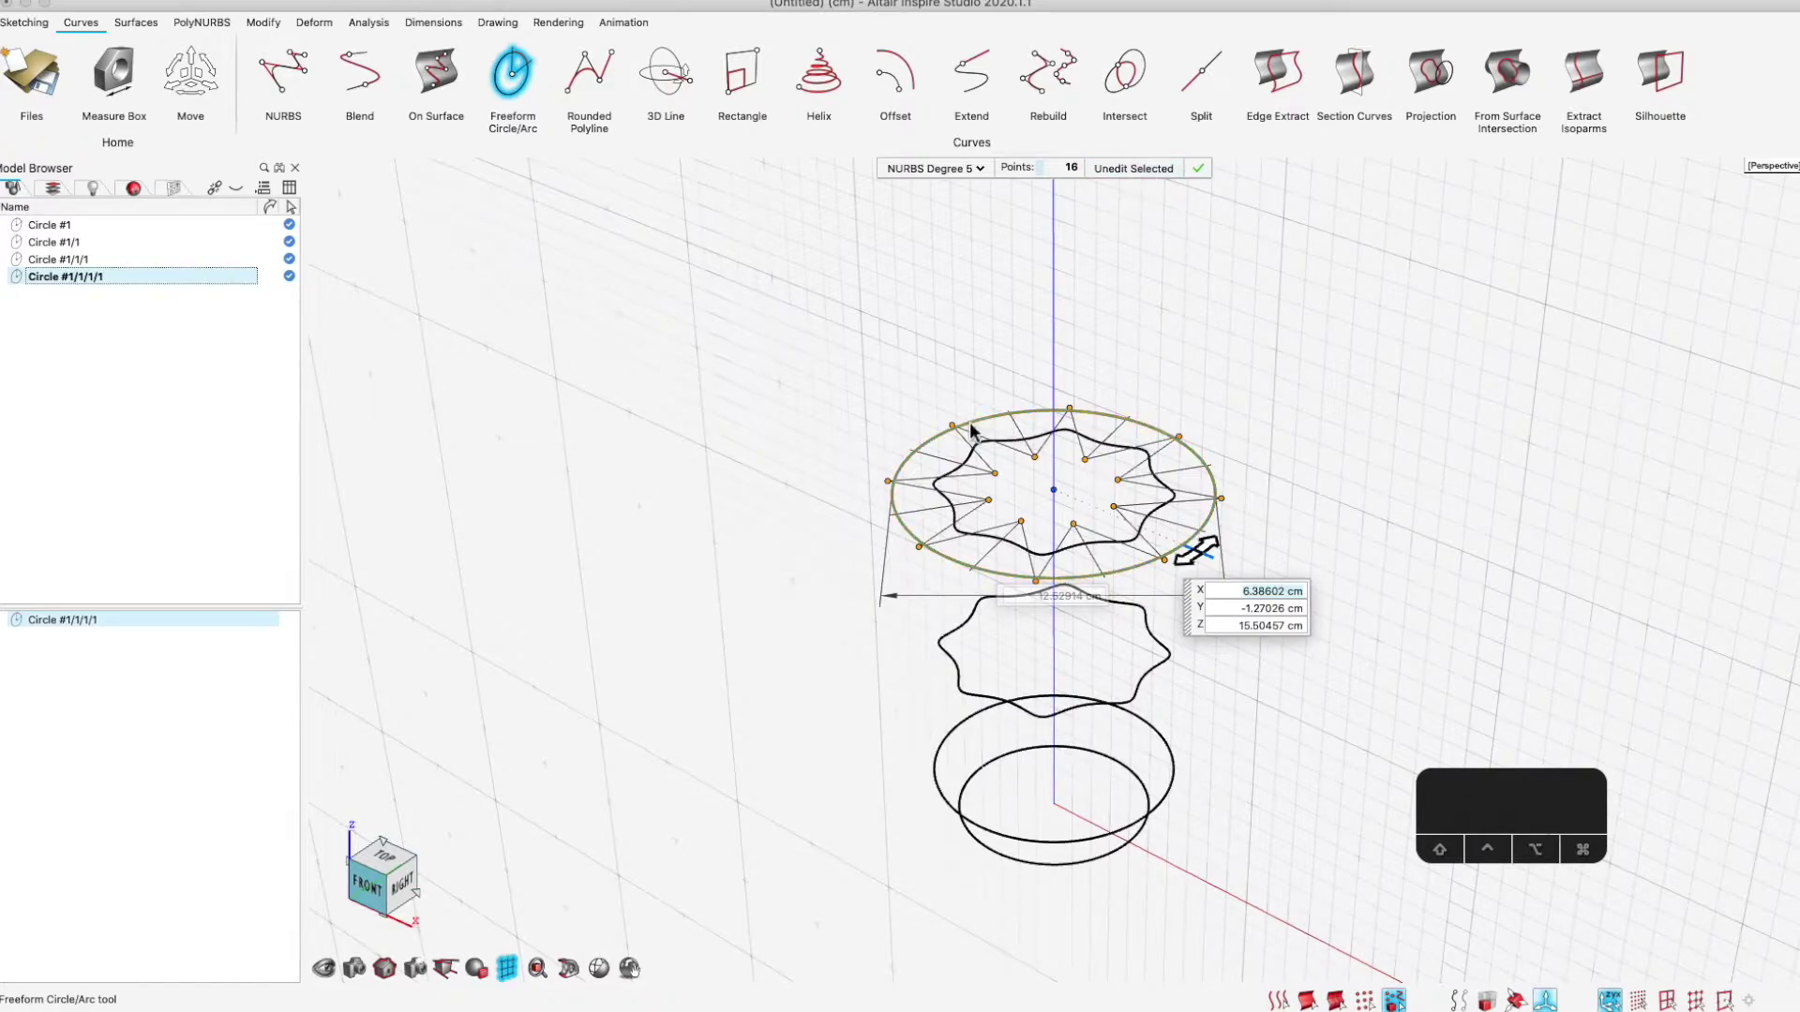
click(1125, 171)
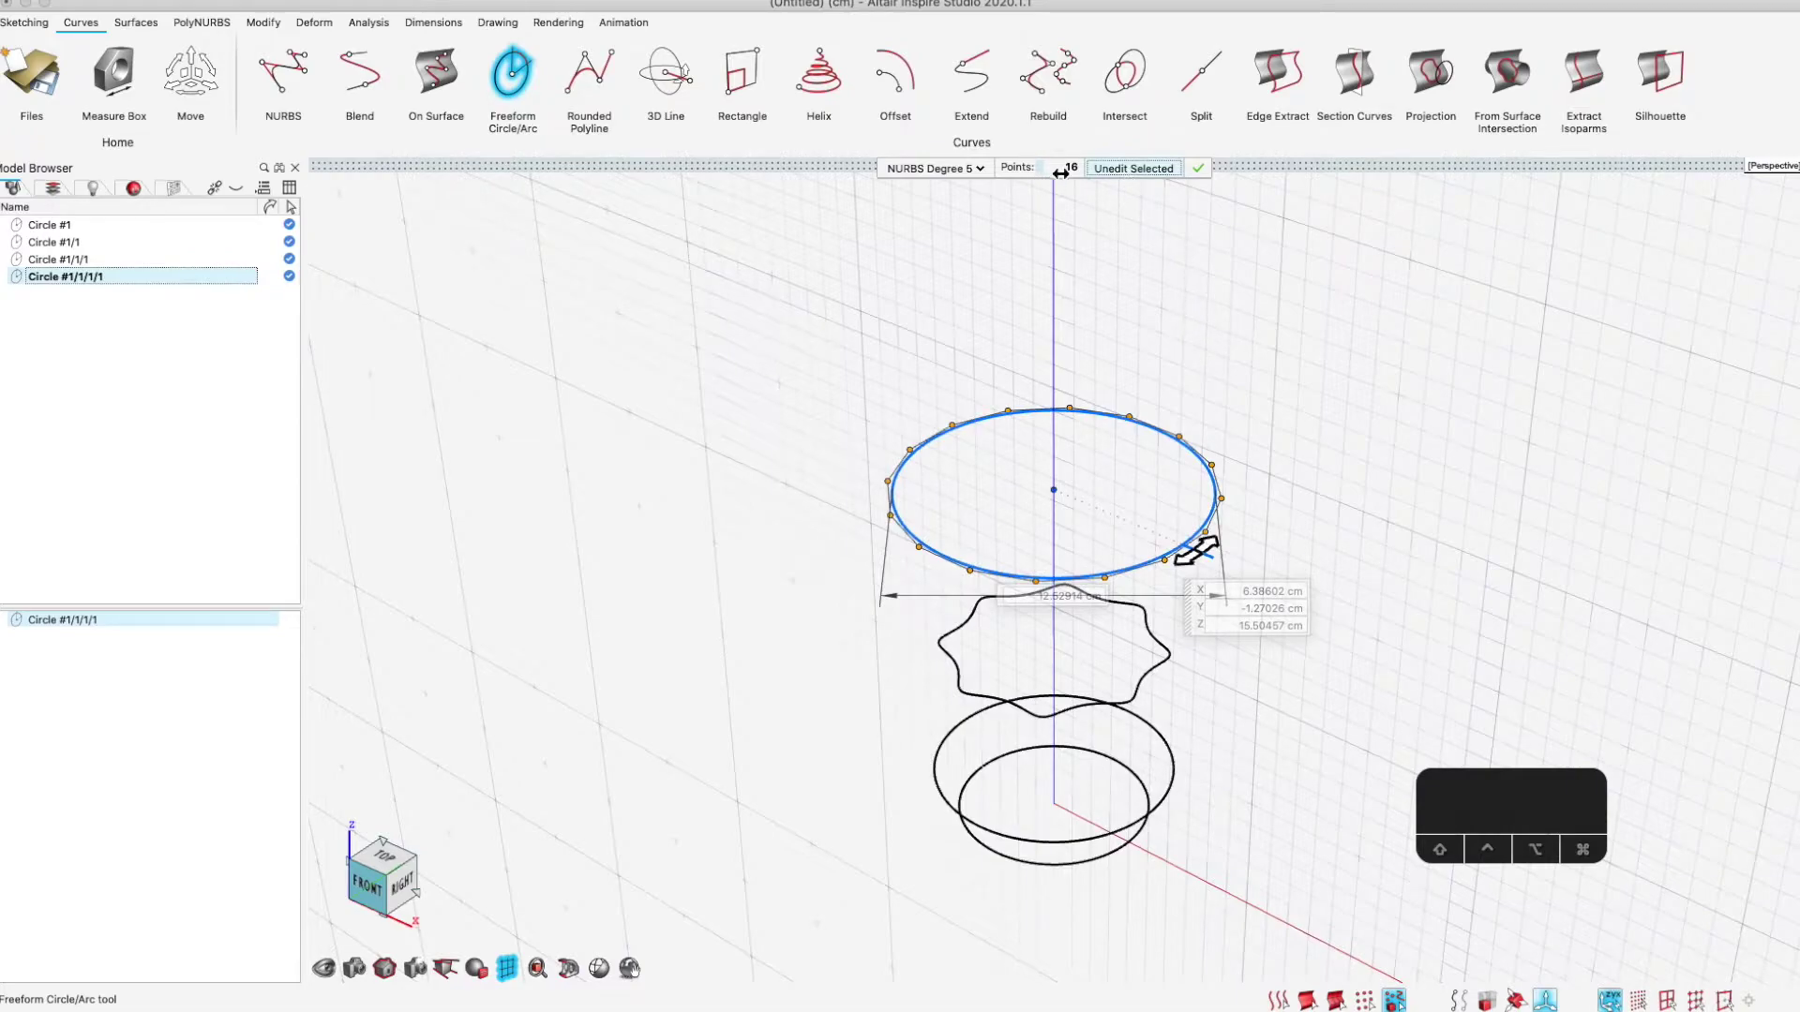
text(8)
key(Return)
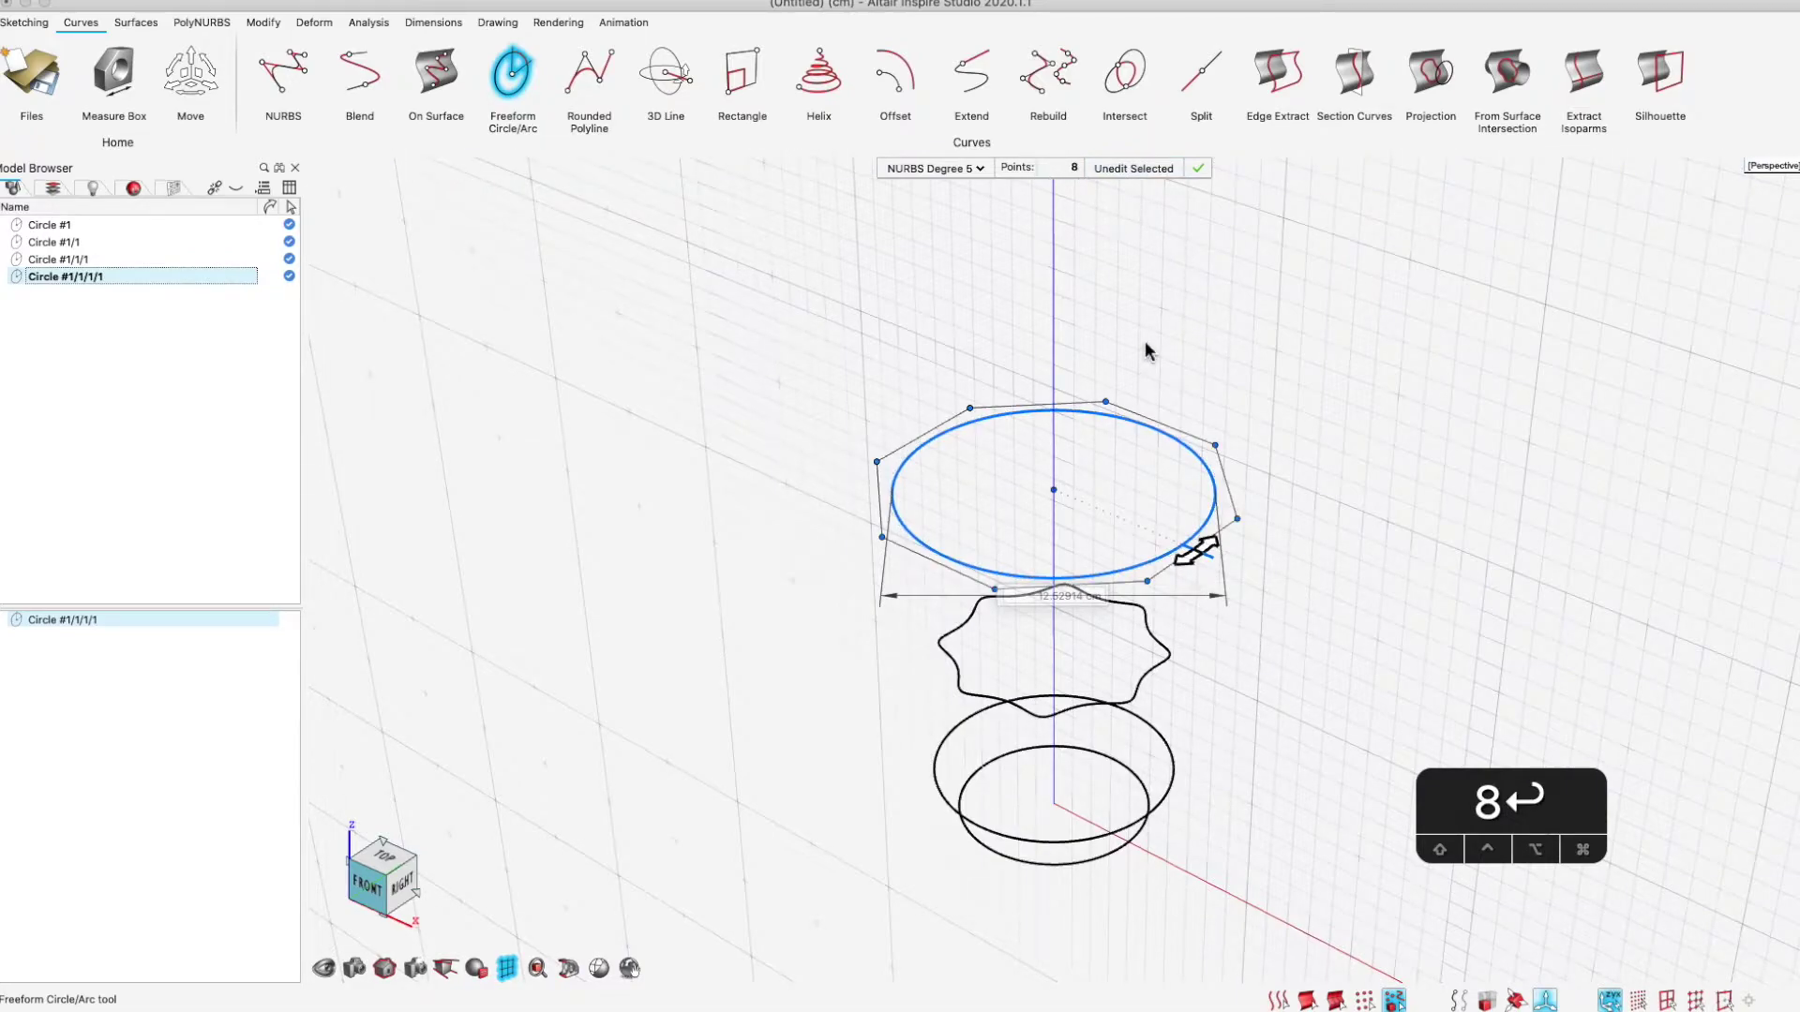
Shrink the uppermost circle to about 8.5 cm in diameter and place a duplicate about 3.3 cm above it
drag(1150, 424, 1131, 457)
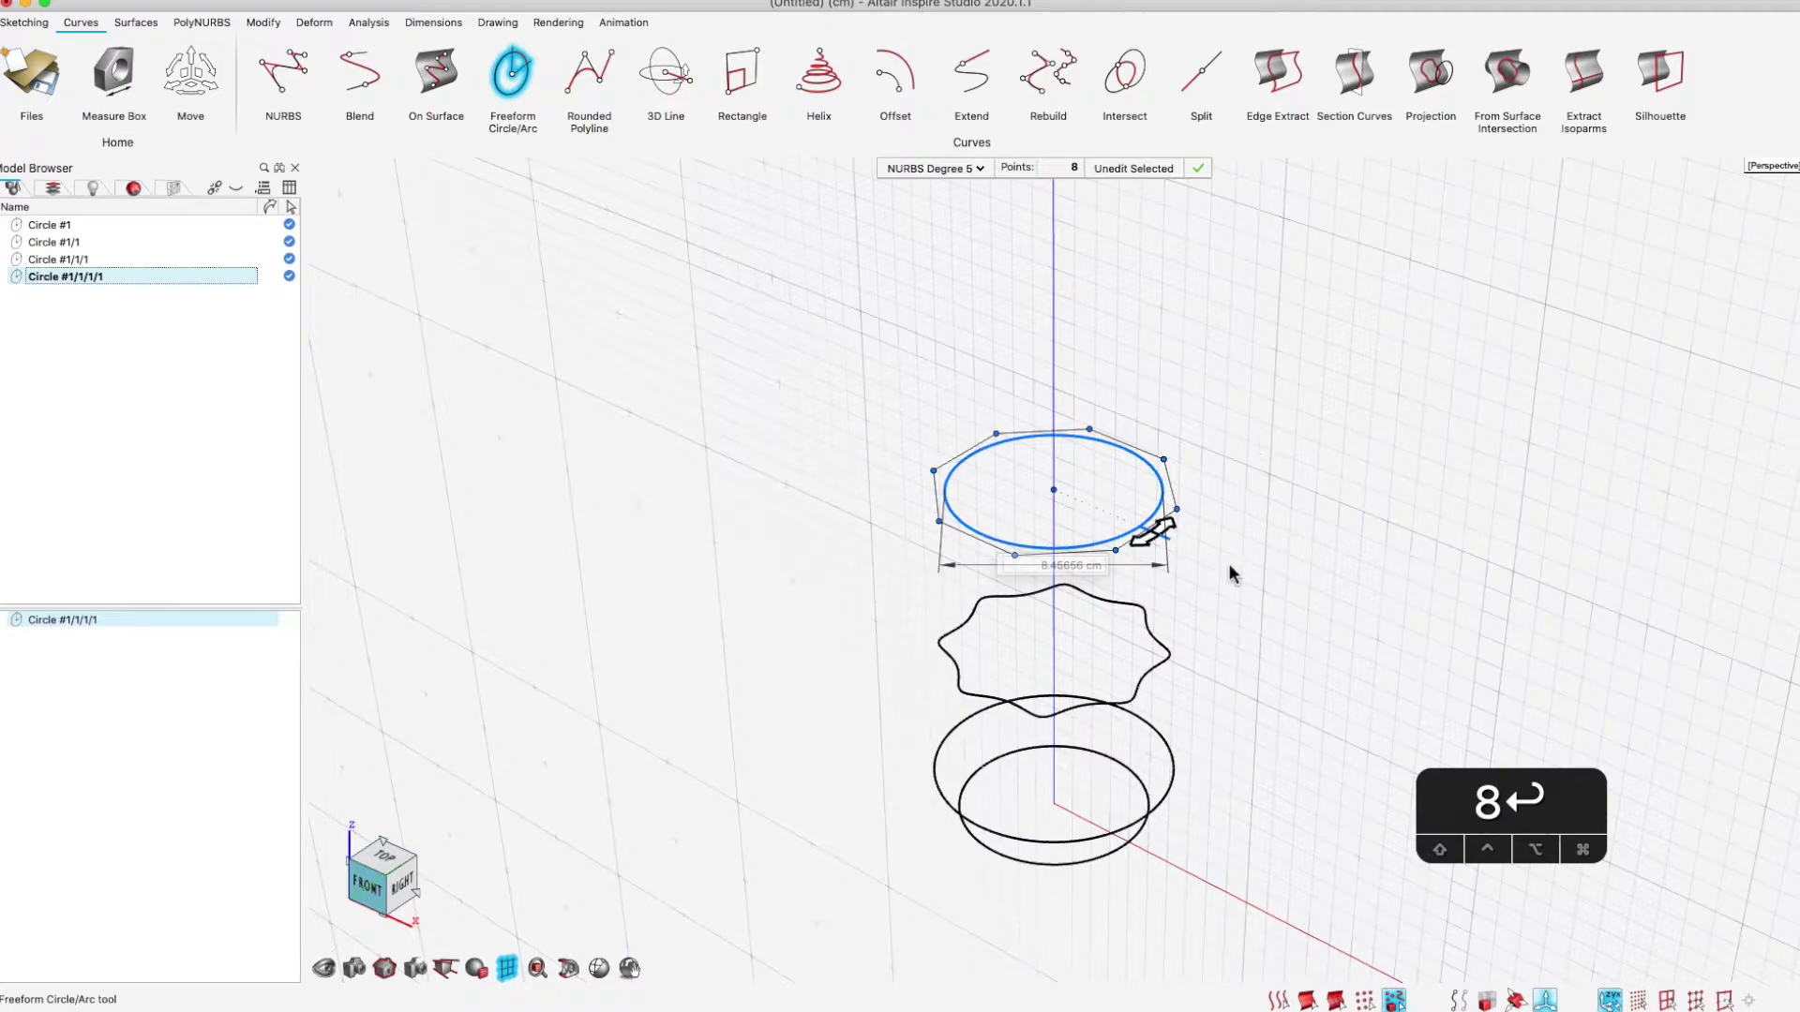
right_drag(1229, 564, 1108, 567)
mouse_move(973, 612)
shift+middle_down()
mouse_move(1008, 561)
mouse_move(993, 605)
mouse_move(968, 610)
shift+middle_up()
key(super+c)
key(super+v)
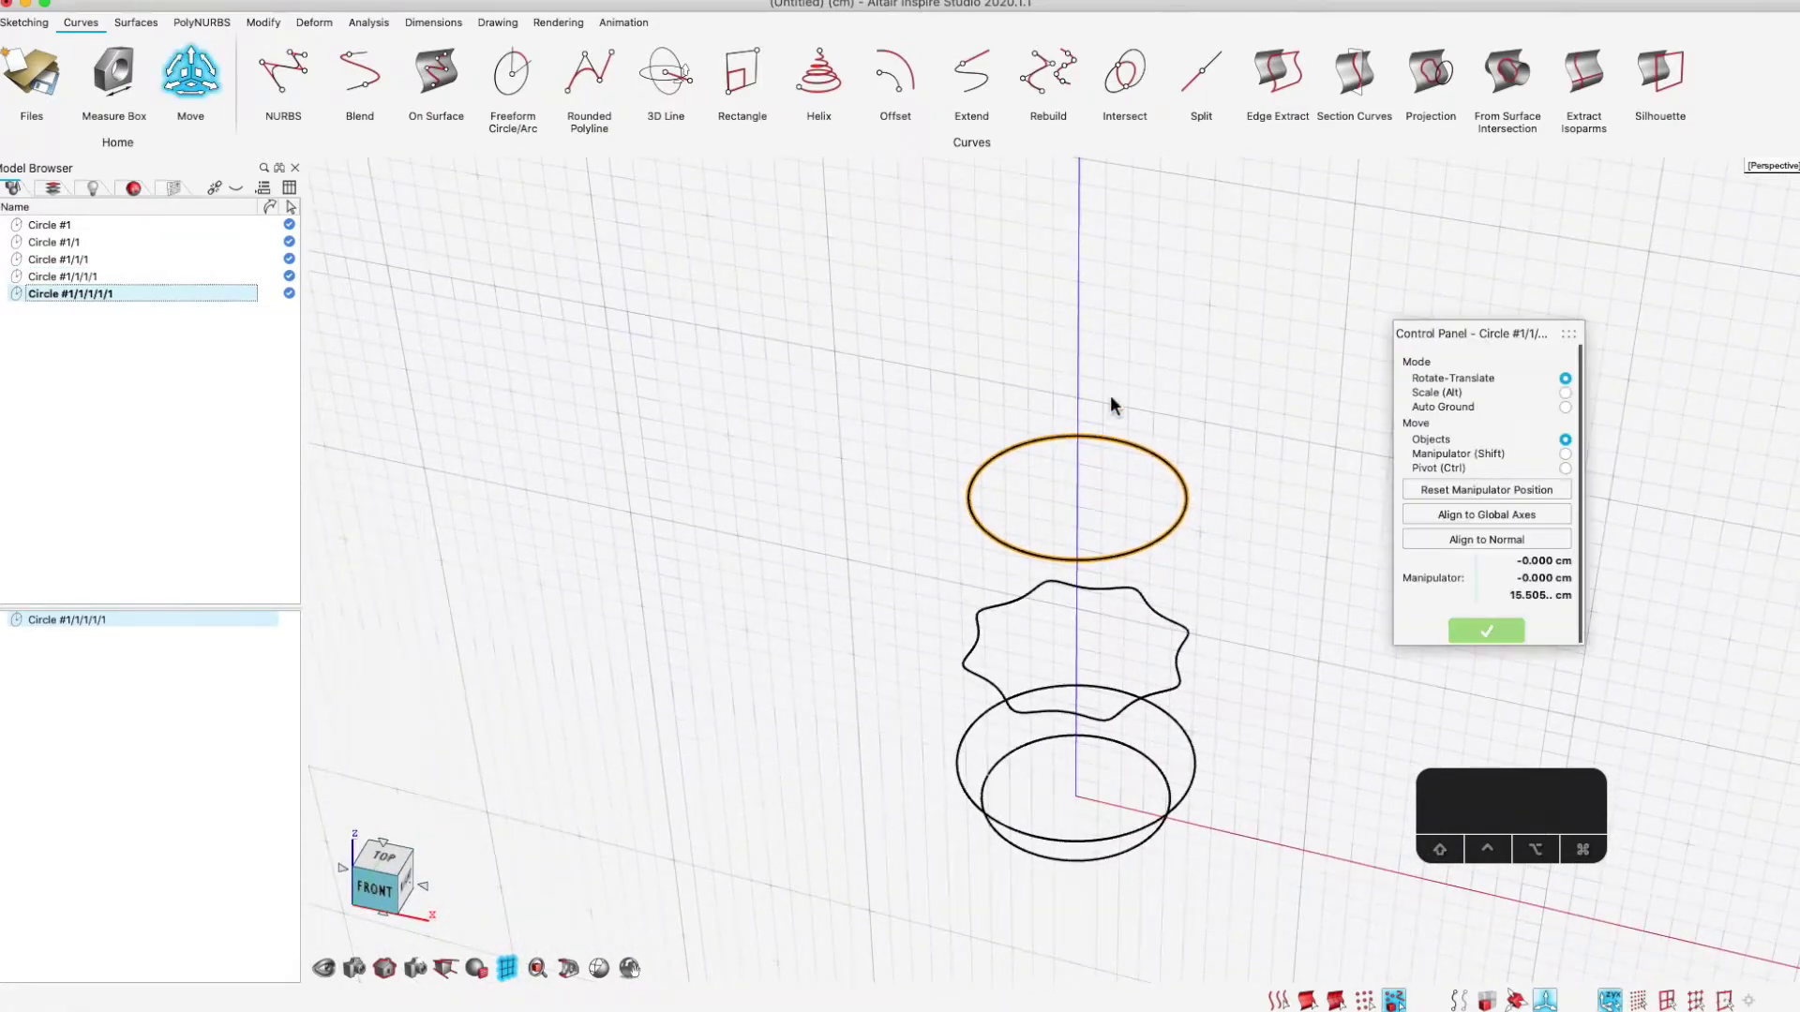
drag(1077, 406, 1077, 331)
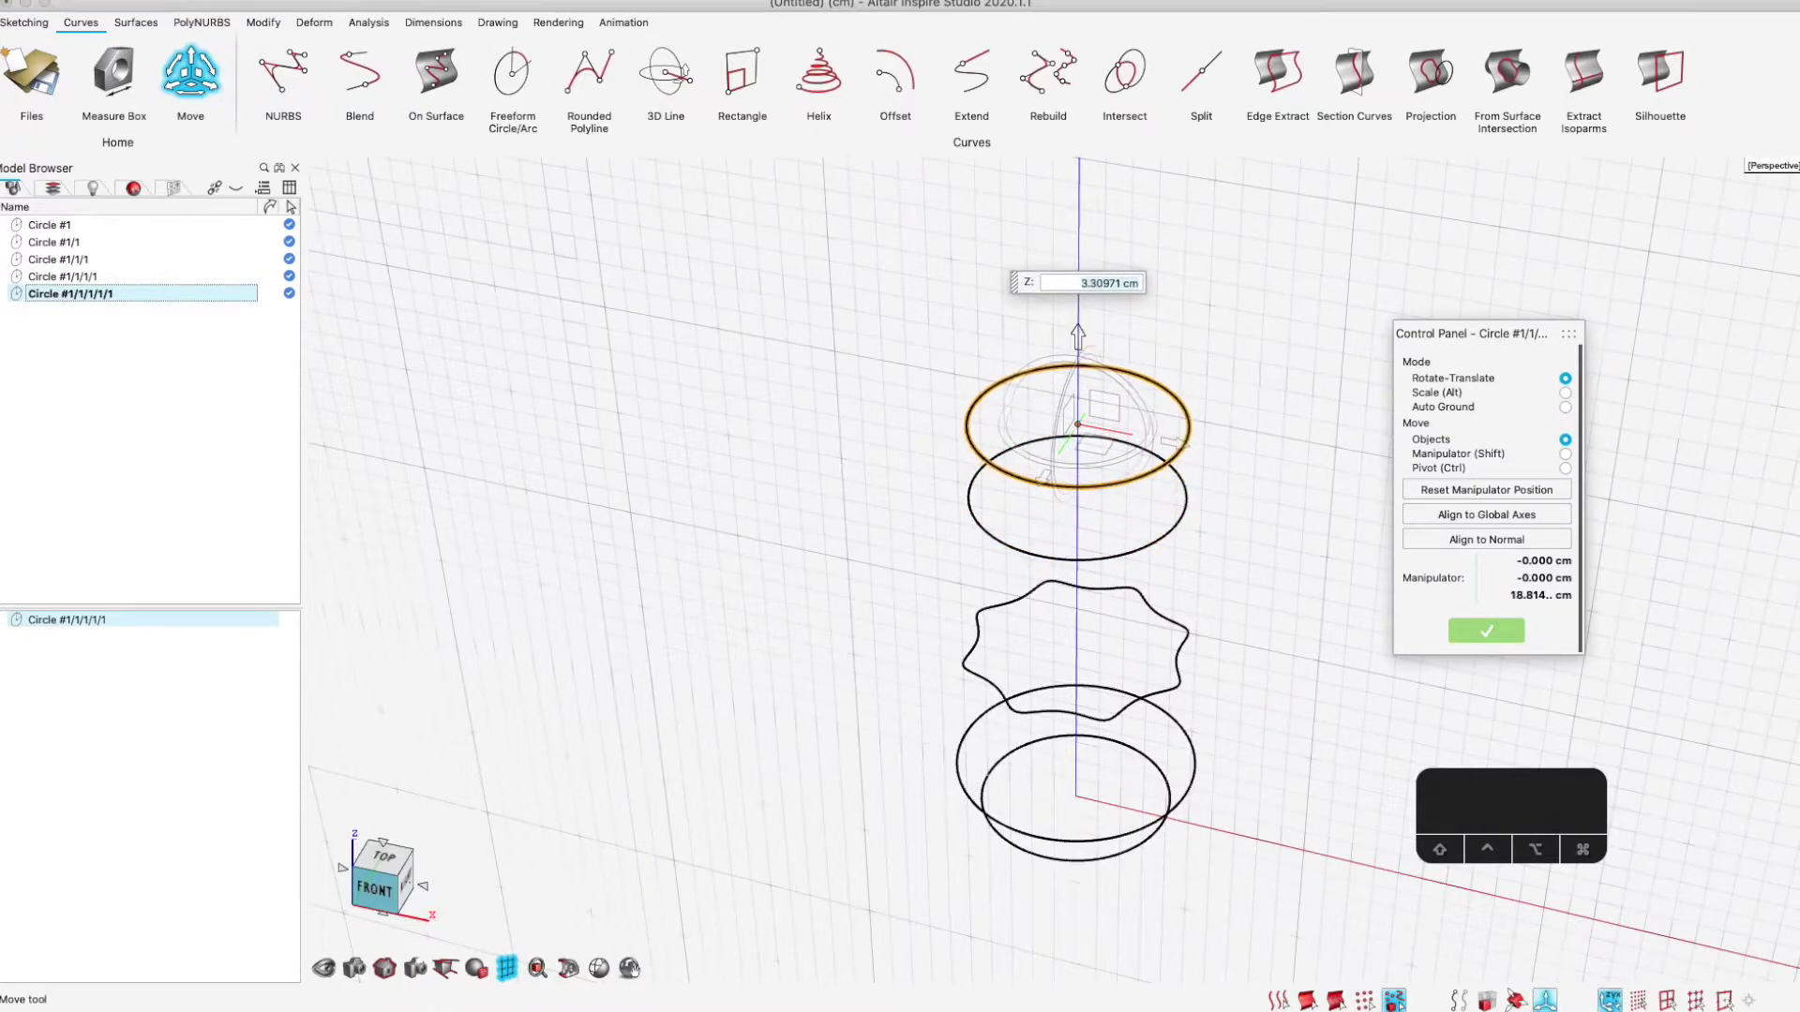
Enlarge the uppermost circle to about 11.3 cm in diameter
double_click(1005, 388)
drag(949, 426, 904, 429)
right_click(1010, 409)
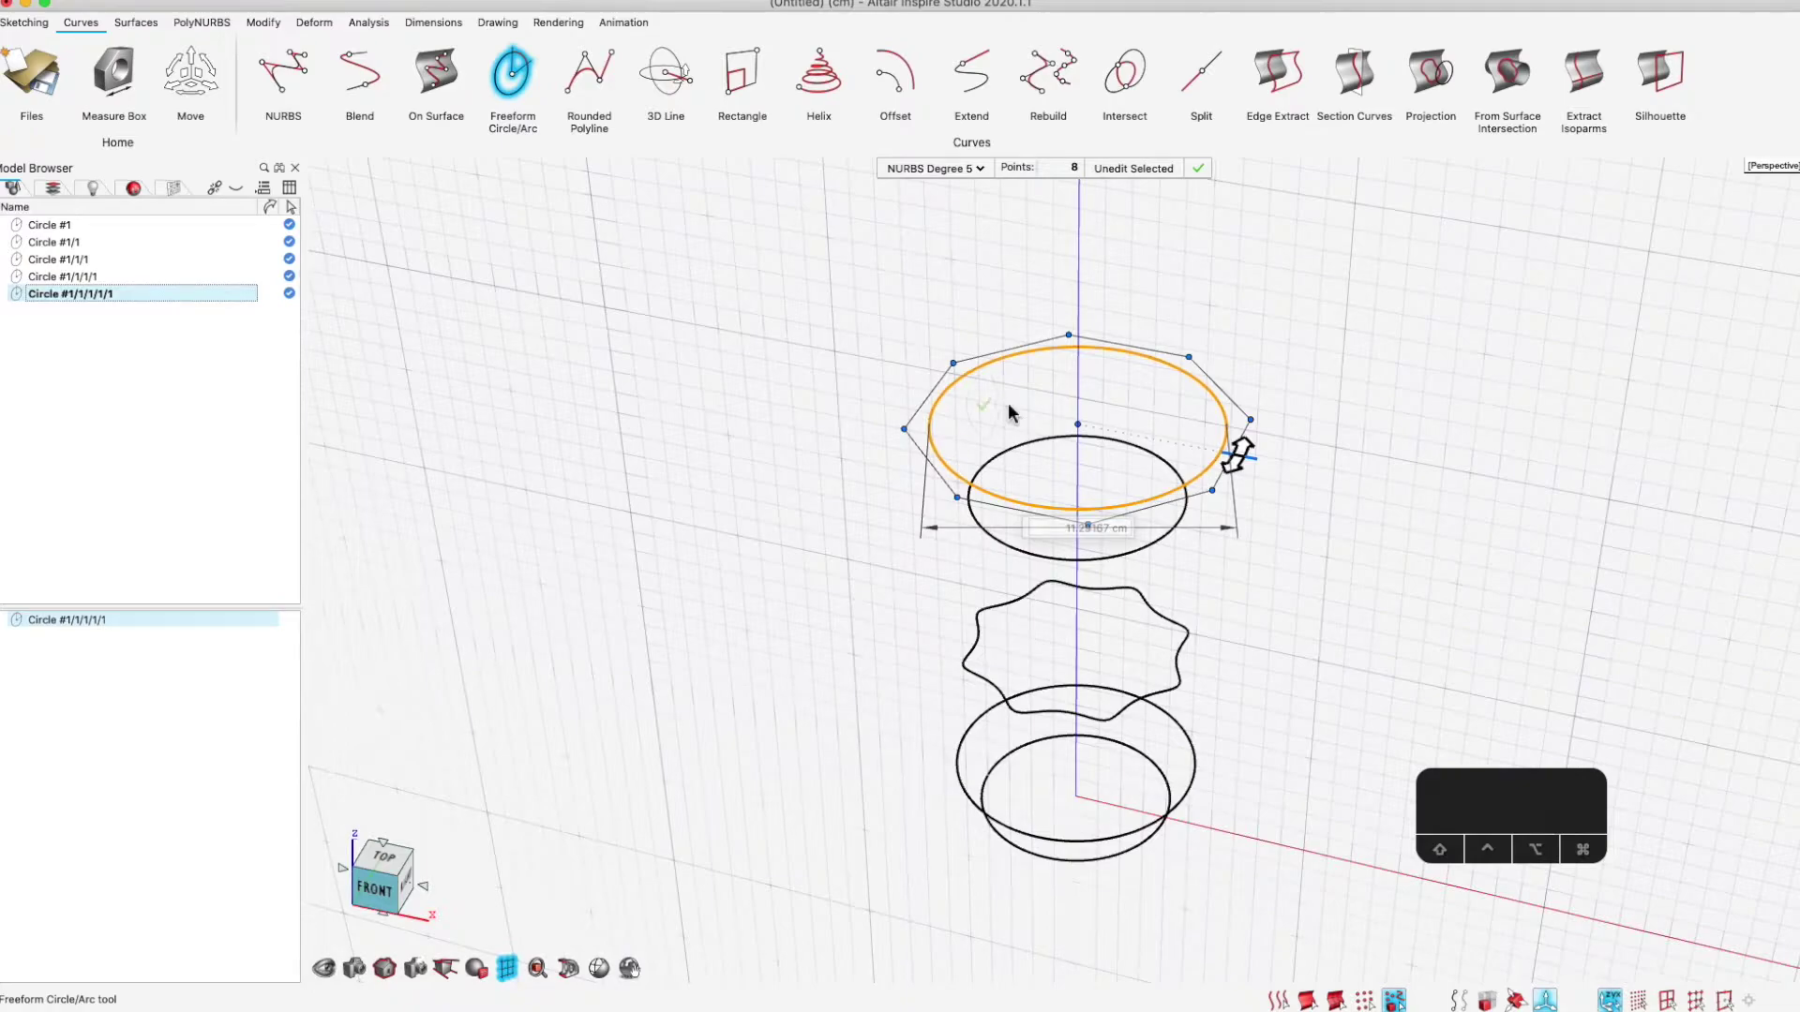
Duplicate the enlarged shoulder circle and raise the copy about 2.8 cm along Z
key(super+c)
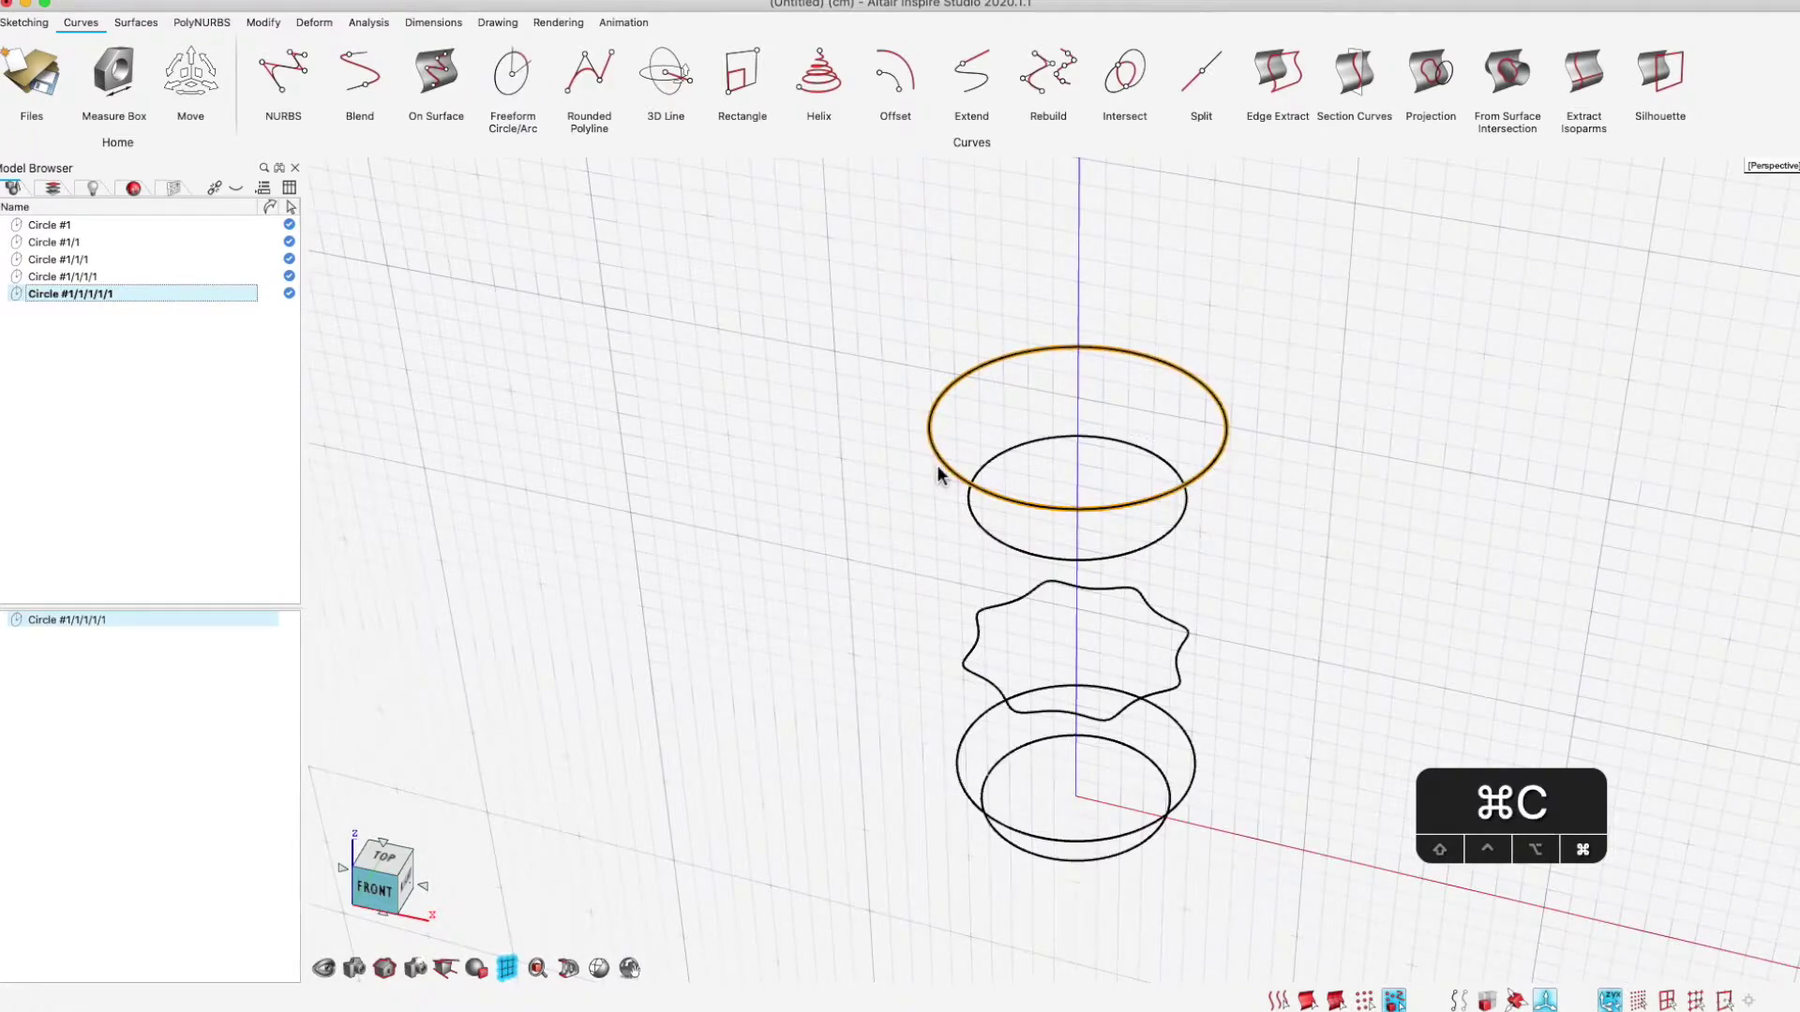
key(super+v)
drag(1080, 333, 1085, 291)
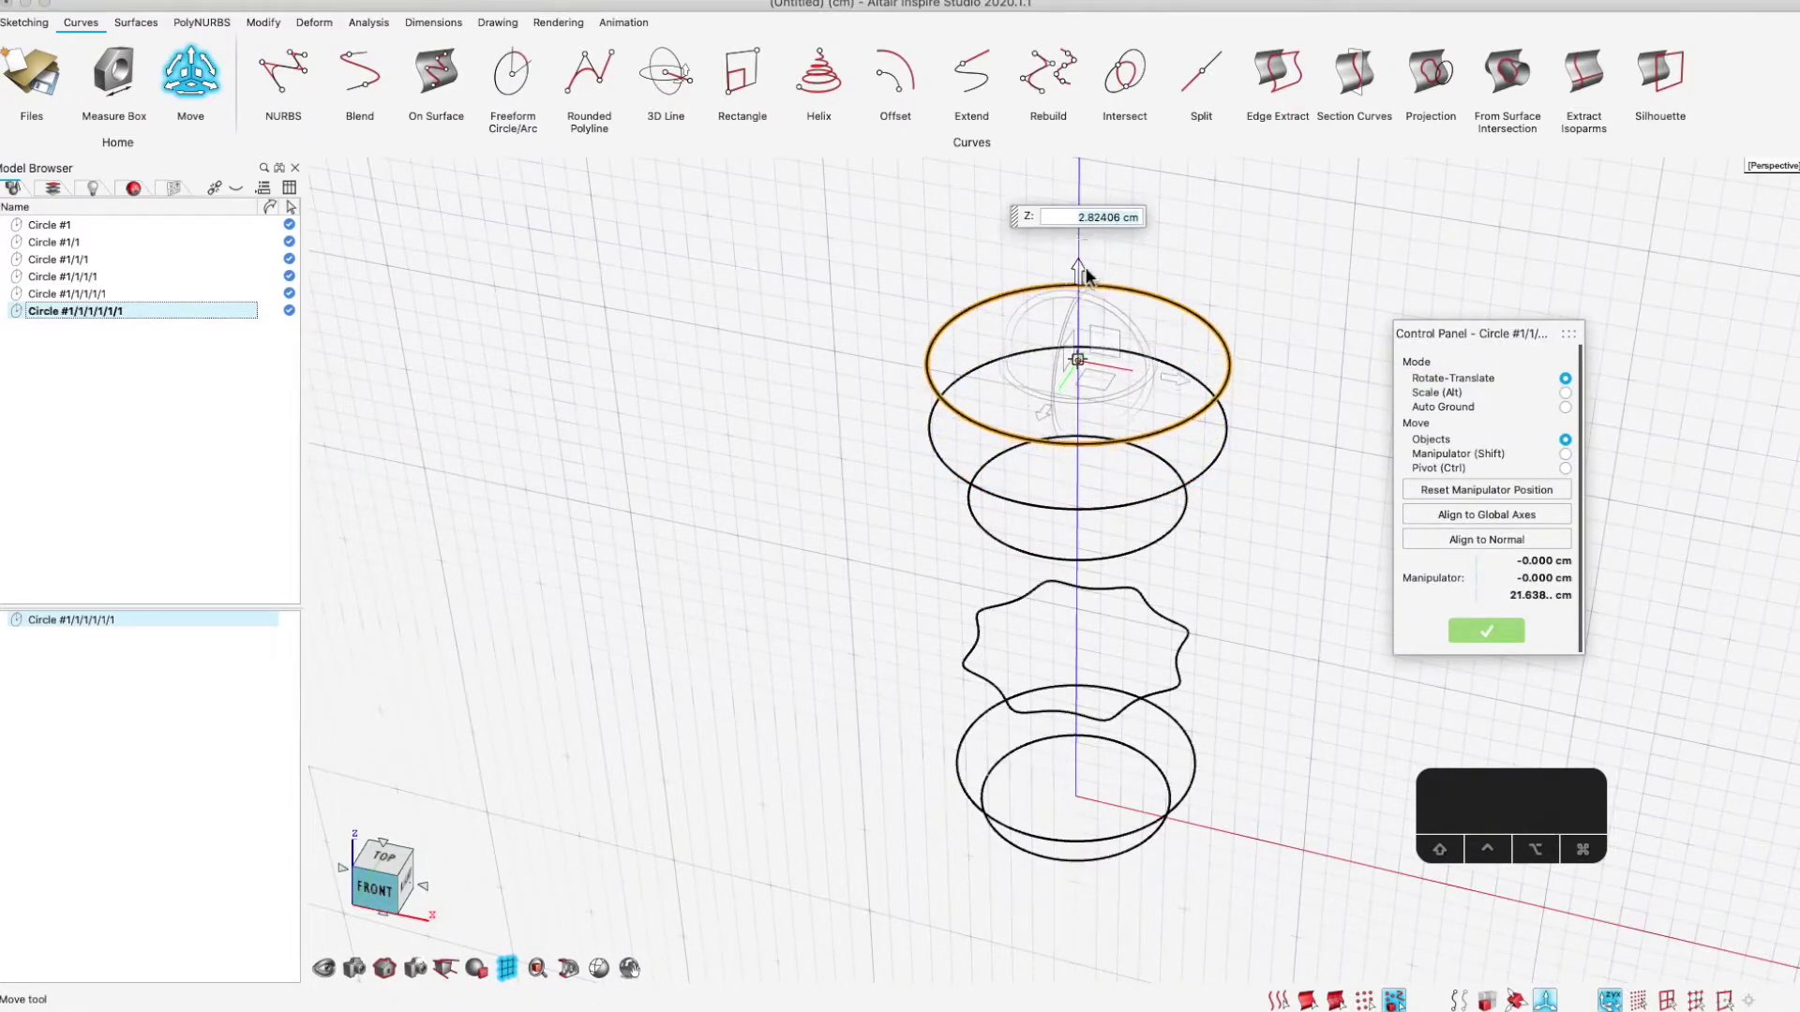
click(1286, 243)
right_drag(1233, 253, 1199, 255)
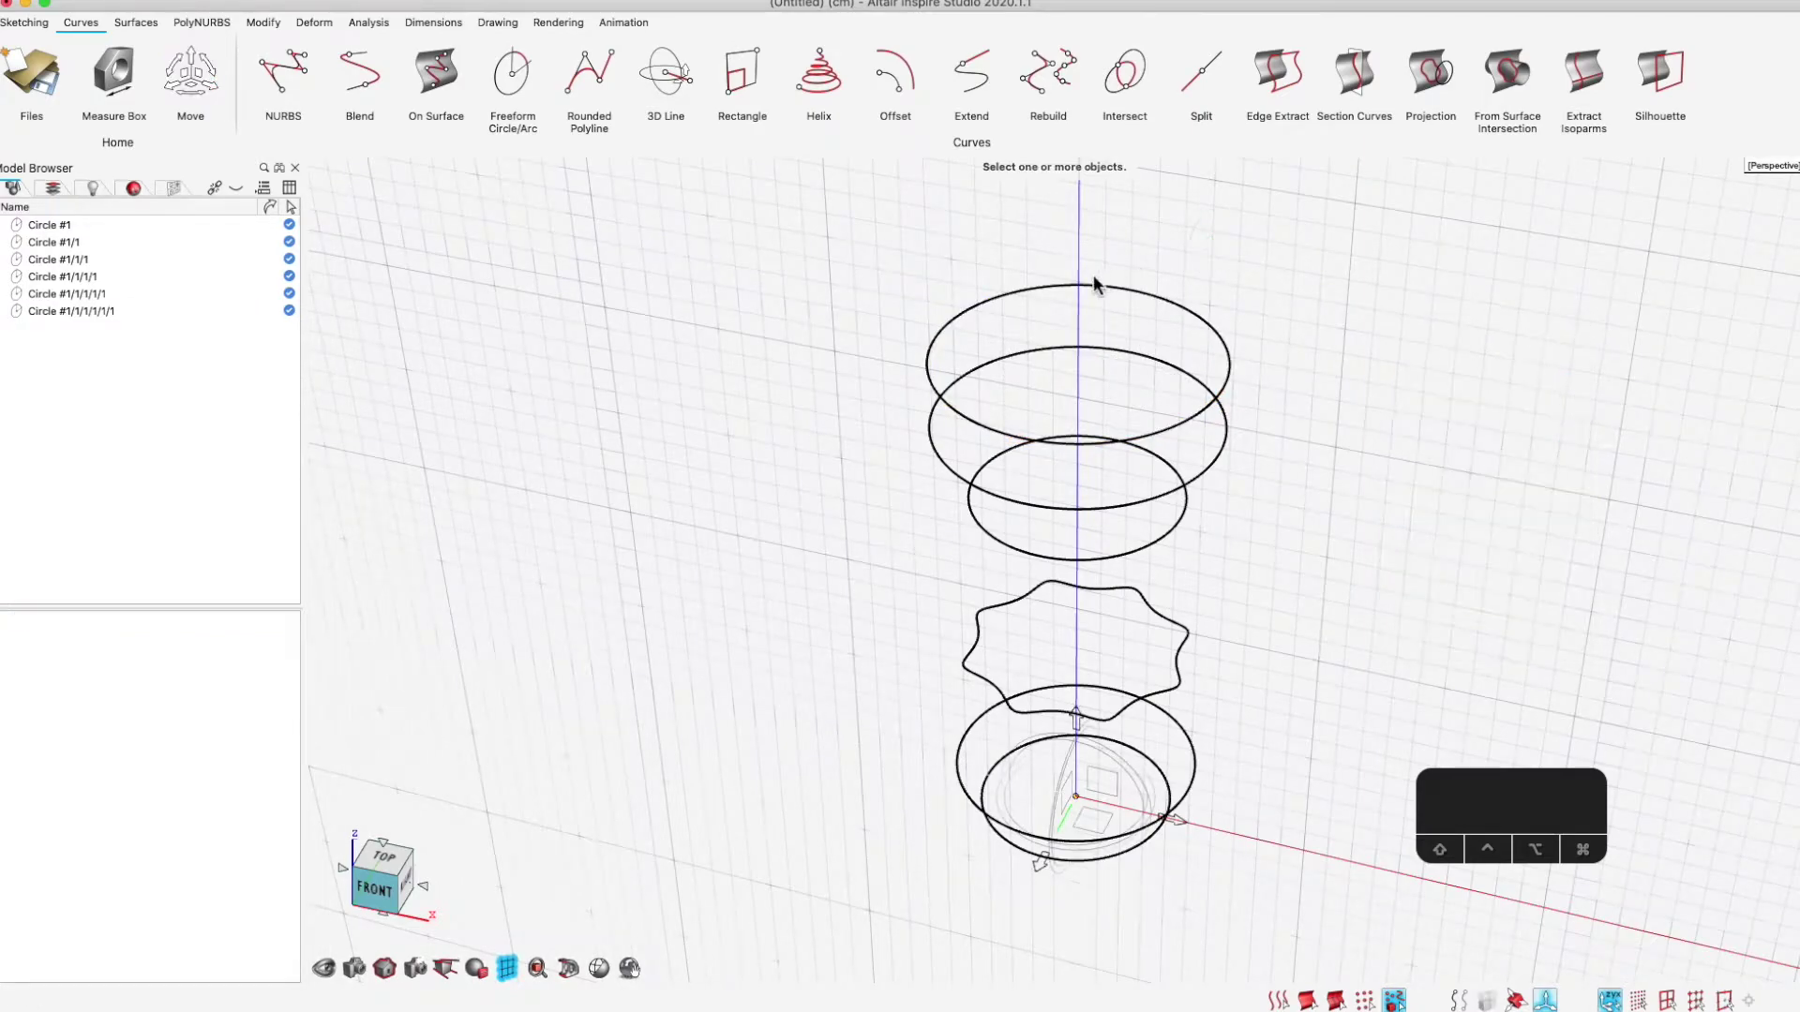
Set the diameter of the uppermost circle to 3.5 cm for the bottle neck
double_click(1040, 289)
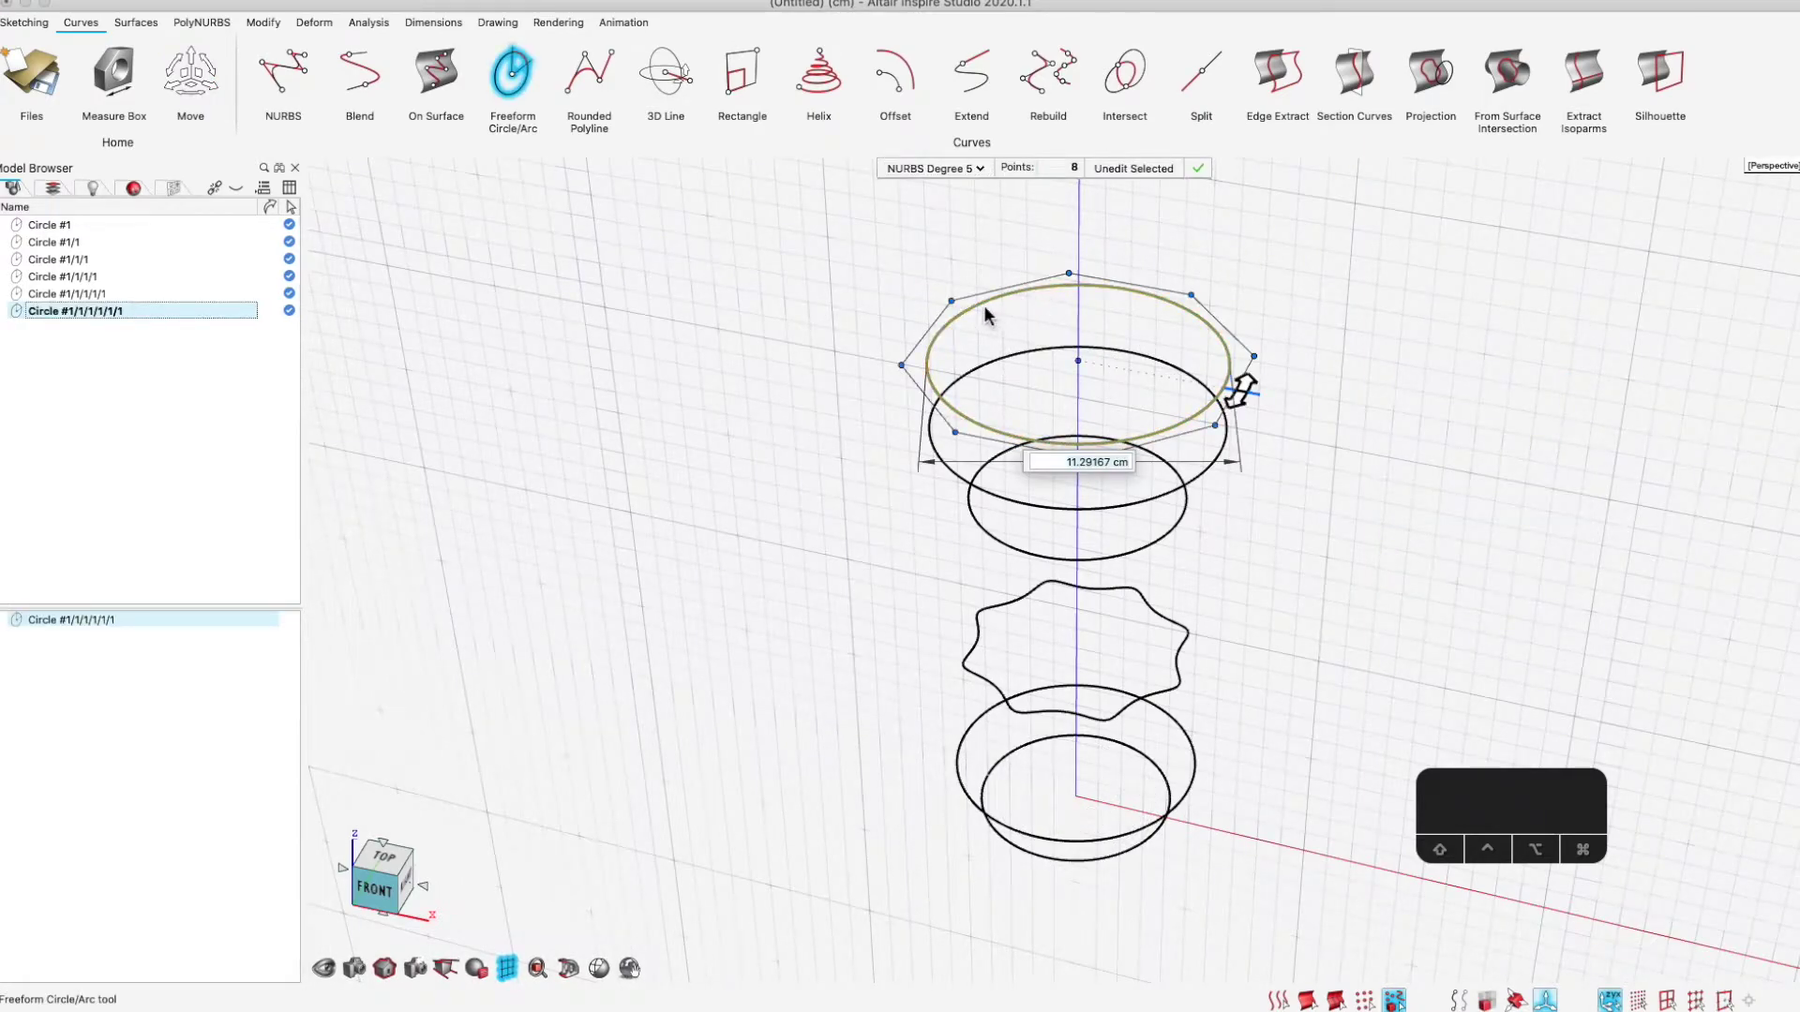
drag(984, 301, 1083, 345)
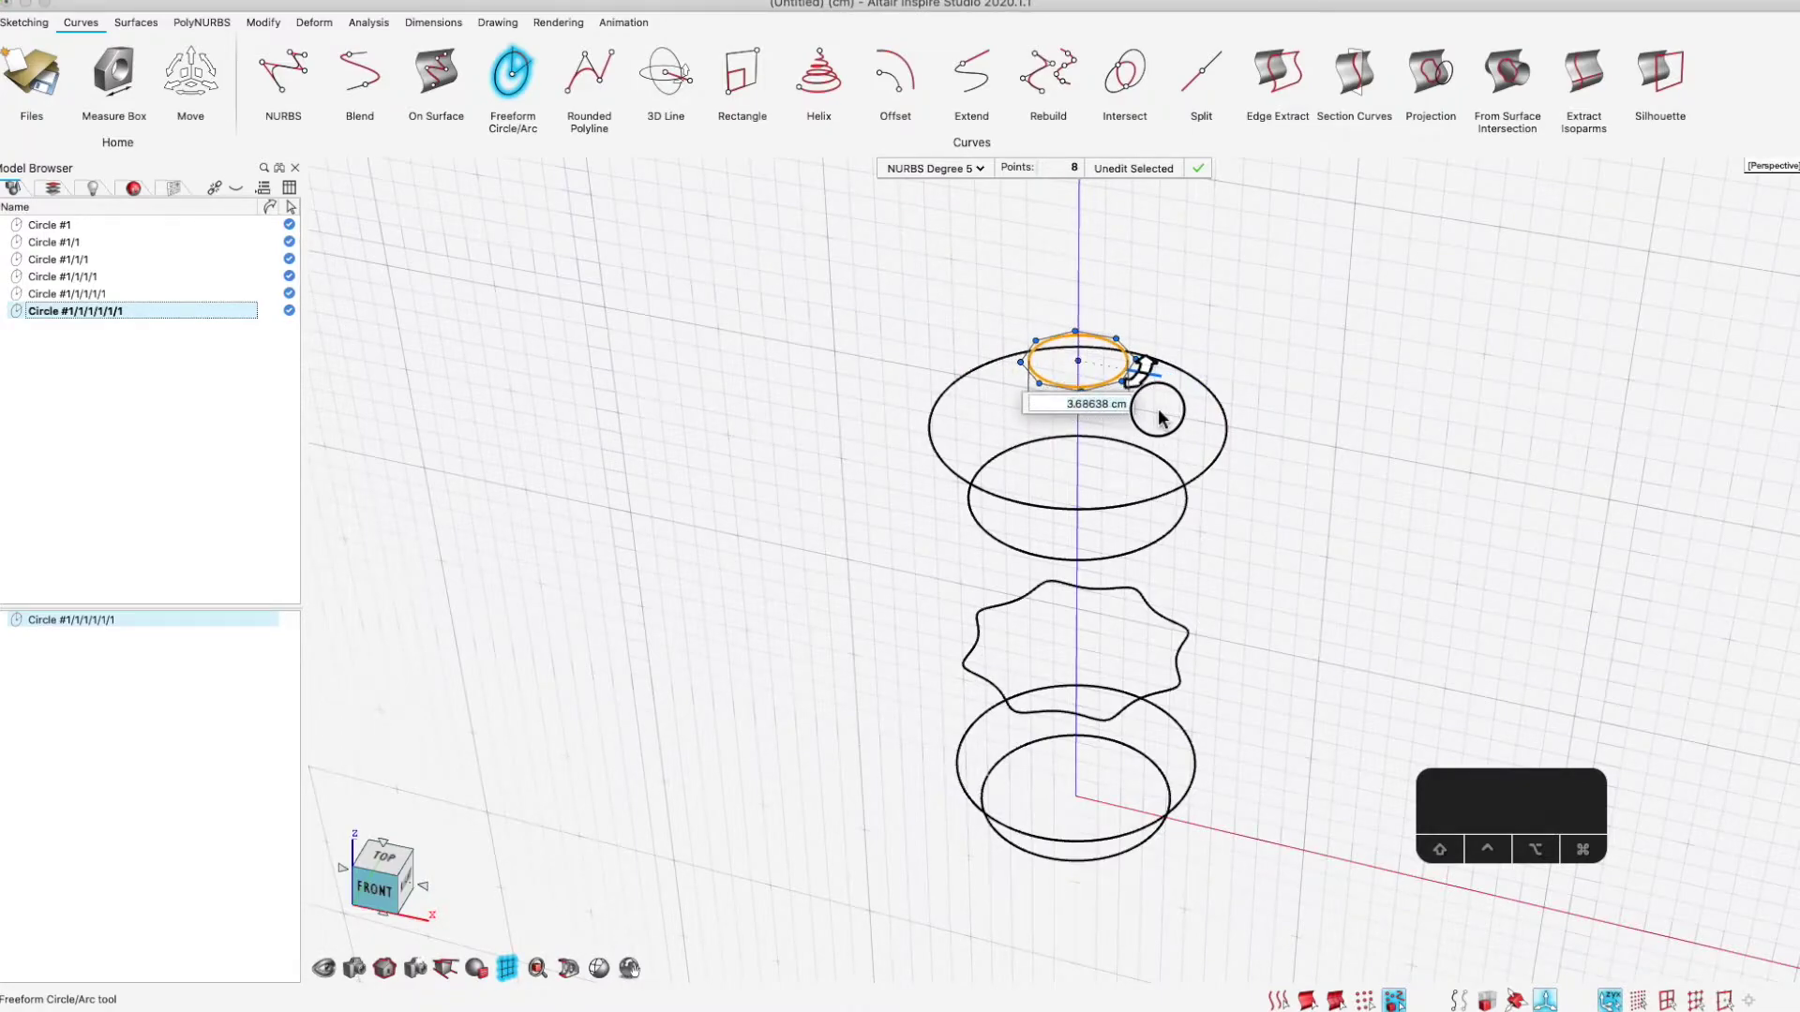
text(3.5)
key(Return)
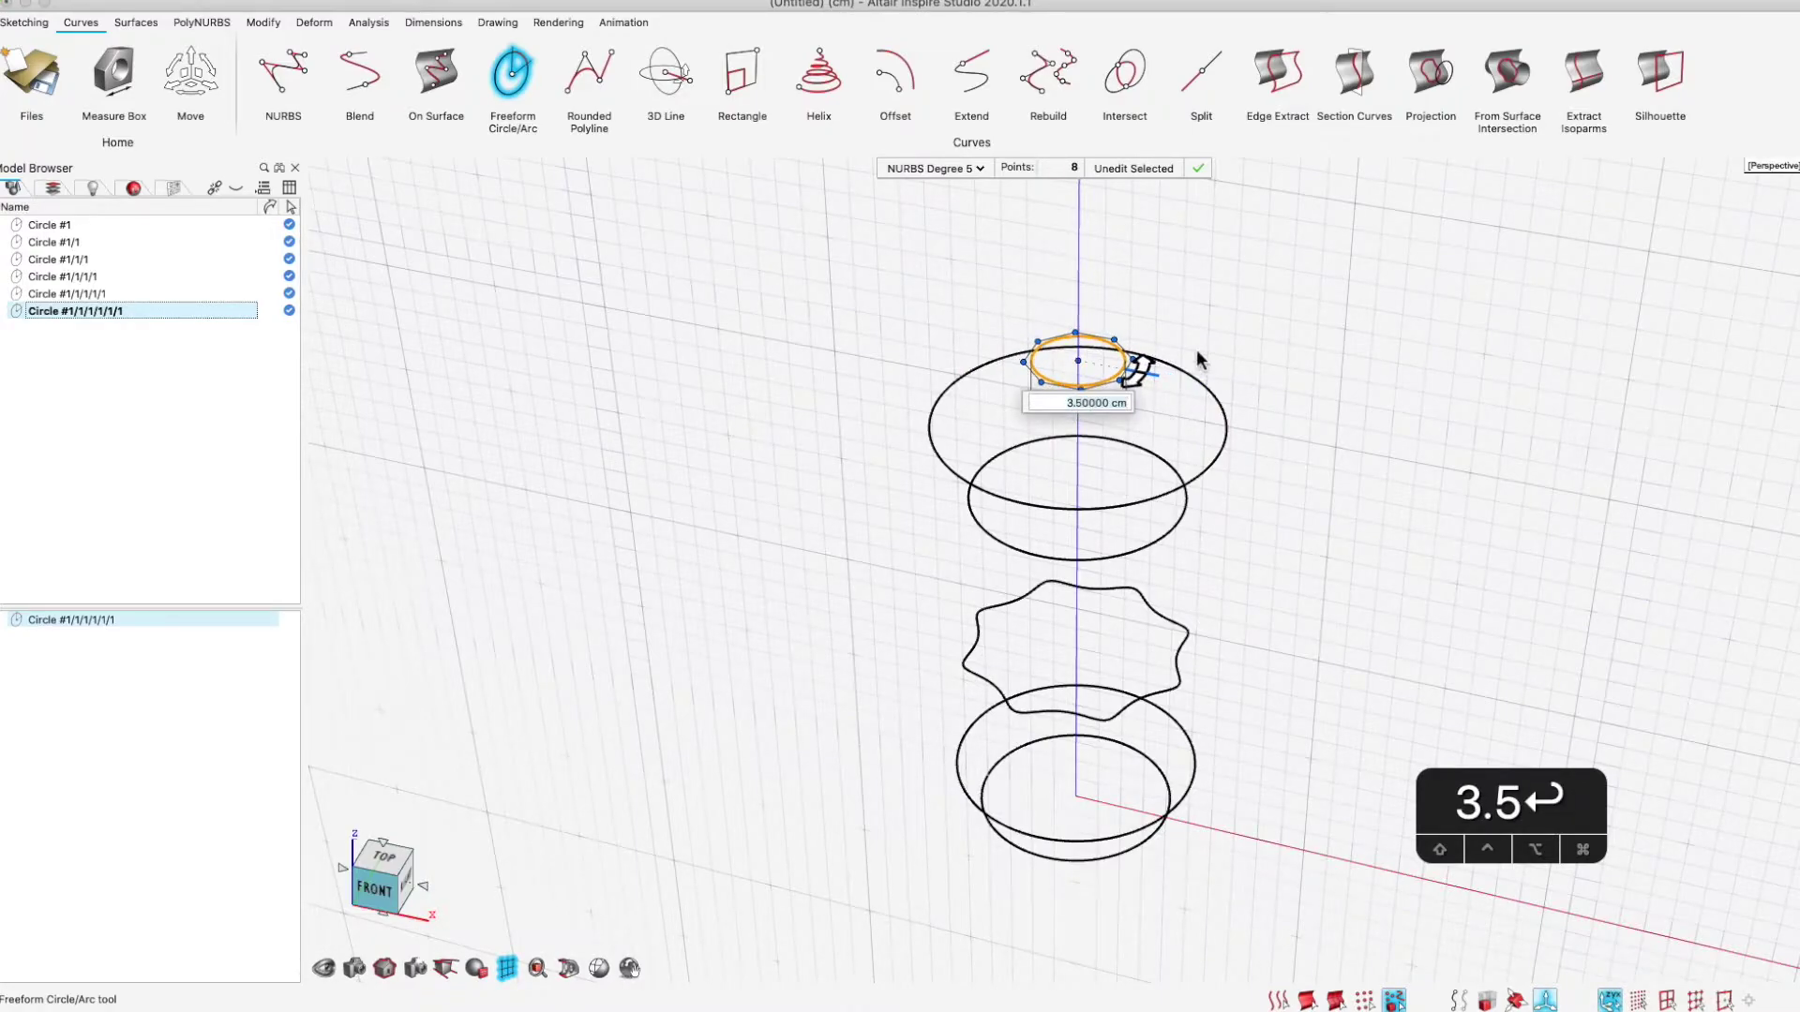
right_drag(1279, 264, 1163, 264)
Loft a surface through all six profile curves in order, from the small neck circle down to the base circle, without rails
shift+middle_drag(1273, 573, 1163, 568)
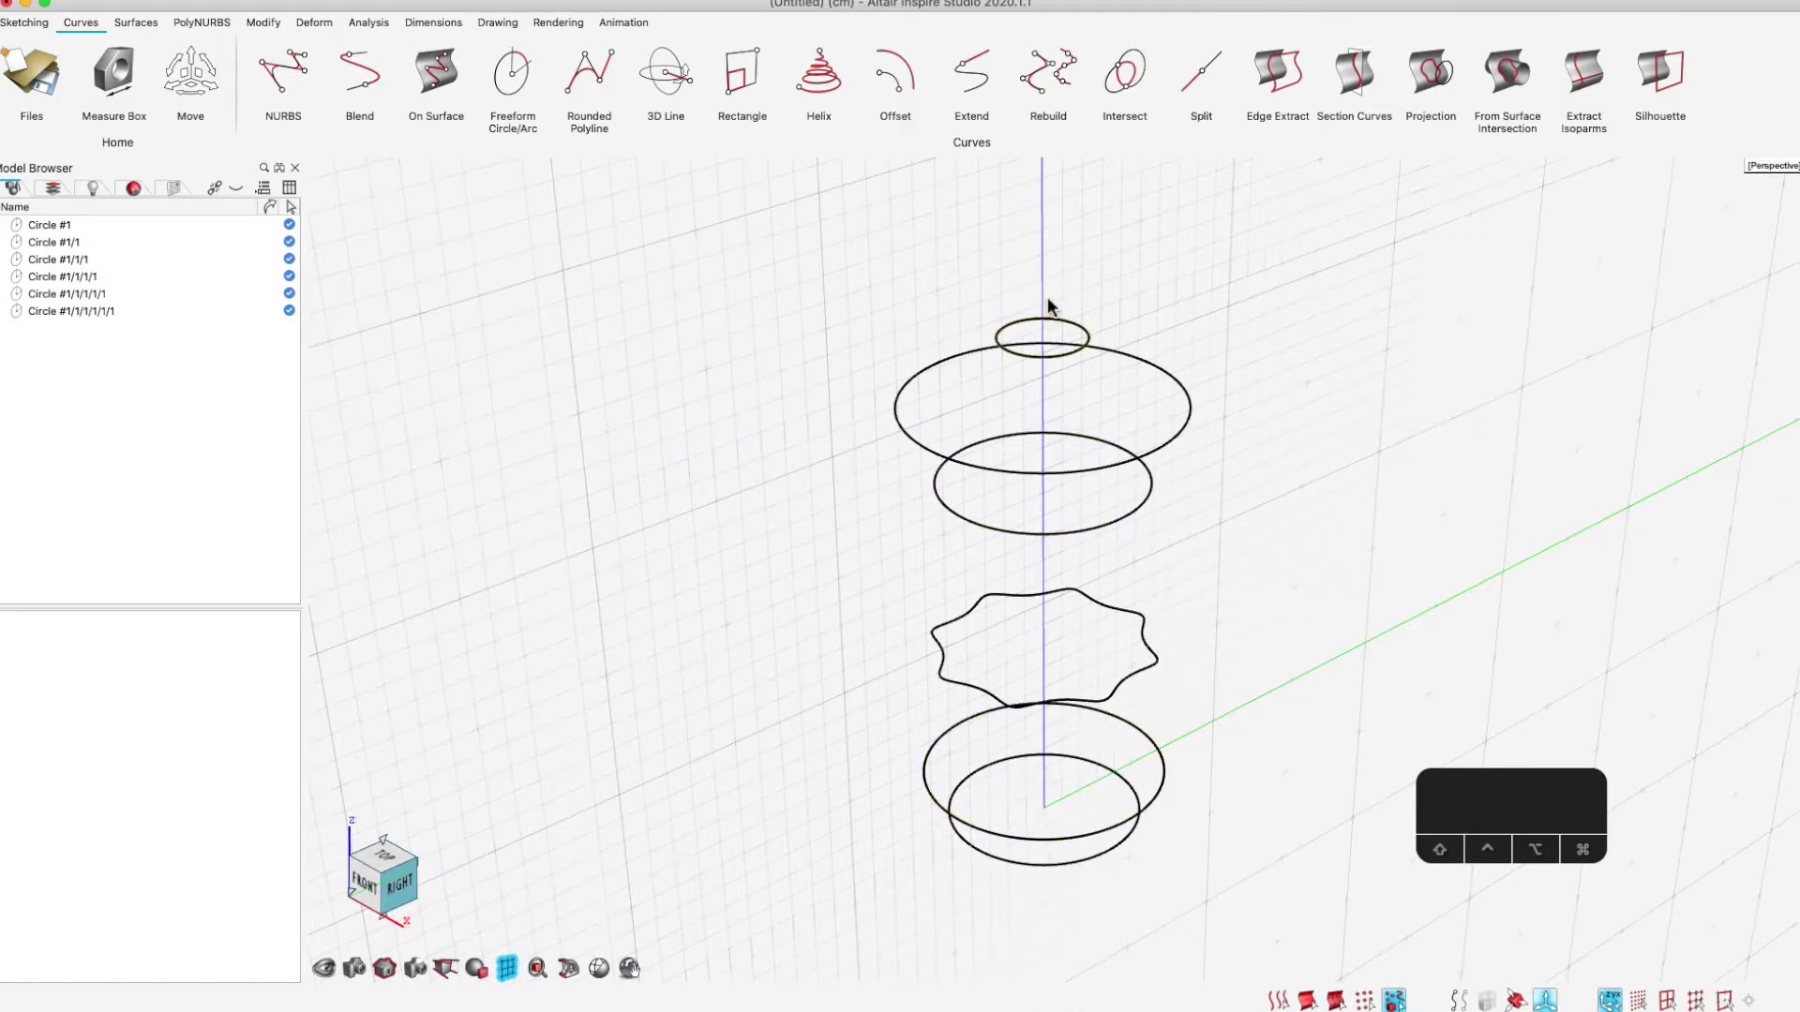
key(space)
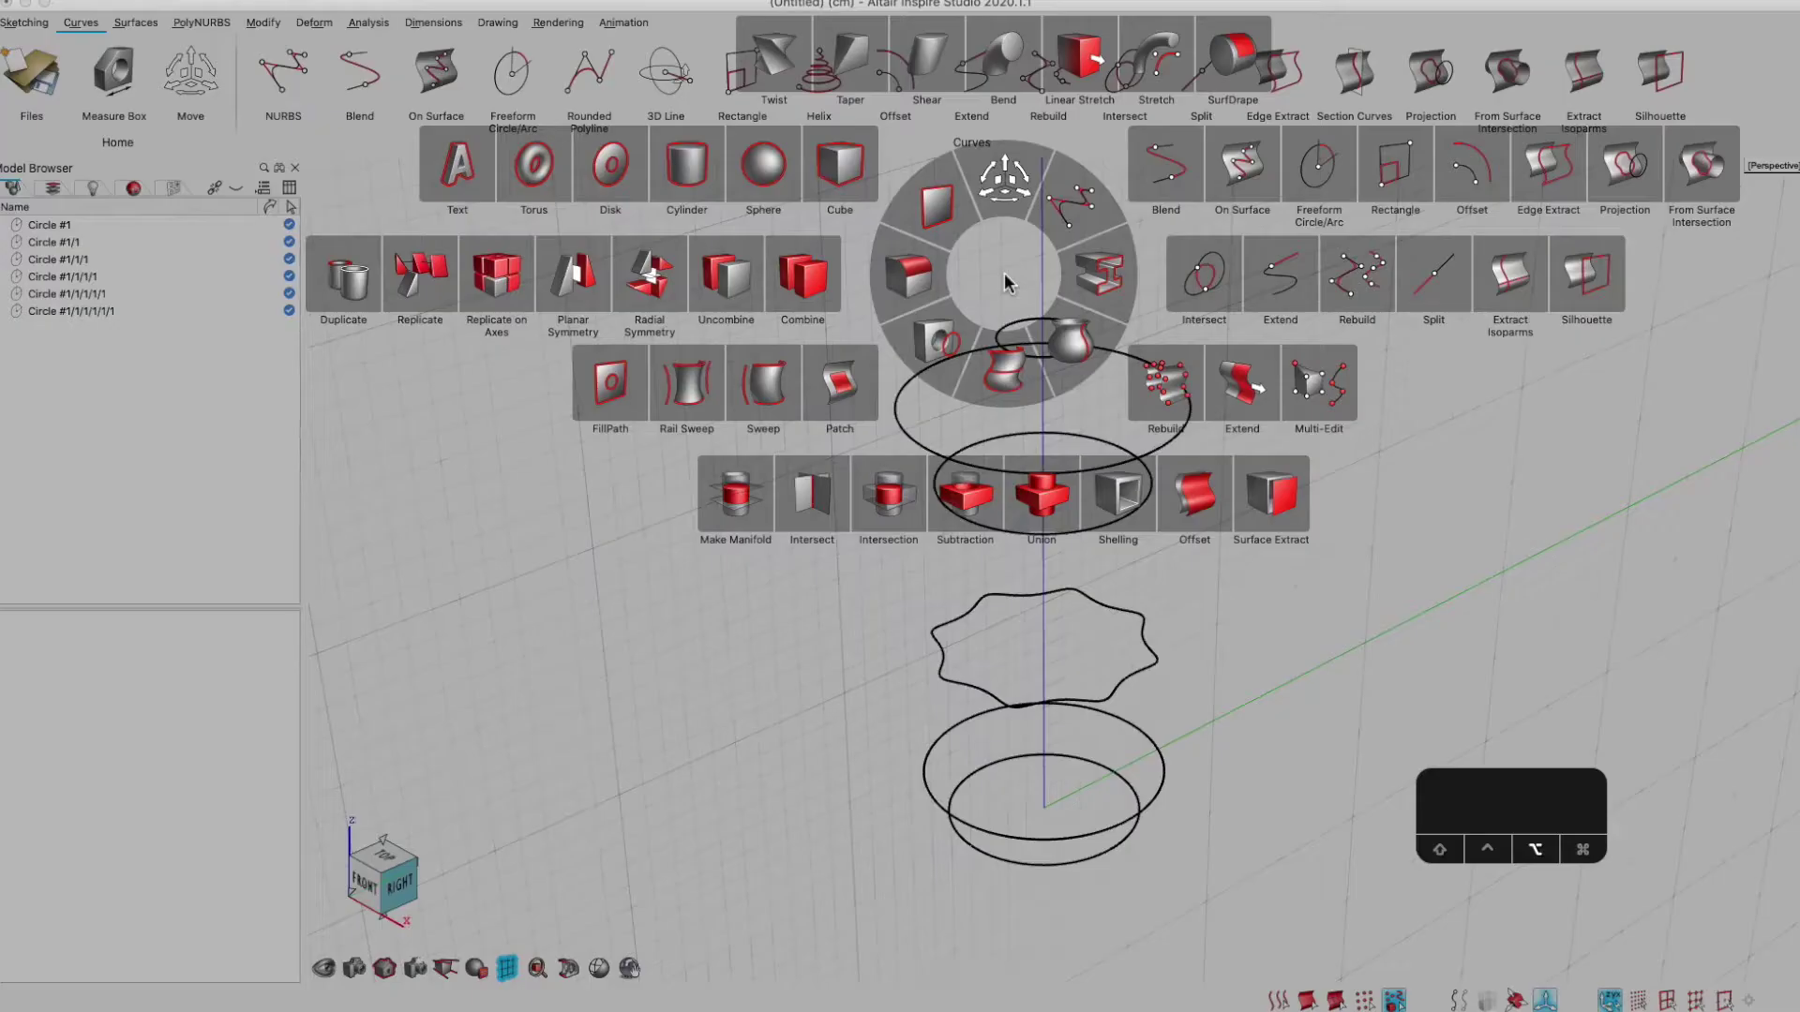
click(1010, 379)
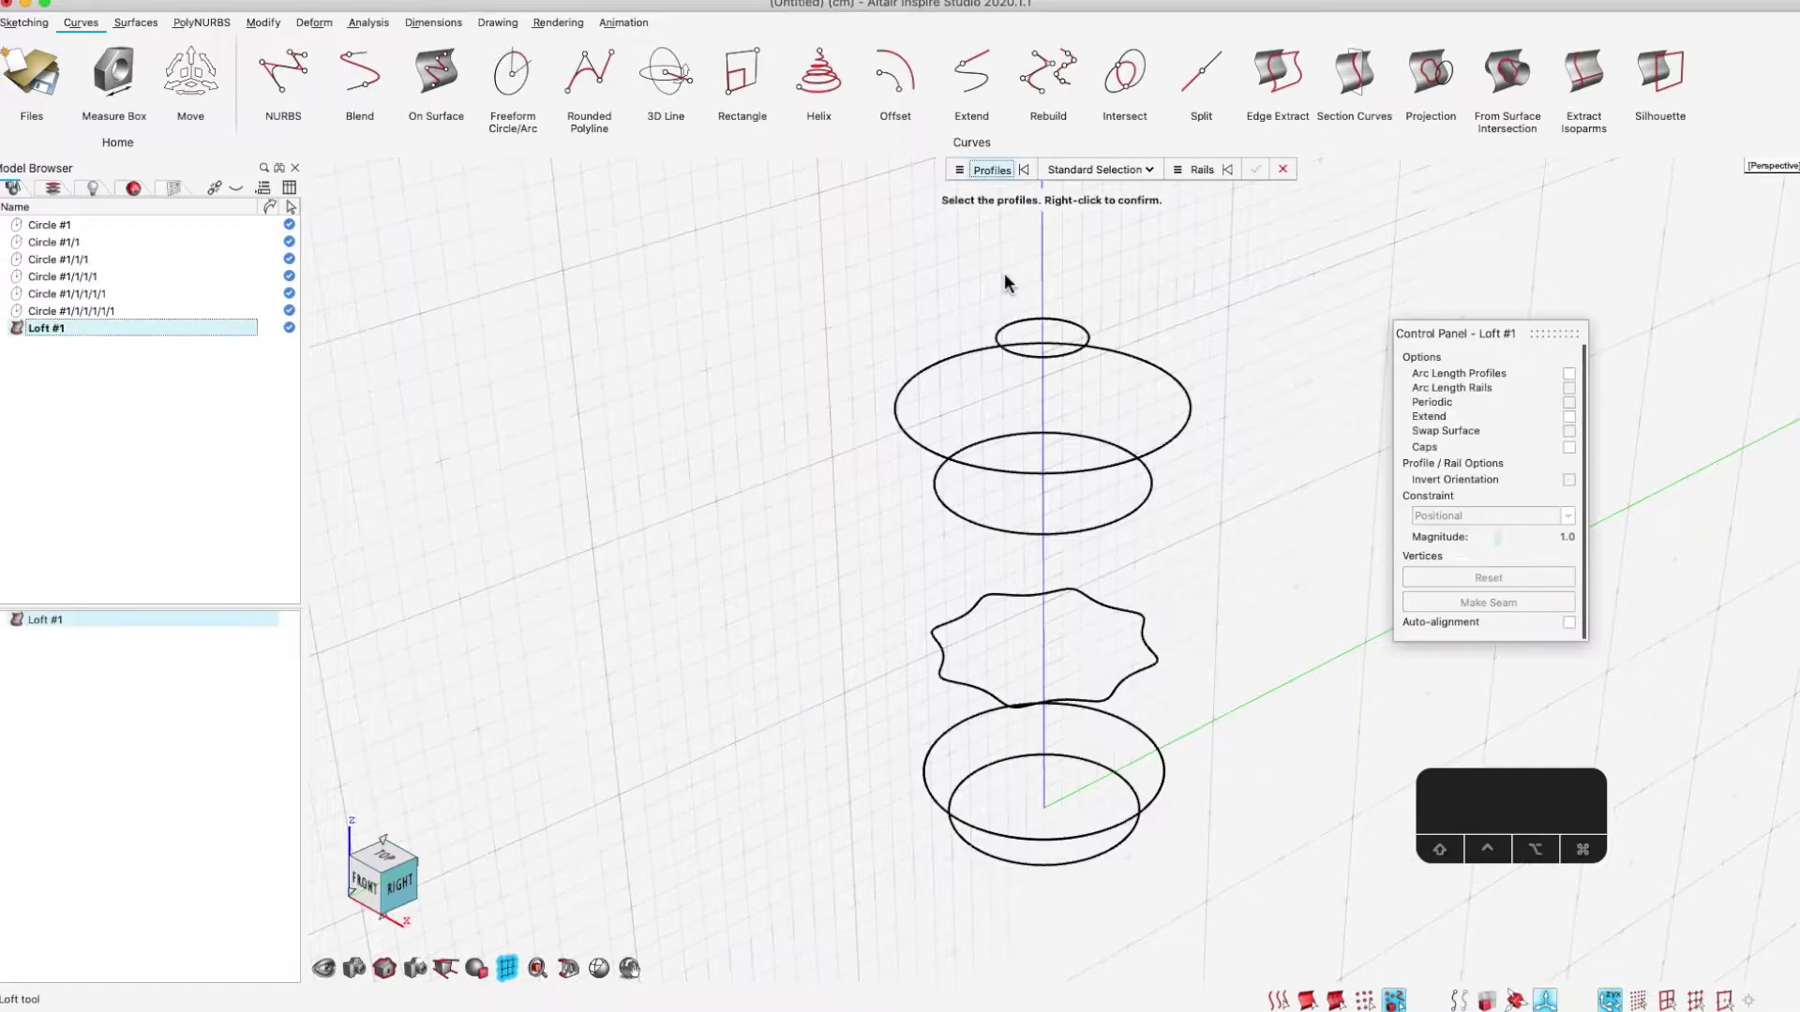
click(1078, 336)
click(1174, 381)
click(1144, 506)
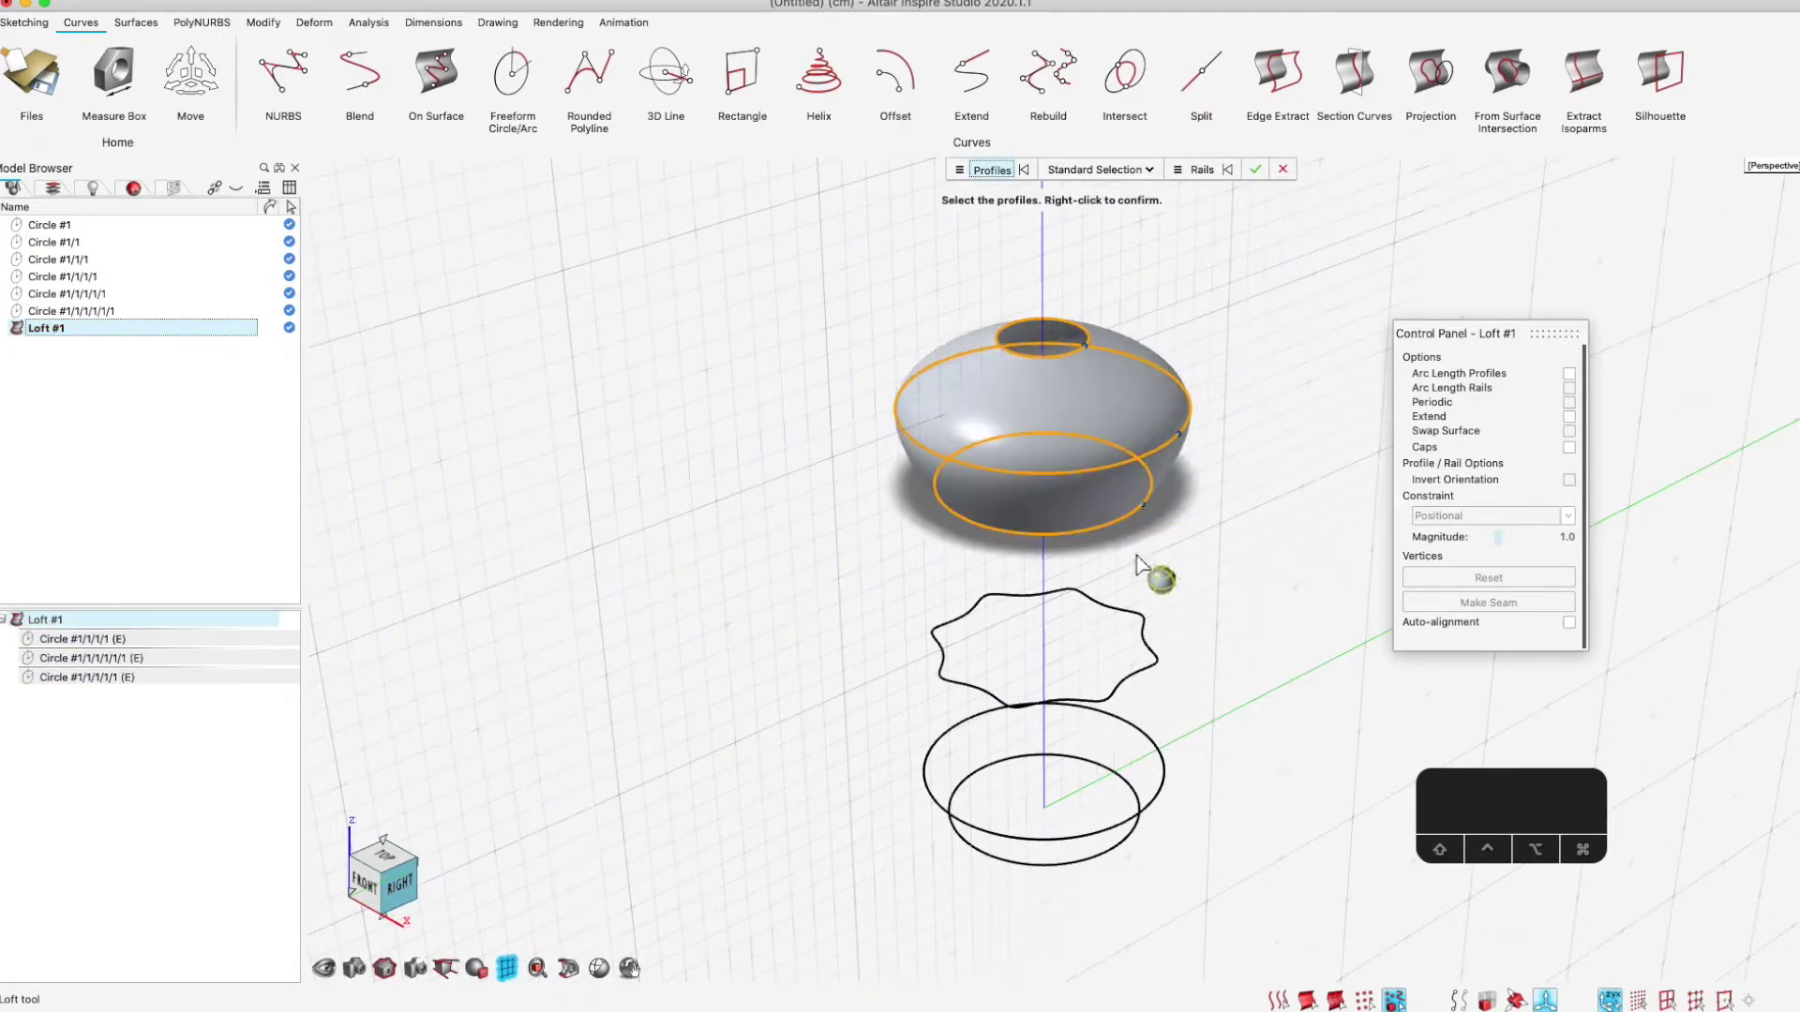
click(1142, 694)
click(1162, 770)
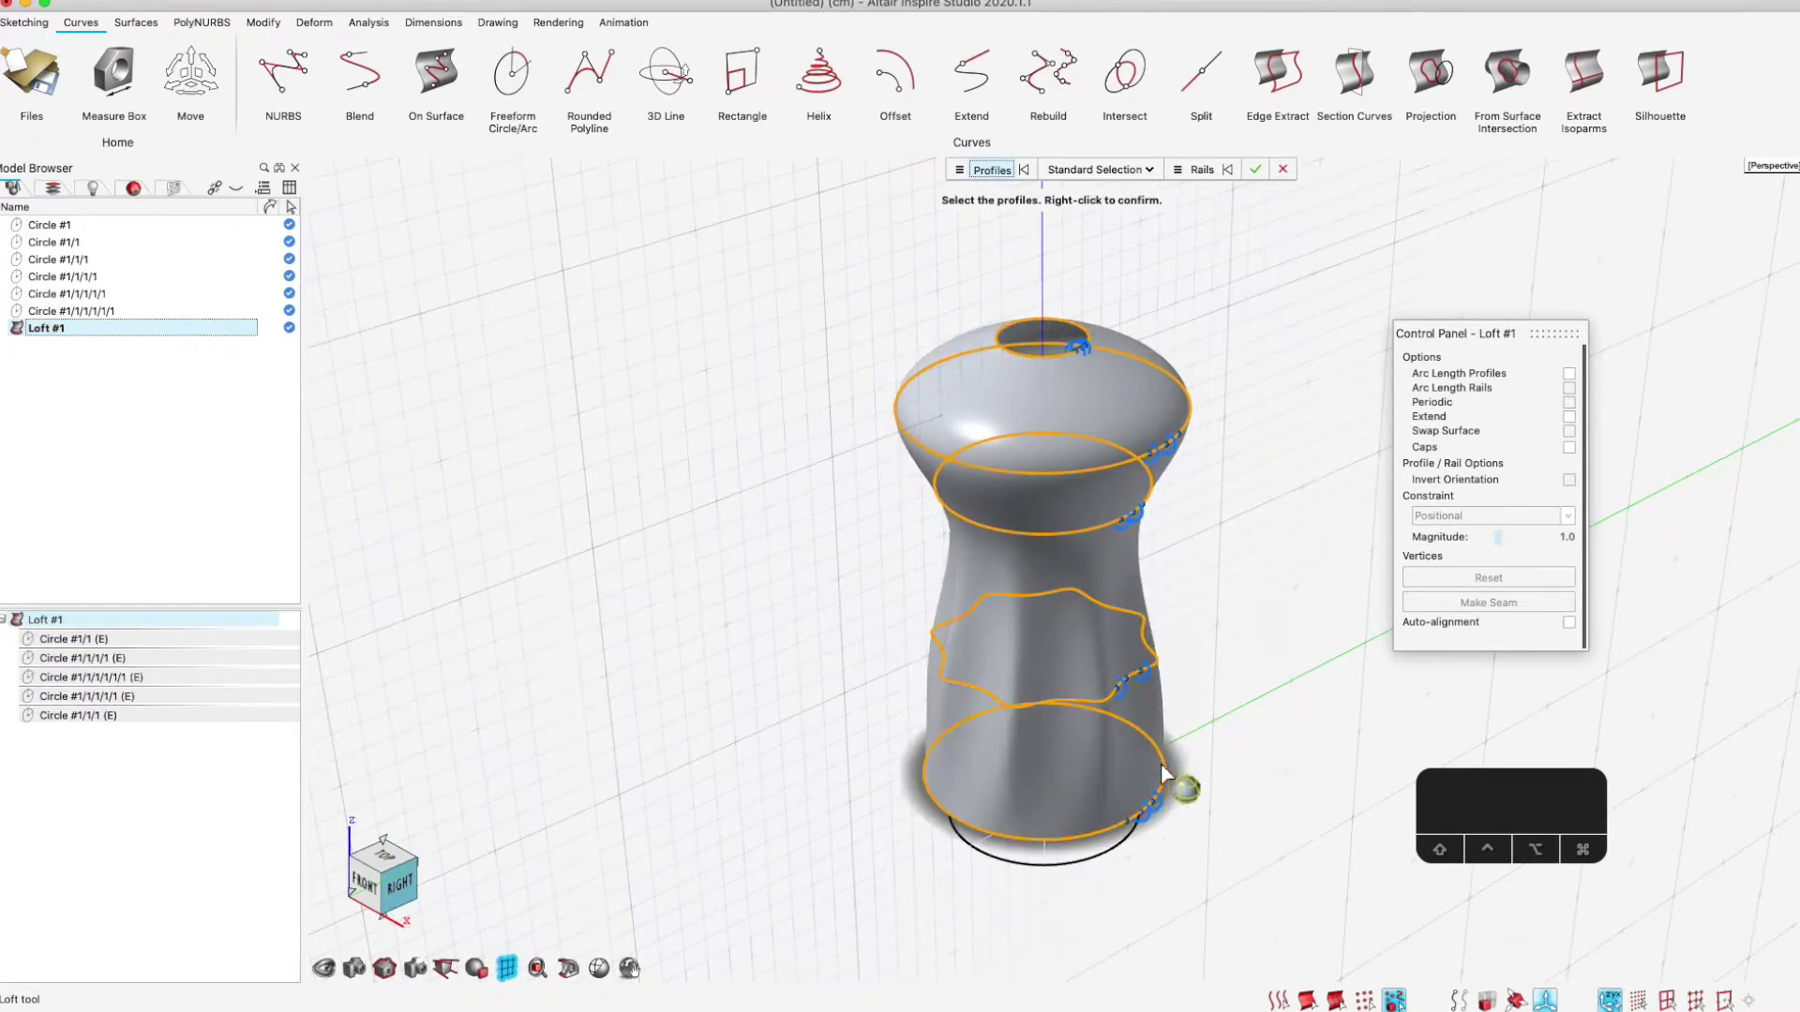
click(1134, 873)
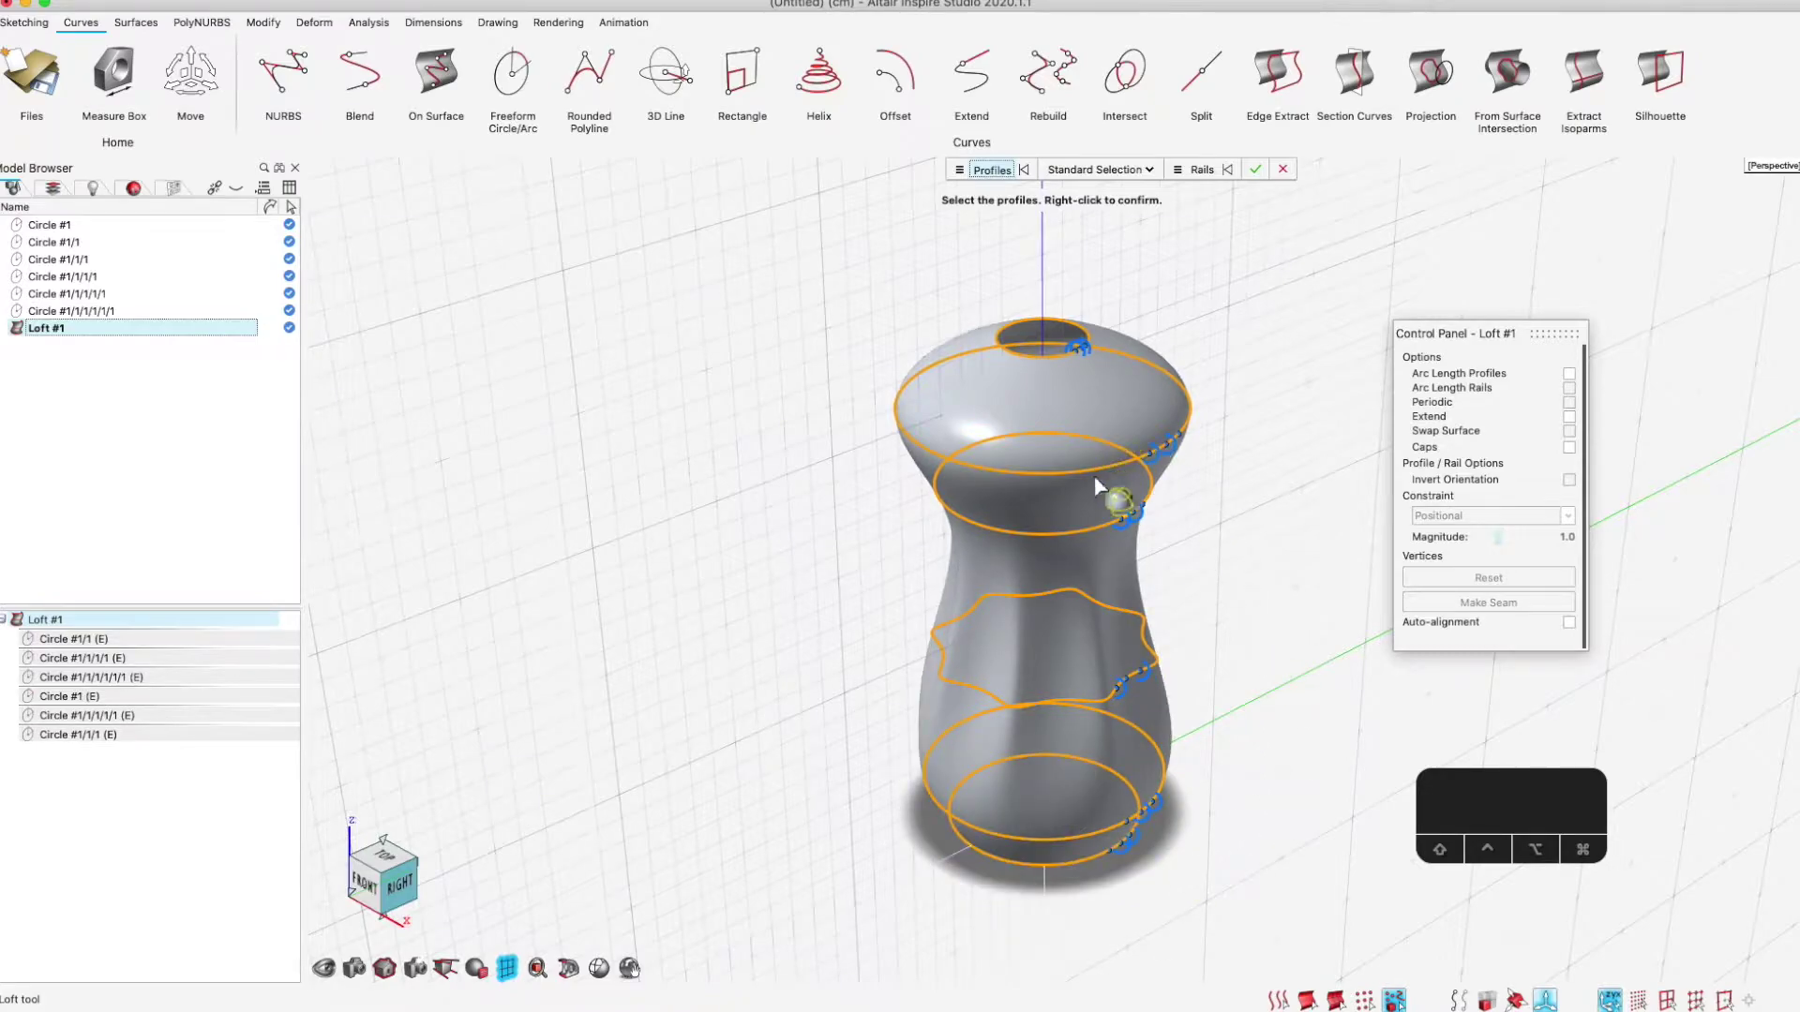
shift+right_drag(1262, 631, 1236, 555)
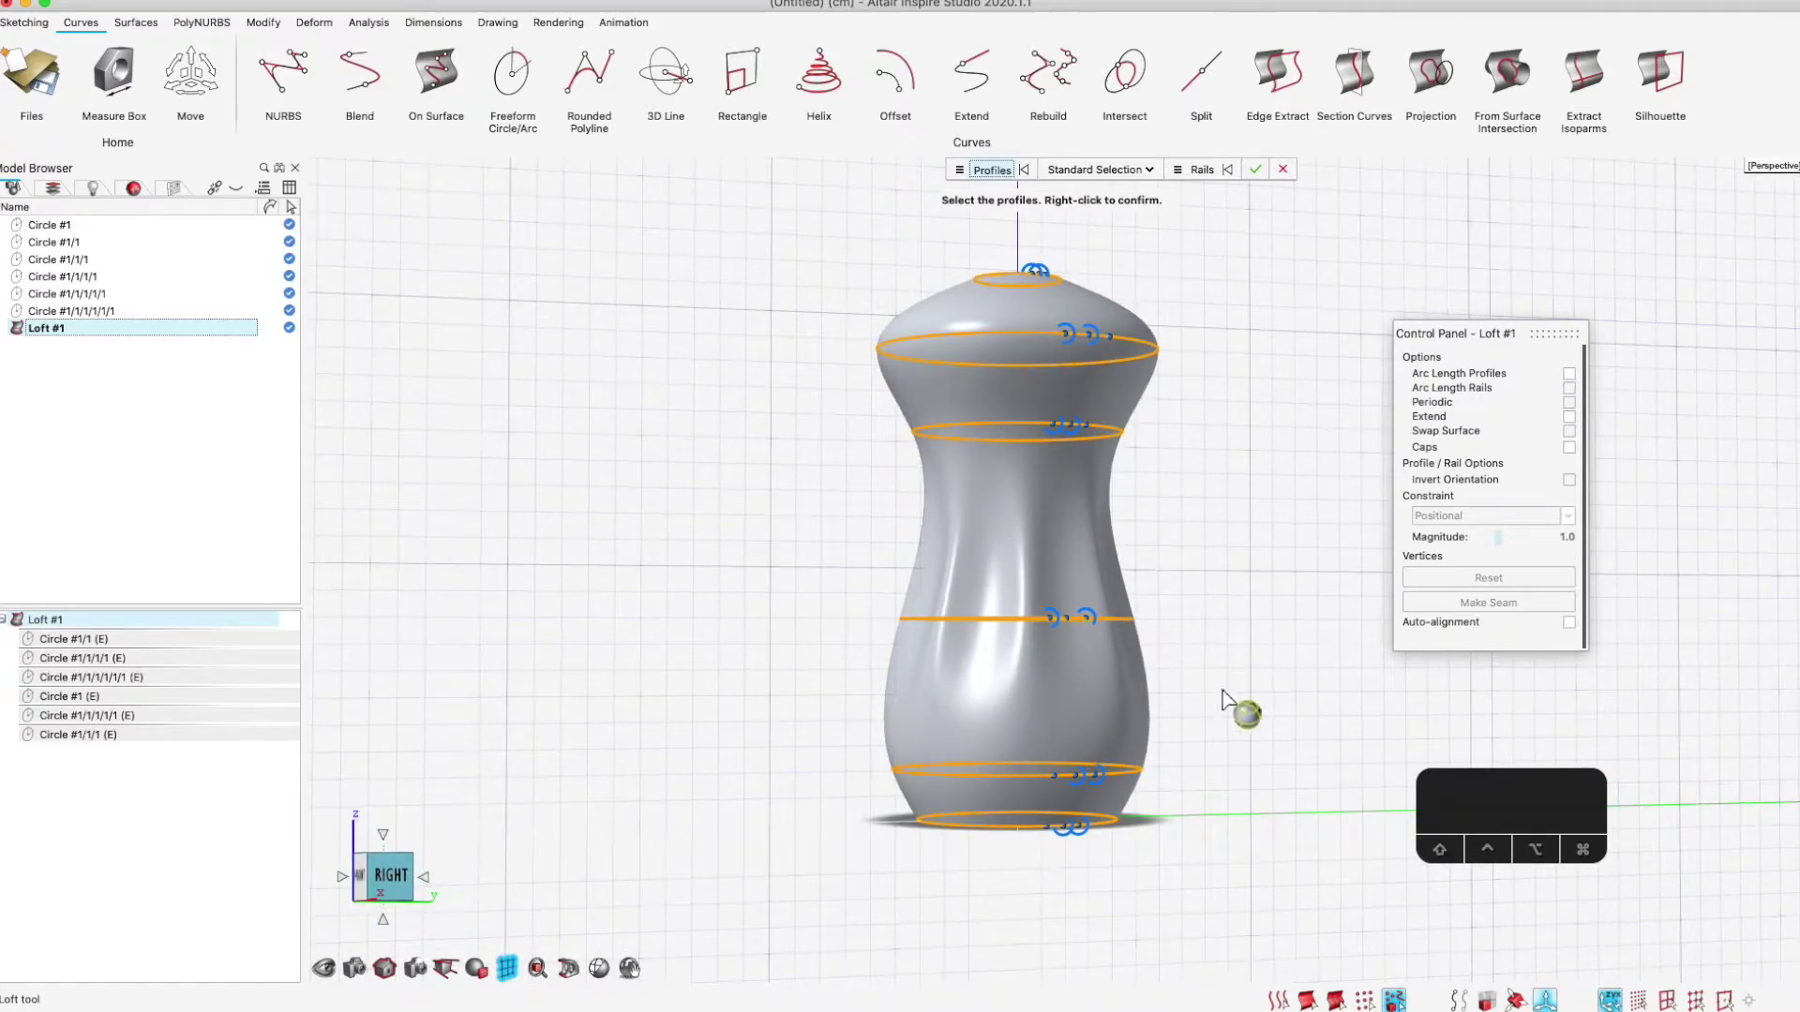
right_drag(1246, 707, 1031, 717)
scroll(1004, 750, up, 5)
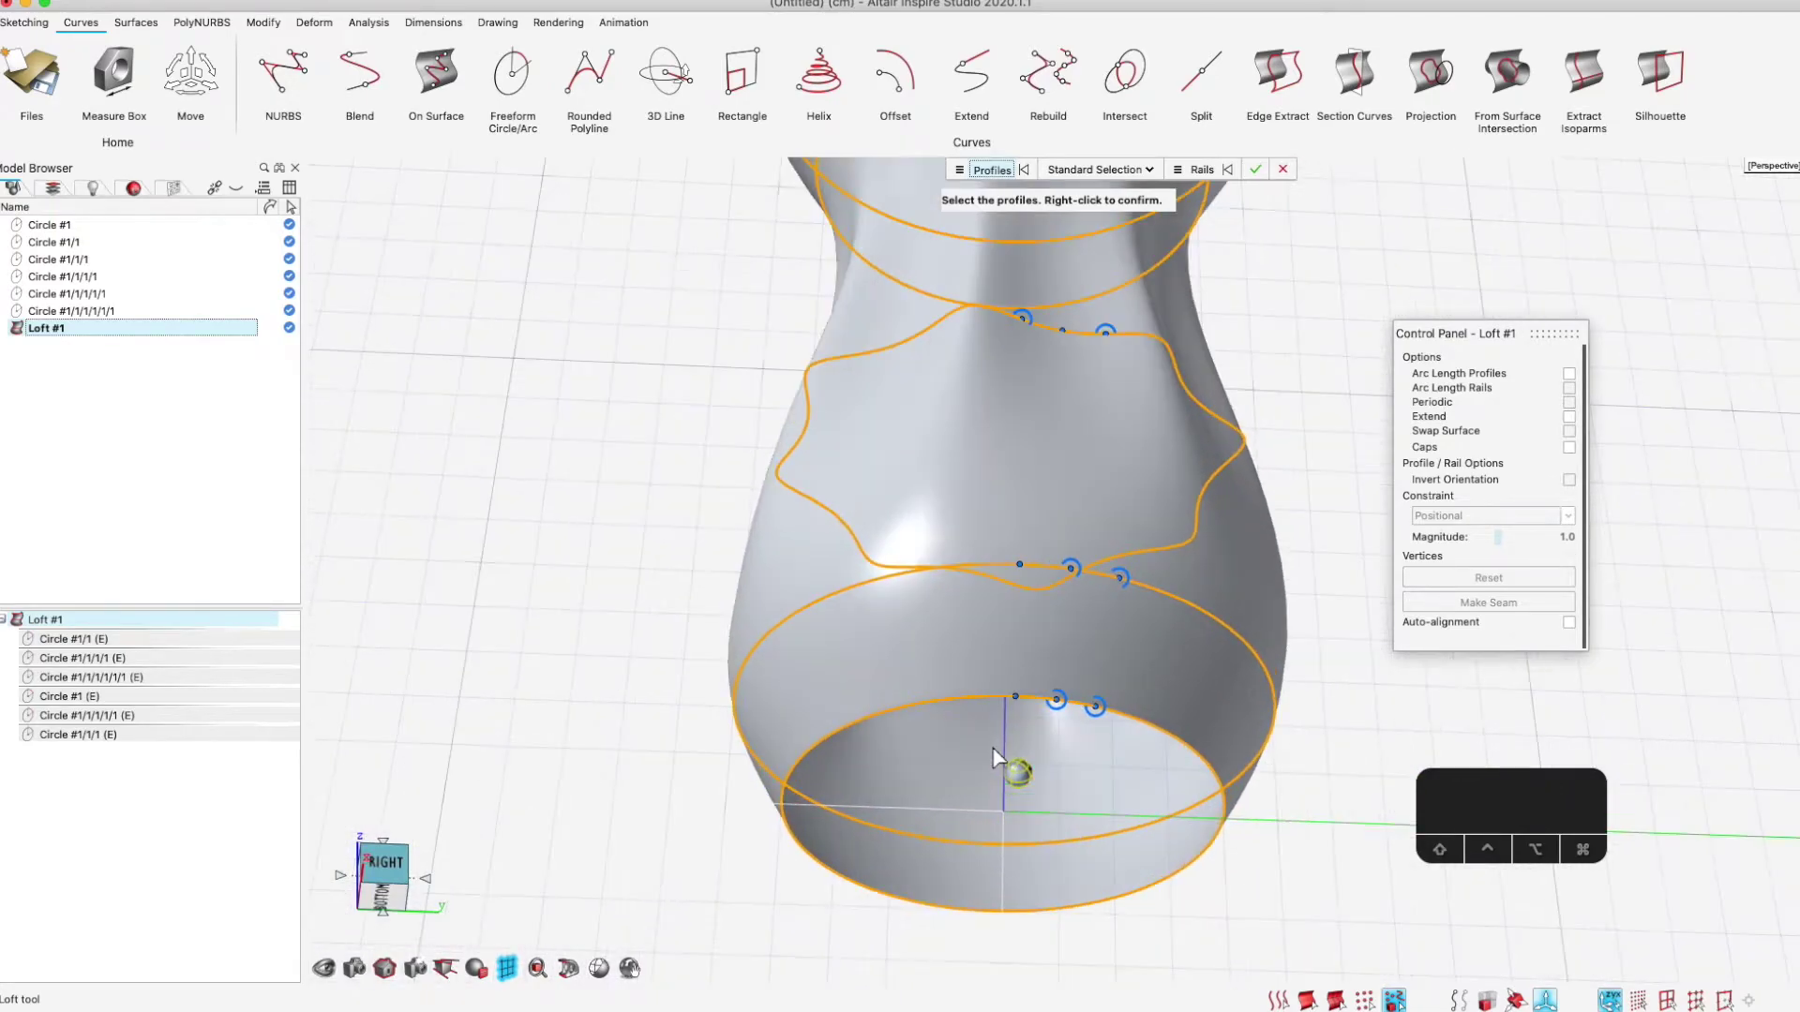
right_click(1350, 686)
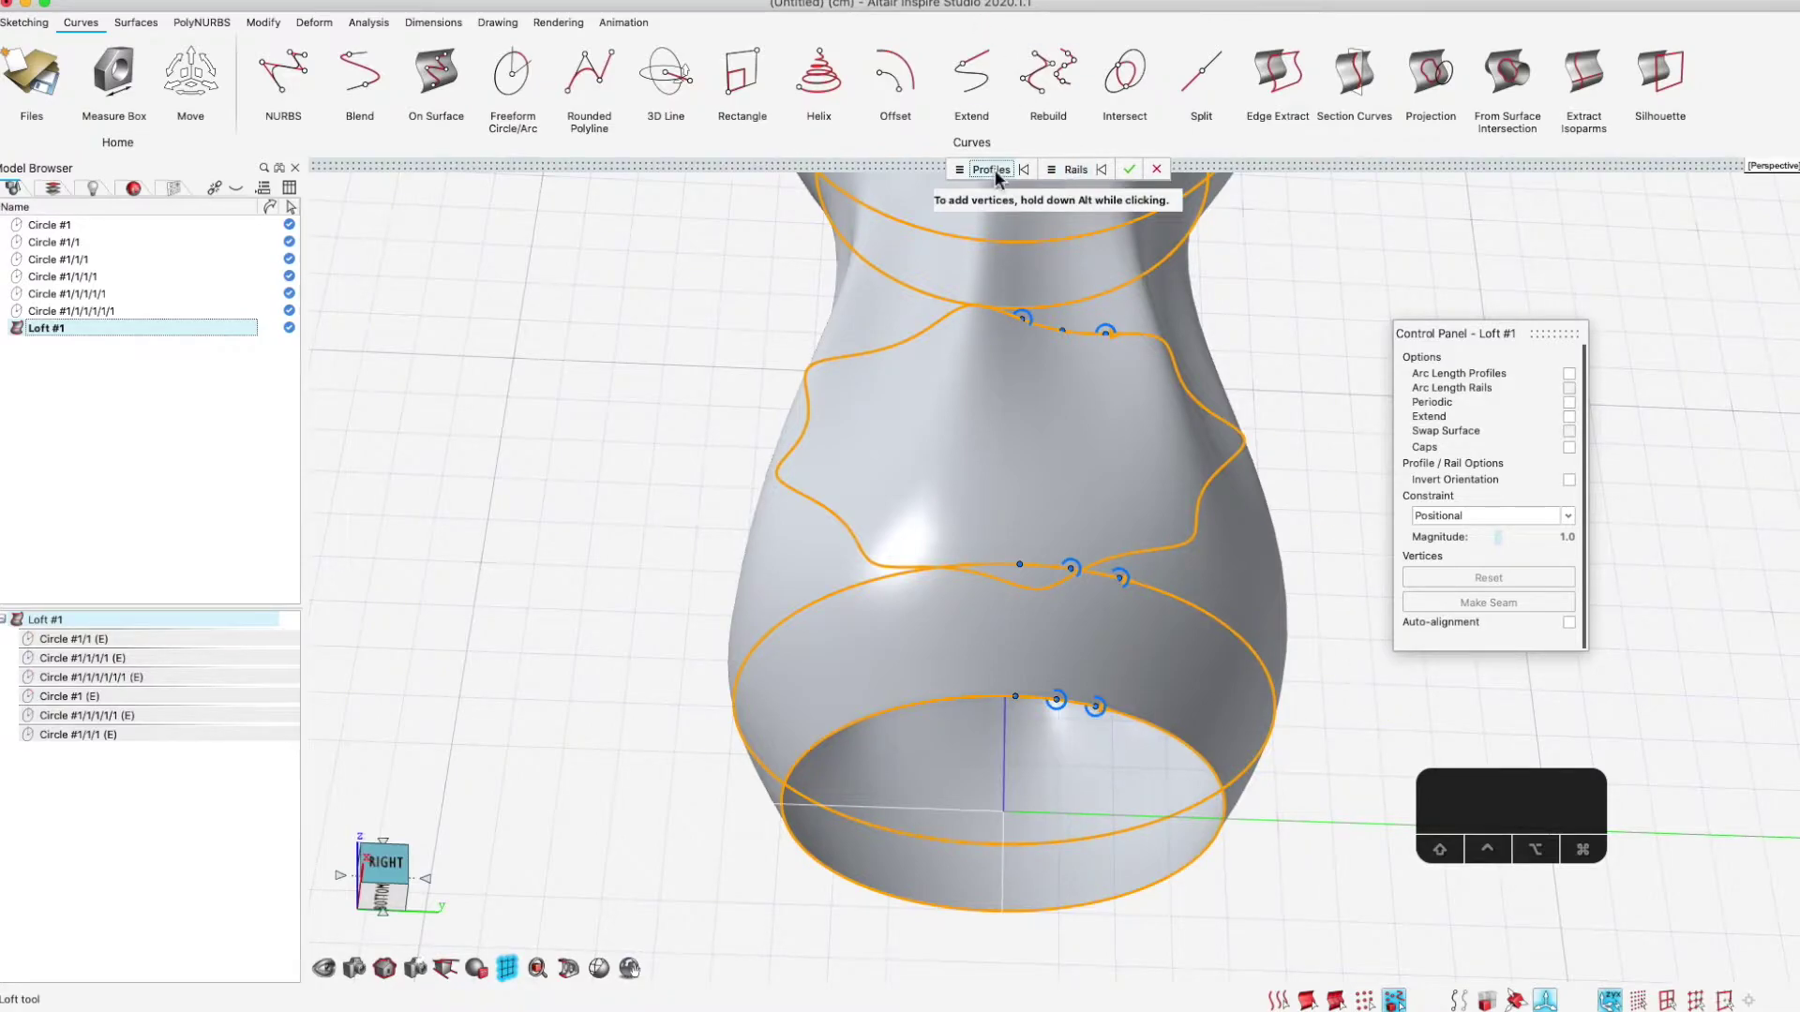
right_click(1292, 225)
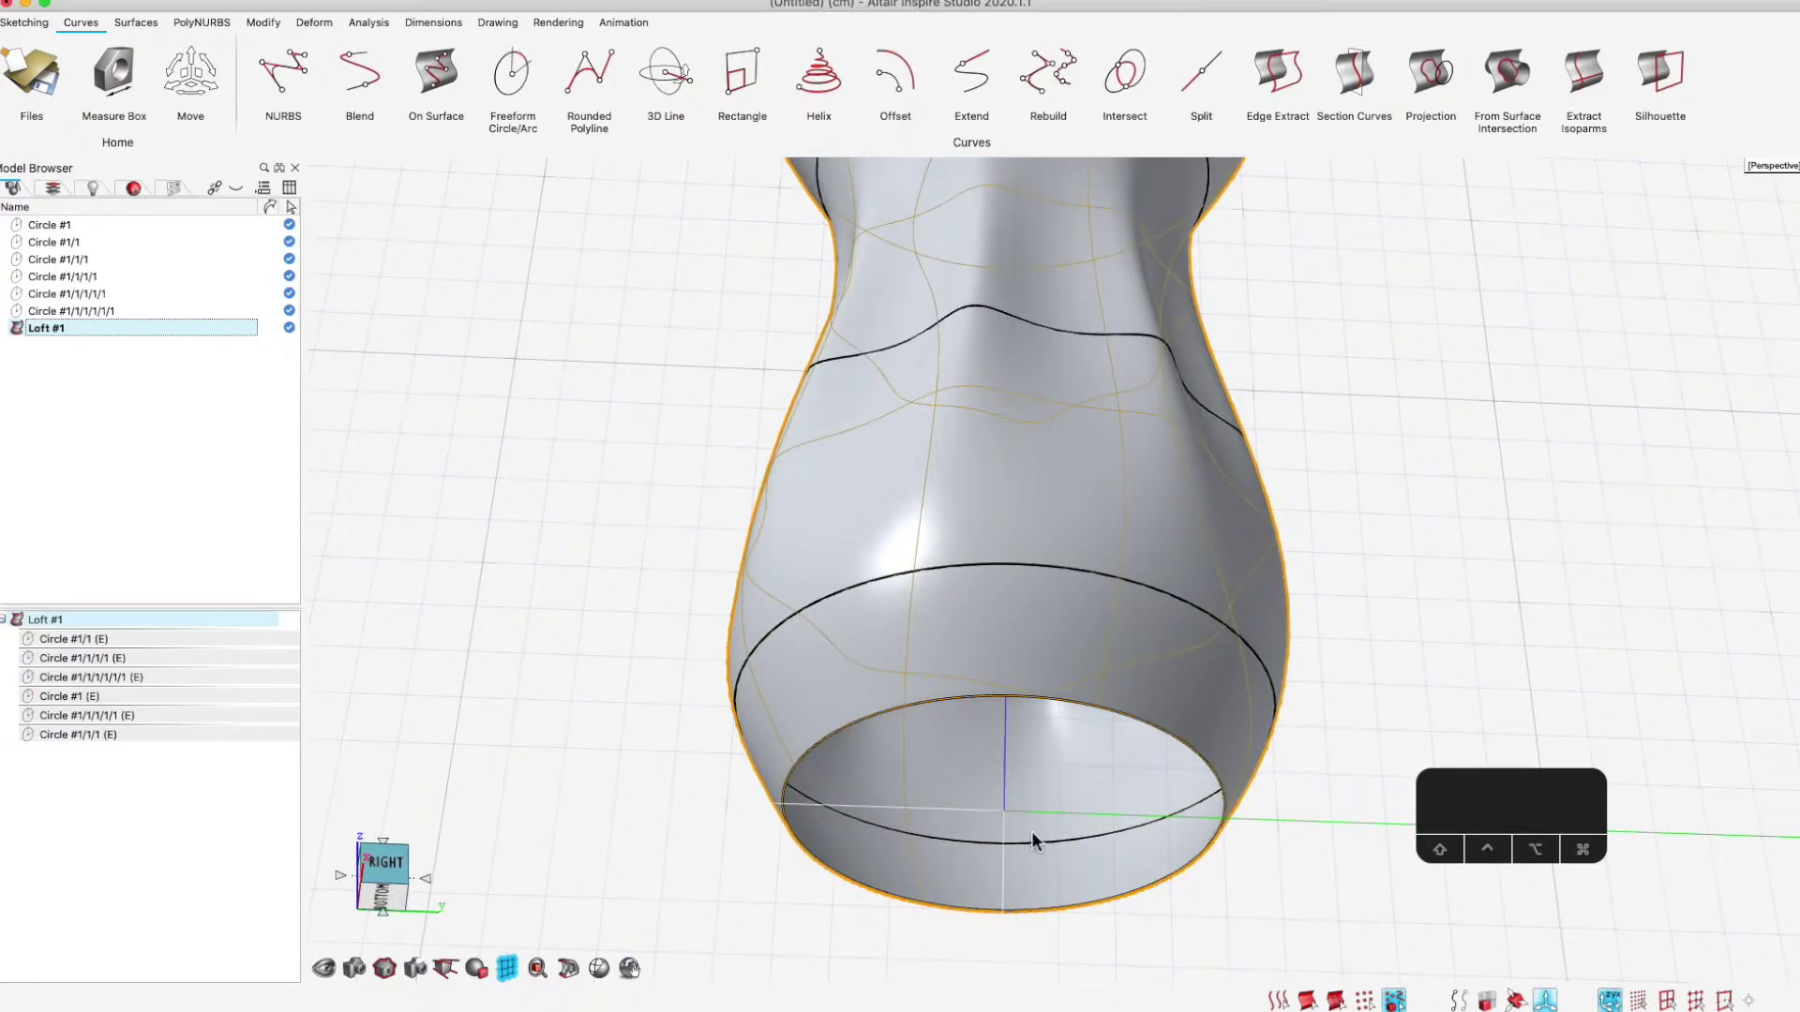
Duplicate the base circle in place at the bottle's open bottom
click(1065, 921)
scroll(987, 902, up, 5)
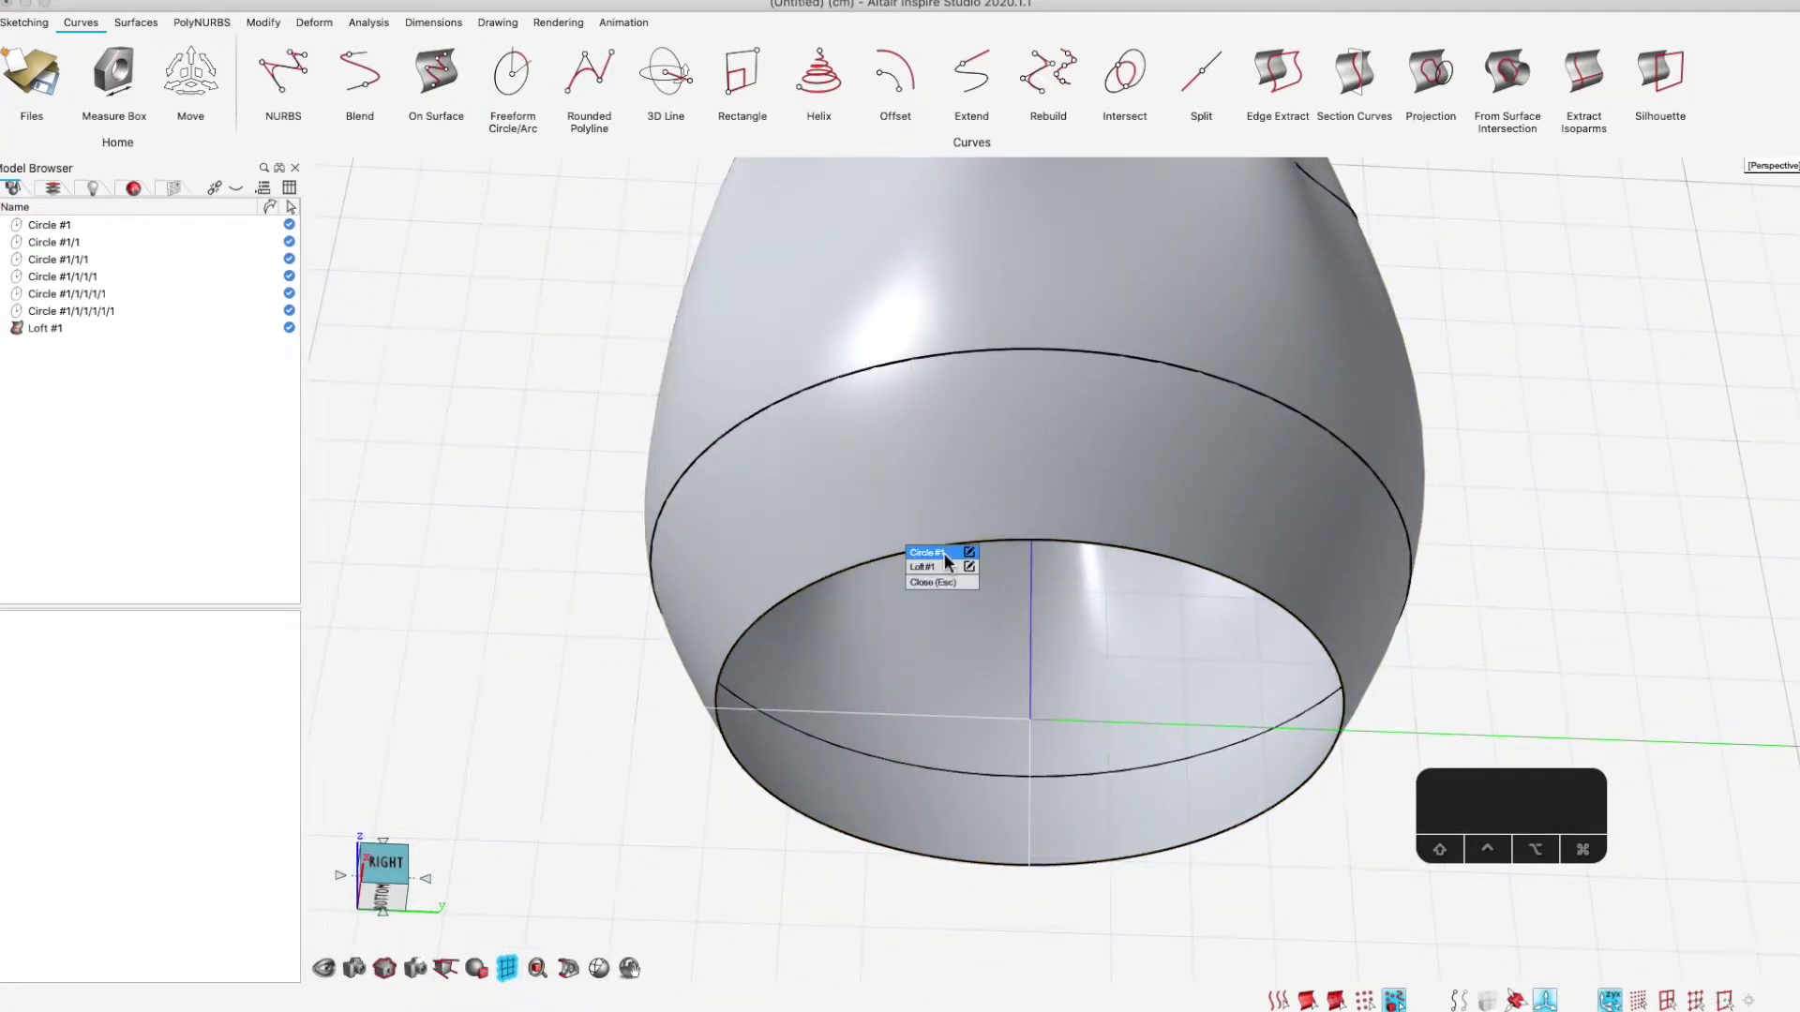
click(935, 543)
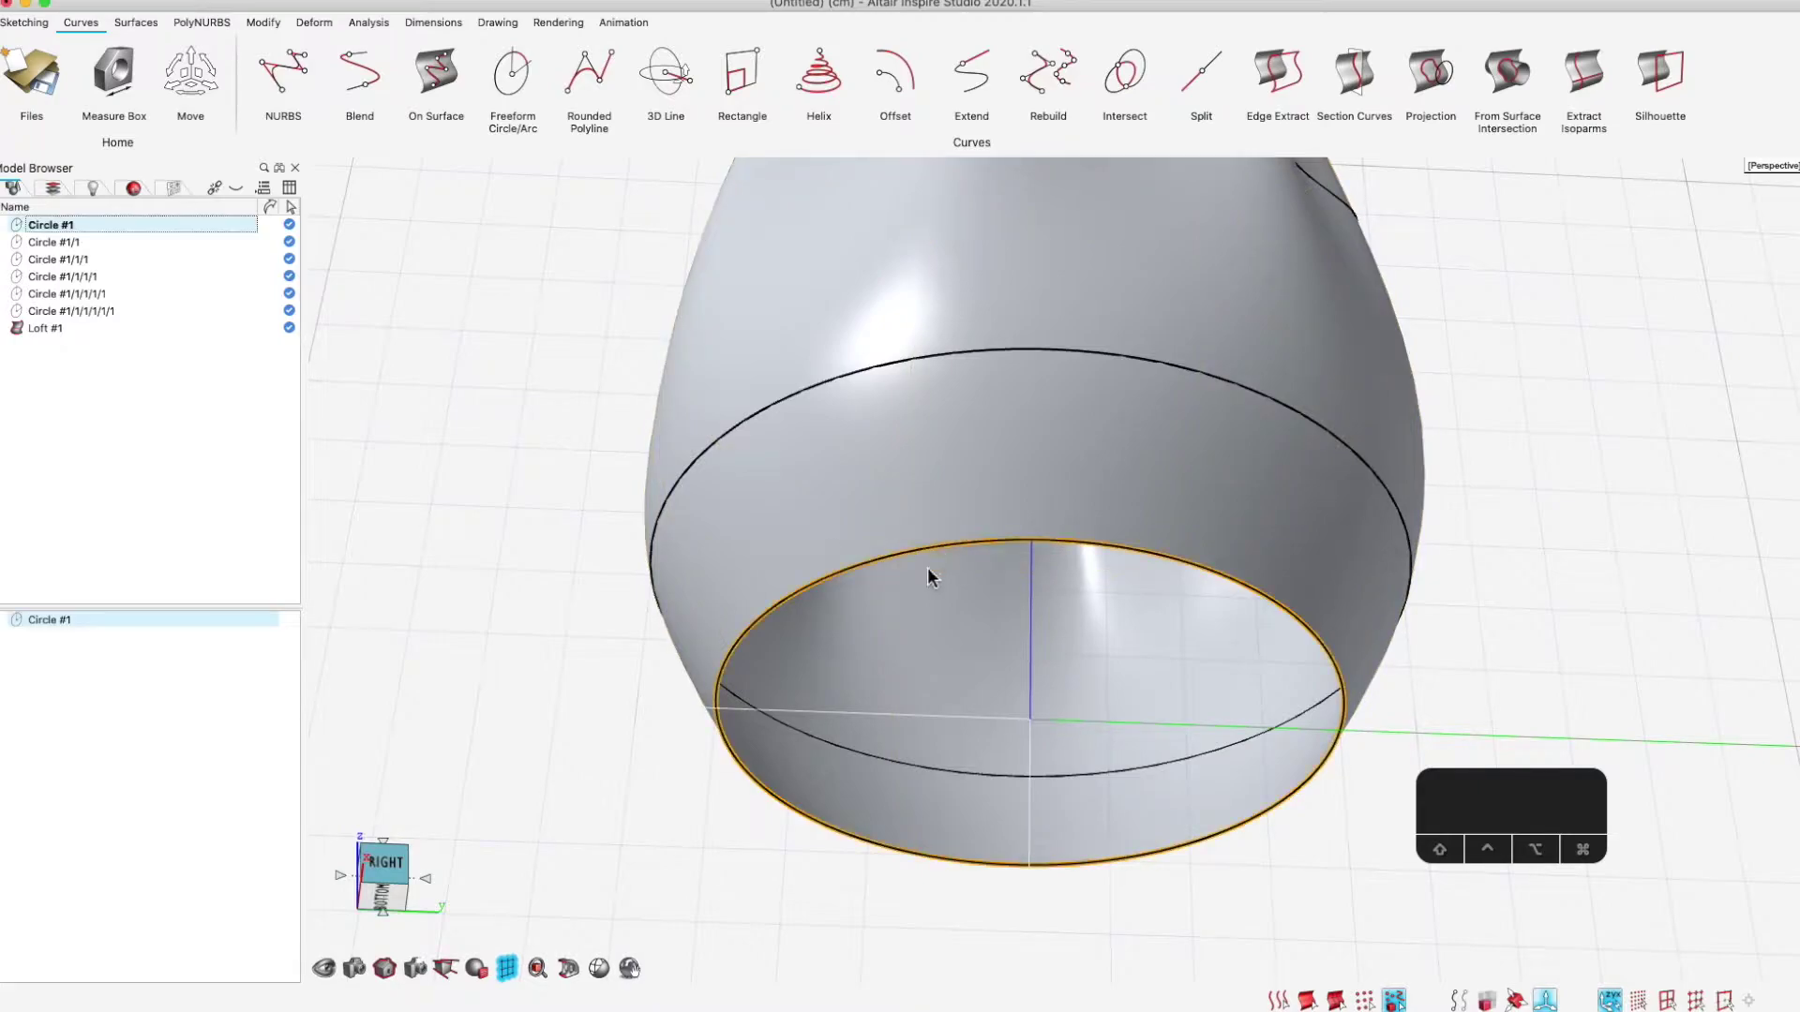
key(super+c)
key(super+v)
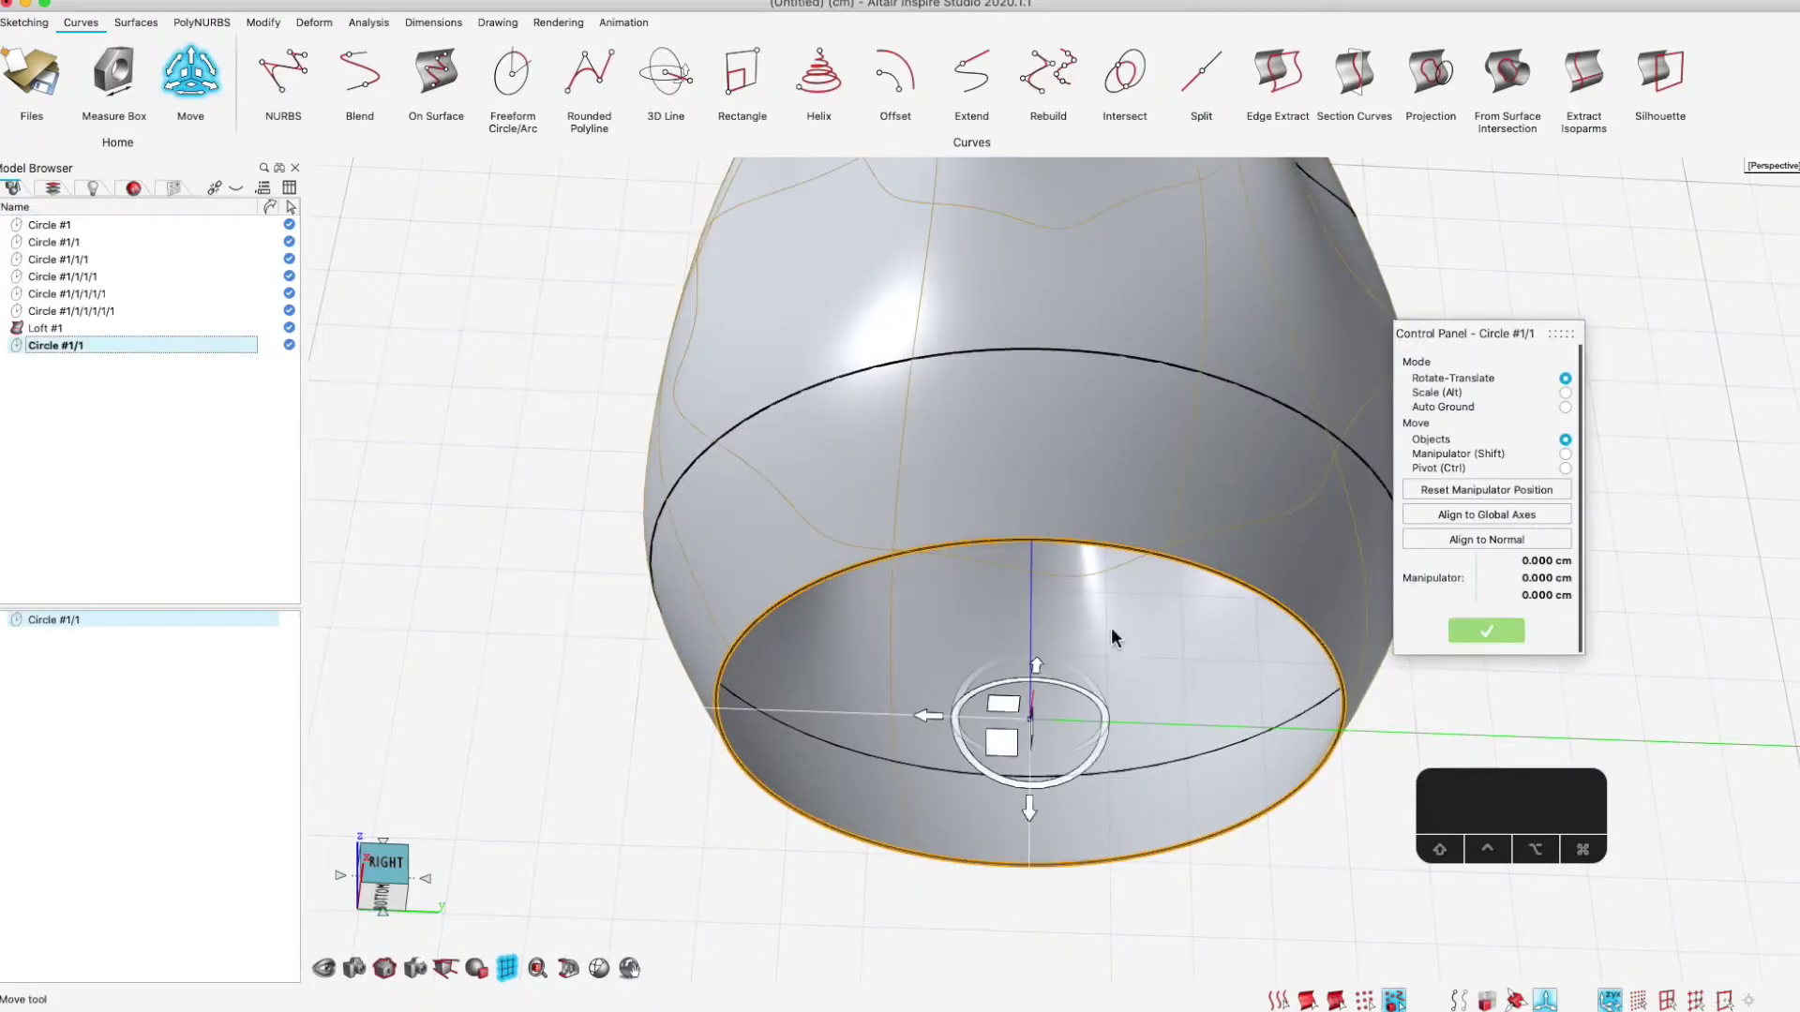
right_drag(1196, 656, 1194, 763)
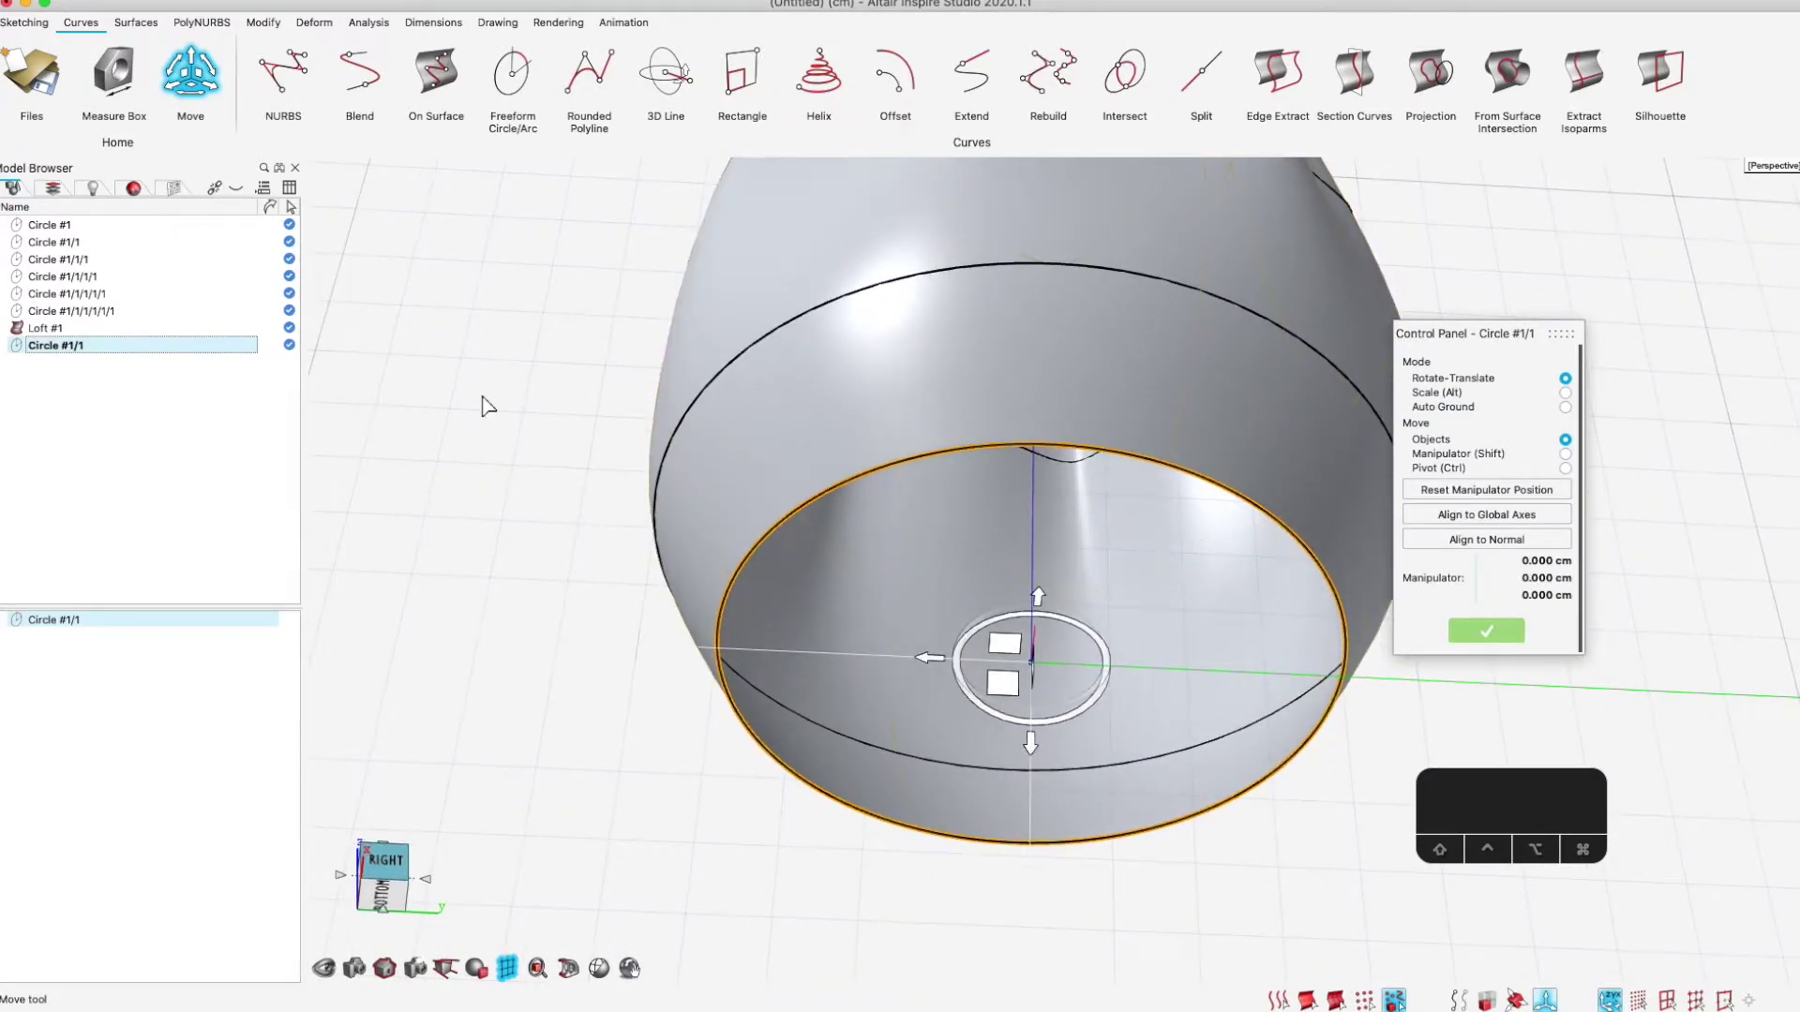
right_drag(481, 403, 413, 394)
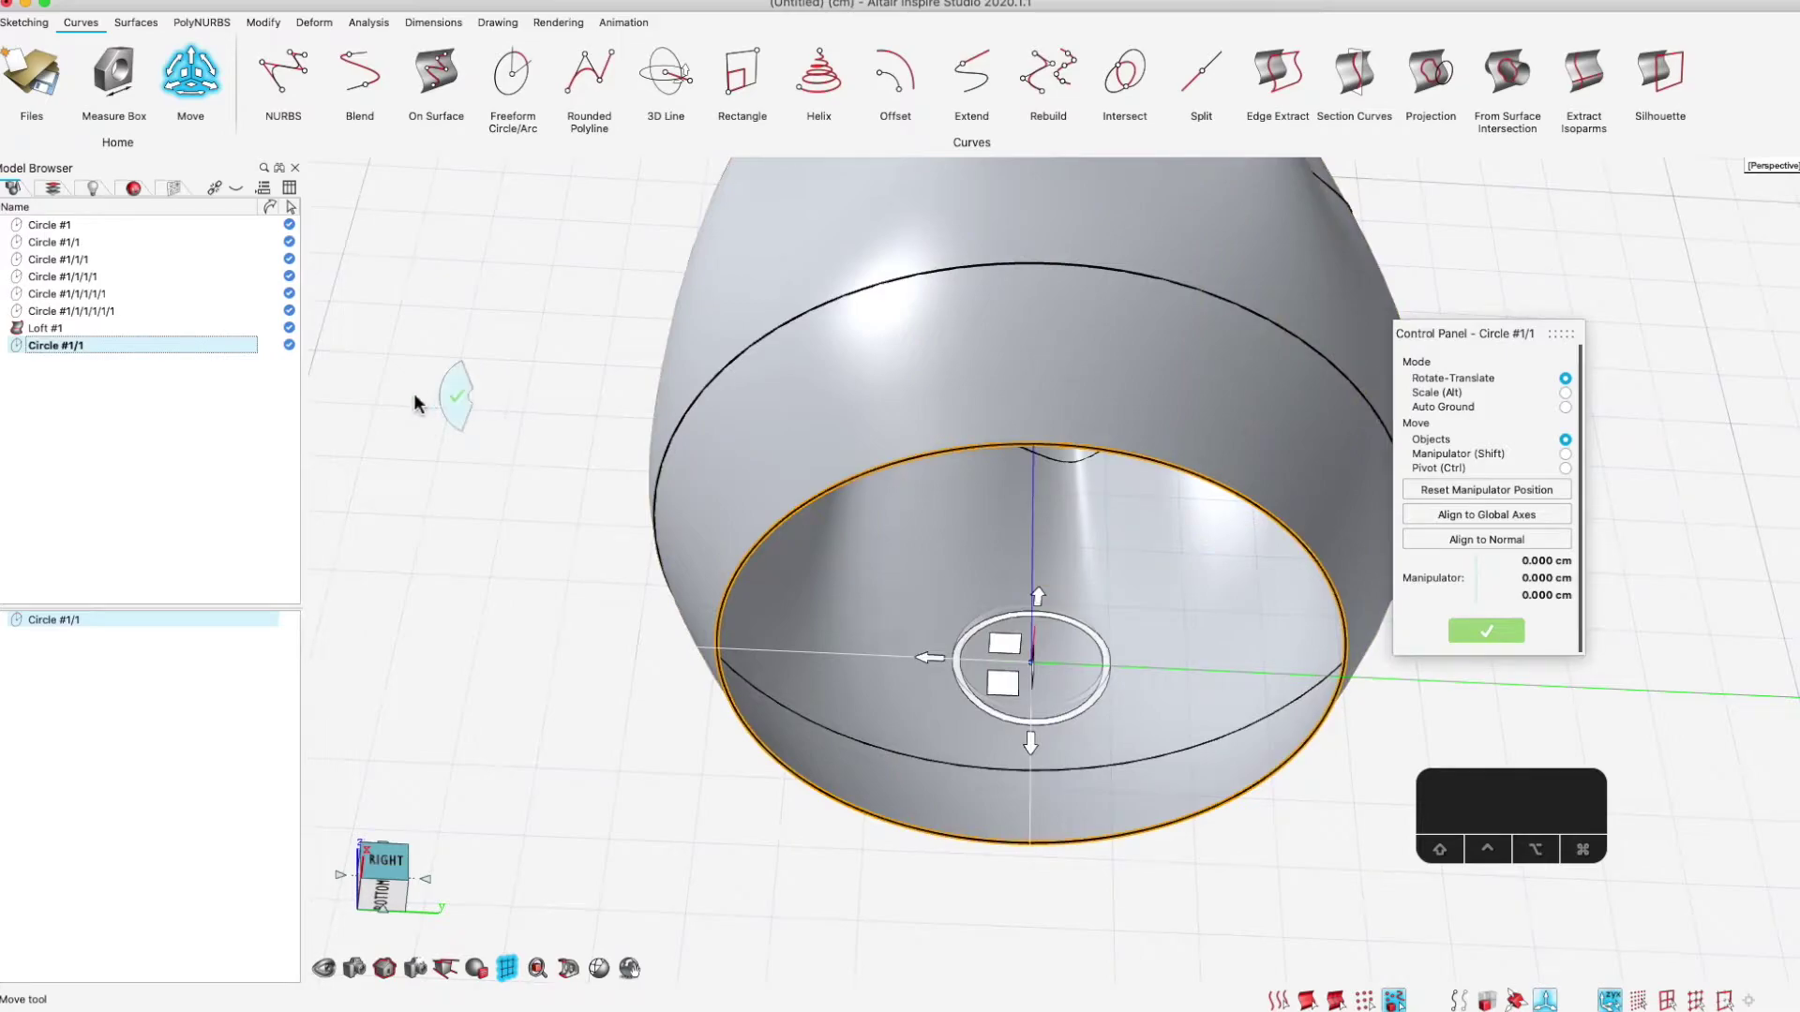
Set the diameter of the duplicated base circle to 4.5 cm
double_click(187, 350)
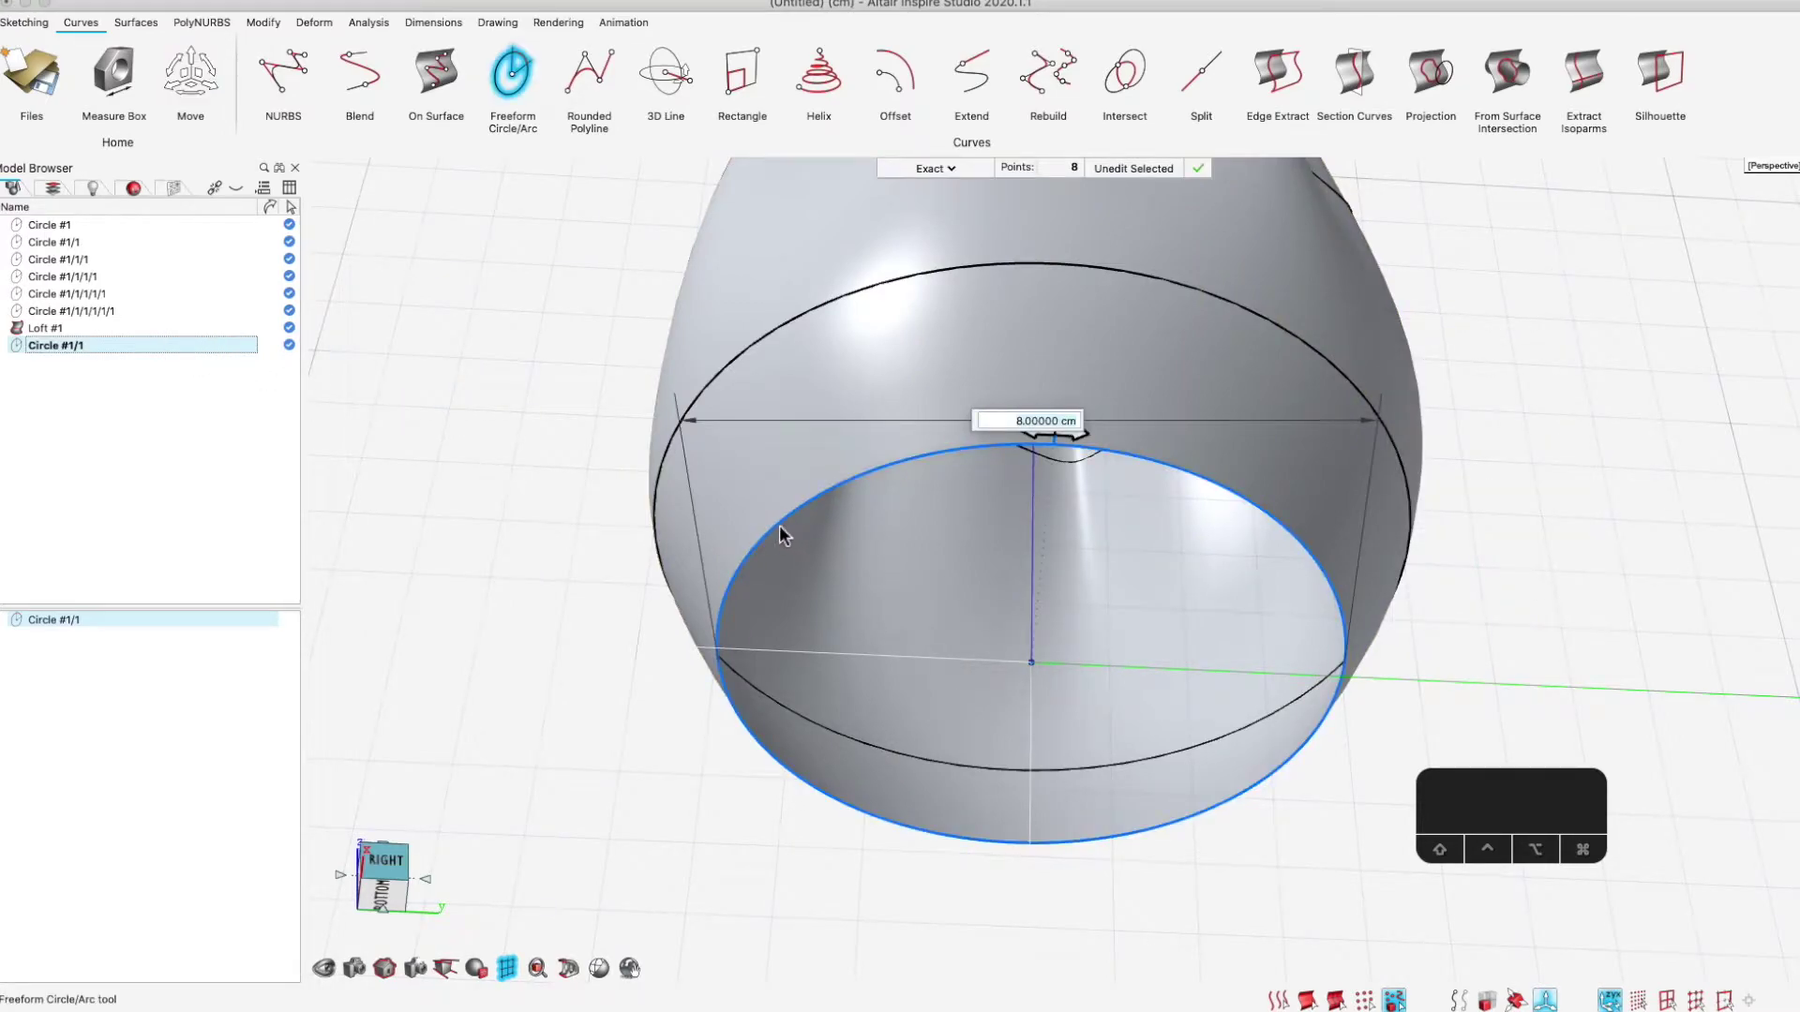
drag(807, 515, 914, 576)
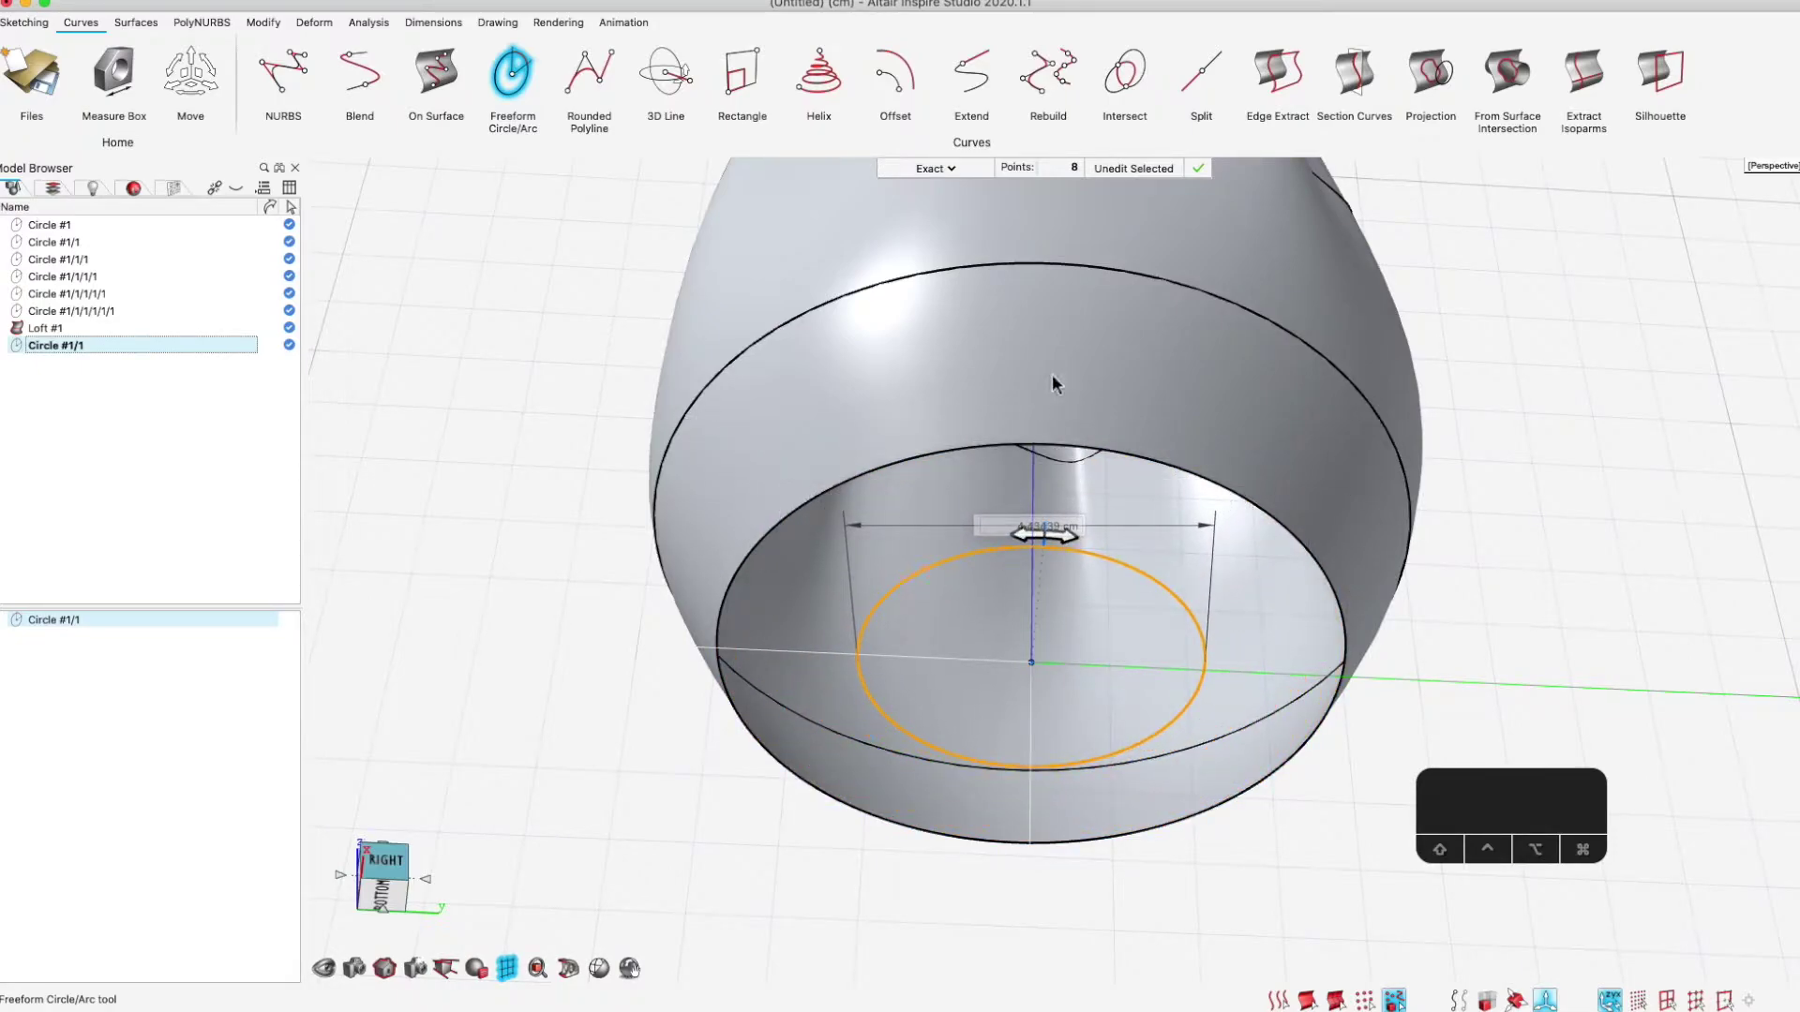
click(1144, 539)
text(4.5)
key(Return)
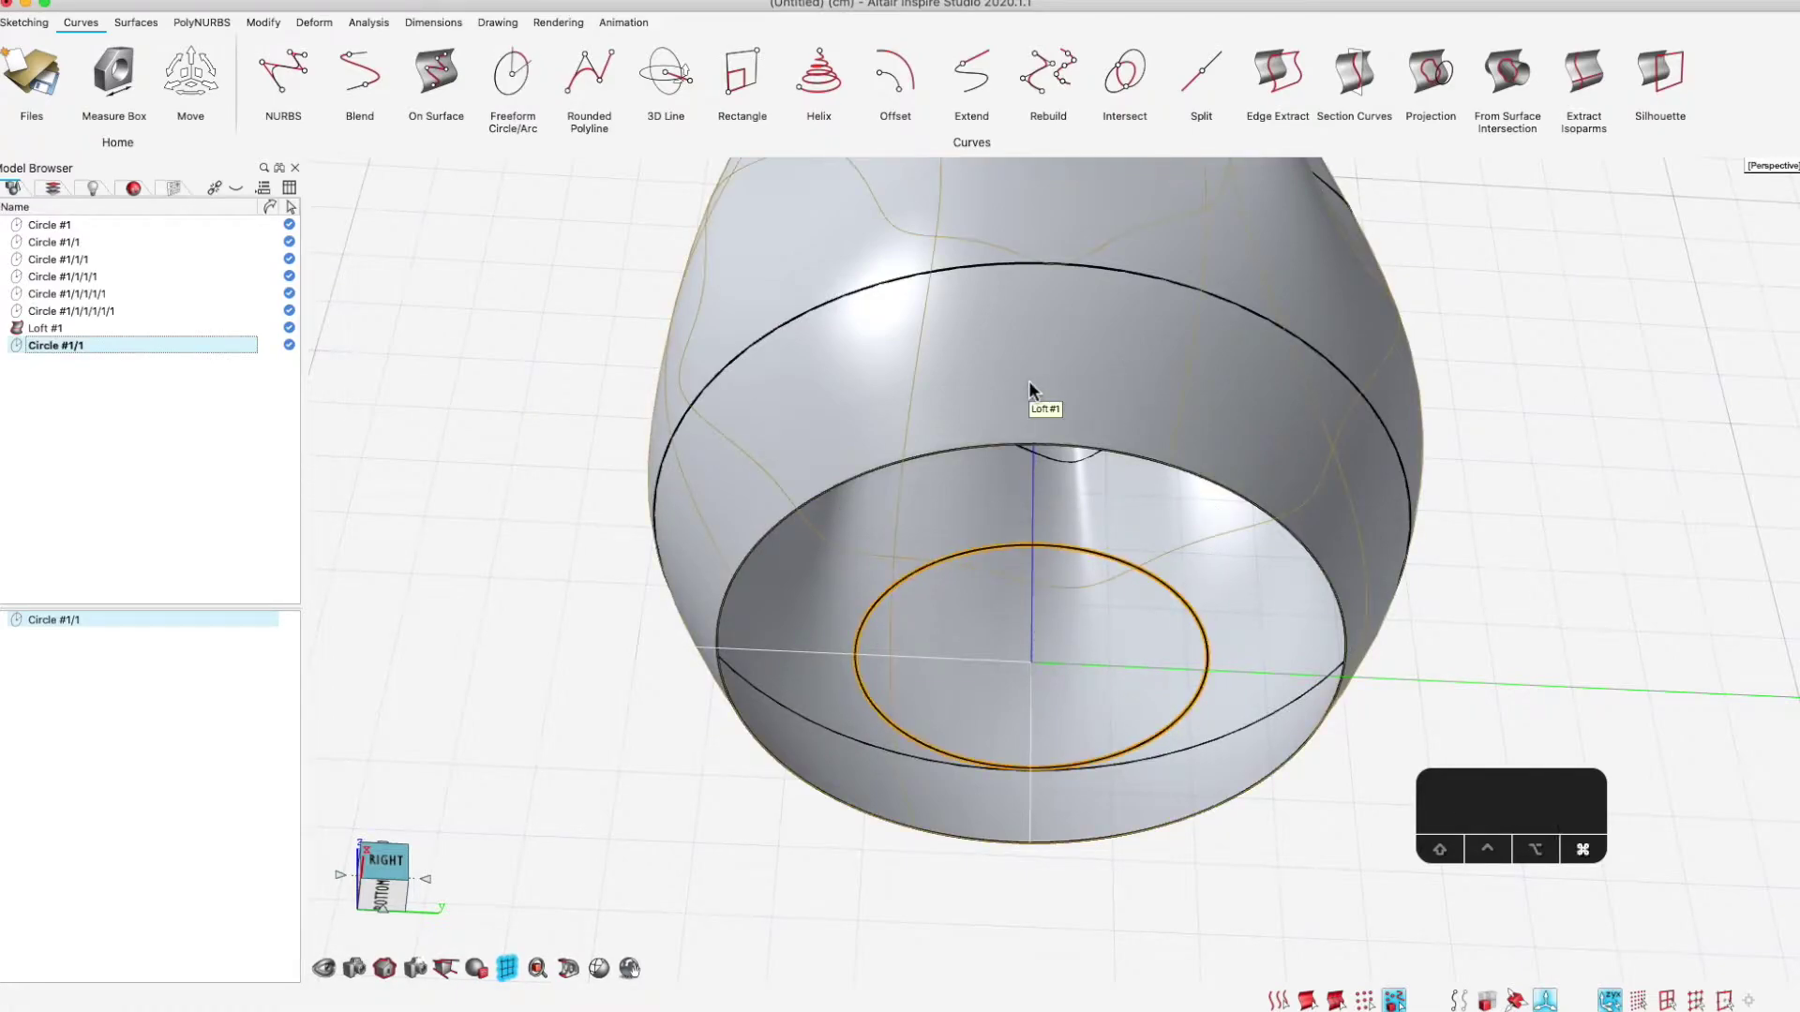
Duplicate the 4.5 cm circle and move the copy 1 cm up into the bottle with a Z offset of -1 cm
key(super+c)
key(super+v)
key(m)
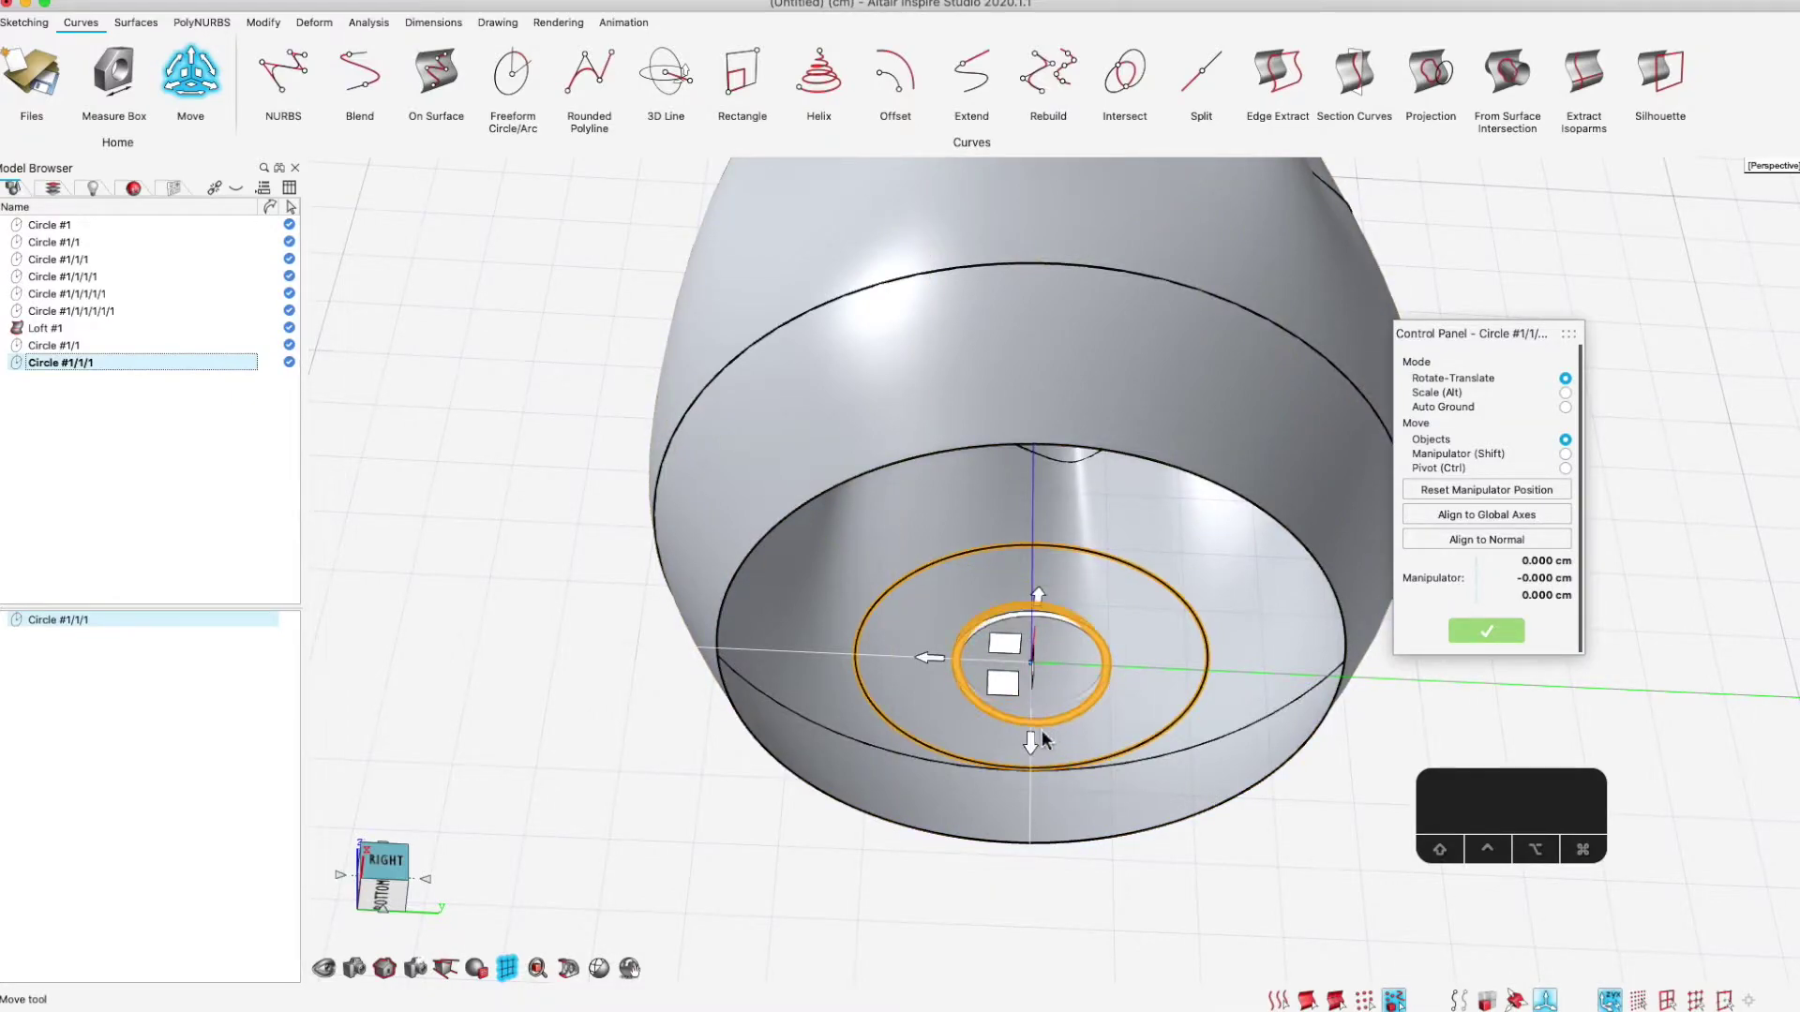
drag(1030, 745, 1040, 681)
text(-1)
key(Return)
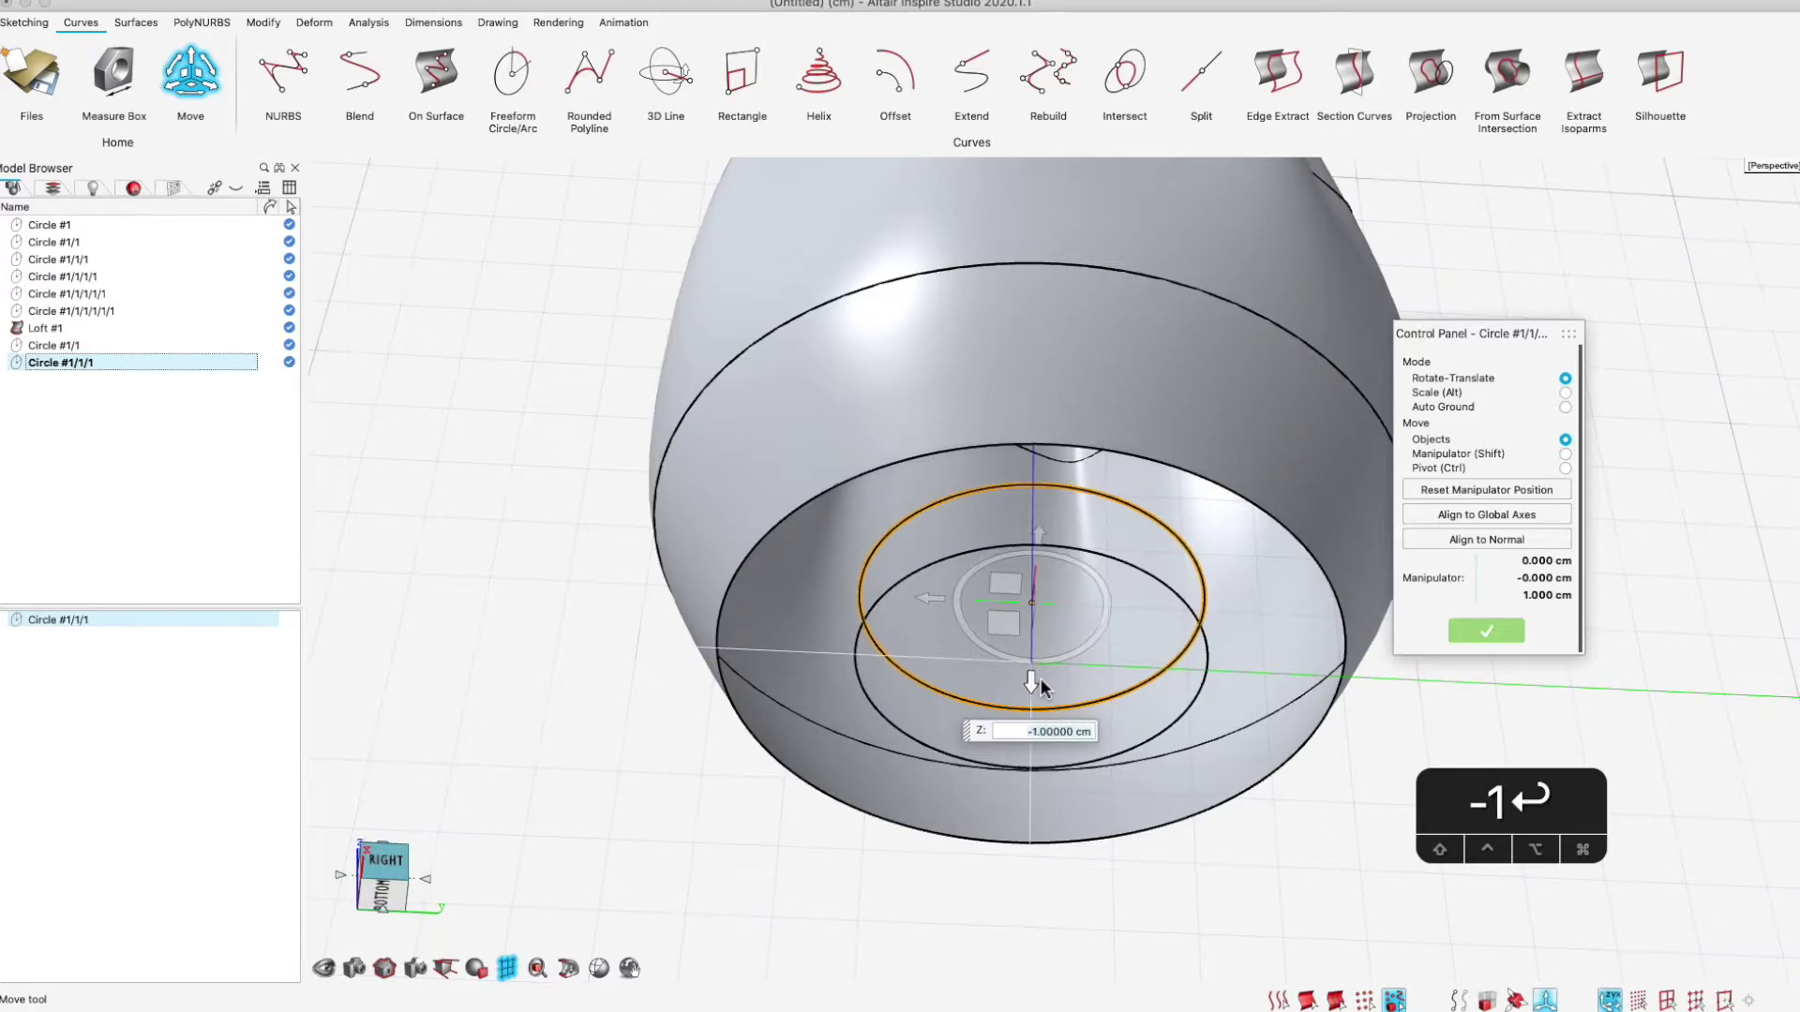
Set the diameter of the raised inner circle to 2 cm
right_click(1074, 622)
double_click(1142, 516)
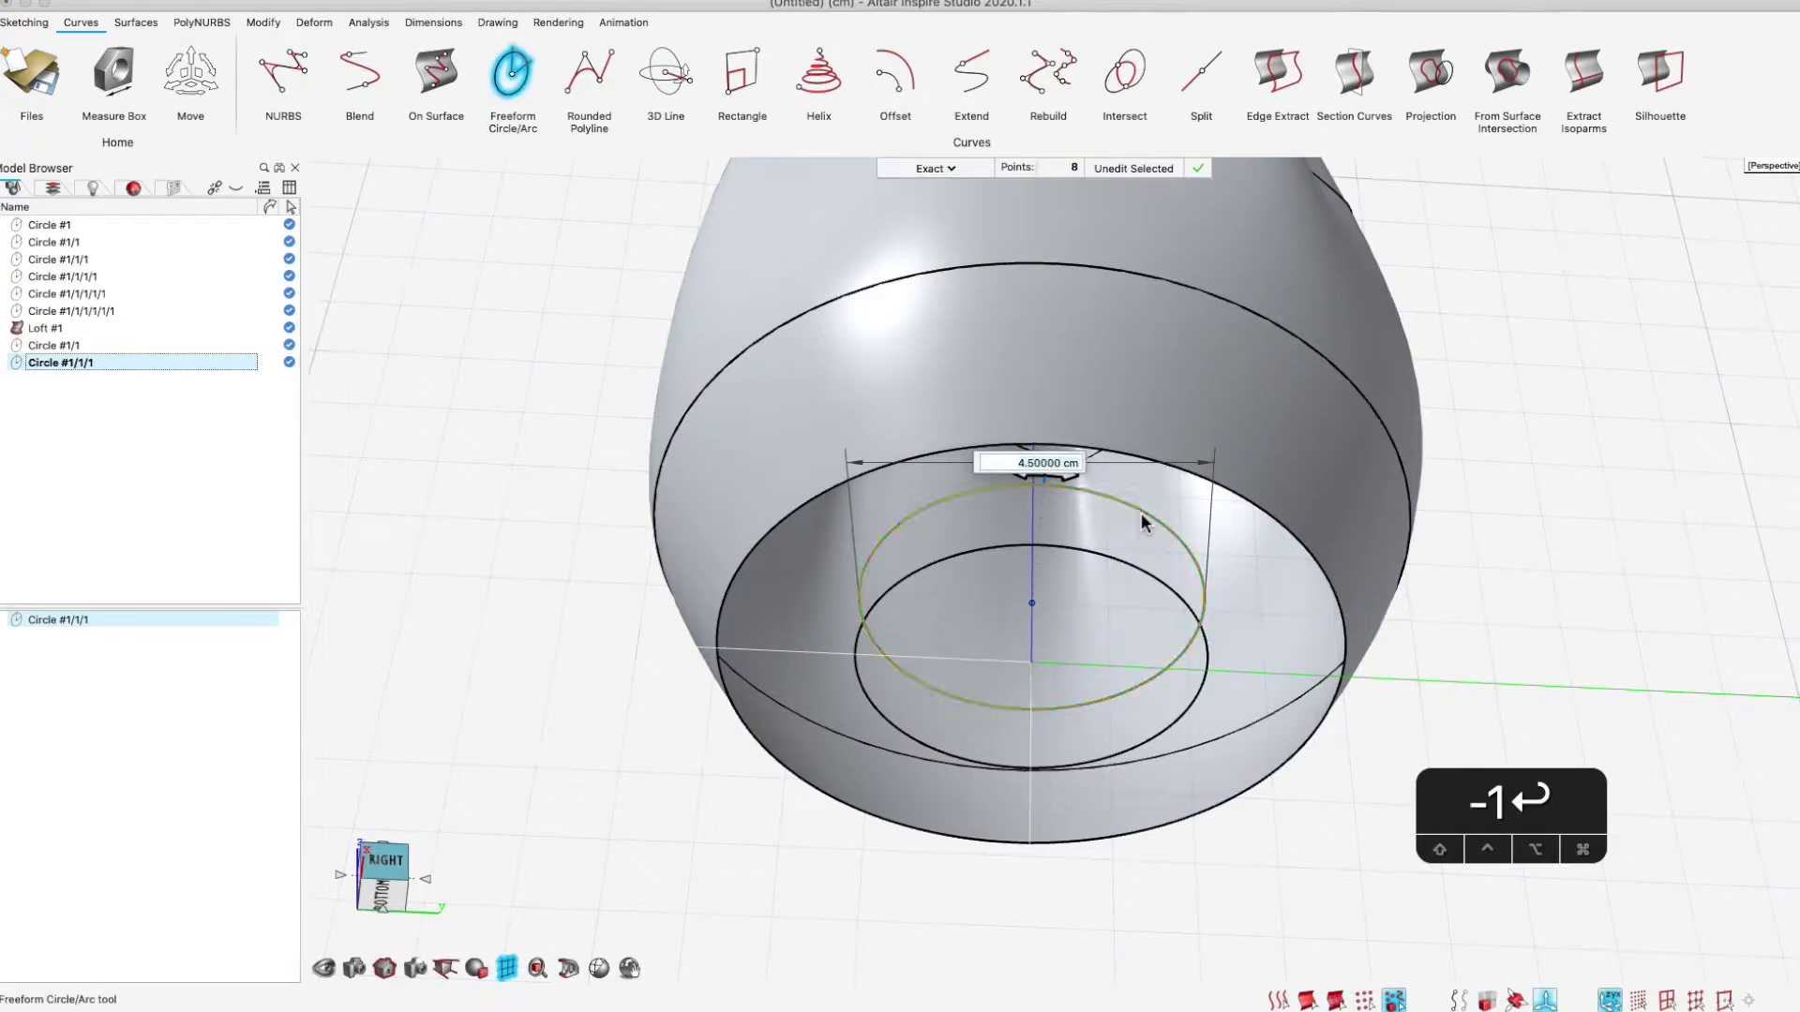
text(2)
key(Return)
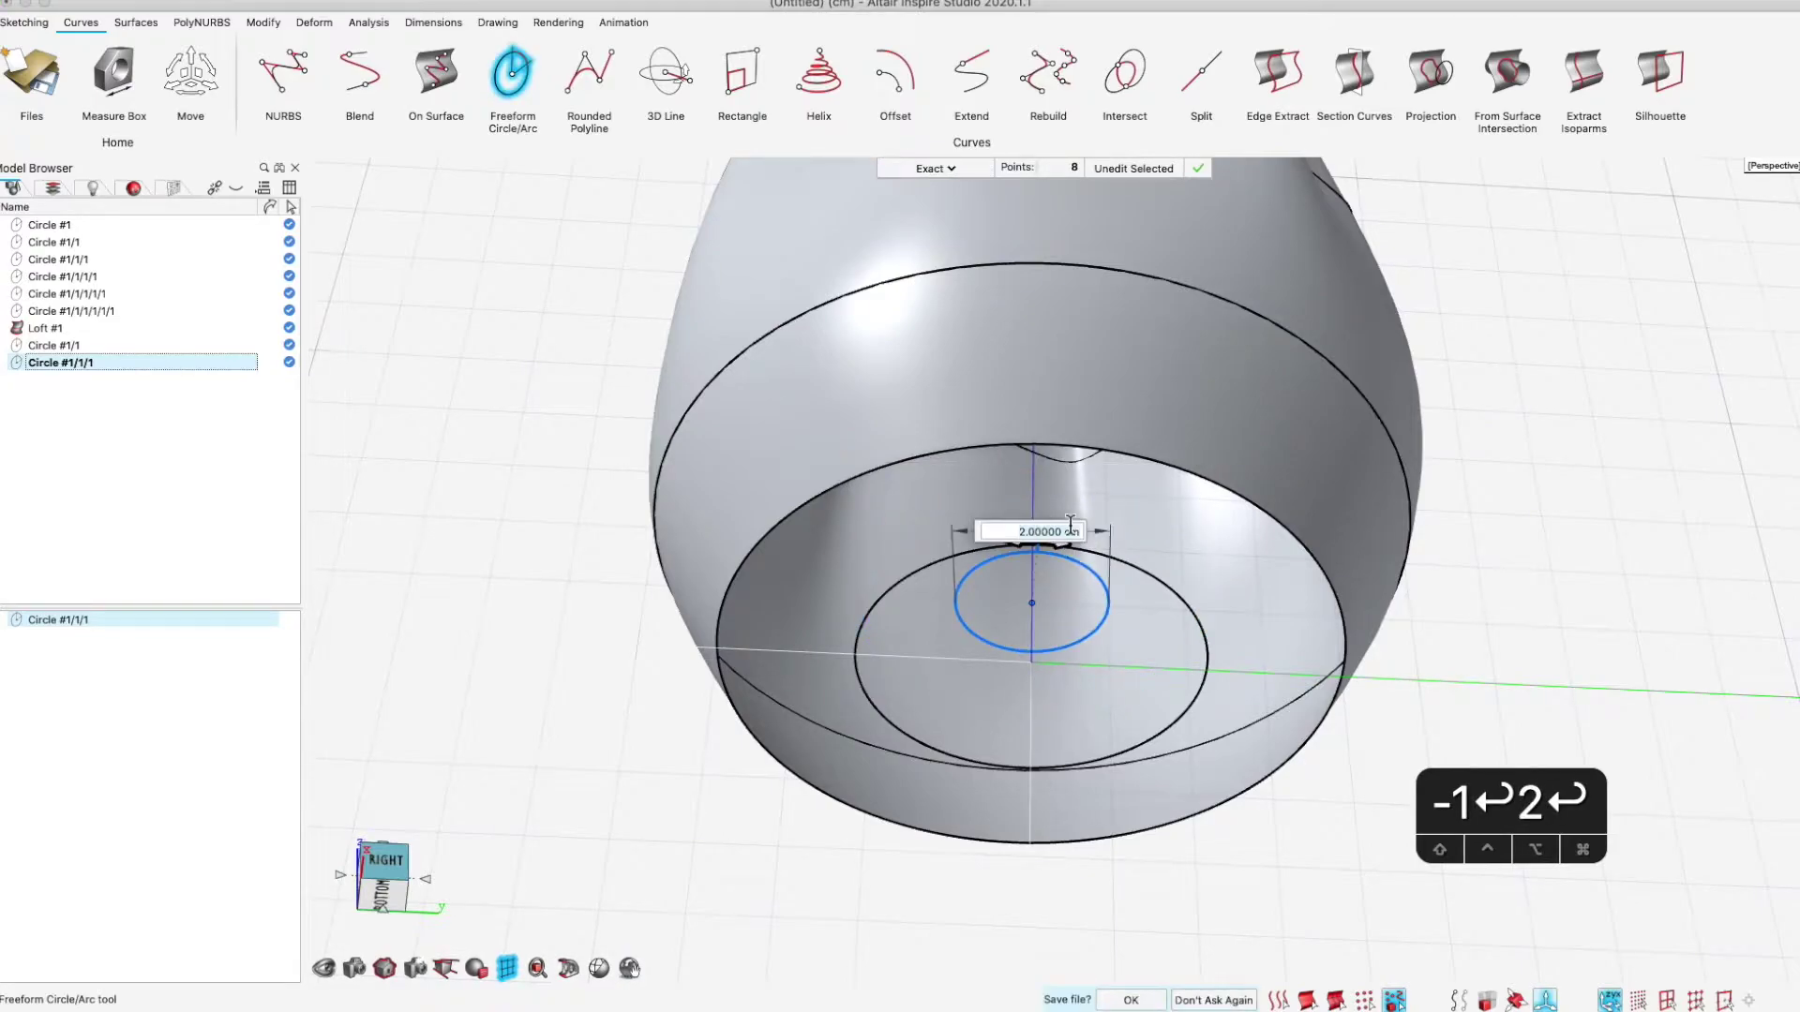
right_click(939, 662)
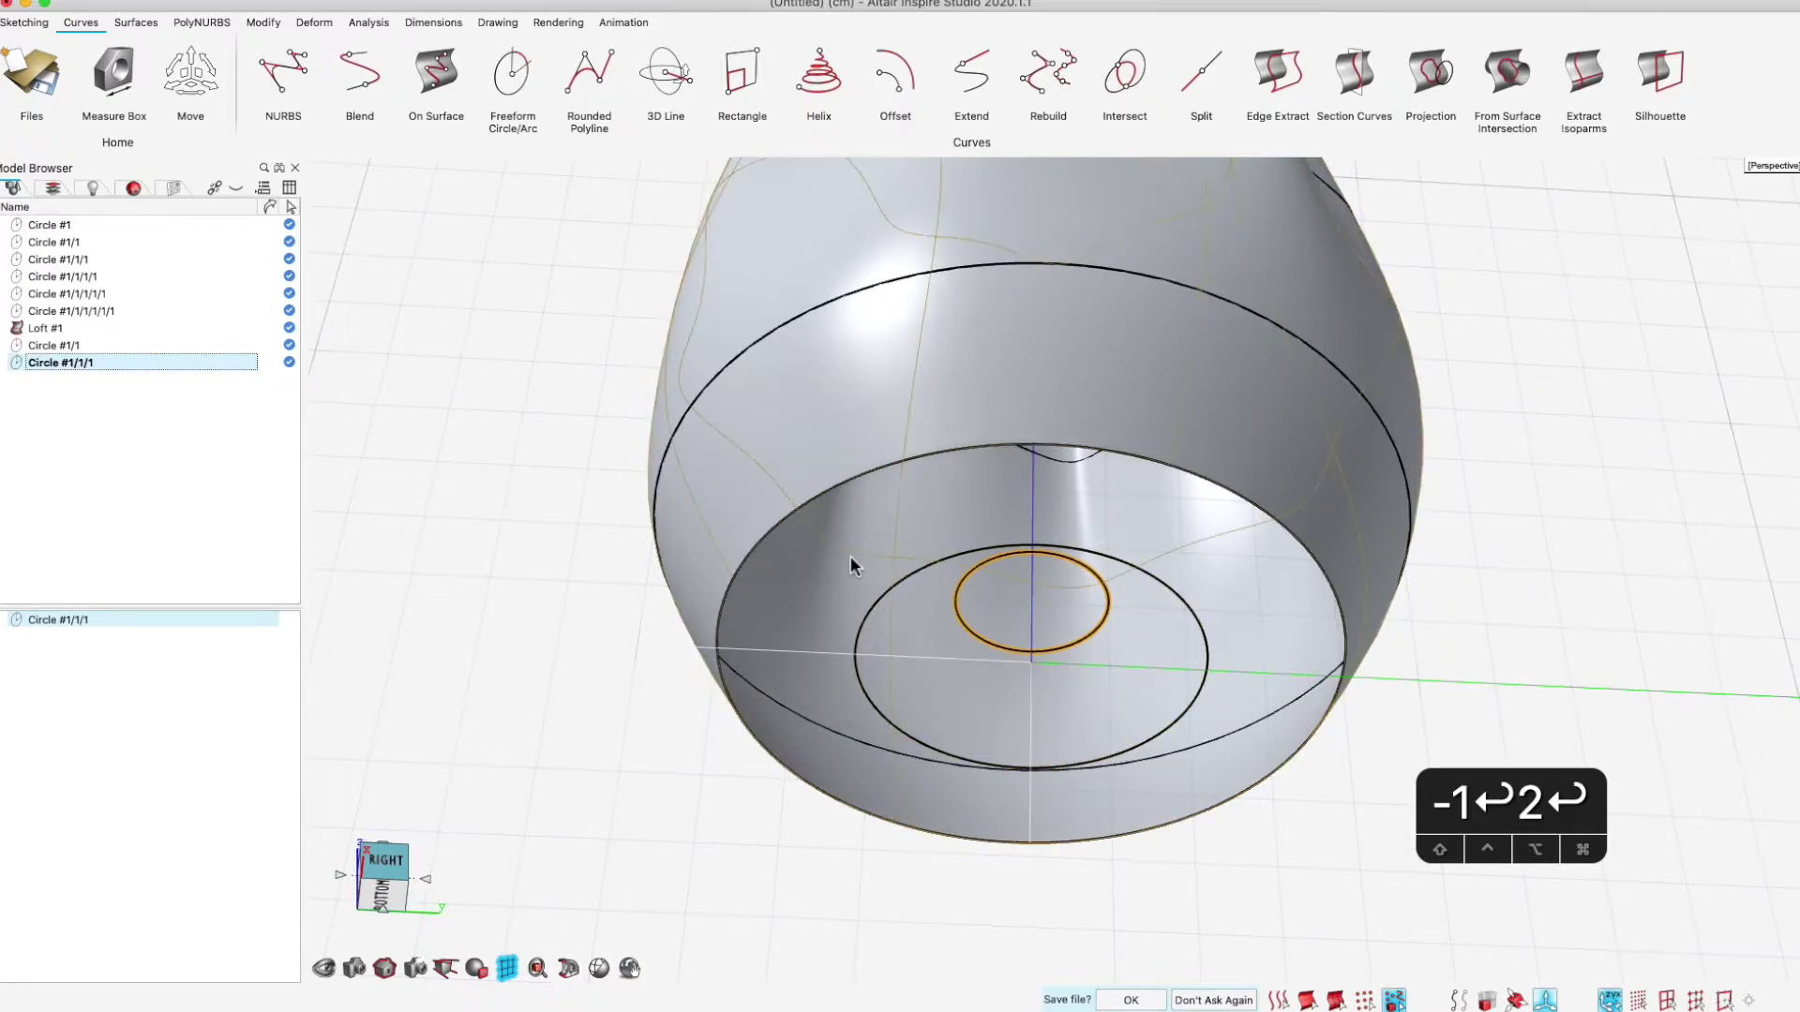
Loft a bottom surface from the 2 cm circle through the 4.5 cm circle to the body's lower edge, without rails
scroll(919, 603, up, 5)
scroll(1004, 631, down, 3)
scroll(1013, 635, up, 1)
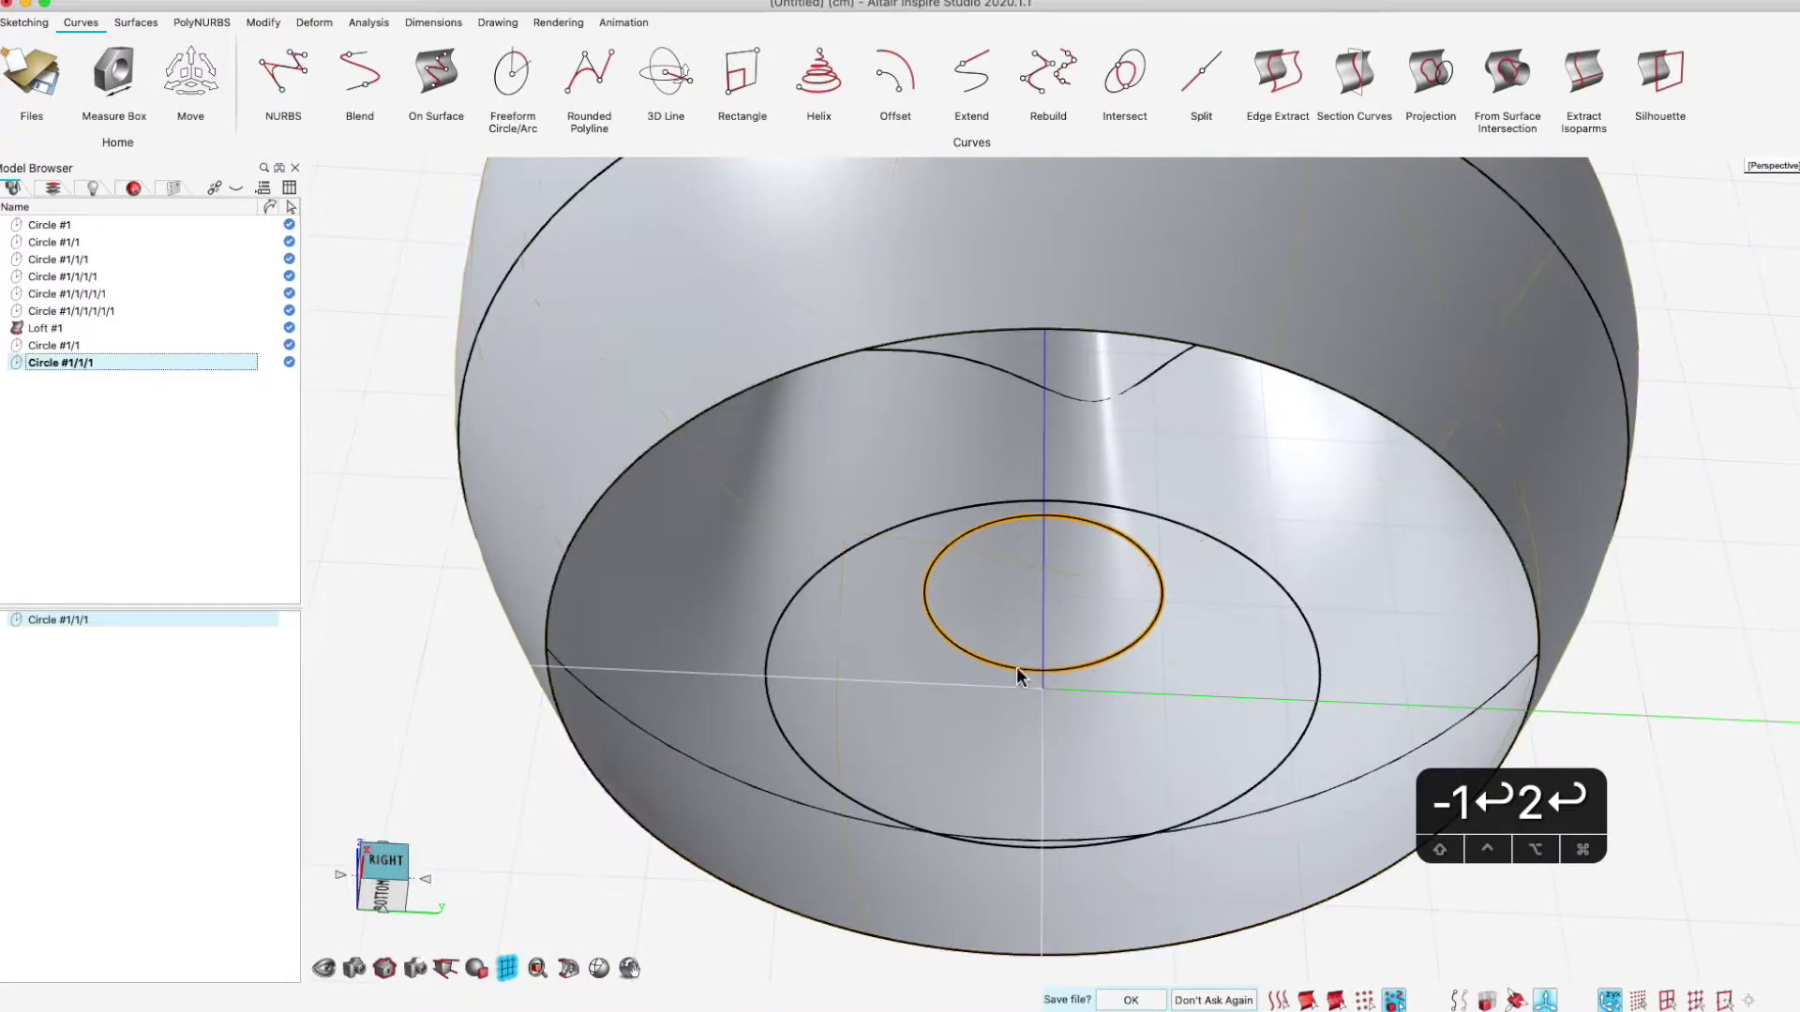
click(460, 600)
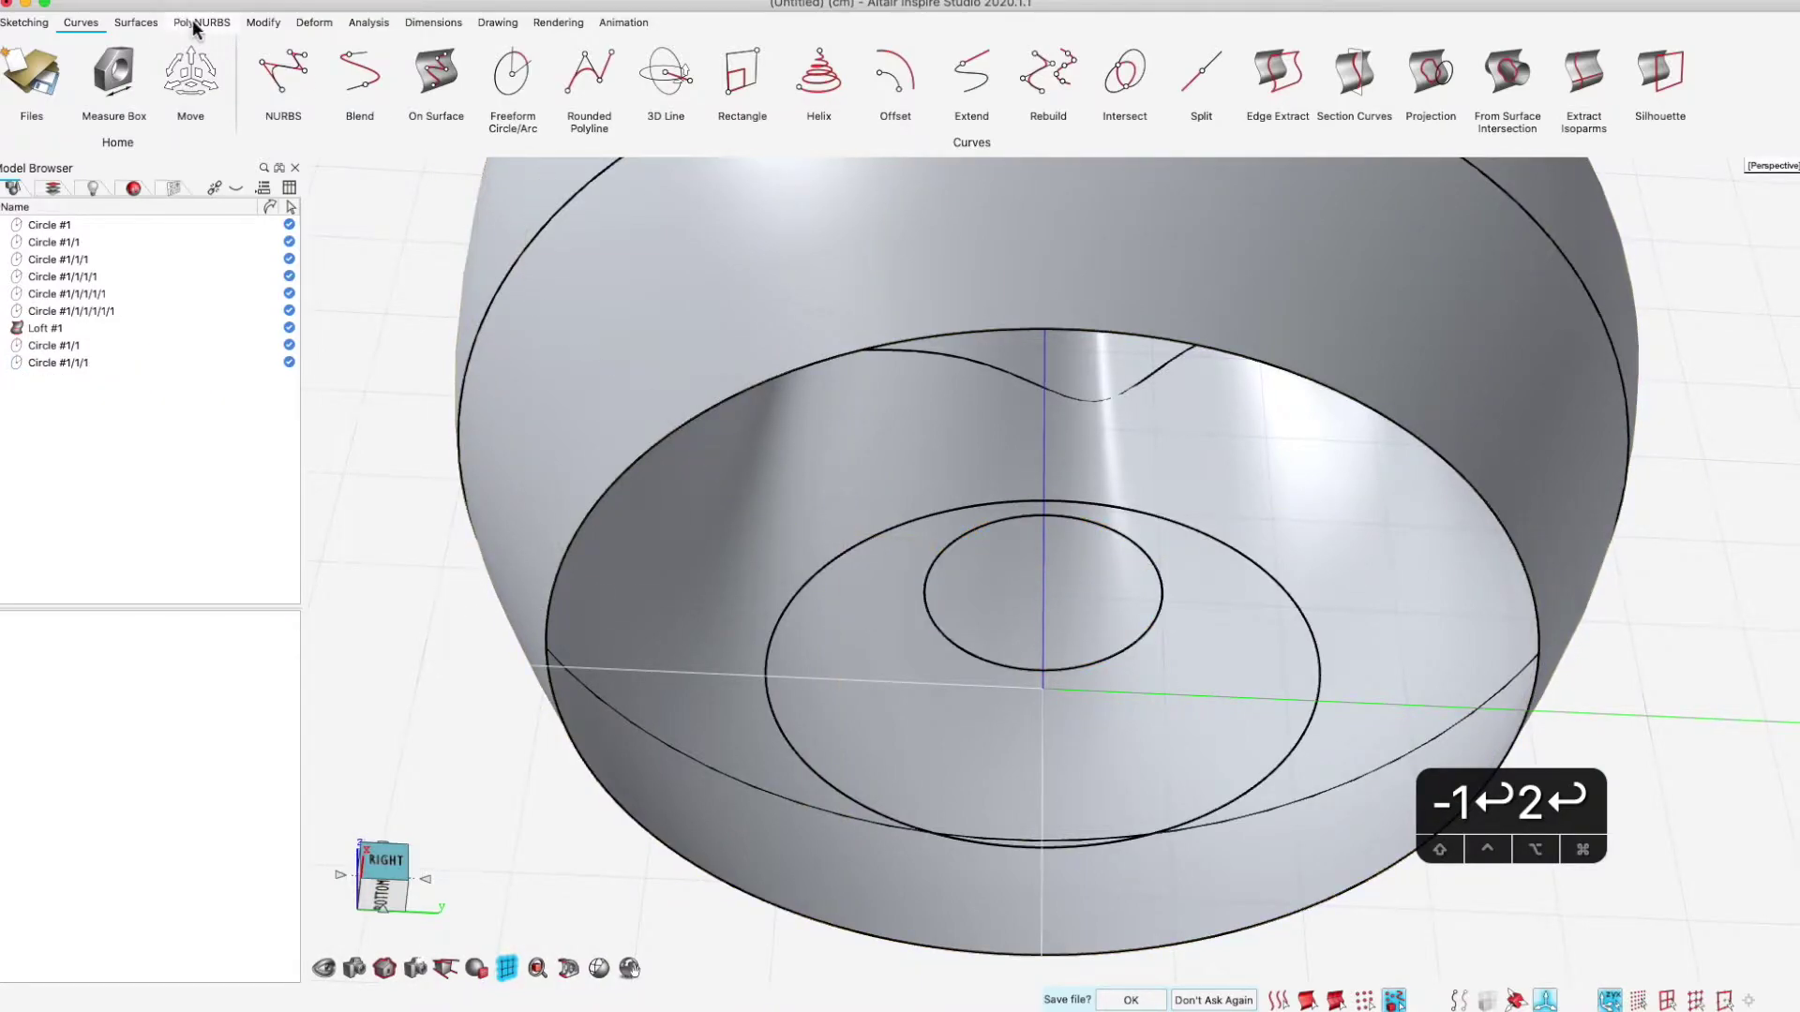
click(256, 25)
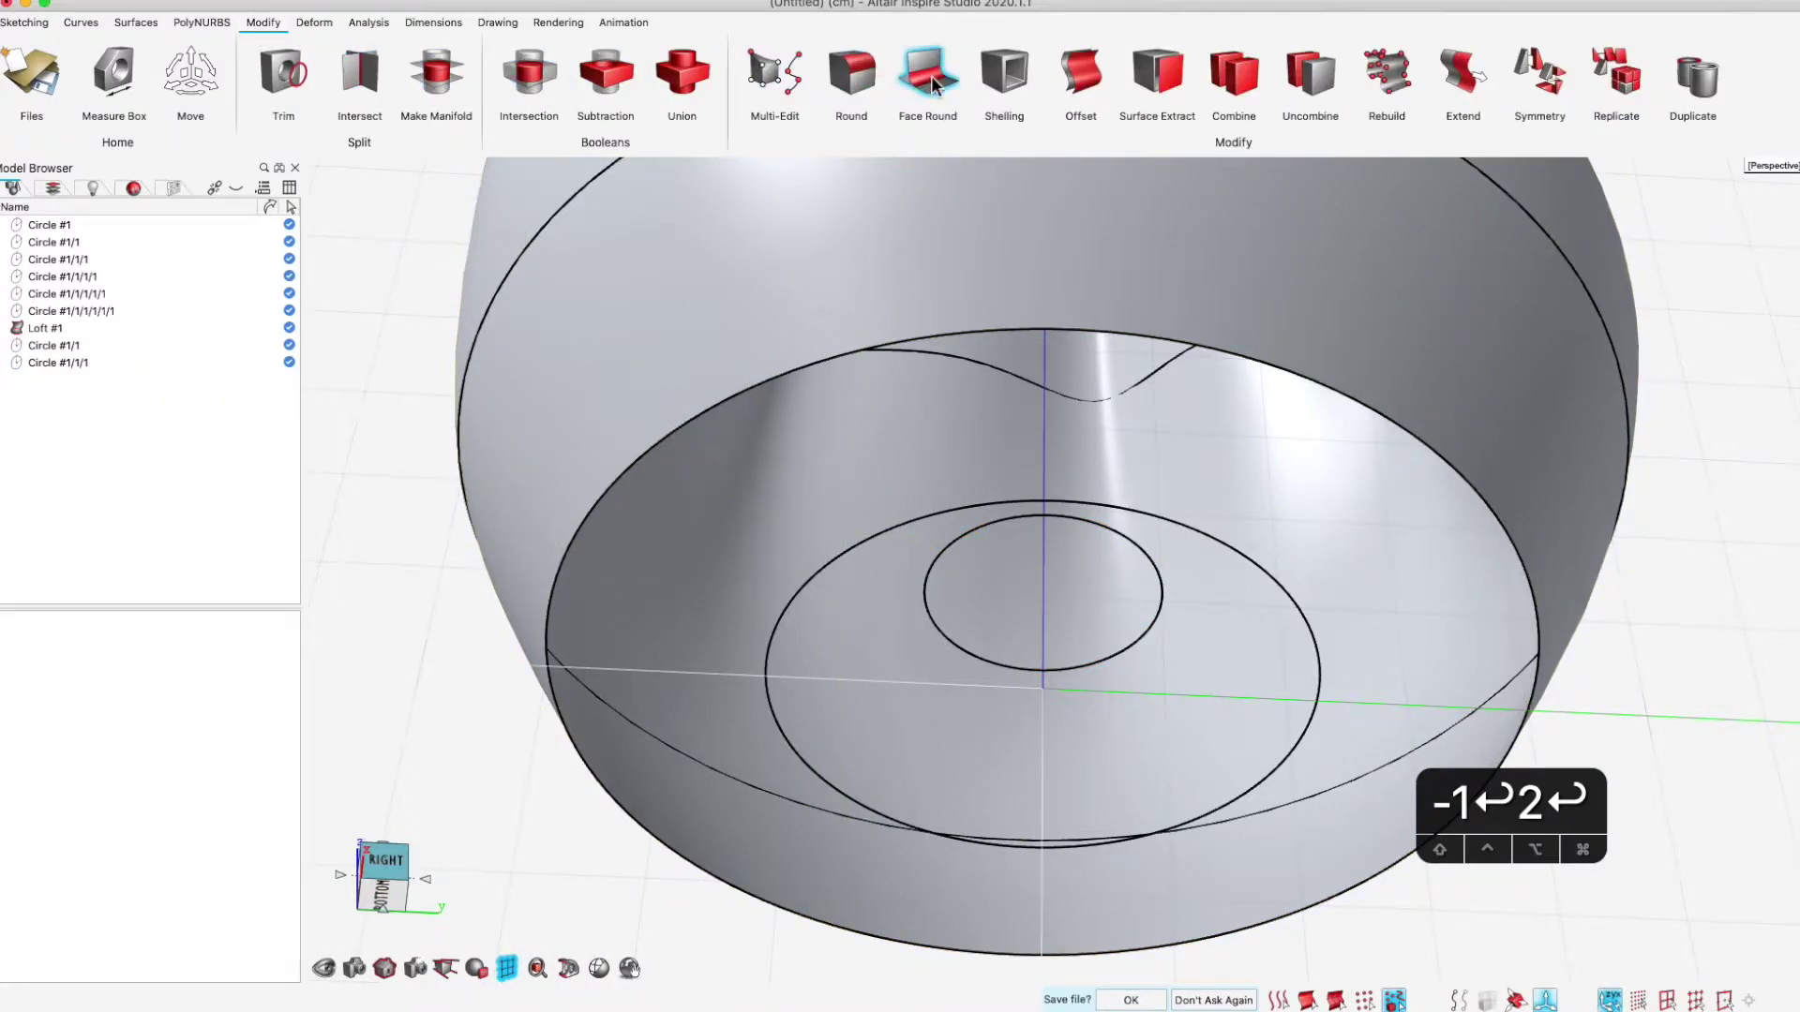
click(142, 25)
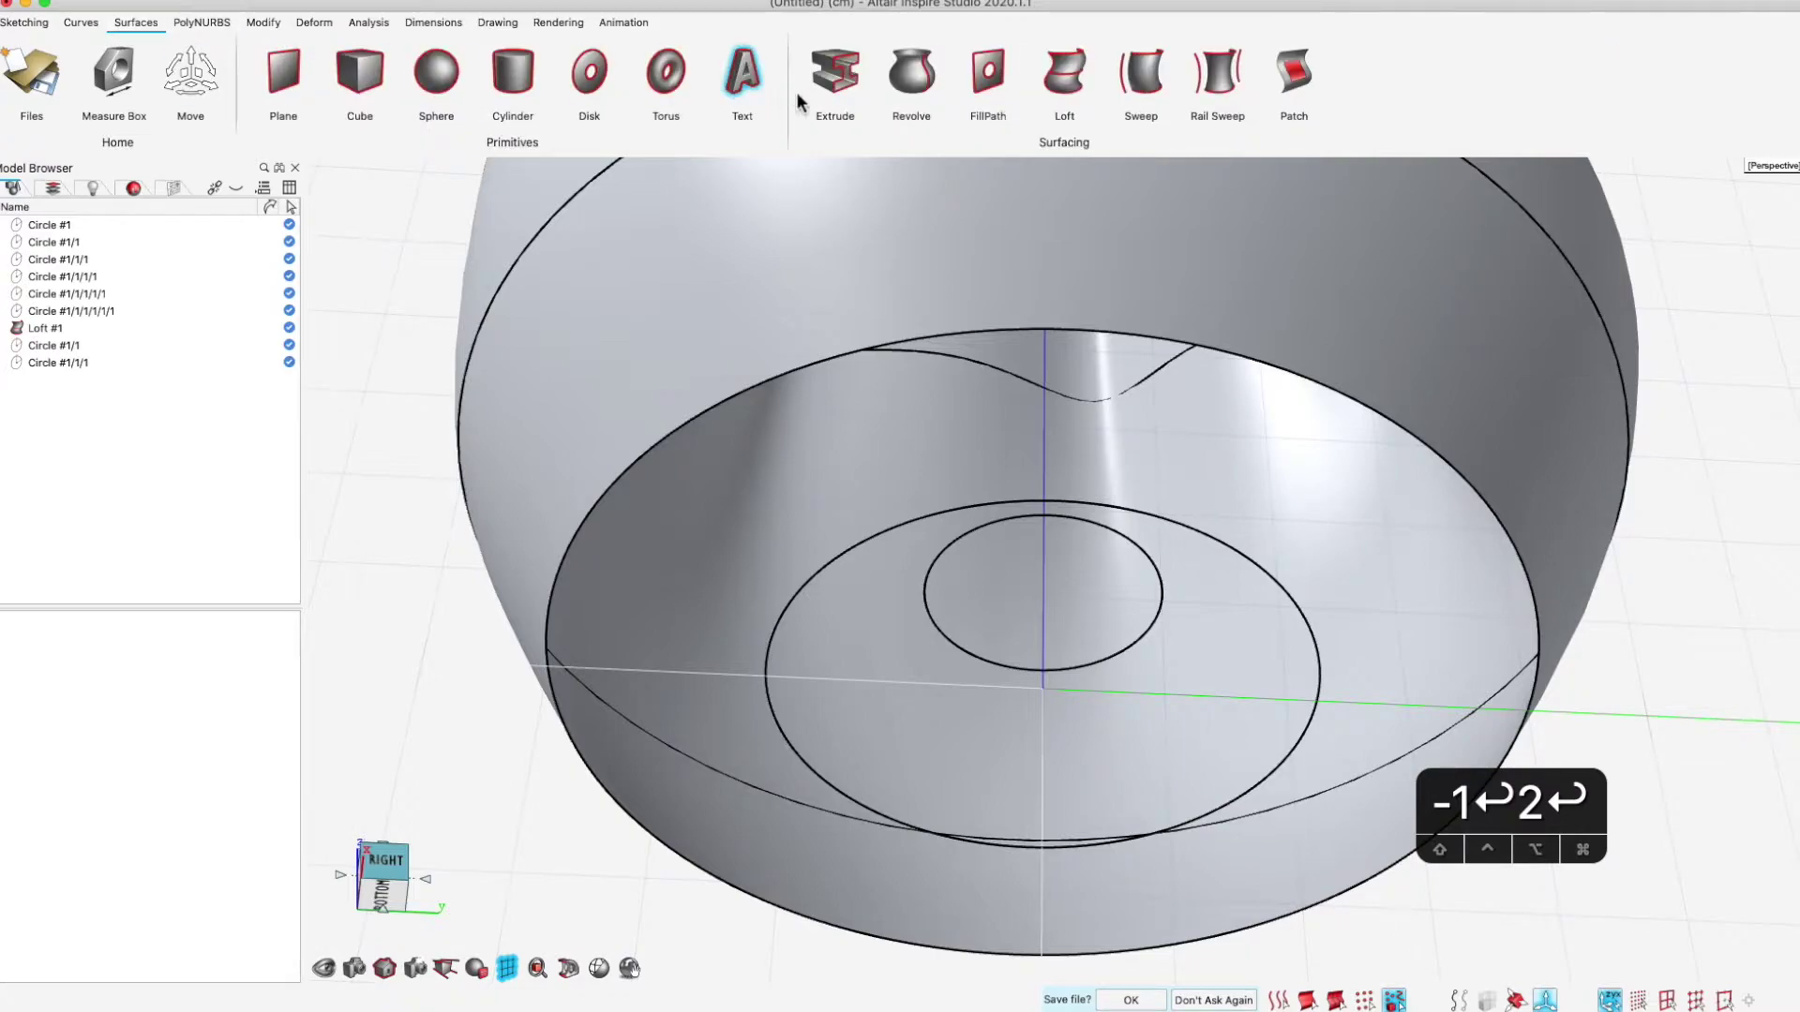
click(1065, 75)
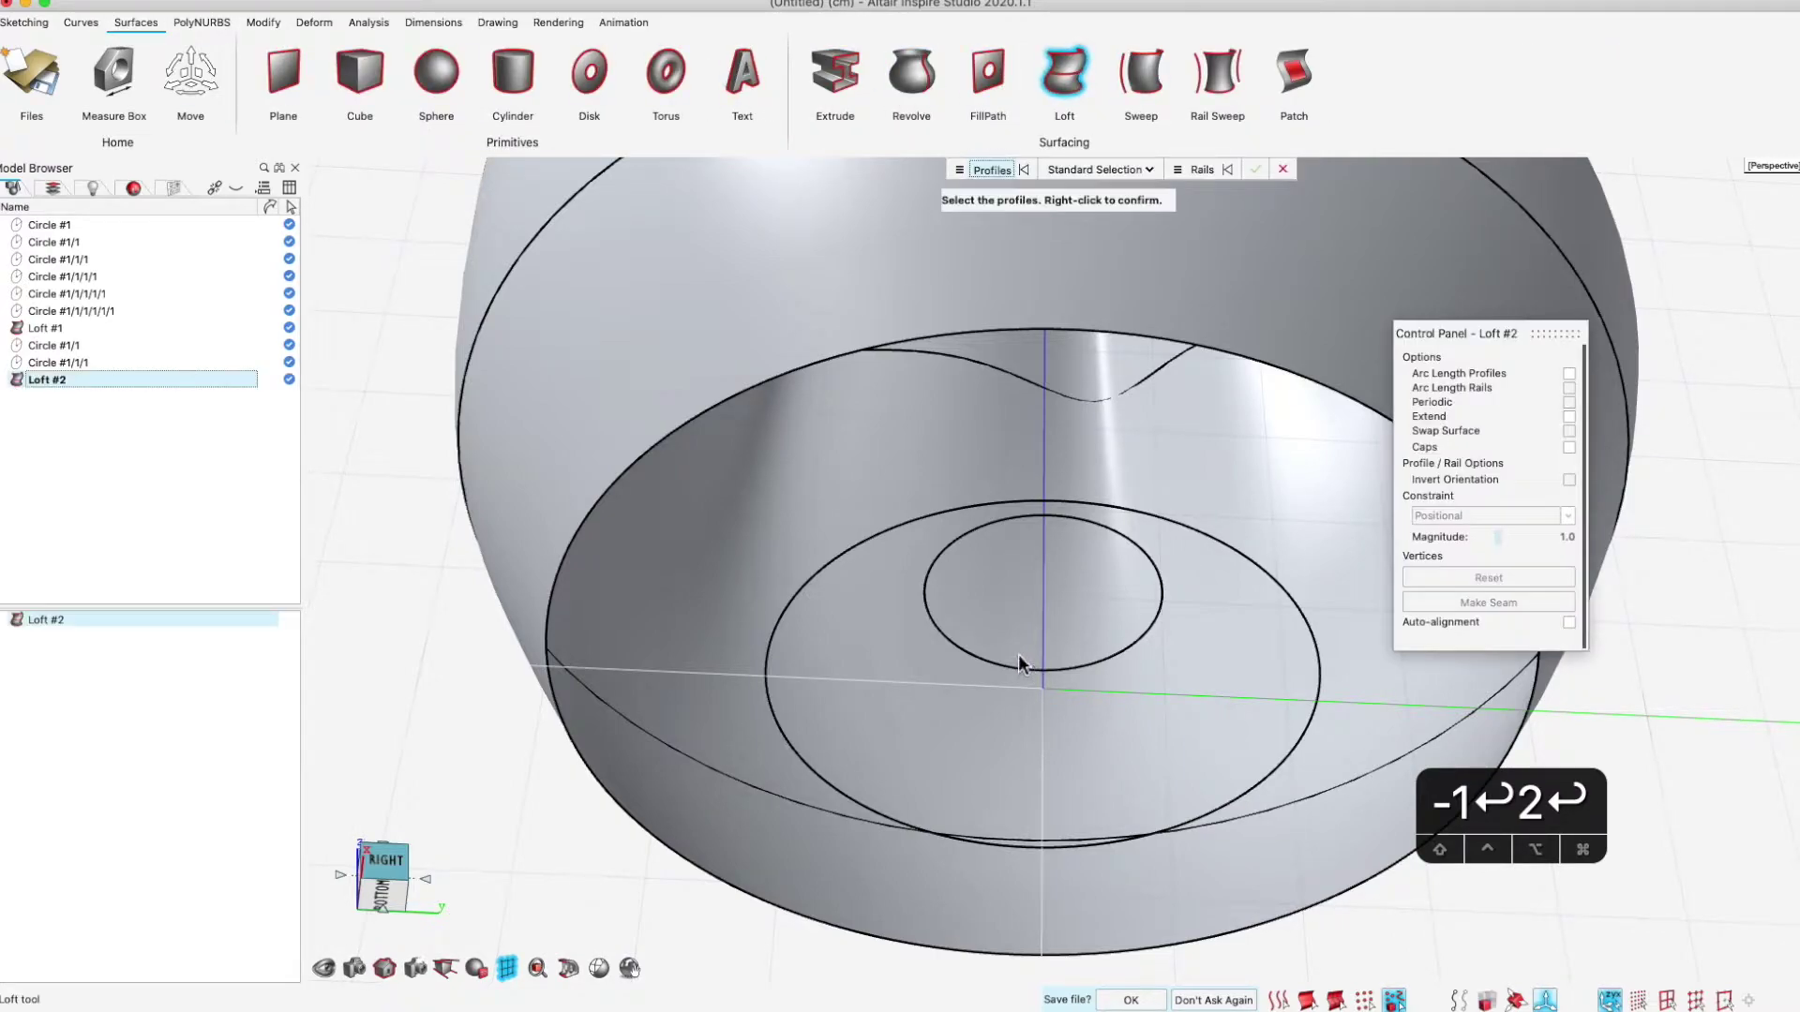
click(945, 553)
click(840, 558)
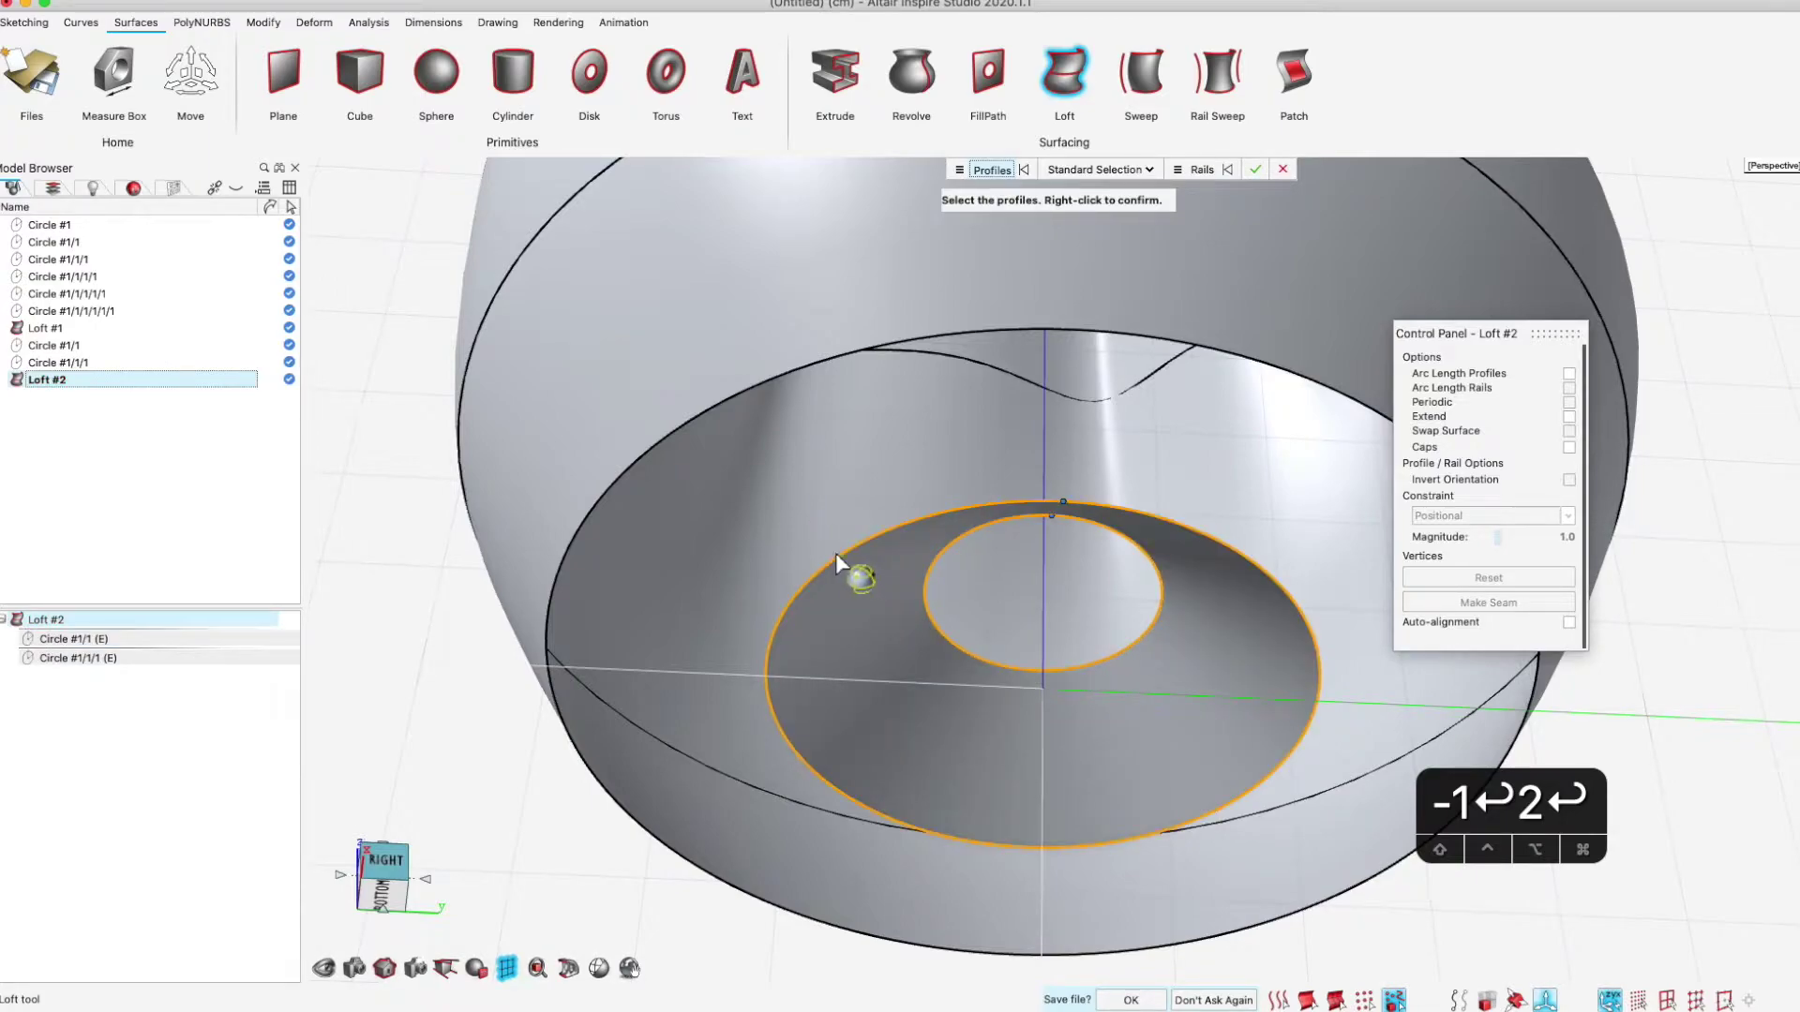
click(560, 574)
click(557, 572)
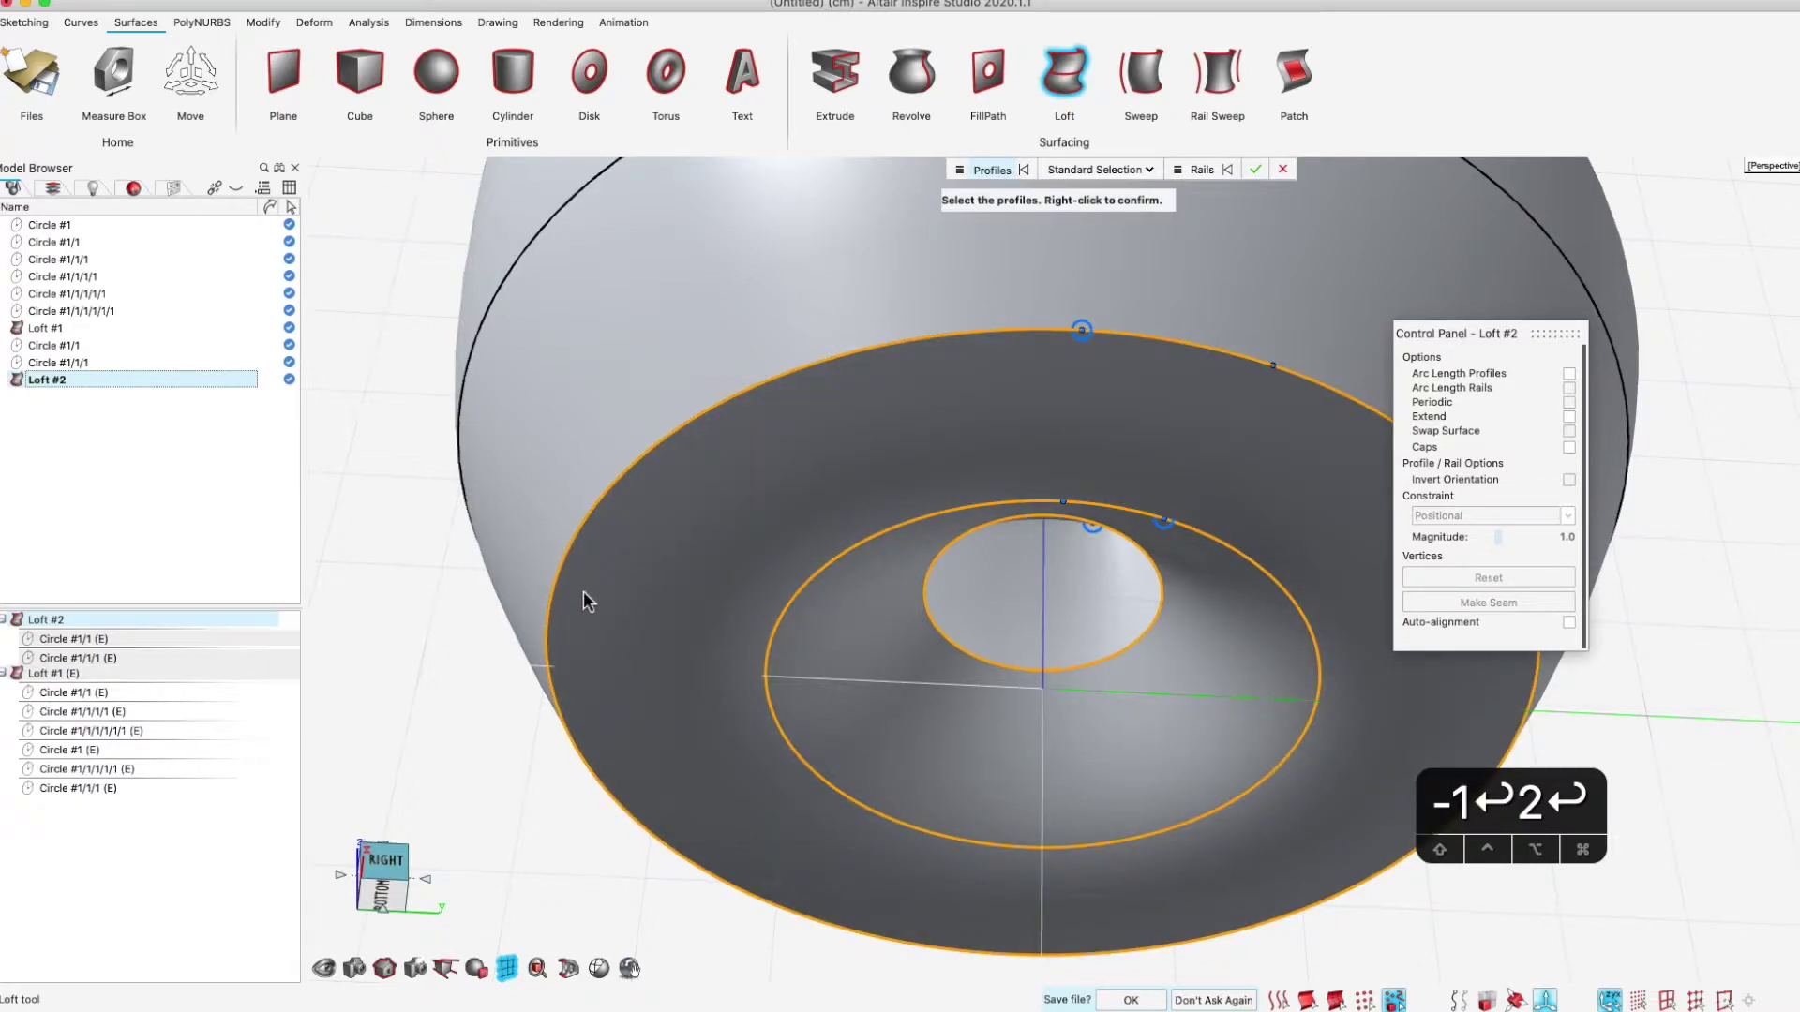
right_click(455, 649)
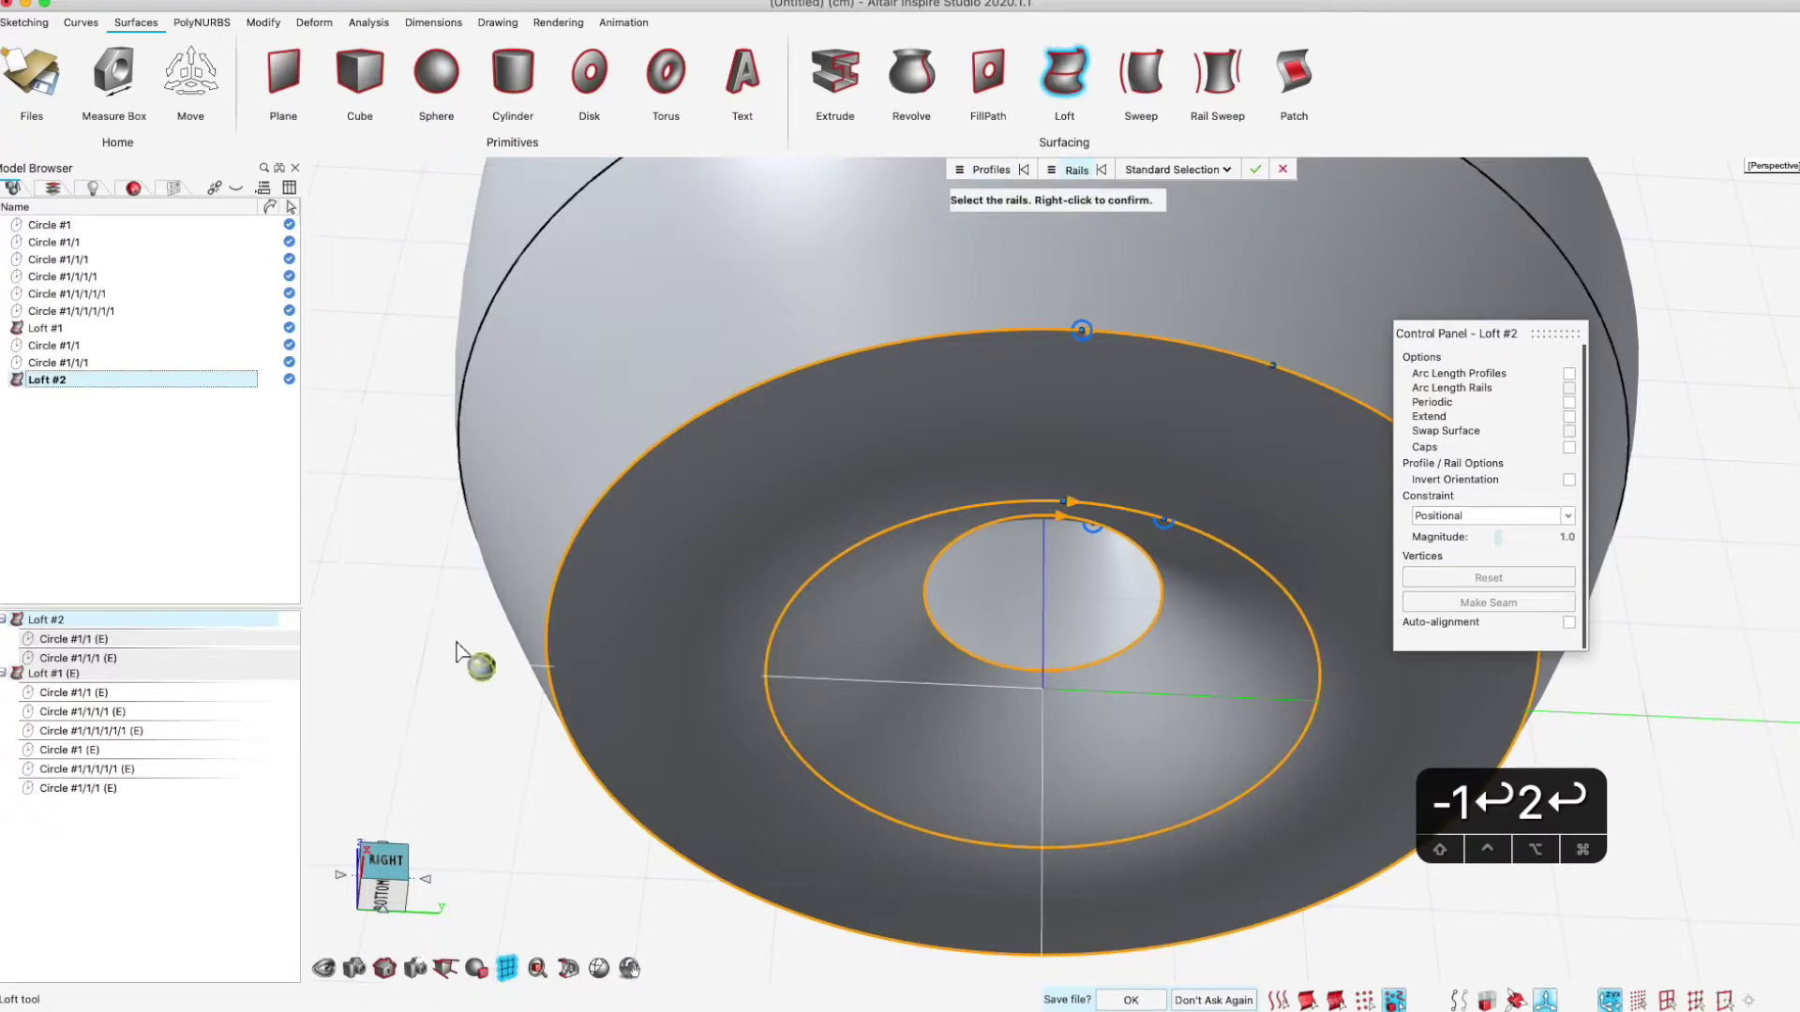
right_click(398, 643)
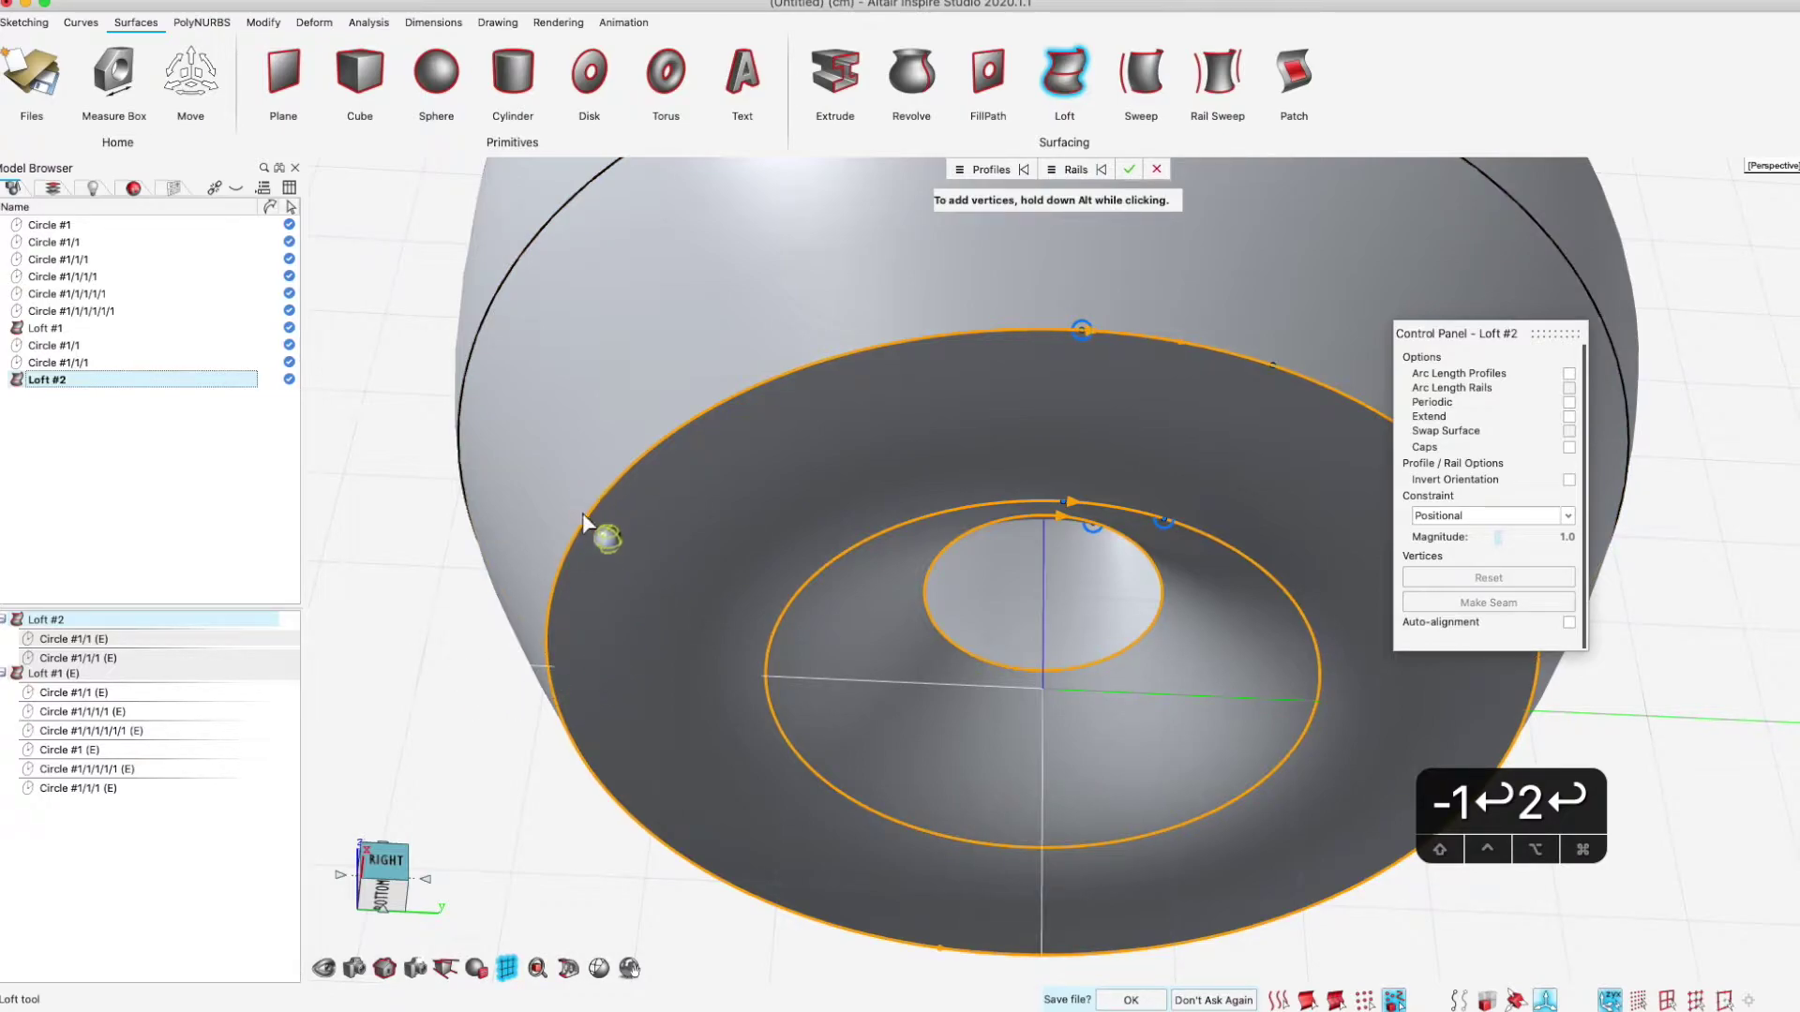
Set the constraint on the bottom loft's outer edge profile to Surface Curvature (G2)
shift+click(673, 626)
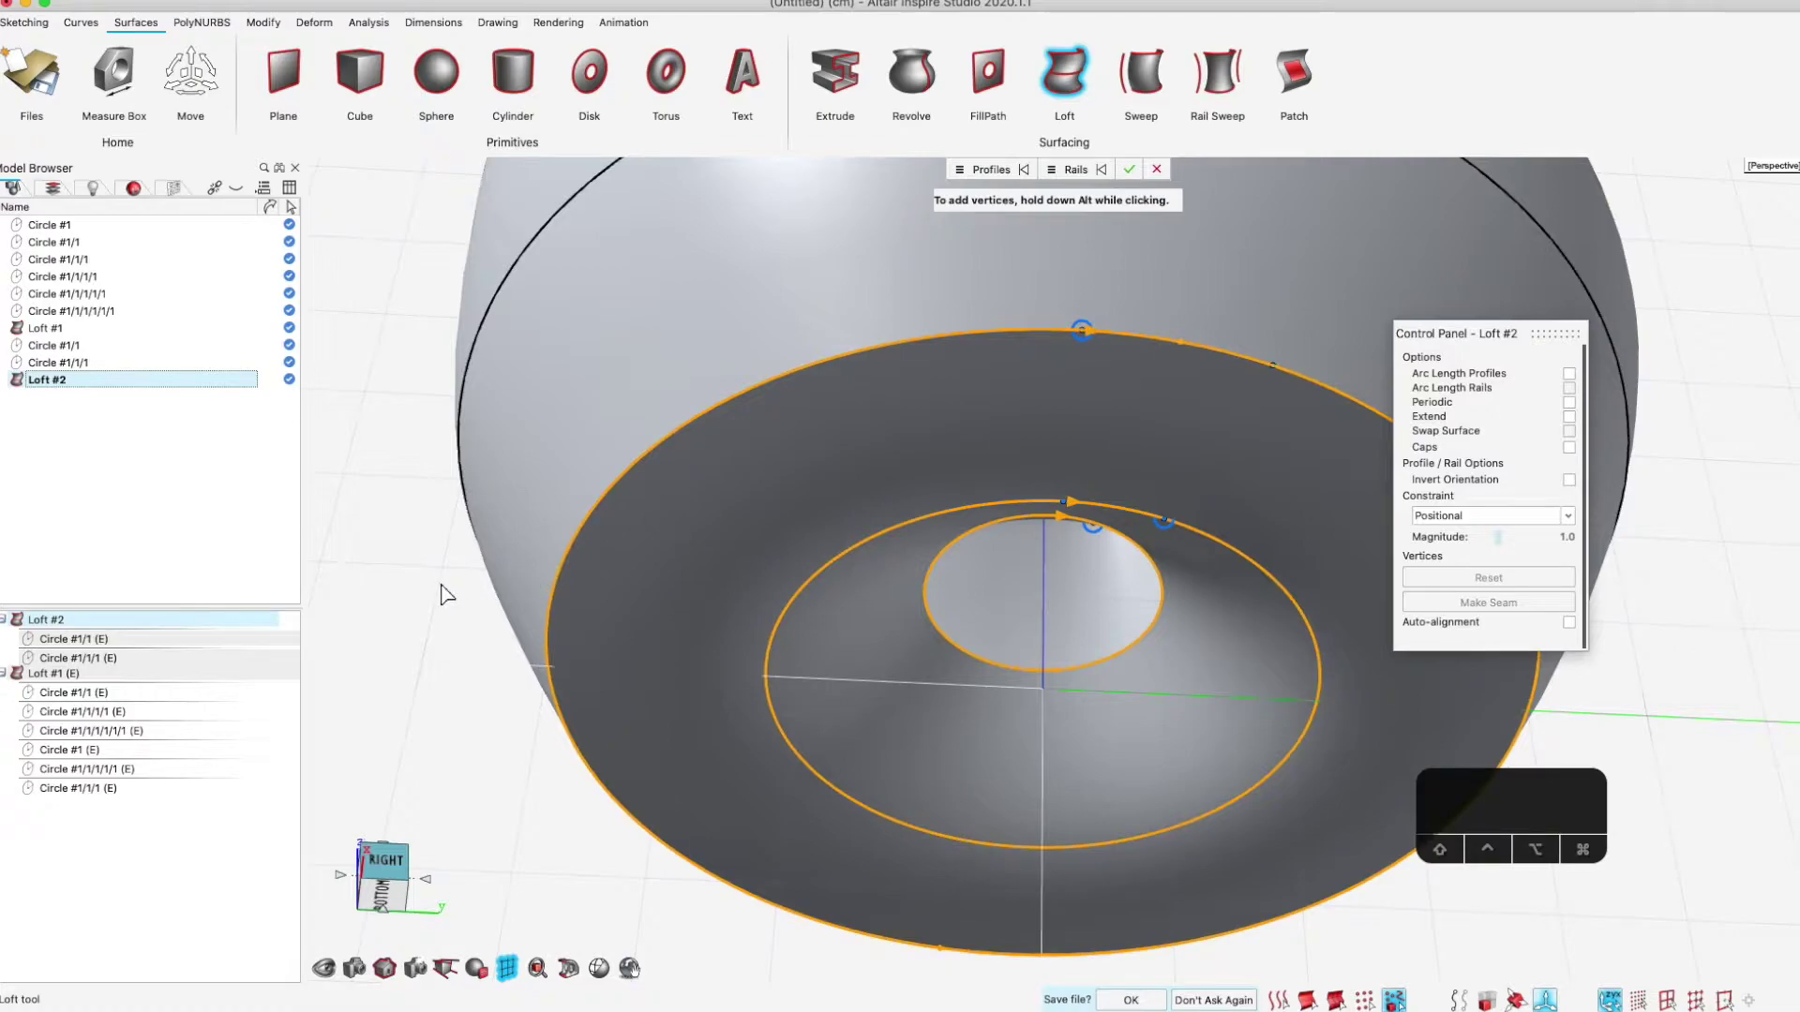
click(406, 506)
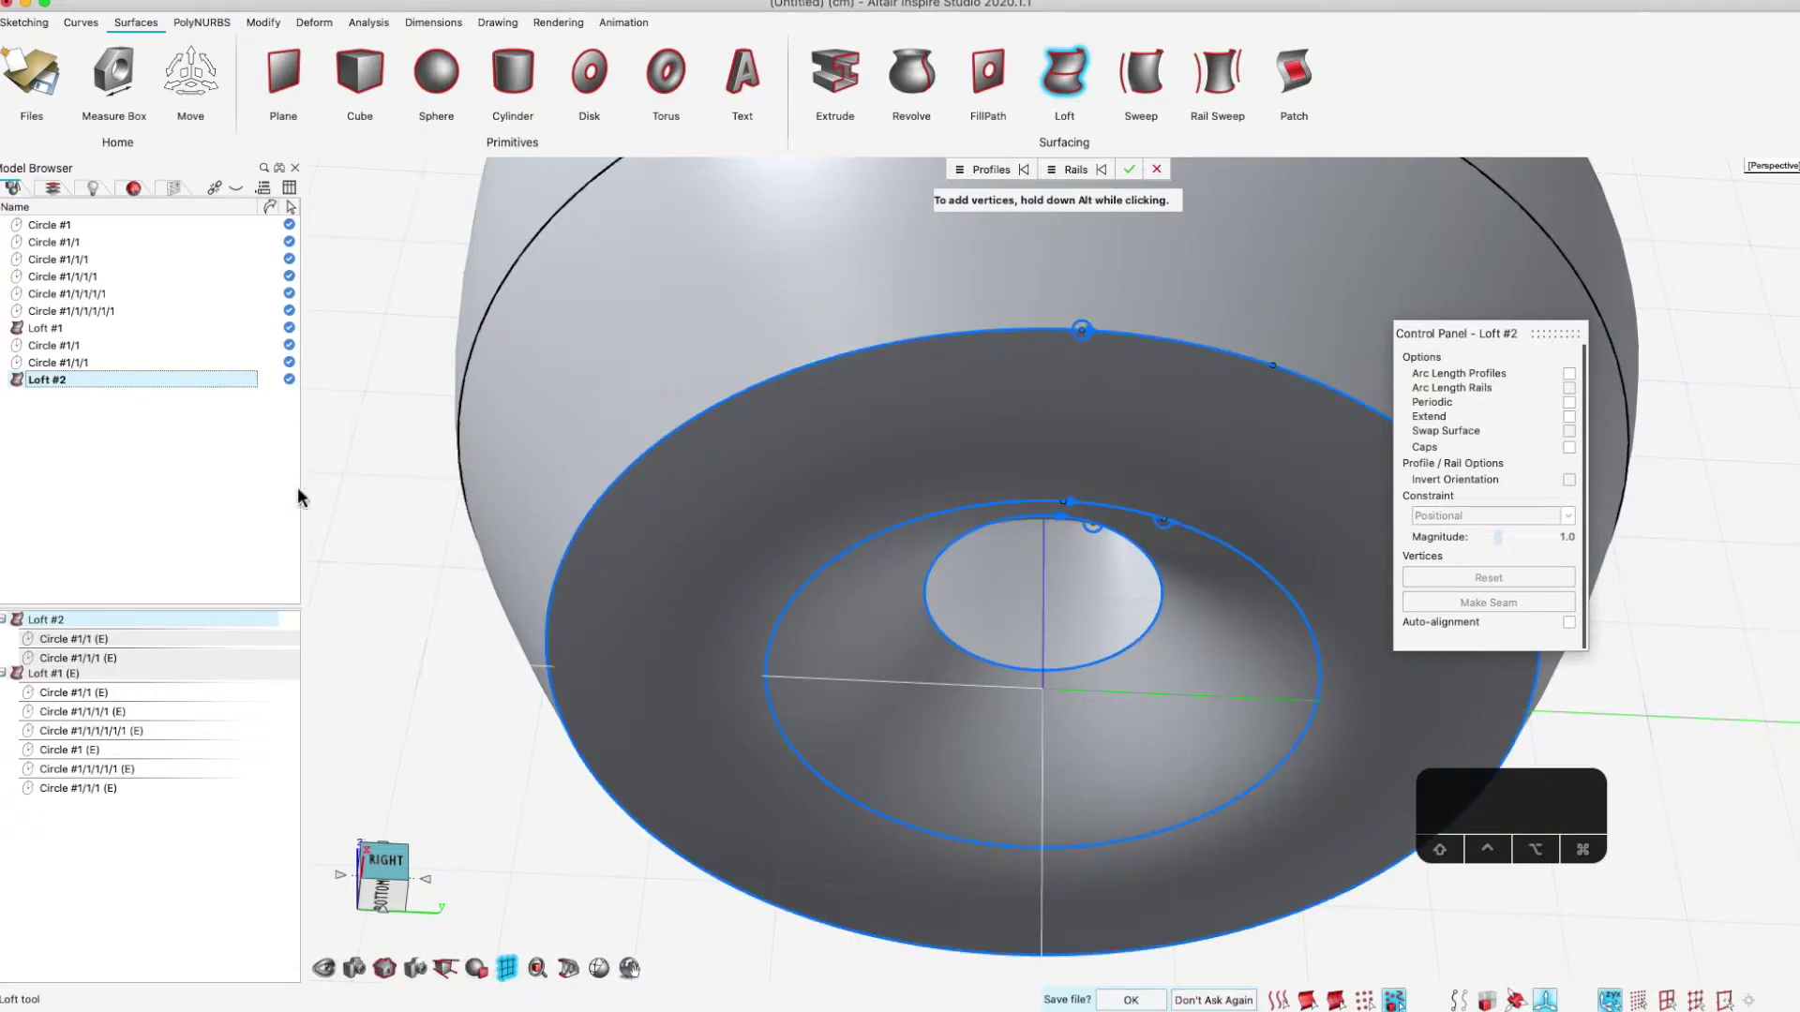
click(544, 626)
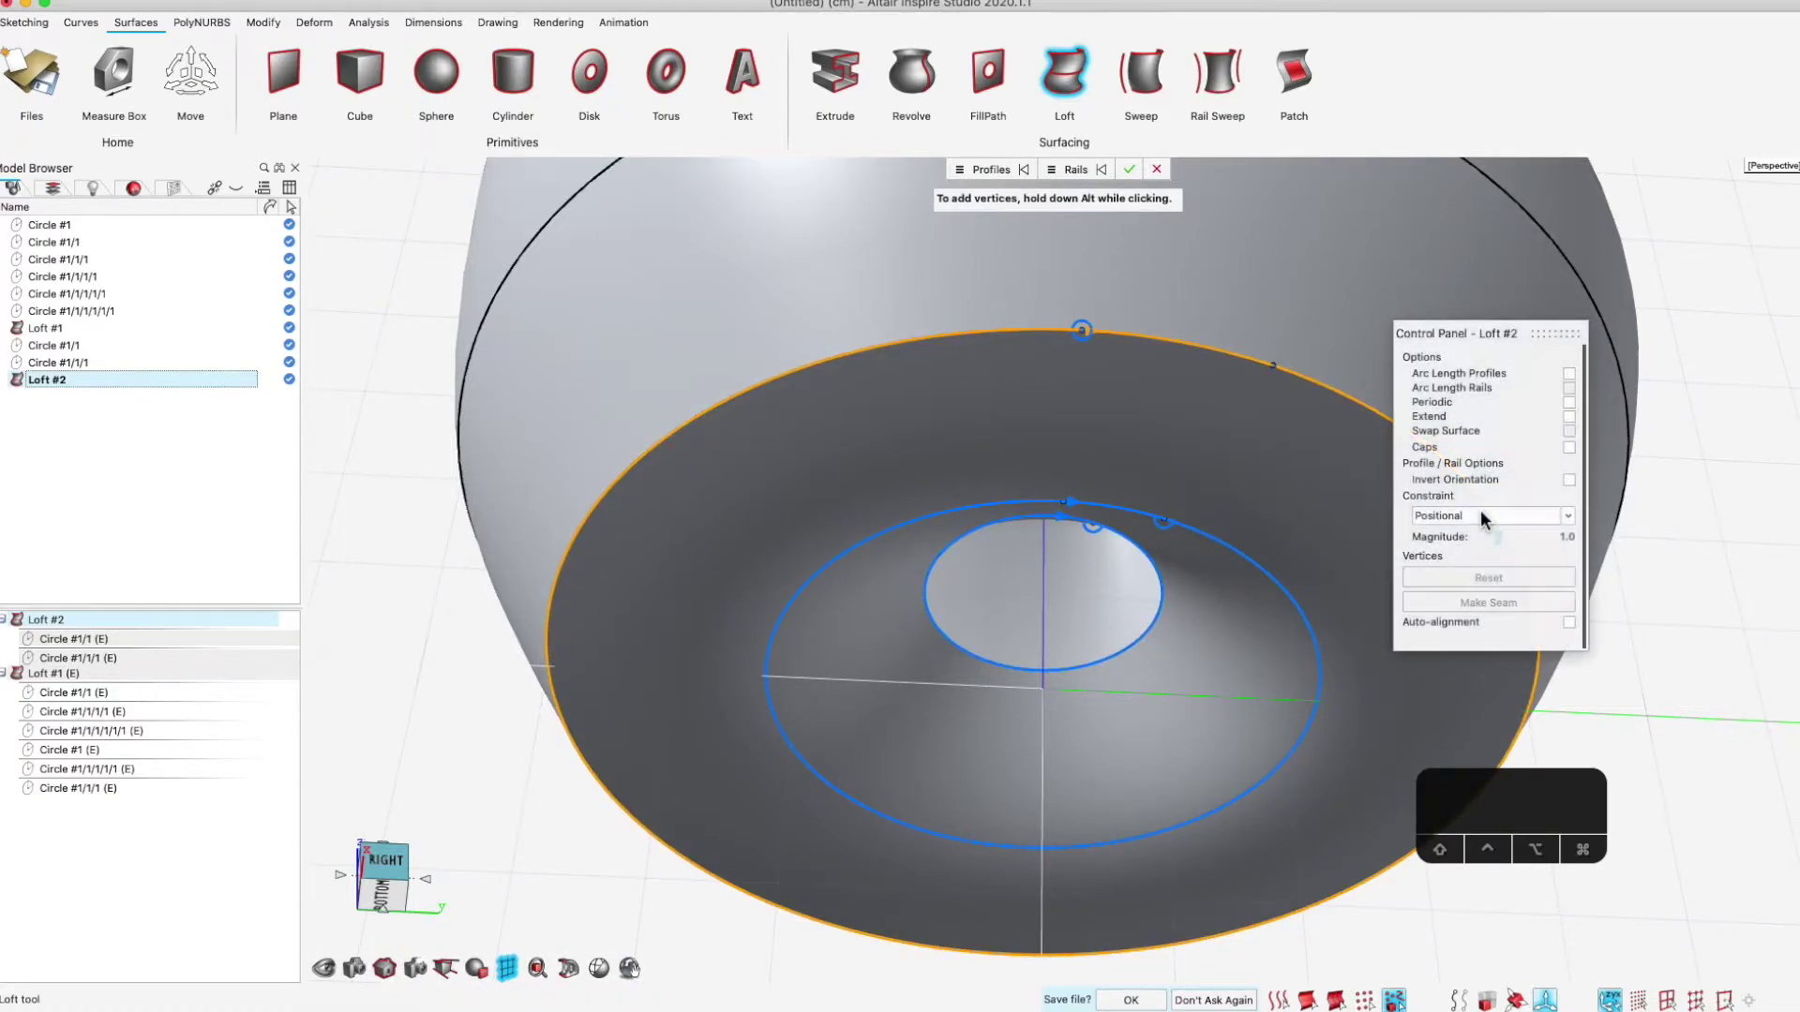
click(1481, 518)
click(1500, 559)
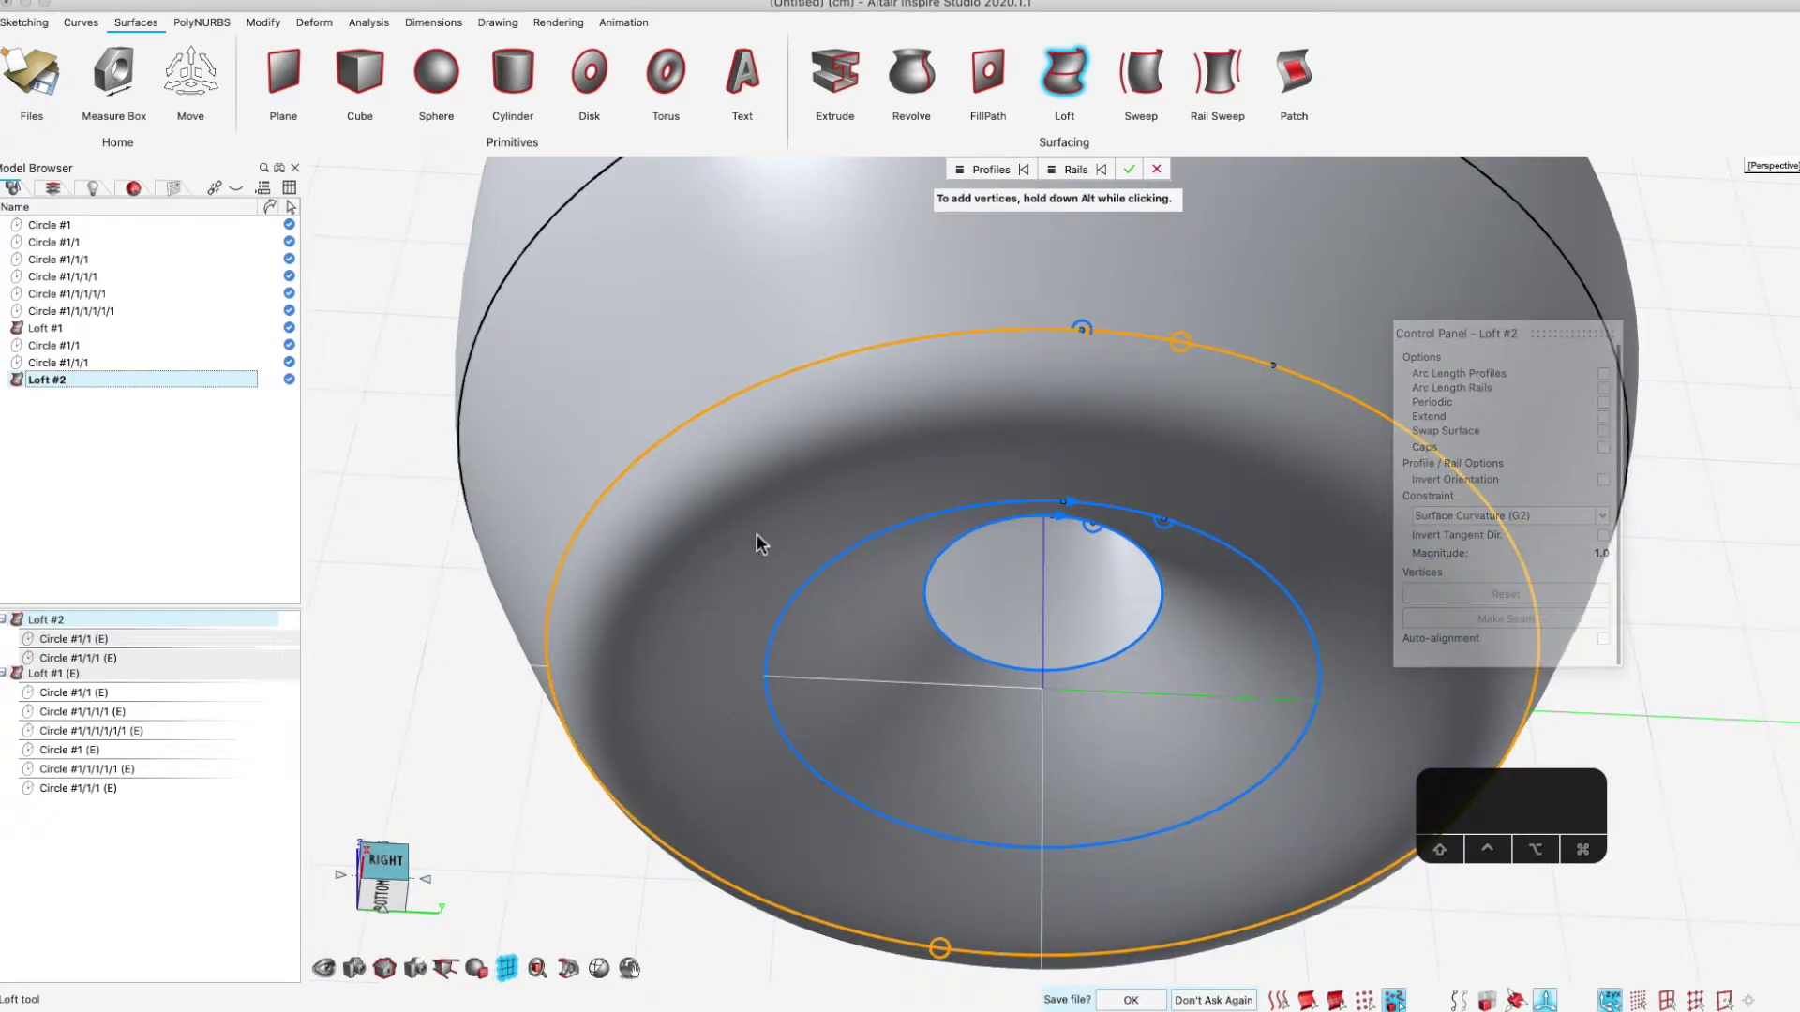
Enable caps on the bottom loft, remove the lower cap so only the small raised circle is closed, and finish the loft
click(1008, 583)
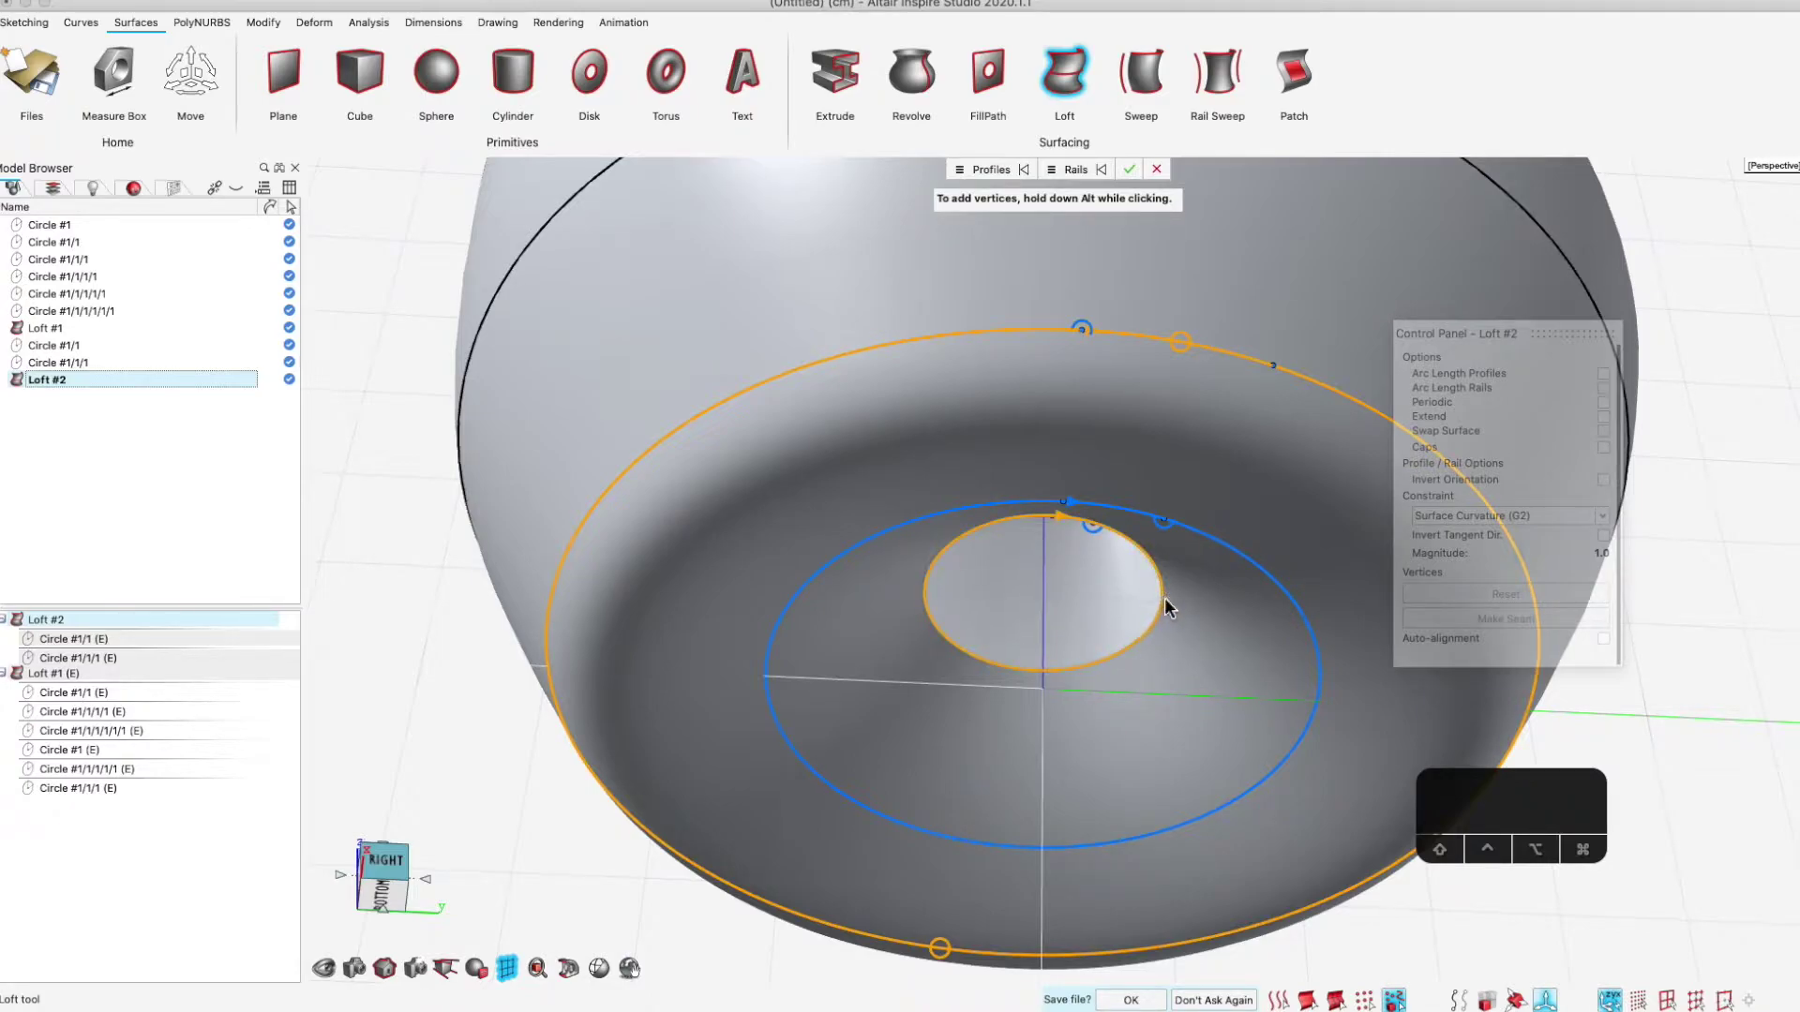
click(1603, 448)
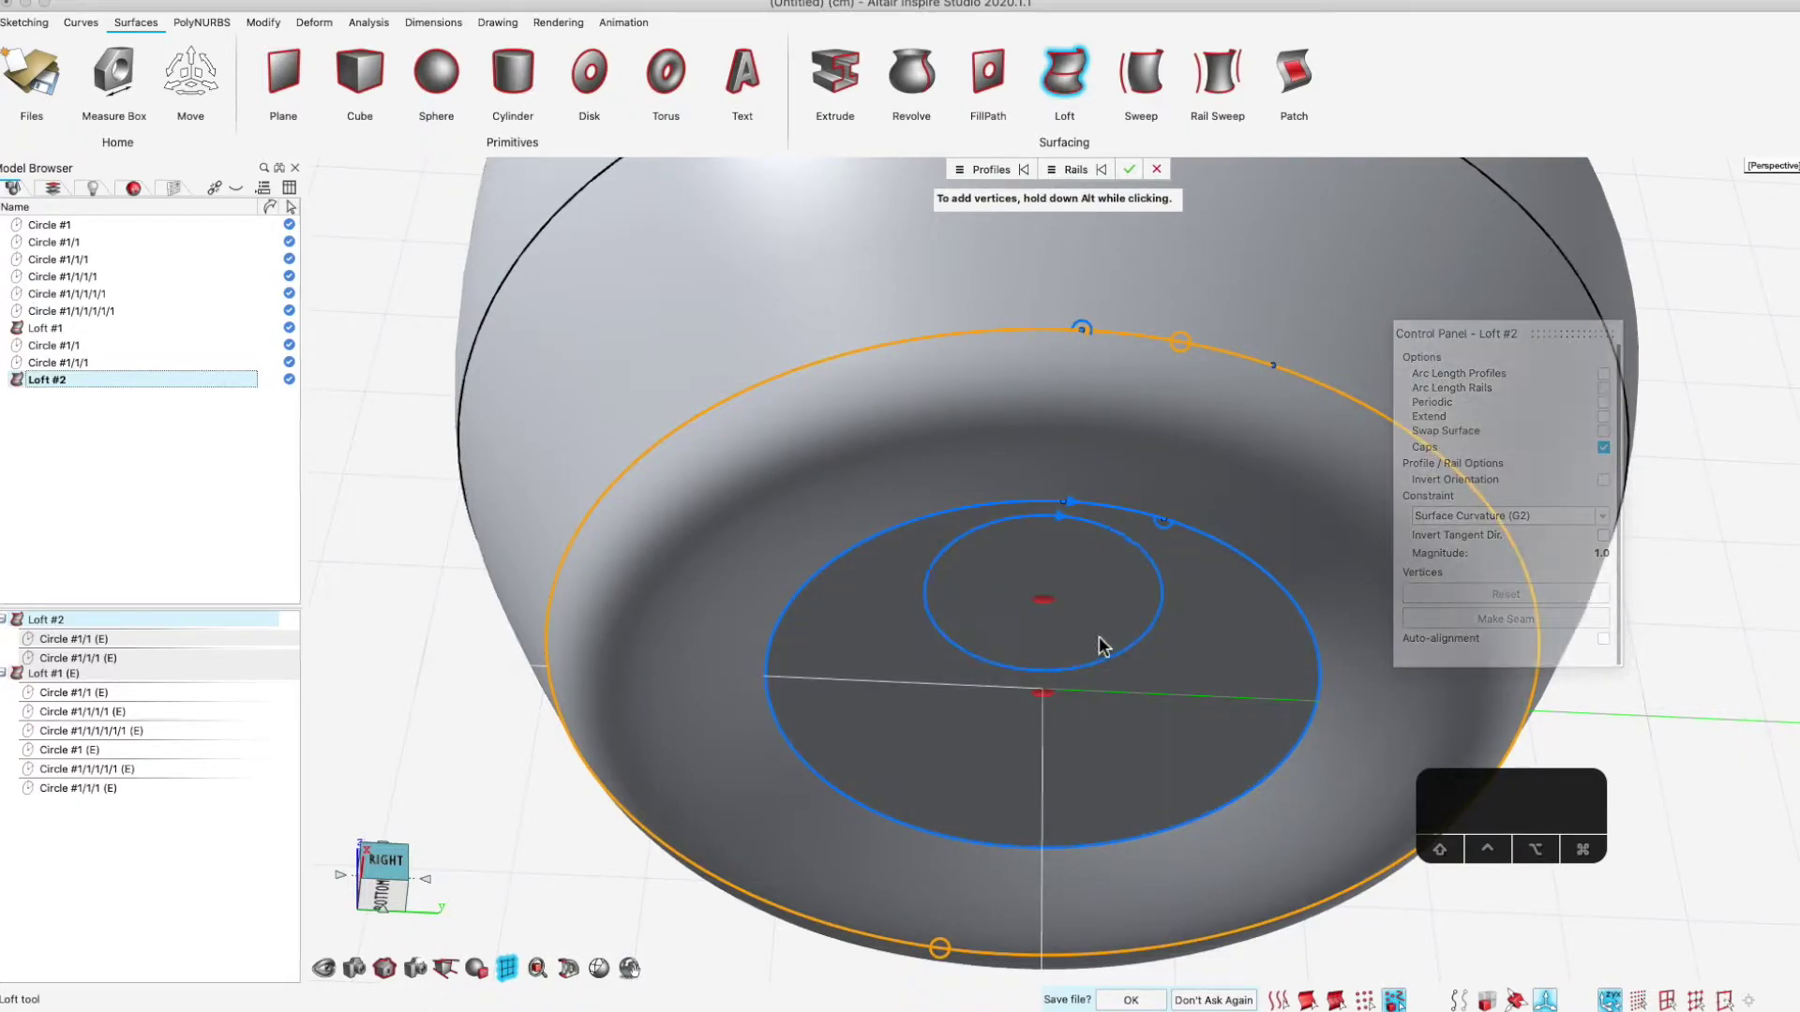
key(1)
shift+middle_drag(1163, 405, 1237, 375)
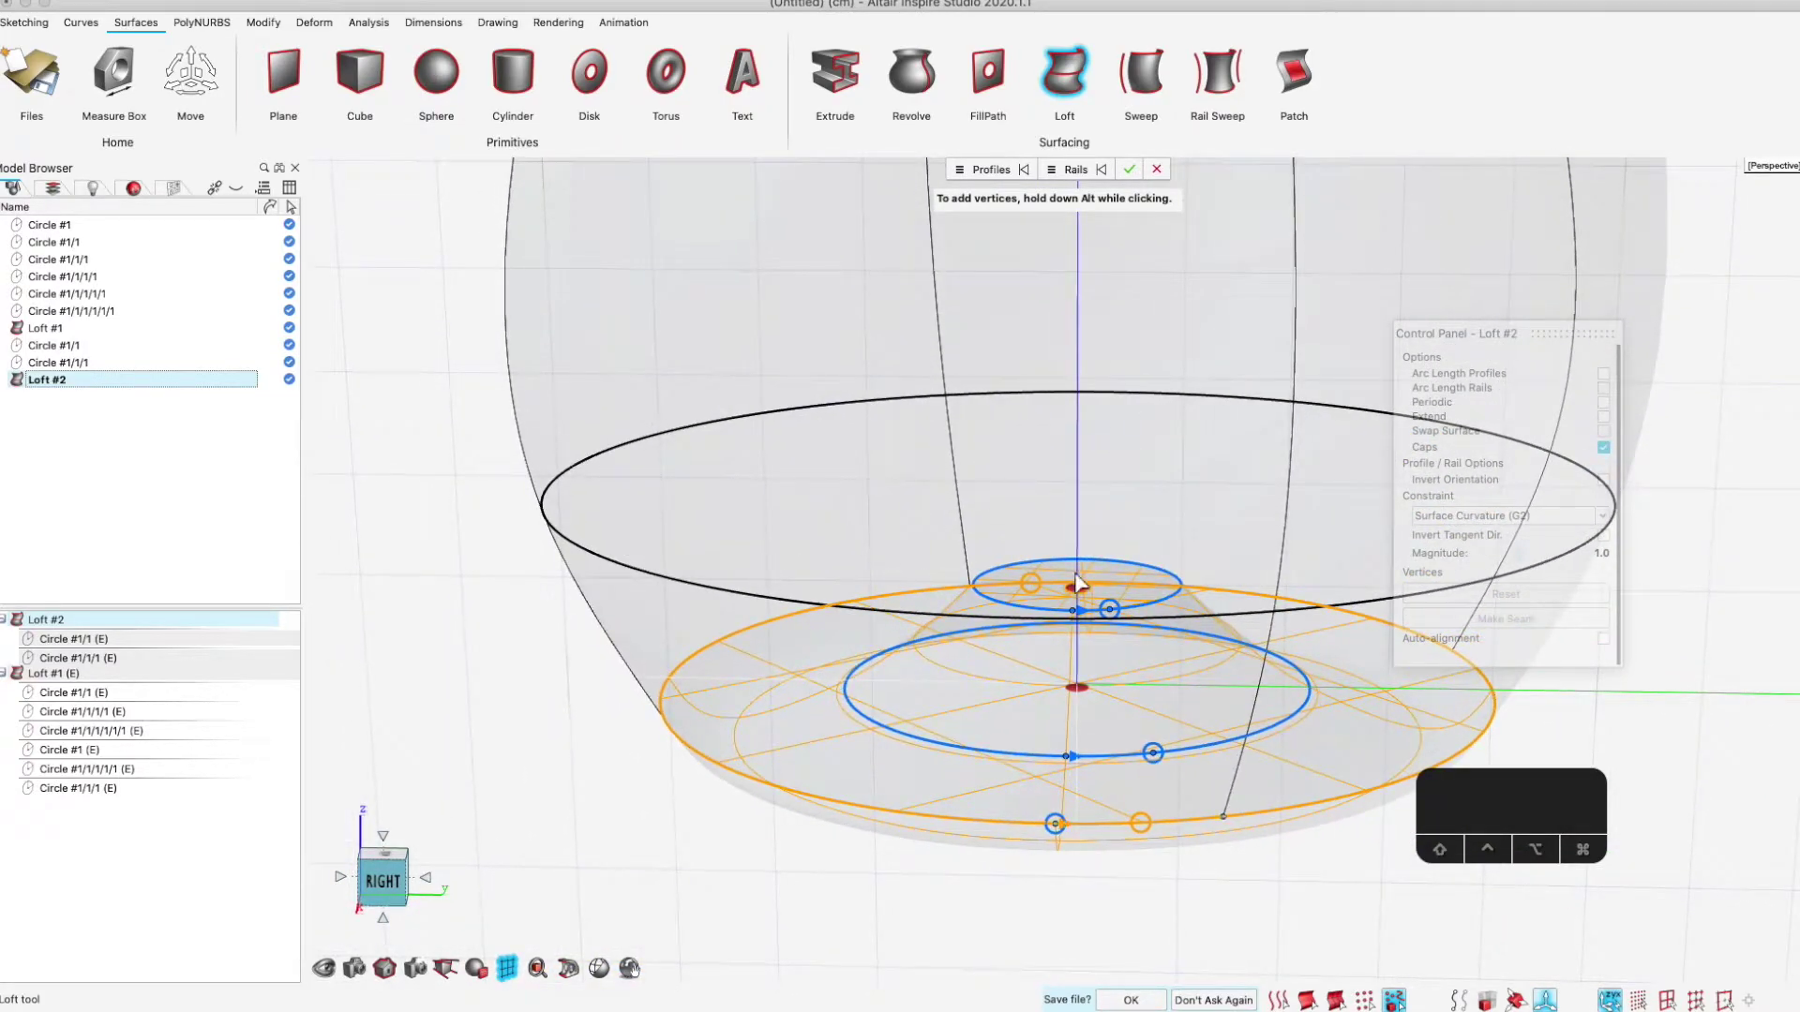
scroll(966, 718, up, 2)
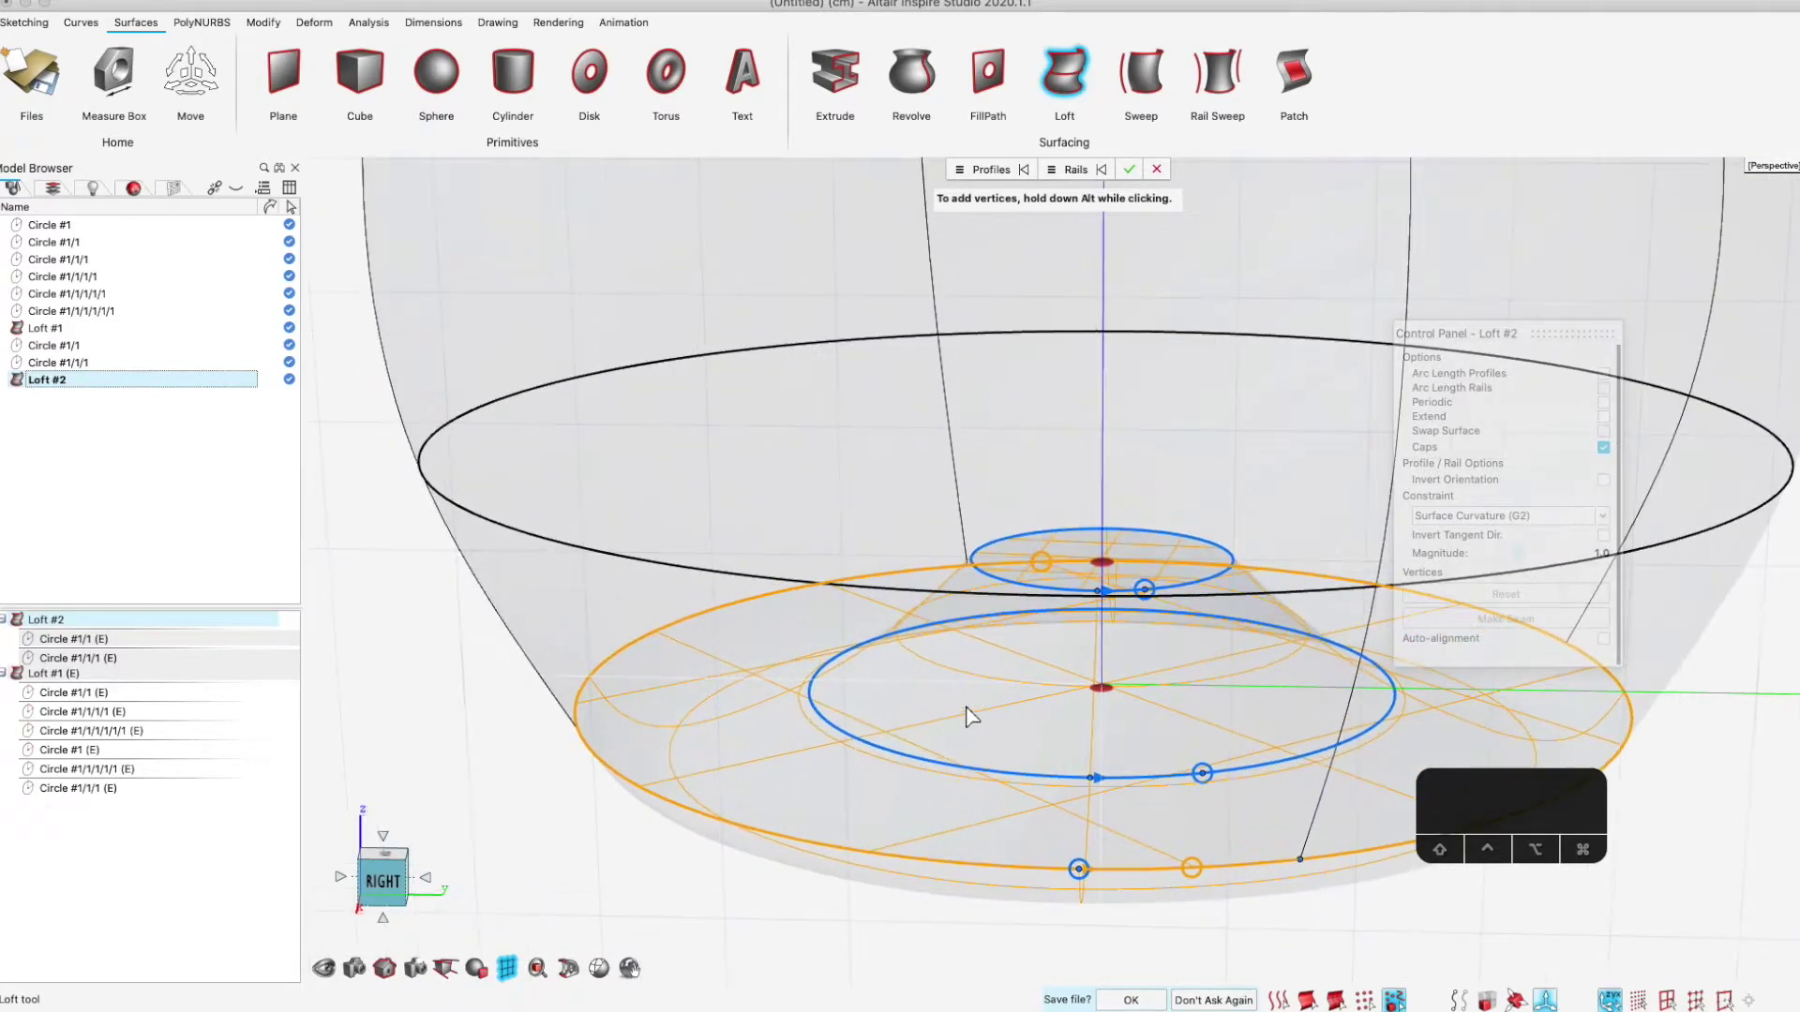
scroll(965, 718, up, 2)
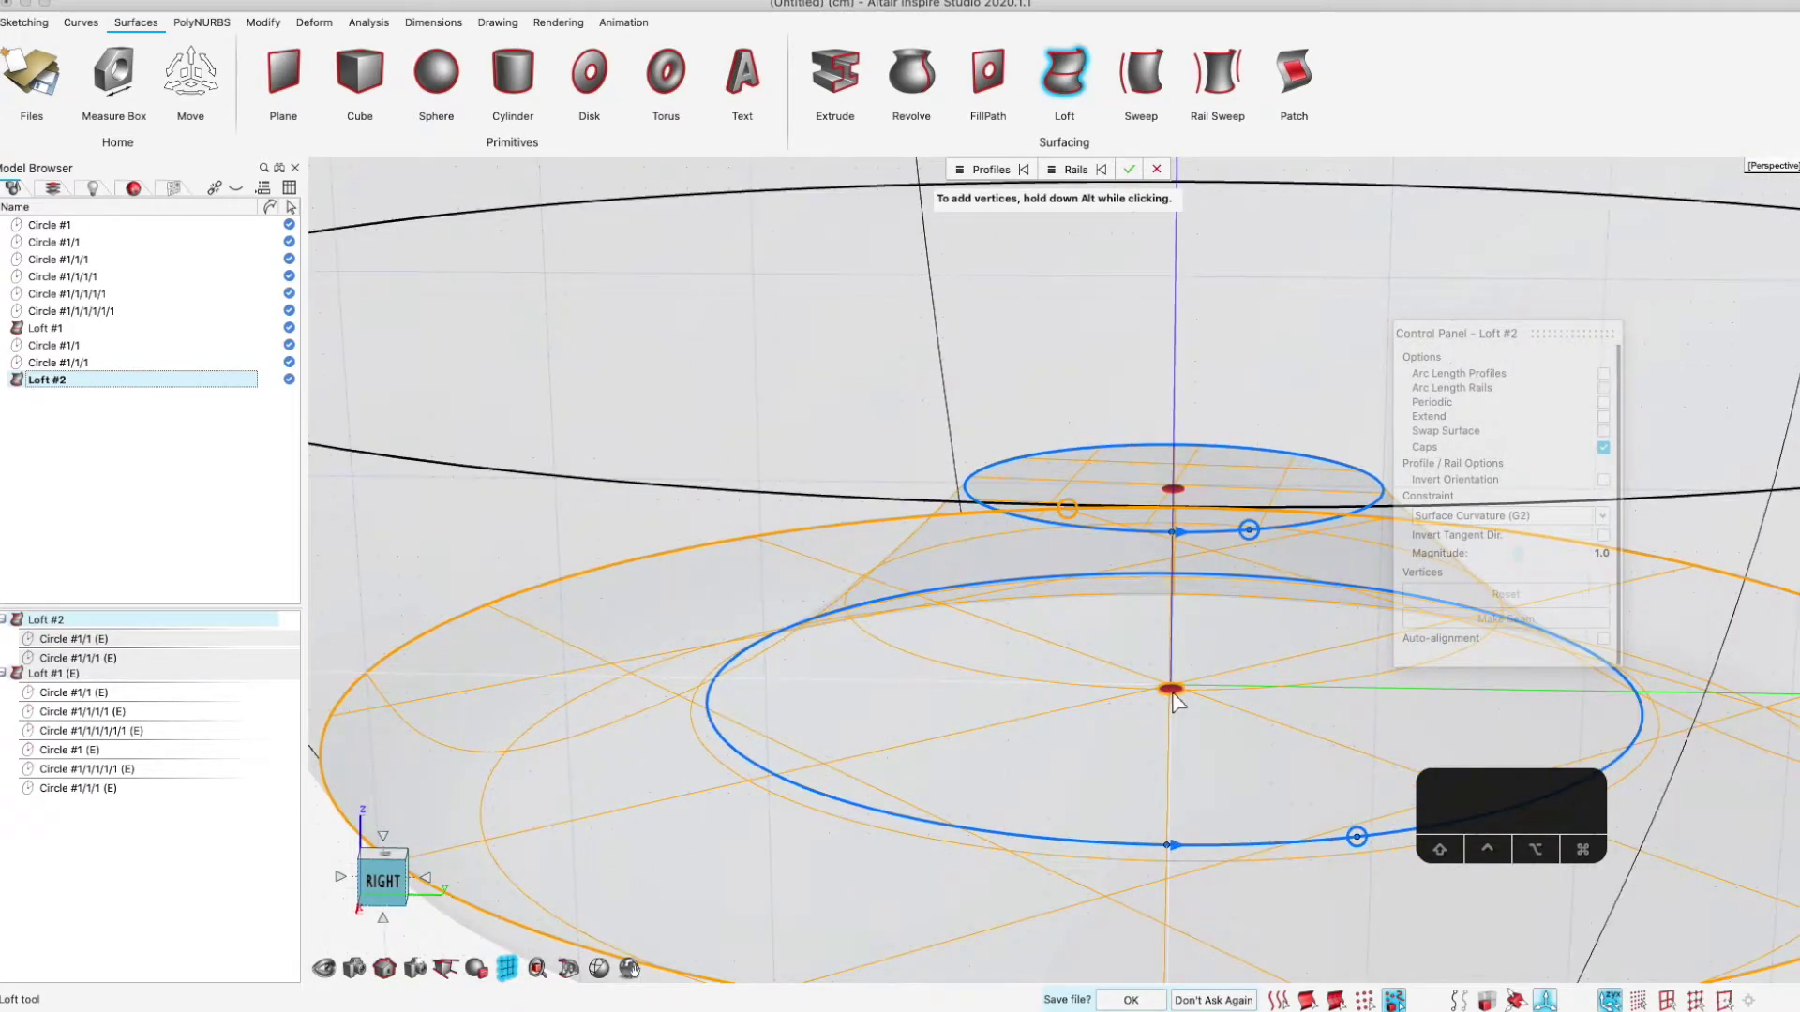
scroll(792, 701, down, 2)
scroll(808, 698, down, 5)
shift+middle_drag(958, 731, 954, 562)
shift+middle_drag(902, 816, 956, 736)
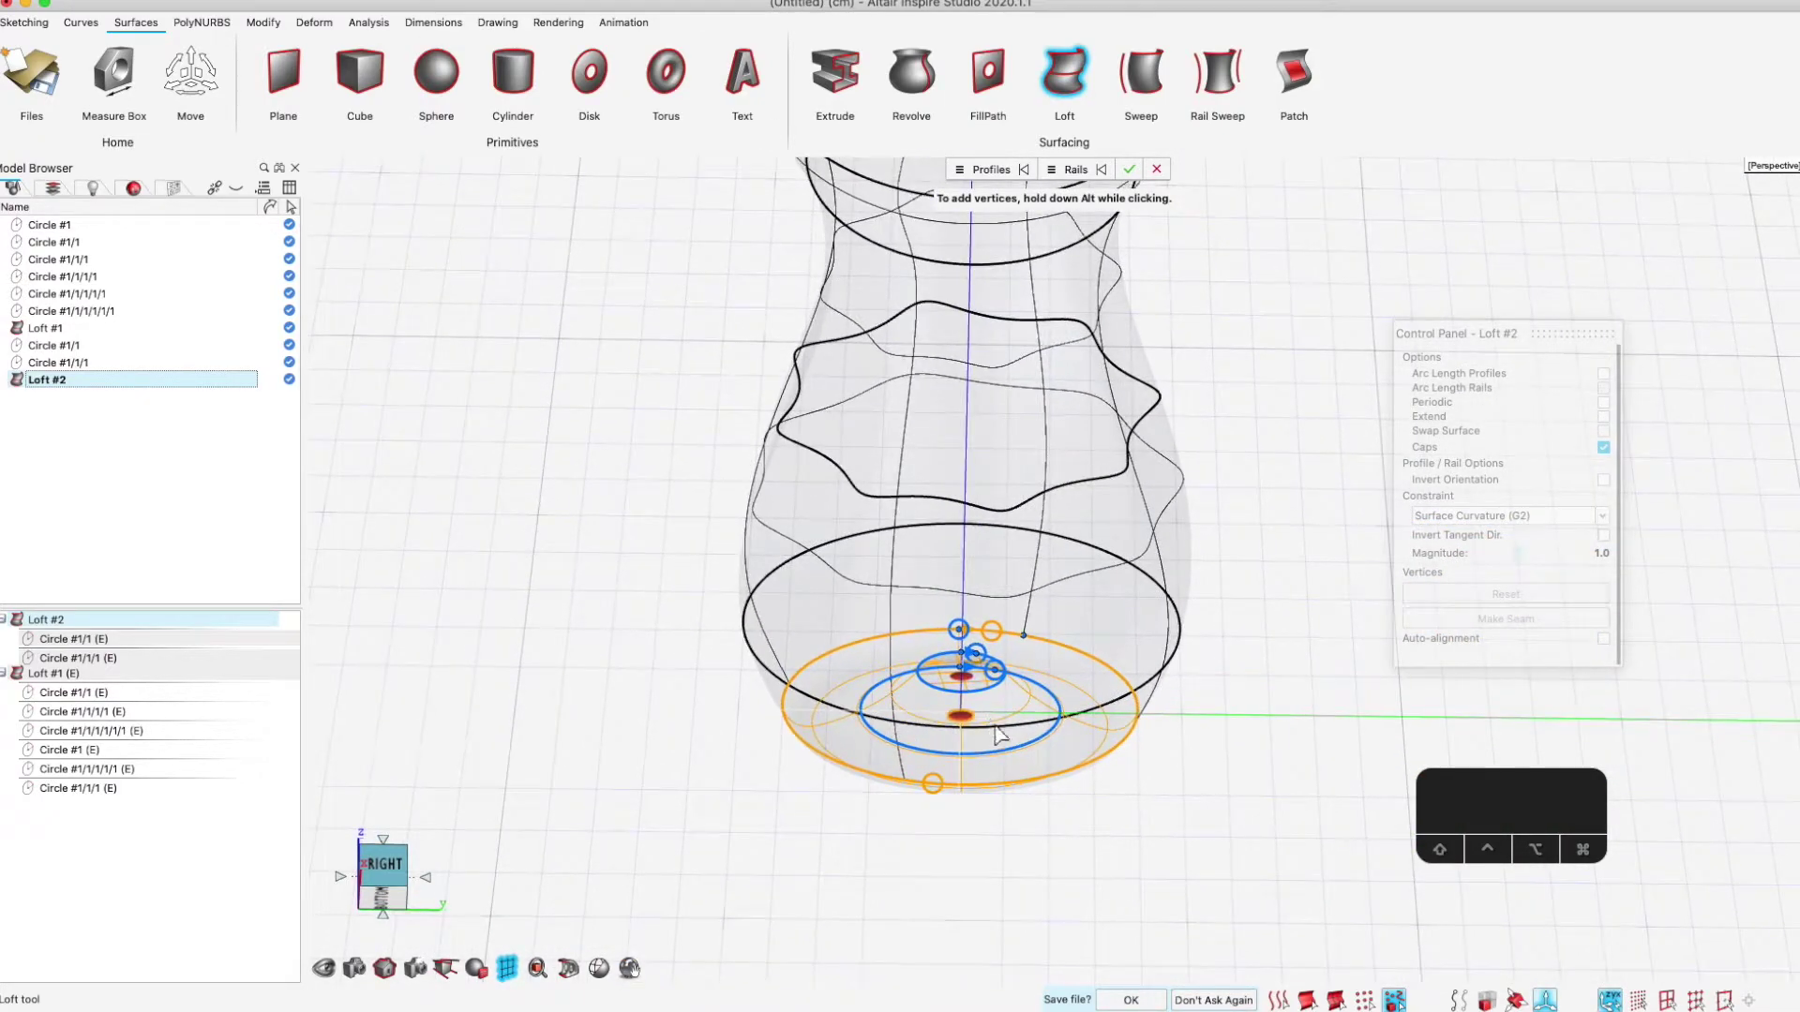
right_drag(1250, 750, 1109, 776)
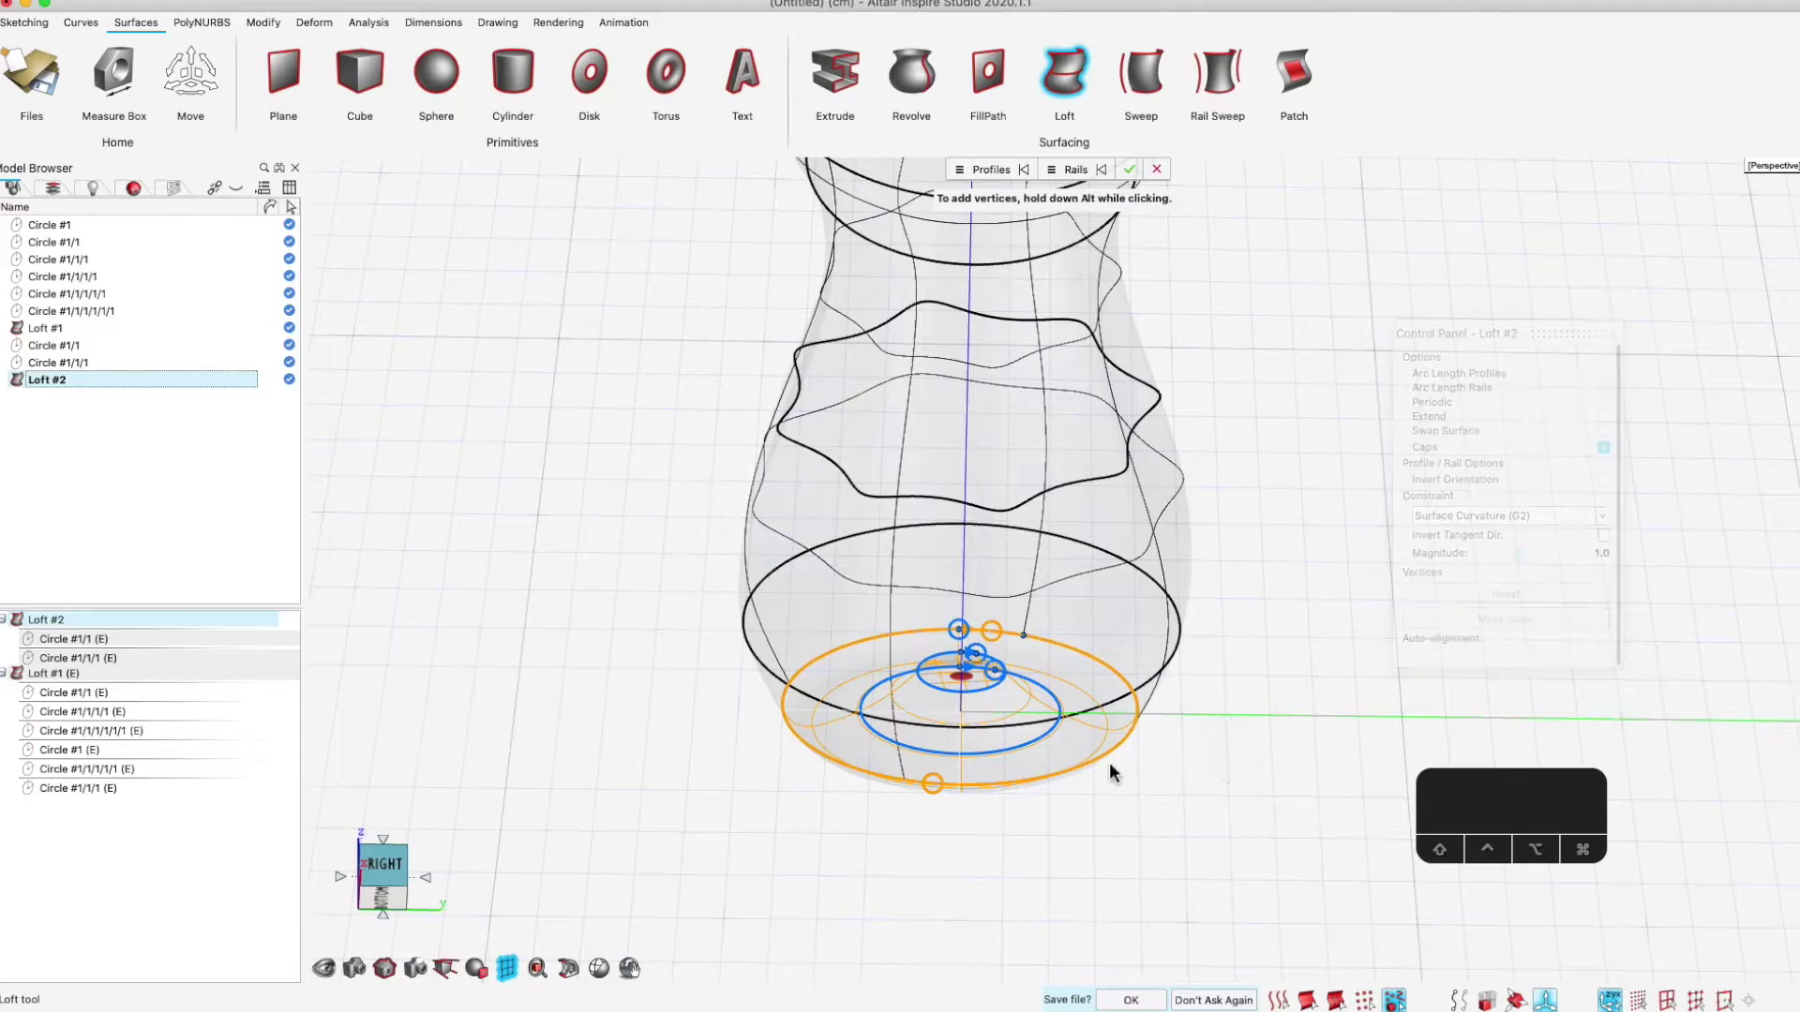
click(1167, 826)
Return to shaded display and examine the whole bottle from its base up to the neck opening
key(1)
key(2)
shift+middle_drag(1196, 725, 1189, 830)
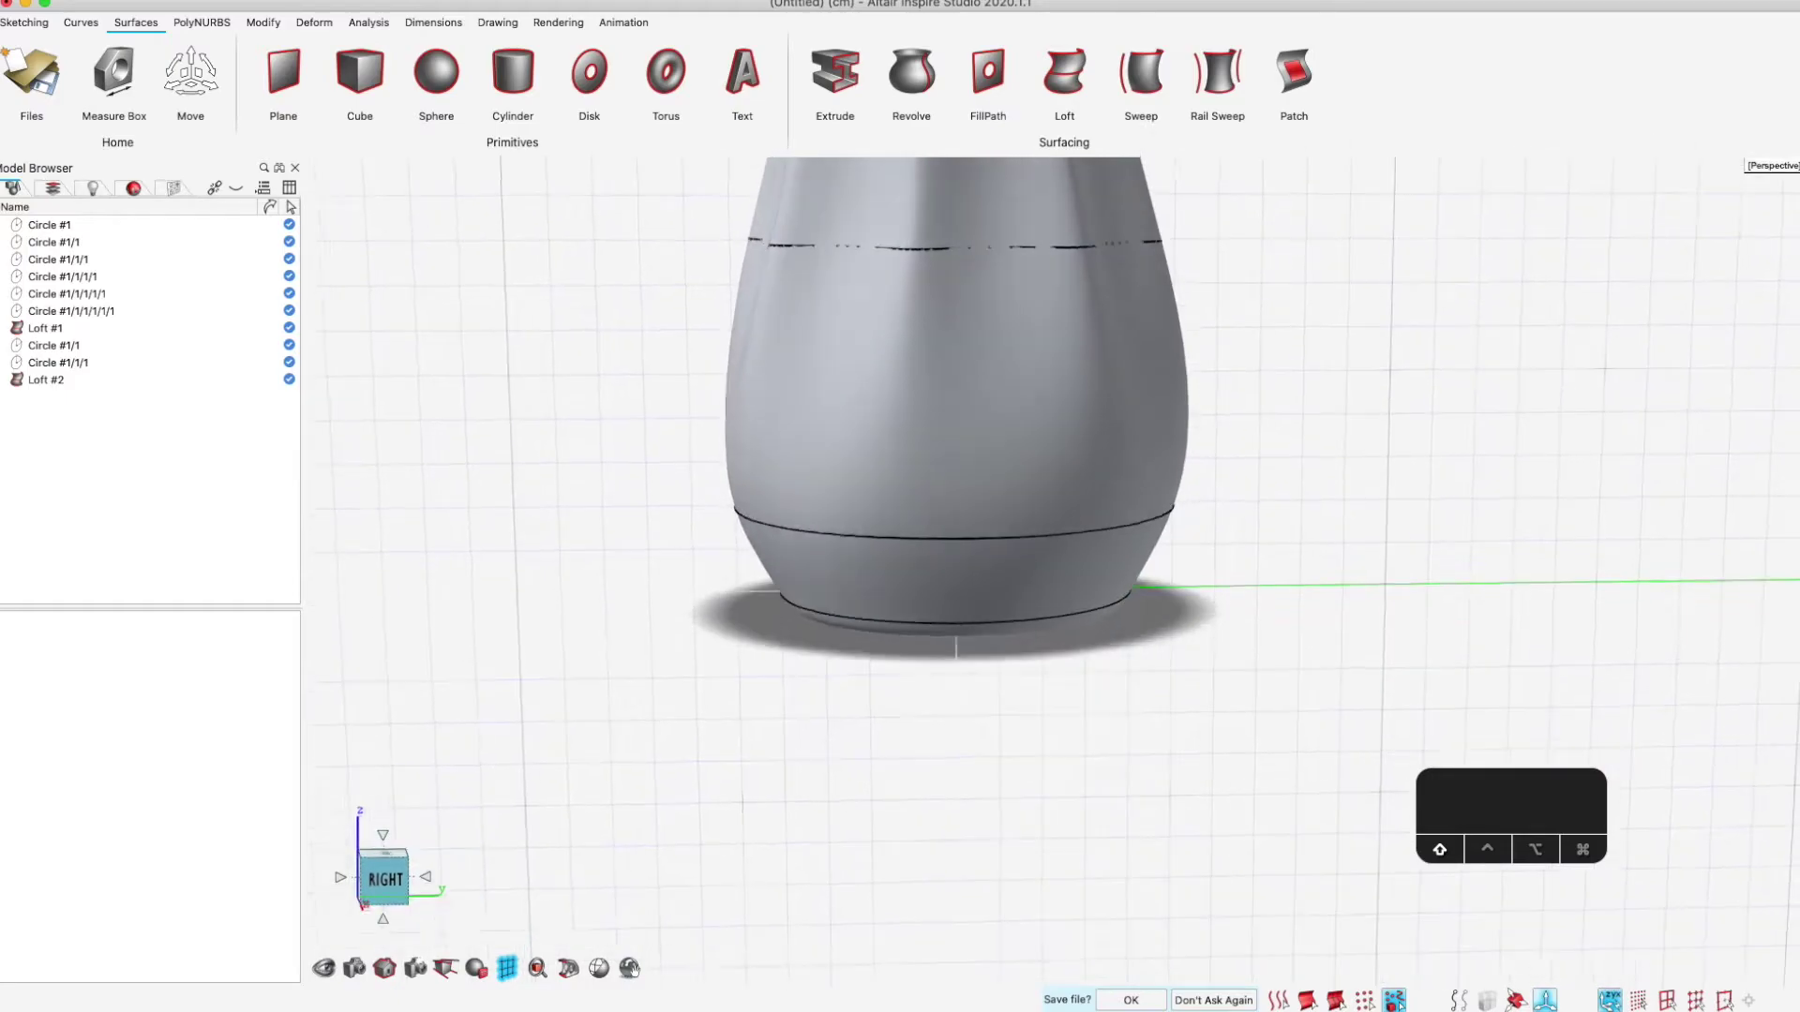
scroll(1209, 679, down, 5)
shift+middle_drag(1209, 679, 1179, 614)
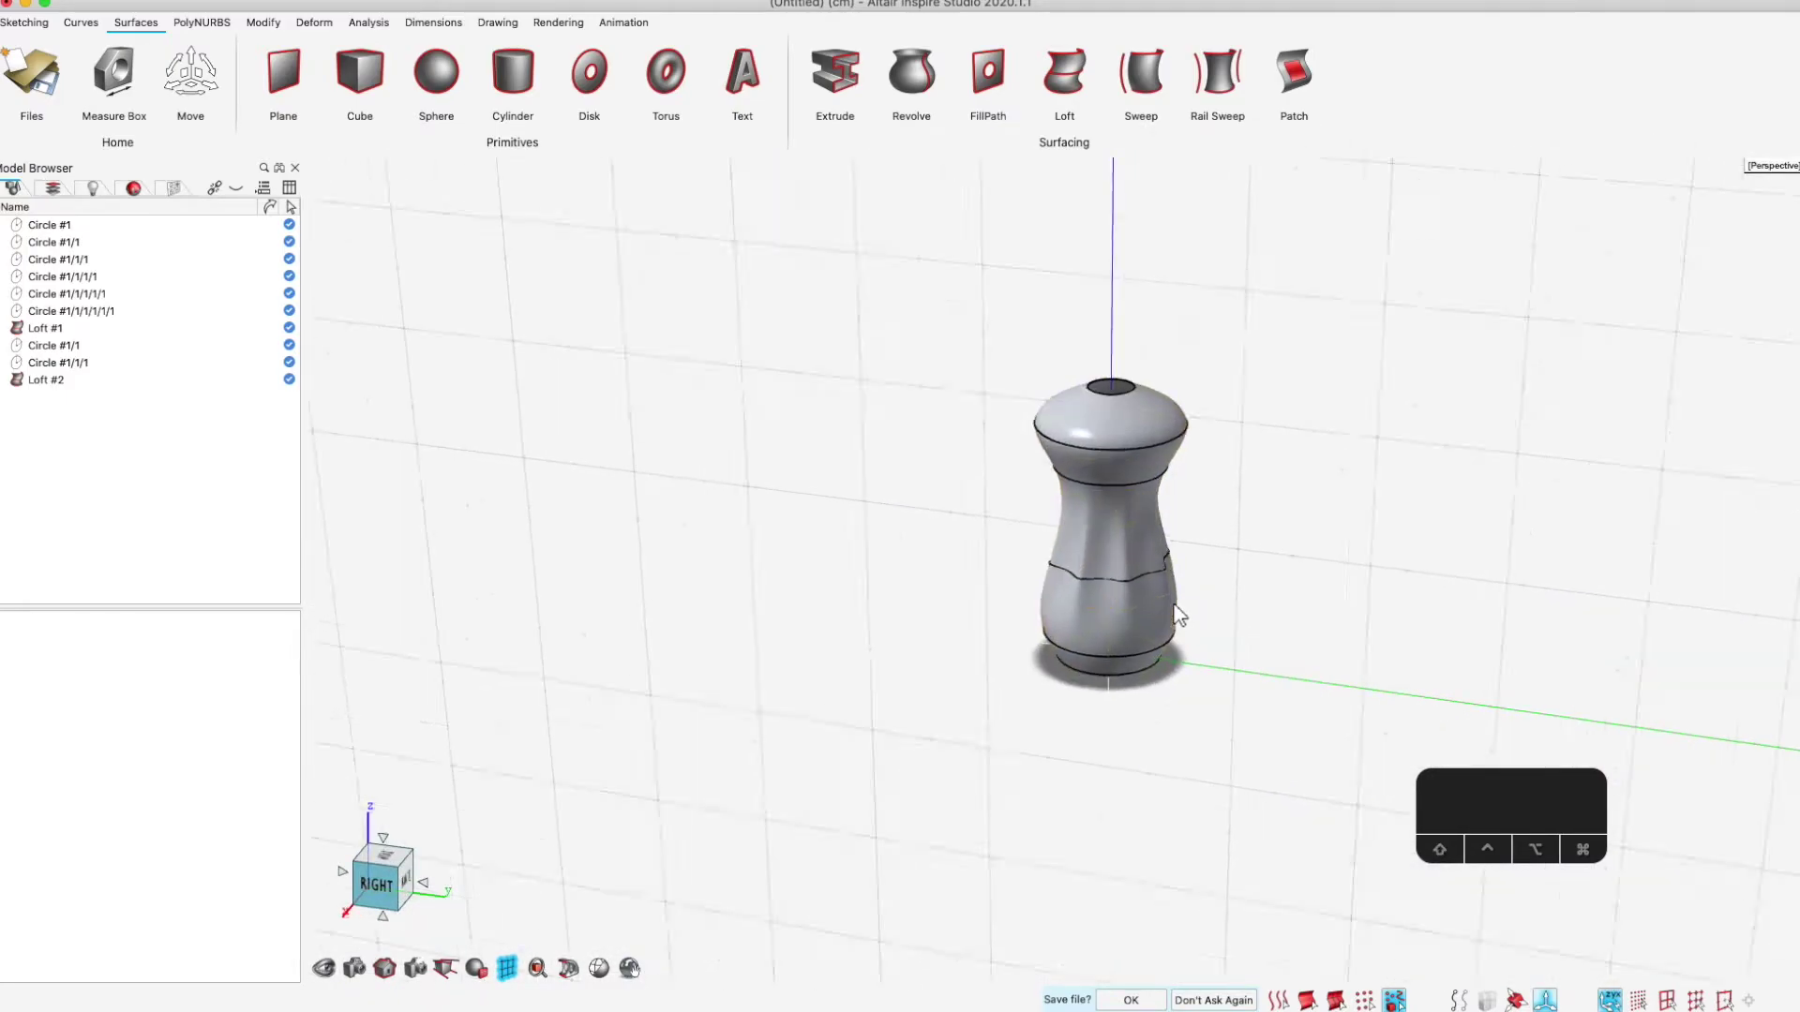
Cut the bottle open with section Plane 1 and examine the profile of the recessed bottom and body wall from inside
scroll(1179, 614, up, 4)
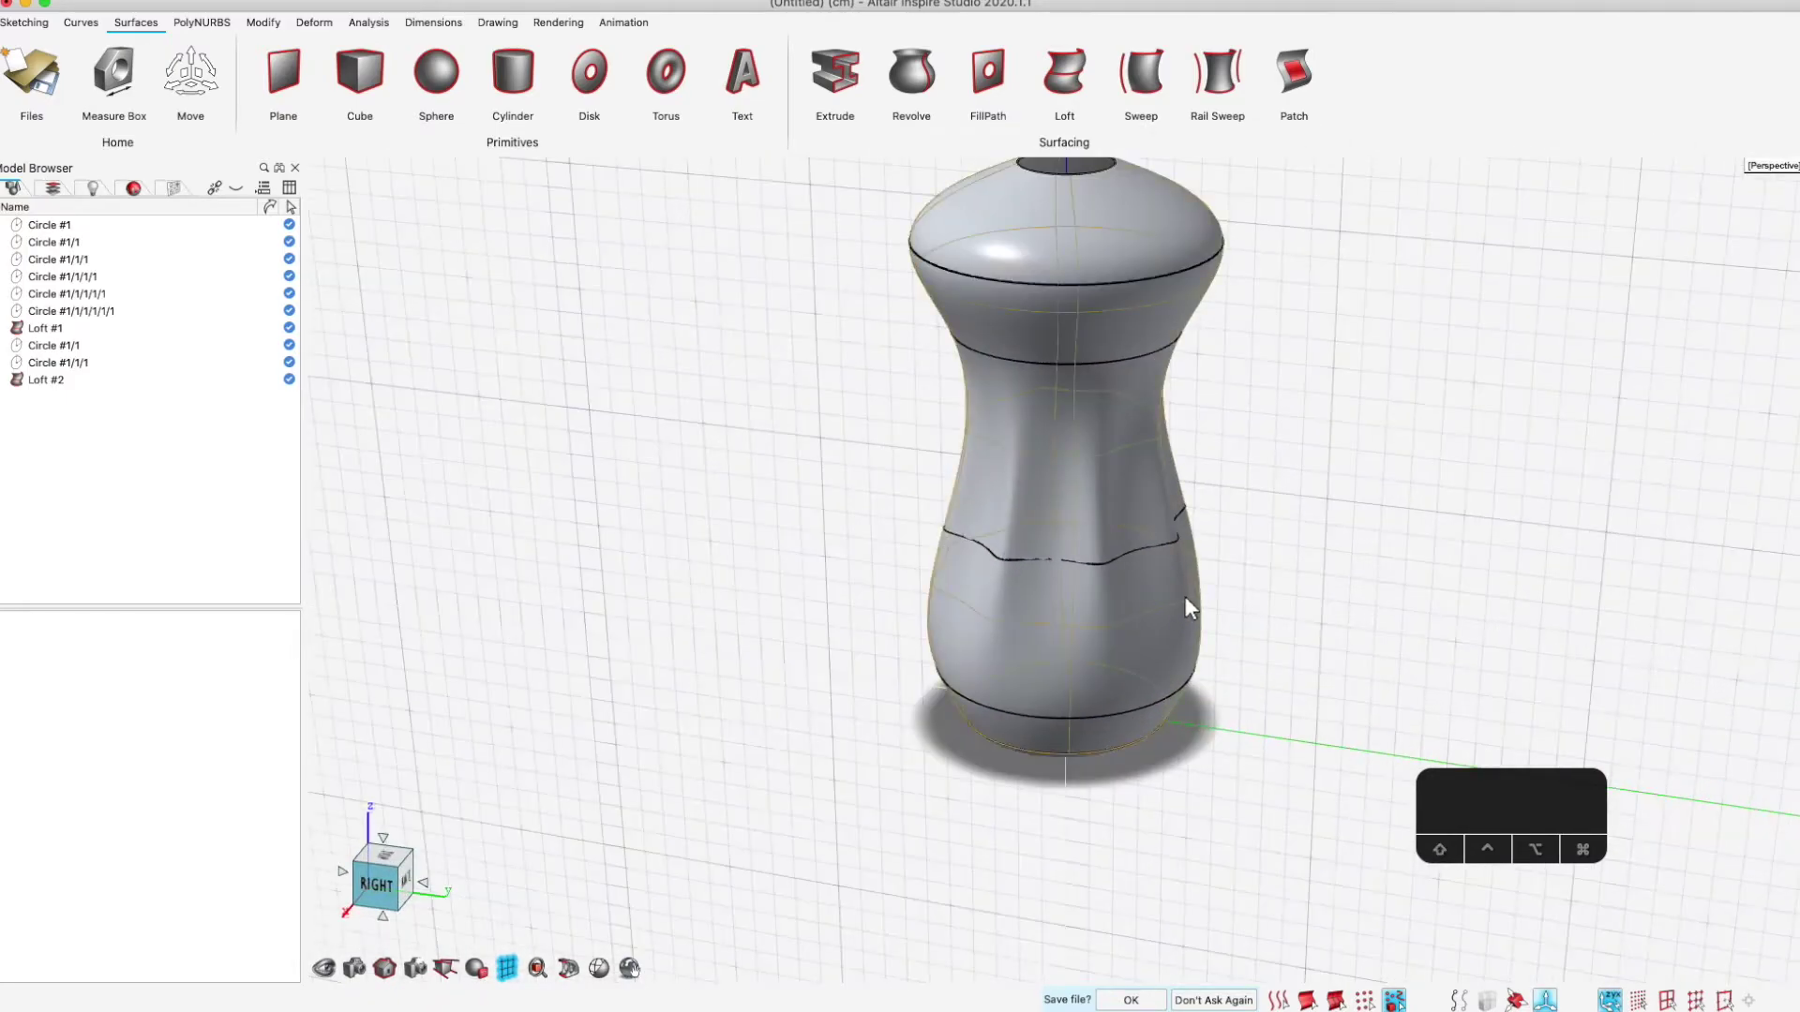
click(568, 969)
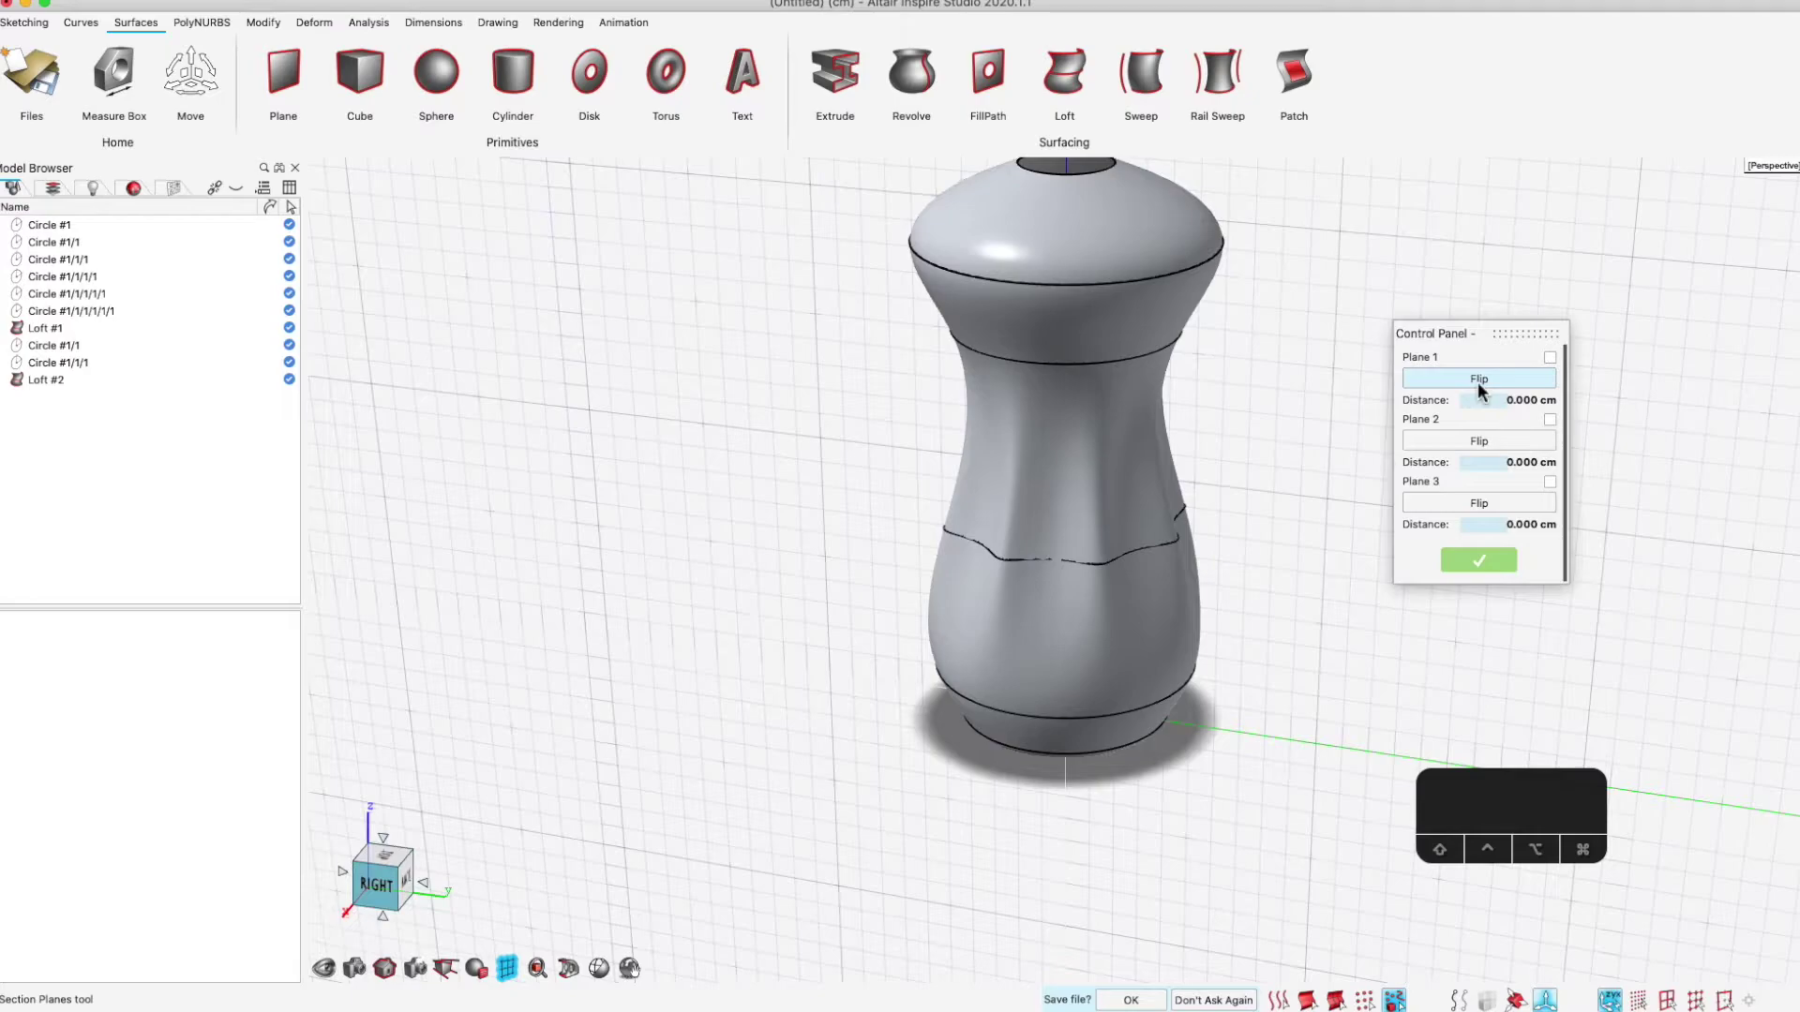
click(1549, 358)
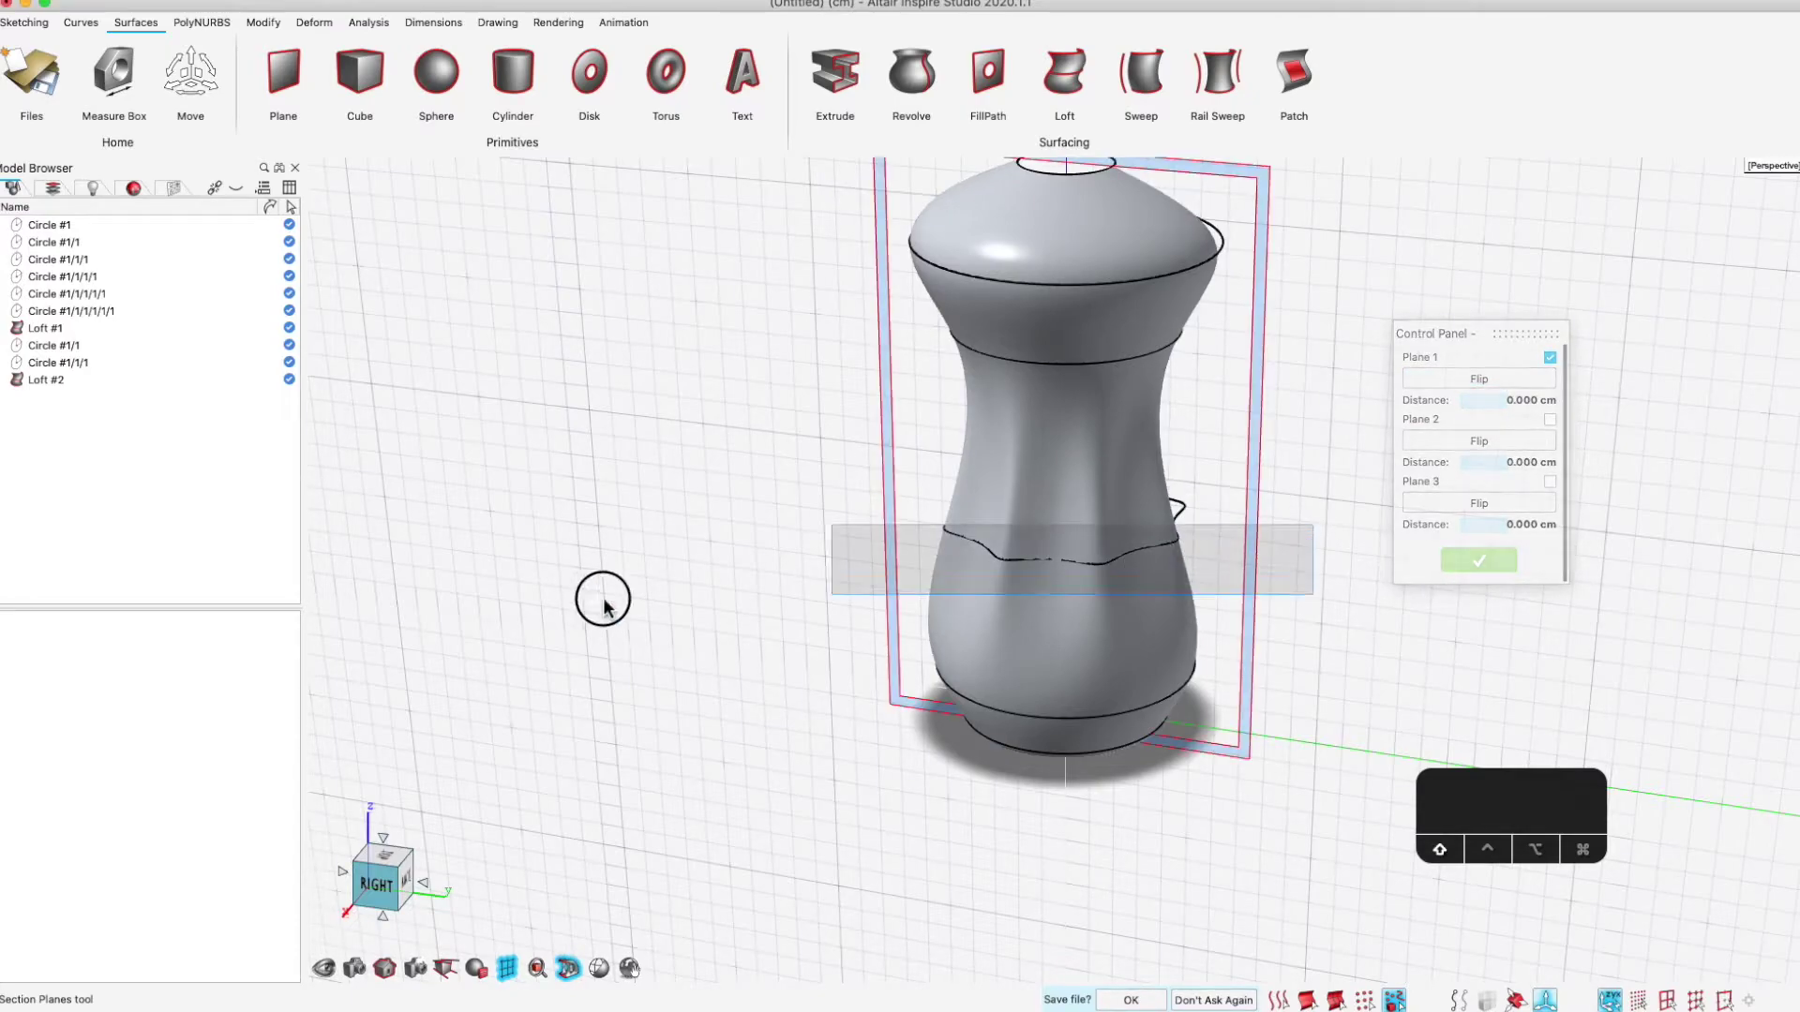
shift+drag(1131, 591, 1284, 583)
shift+scroll(1303, 528, right, 10)
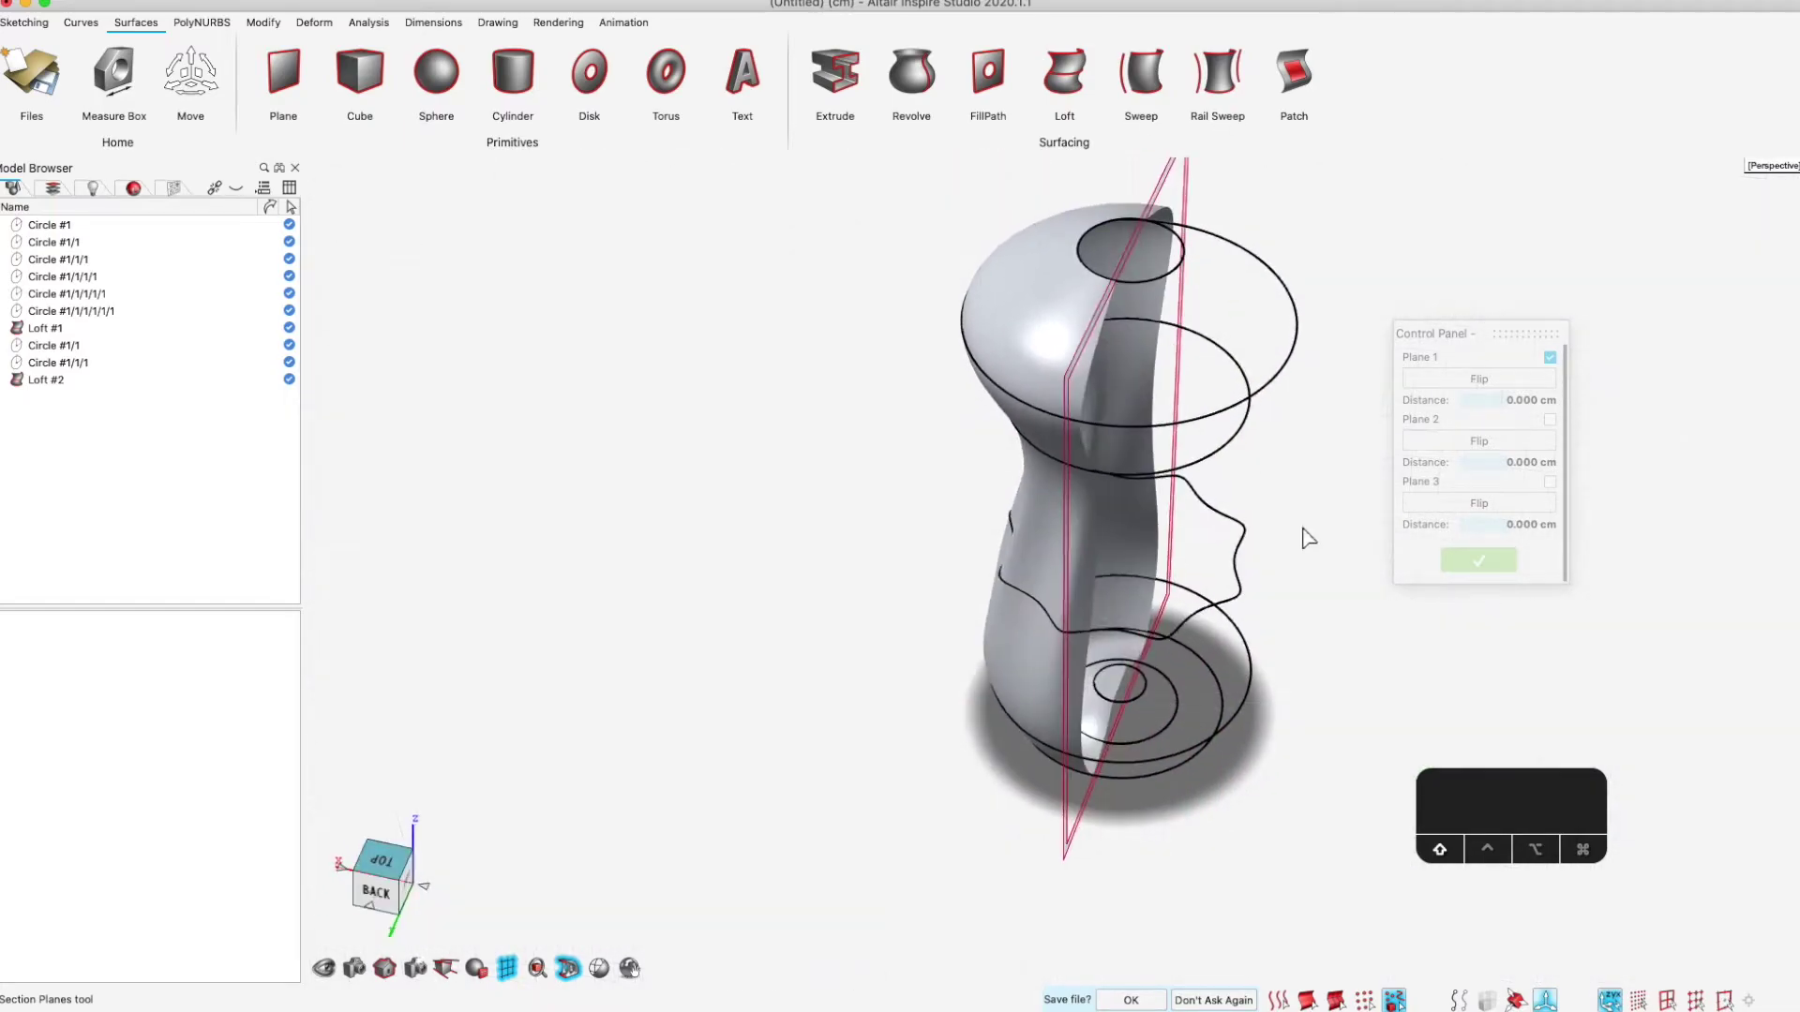
shift+scroll(1310, 534, right, 5)
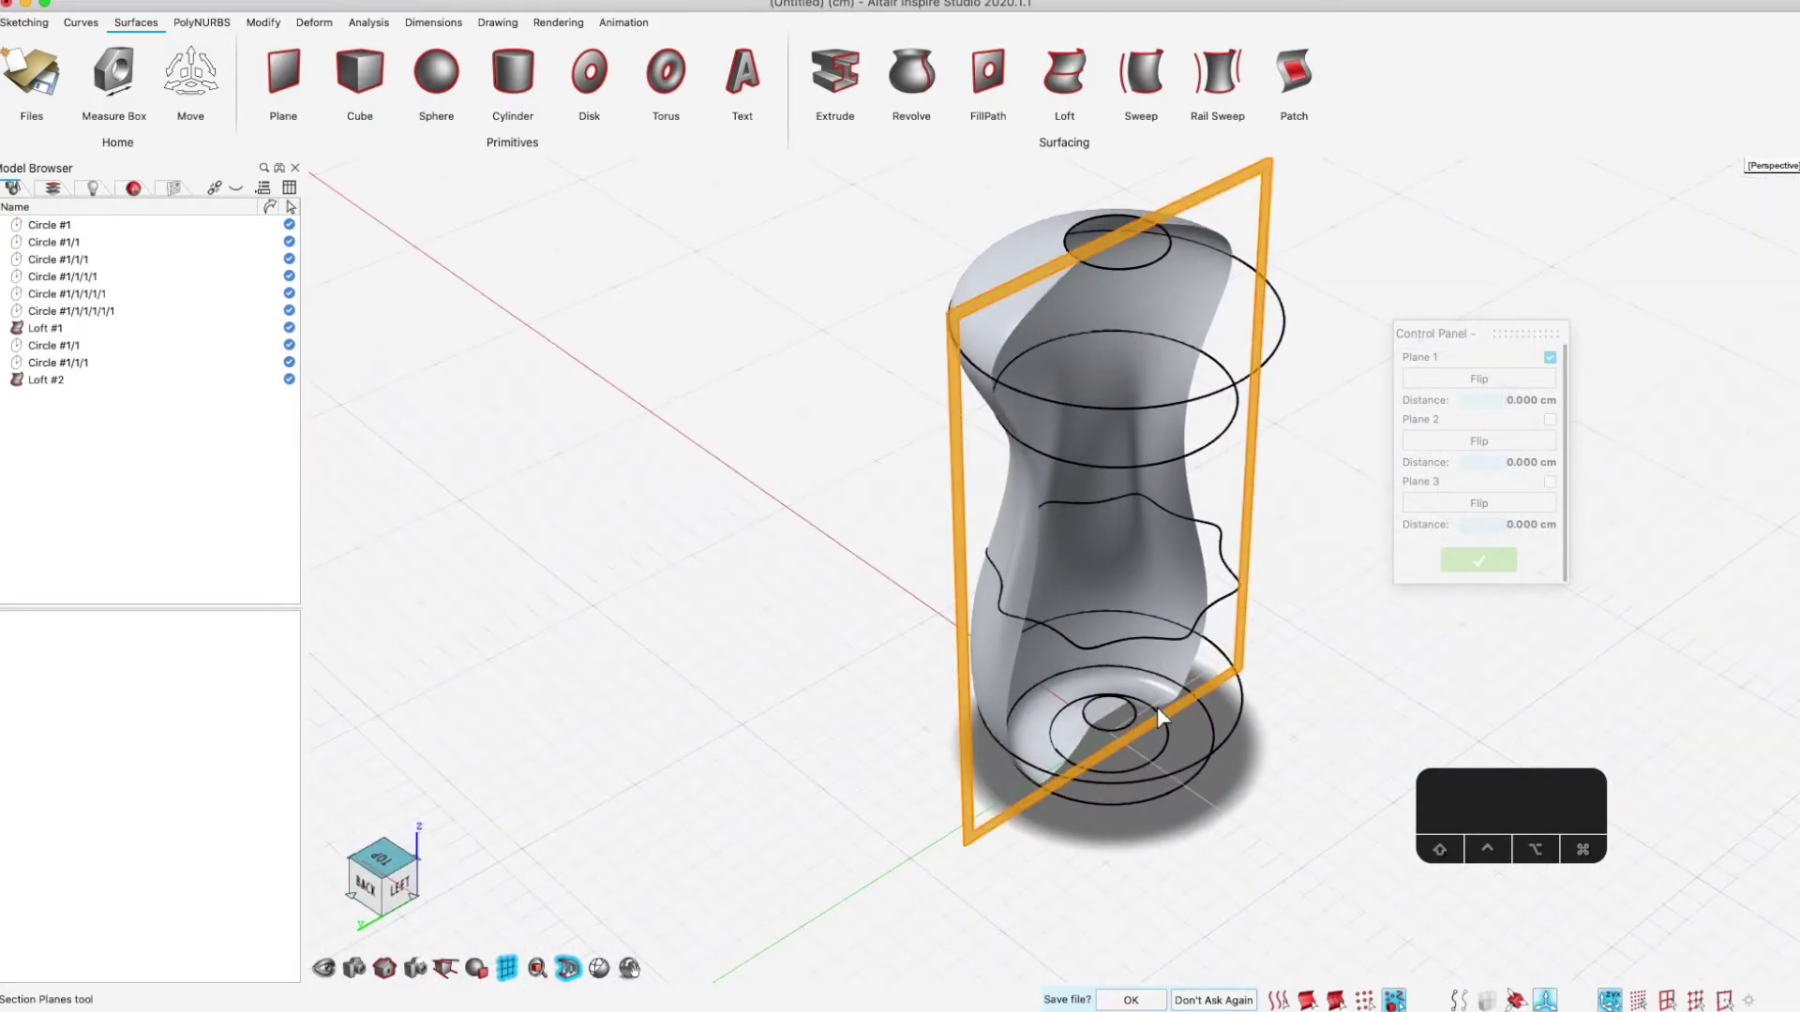
scroll(1158, 711, up, 5)
scroll(1160, 712, up, 5)
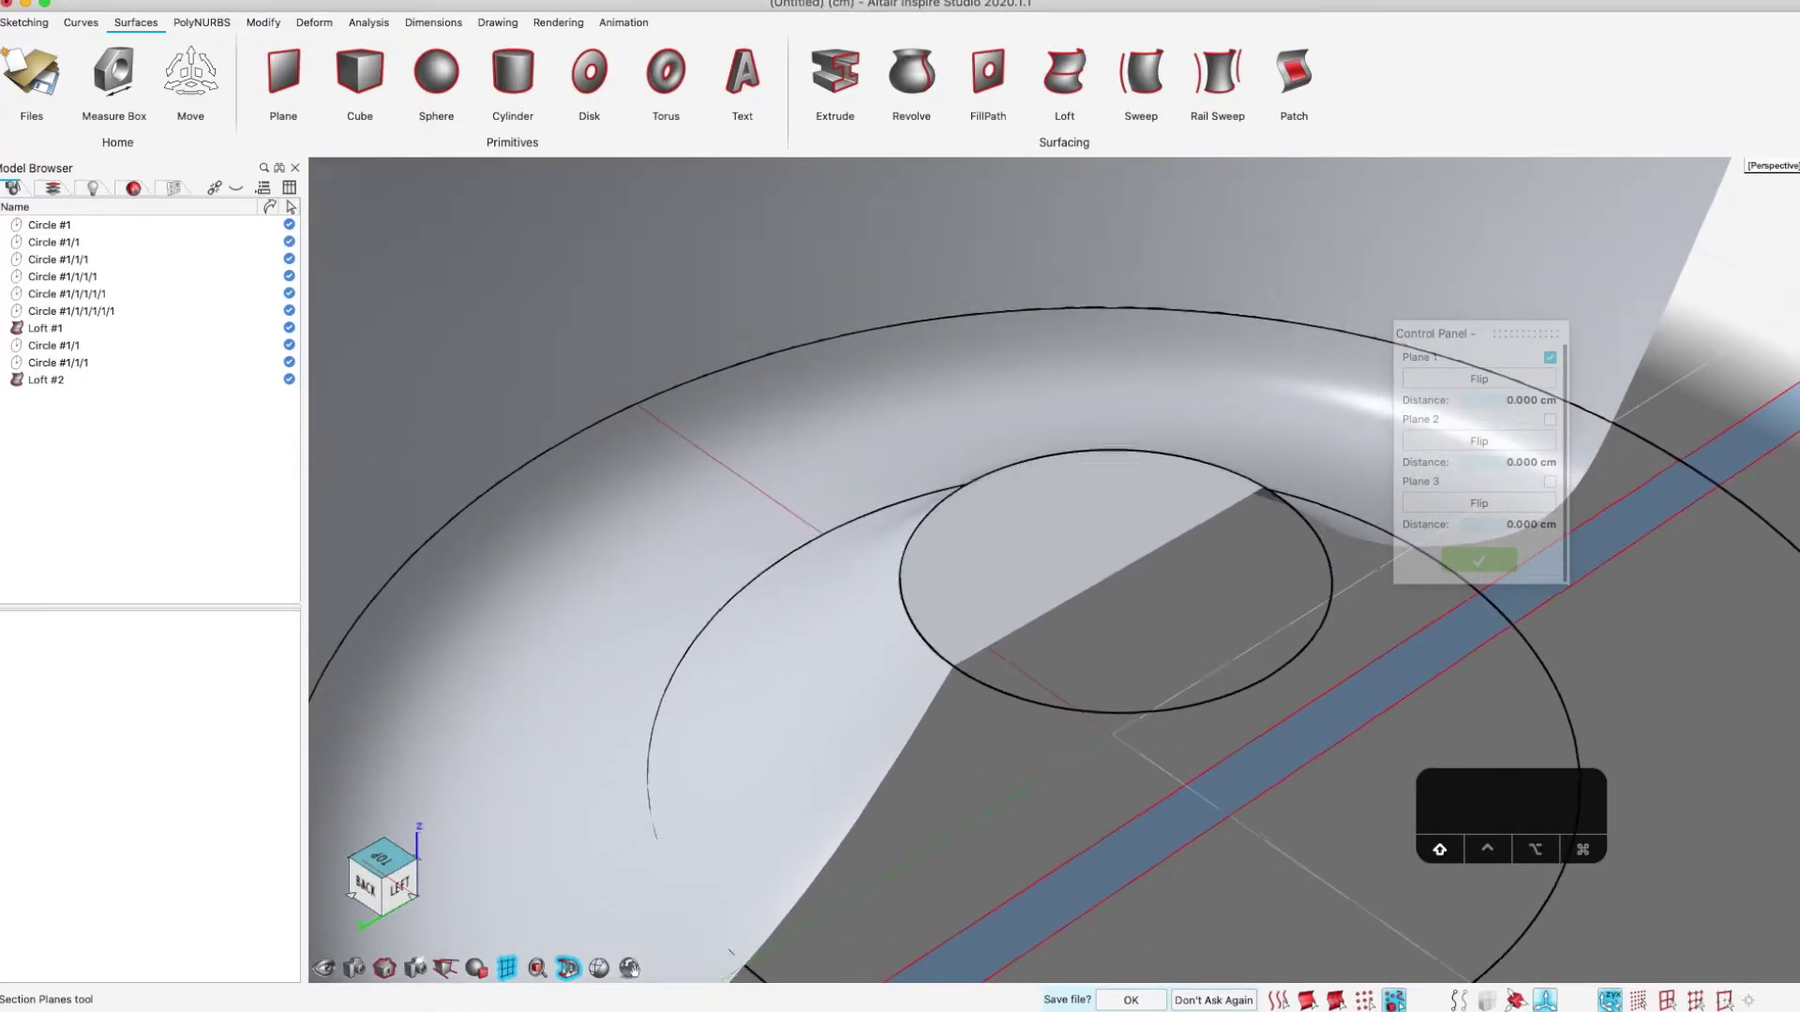
shift+scroll(1138, 721, down, 8)
shift+scroll(1138, 722, up, 8)
scroll(1138, 722, down, 5)
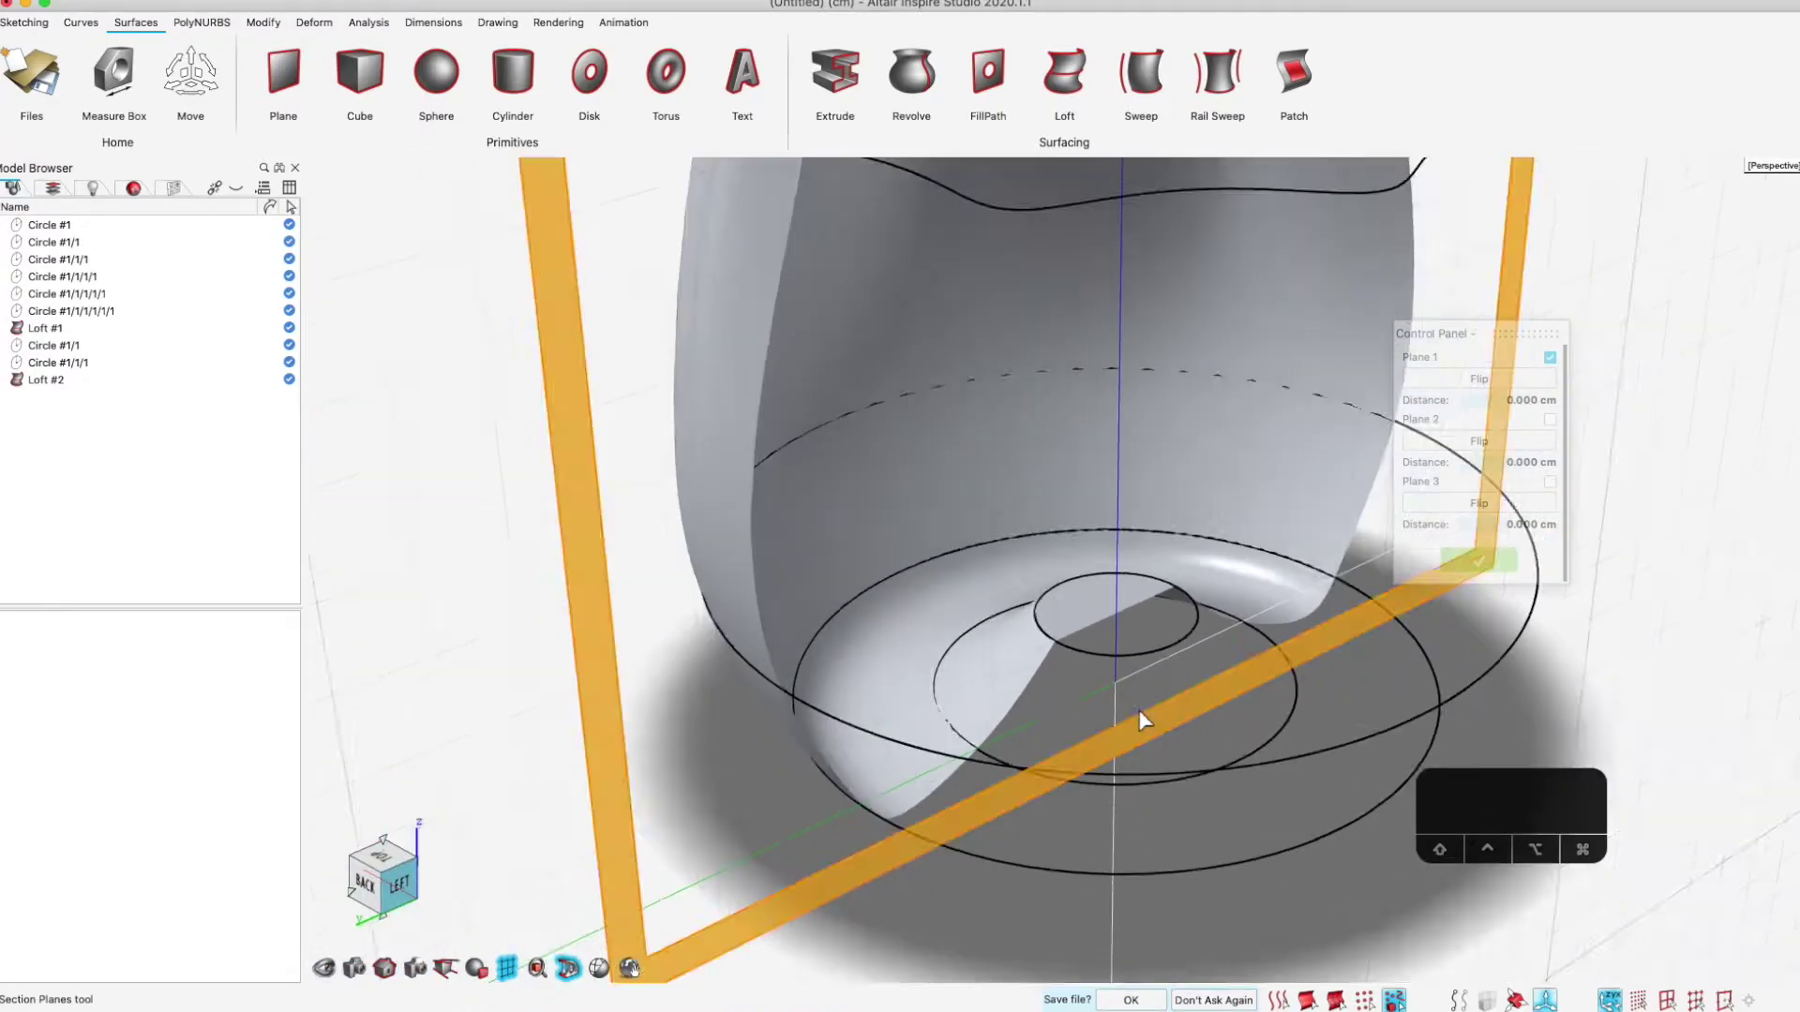
scroll(1140, 720, down, 8)
Switch off section Plane 1 and close the section planes tool so the whole bottle is displayed
click(1549, 358)
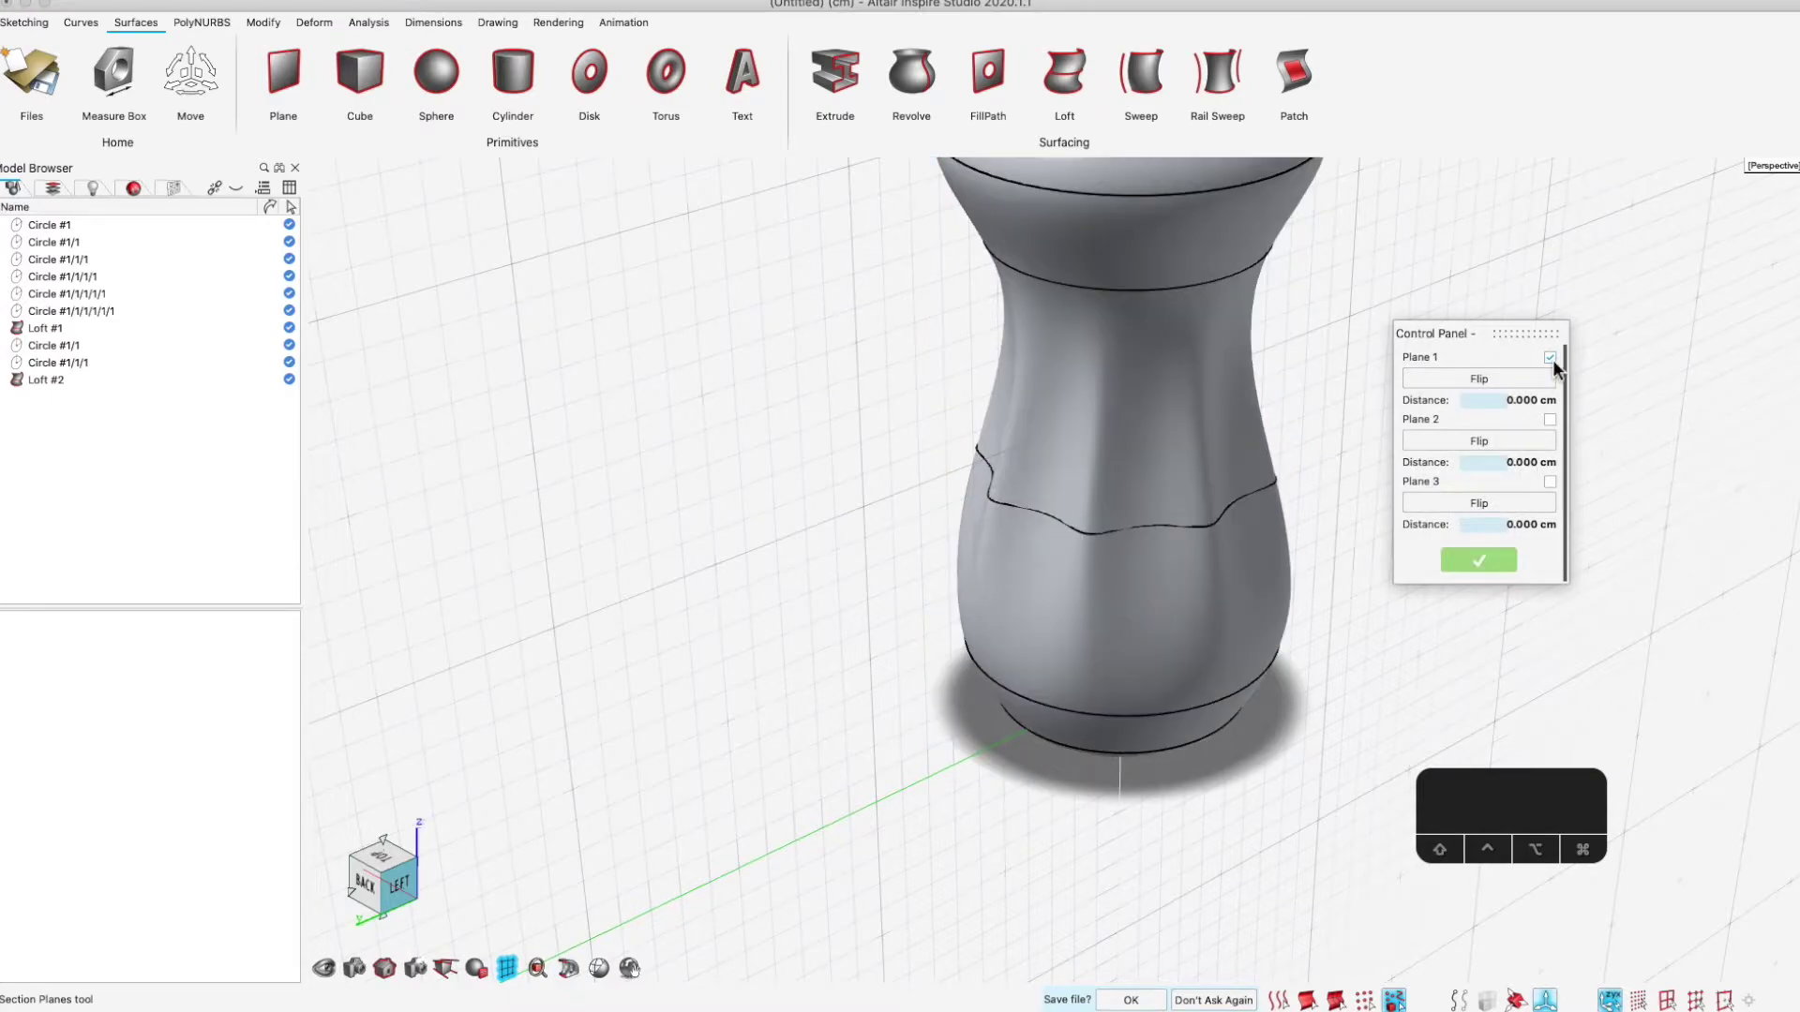
click(1492, 563)
right_click(1371, 546)
click(1335, 521)
Extrude the circle at the bottle's top opening upward by about 2.57 cm to form the neck
scroll(1335, 521, down, 10)
shift+right_drag(1355, 499, 1062, 554)
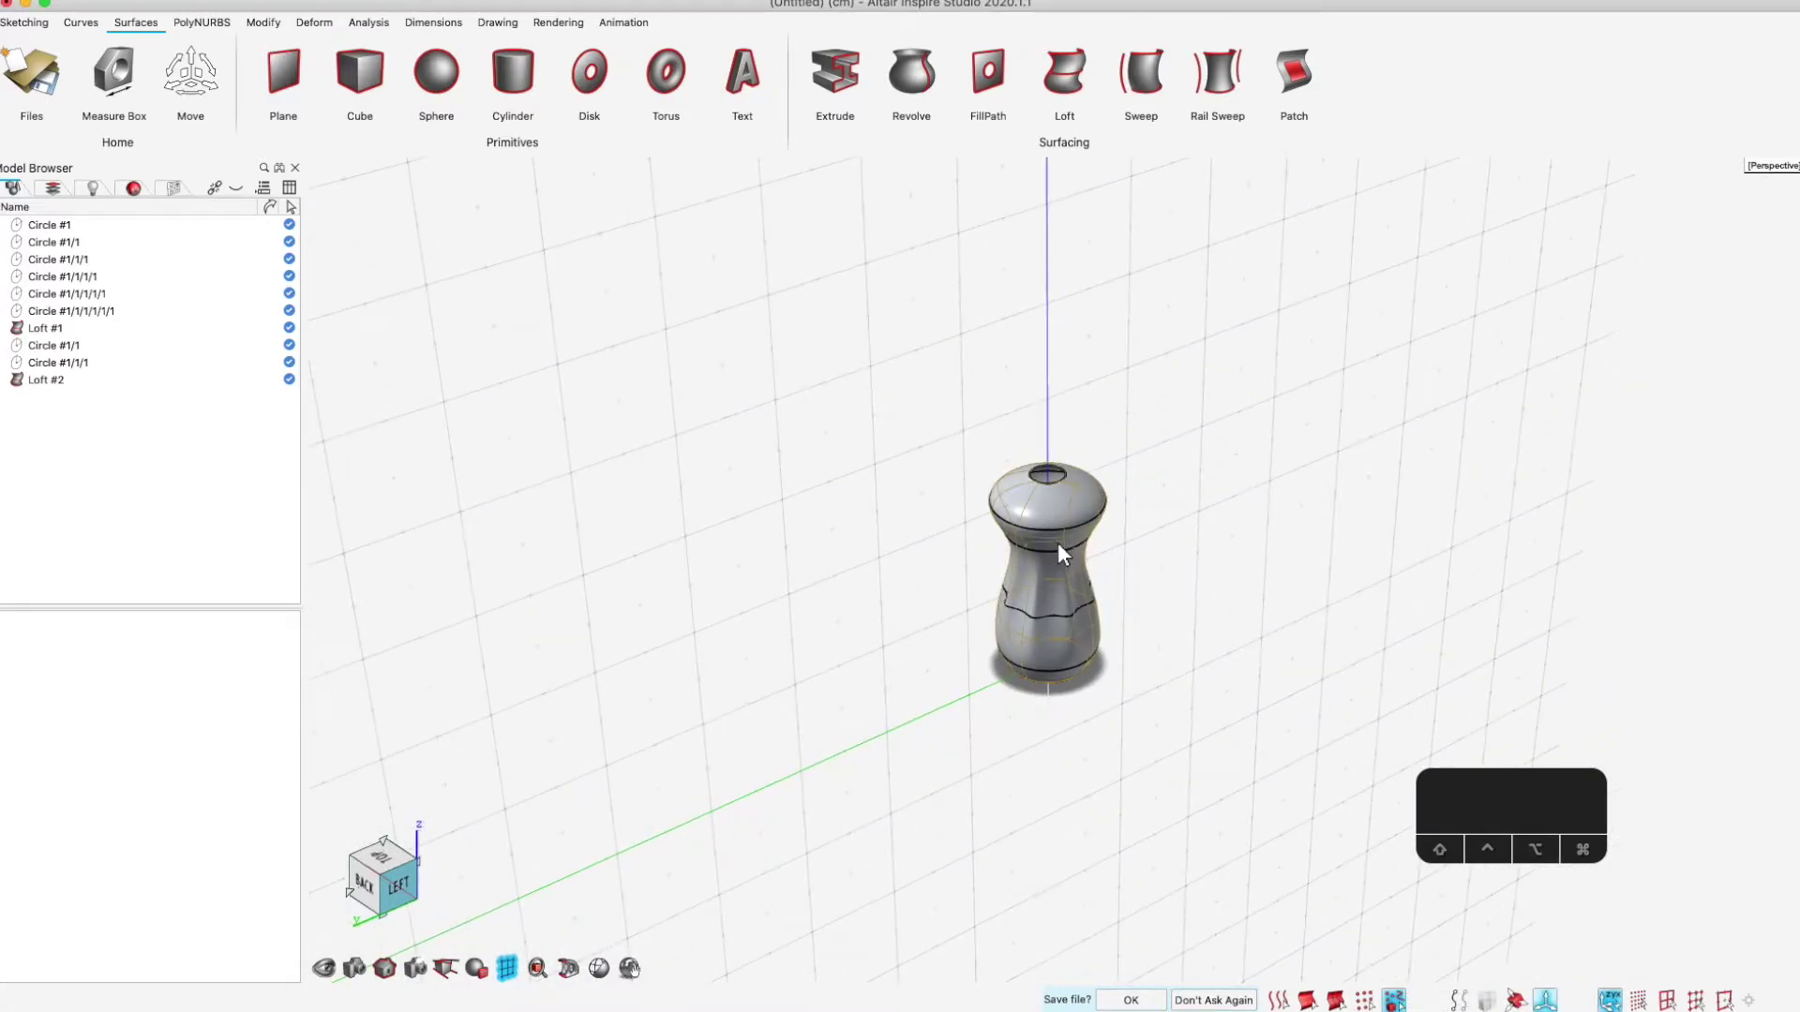
click(1062, 478)
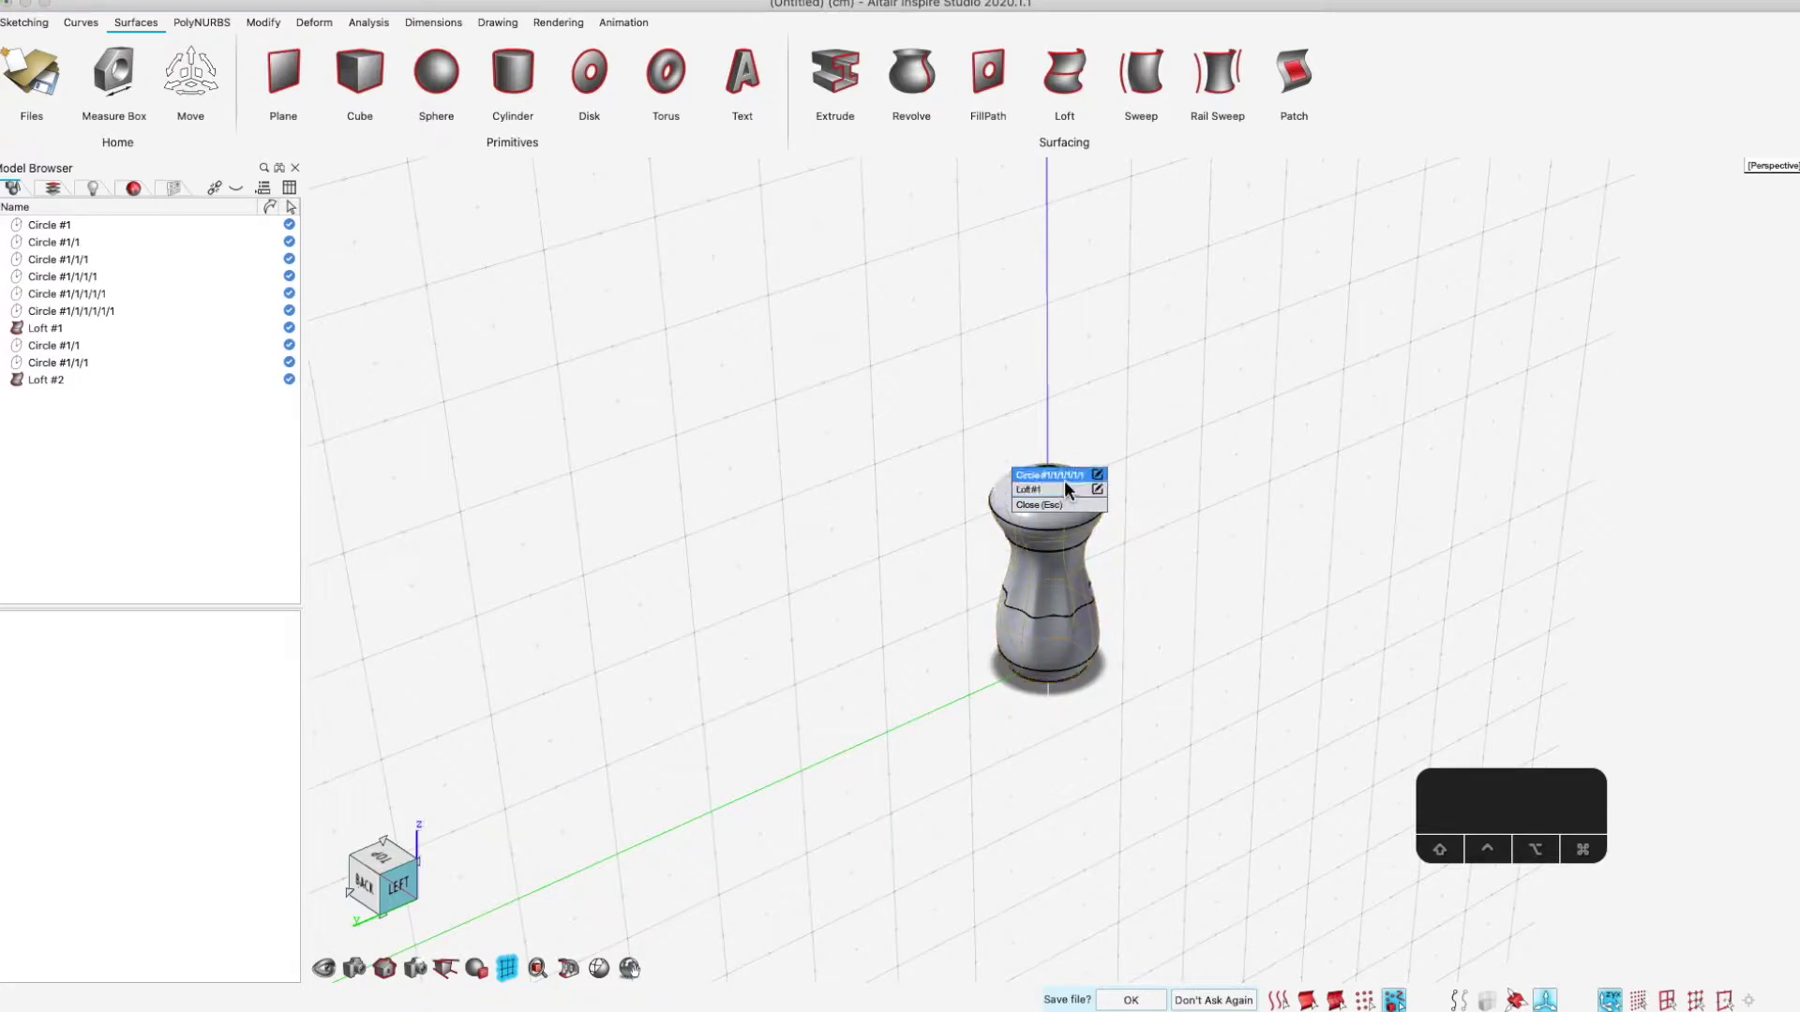
click(1059, 475)
key(f)
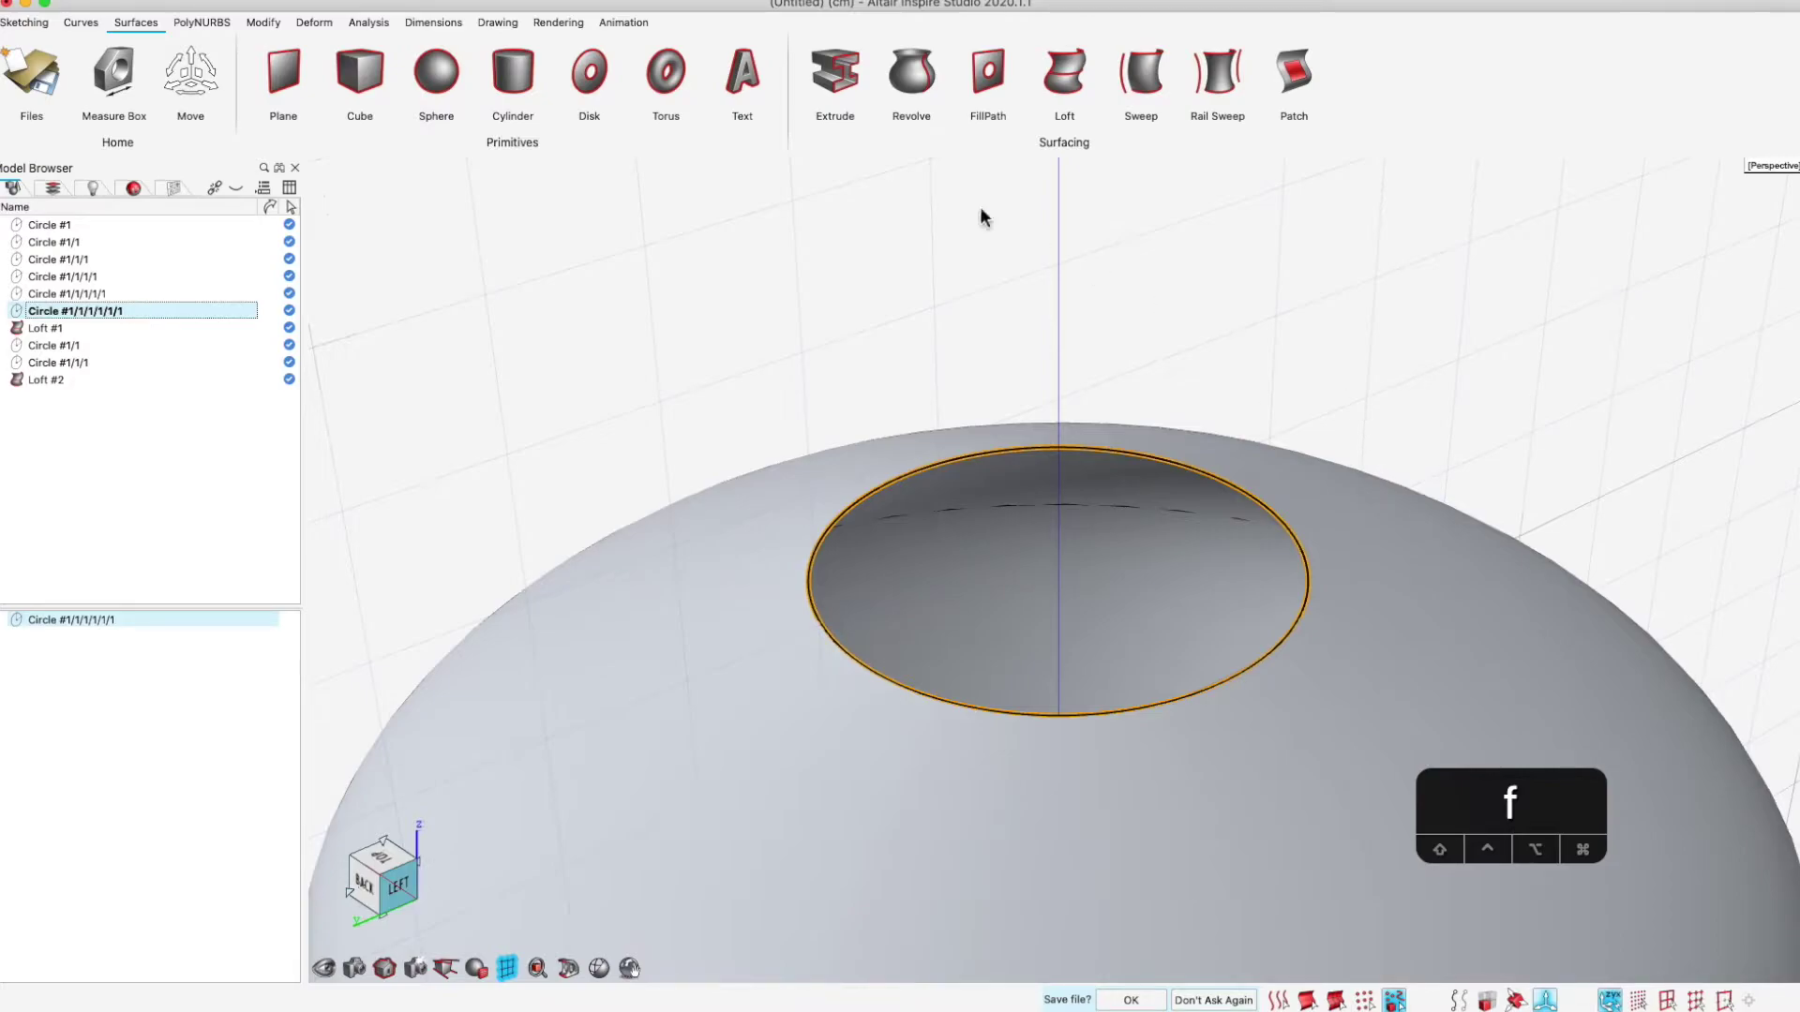
click(843, 94)
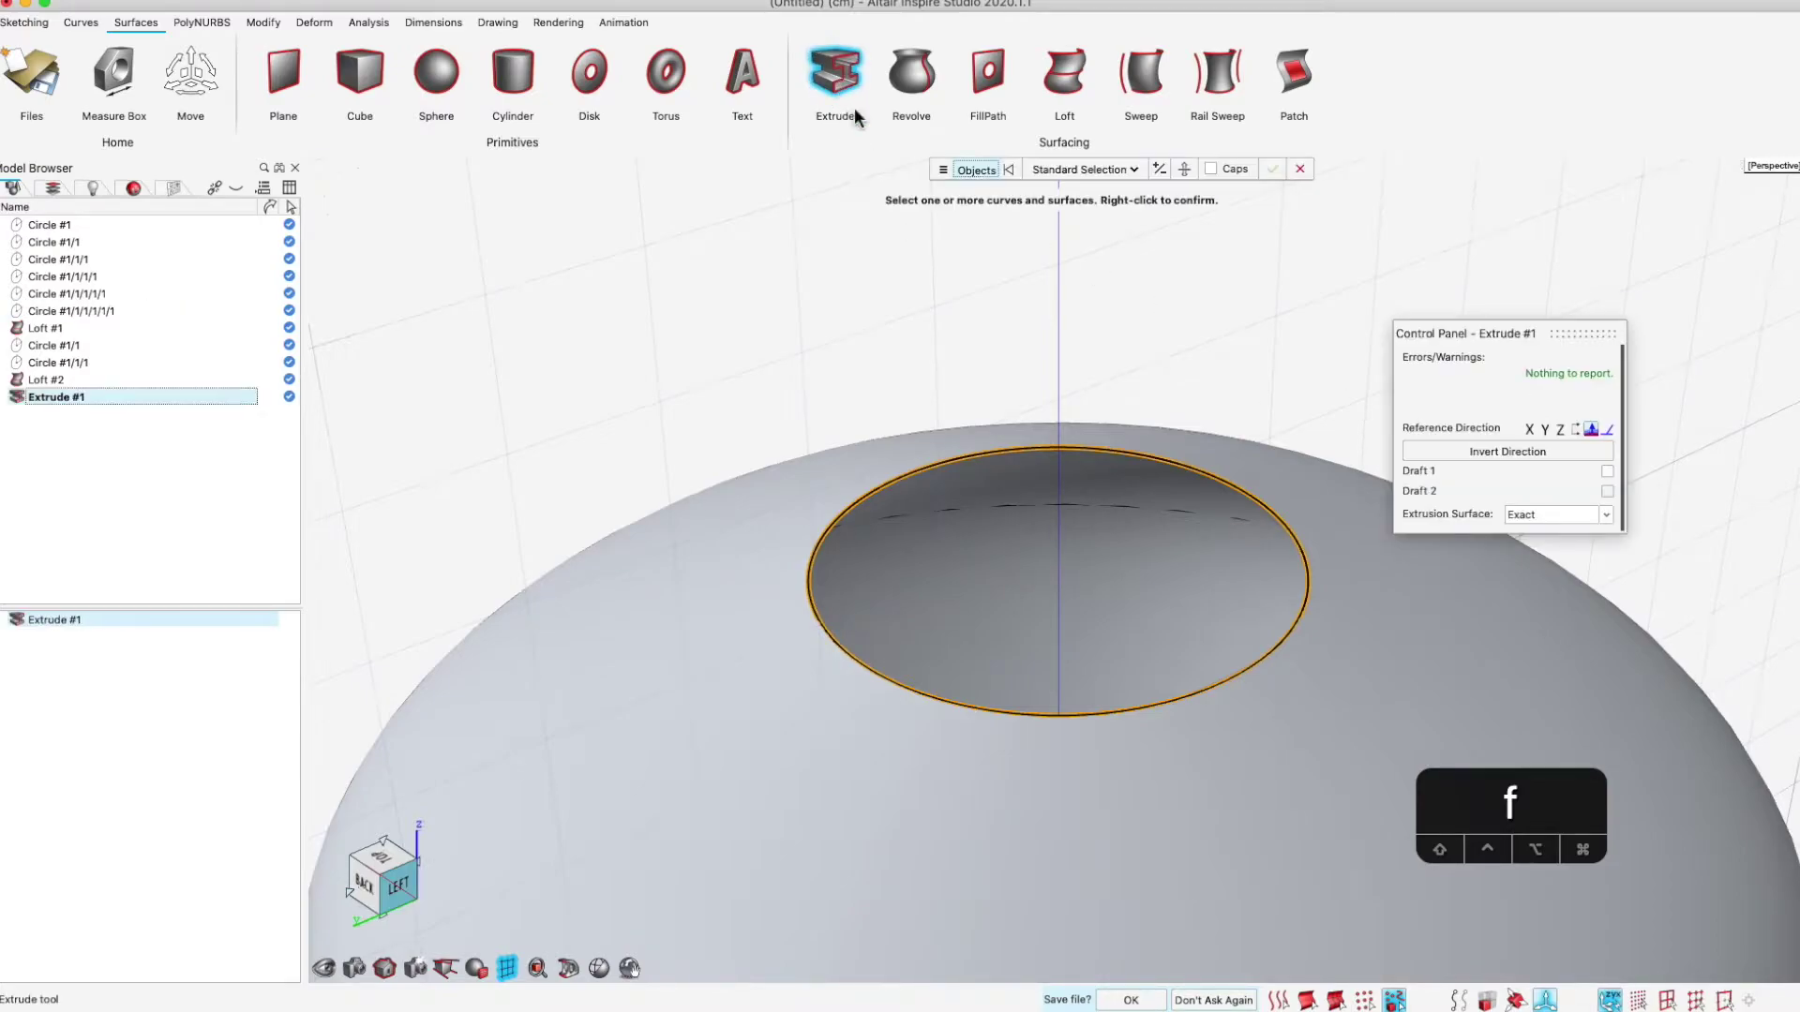
click(1009, 451)
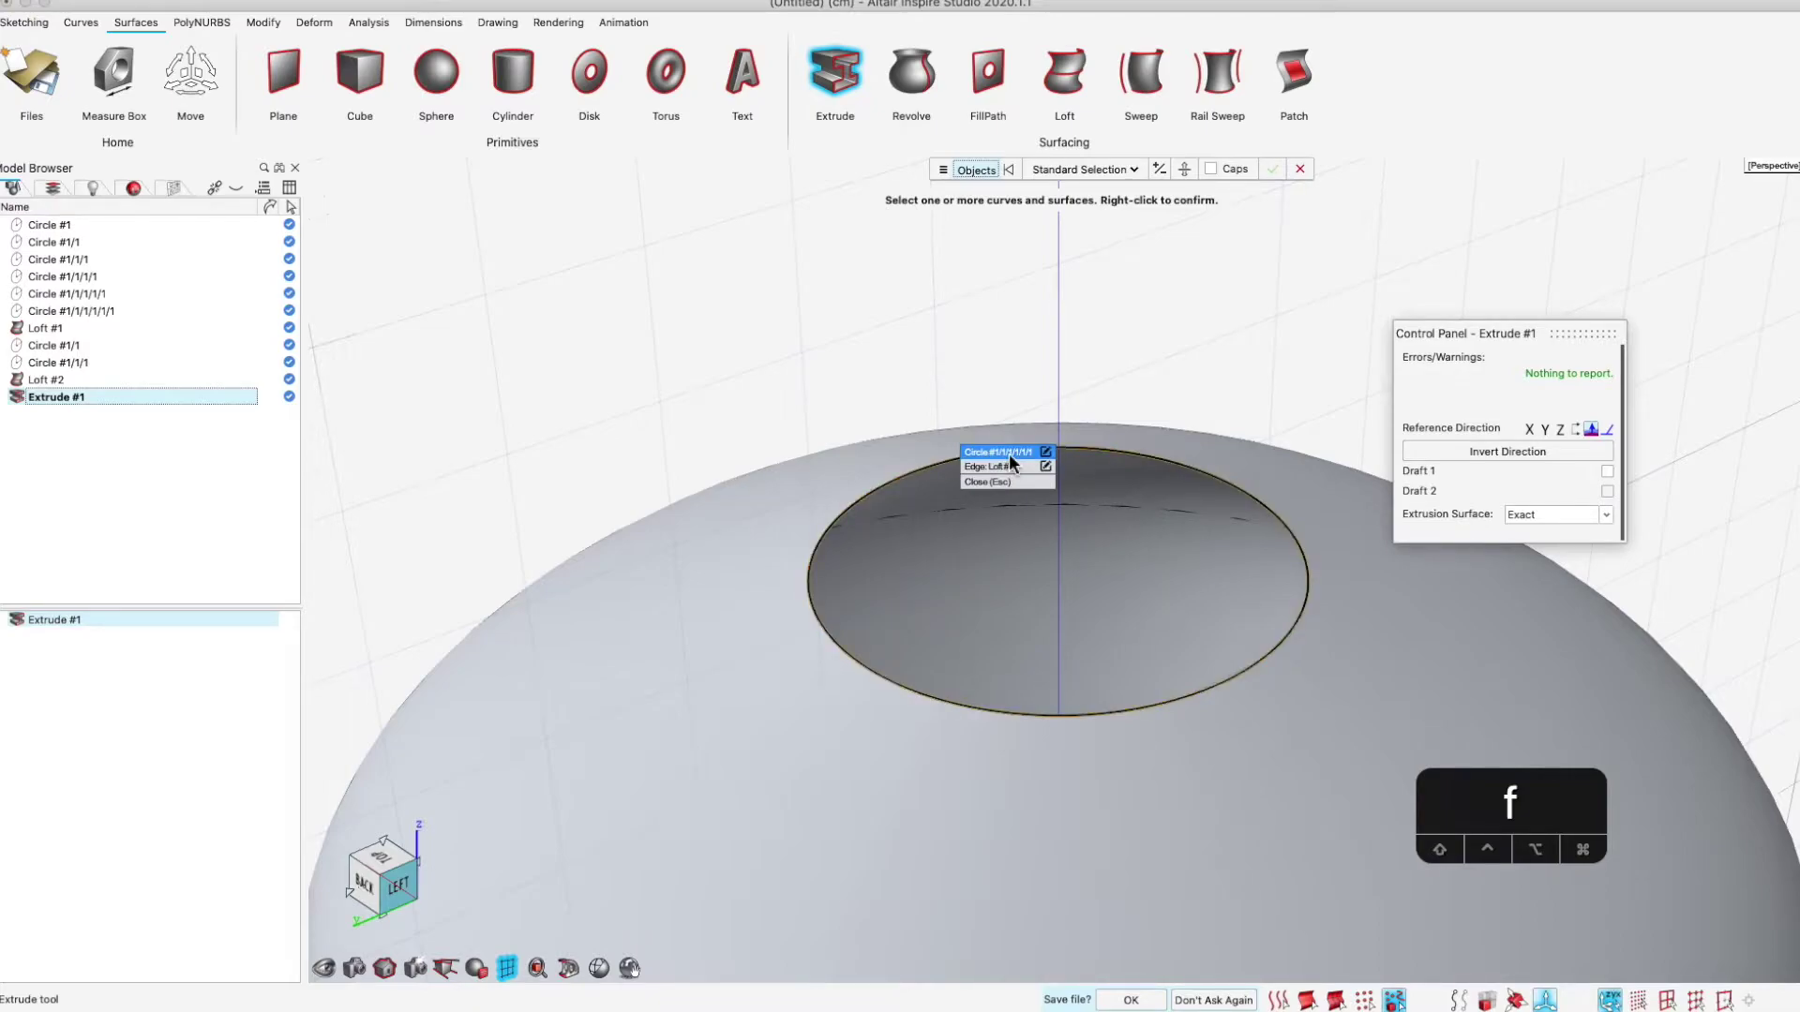
click(1009, 452)
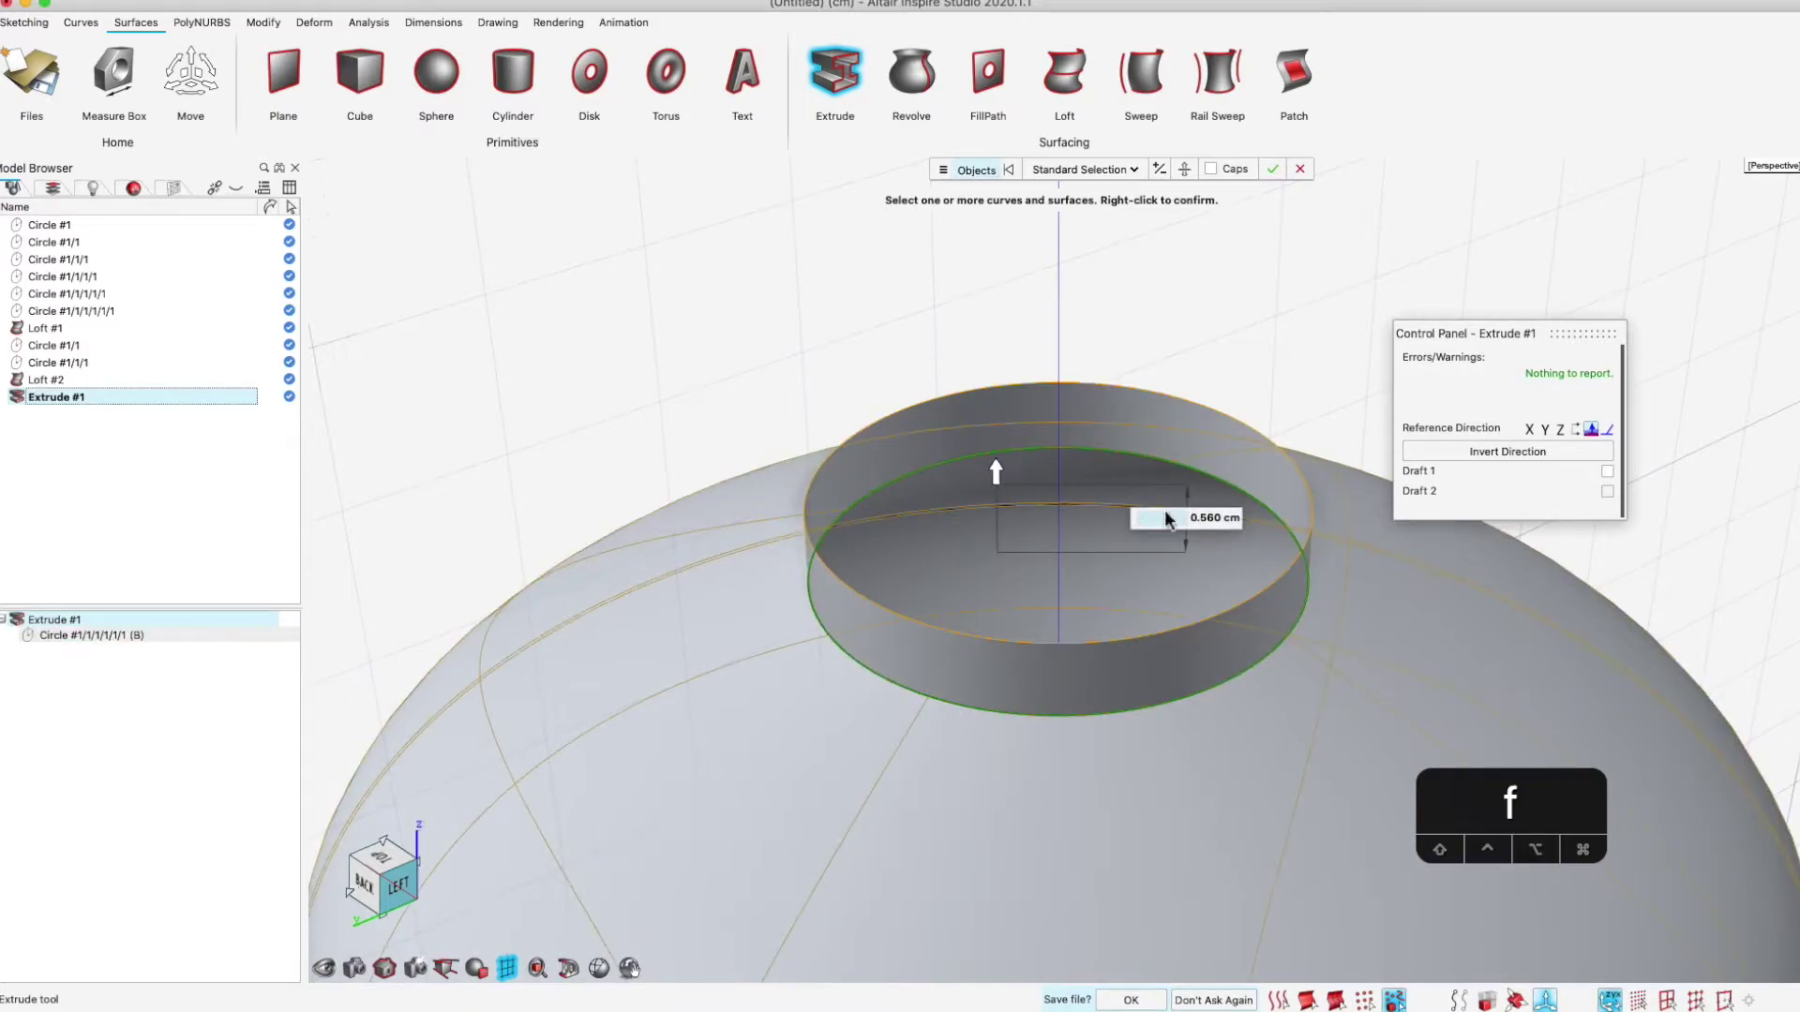
drag(1001, 483, 1010, 346)
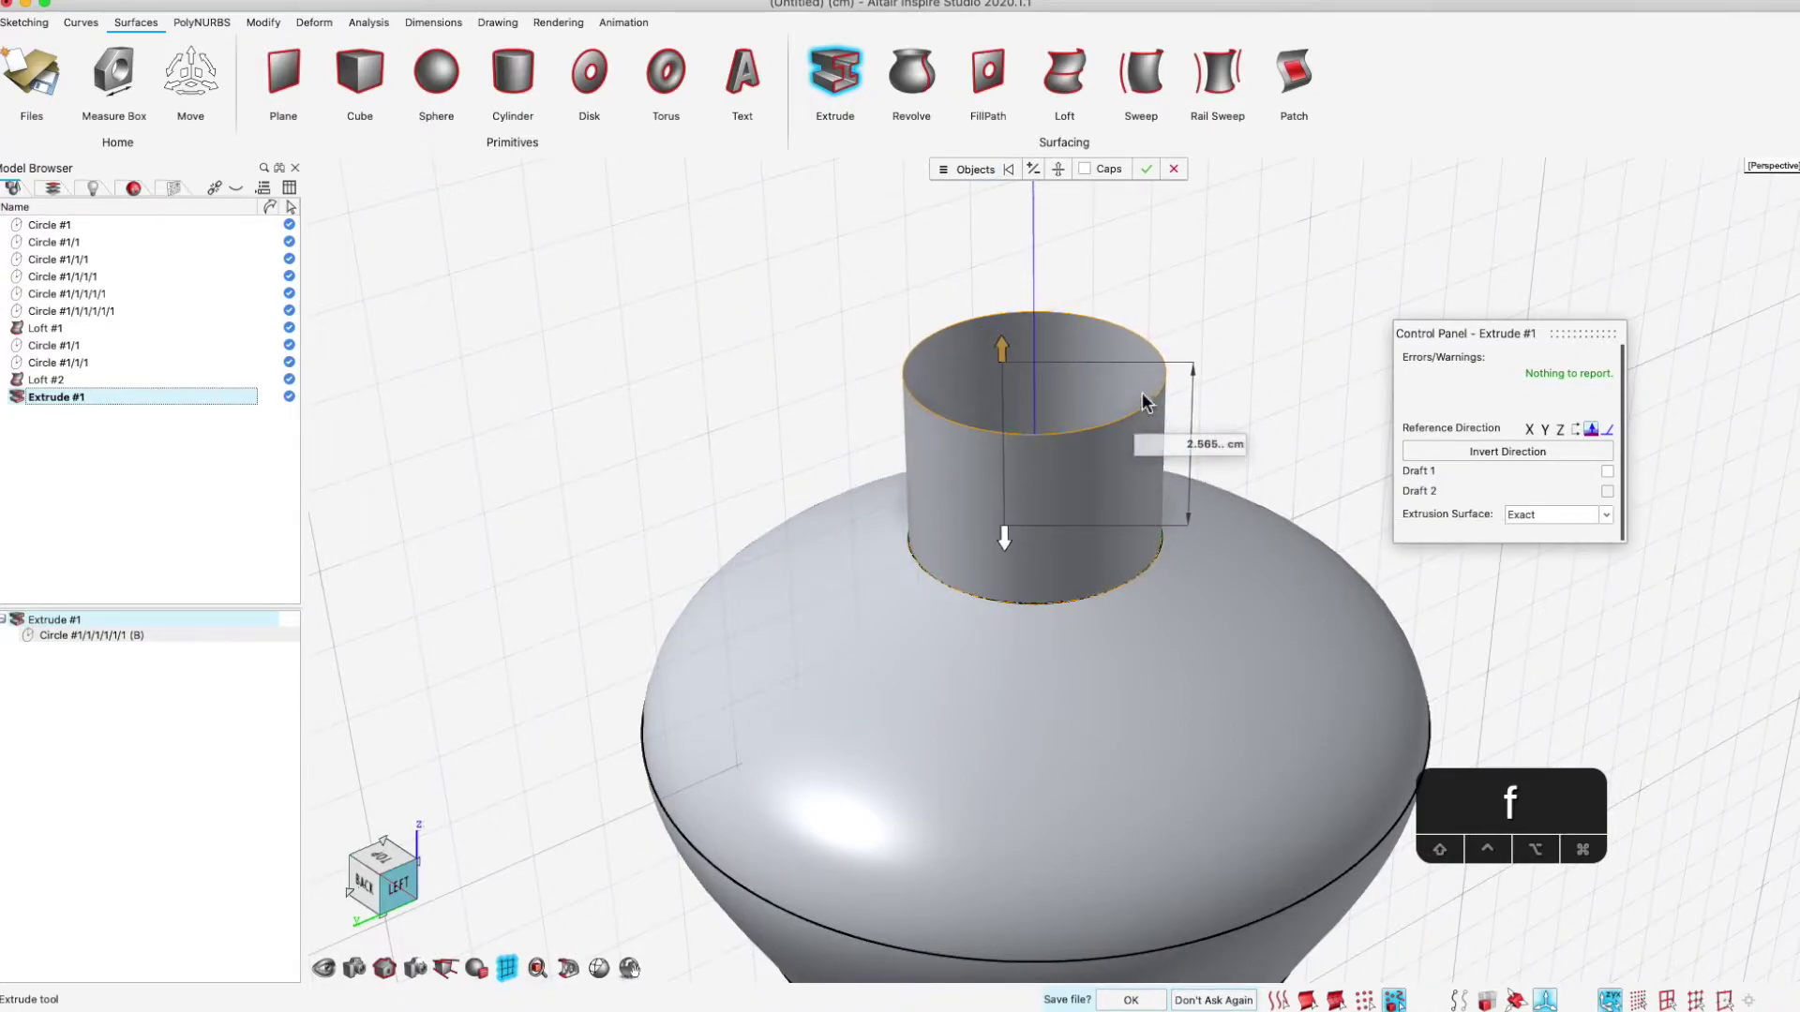
Set the neck extrusion's length to 2.5 cm and finish it
click(1229, 449)
text(2.5)
key(Return)
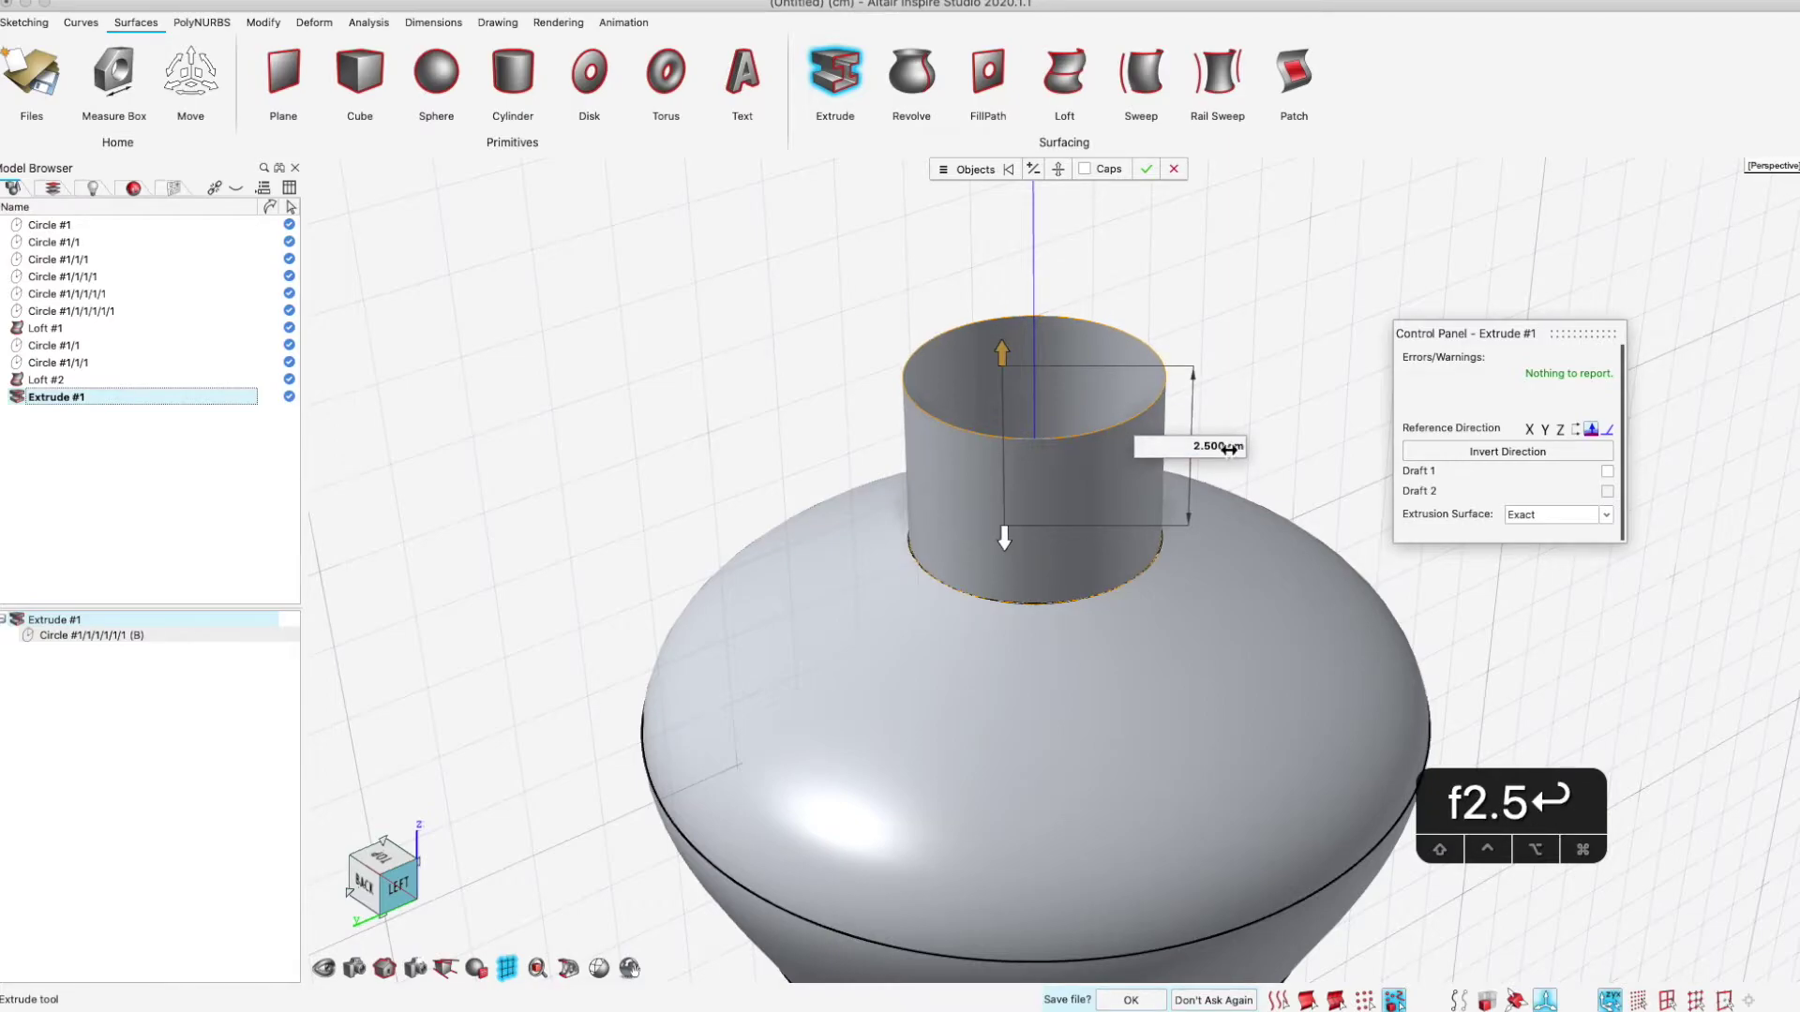
click(1145, 170)
Check the diameter of the circle at the base of the neck without changing it
middle_drag(1293, 431, 1194, 575)
click(1139, 603)
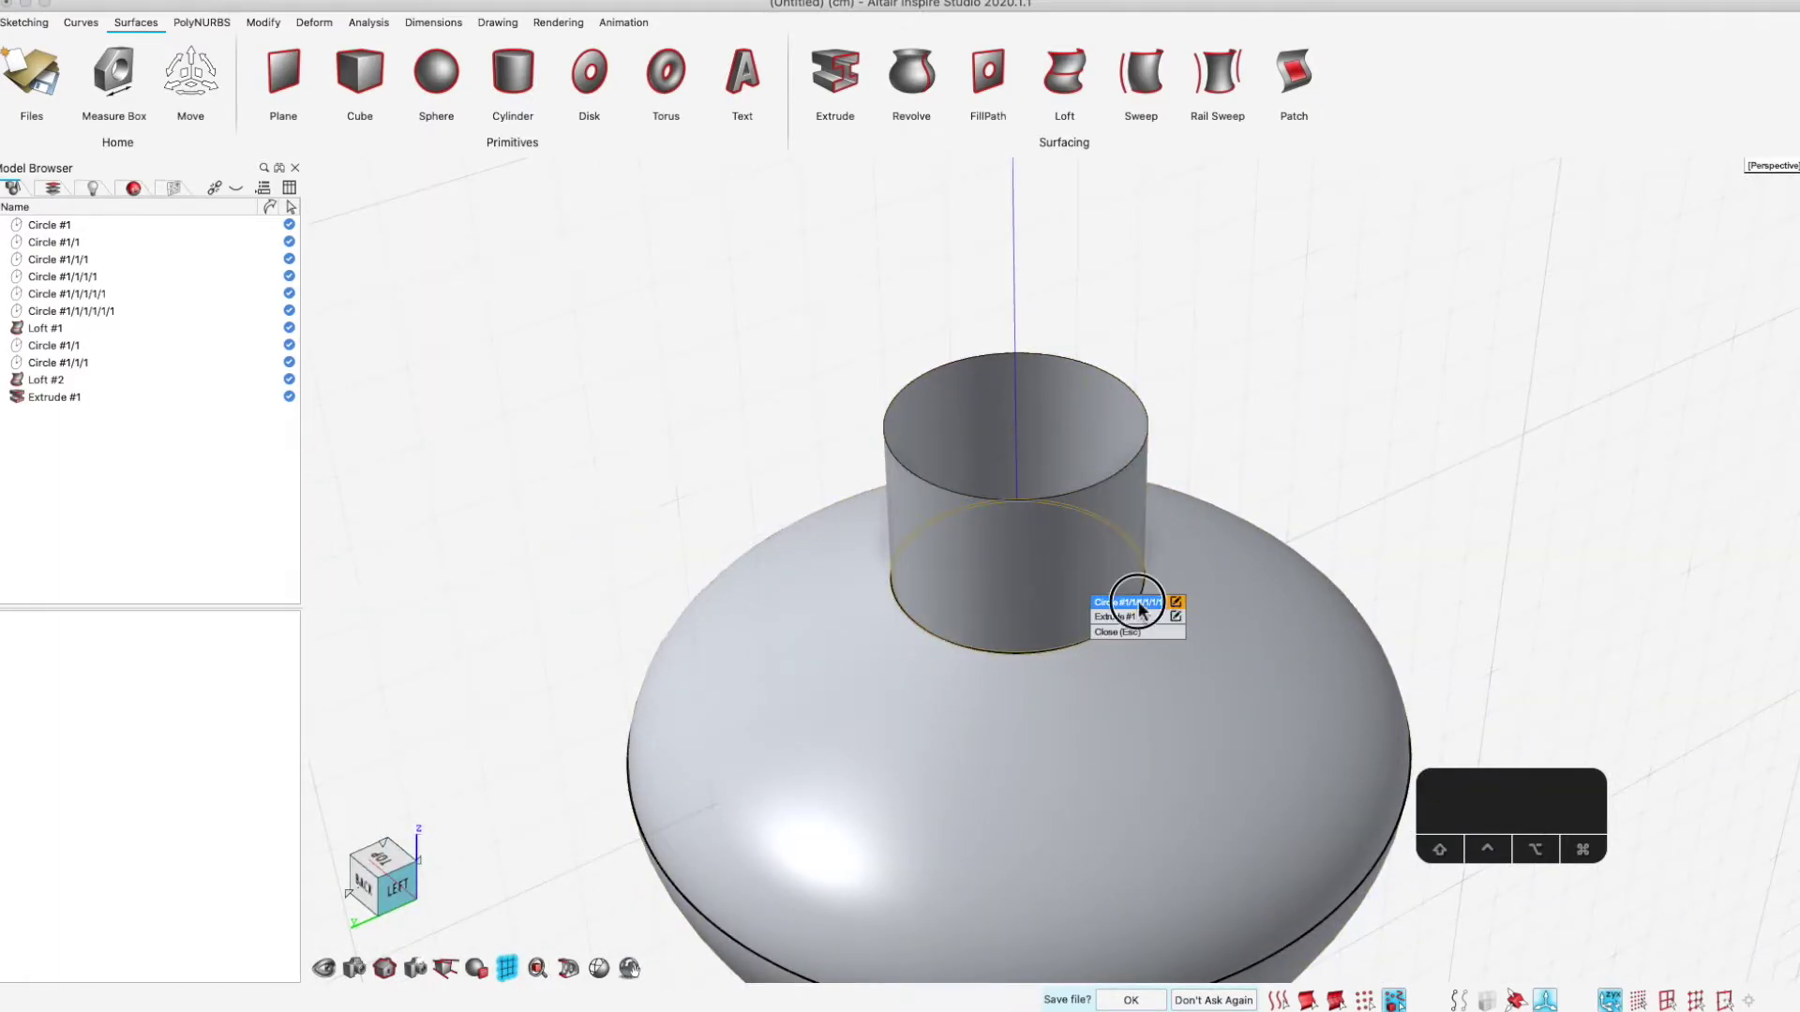
click(1137, 603)
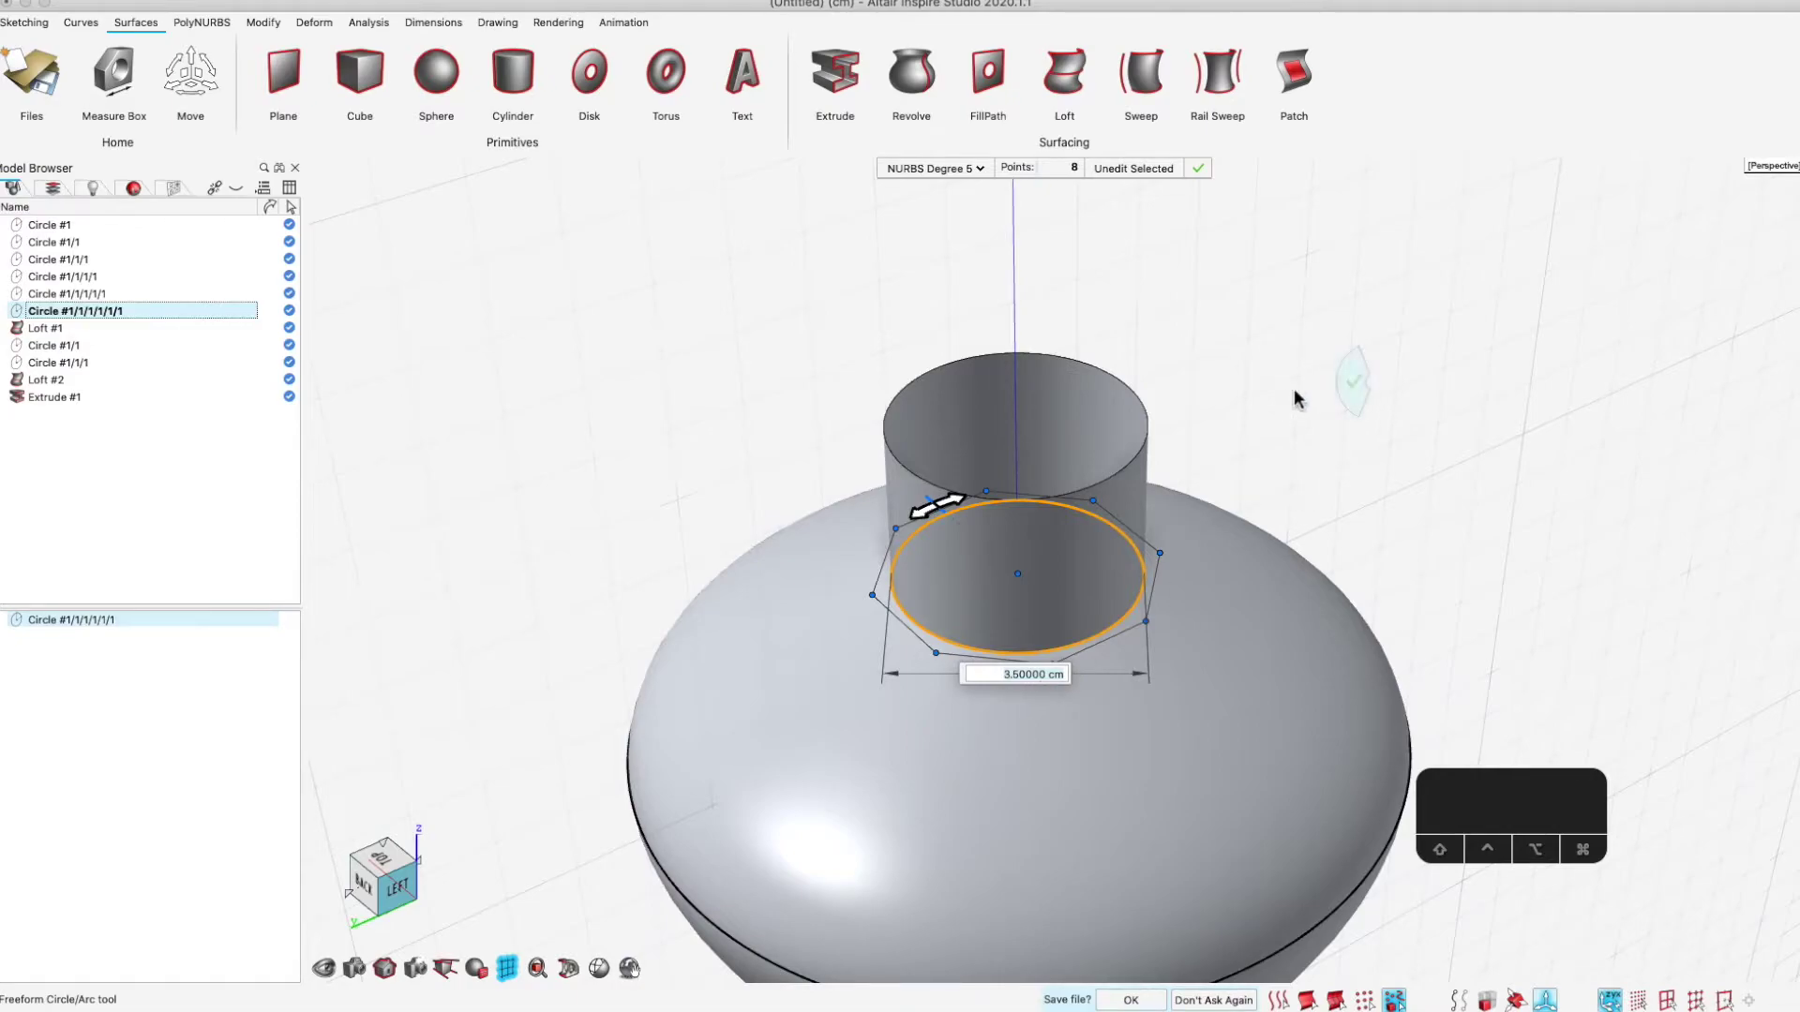
right_click(1297, 393)
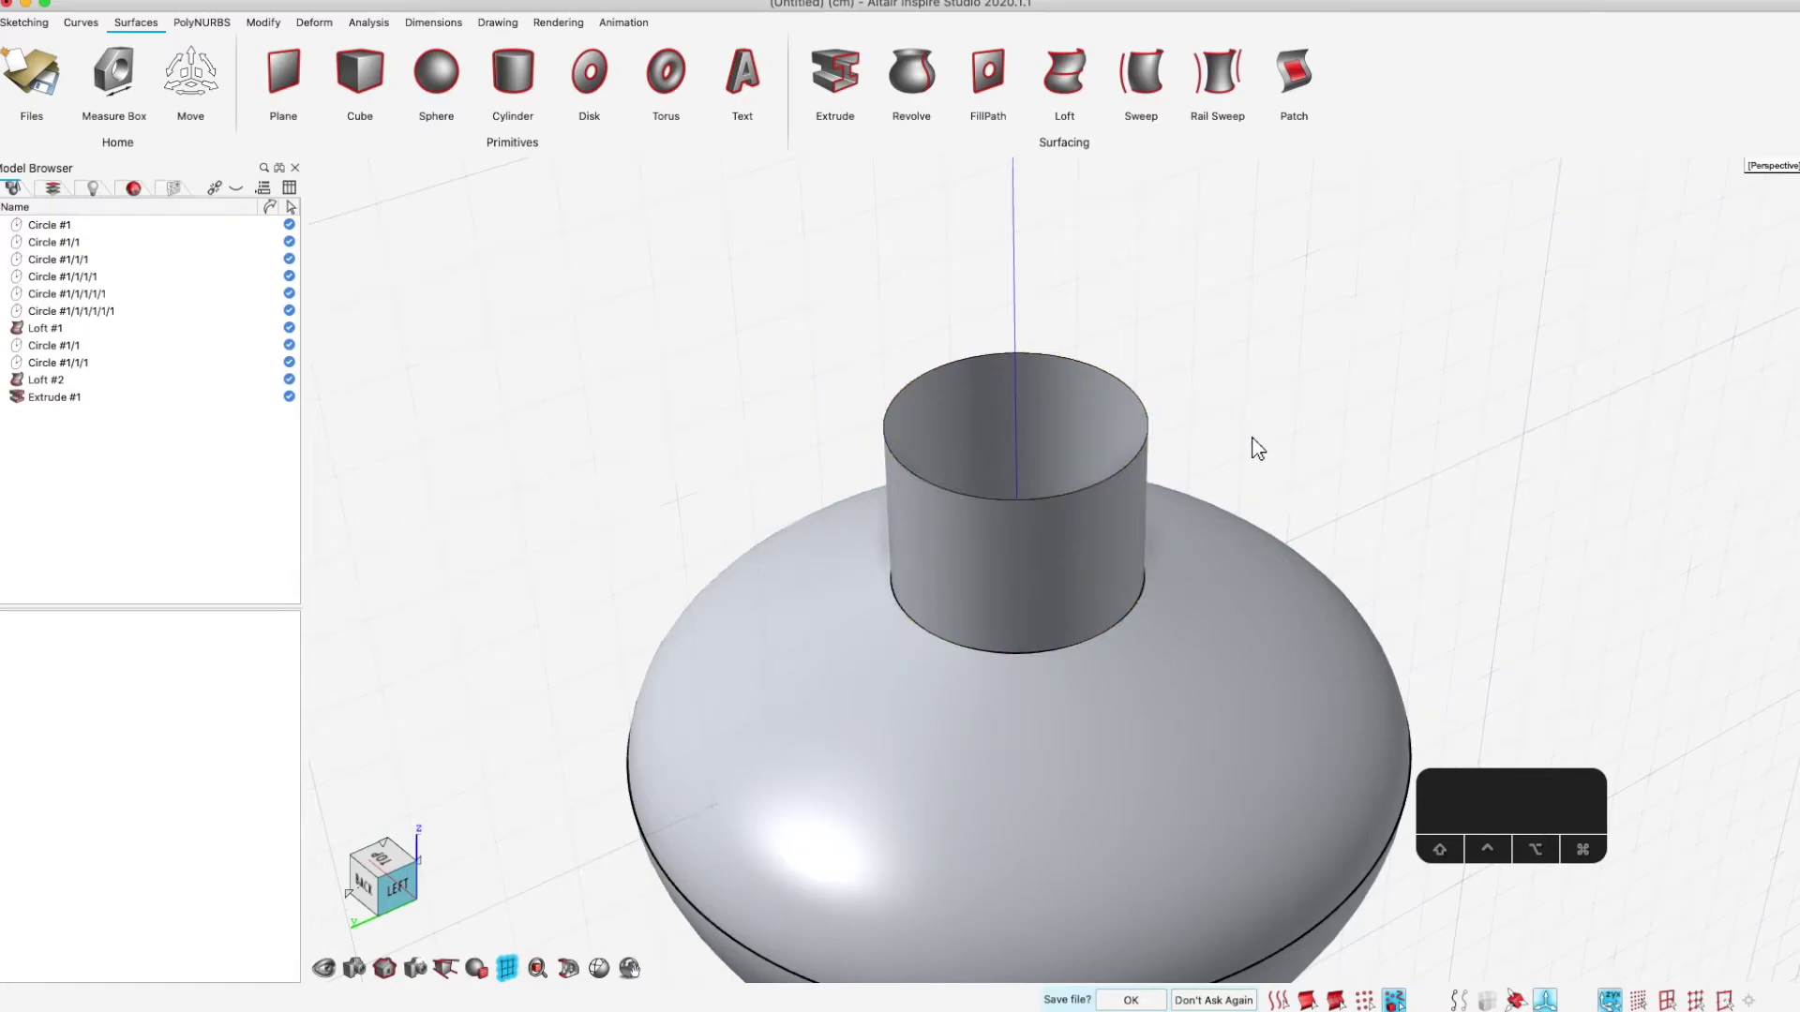
Place an outline text reading "3.5cms" in the open space beside the neck
click(745, 77)
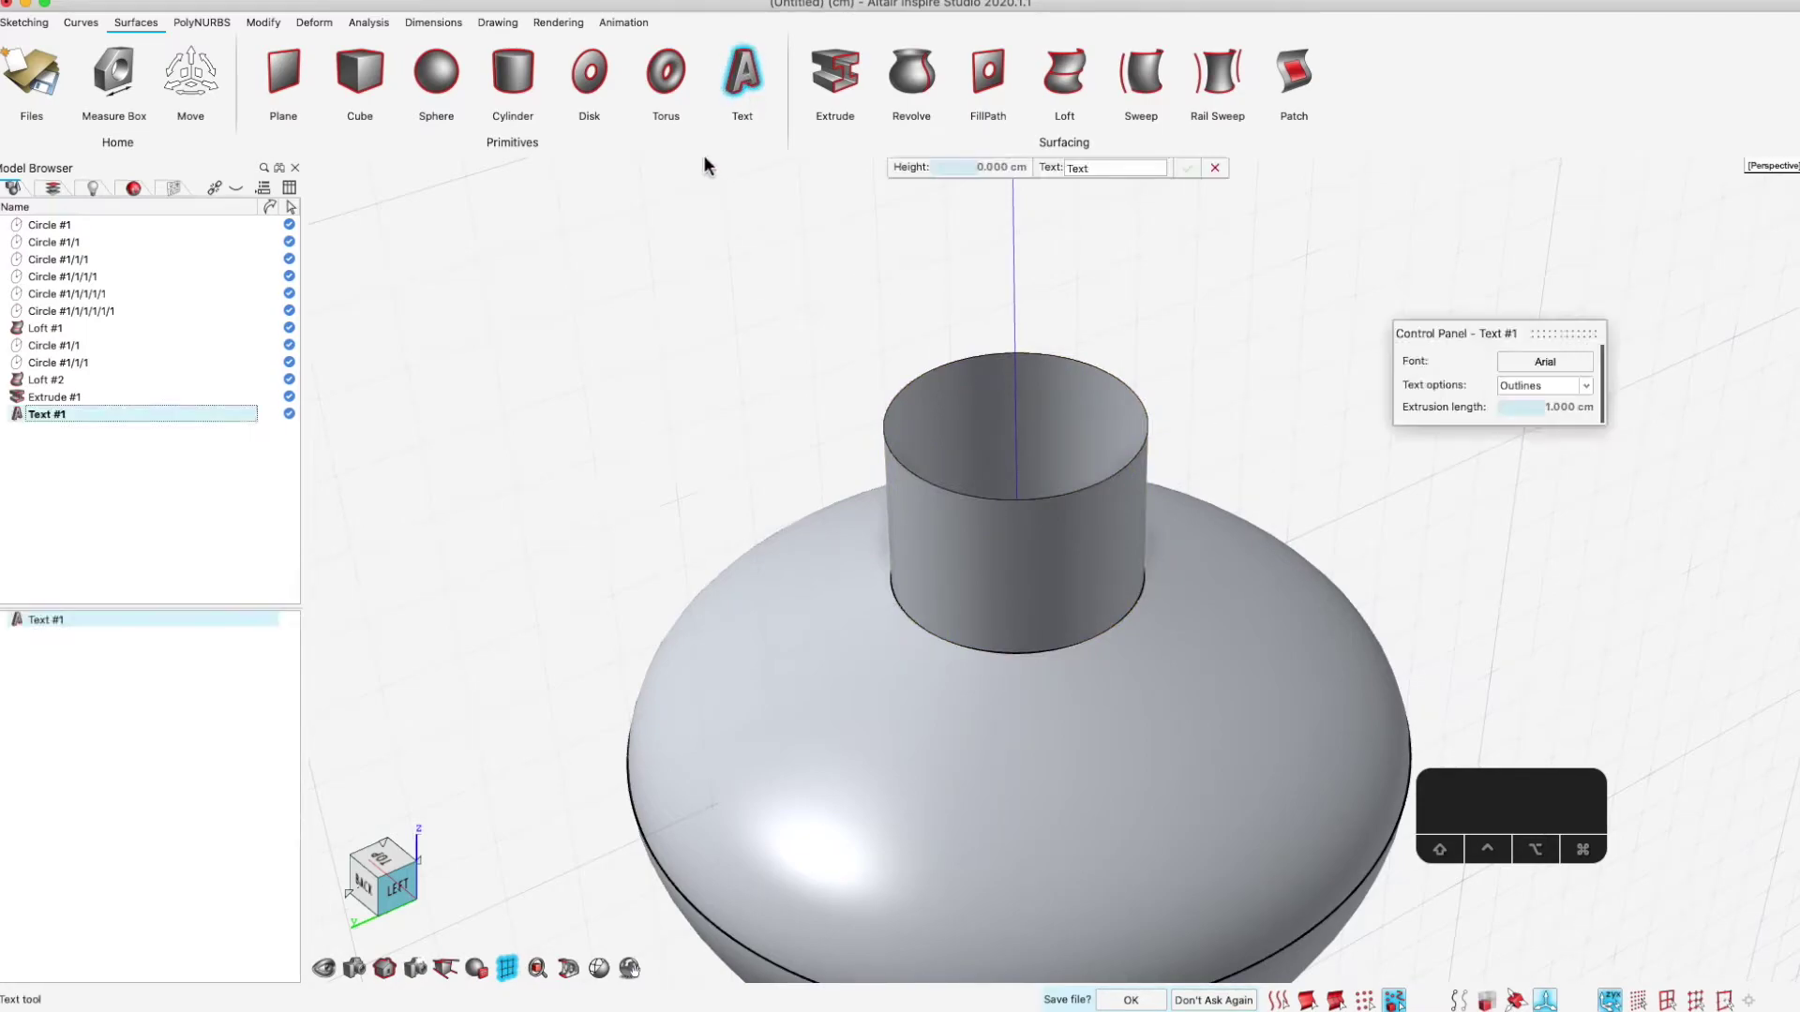
click(589, 362)
text(3.5cms)
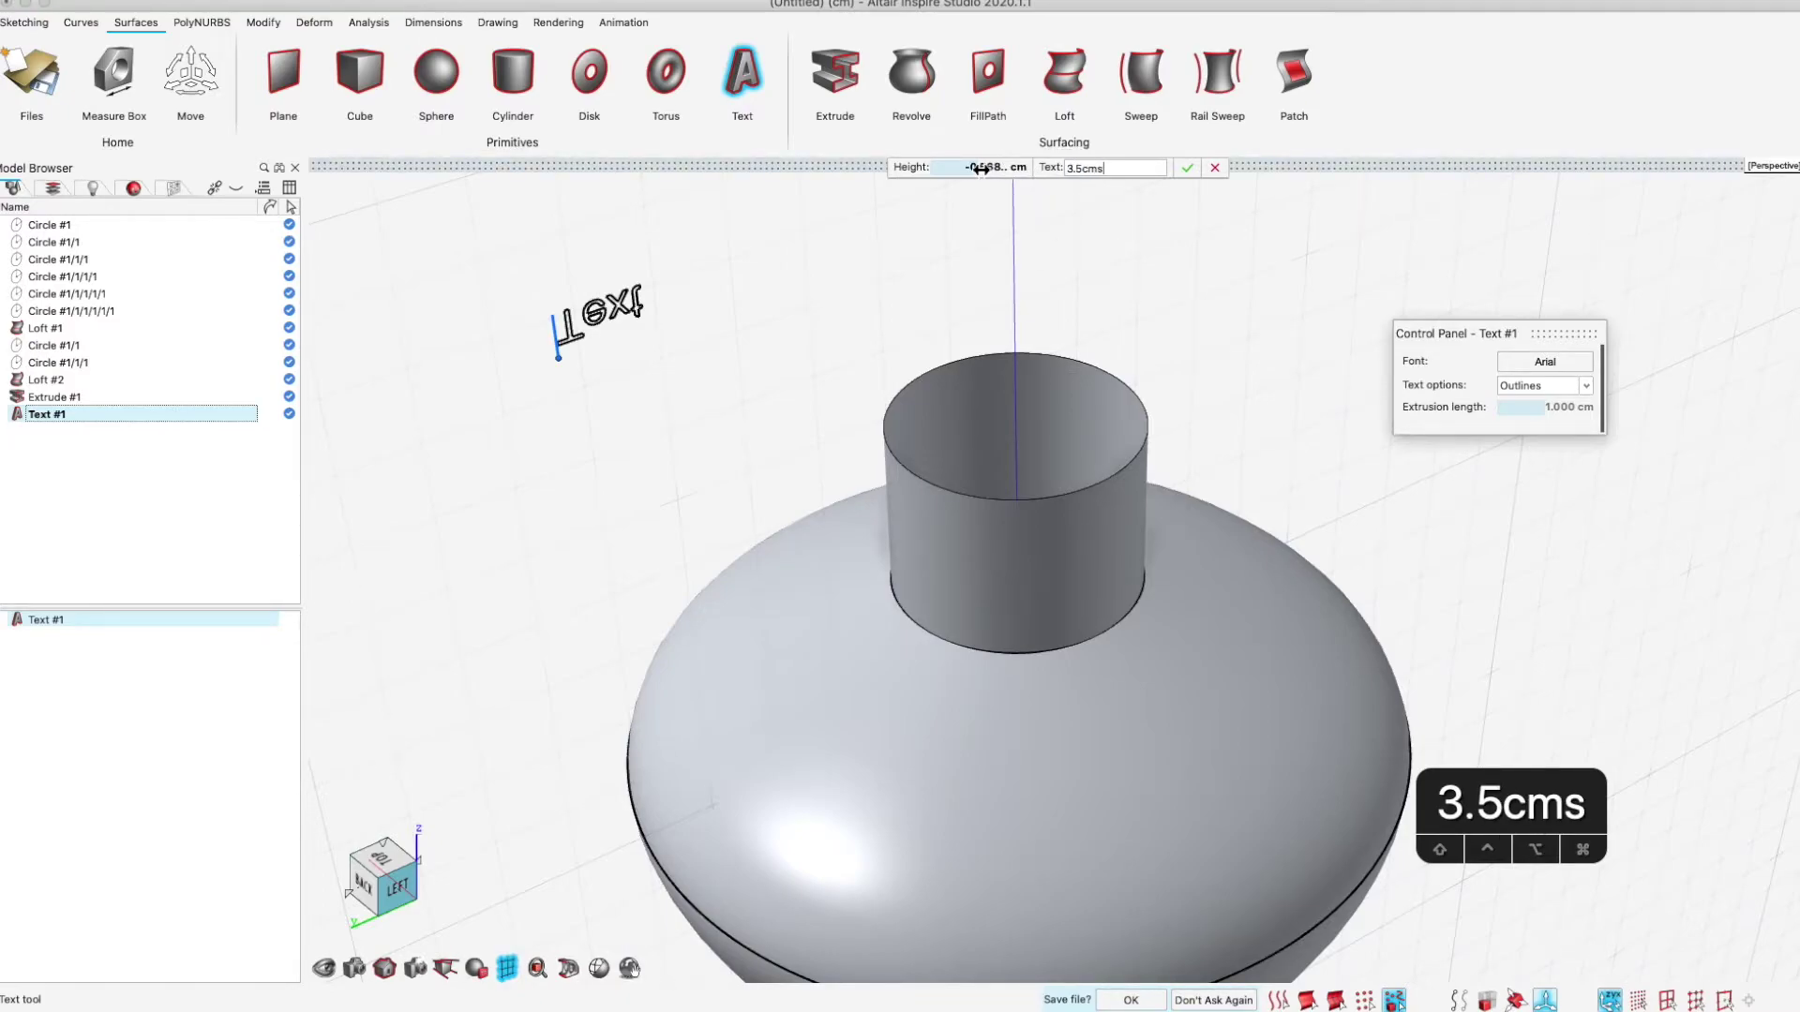
key(Return)
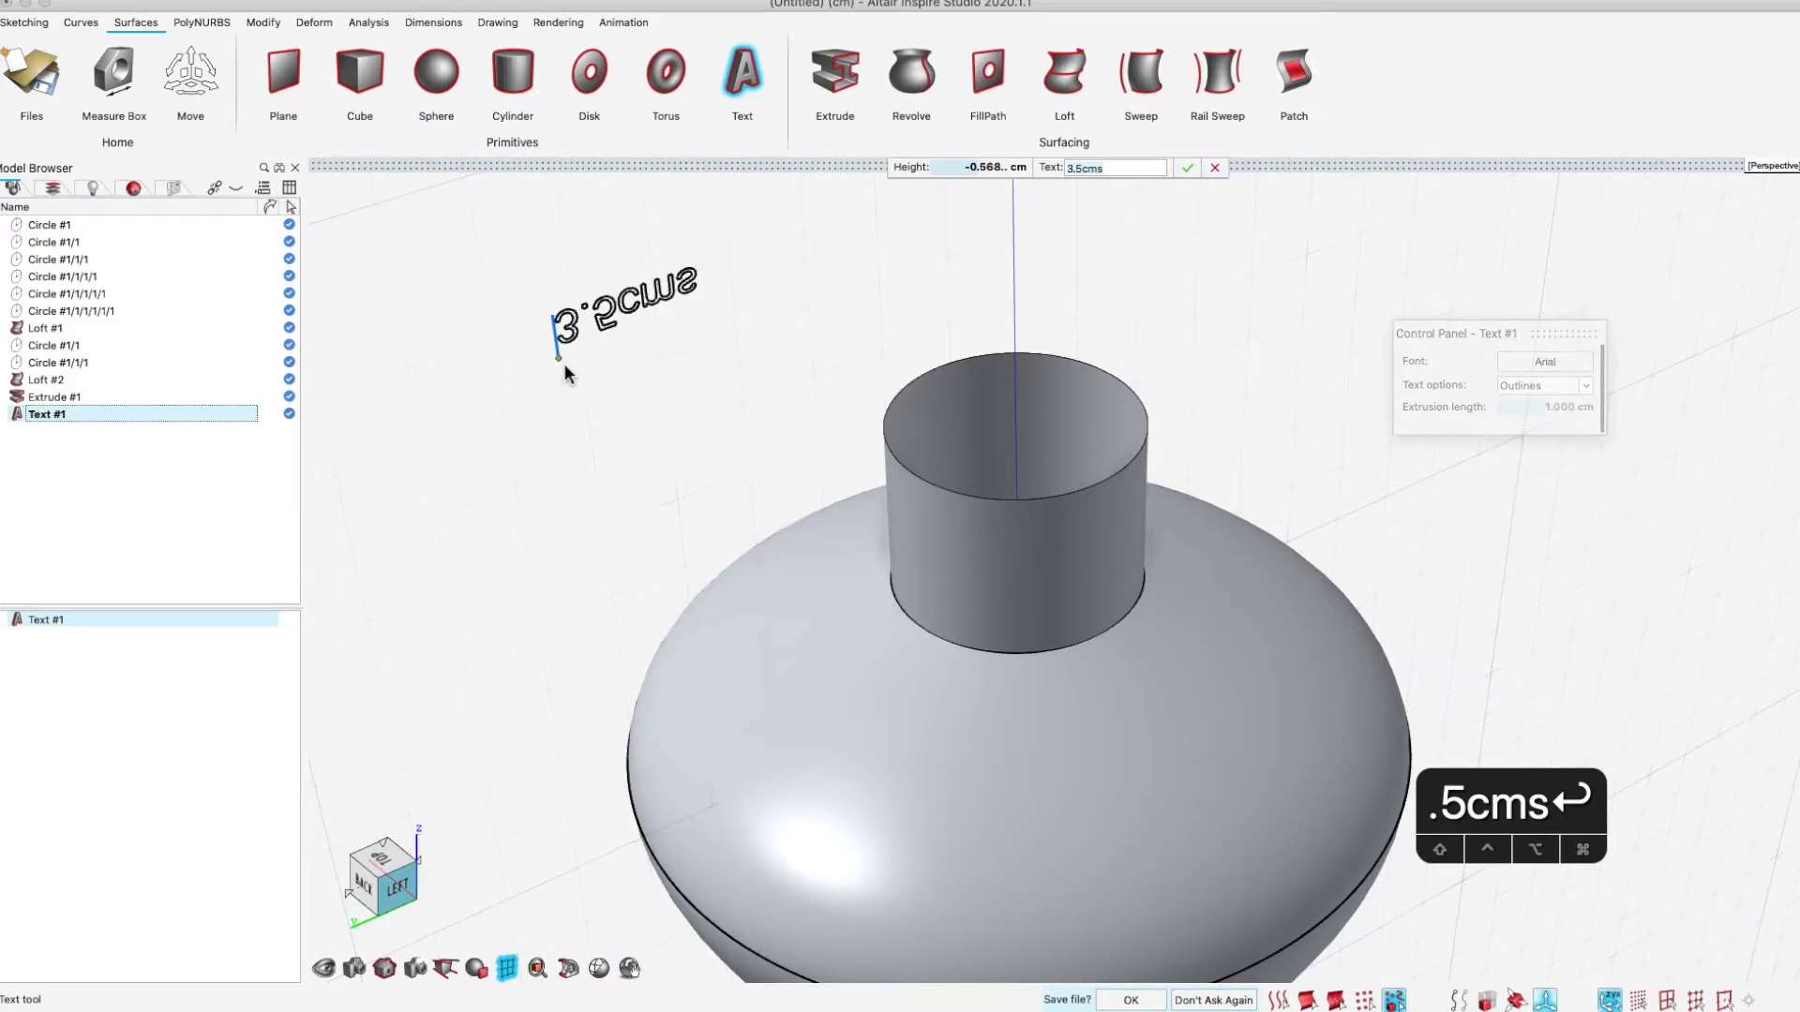
Flip the text upright by moving its height point, giving a height of about 0.62 cm, and finish it
drag(565, 367, 526, 289)
middle_drag(562, 459, 375, 497)
shift+middle_drag(375, 497, 481, 469)
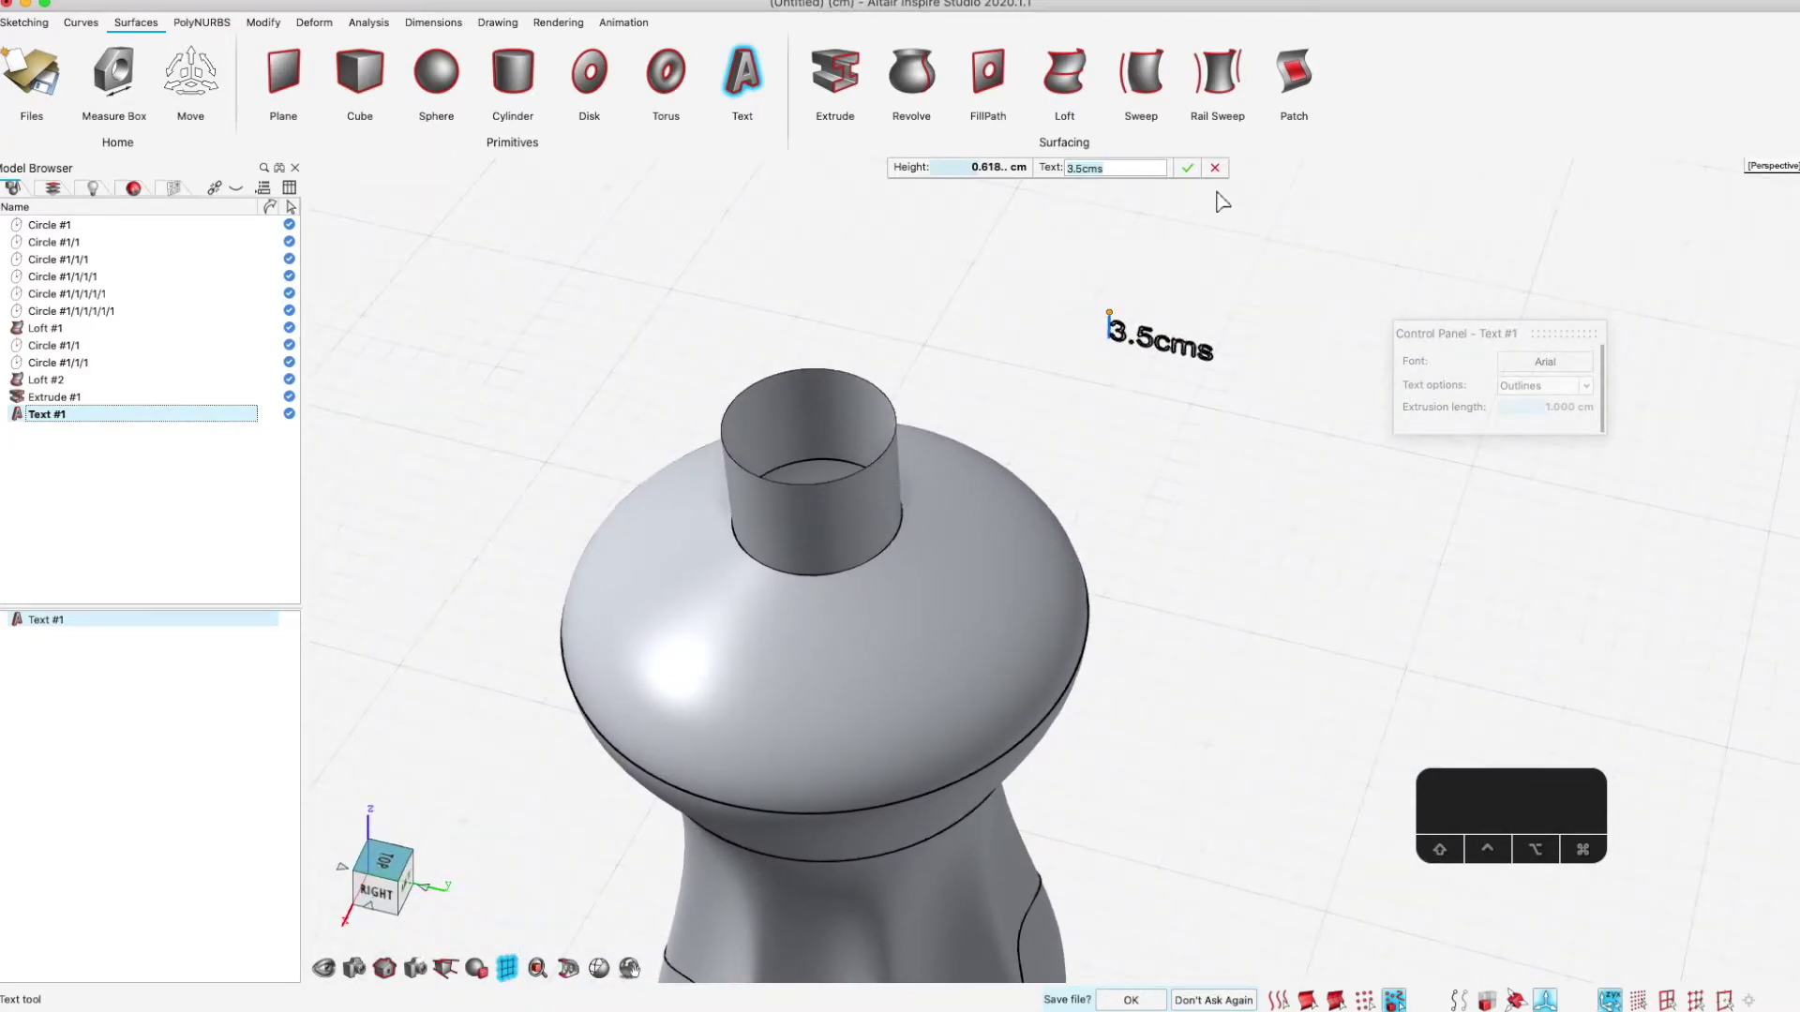
click(1187, 167)
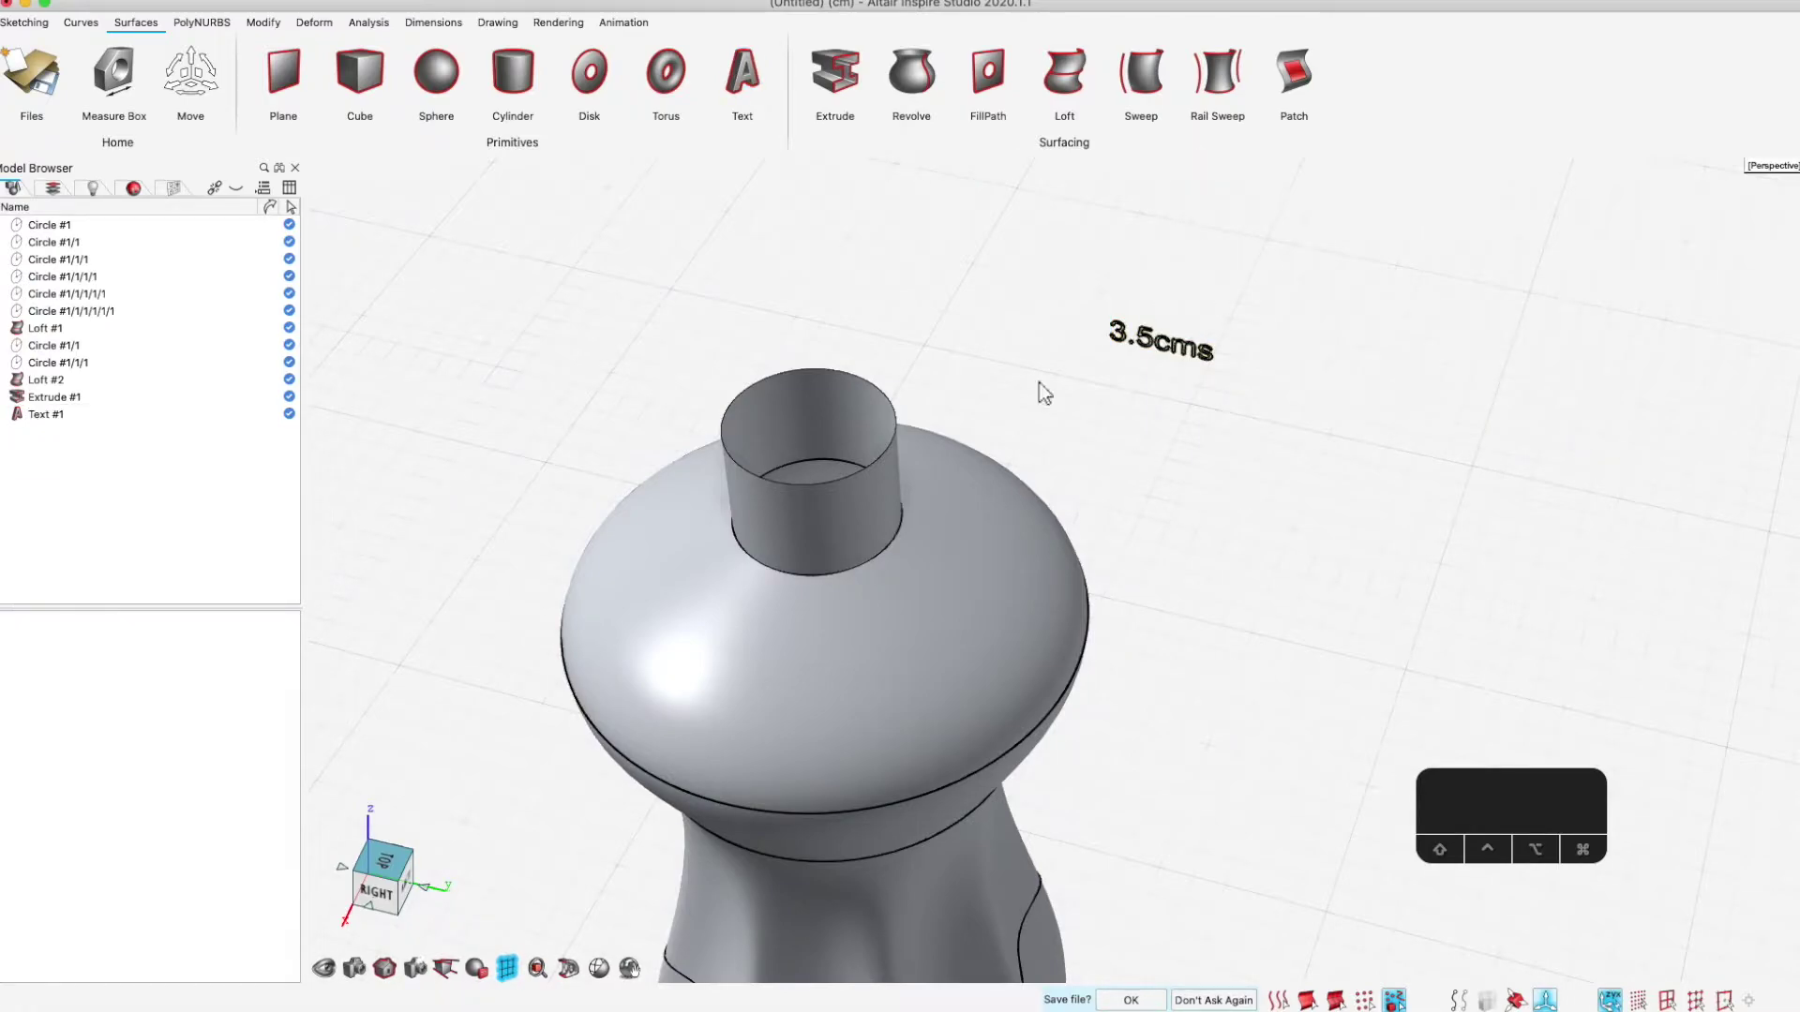
Combine the neck extrusion, the body loft and the bottom loft into one object
click(837, 520)
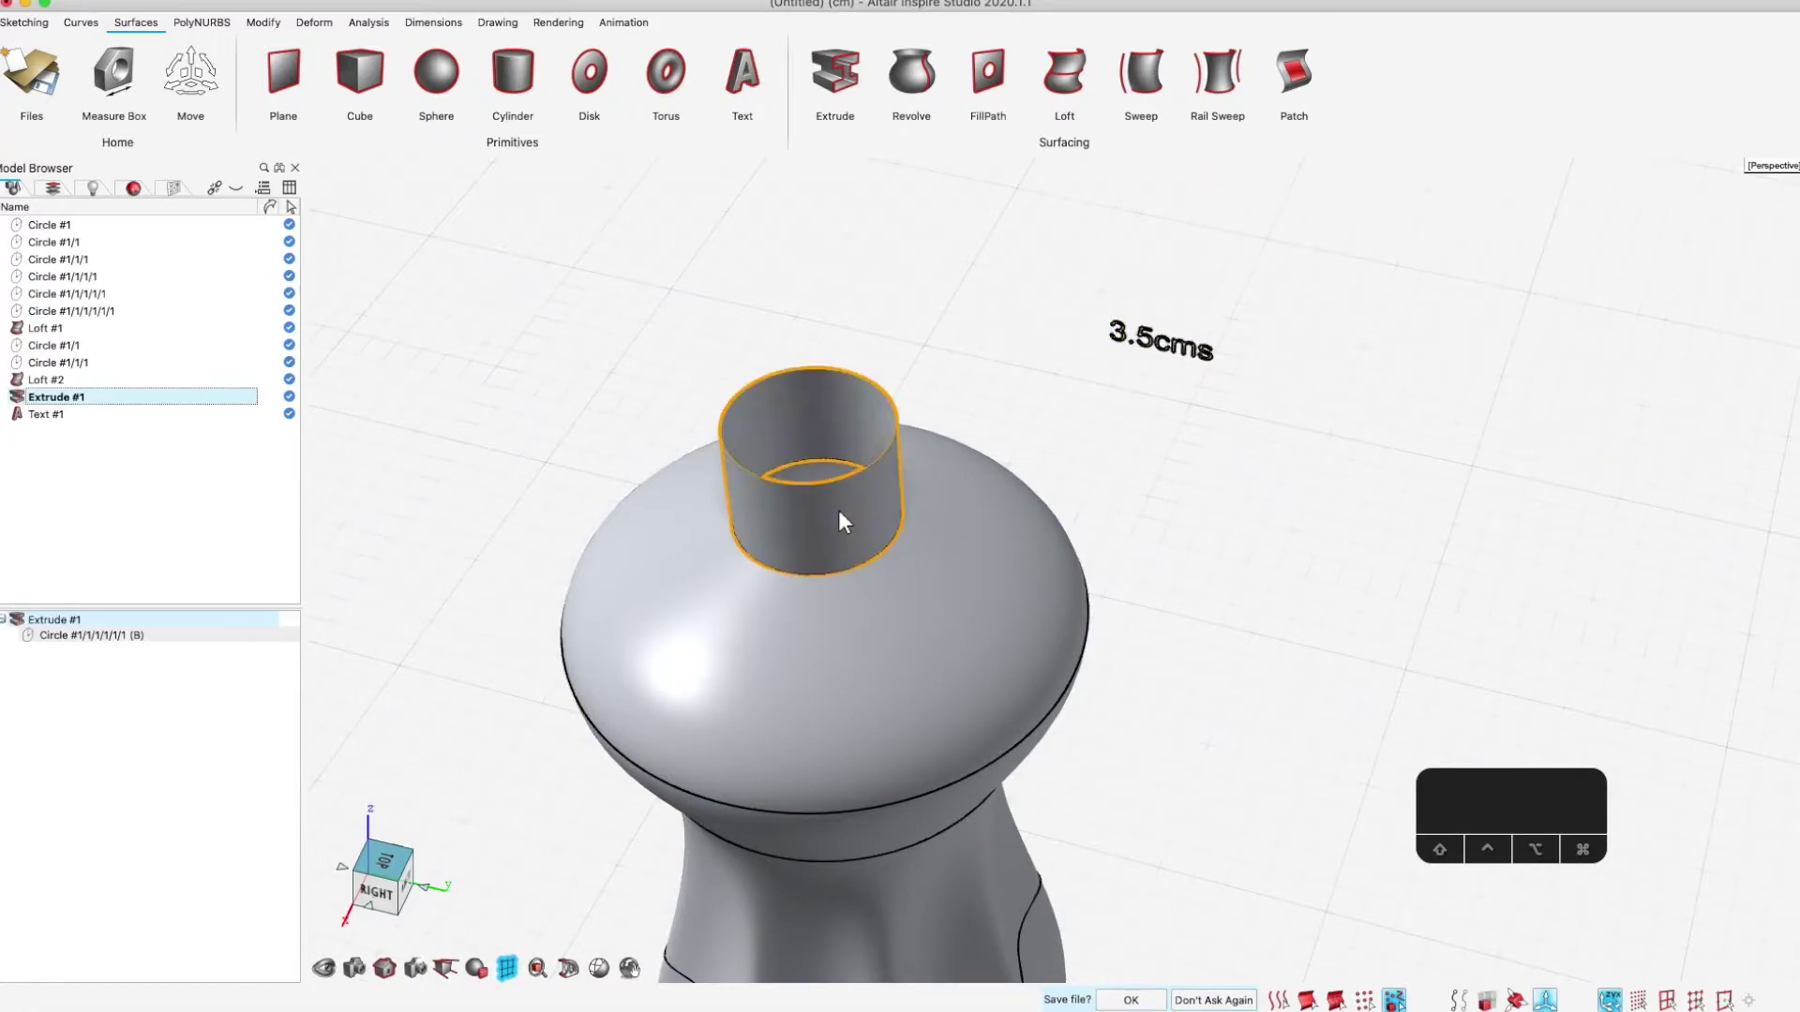
click(975, 605)
scroll(1028, 576, down, 3)
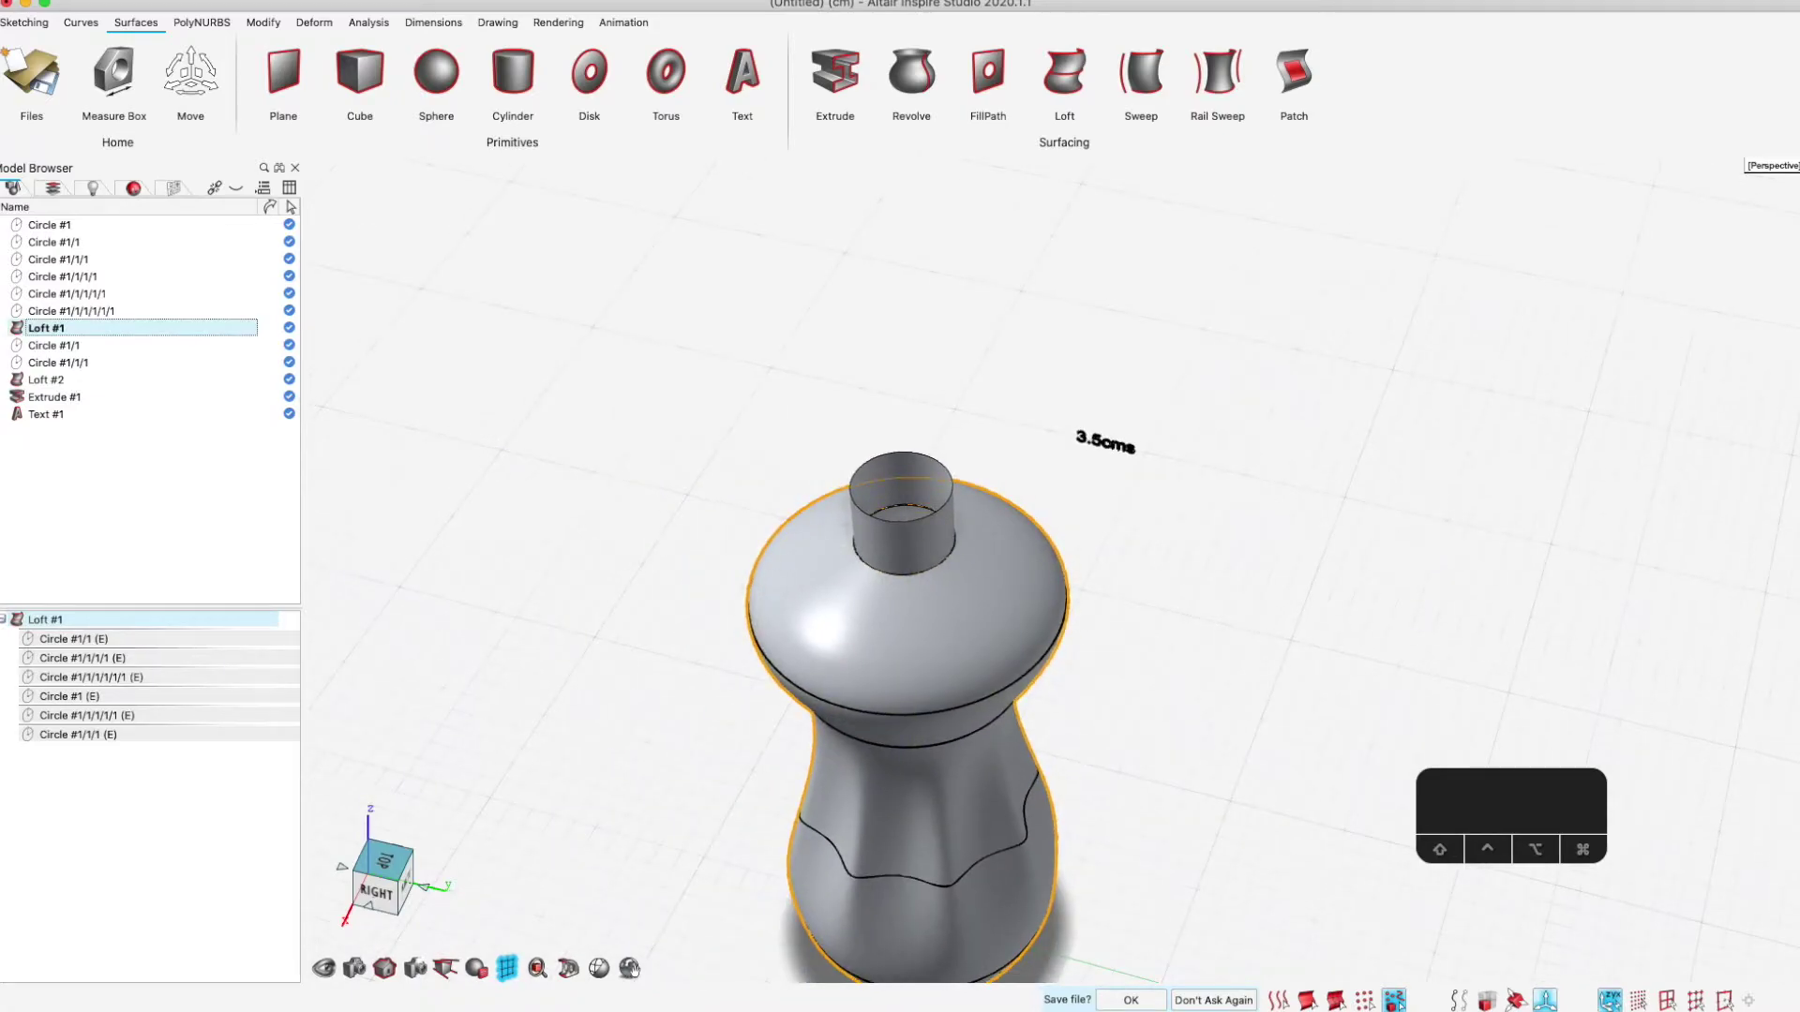
scroll(1165, 677, down, 3)
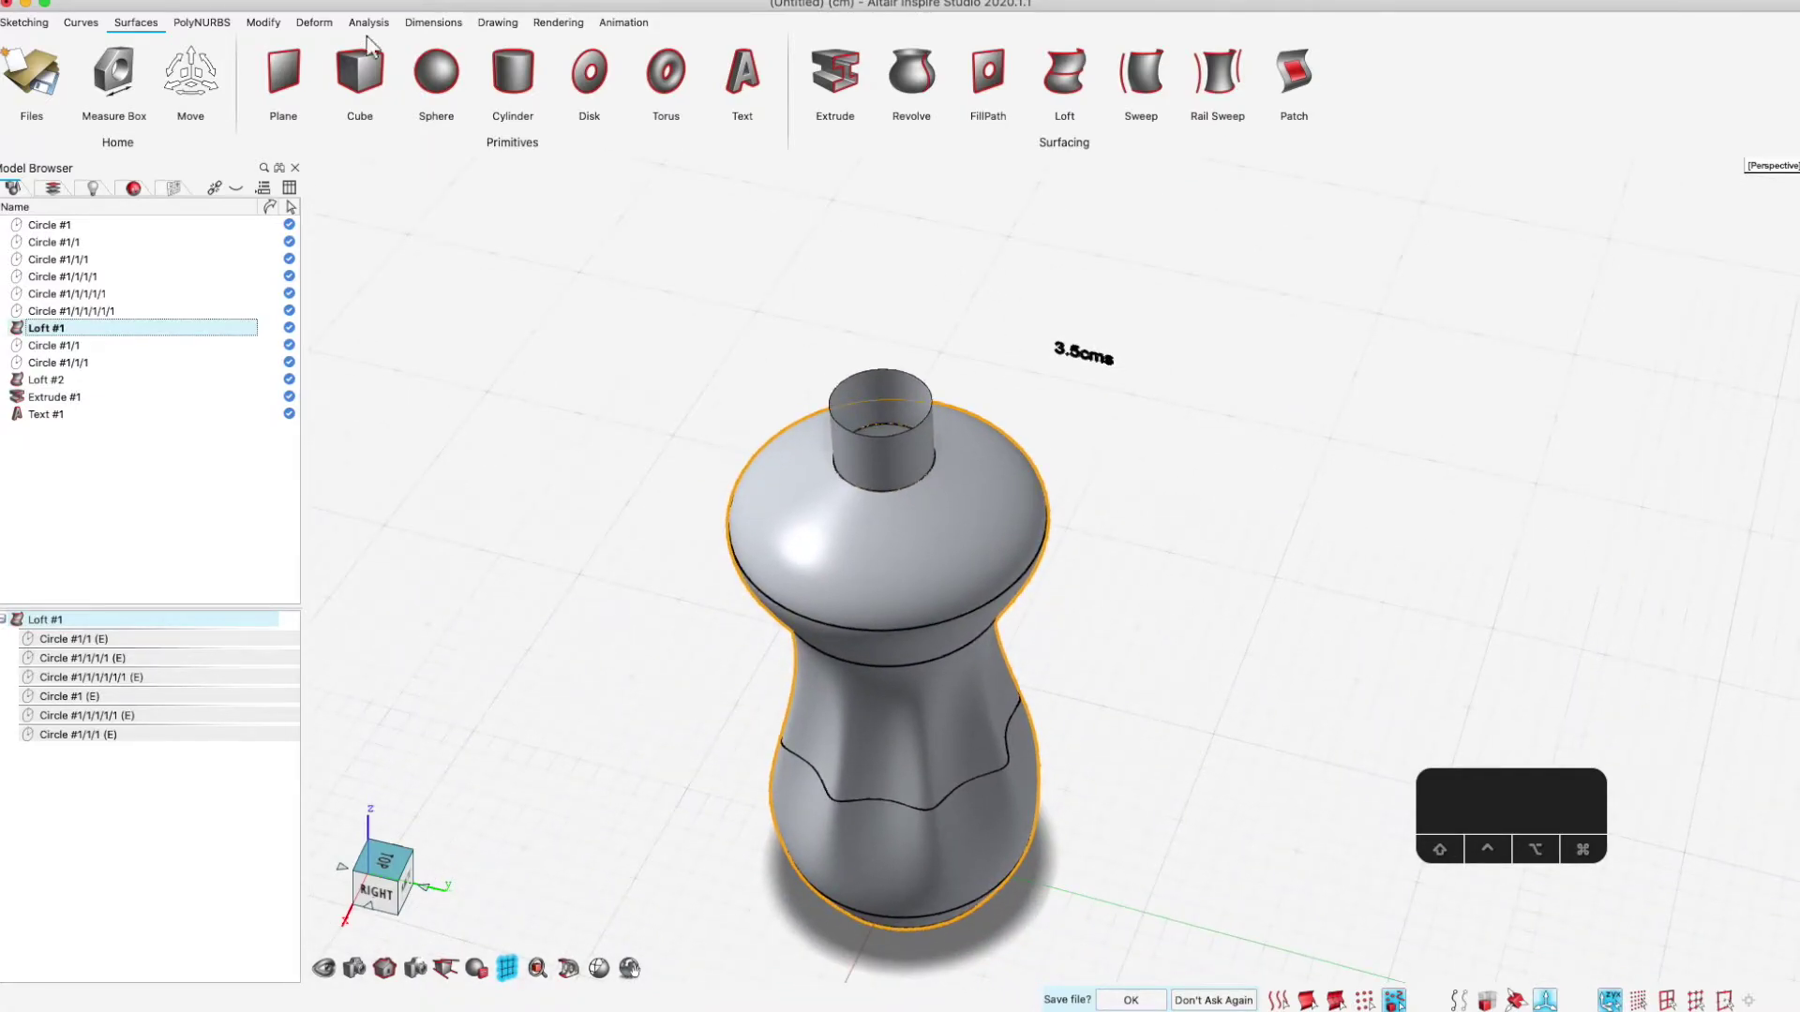
click(262, 23)
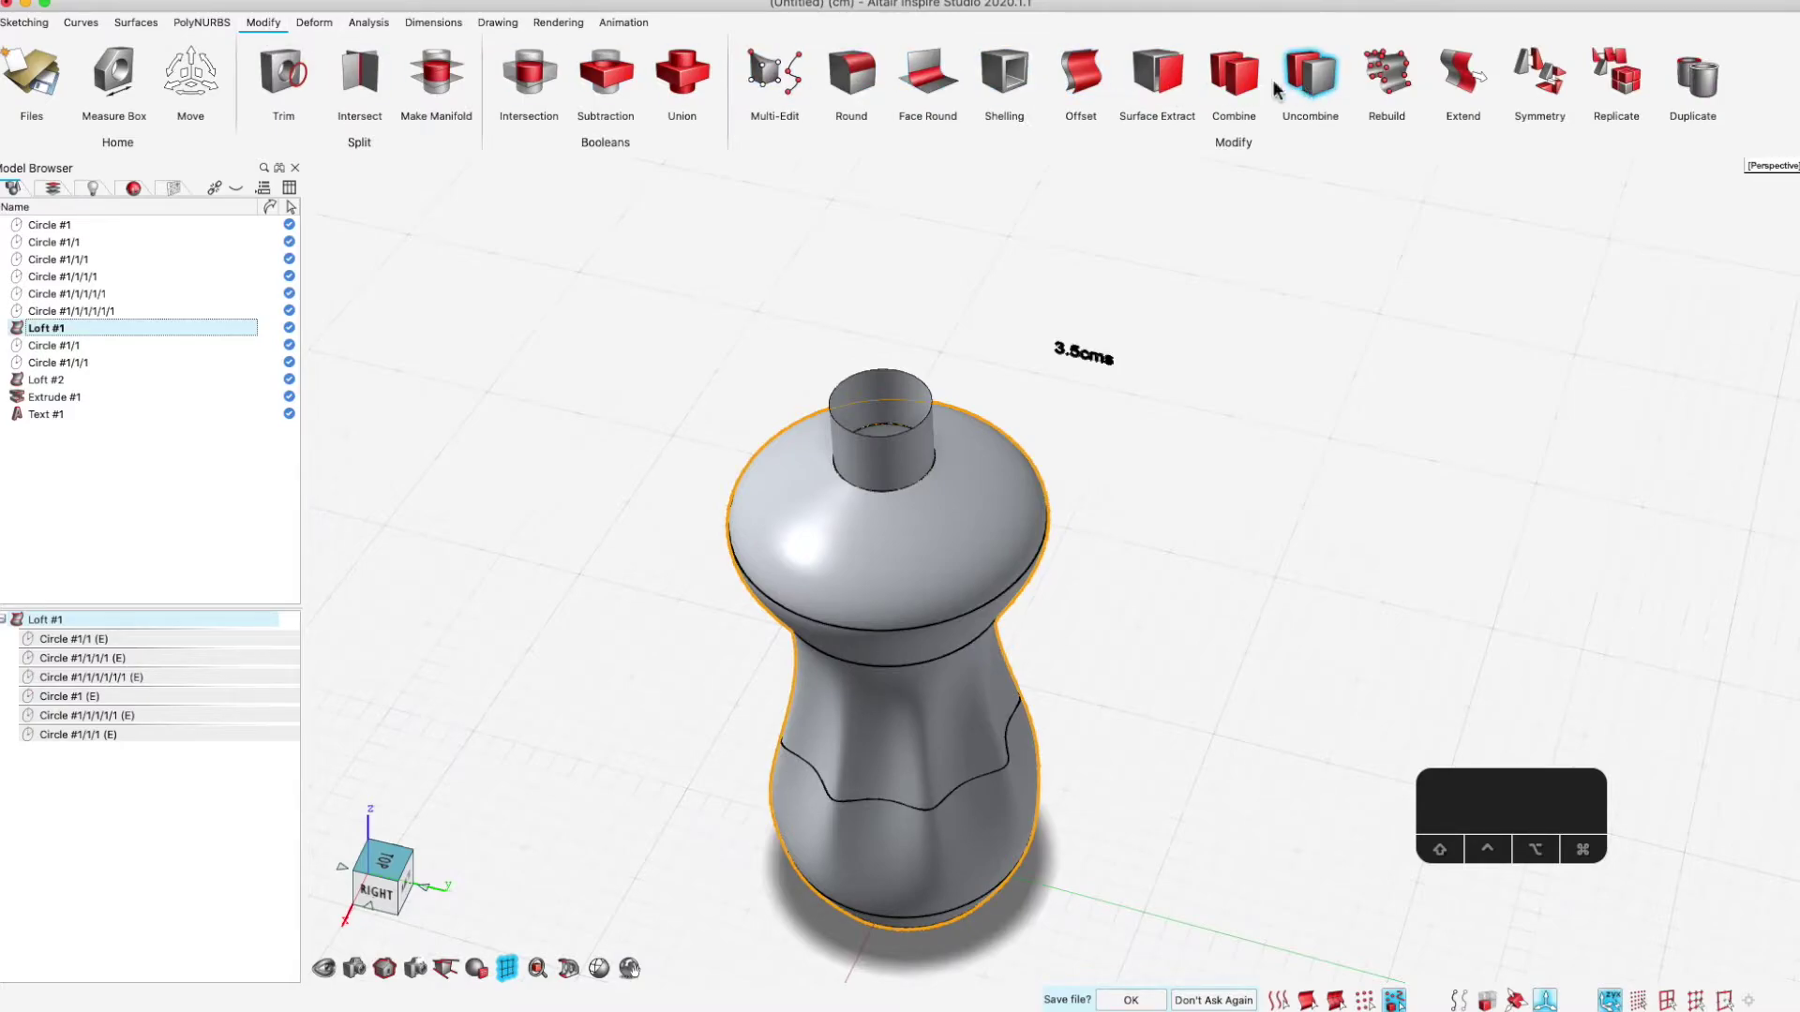
click(1233, 83)
click(914, 460)
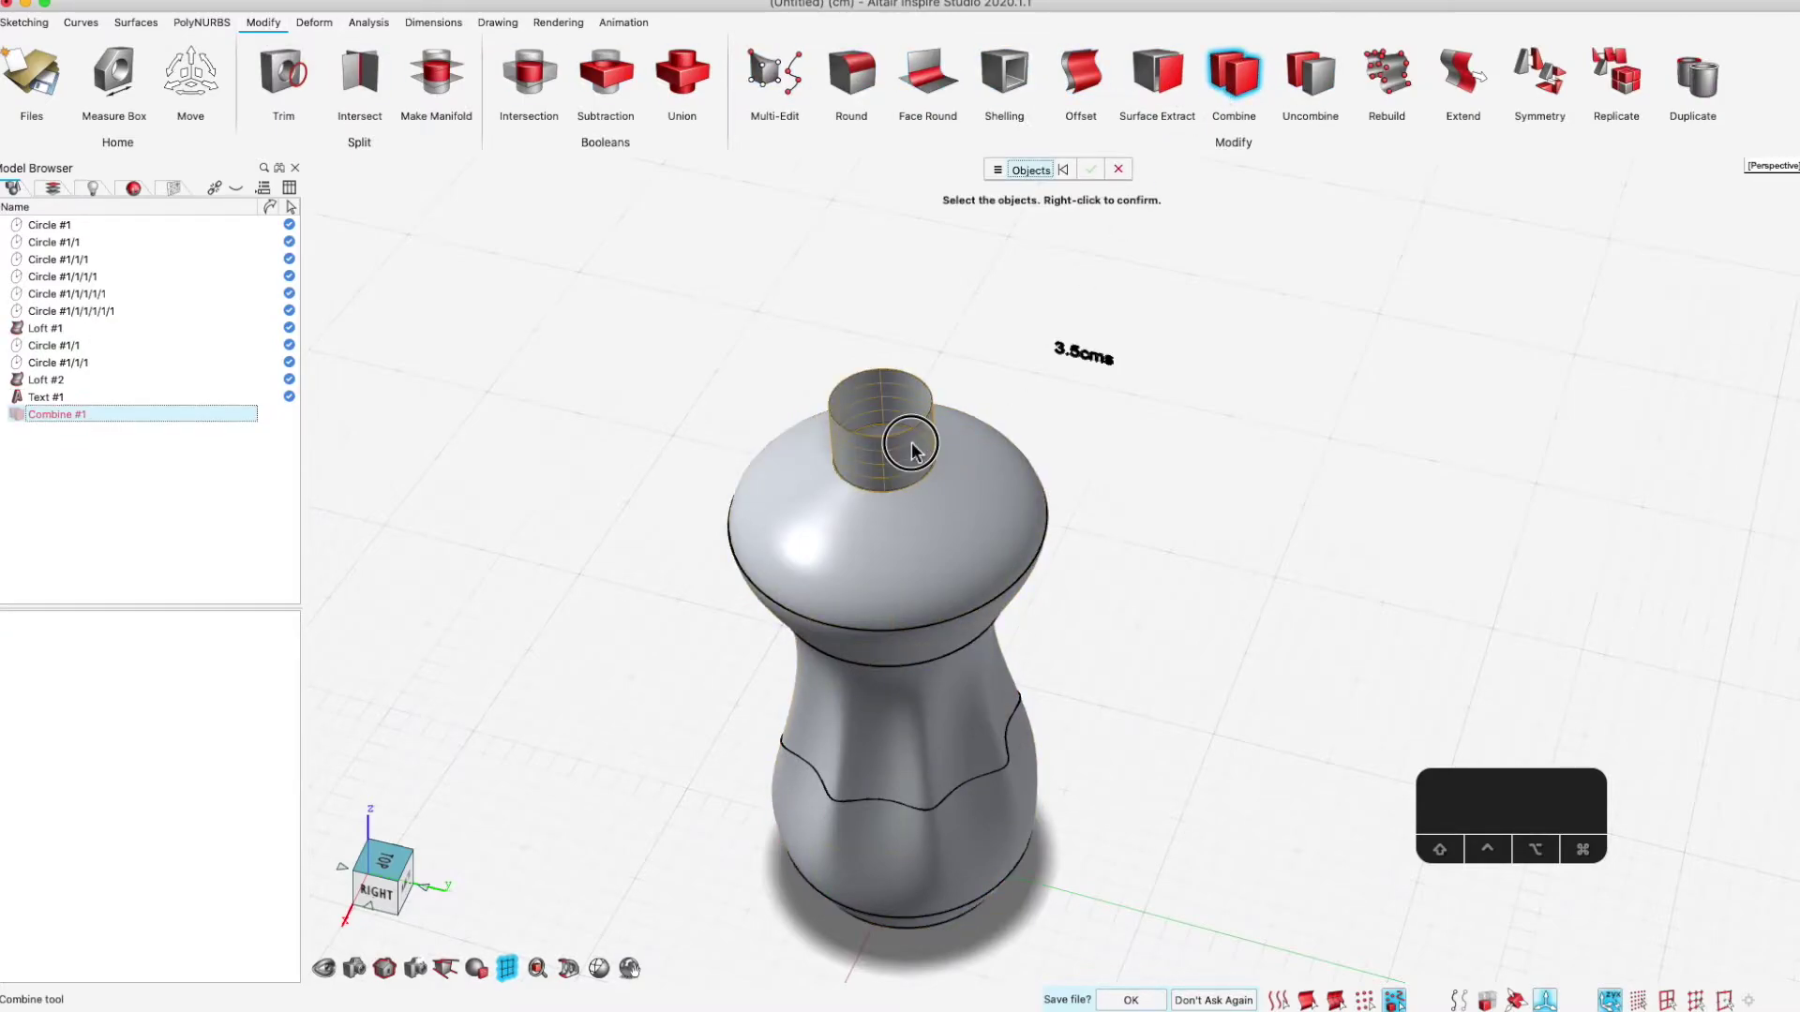
click(970, 489)
right_drag(1047, 931, 966, 667)
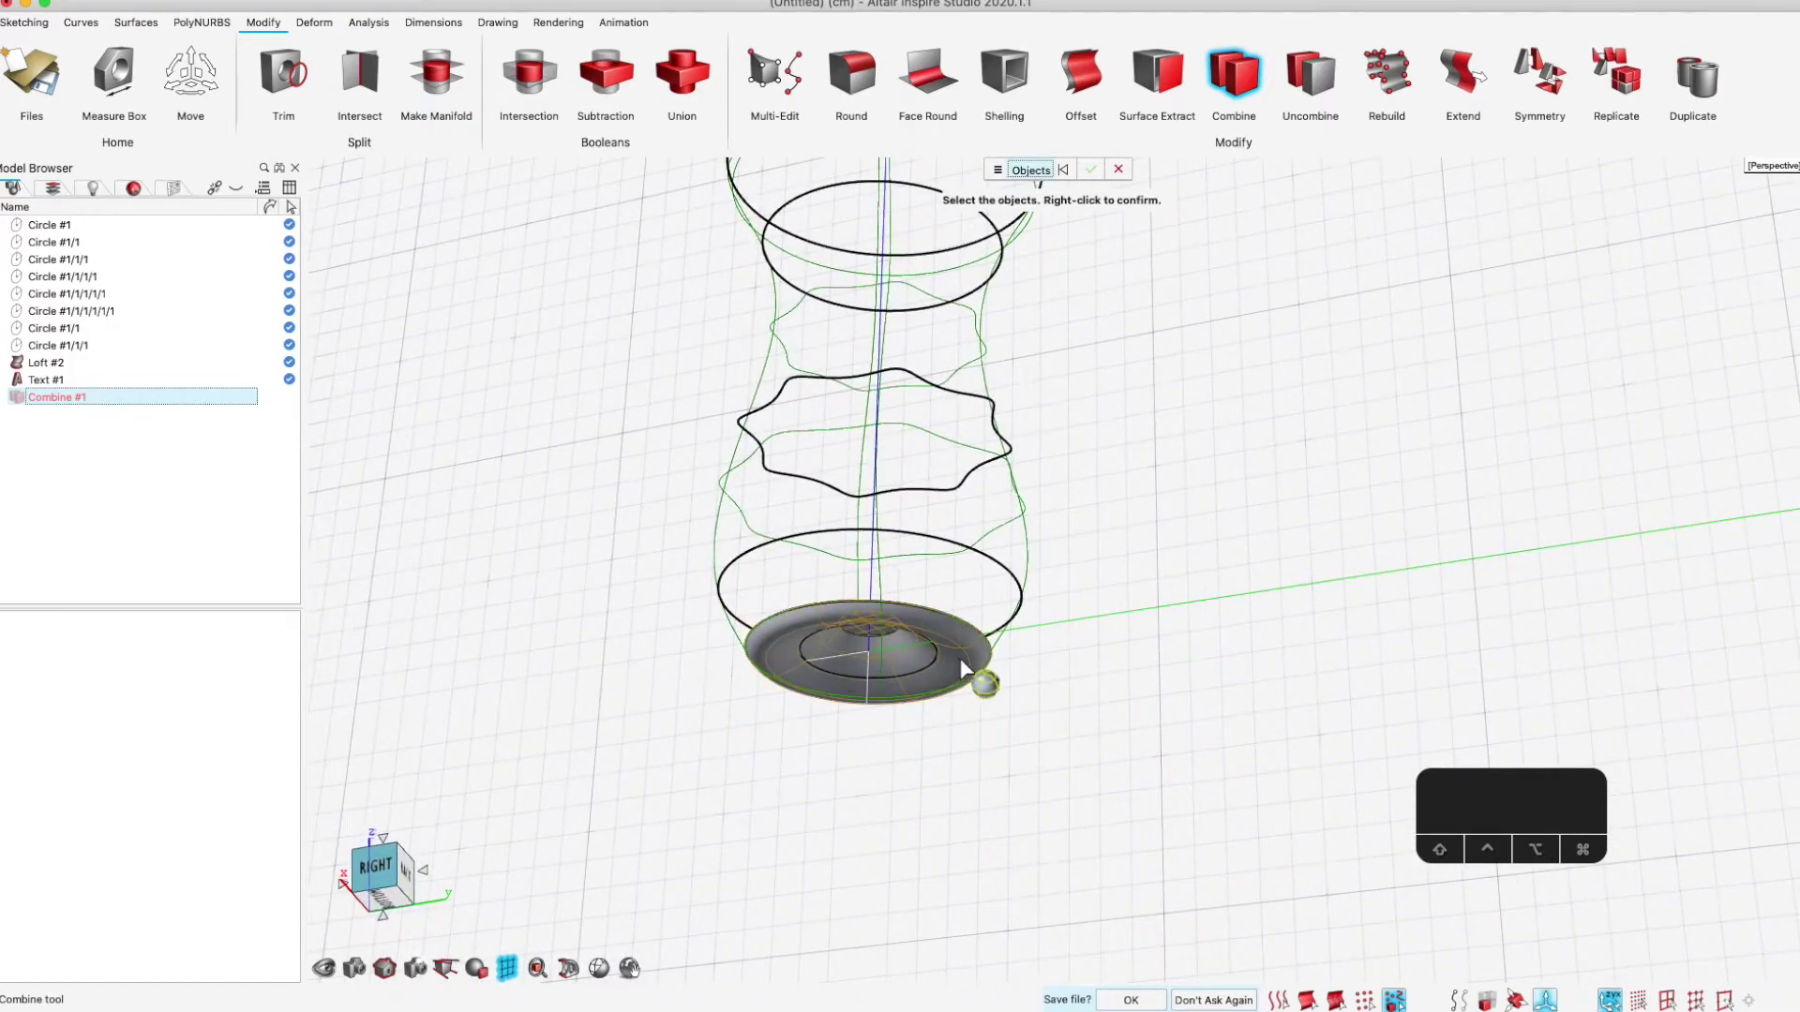
click(963, 664)
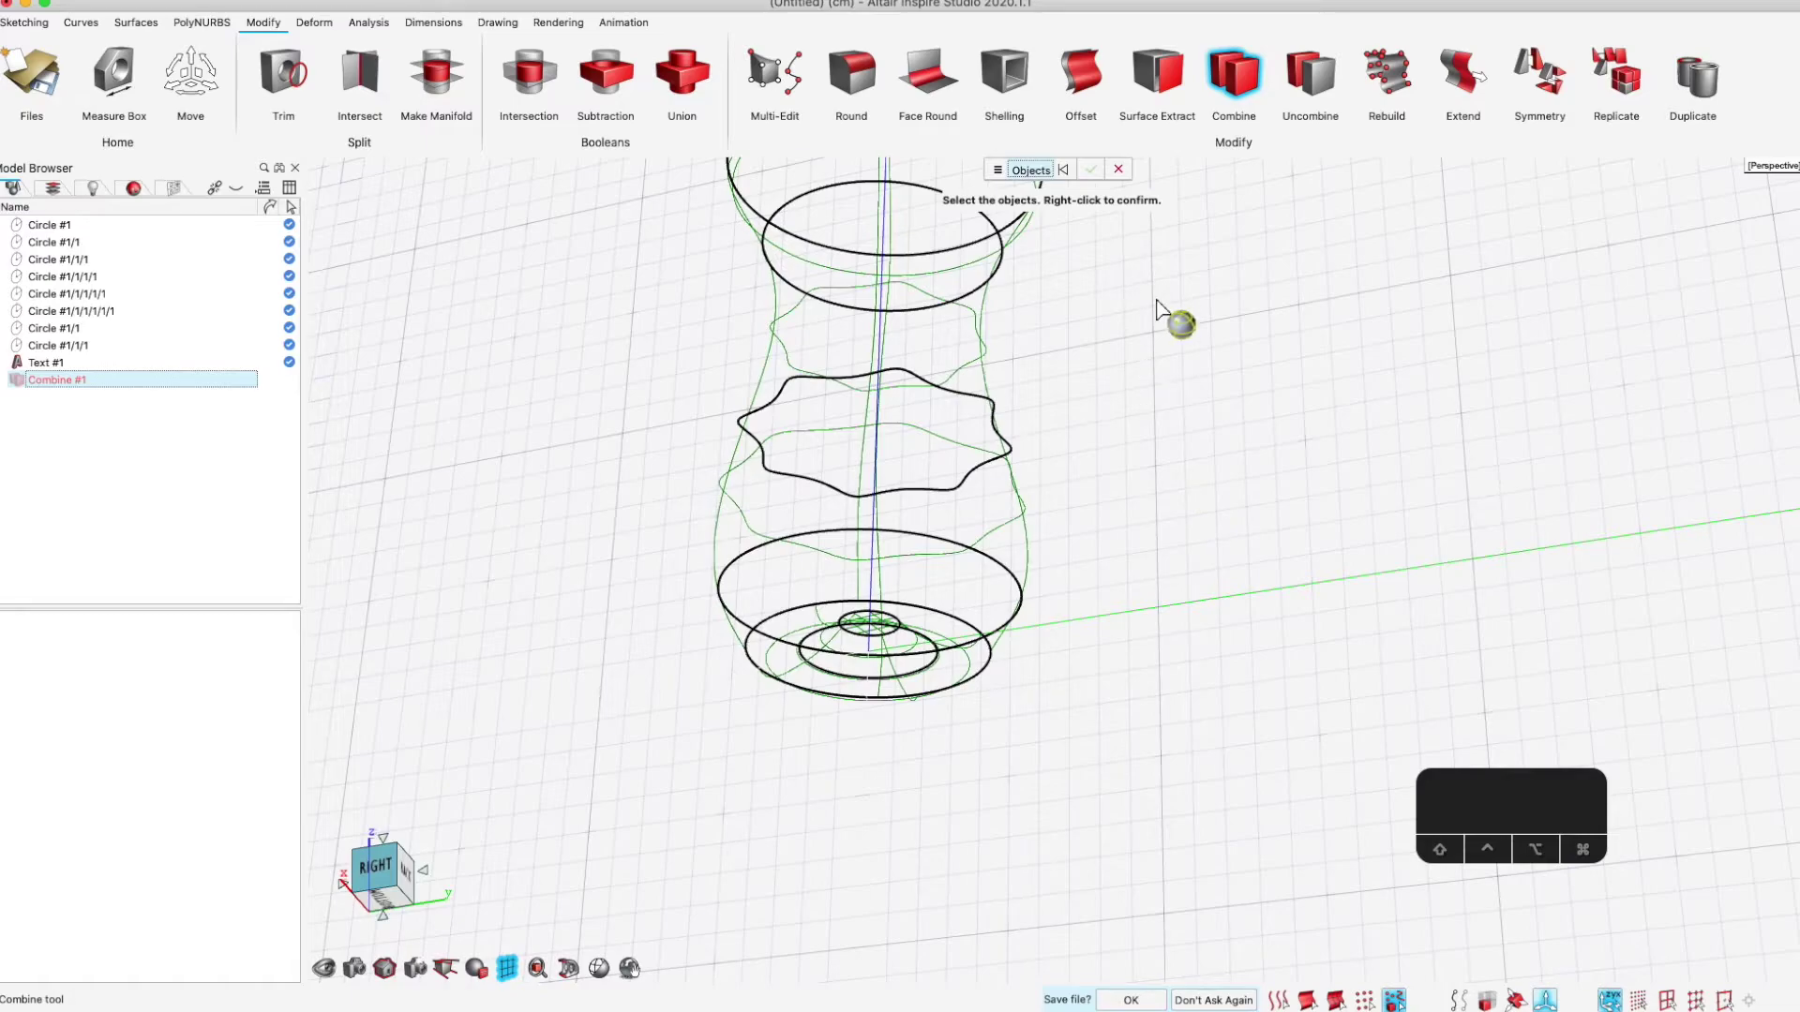
click(1091, 169)
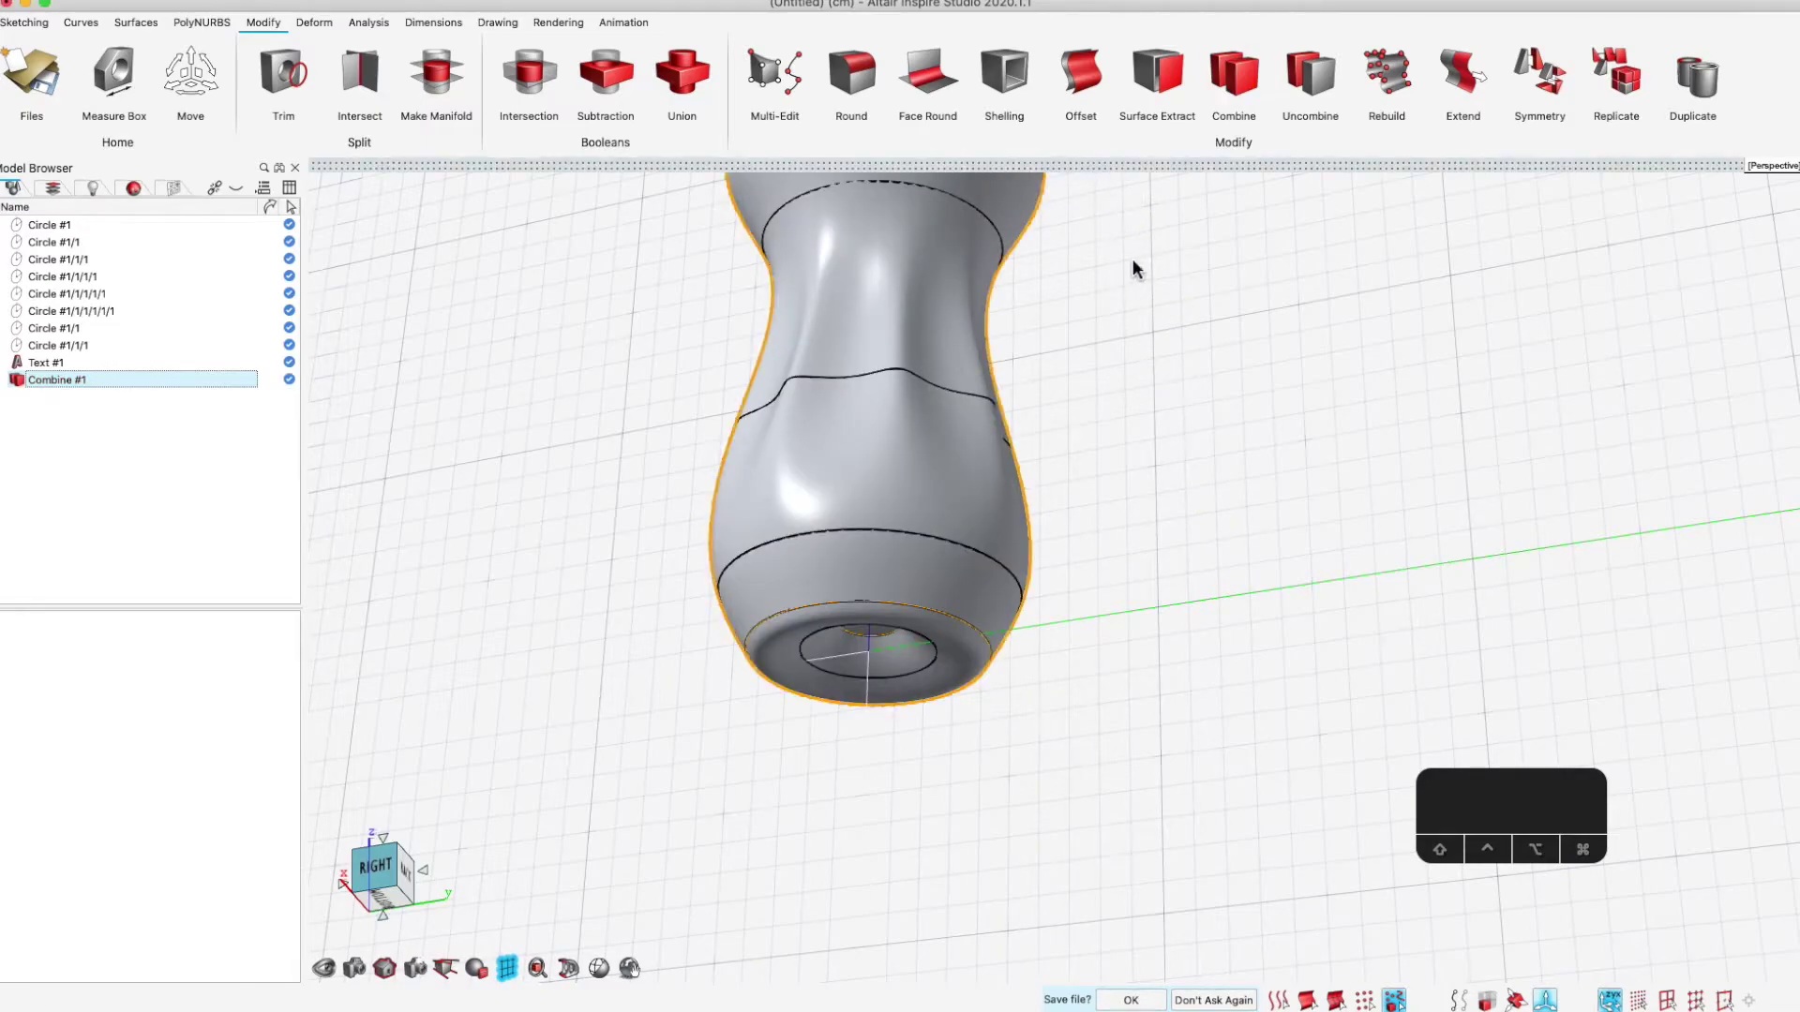
Select the combined bottle and run a tolerance check on it to find open edges
middle_drag(1191, 345, 1185, 345)
click(1184, 345)
click(1077, 449)
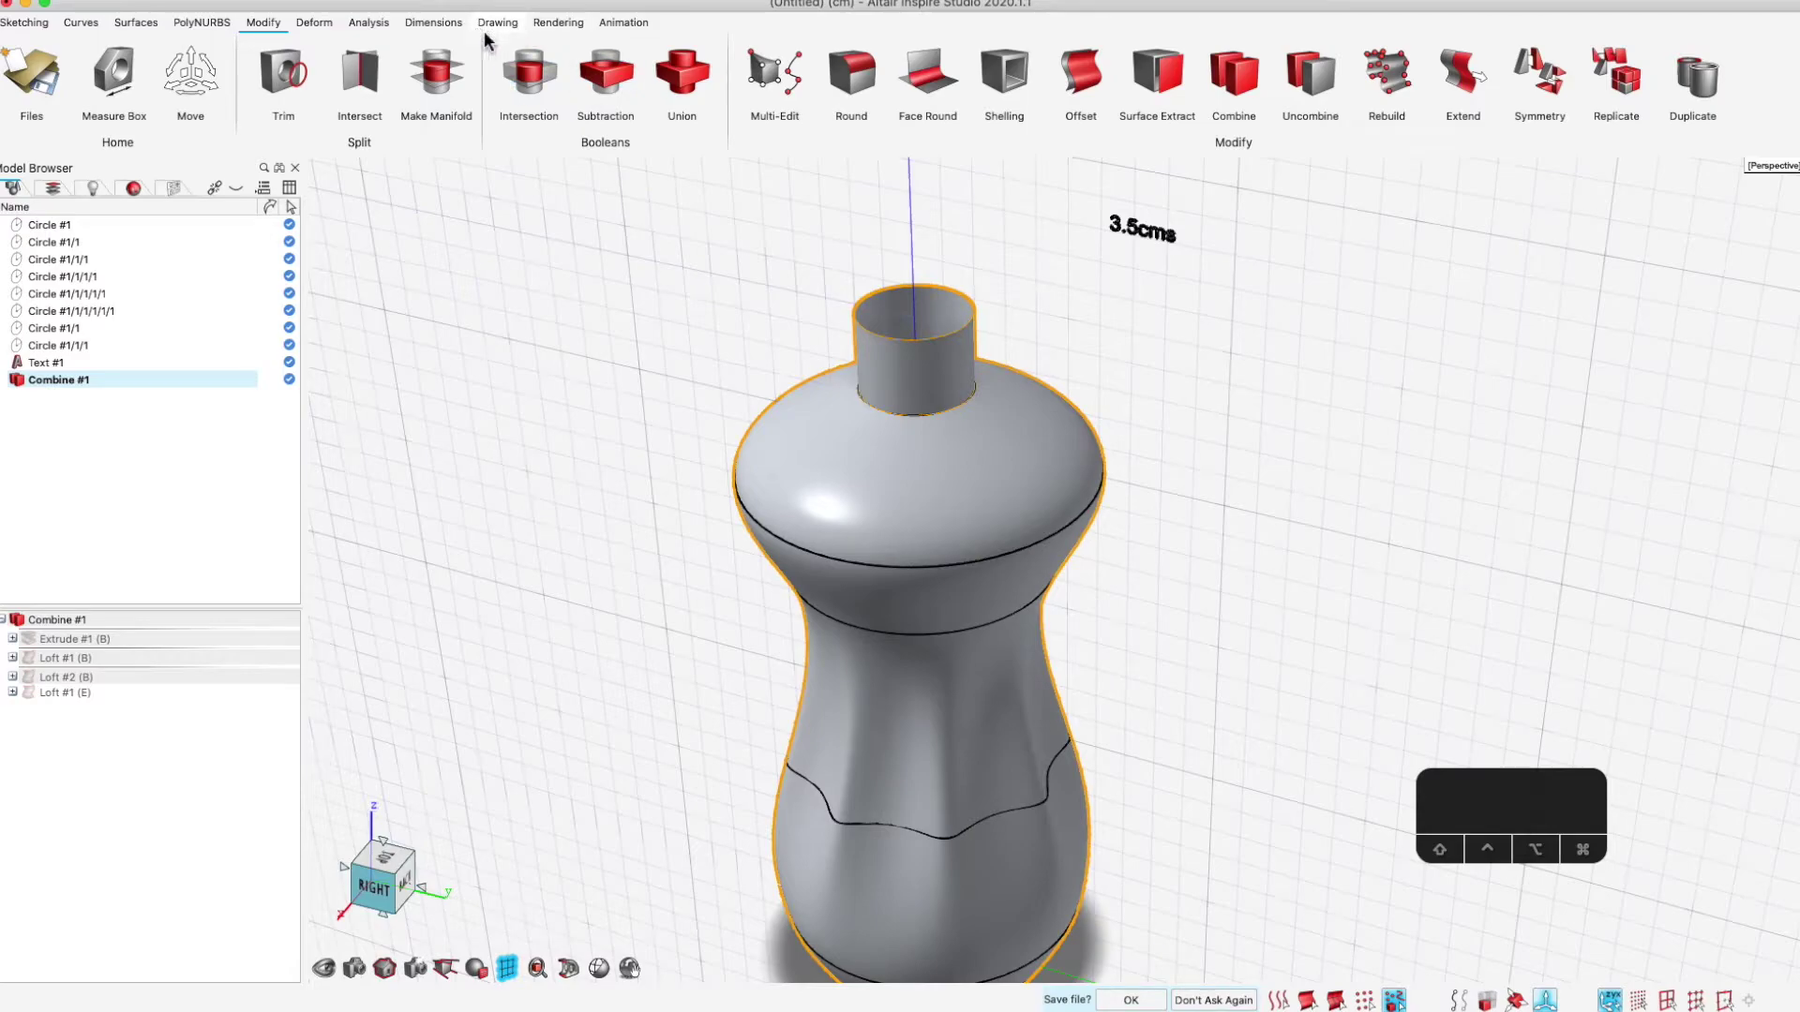
click(375, 25)
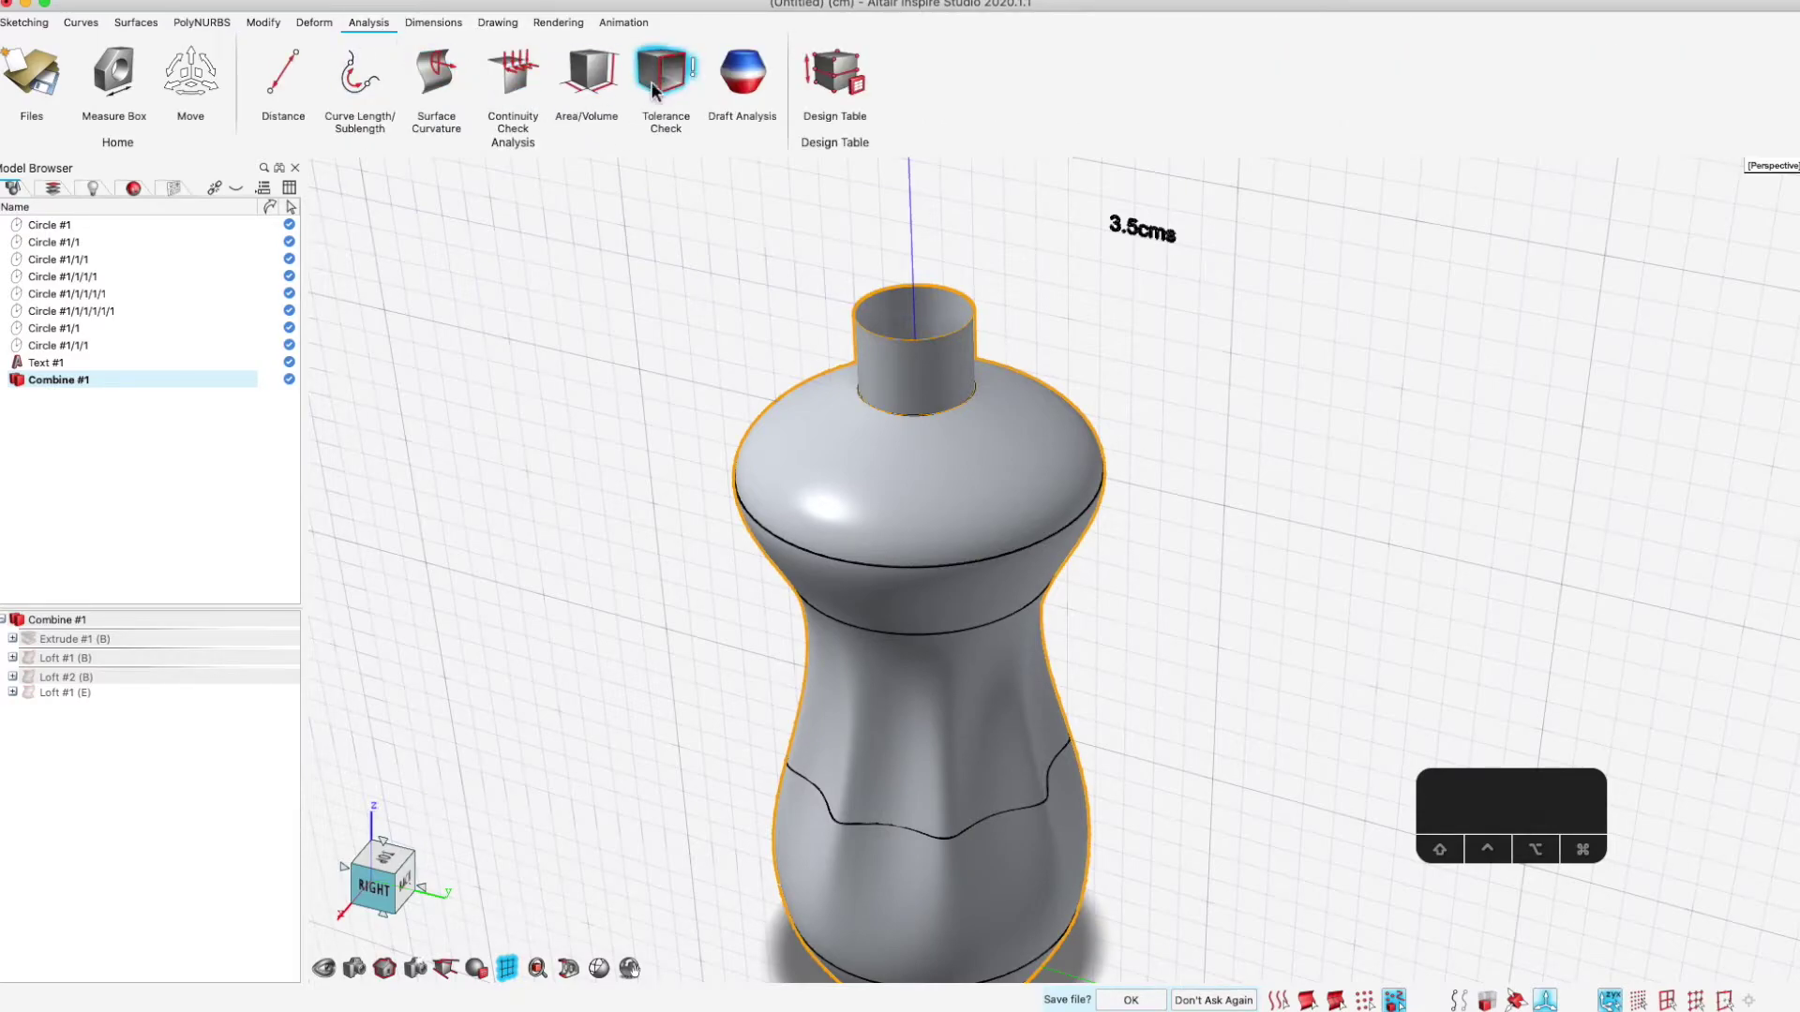
click(662, 77)
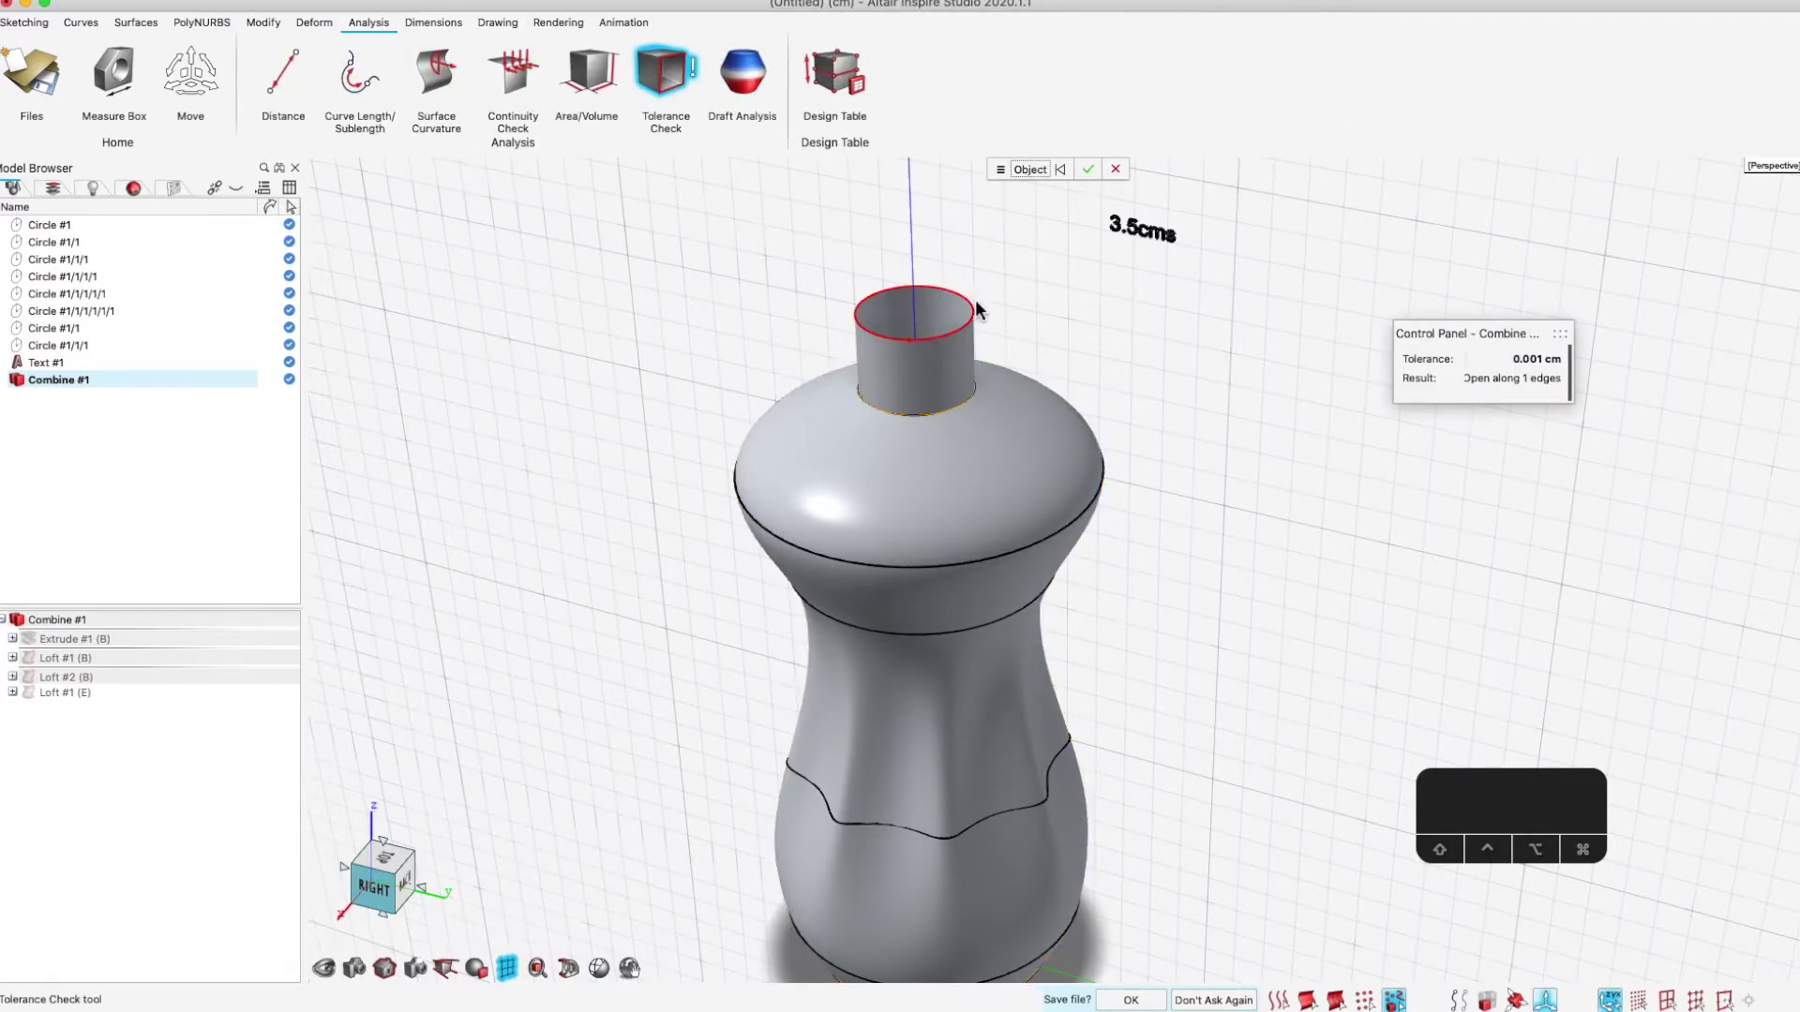
Close the tolerance check and create a surface offset of 0.15 cm from the combined bottle
shift+middle_drag(1328, 423, 1258, 482)
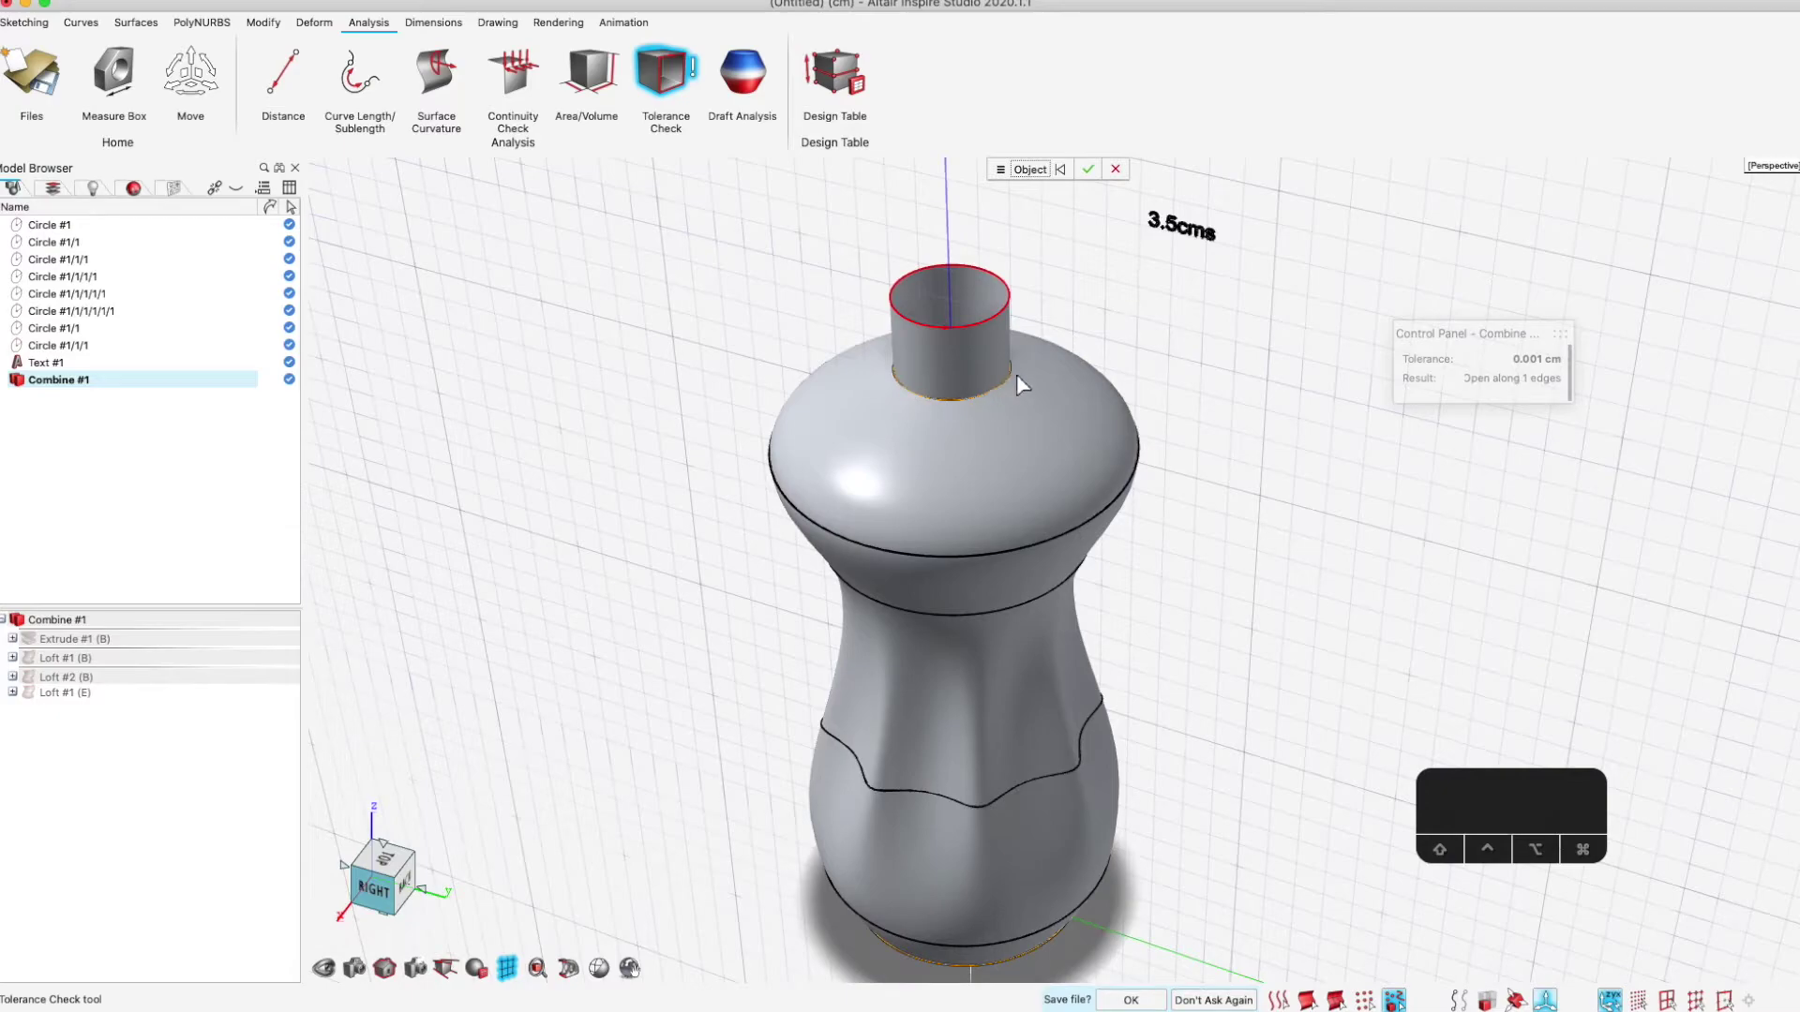
click(1115, 170)
scroll(980, 326, up, 2)
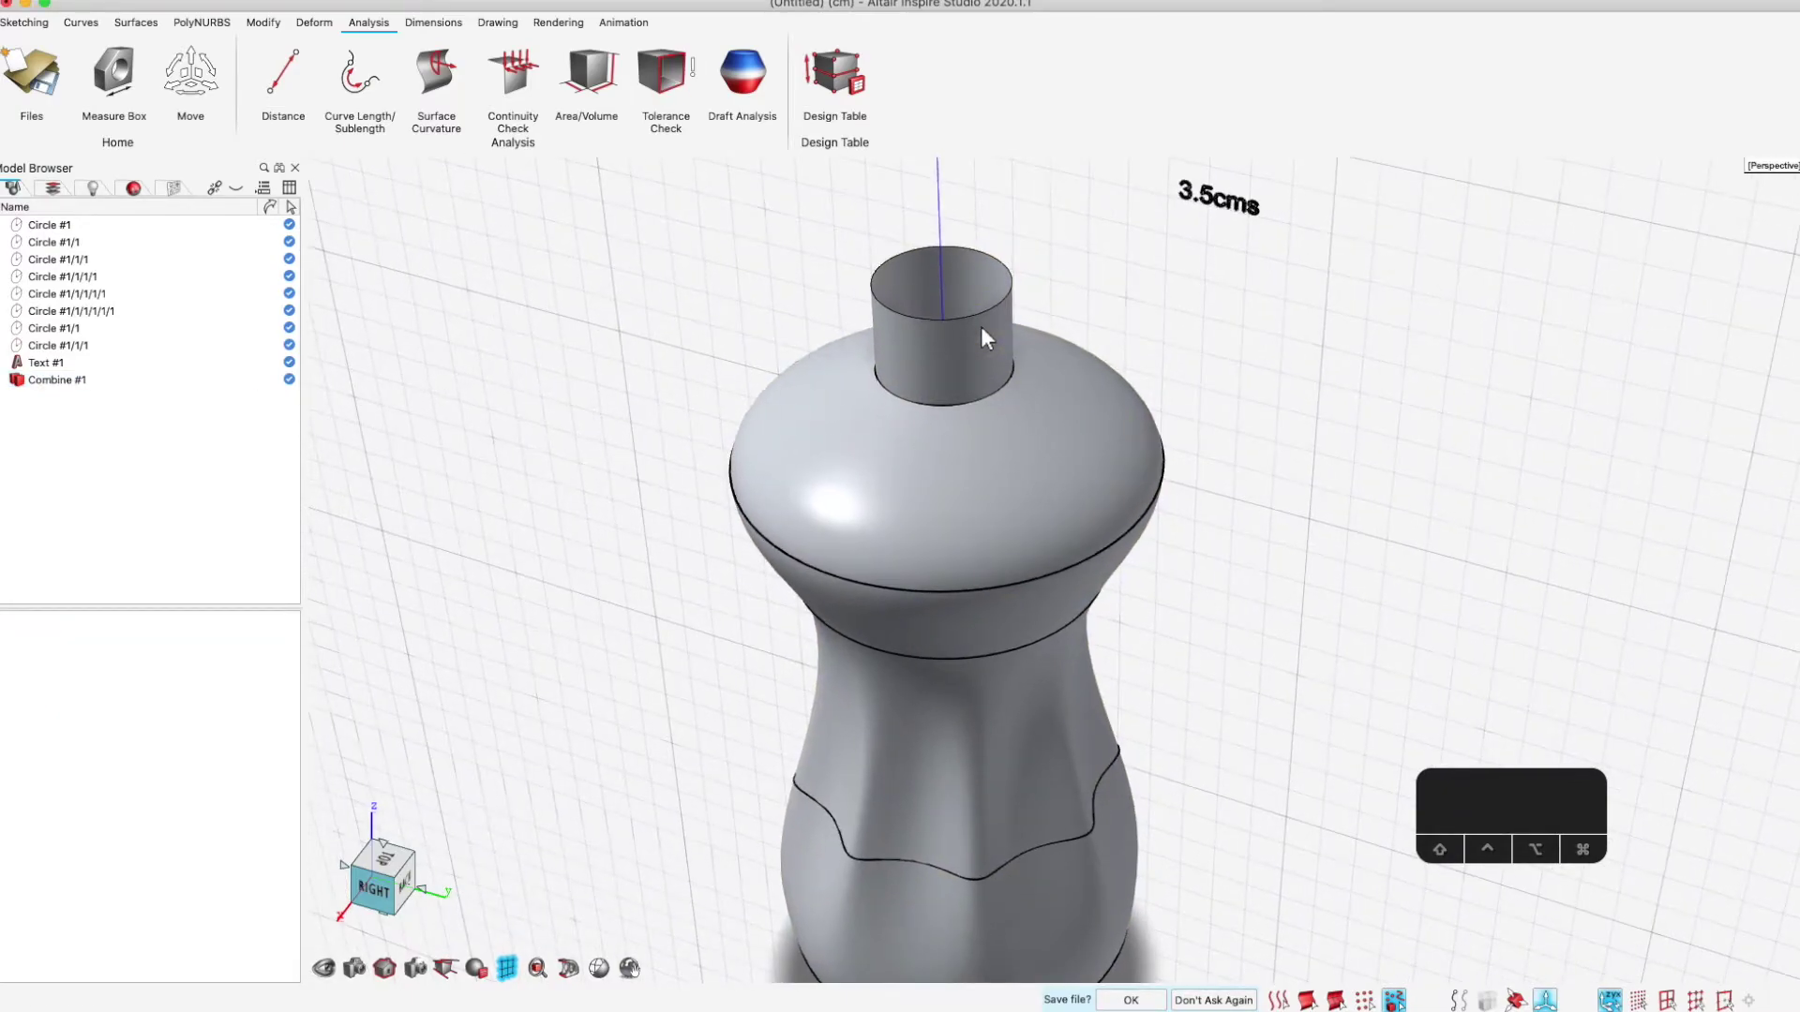
scroll(966, 321, up, 4)
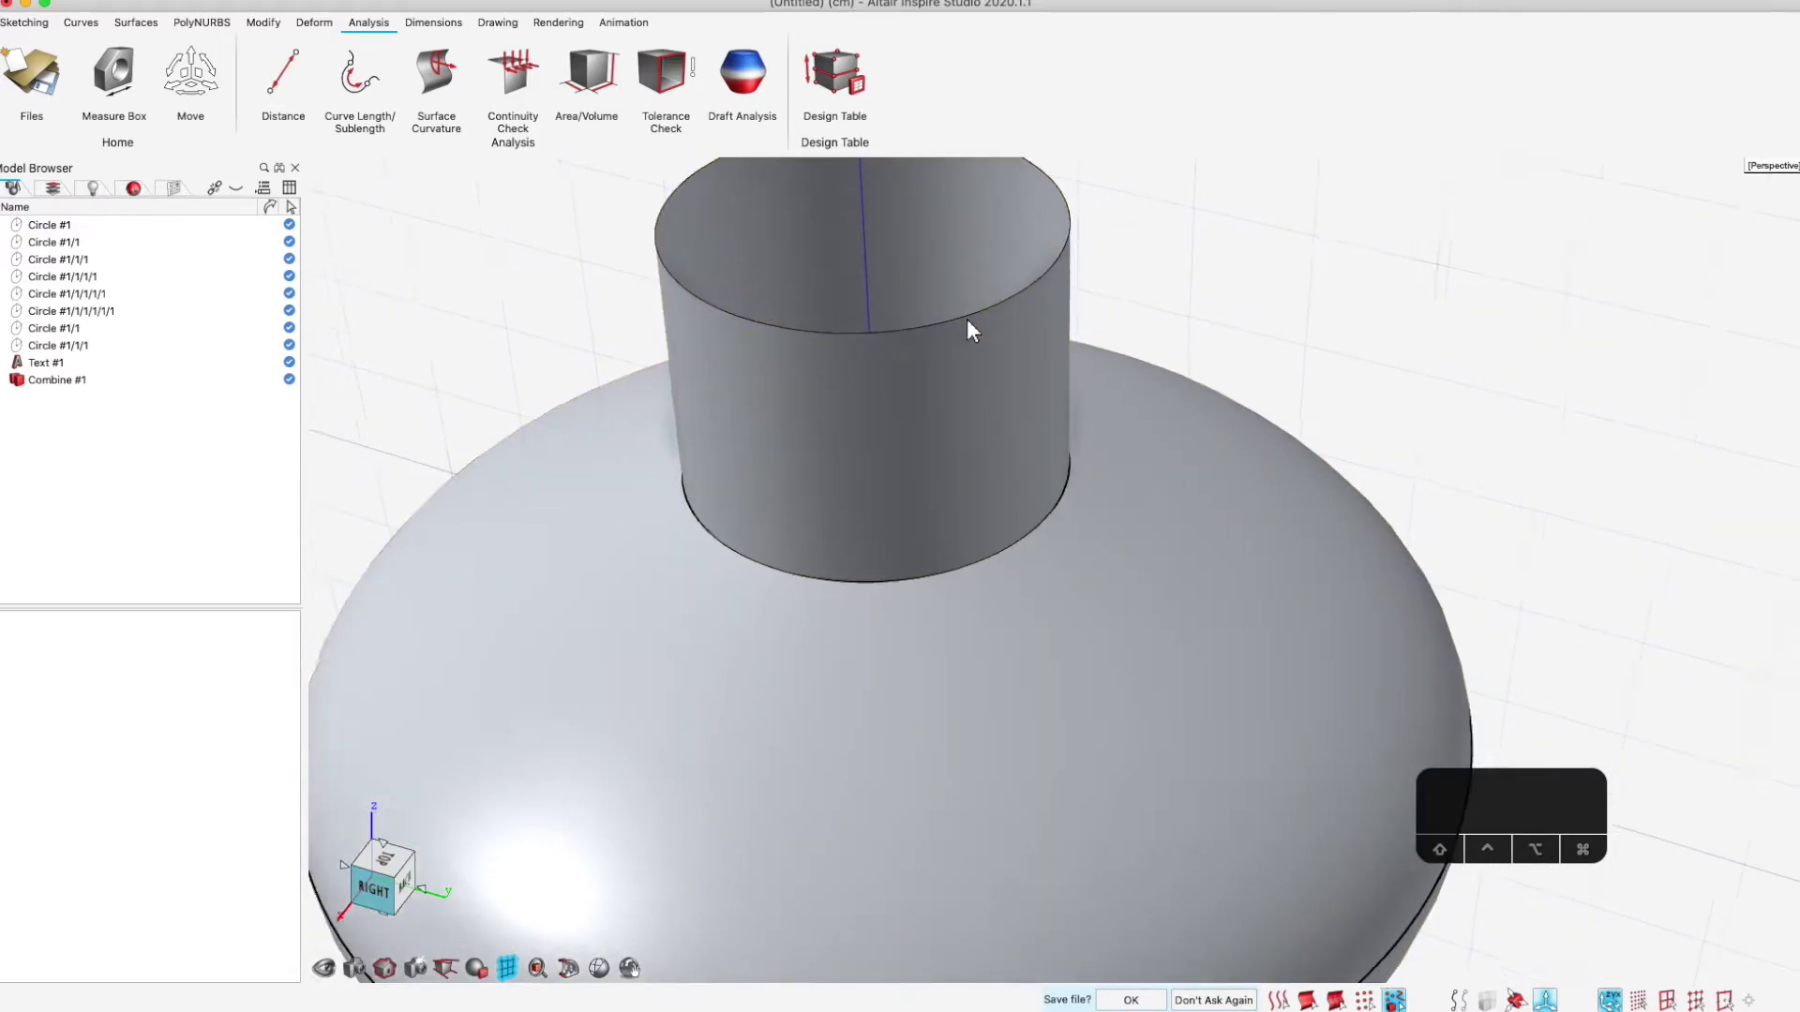
scroll(969, 323, down, 2)
click(264, 22)
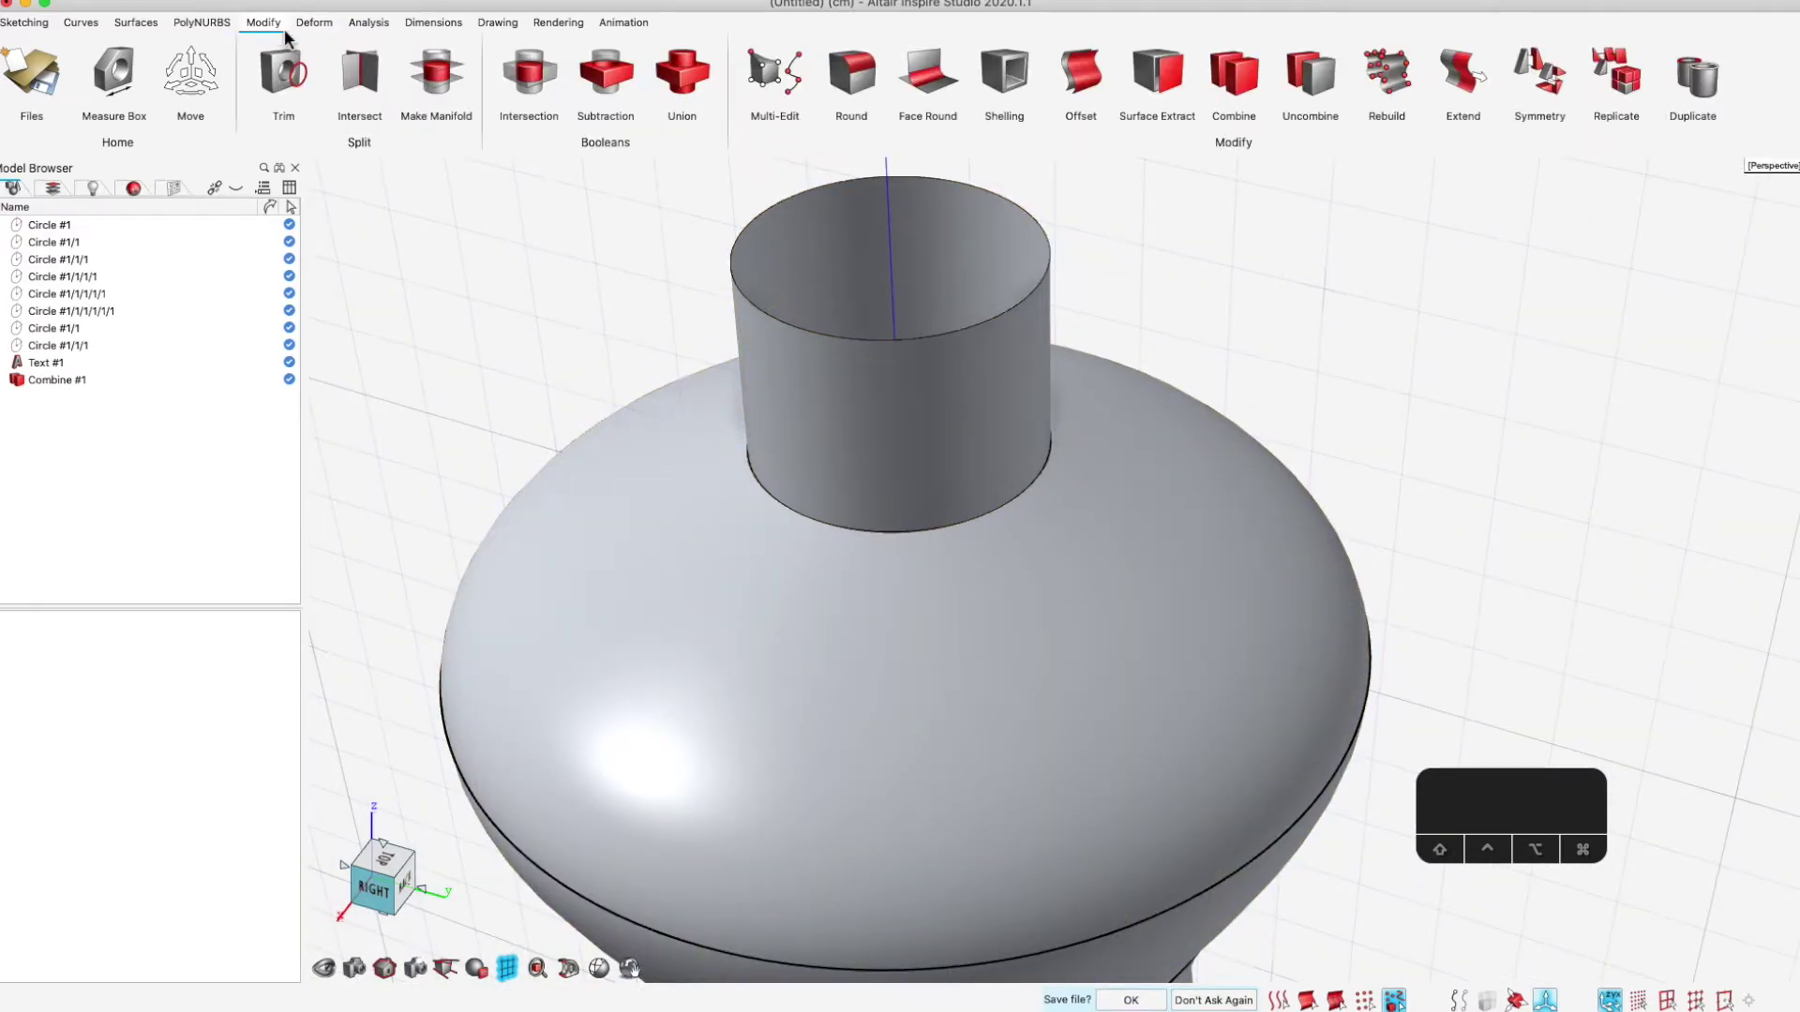
click(1080, 72)
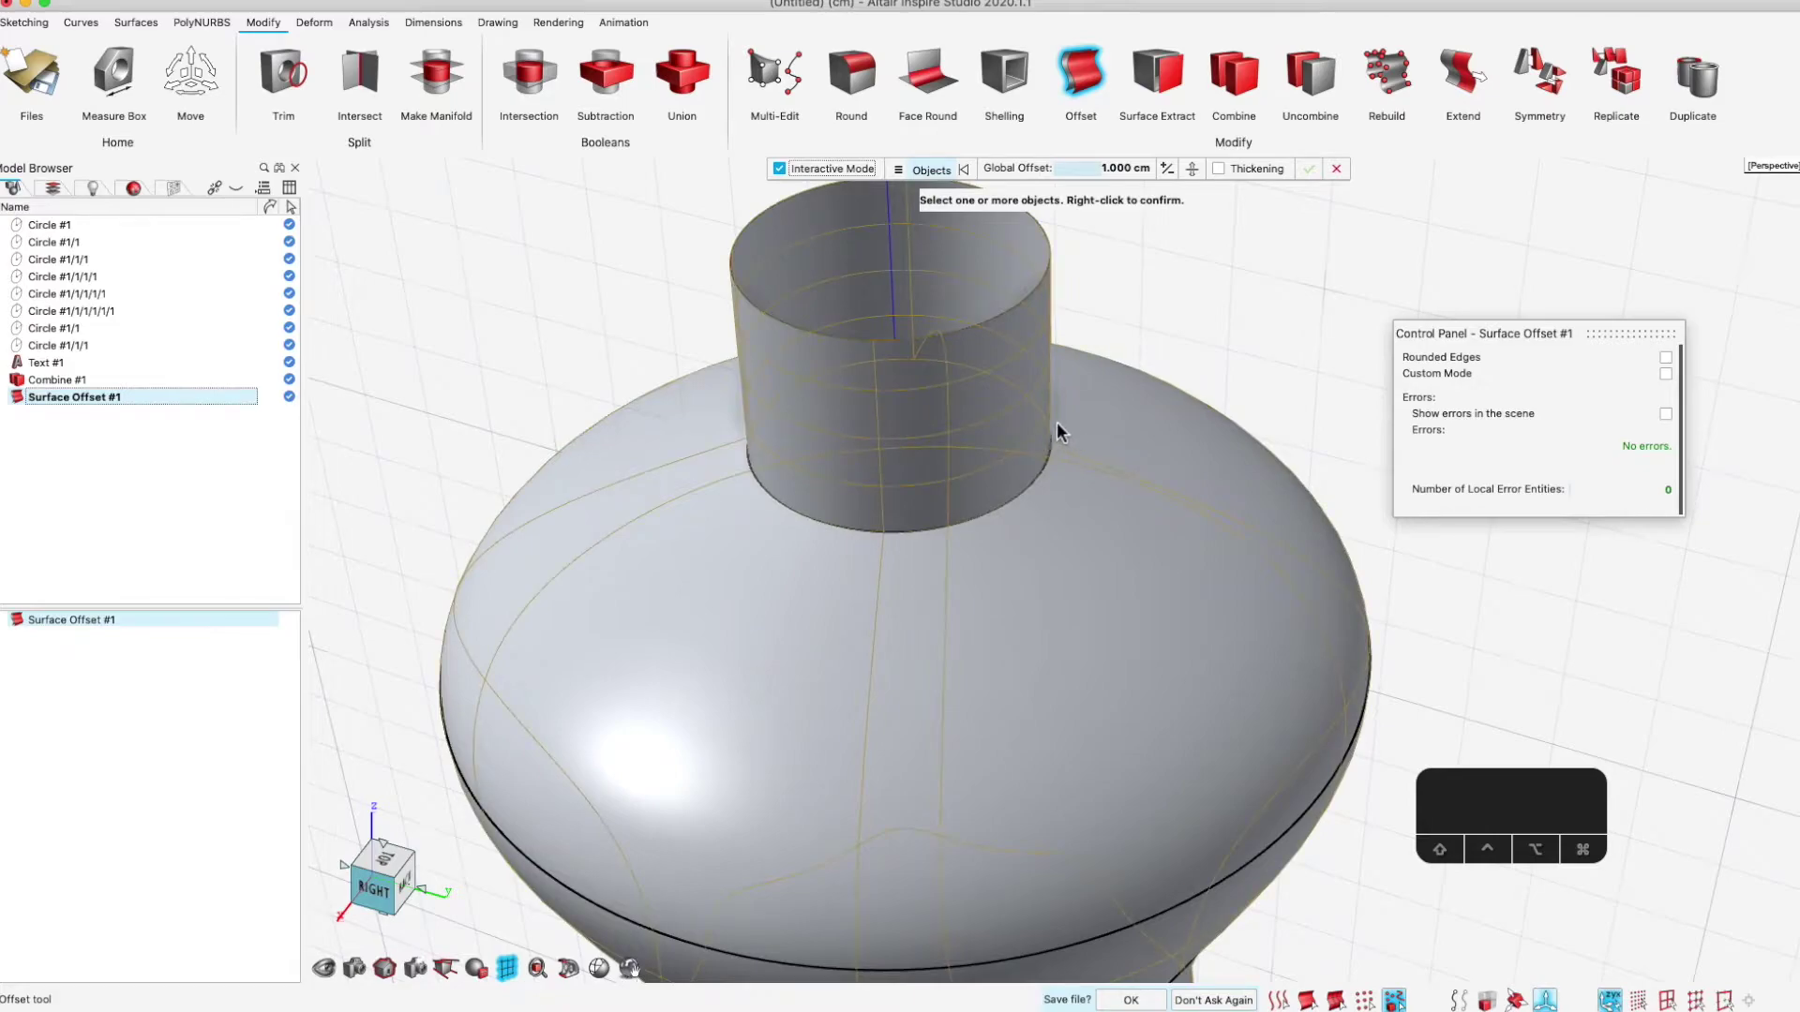
click(1030, 422)
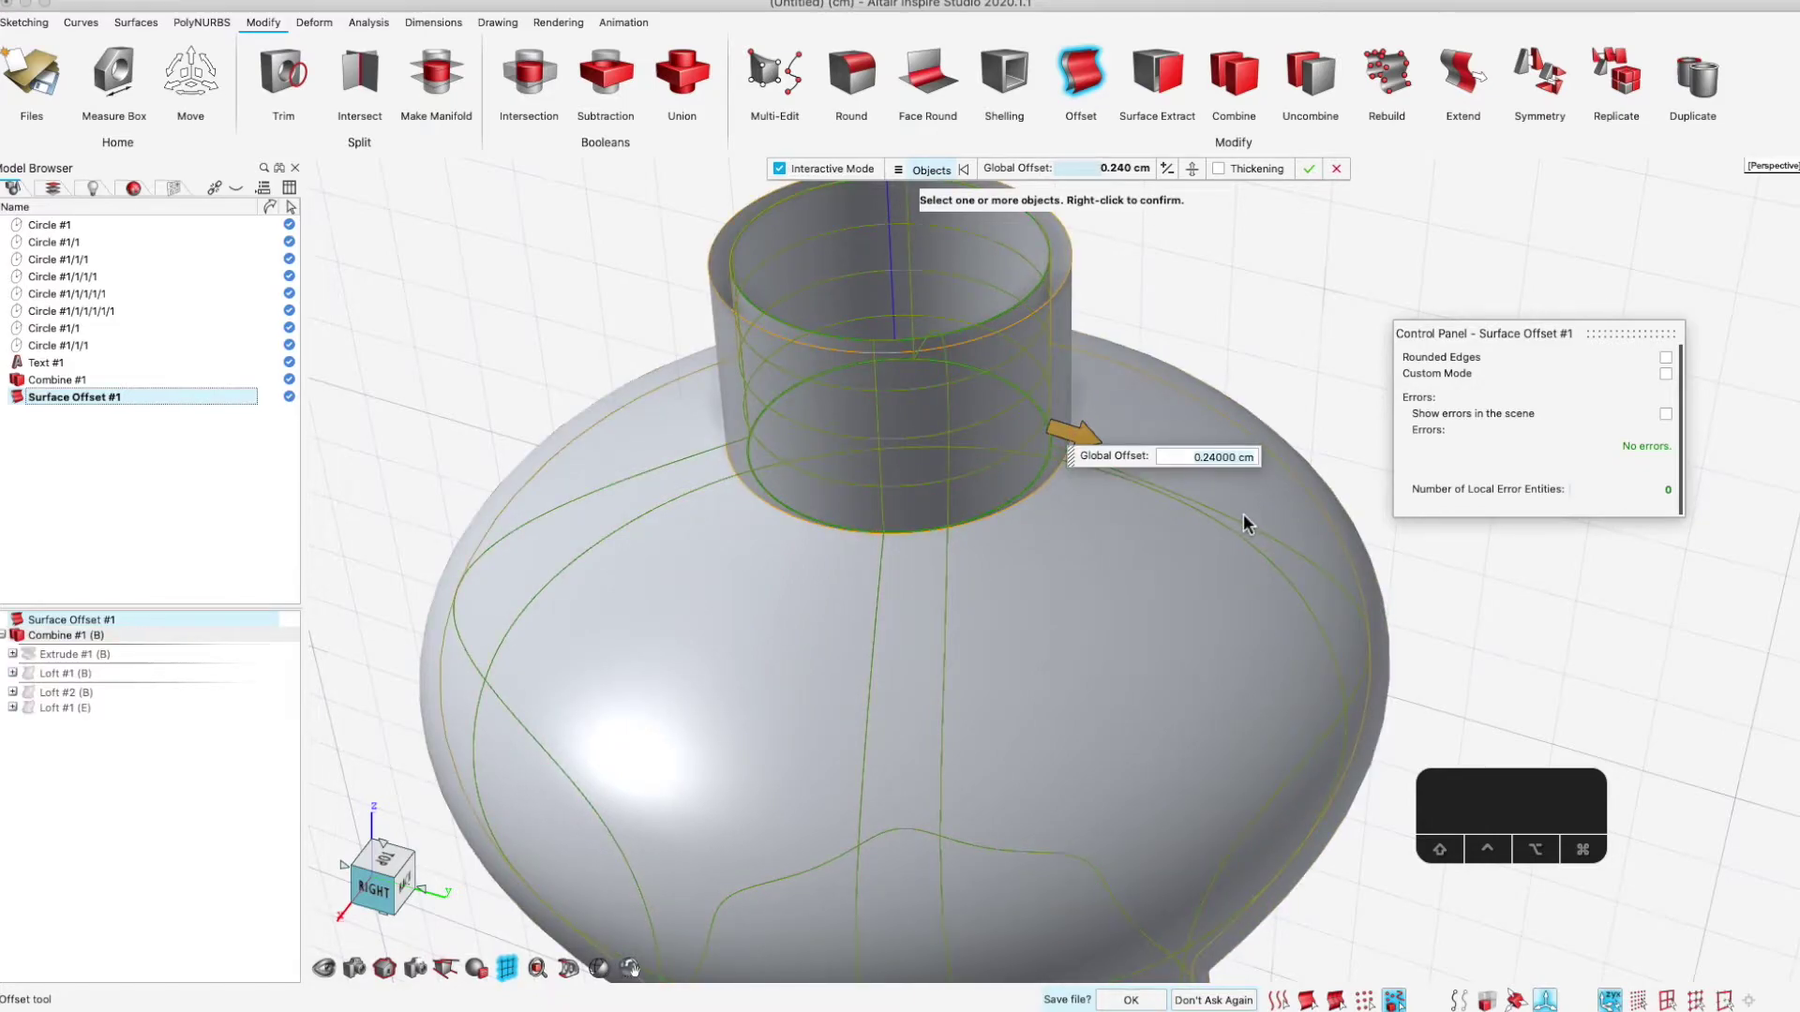
text(.15)
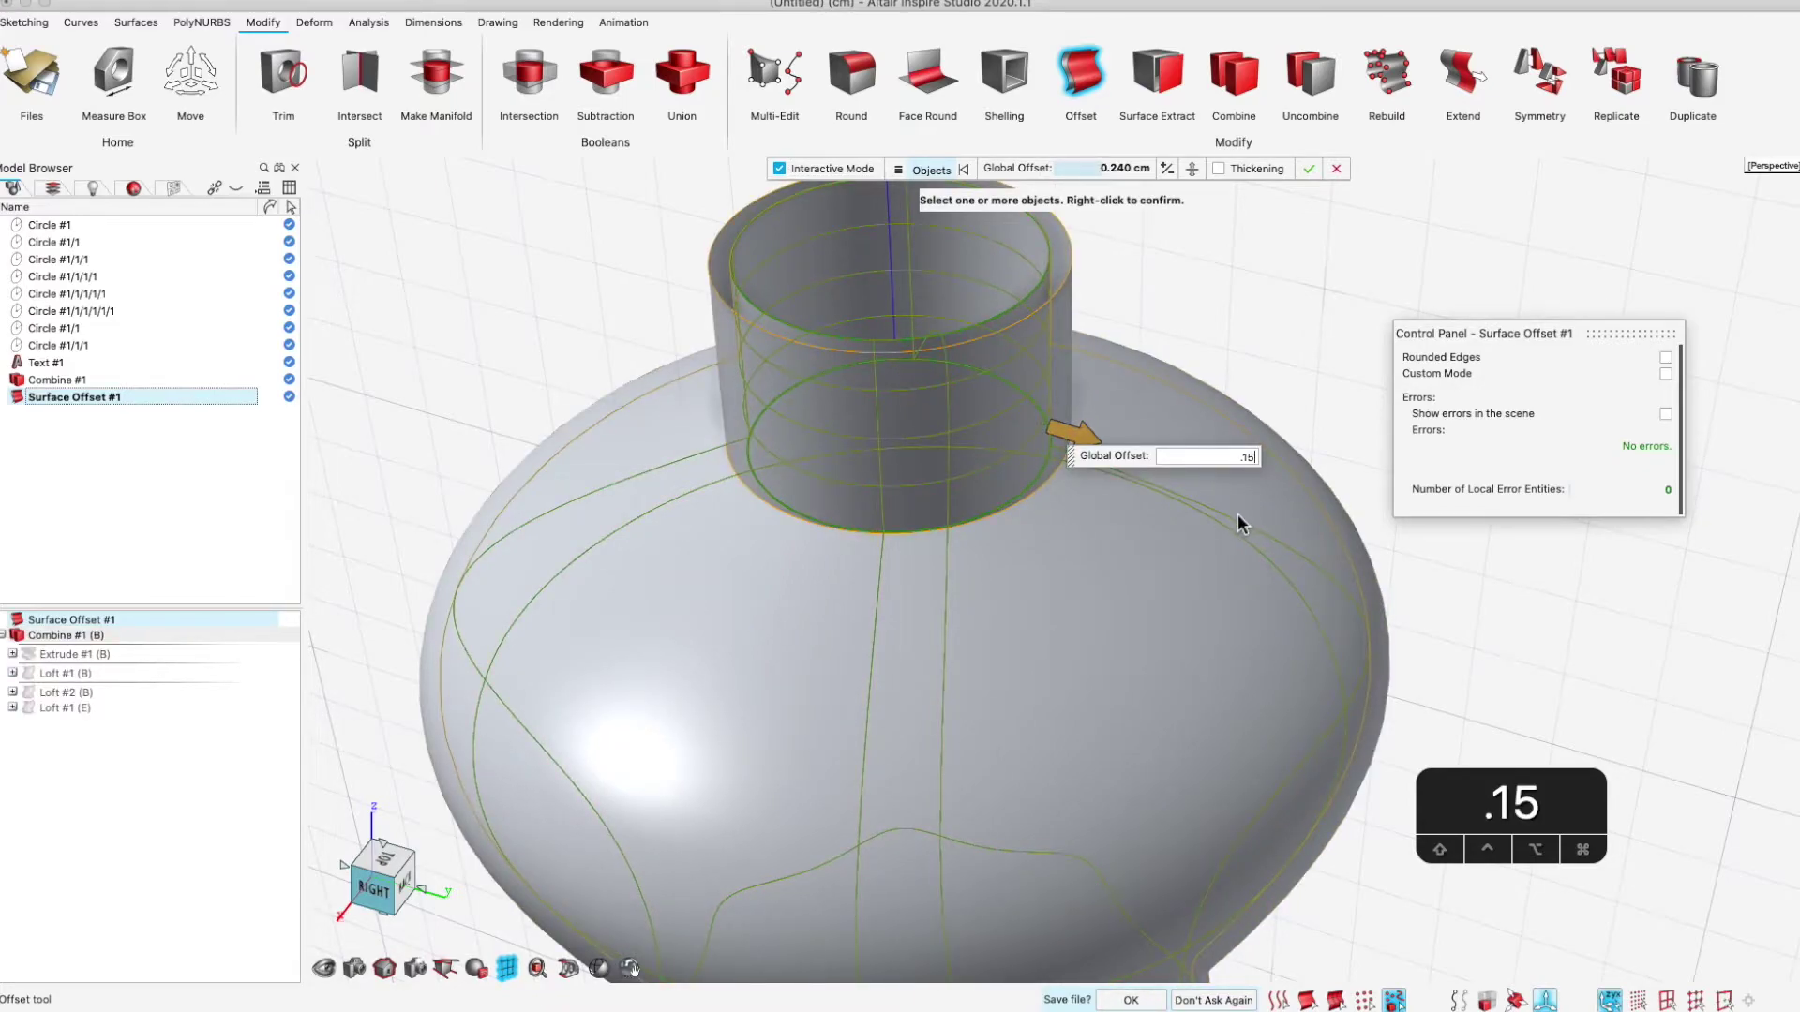
key(Return)
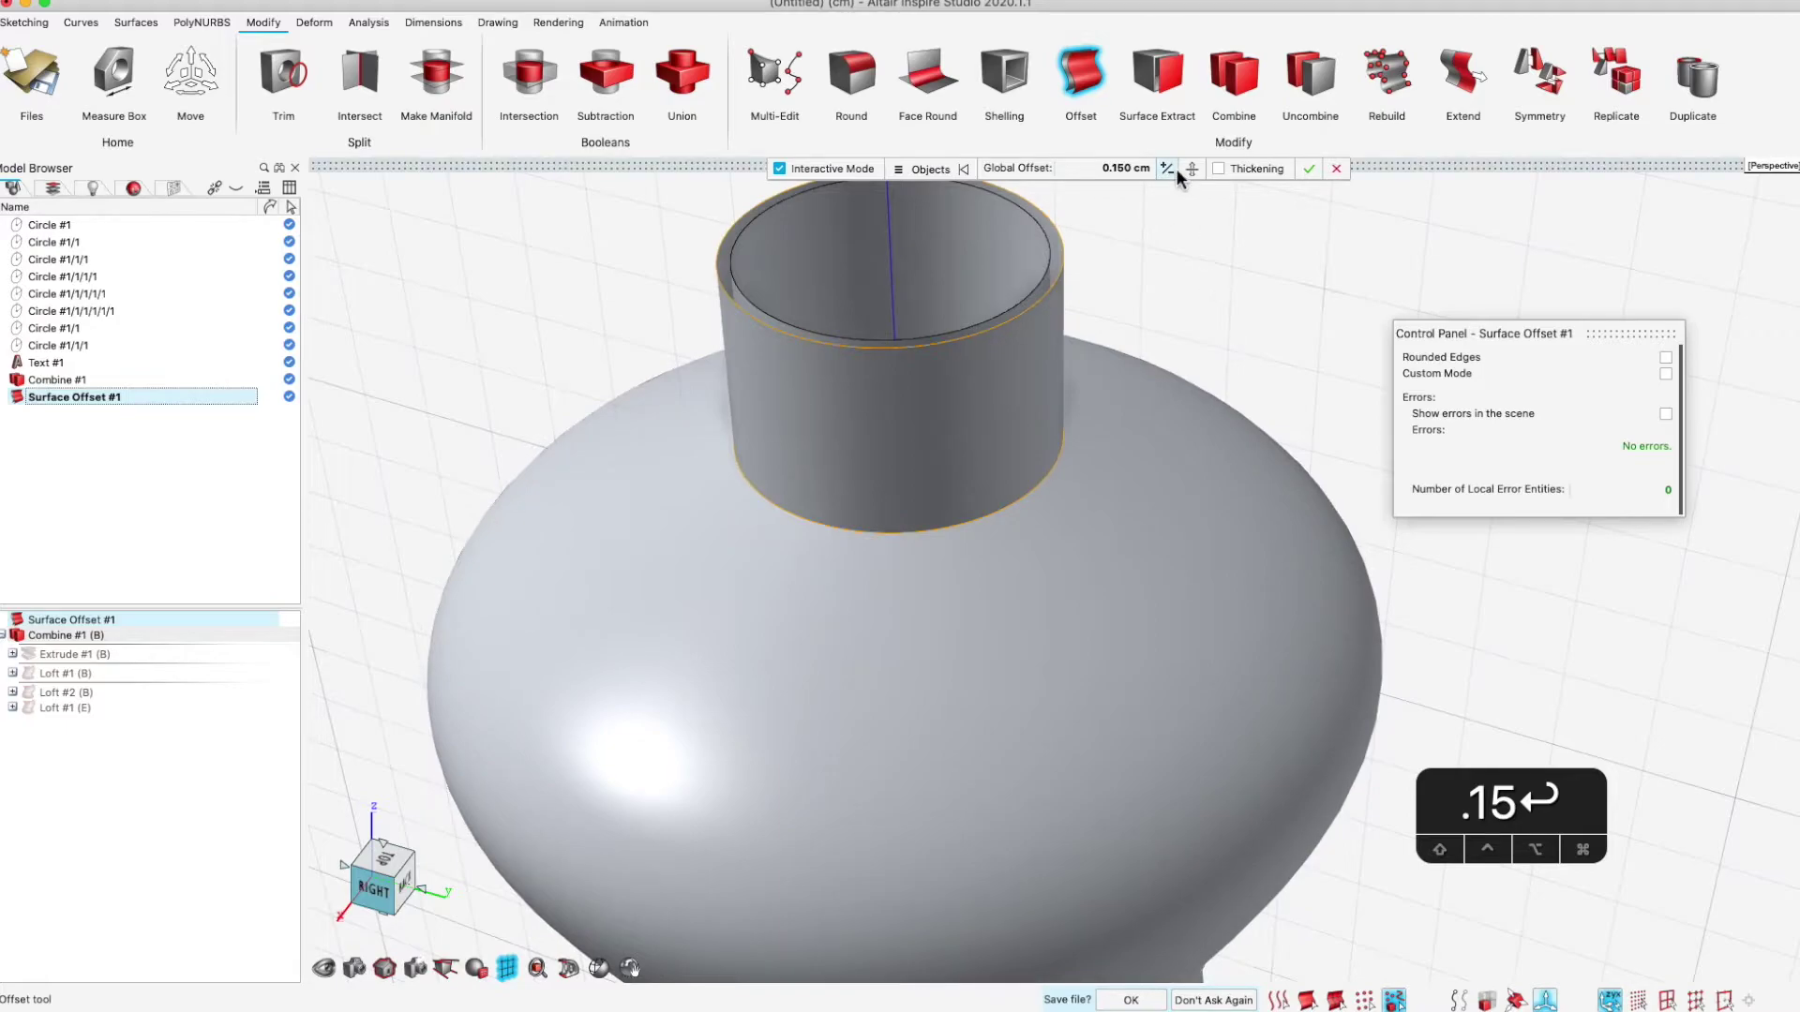
Flip the offset to the inside of the bottle, enable Thickening and accept the wall
click(1168, 170)
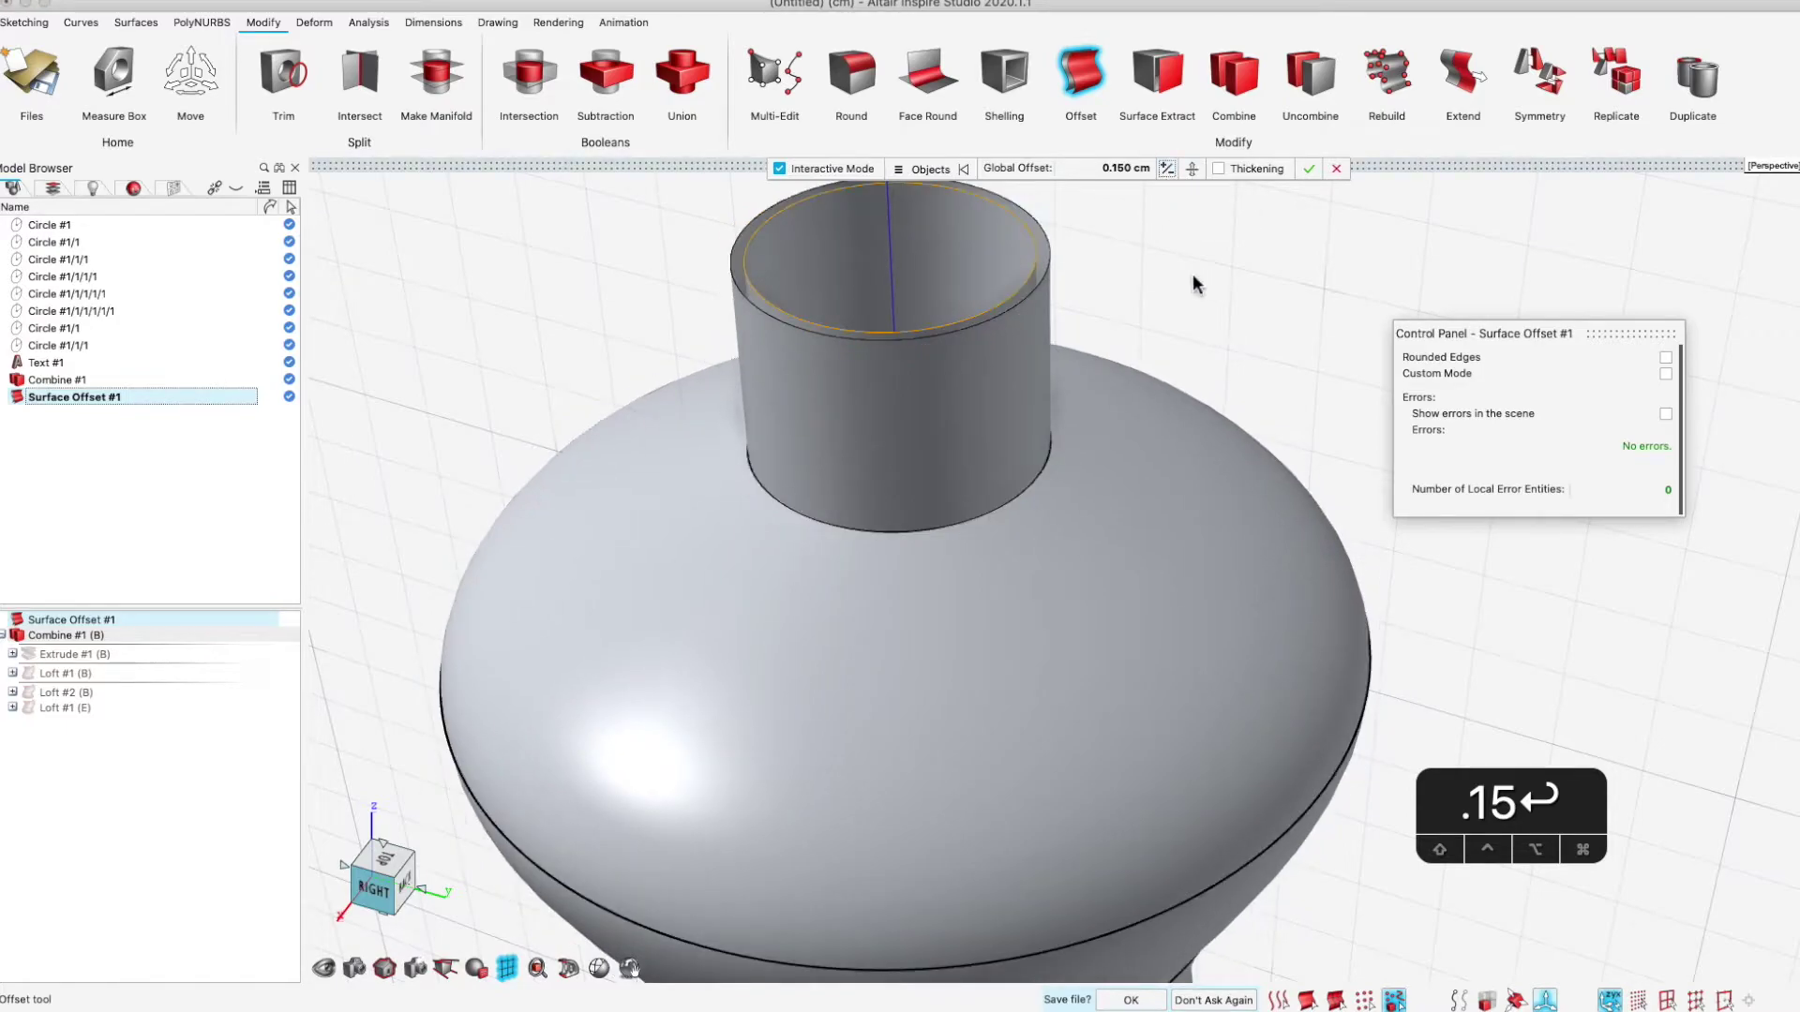
right_drag(1192, 274, 1212, 367)
click(1220, 170)
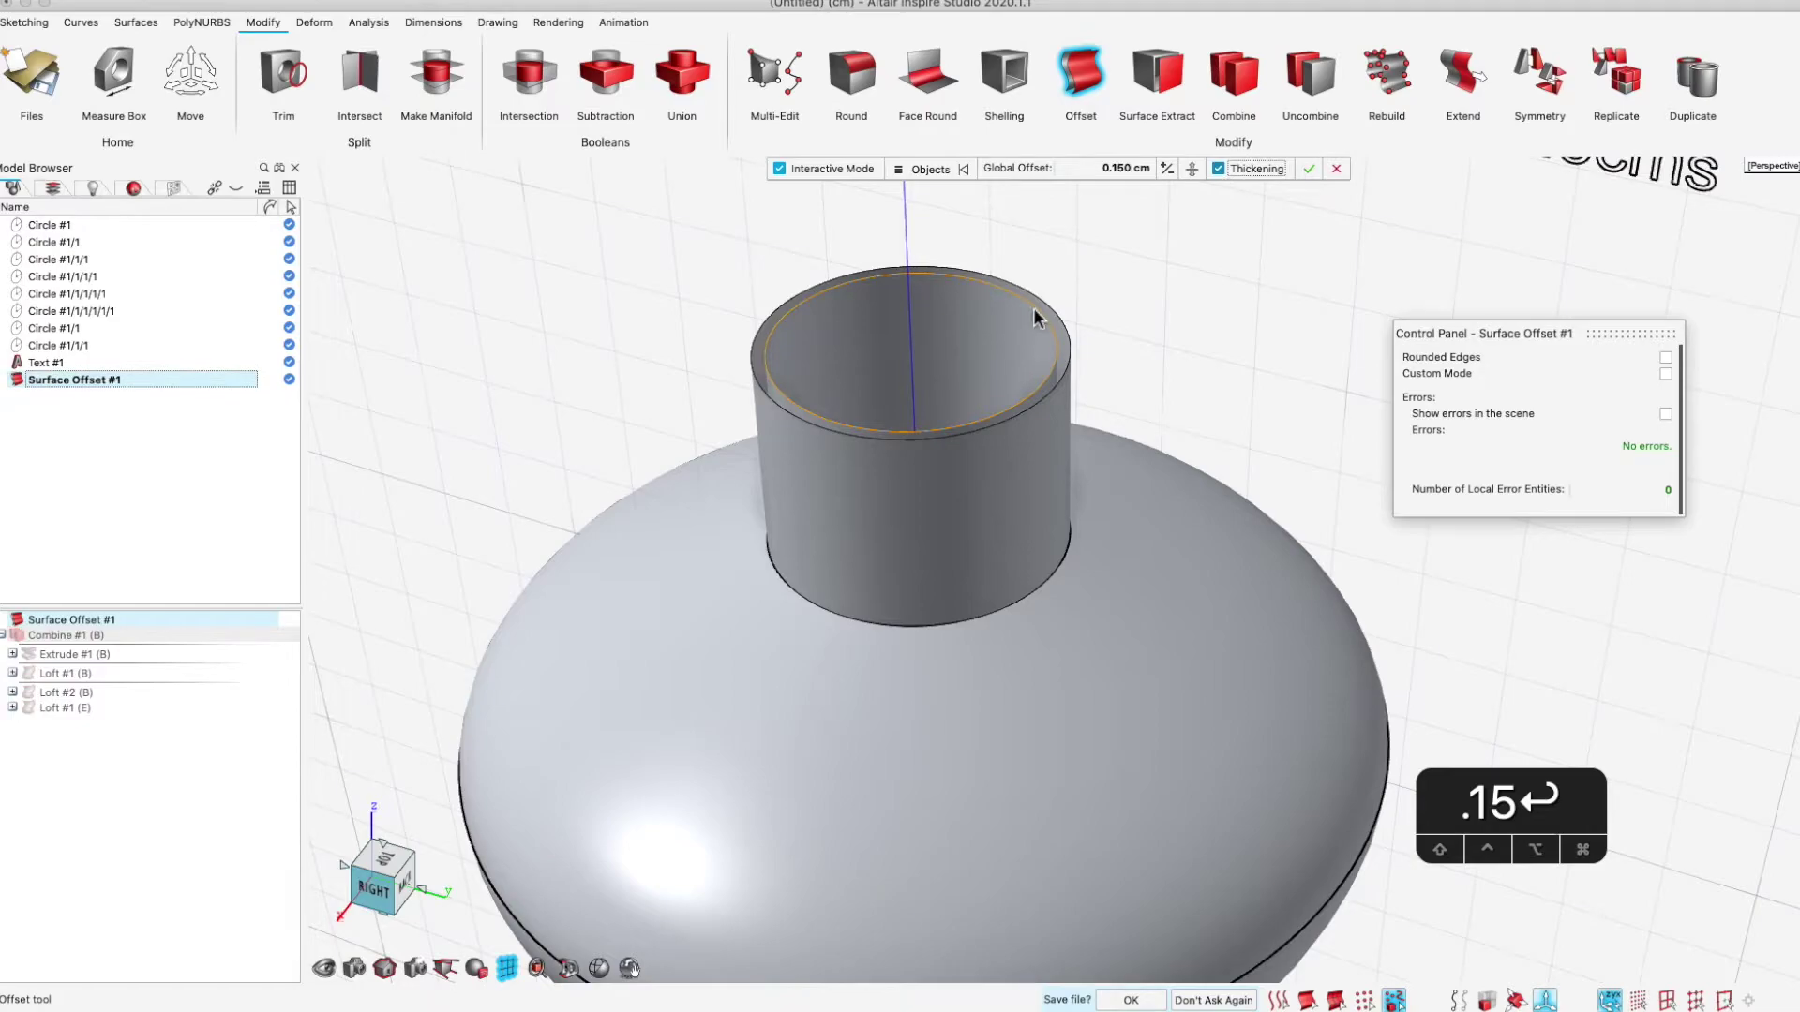
click(1309, 169)
Run a tolerance check on the thickened bottle to verify whether it is a closed solid
scroll(1251, 337, down, 3)
scroll(1245, 334, down, 5)
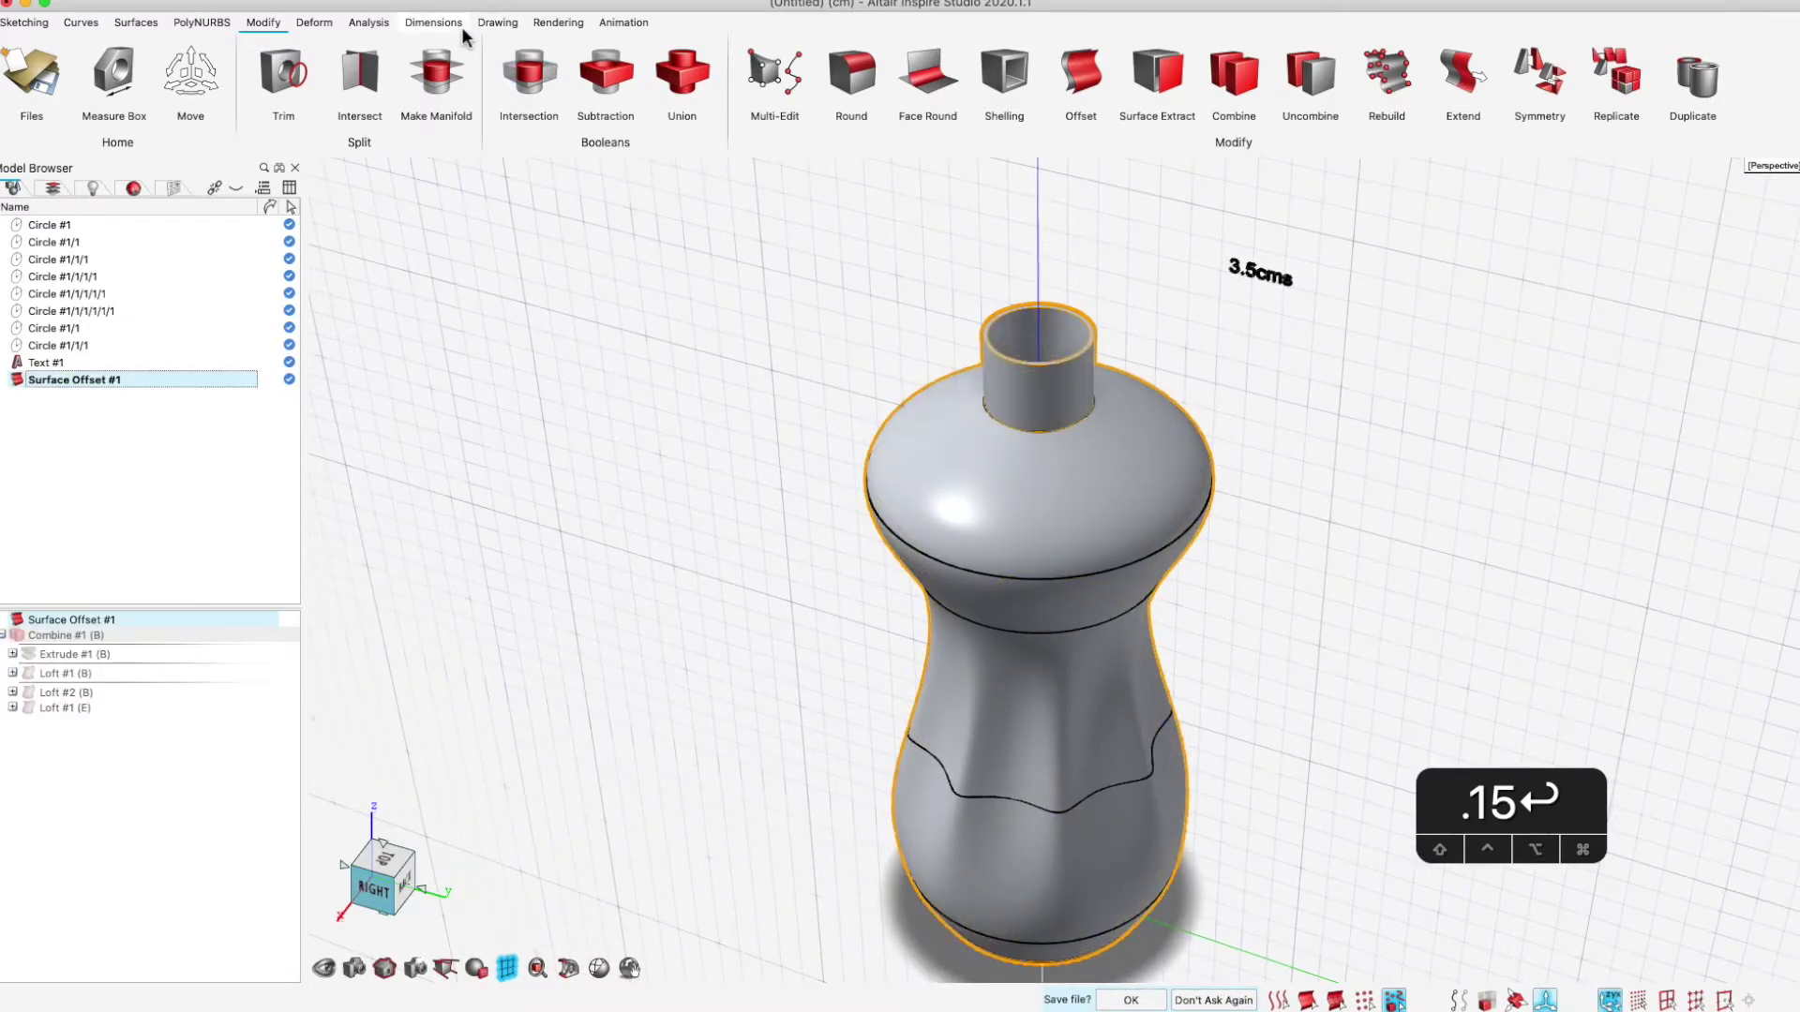
click(371, 25)
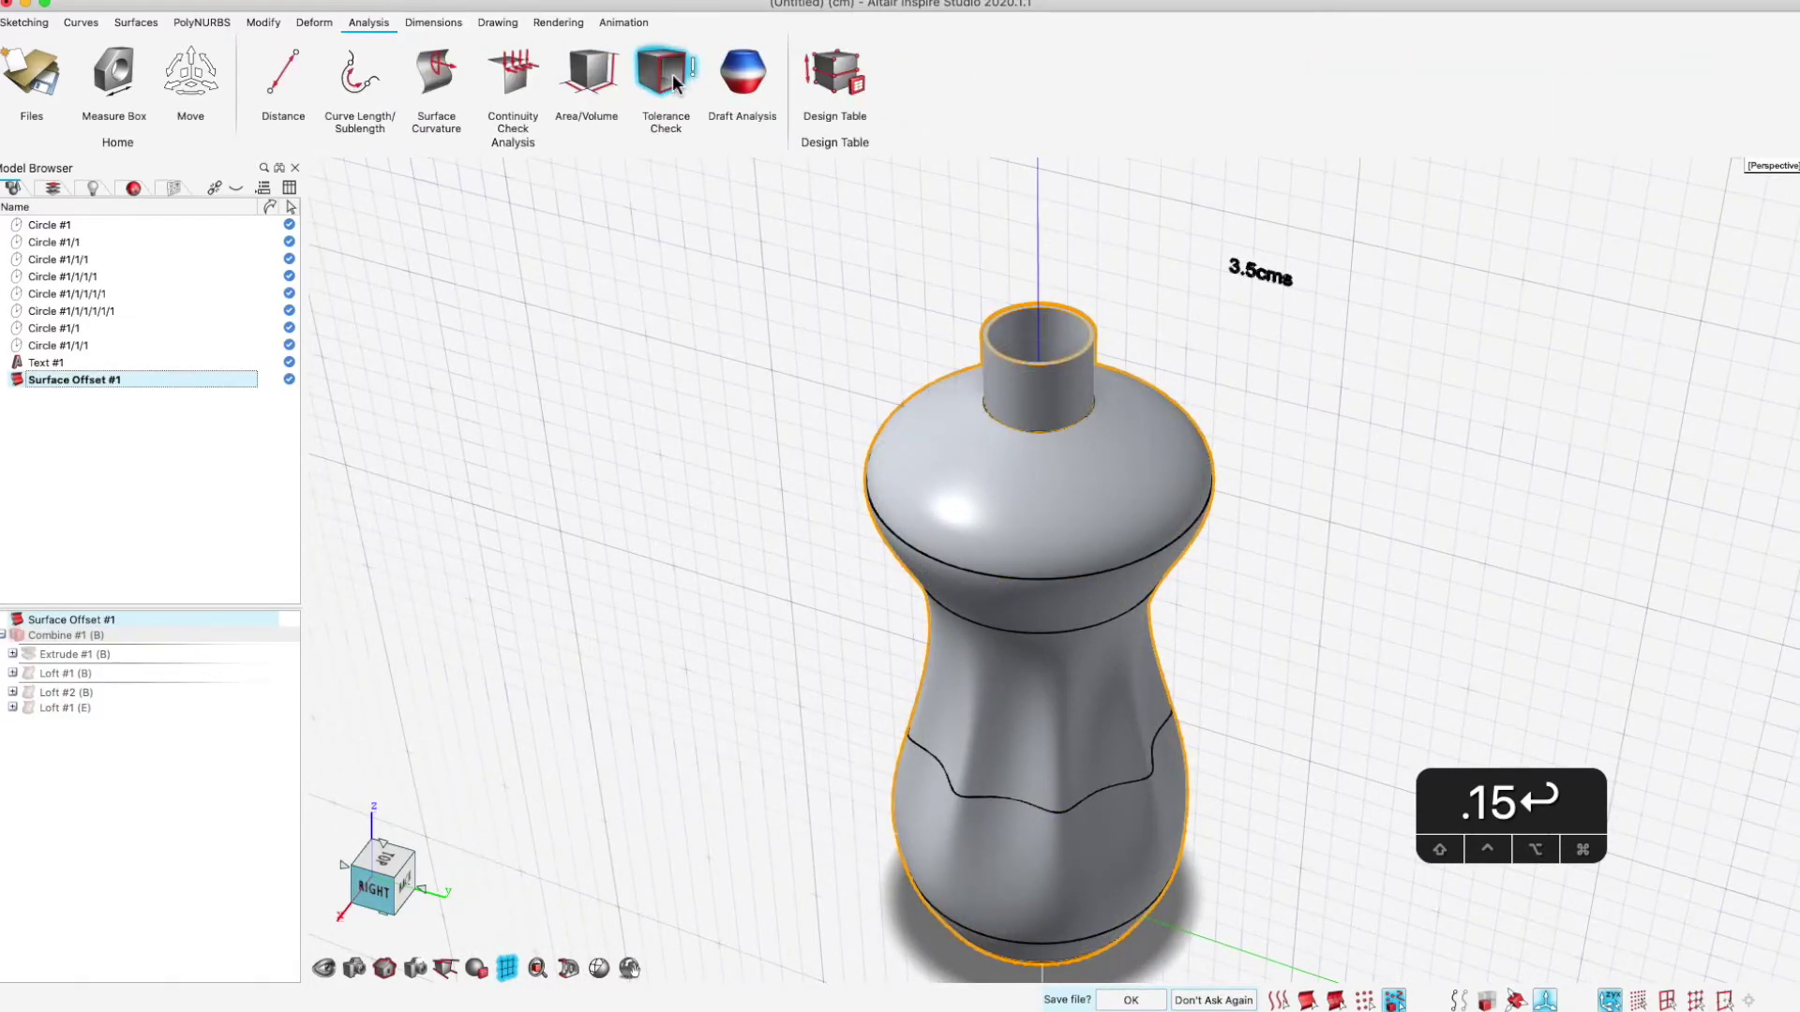
click(667, 77)
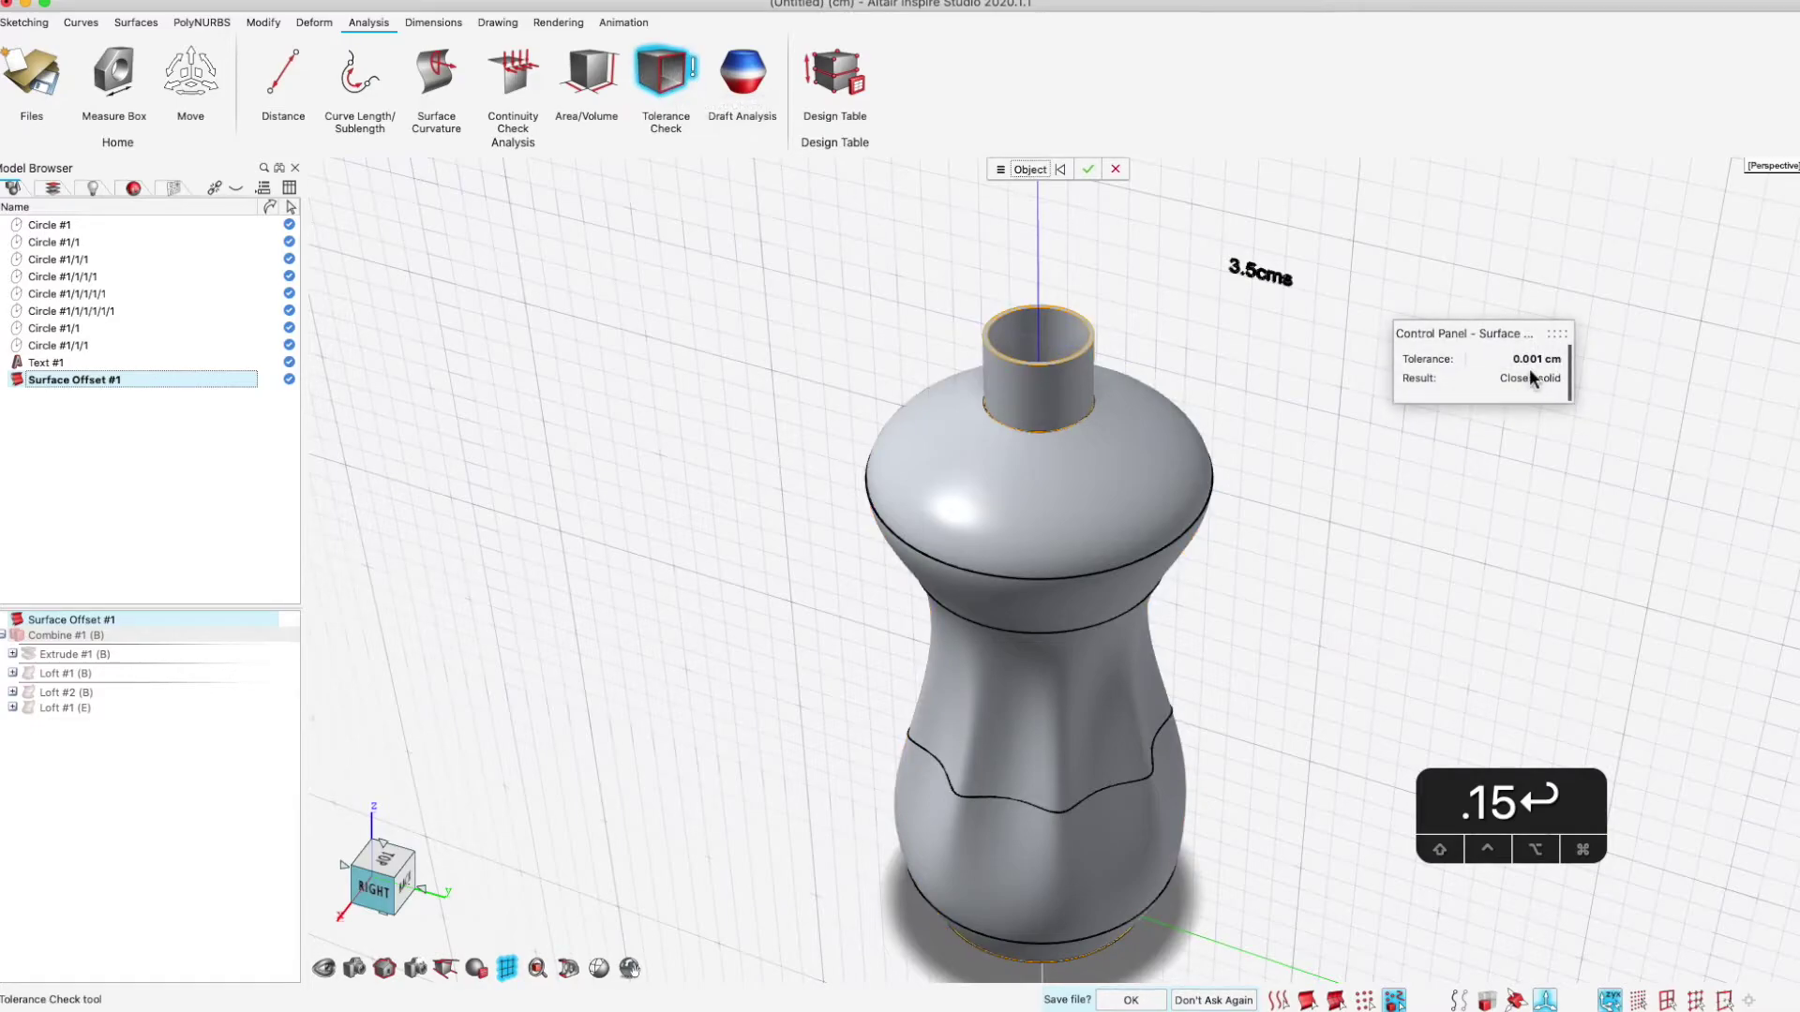
click(1088, 169)
Start a Helix from the top view with grid snapping on, centred on the bottle's axis, with a 4 cm diameter
middle_drag(1168, 614, 1033, 448)
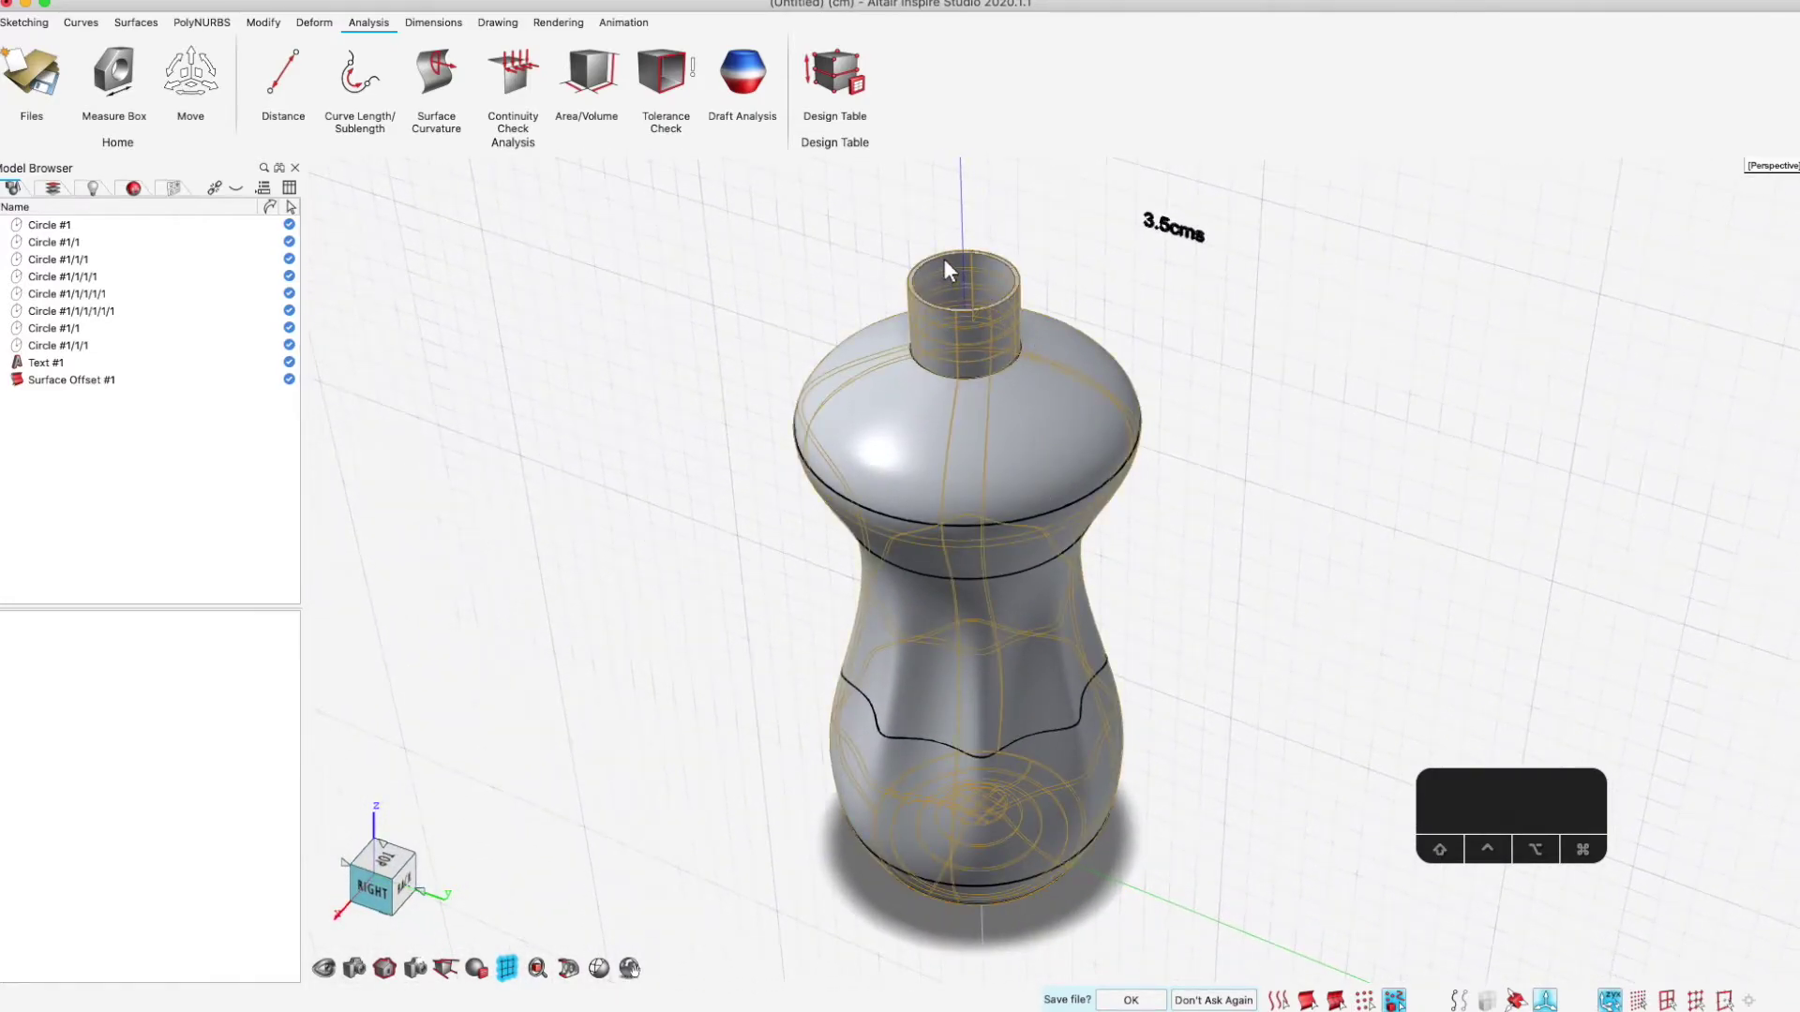
scroll(943, 270, up, 5)
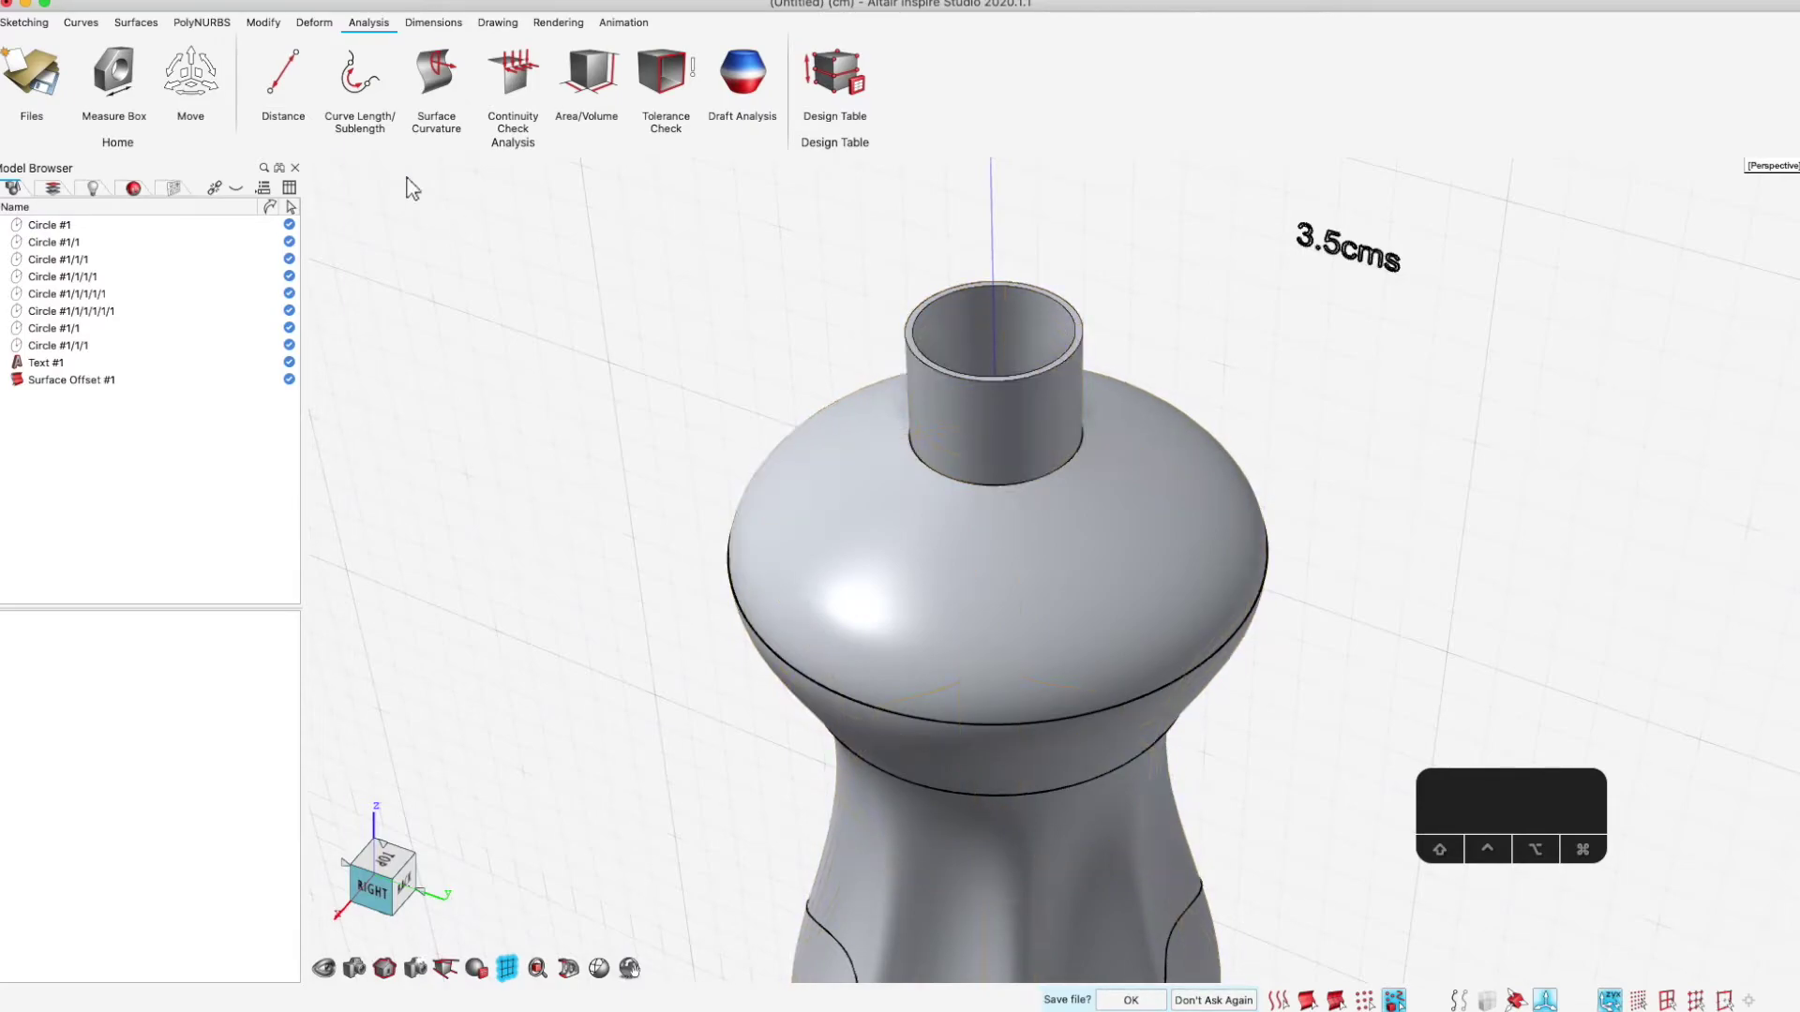
click(94, 23)
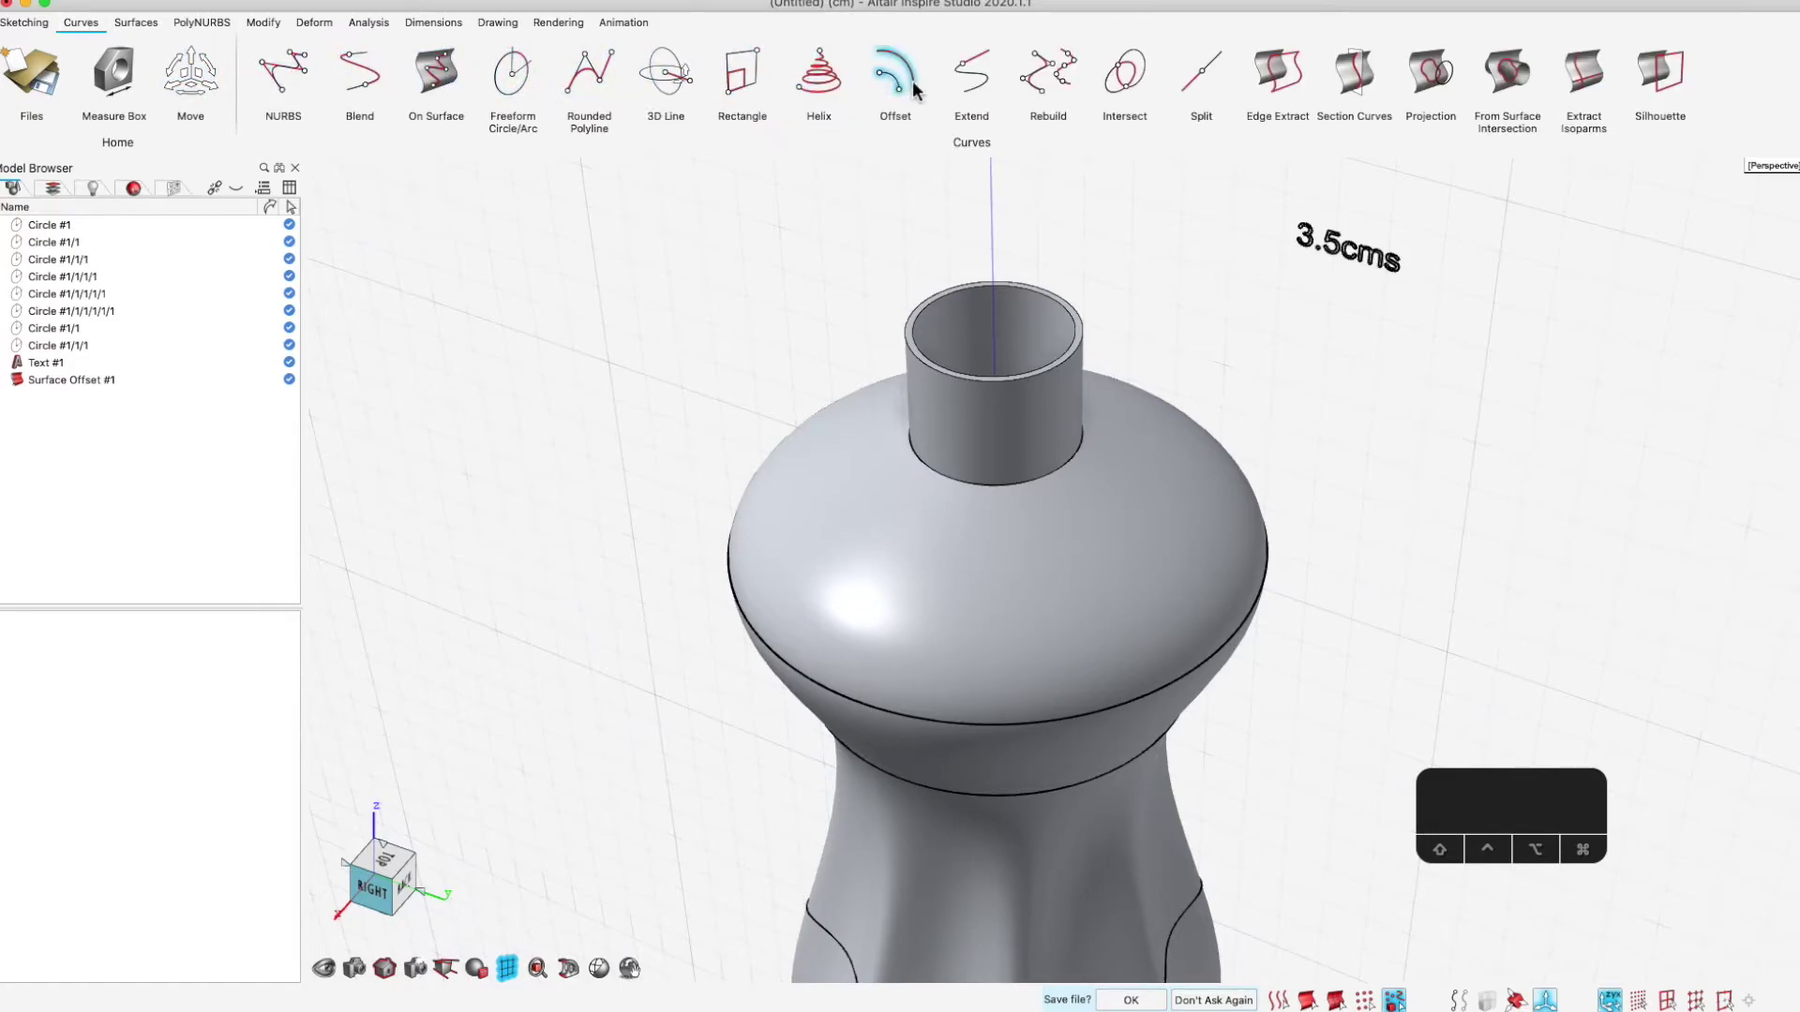
click(812, 83)
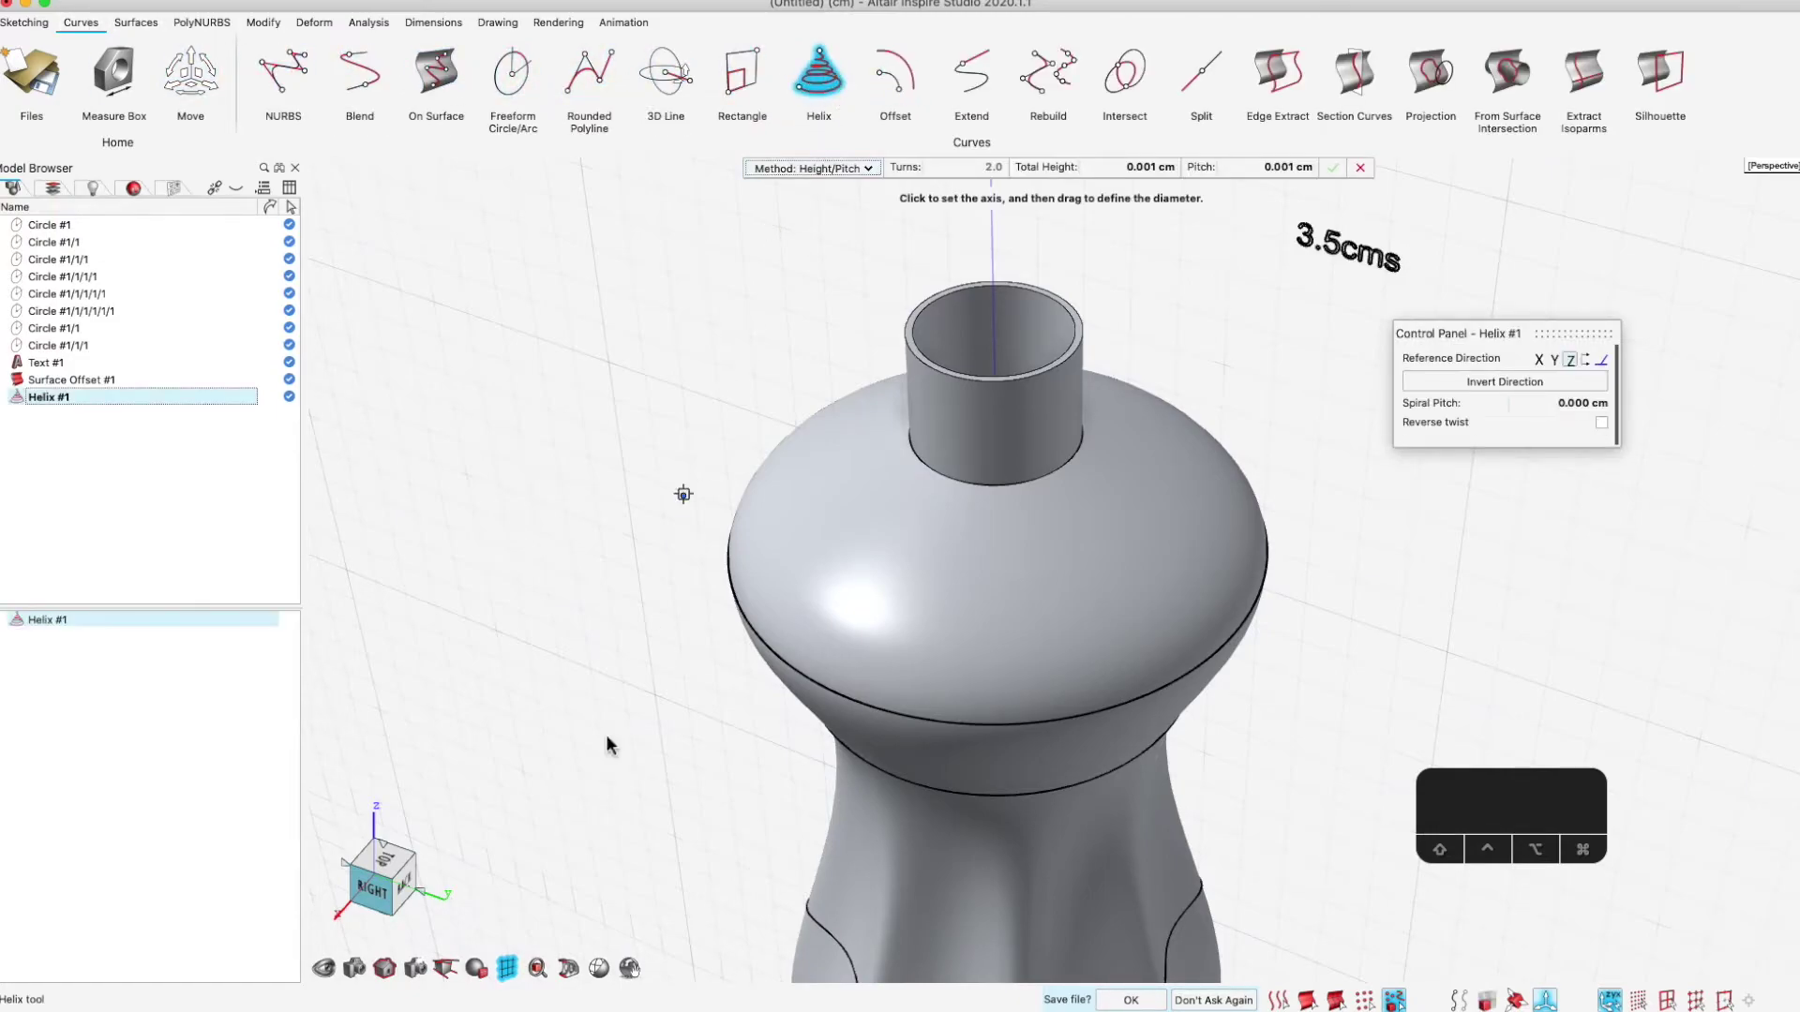
click(385, 855)
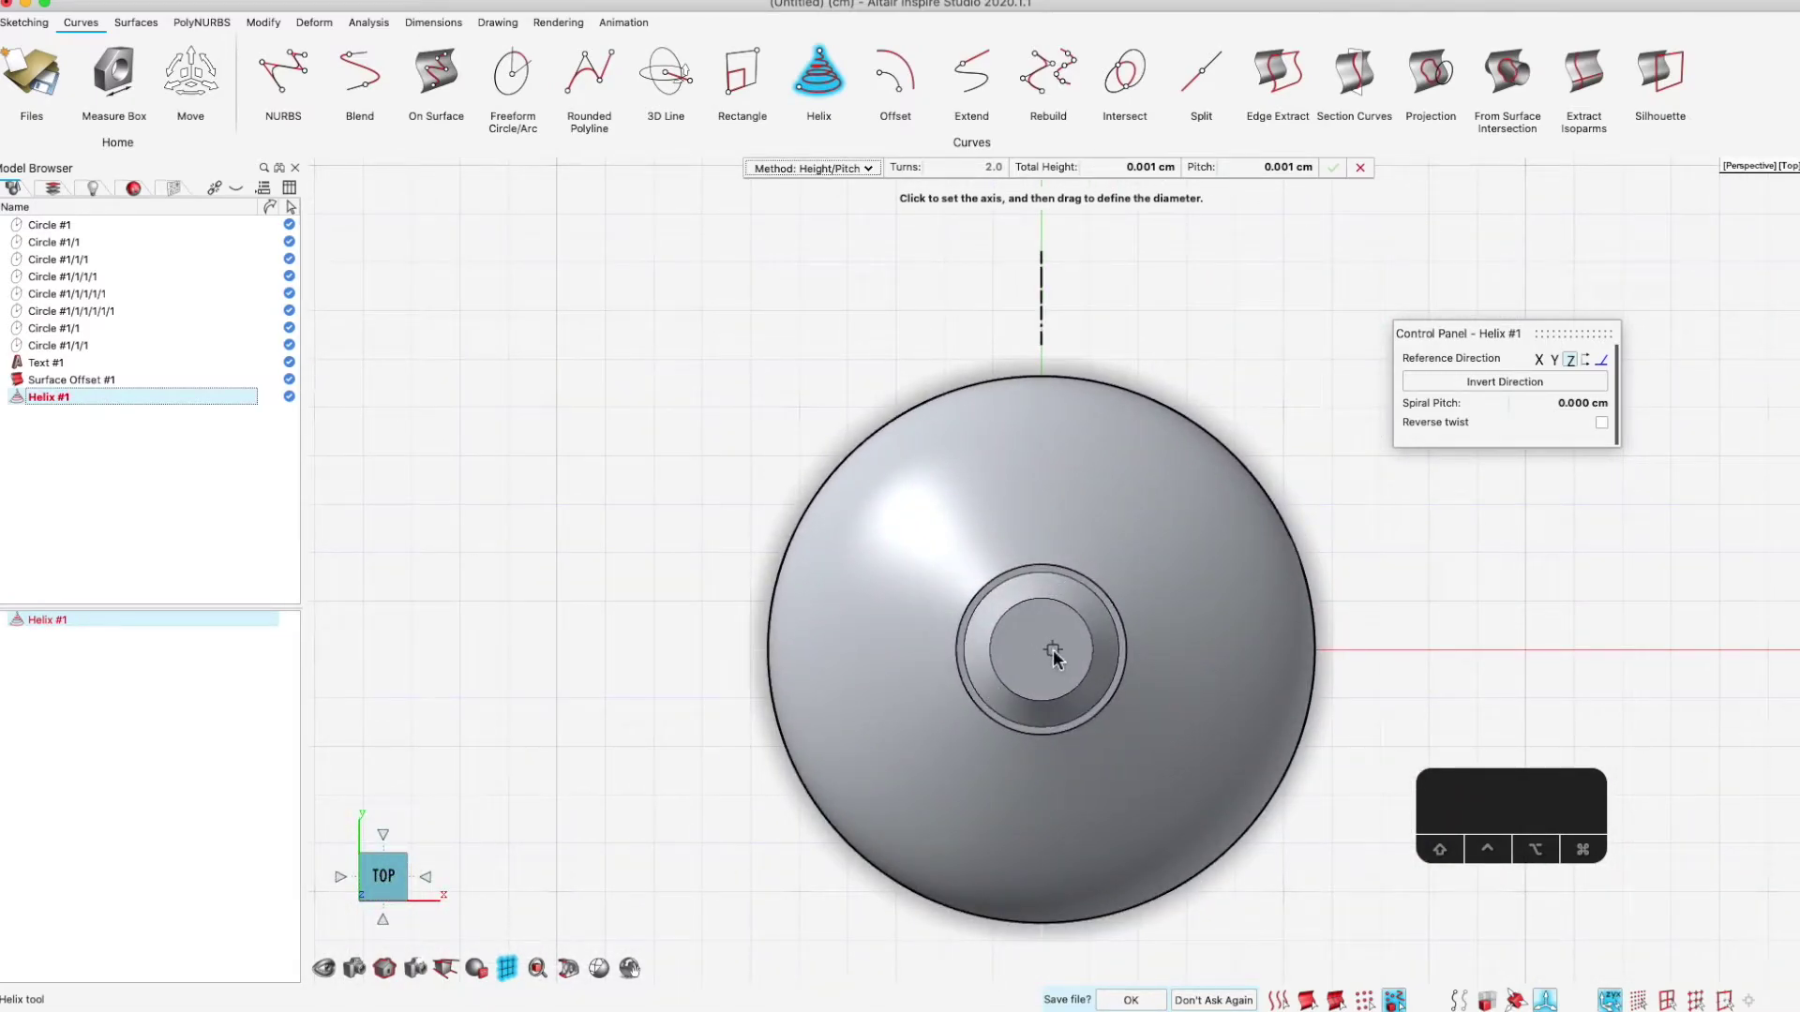
key(alt+g)
drag(1041, 652, 1132, 667)
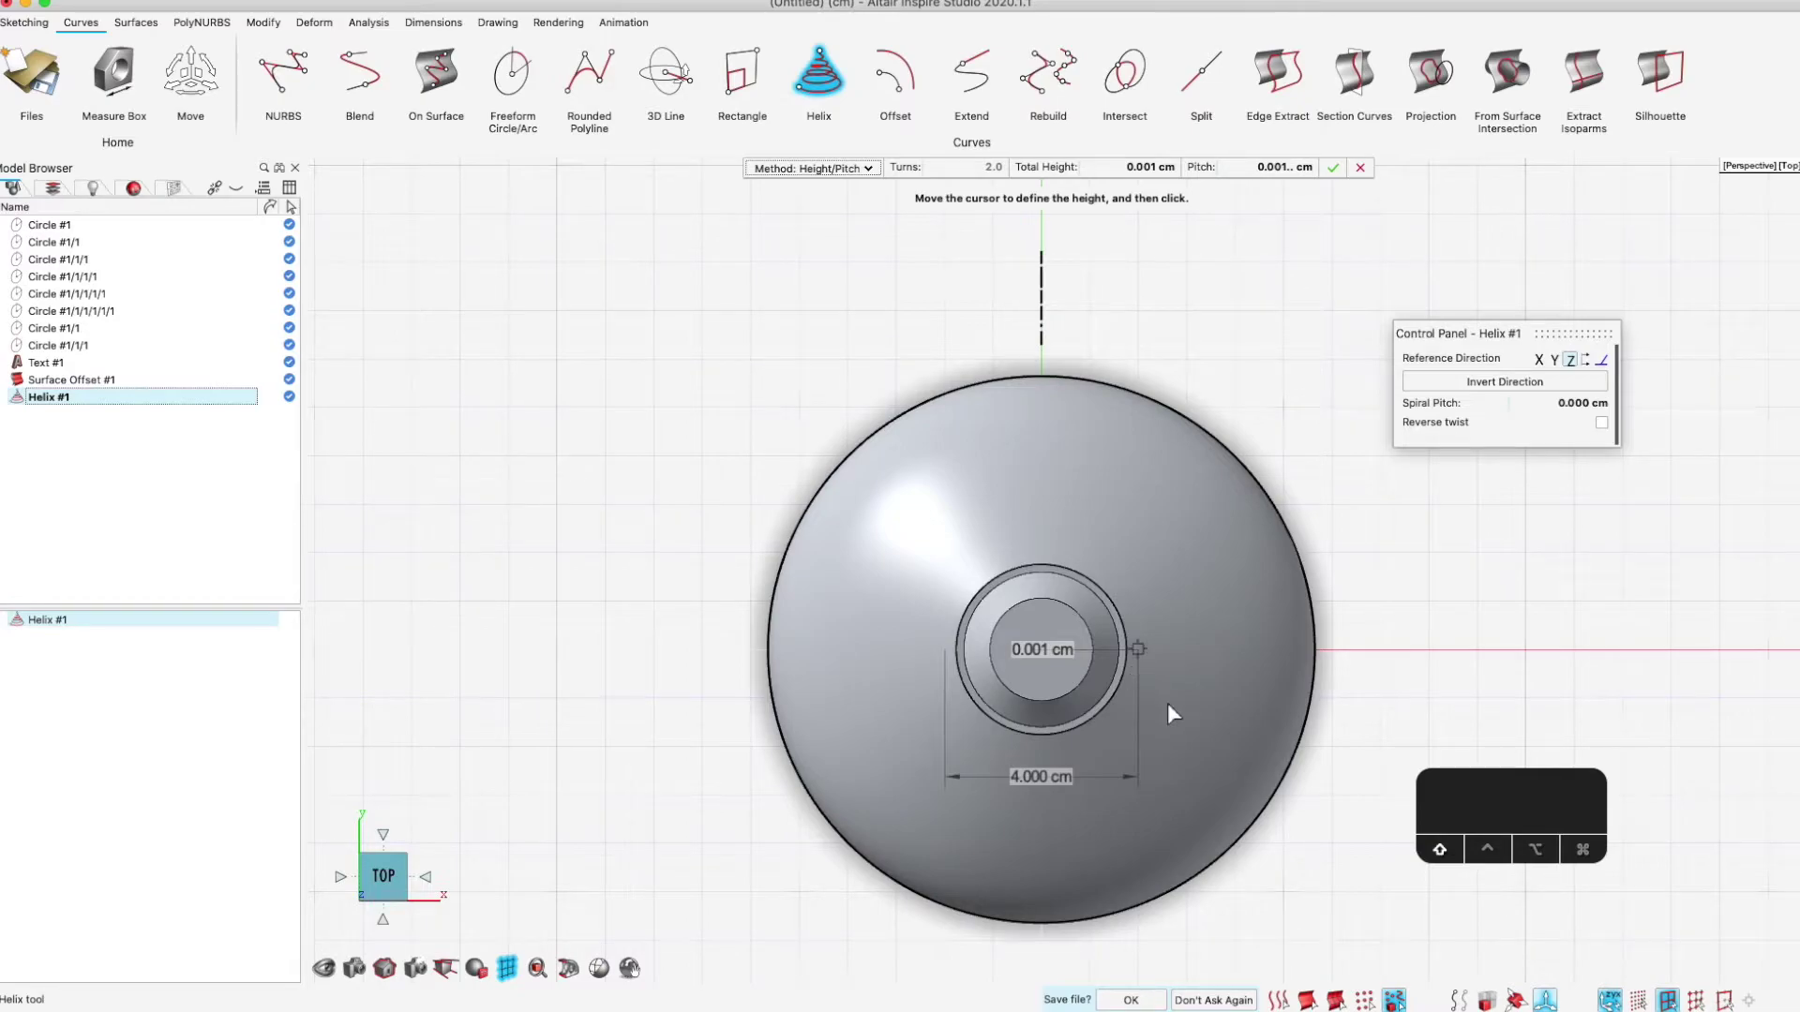
Switch to wireframe display, give the helix a total height of 4 cm and finish it
shift+middle_drag(1168, 705, 1129, 609)
scroll(1167, 705, down, 10)
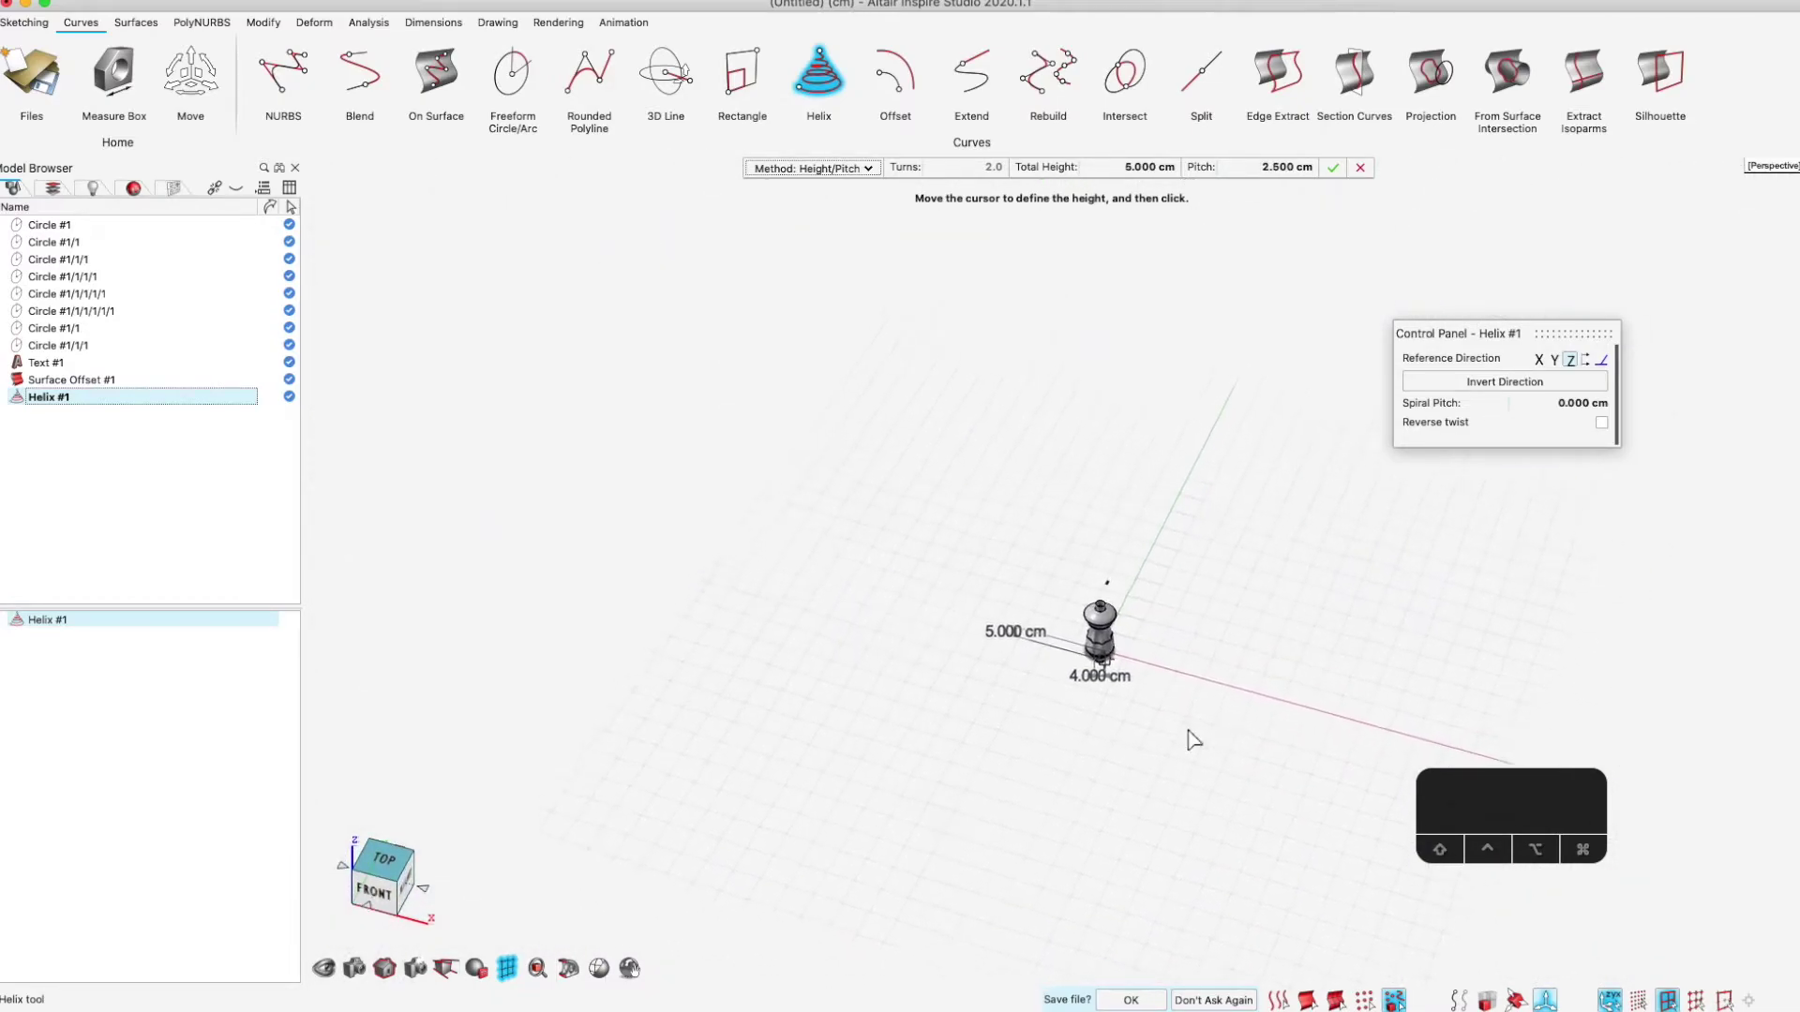
scroll(1115, 647, up, 10)
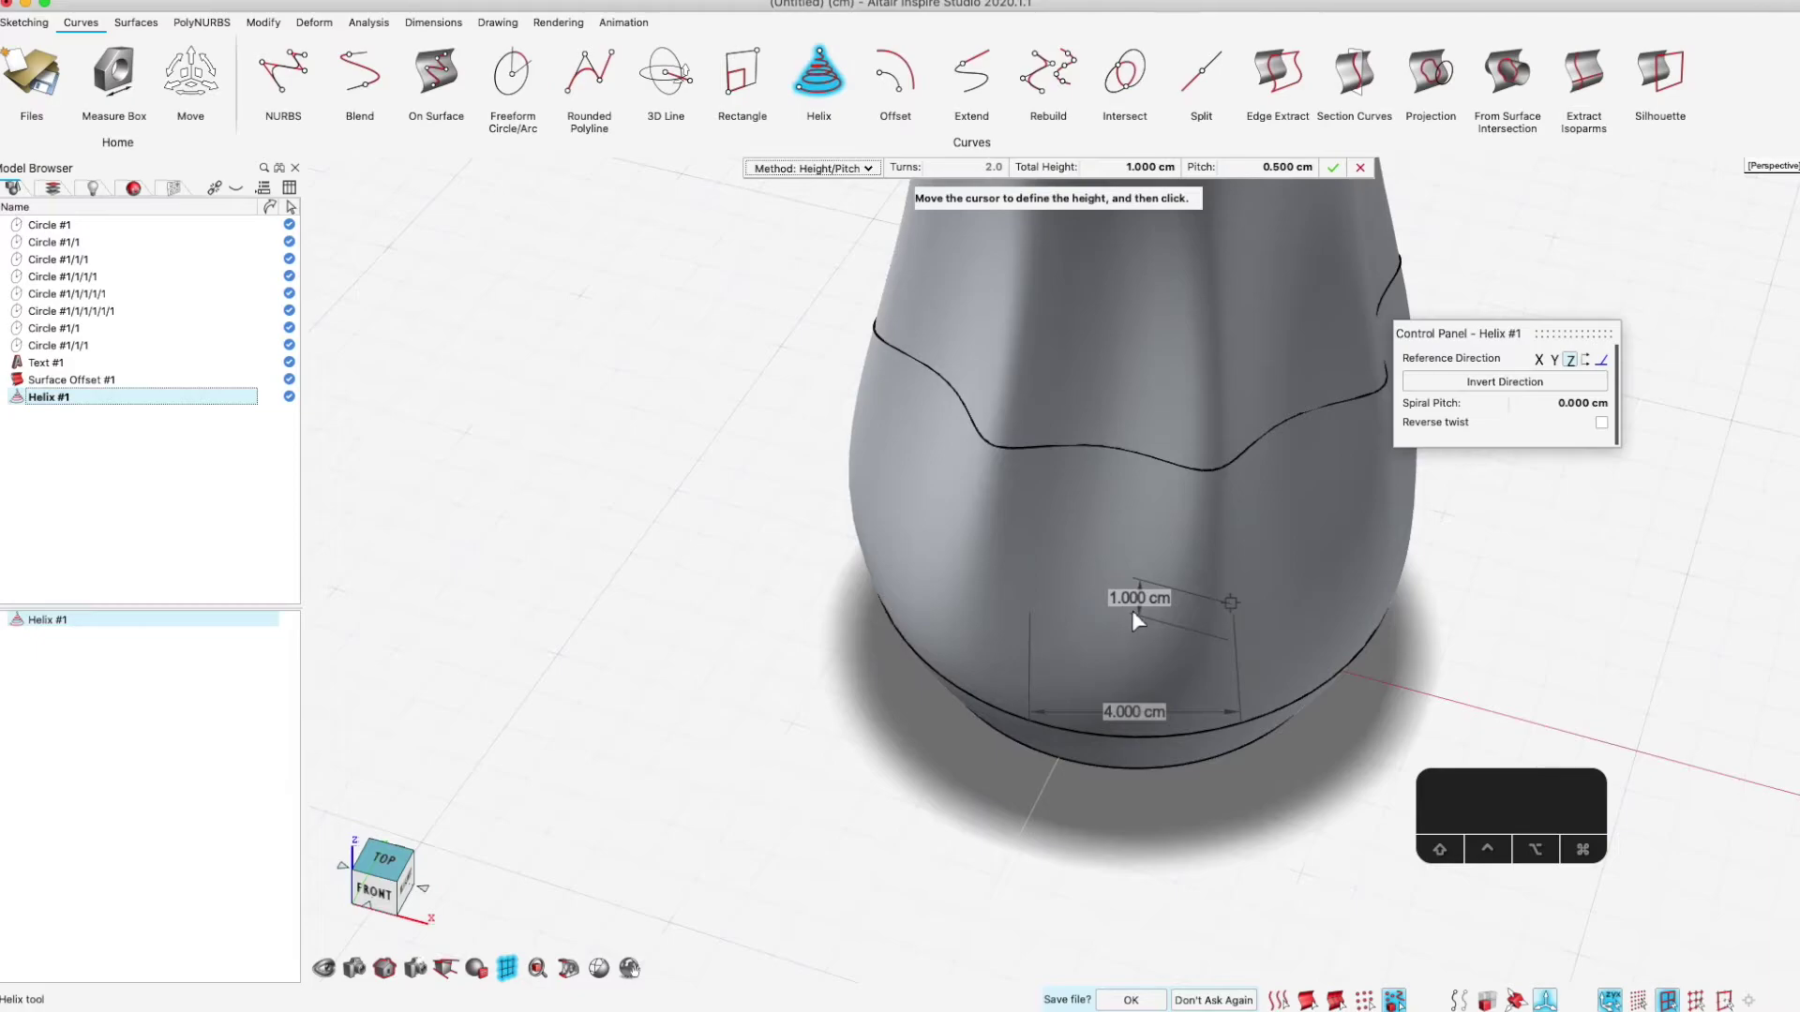
key(1)
click(1142, 497)
scroll(1237, 660, down, 5)
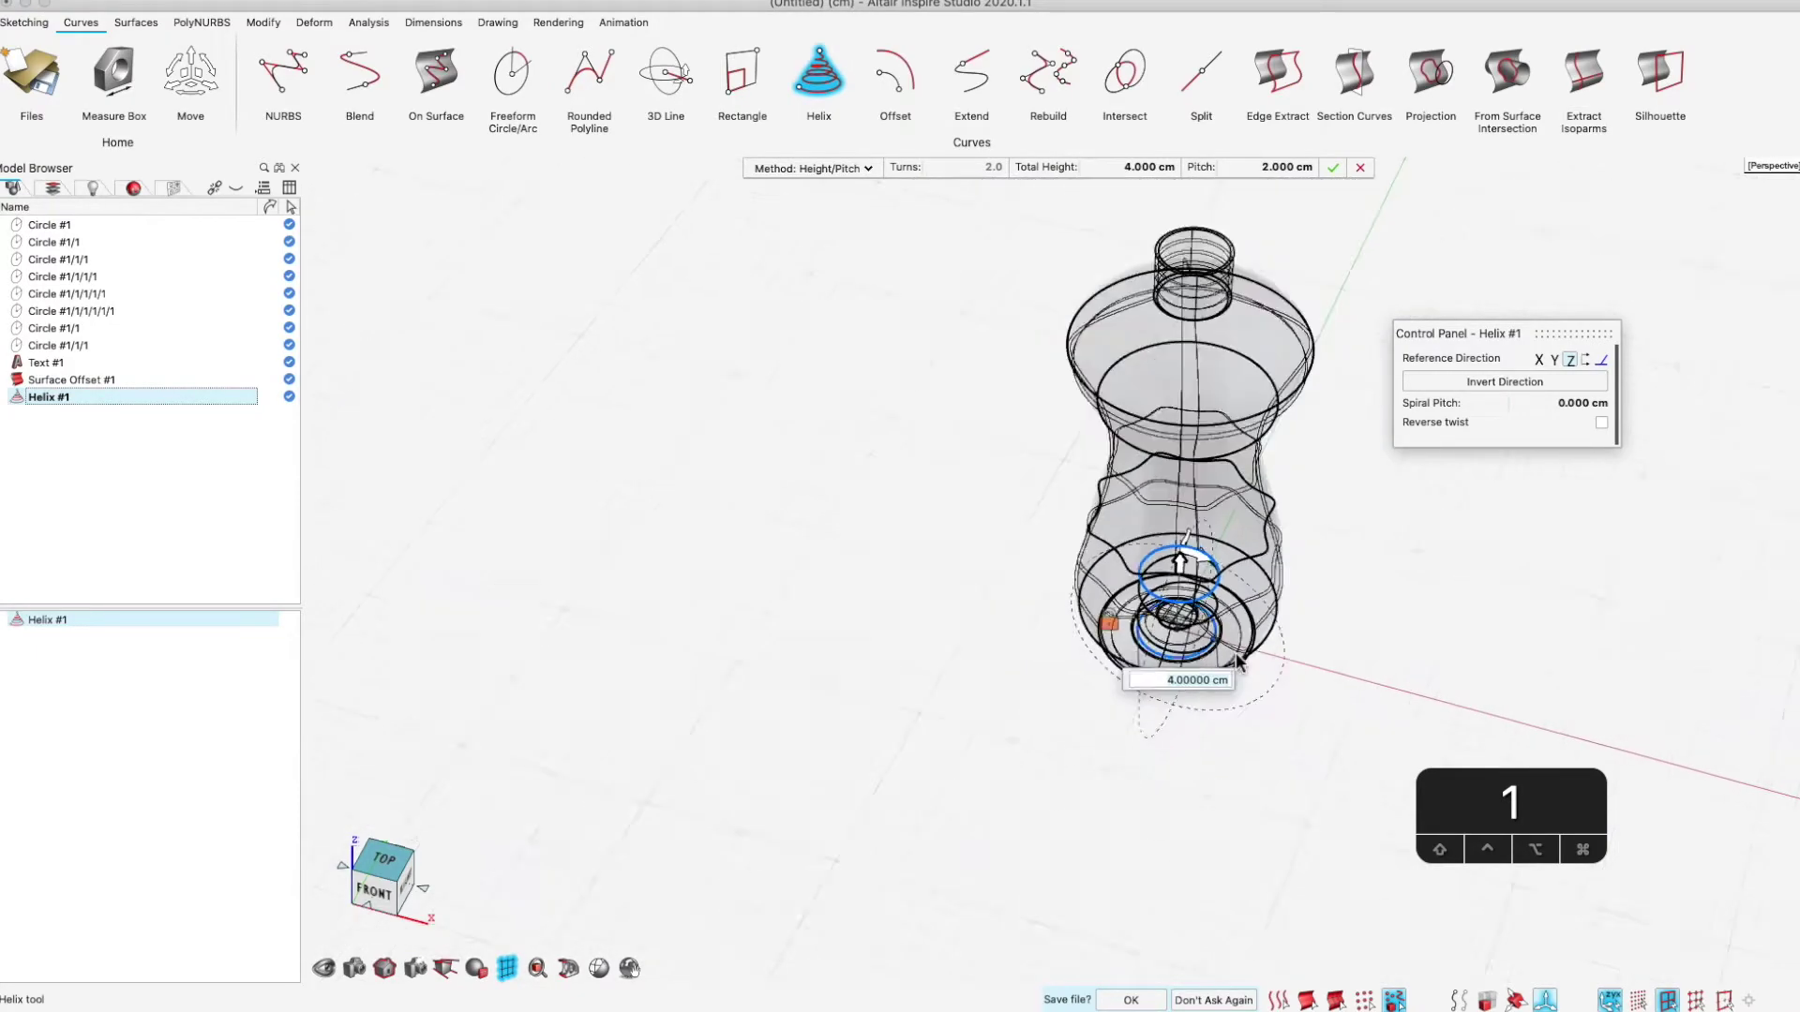
scroll(1239, 663, down, 5)
right_click(1347, 633)
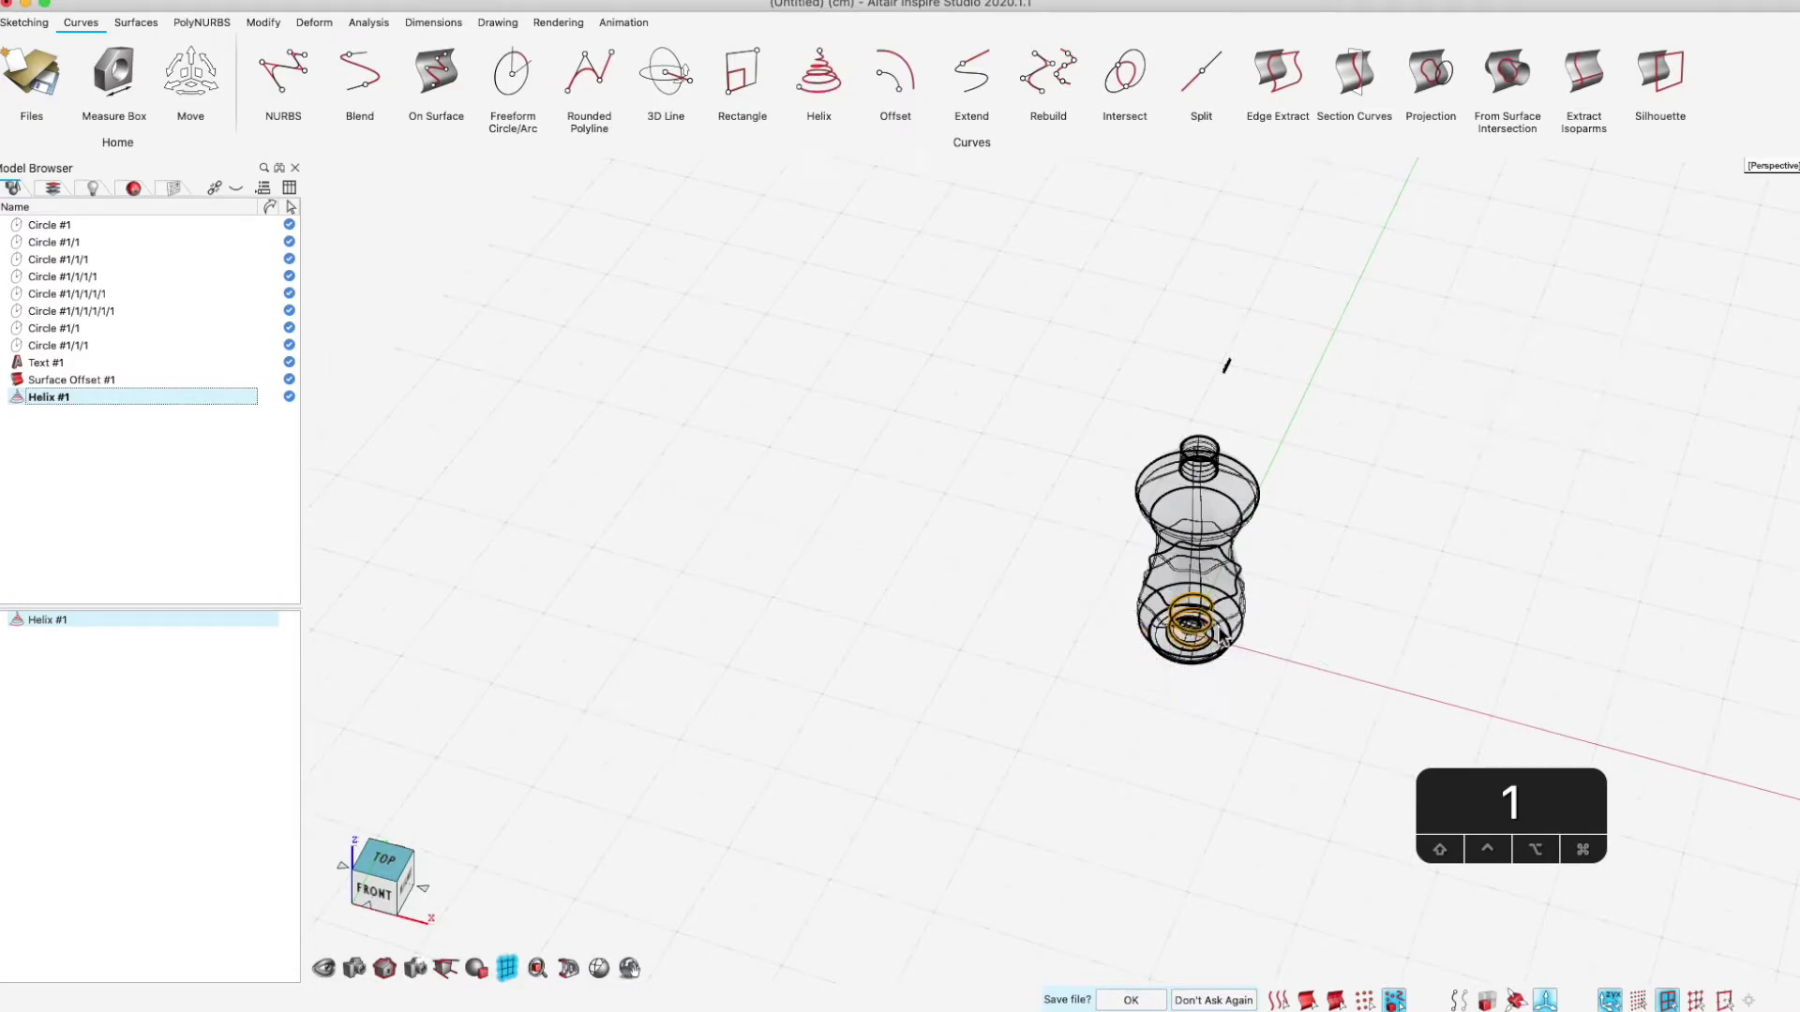
Move the helix up 22 cm along Z to the bottle's neck, working in the front view
scroll(1285, 604, up, 5)
key(w)
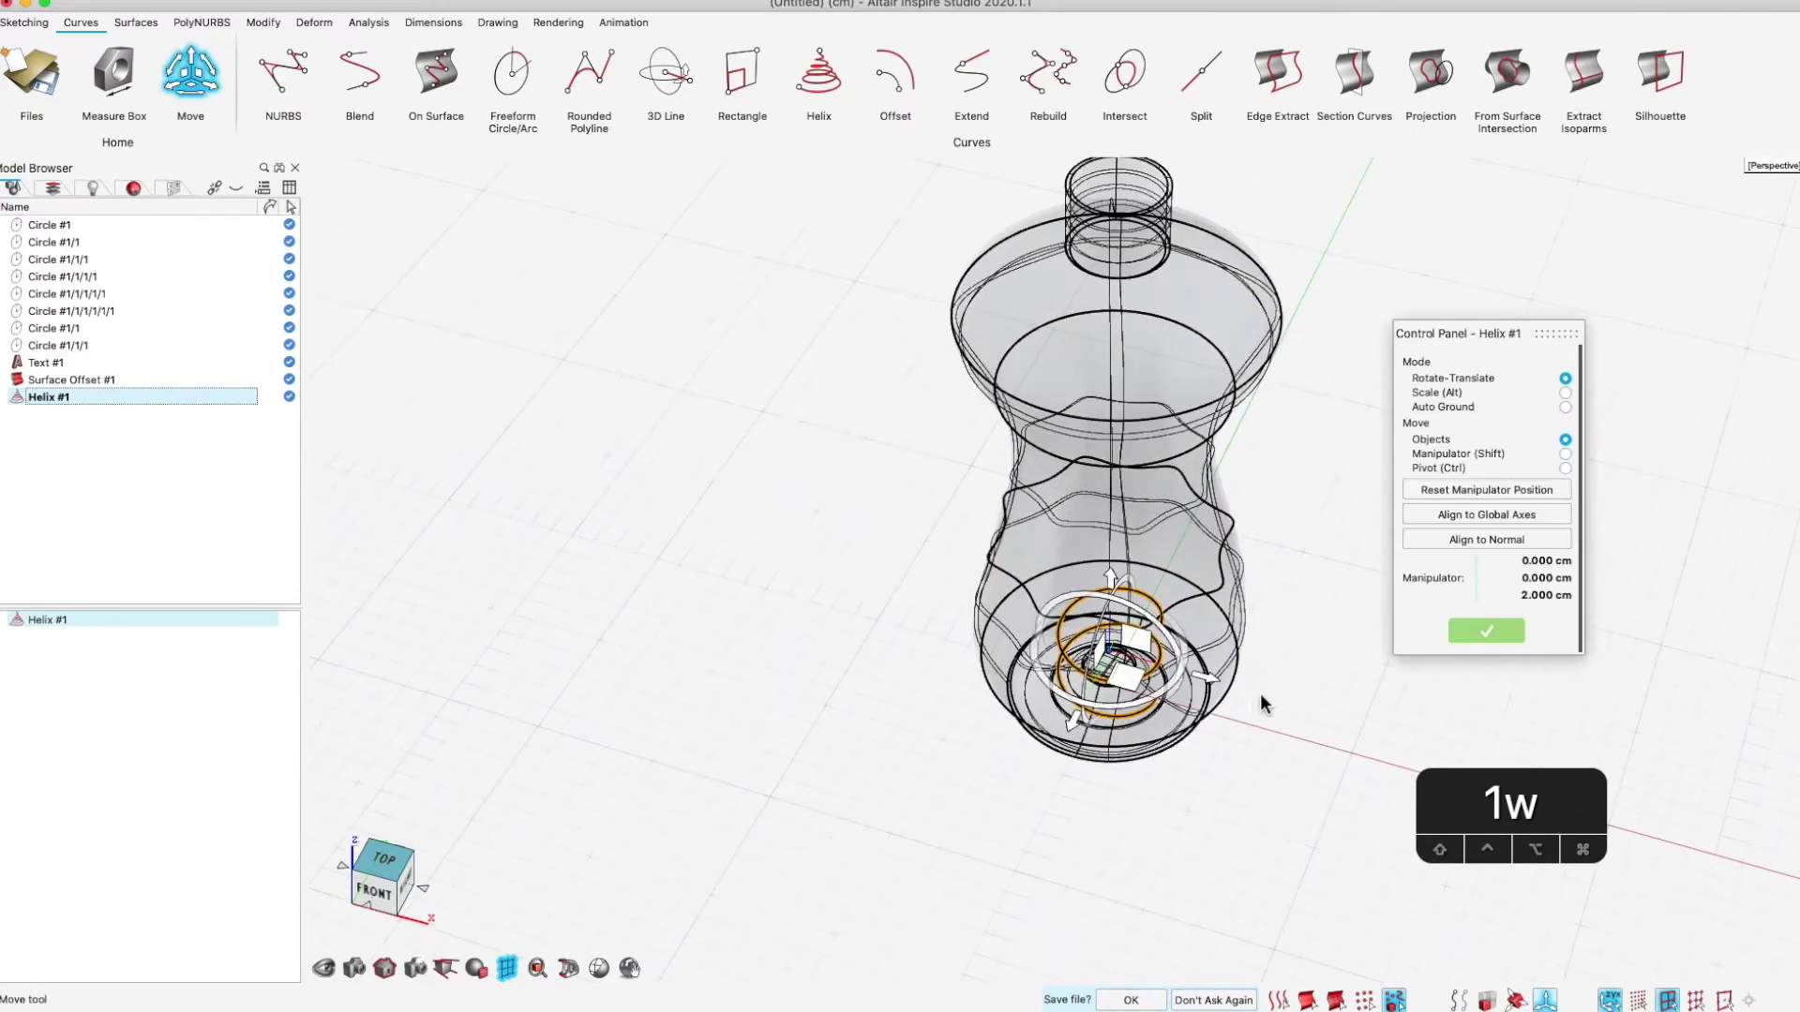
shift+middle_drag(1249, 739, 1239, 660)
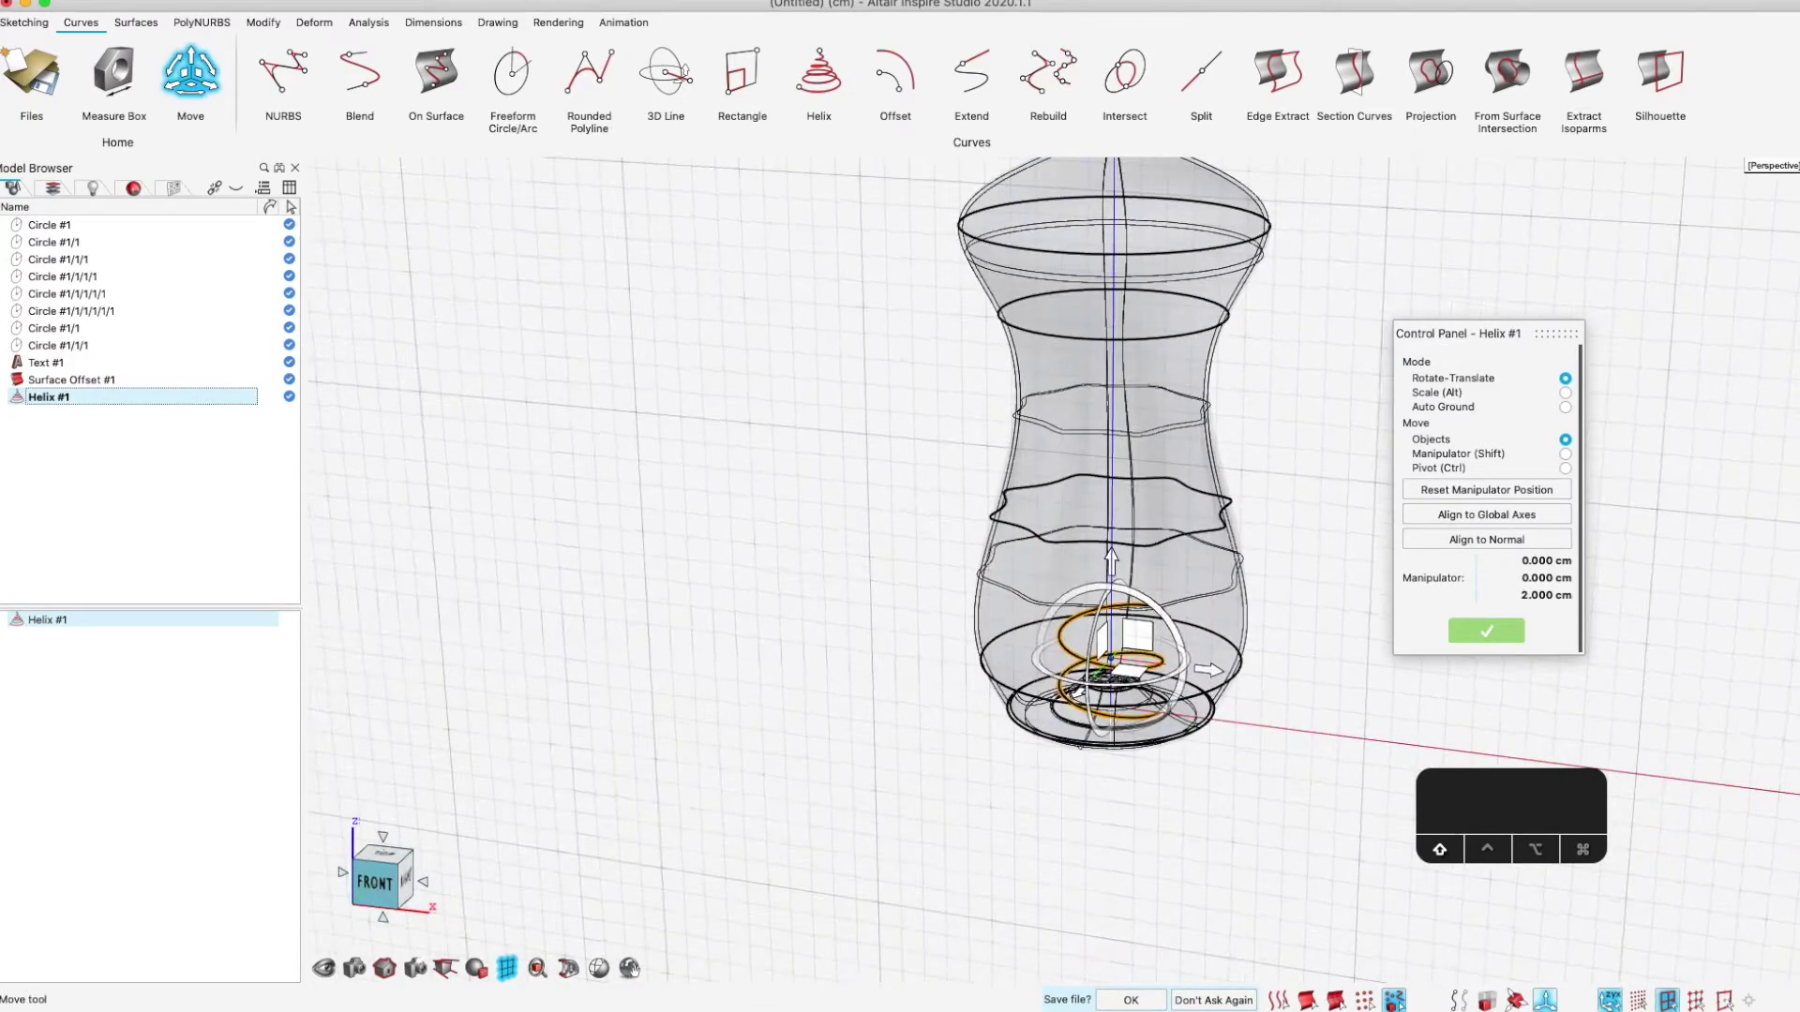
click(372, 889)
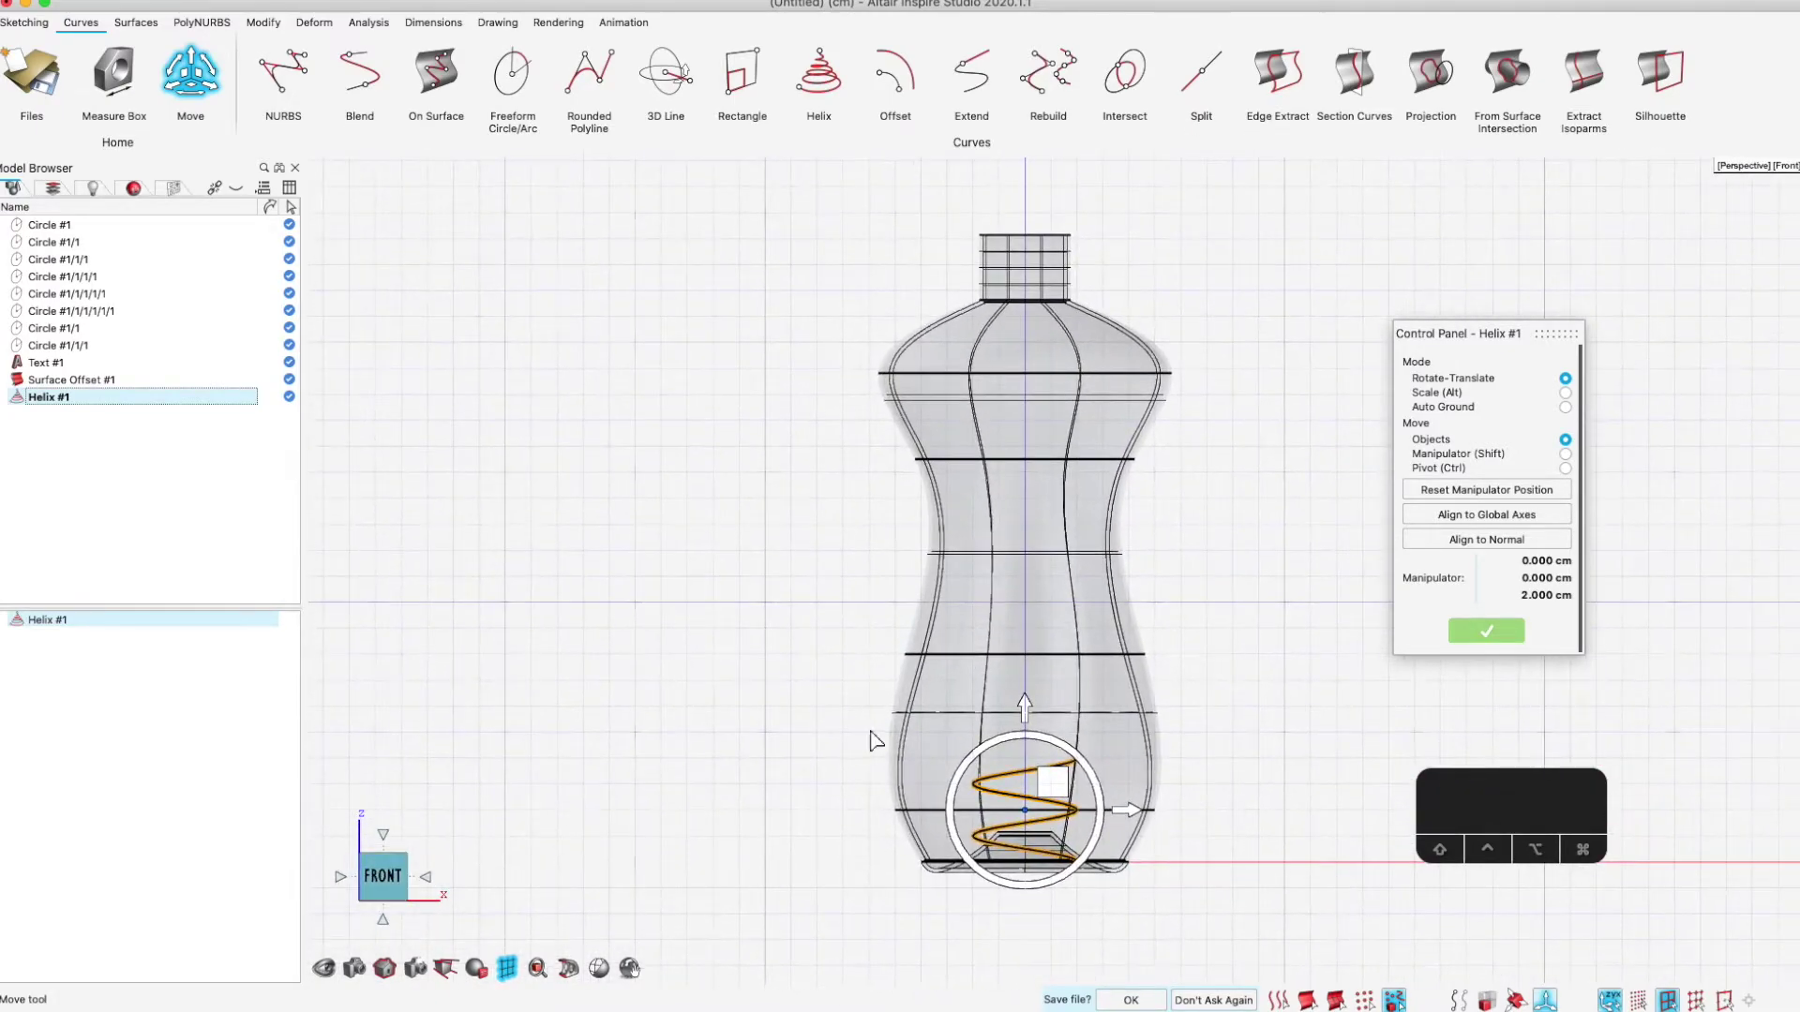
drag(1025, 705, 1090, 154)
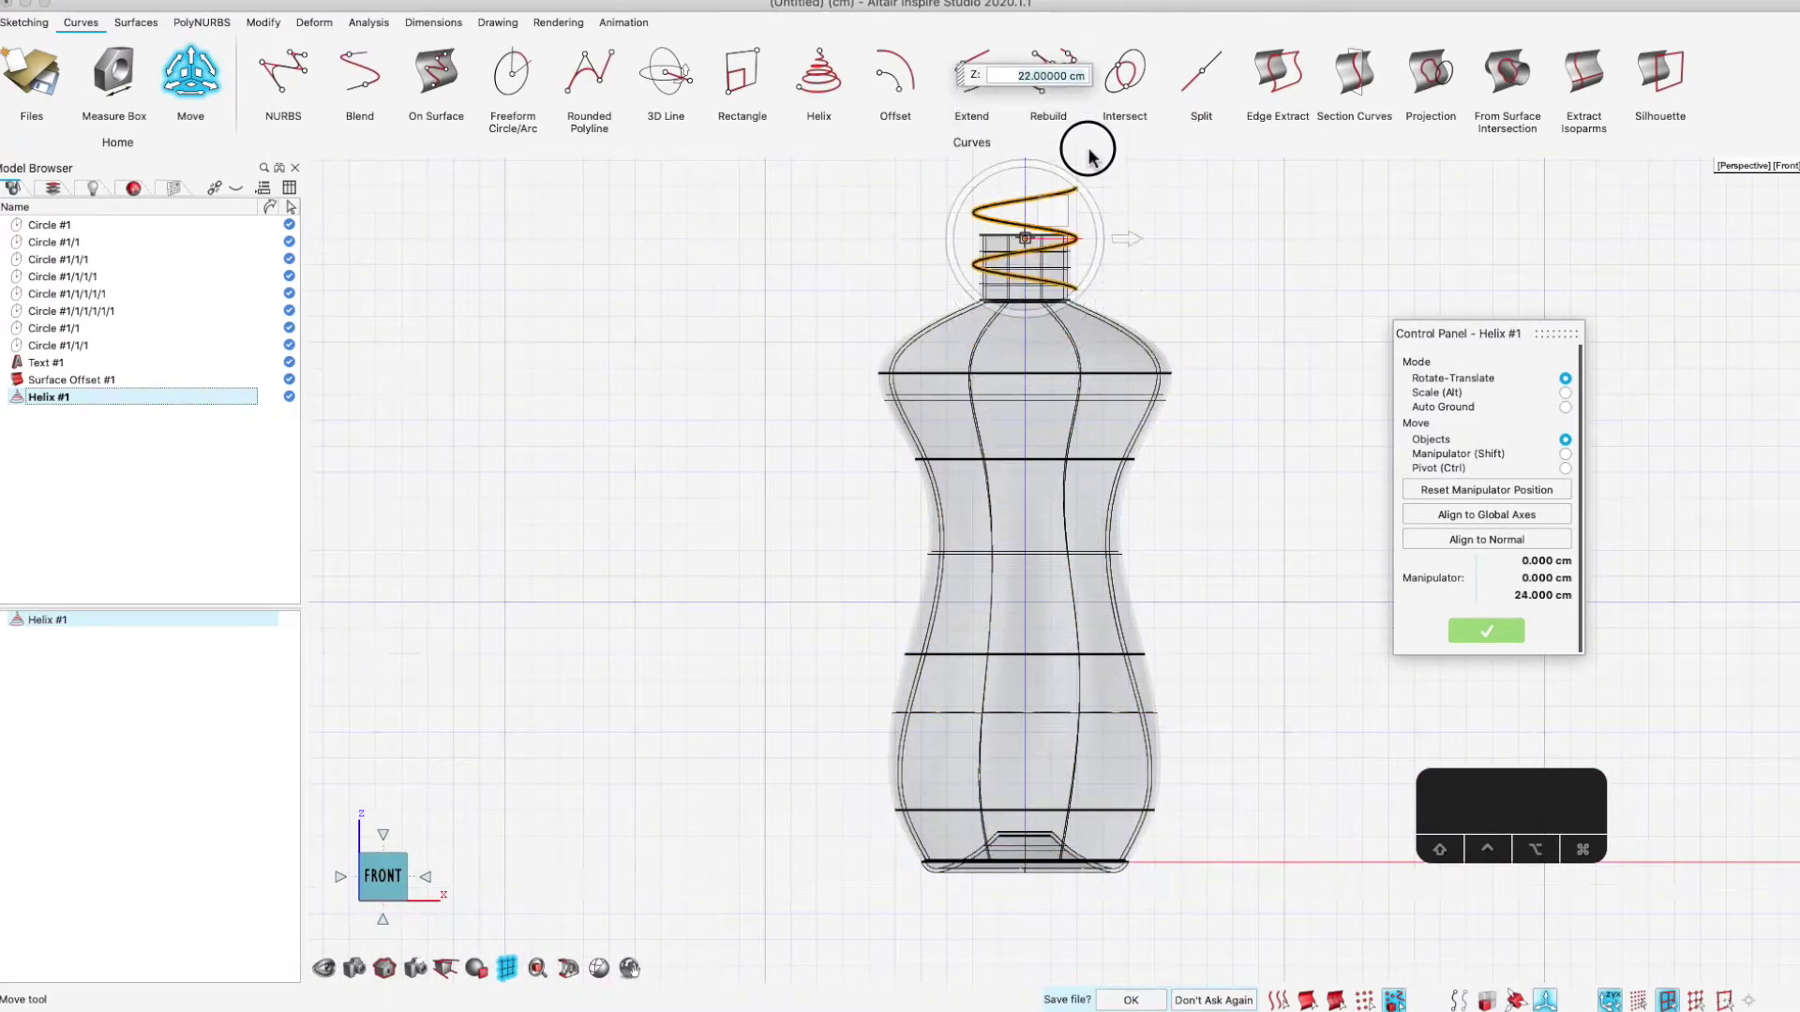
scroll(1054, 188, up, 3)
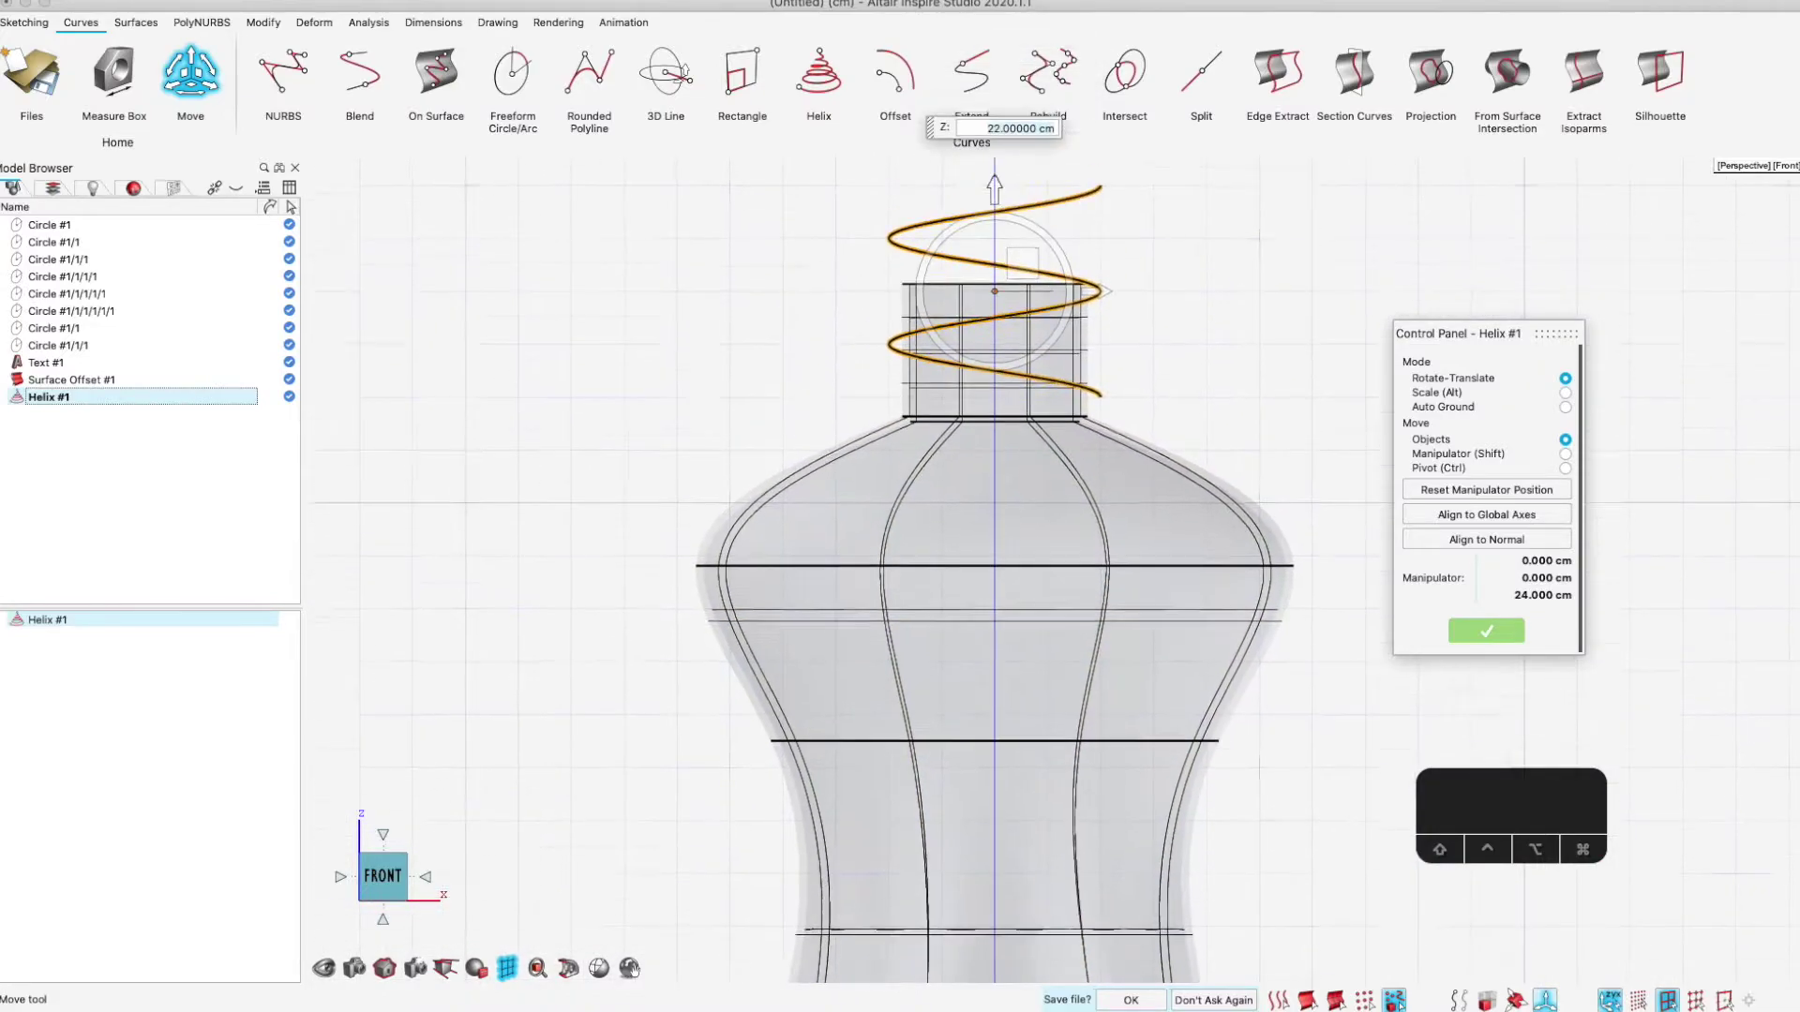
right_drag(1063, 181, 1060, 311)
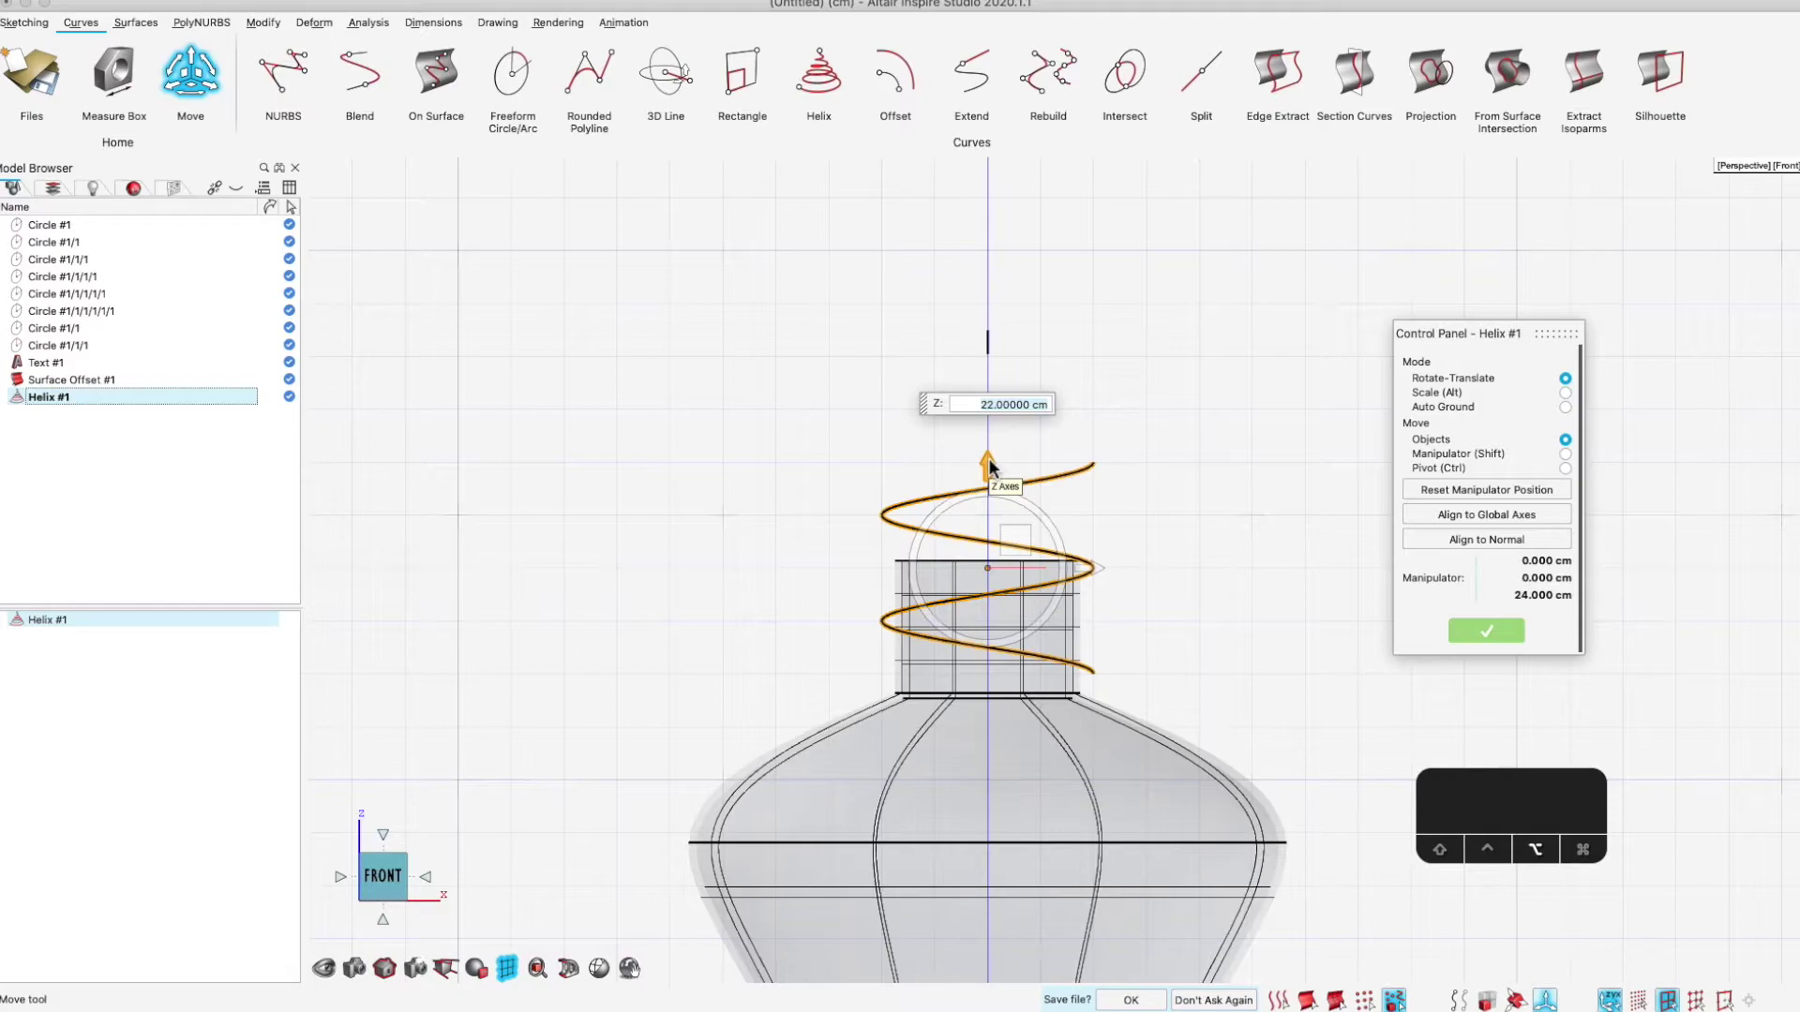
Lower the helix by about 0.42 cm along Z so it starts at the neck's base, and deselect it
key(alt)
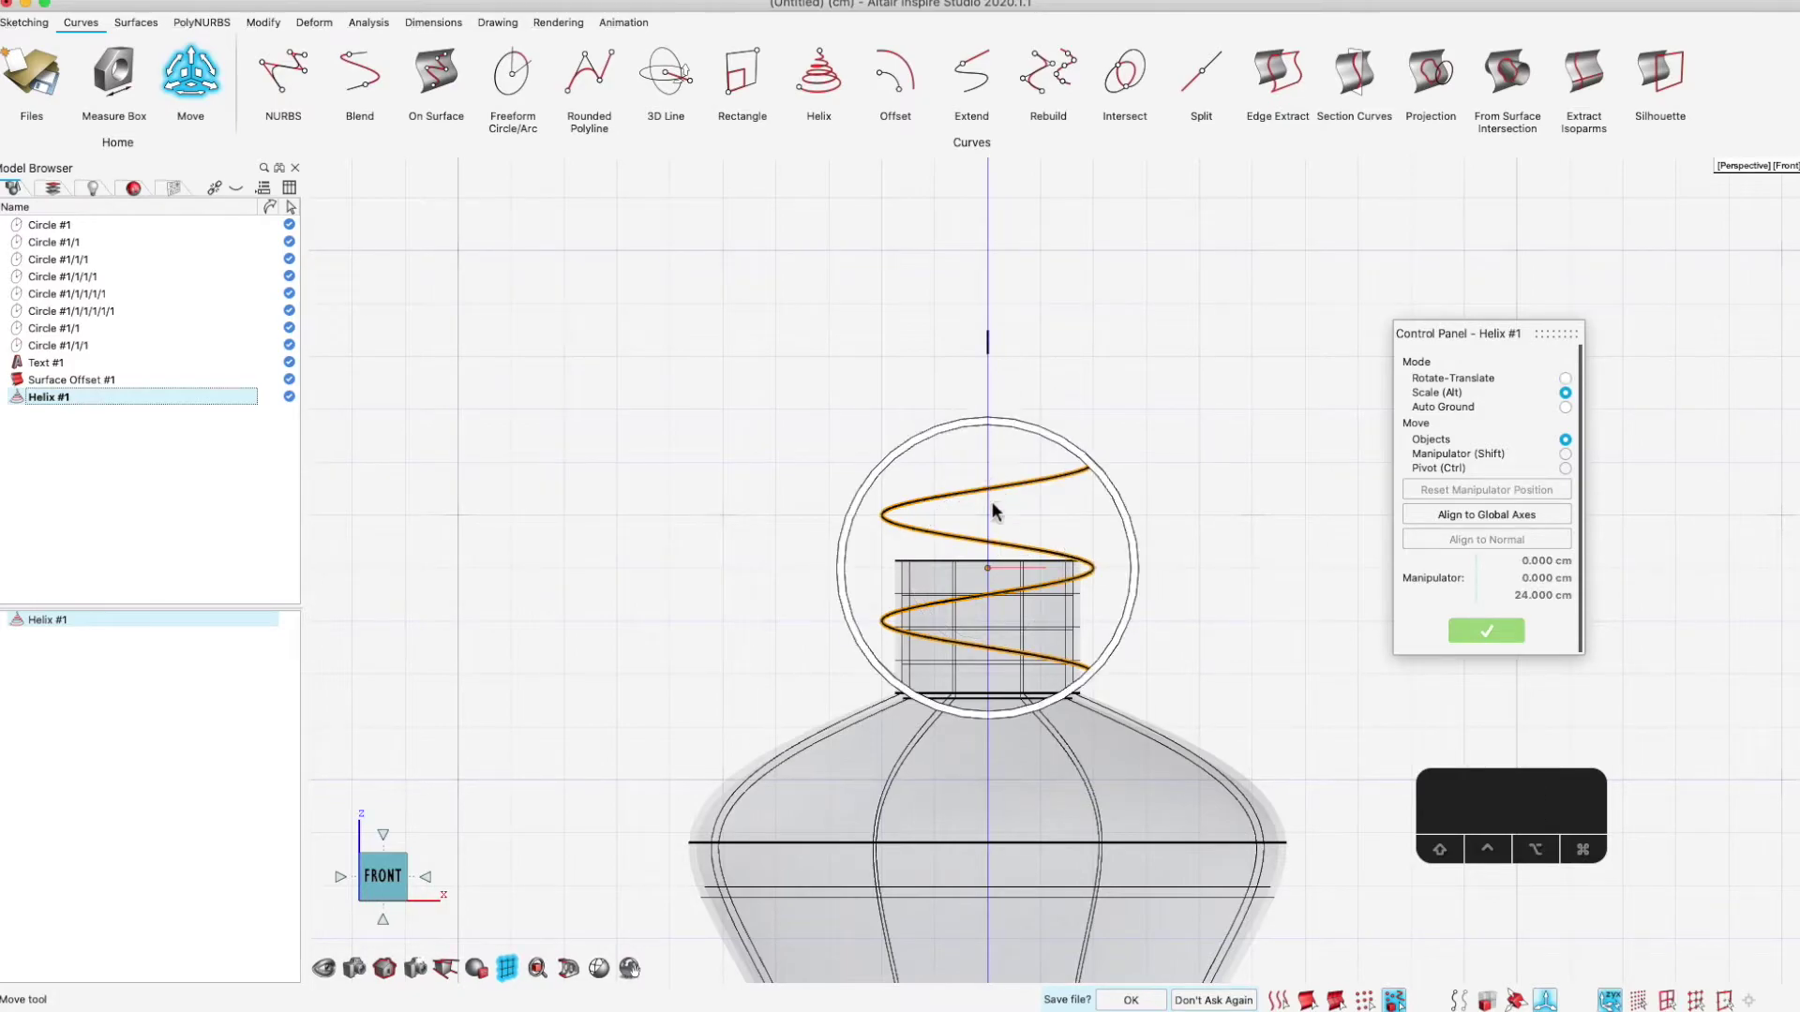
click(1059, 397)
click(1051, 480)
key(w)
drag(988, 474, 988, 490)
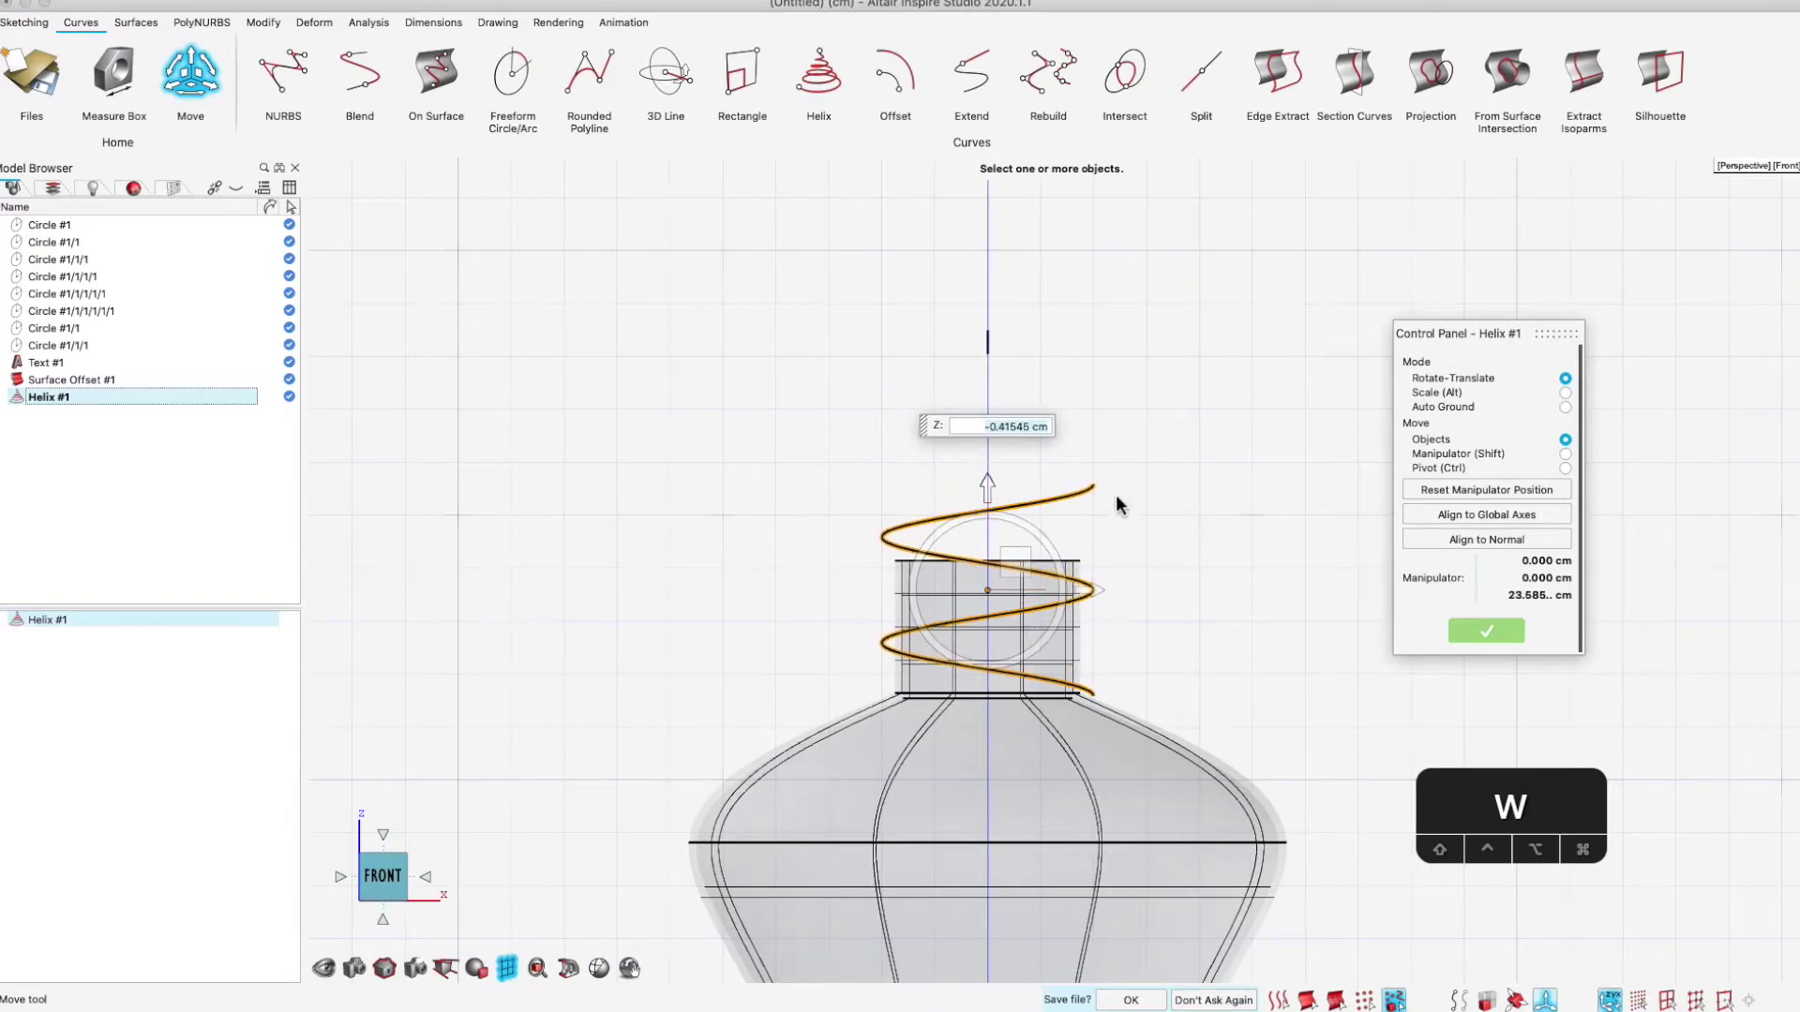
right_drag(1119, 345, 1052, 346)
click(1022, 344)
Reopen the helix for editing and set its diameter to 3.5 cm to match the neck
double_click(1065, 495)
shift+middle_drag(1222, 444, 1200, 525)
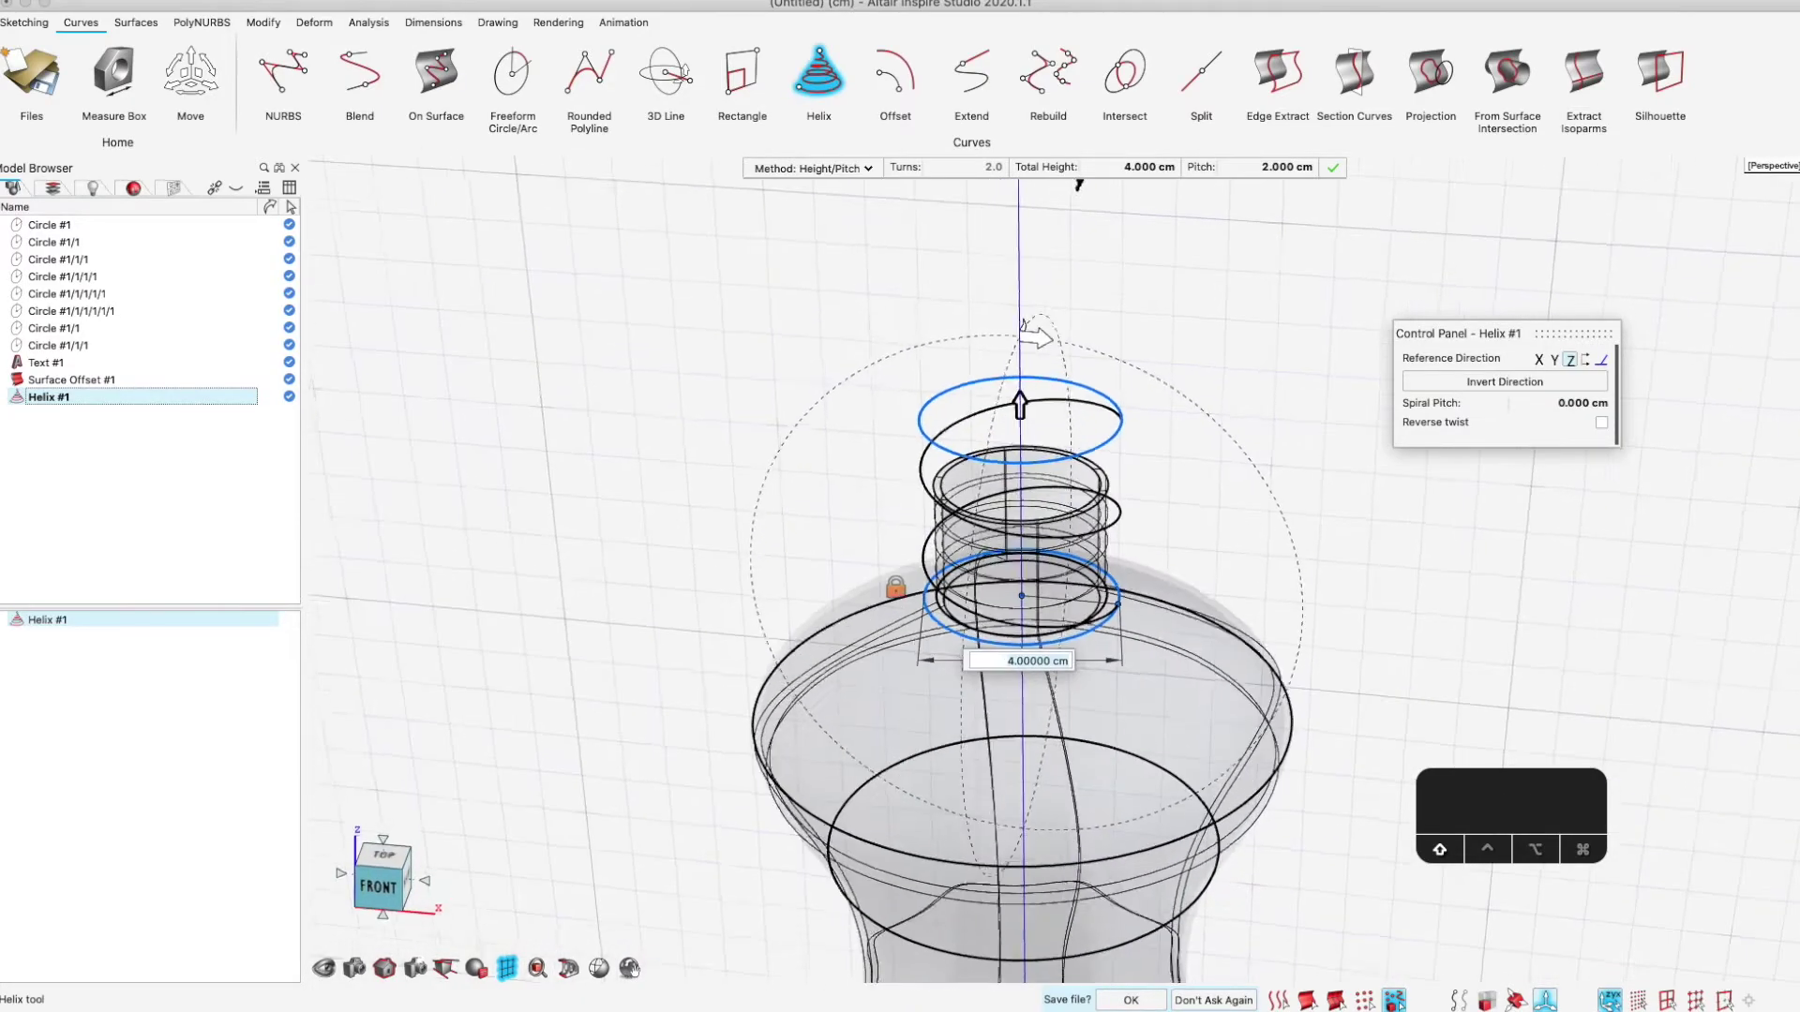
scroll(1047, 528, up, 10)
scroll(1047, 527, down, 3)
text(3.5)
key(Return)
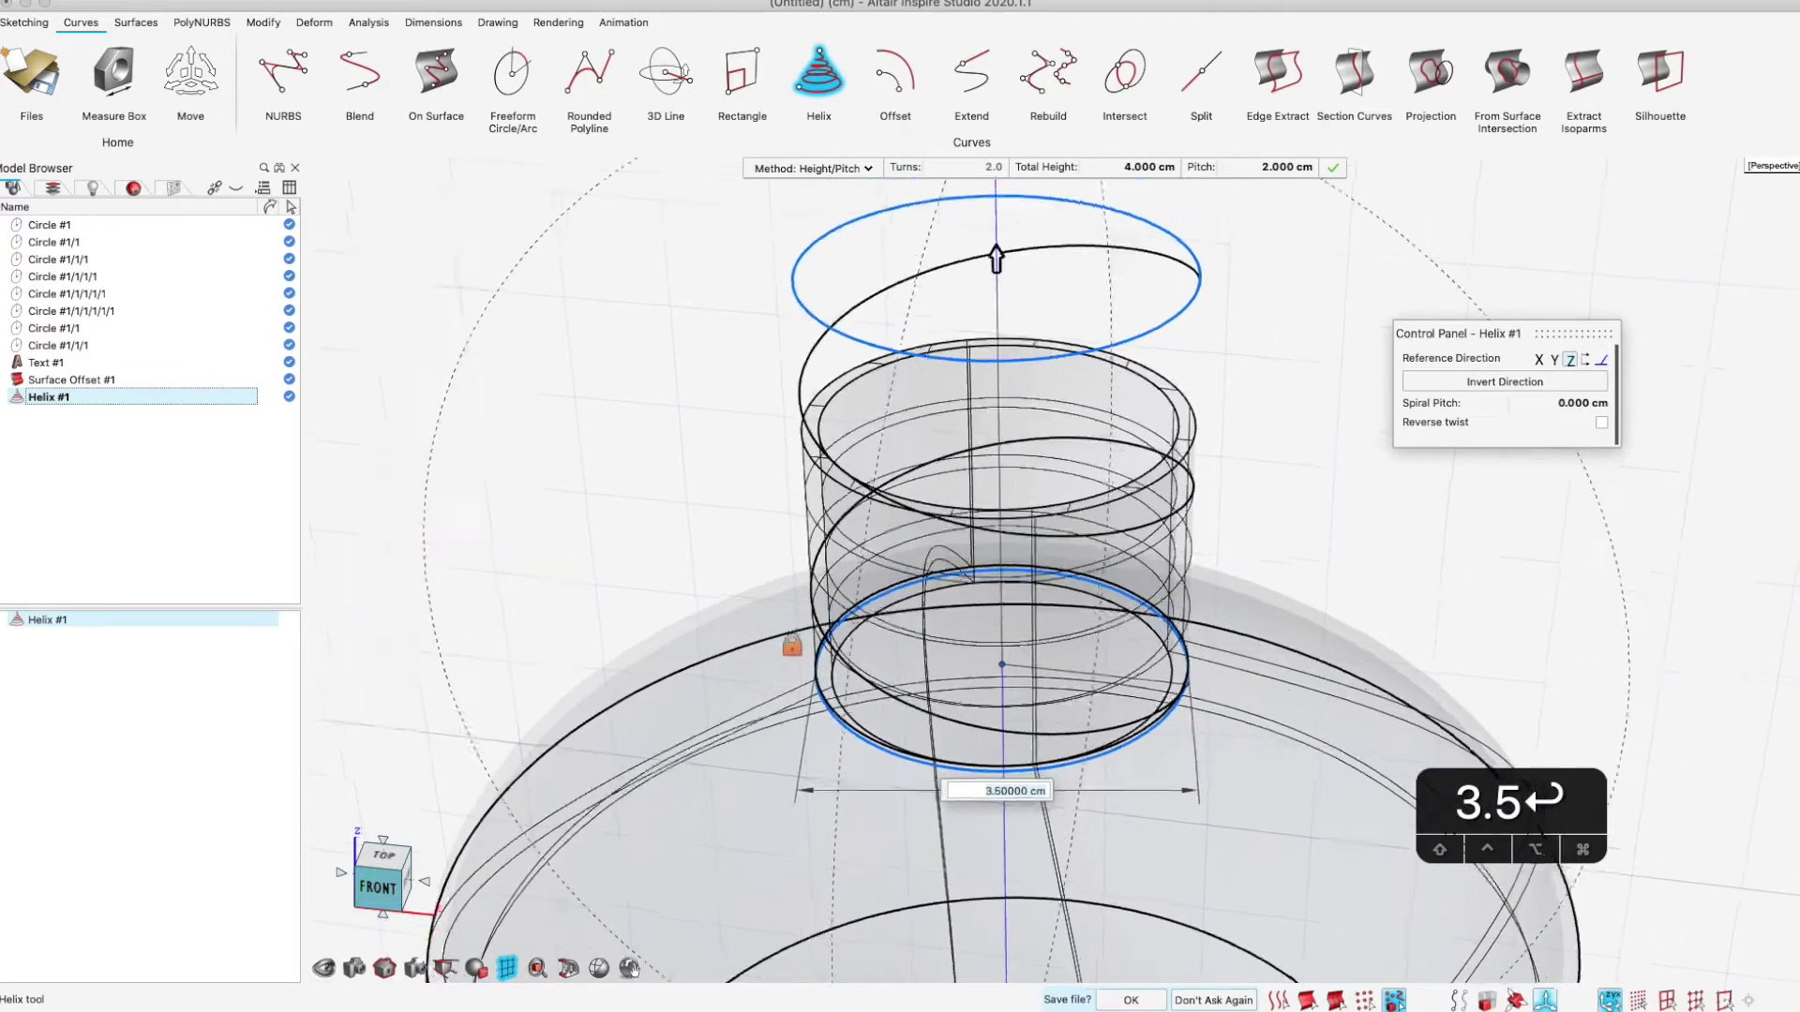
text(2)
key(BackSpace)
text(3.5)
key(Return)
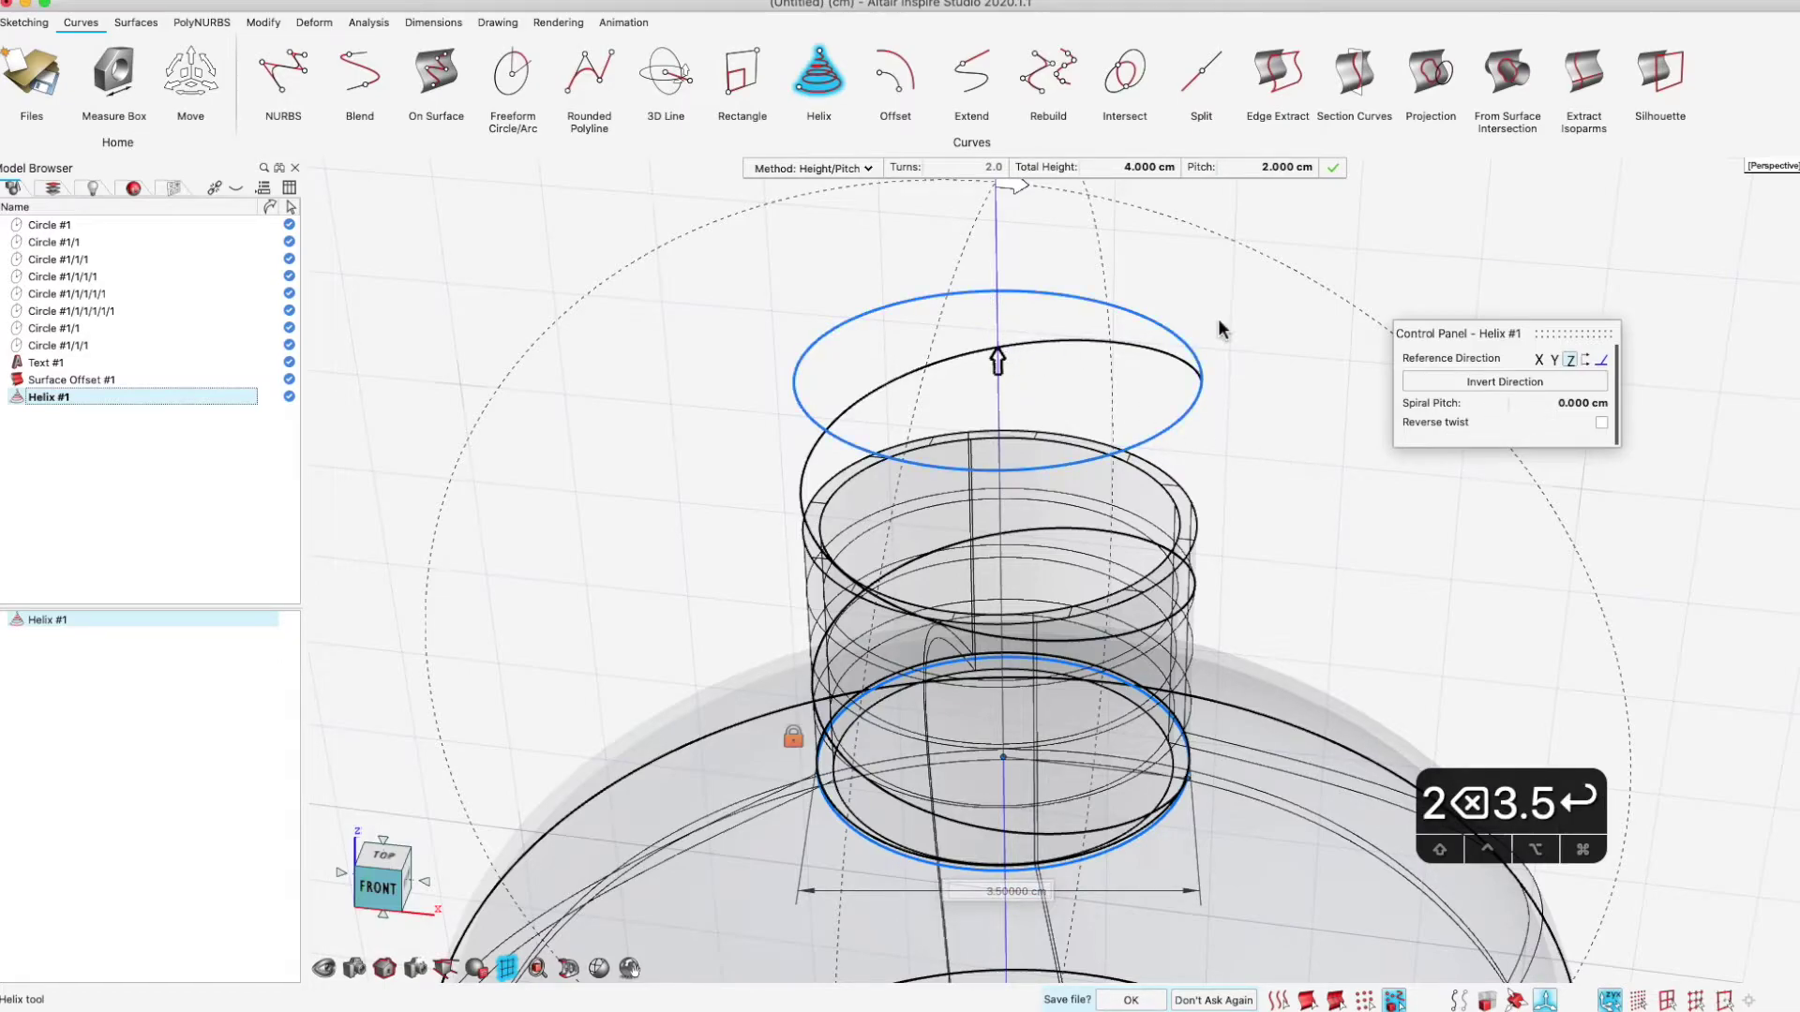
Switch to shaded display and shorten the helix to a total height of about 2.51 cm, level with the neck's rim
text(2)
mouse_move(999, 362)
mouse_down()
mouse_move(1001, 446)
mouse_move(1037, 353)
mouse_move(997, 393)
mouse_move(1035, 611)
mouse_move(1031, 474)
mouse_move(1036, 509)
mouse_up()
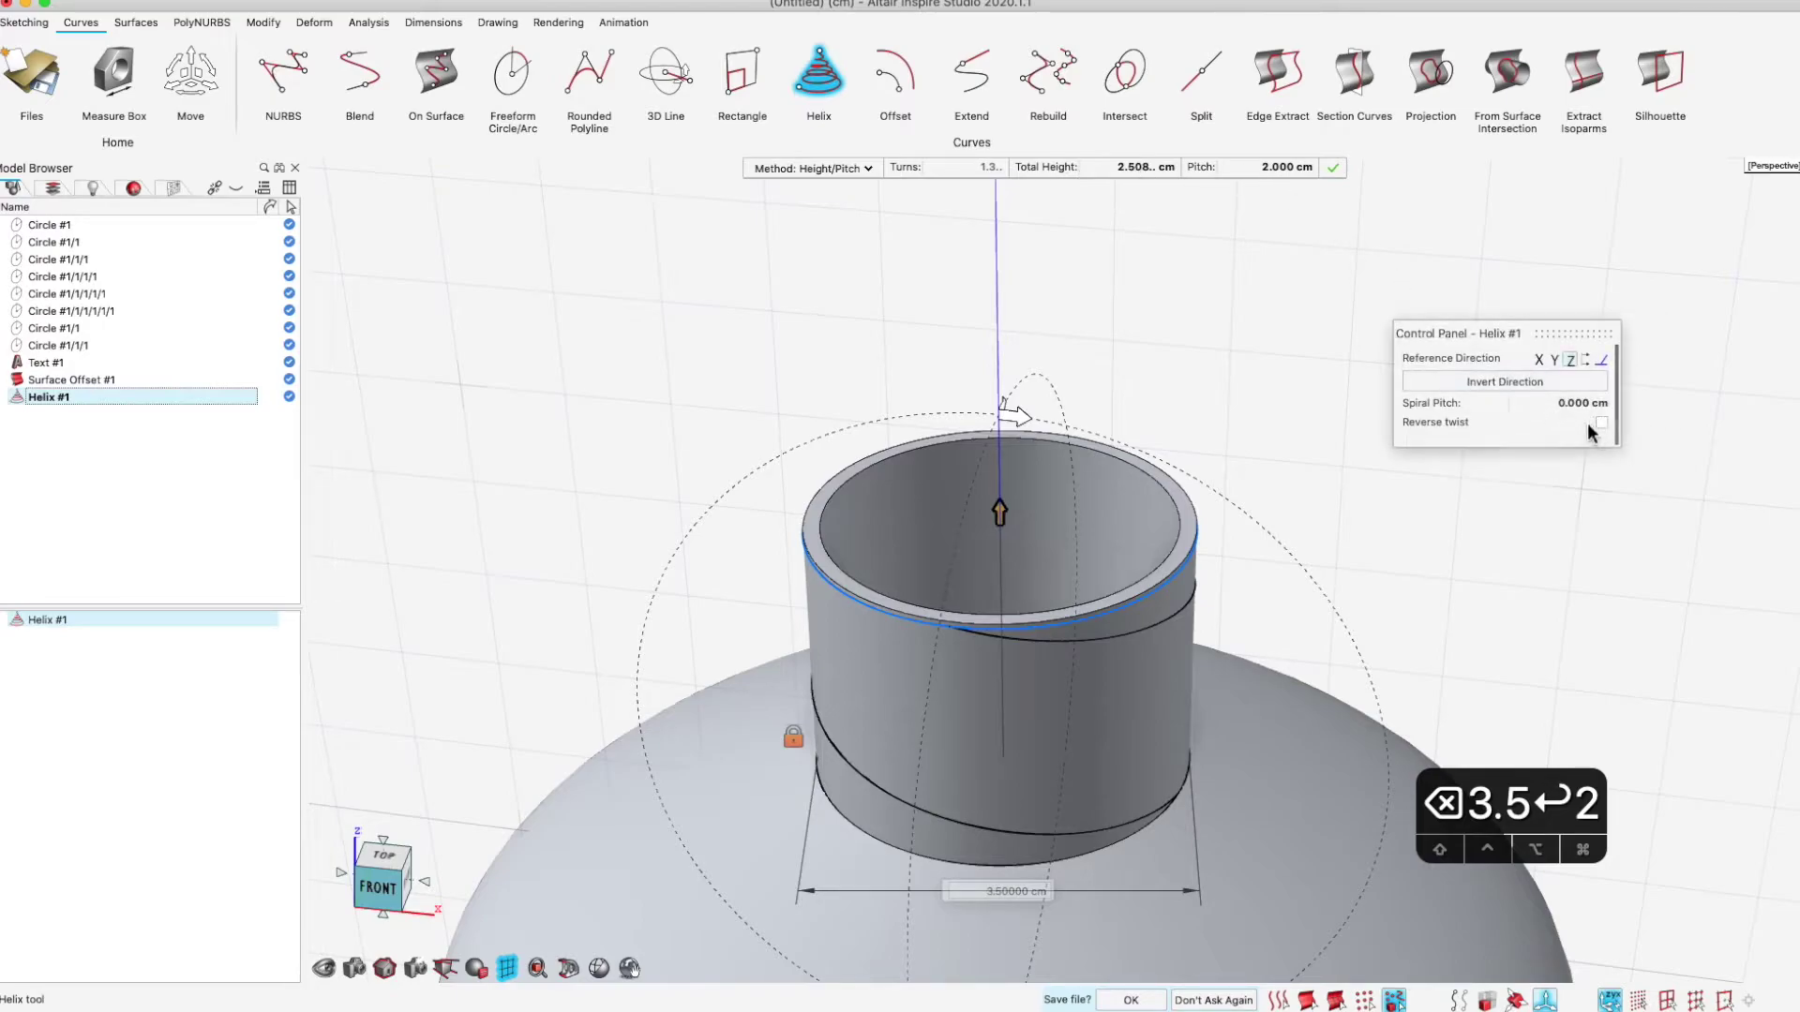
Try a helix pitch of 1.25 cm, settle on 1 cm, and finish editing the helix
text(1.25)
key(Return)
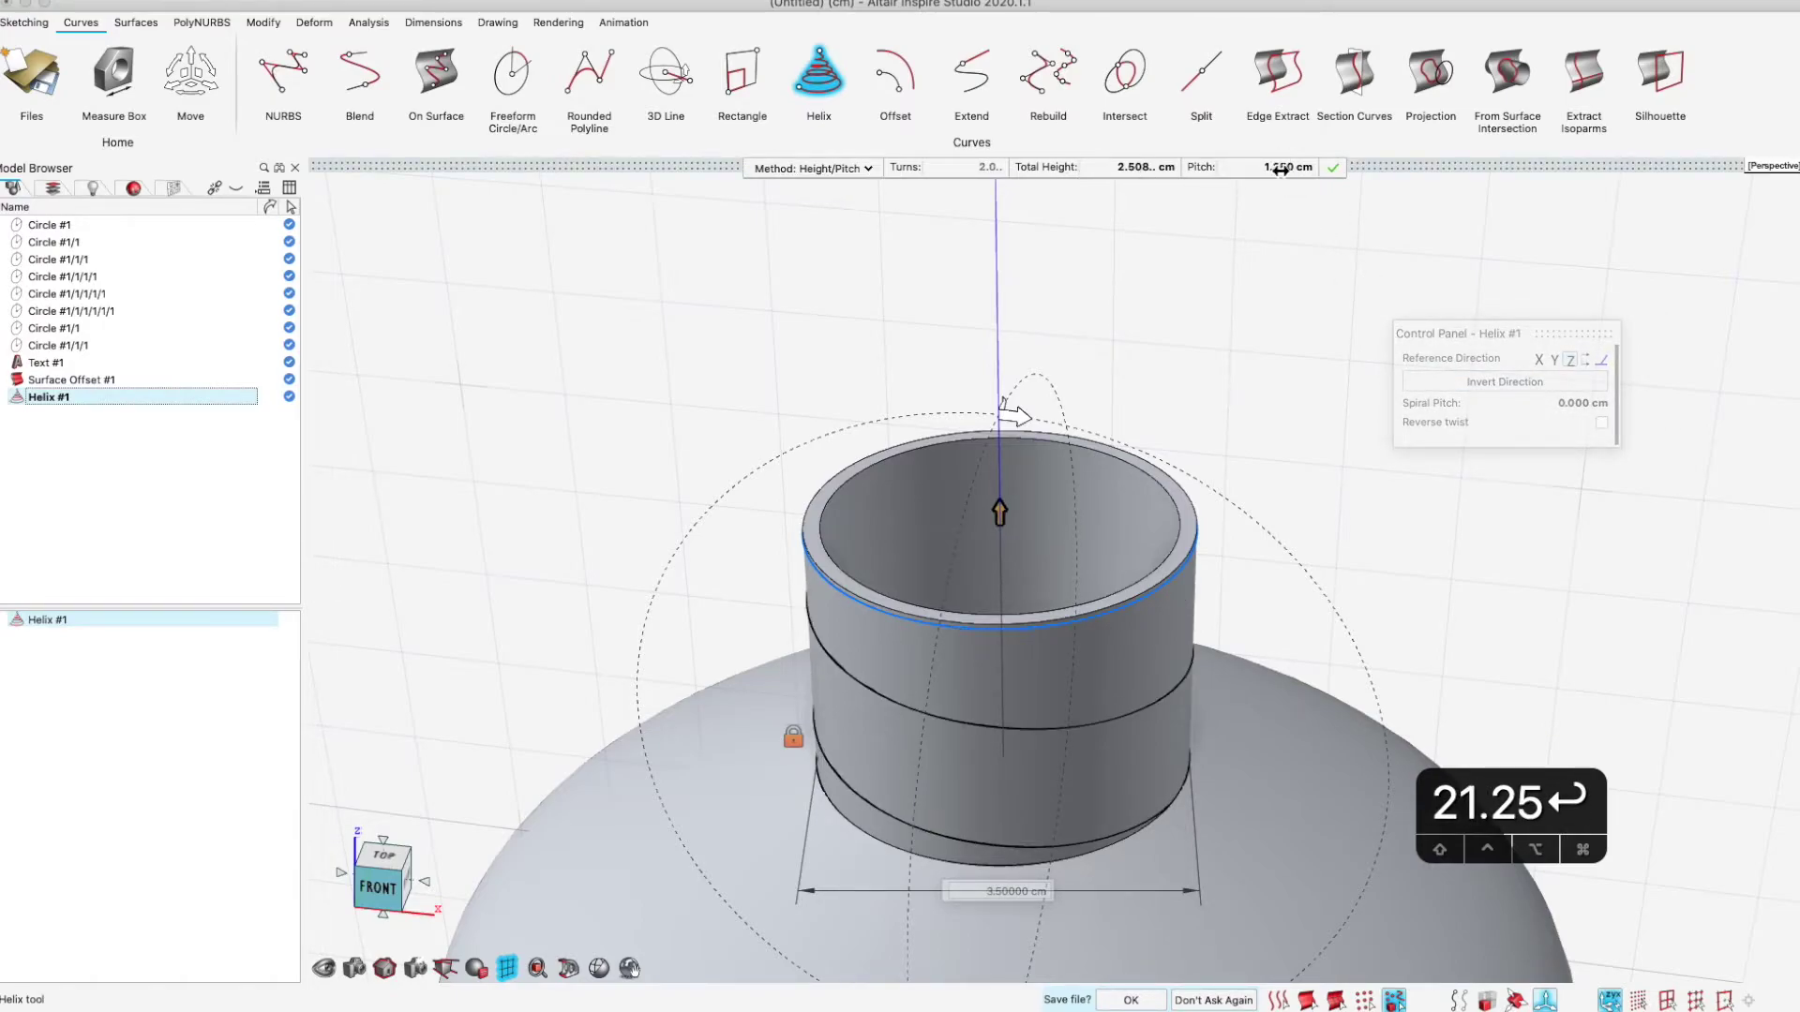
click(1280, 171)
text(1)
key(Return)
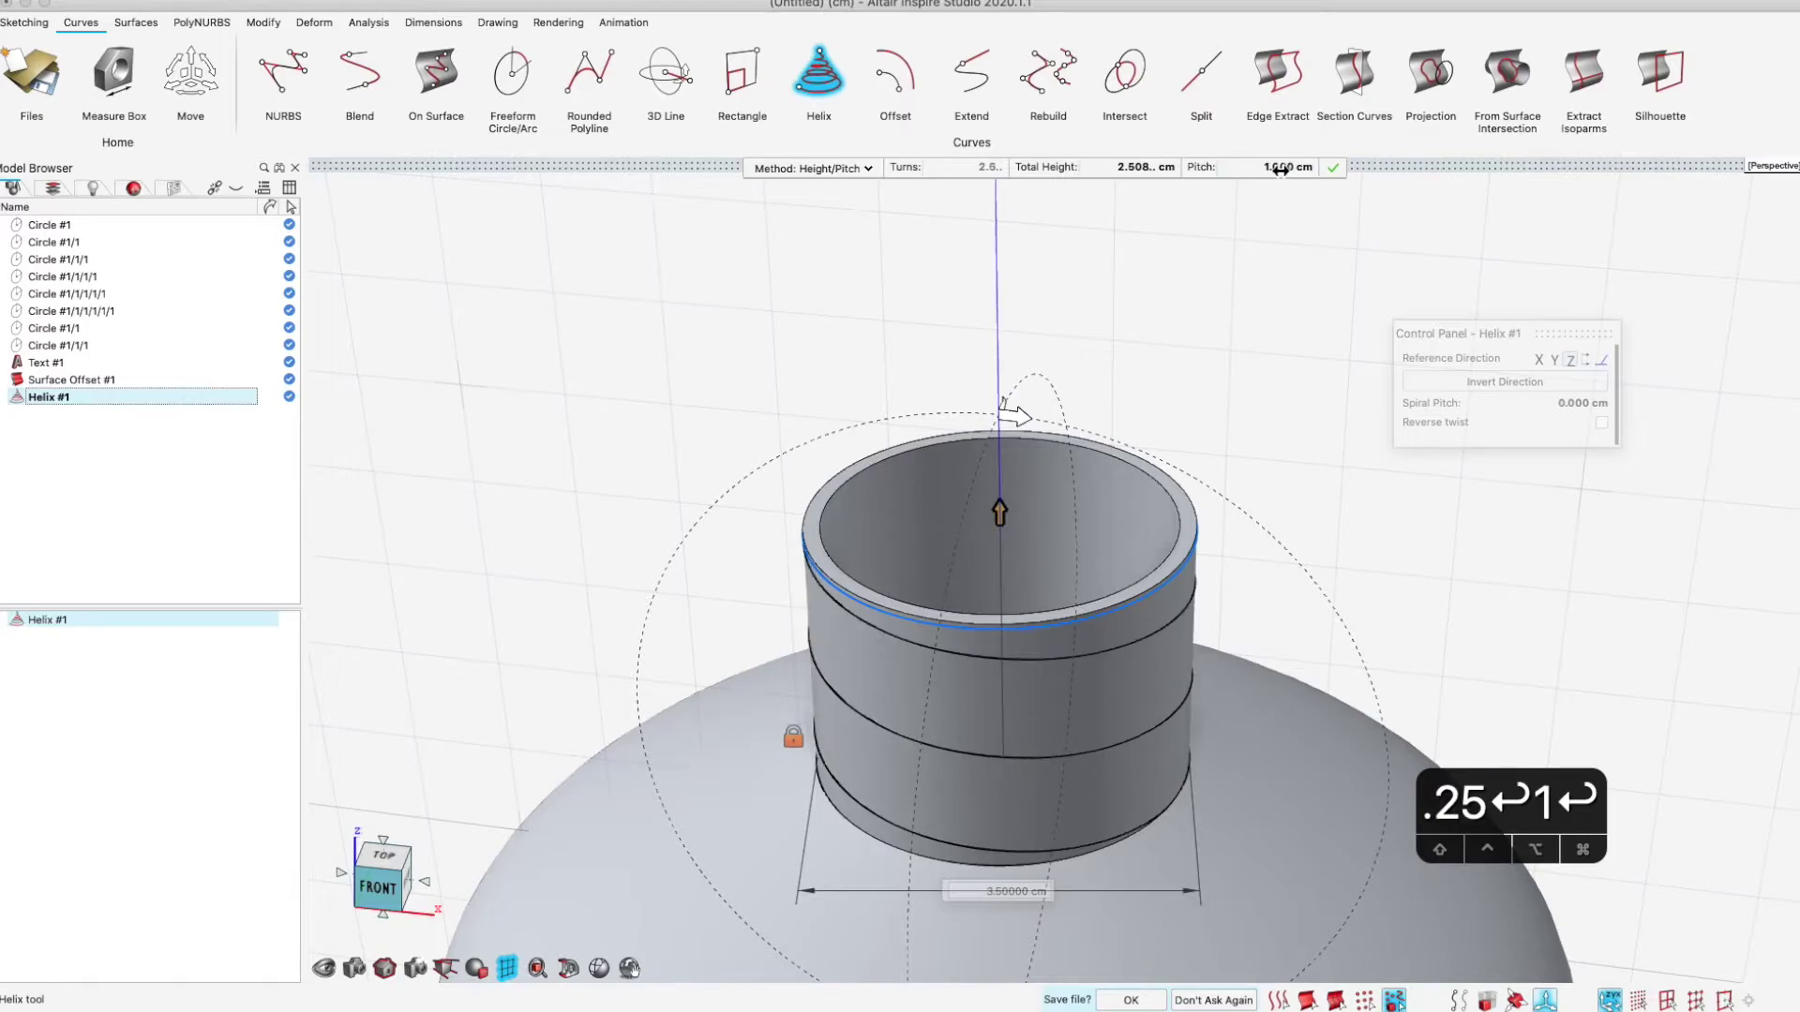
middle_drag(928, 502, 972, 383)
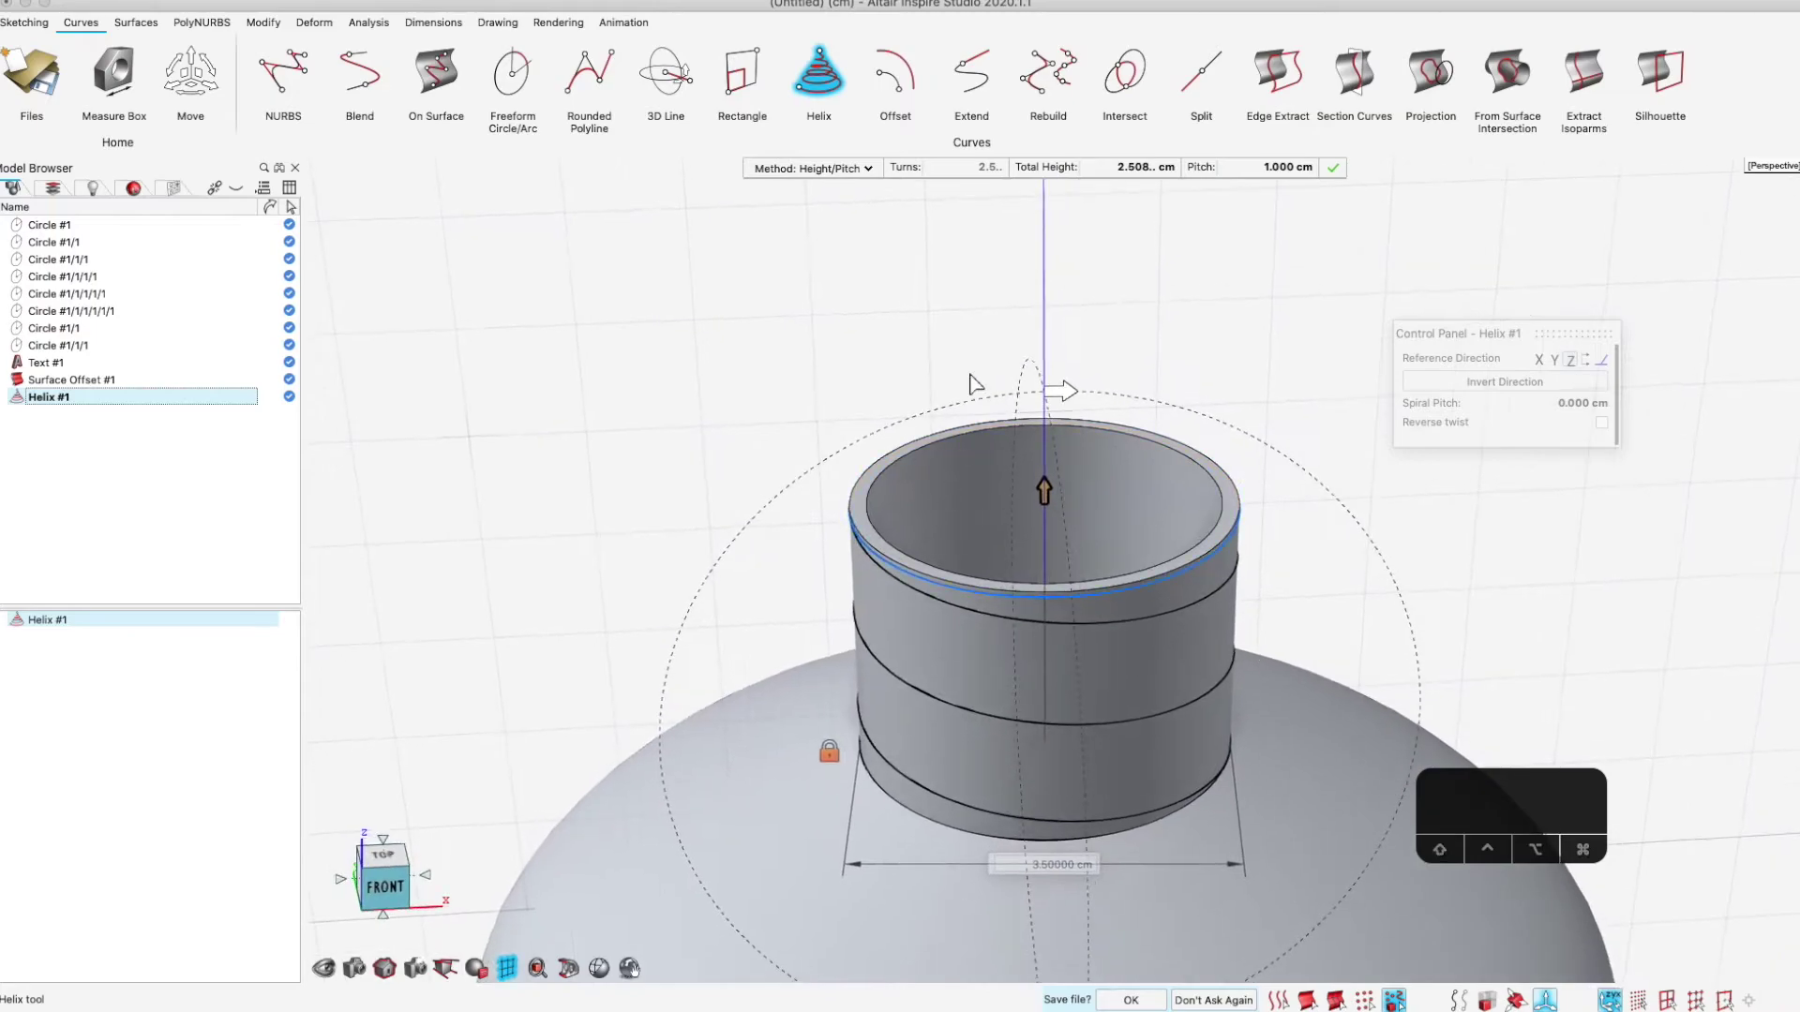
click(1334, 167)
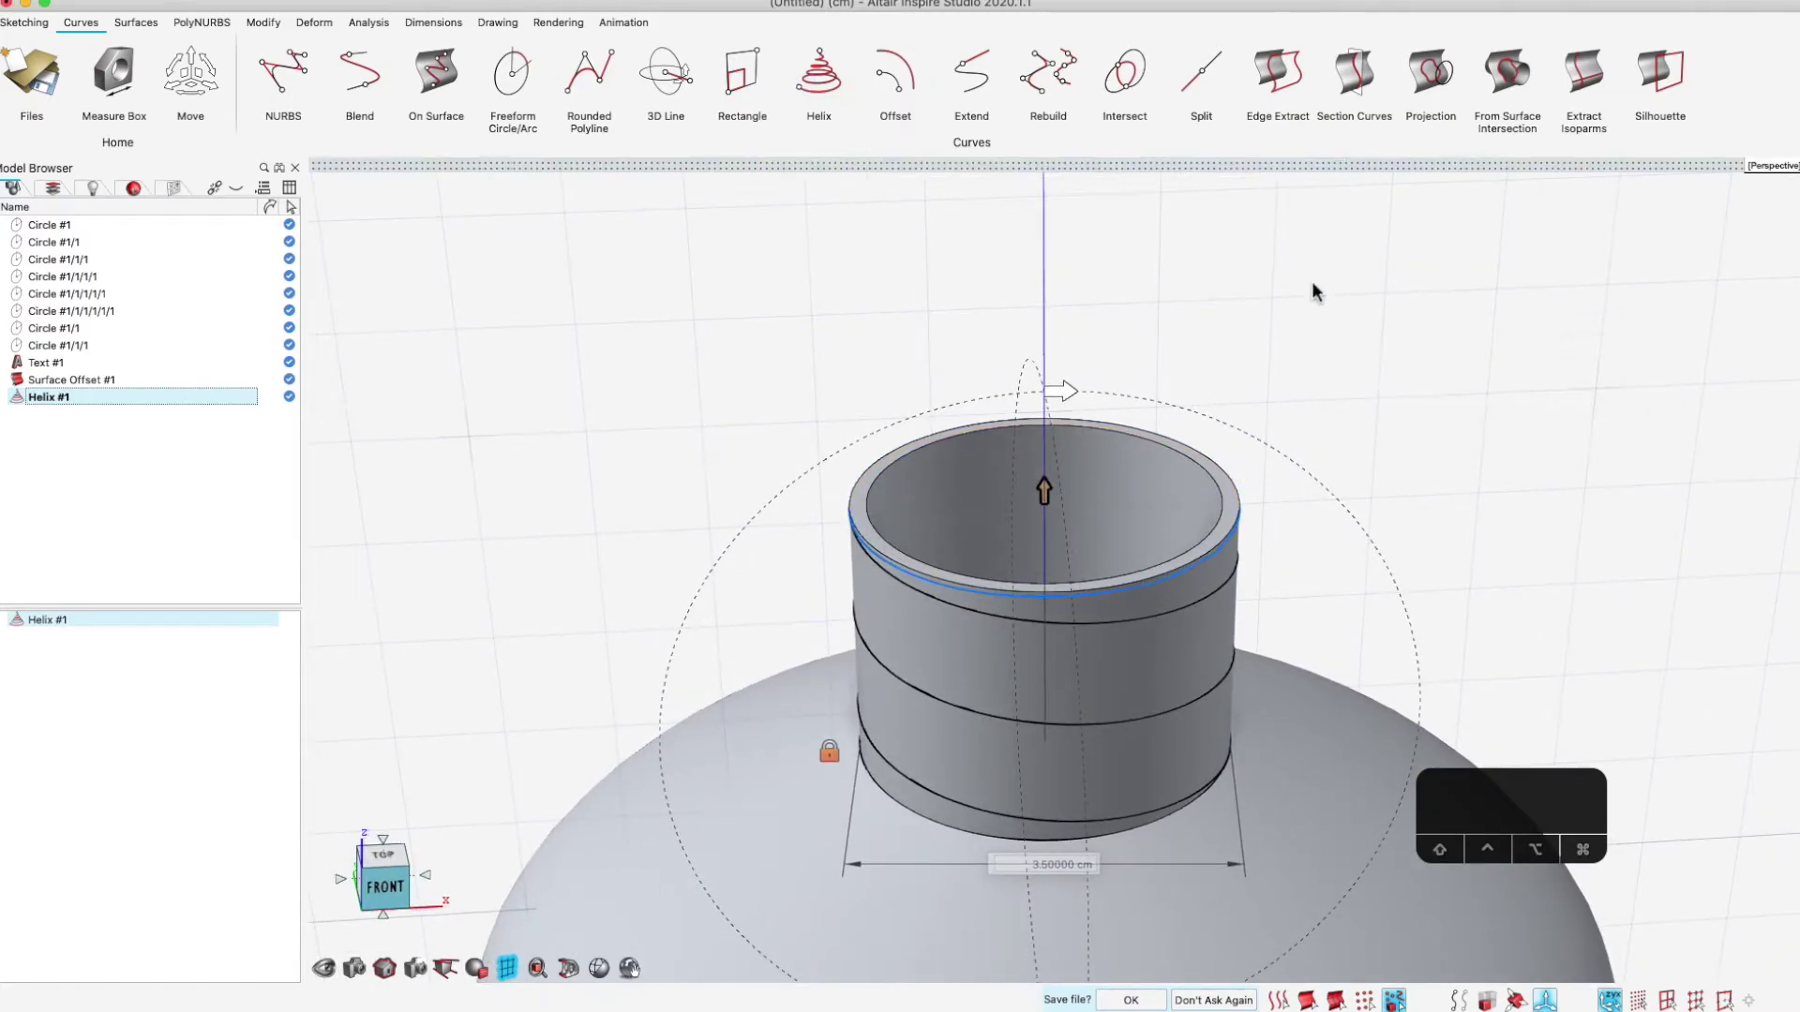
Draw a small freeform circle in the empty area beside the bottle and set its diameter to 0.25 cm
middle_drag(1059, 570, 1243, 597)
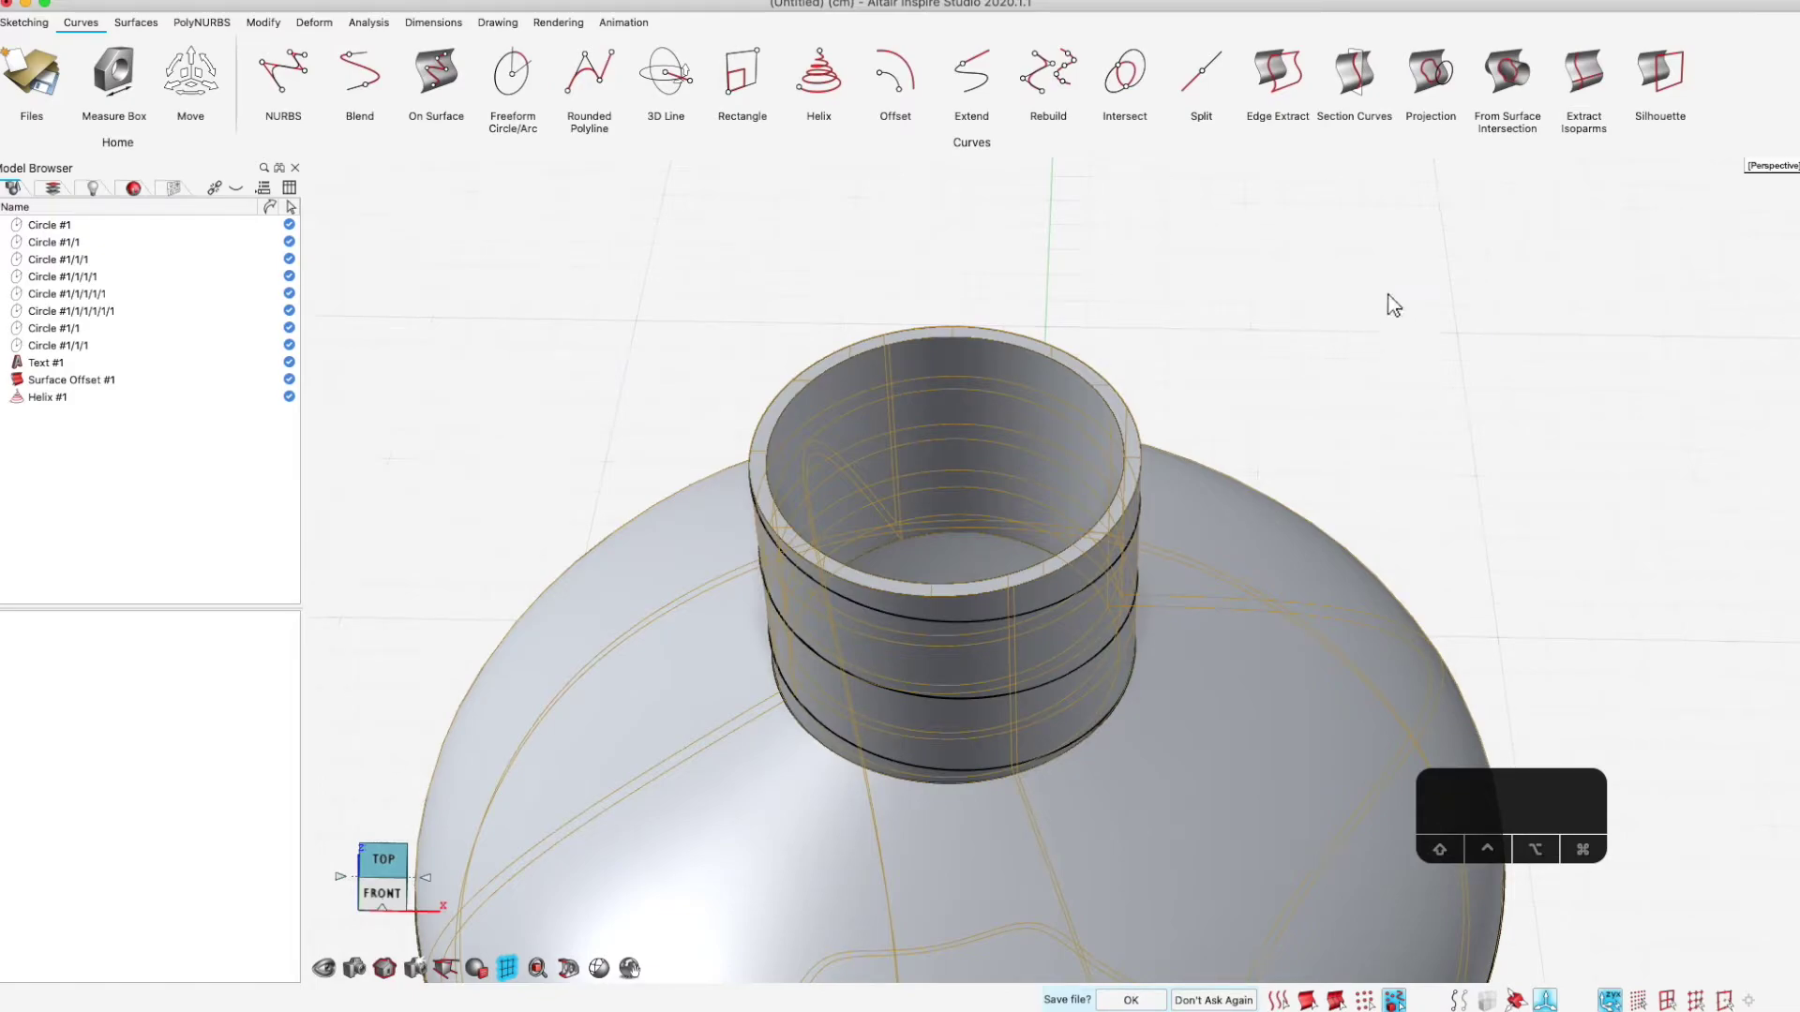
click(512, 75)
drag(515, 356, 530, 356)
click(470, 387)
key(BackSpace)
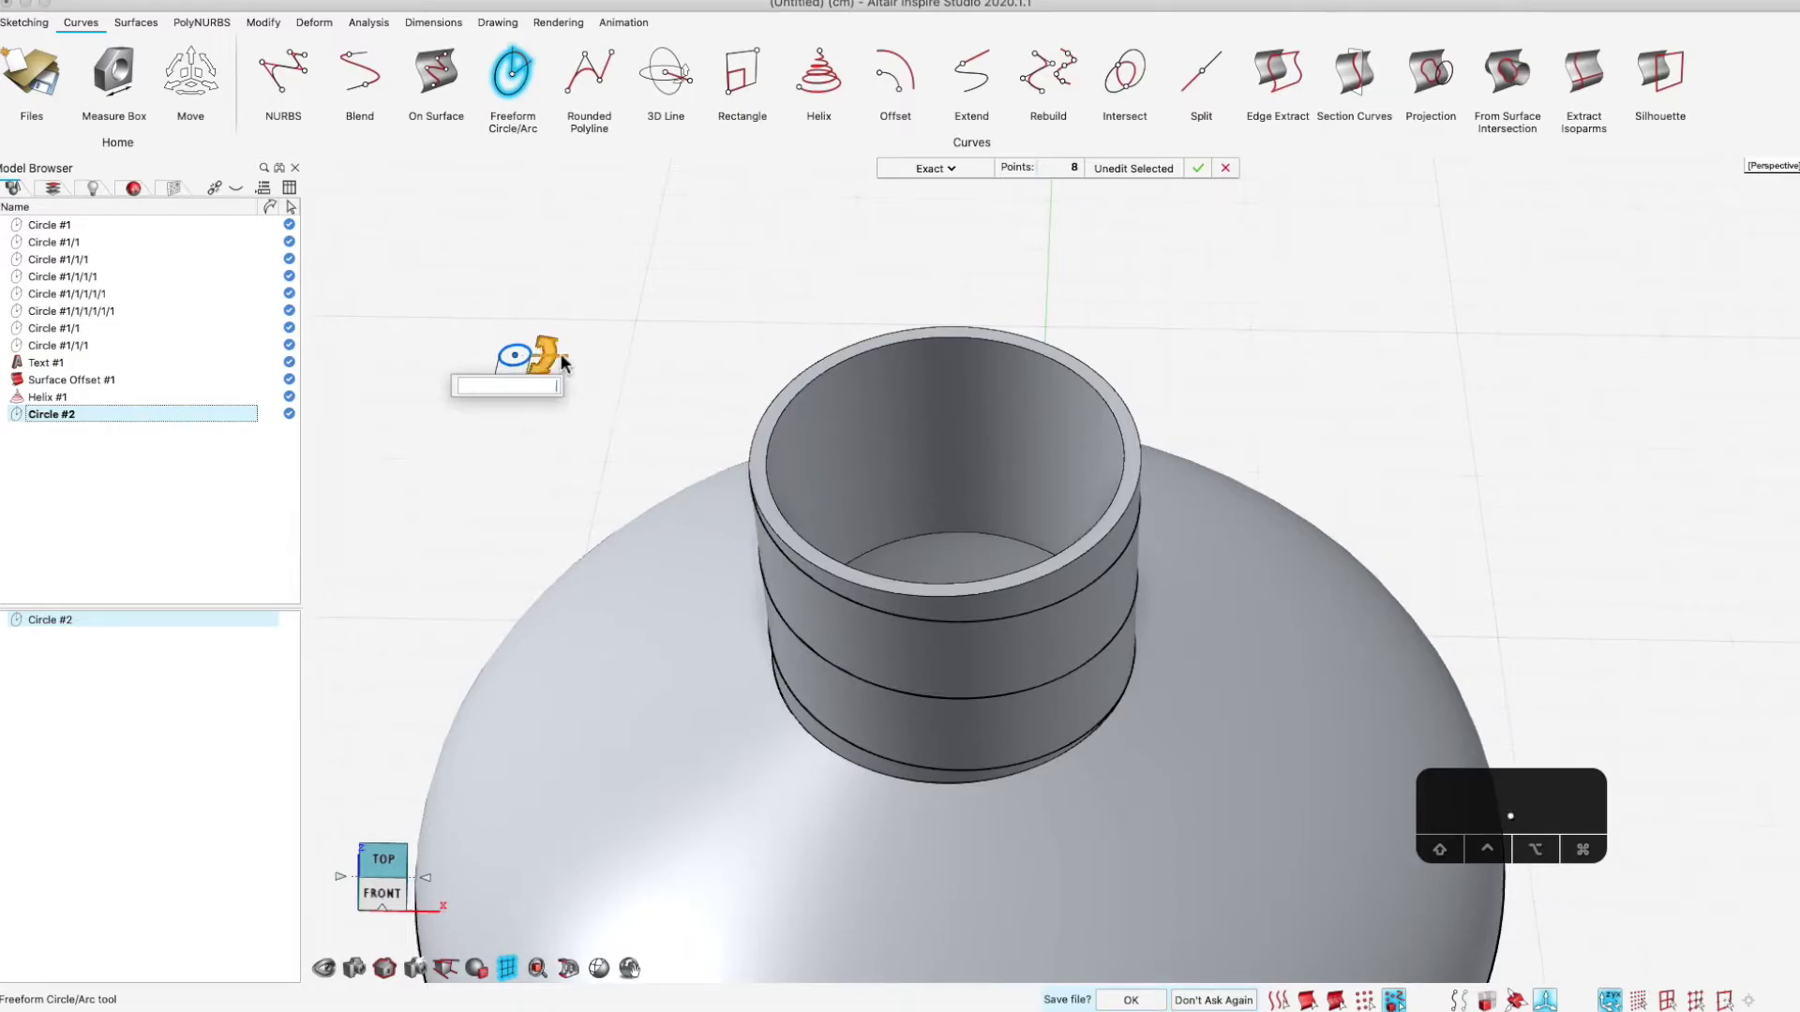
text(.25)
key(Return)
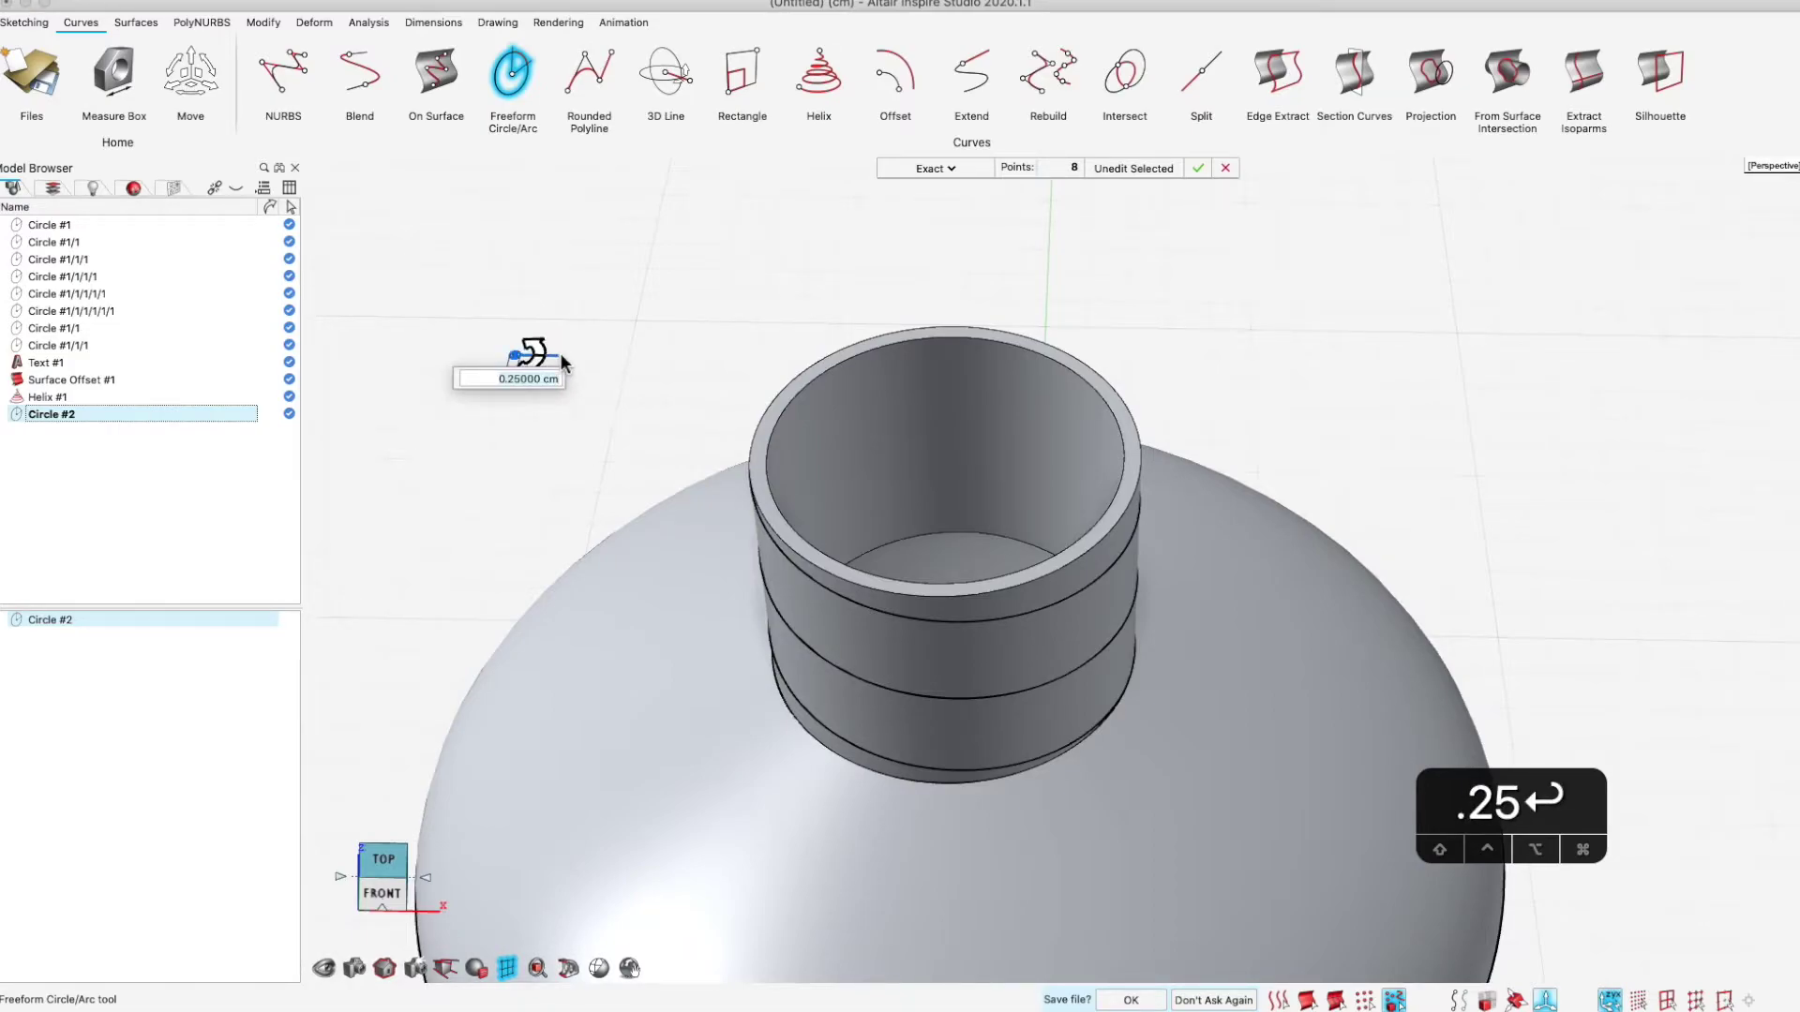
click(1199, 169)
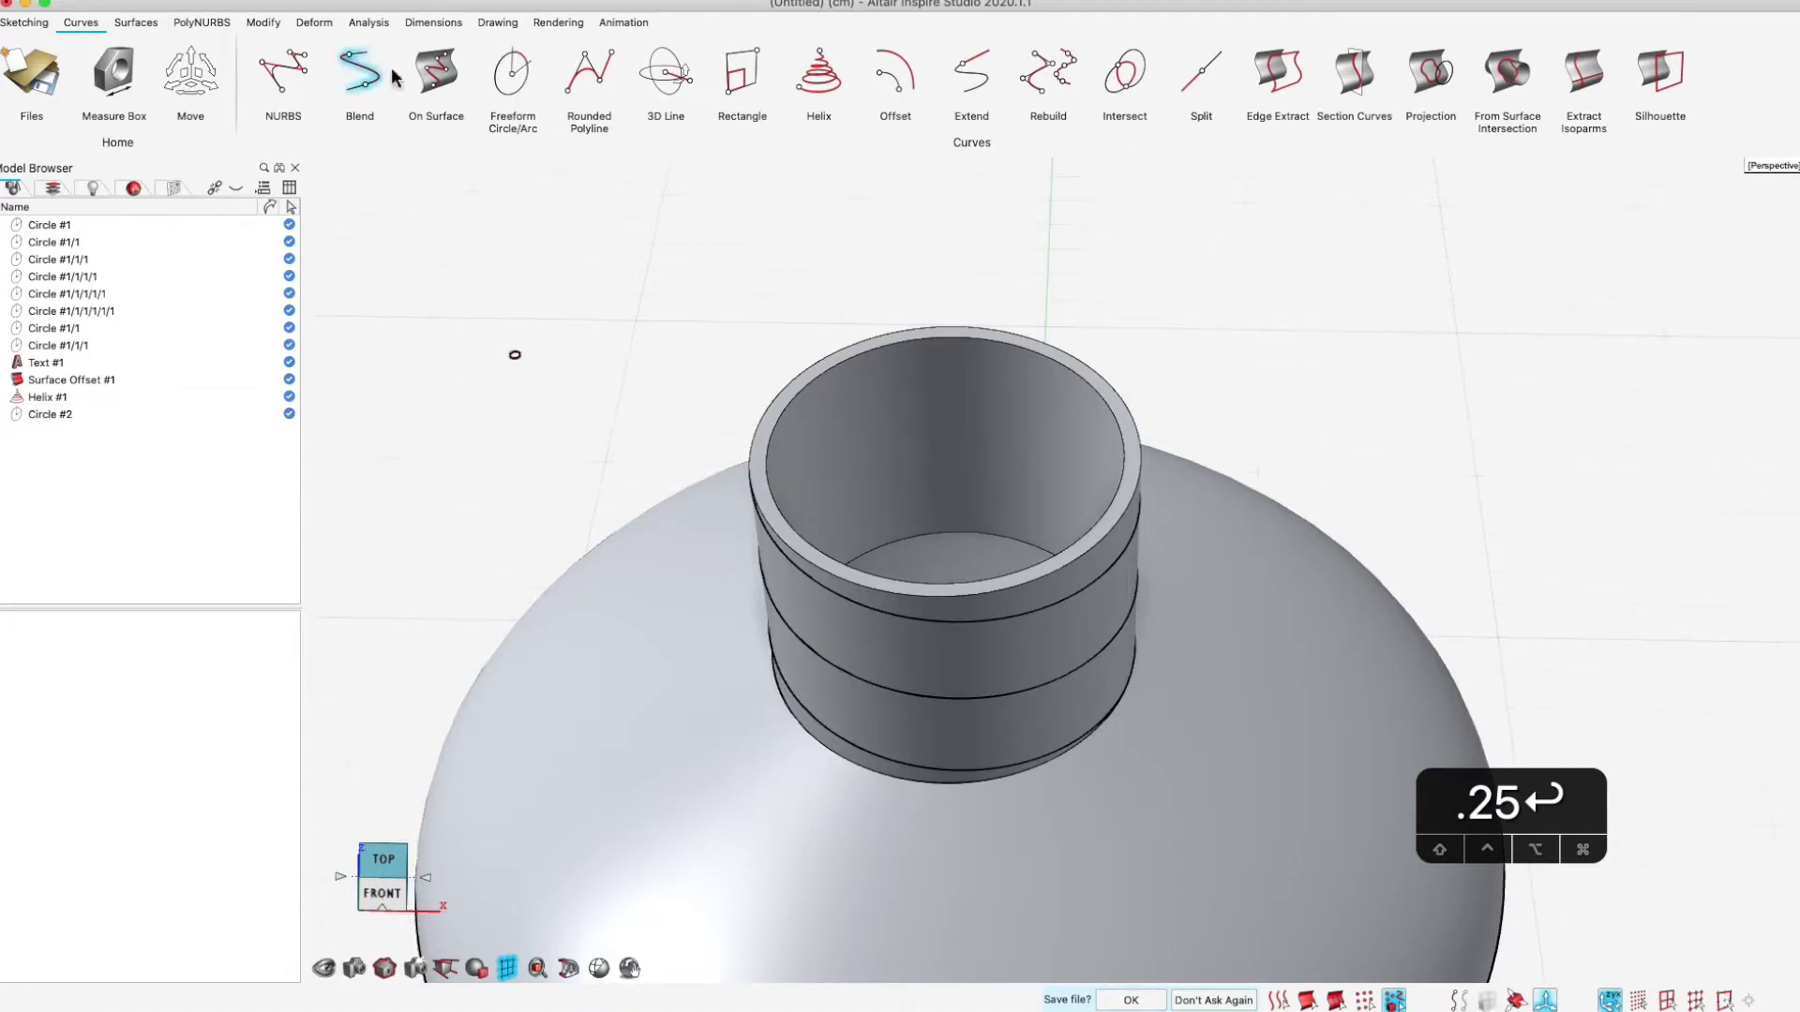
Start a Sweep with the small 0.25 cm circle as the profile and the neck helix as the path
click(152, 26)
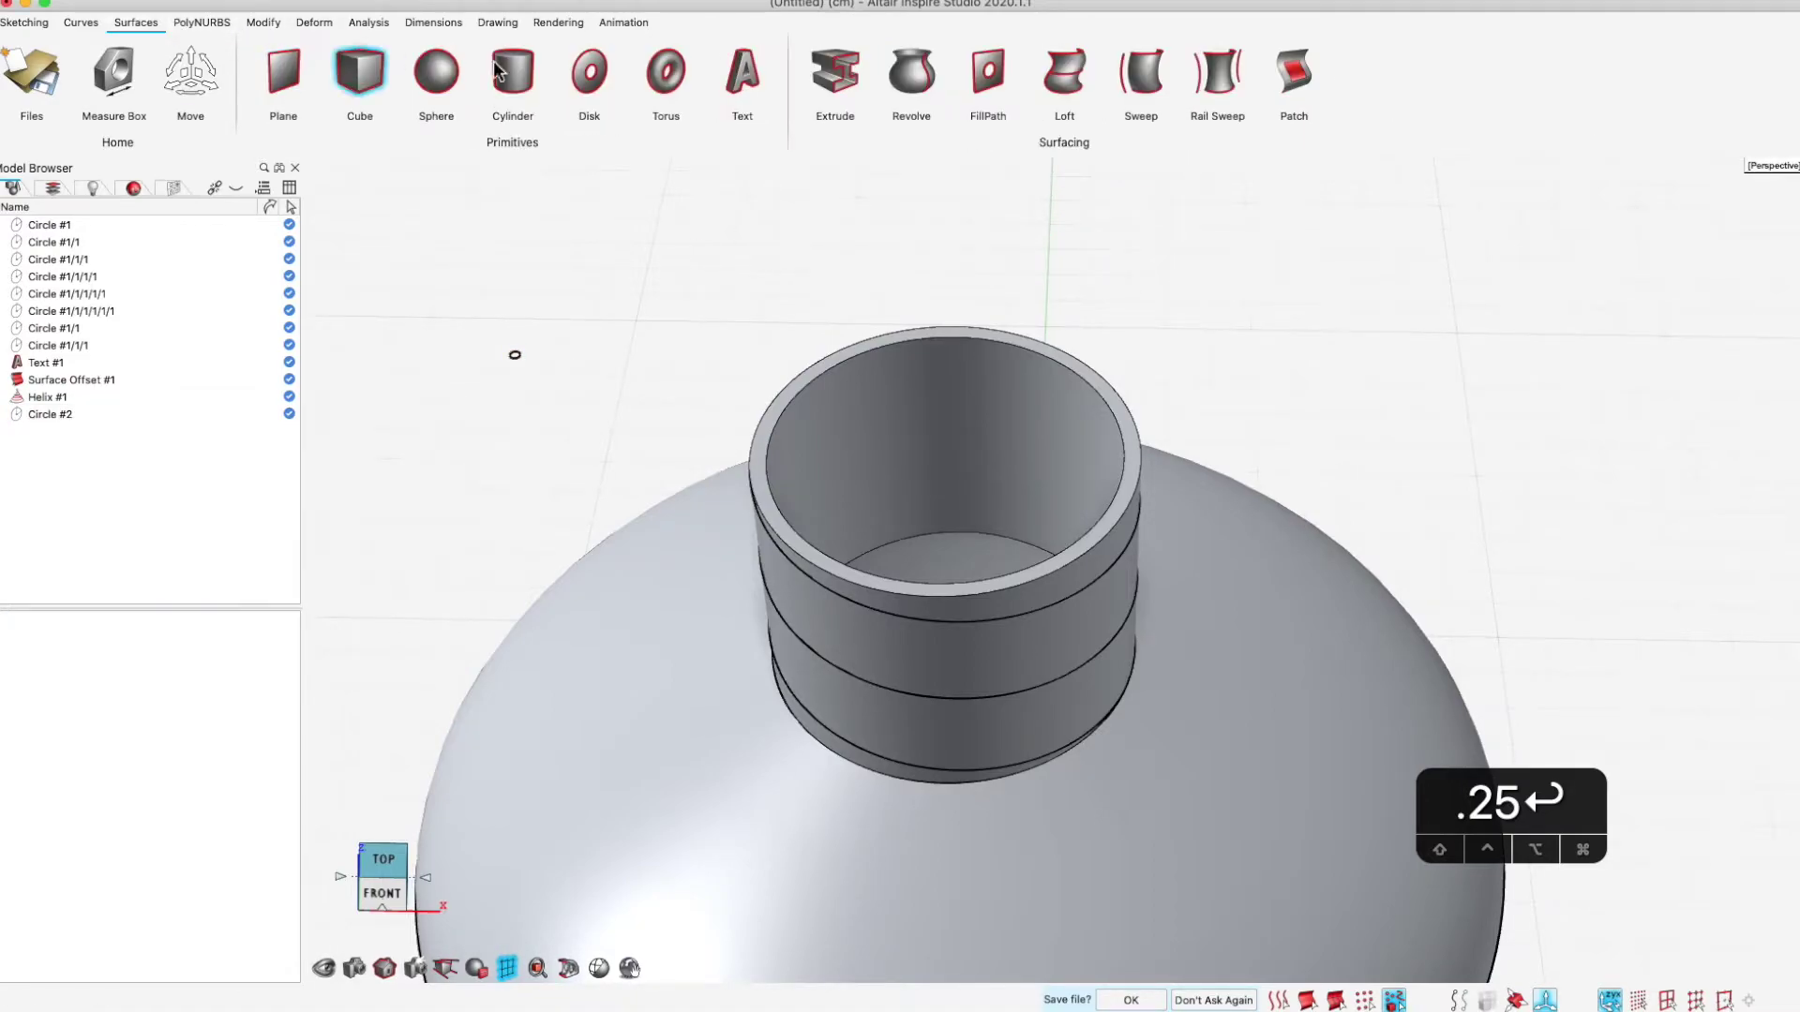
click(1152, 90)
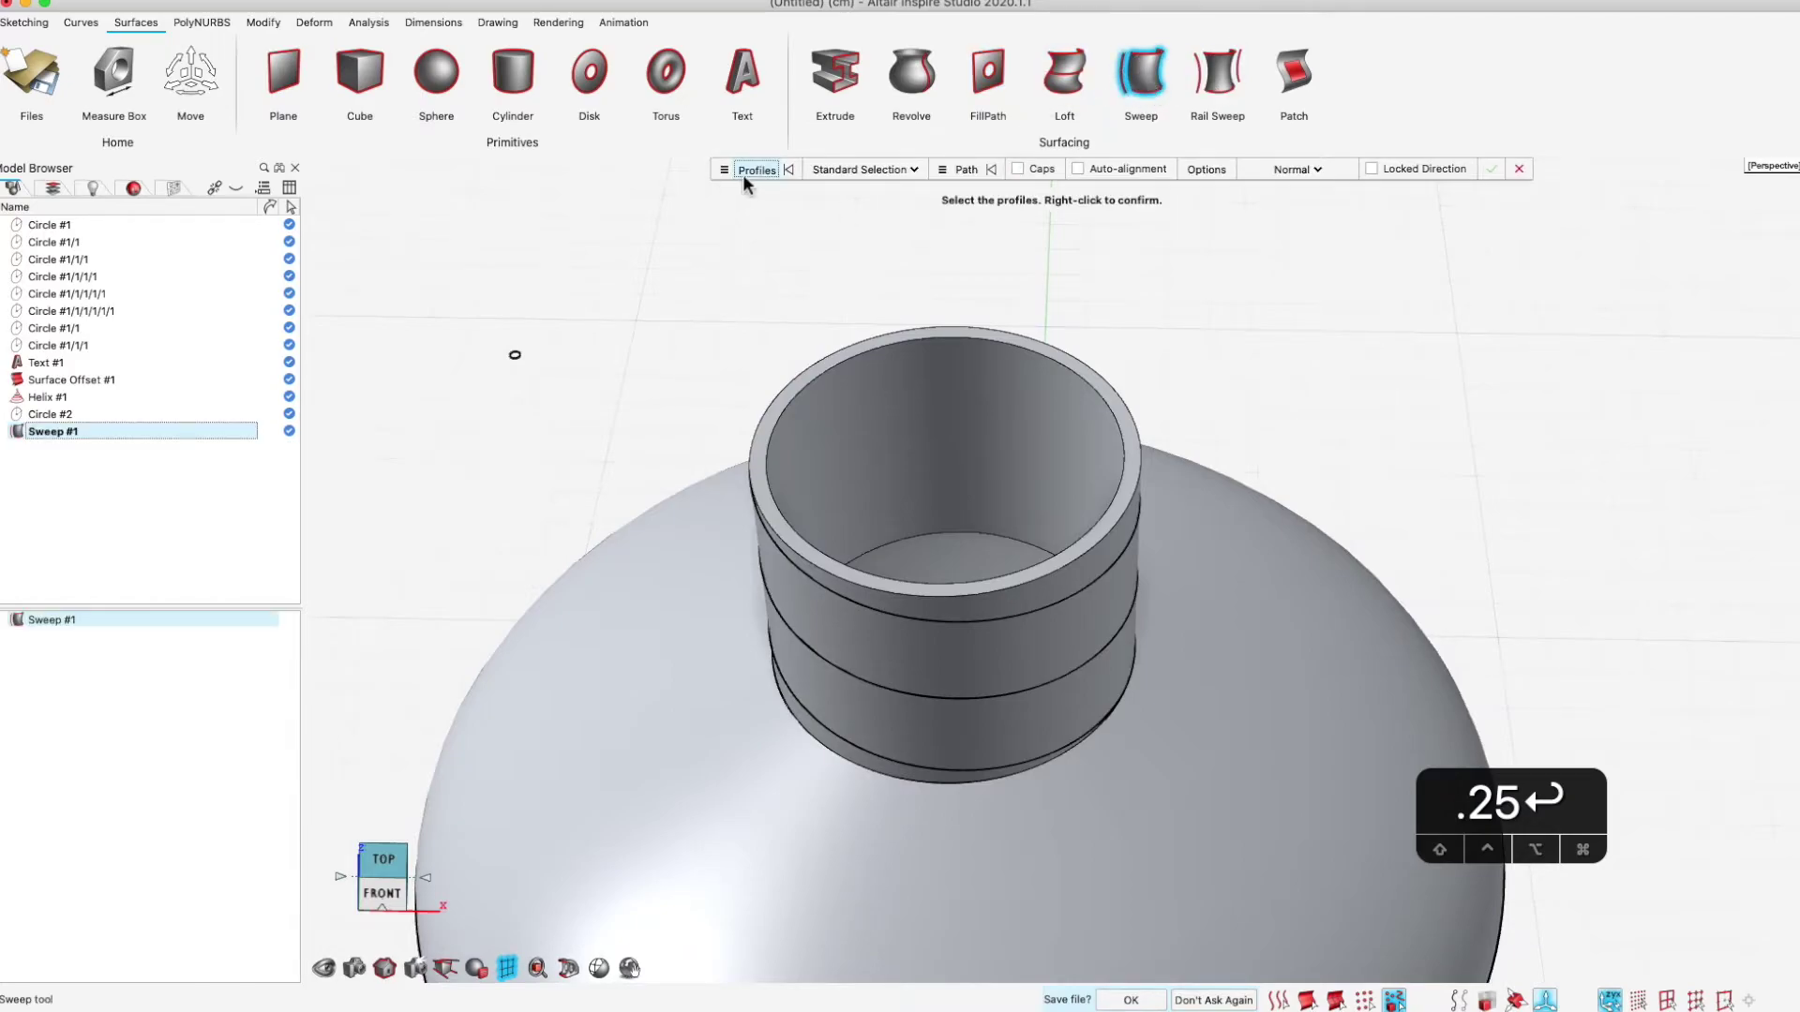
drag(577, 322, 409, 446)
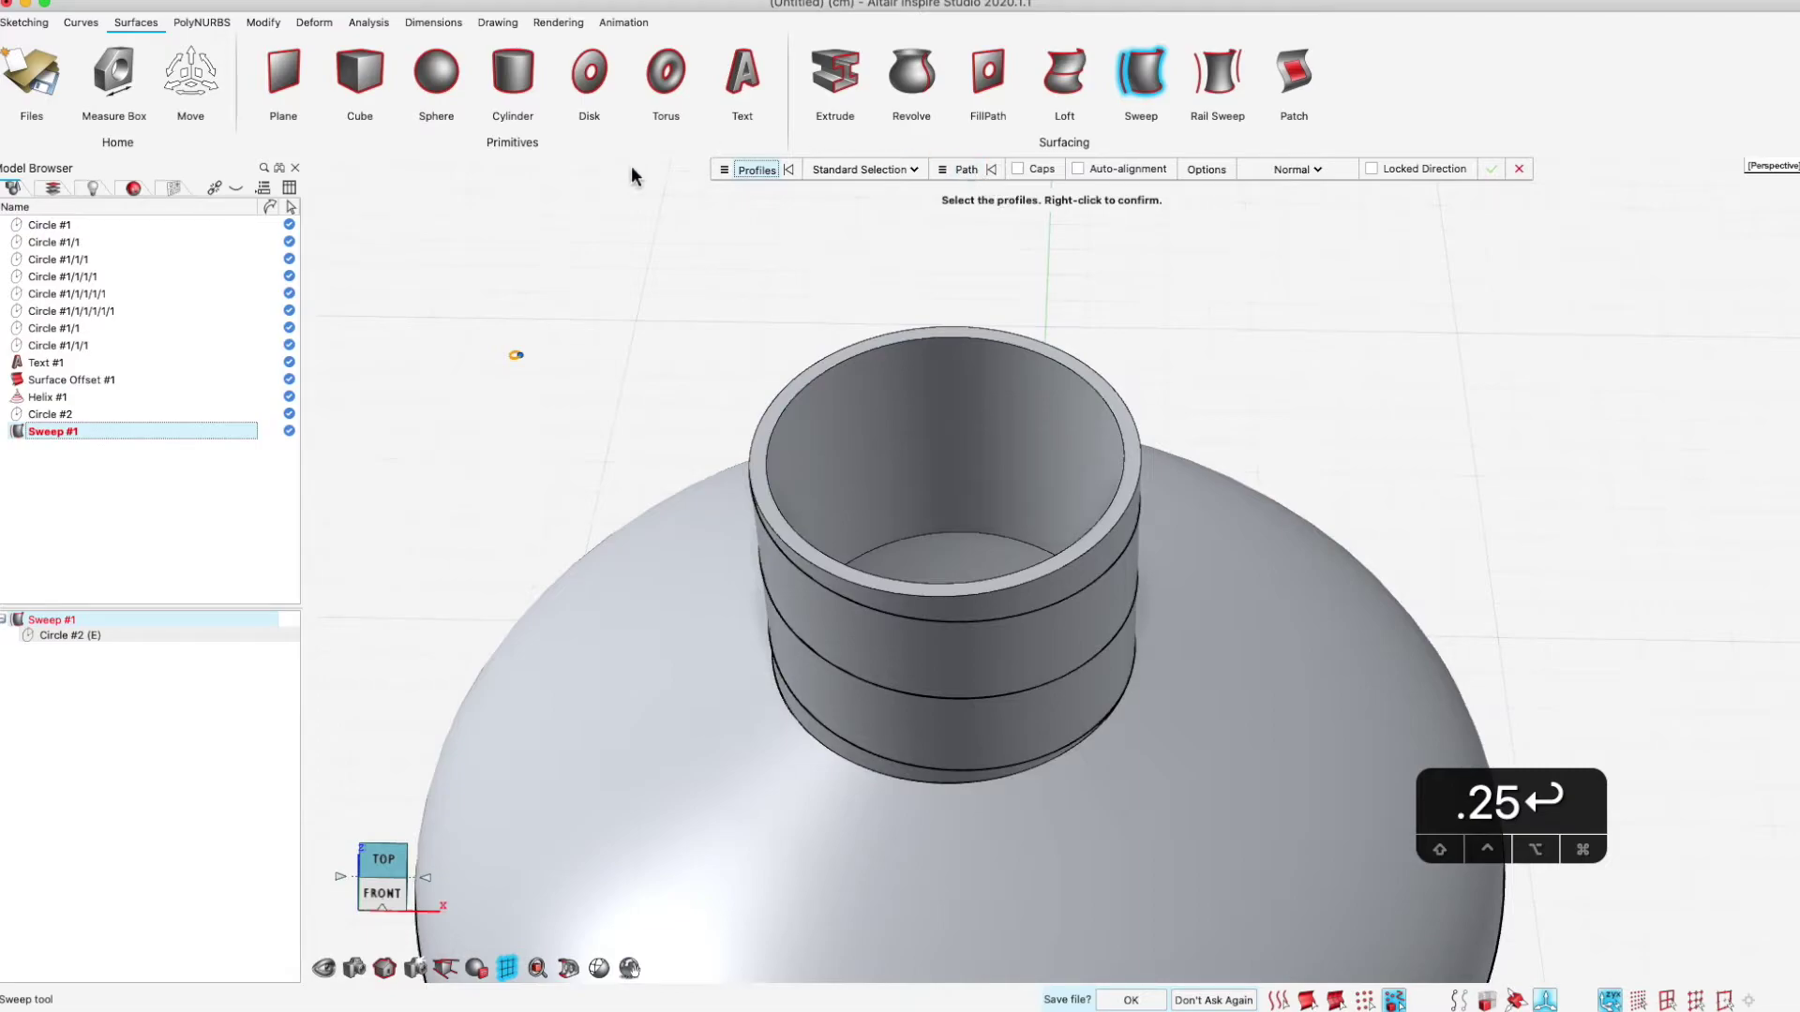
click(962, 170)
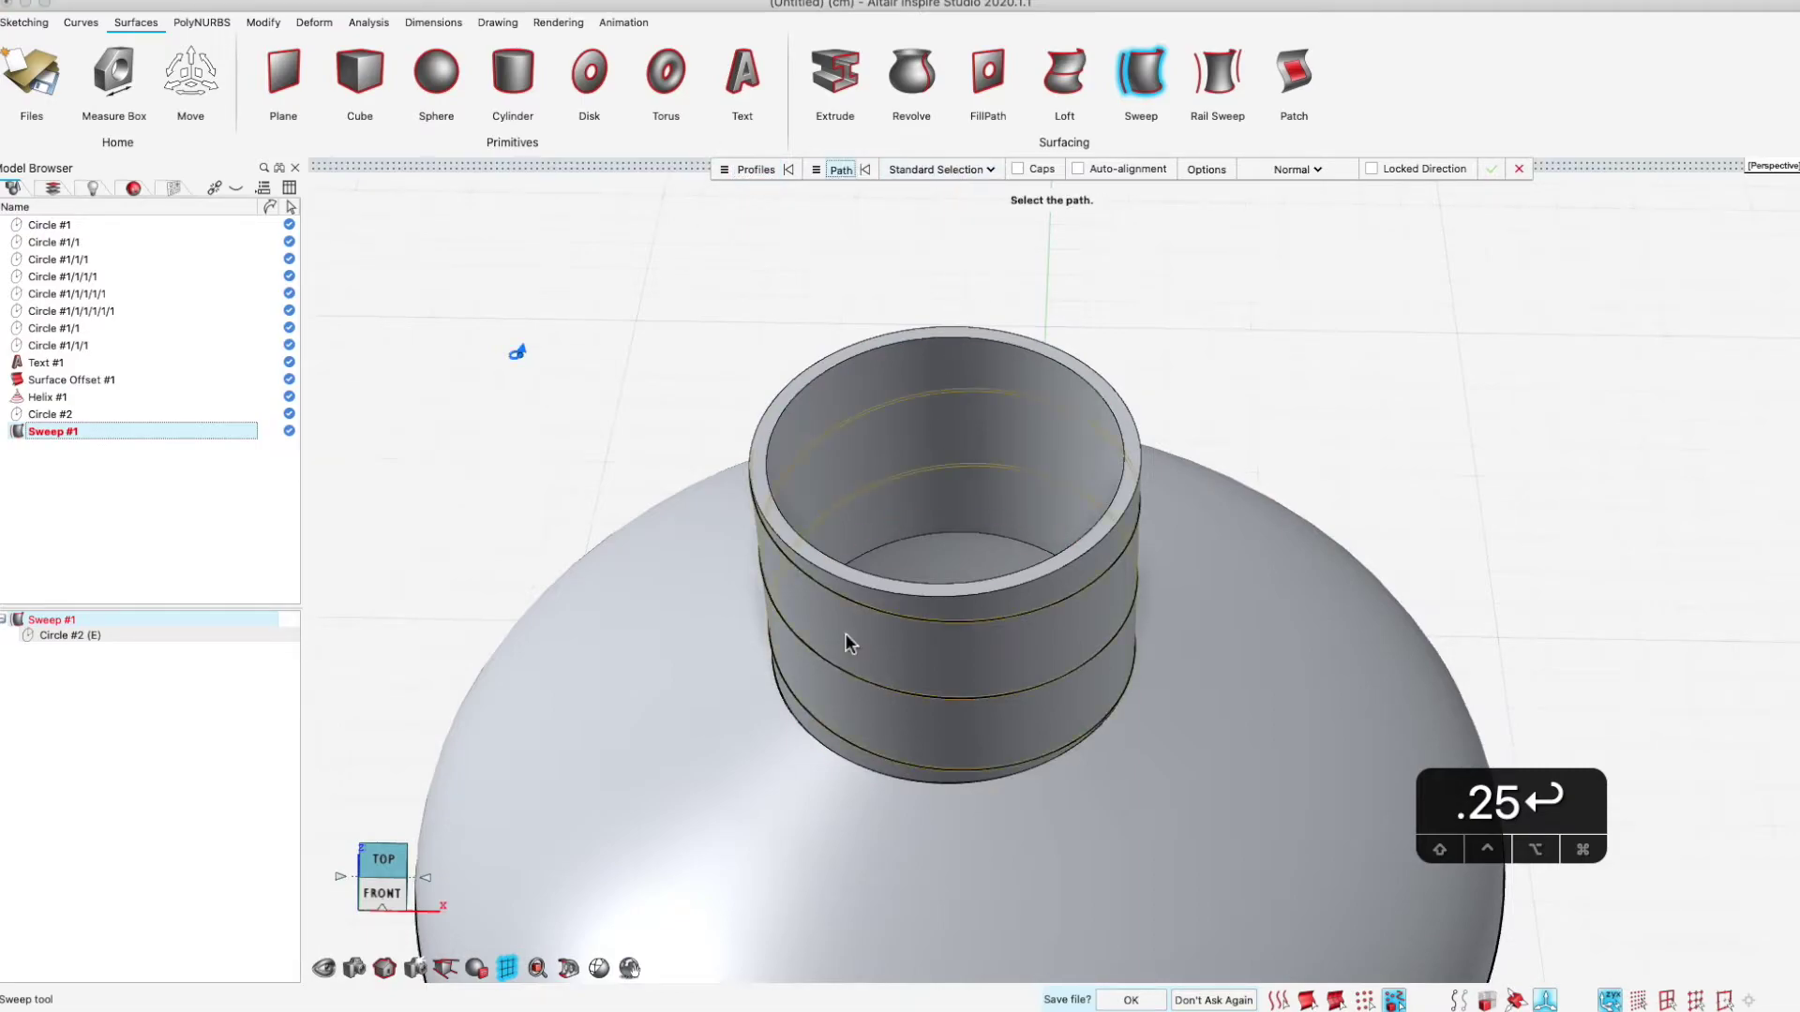
click(815, 654)
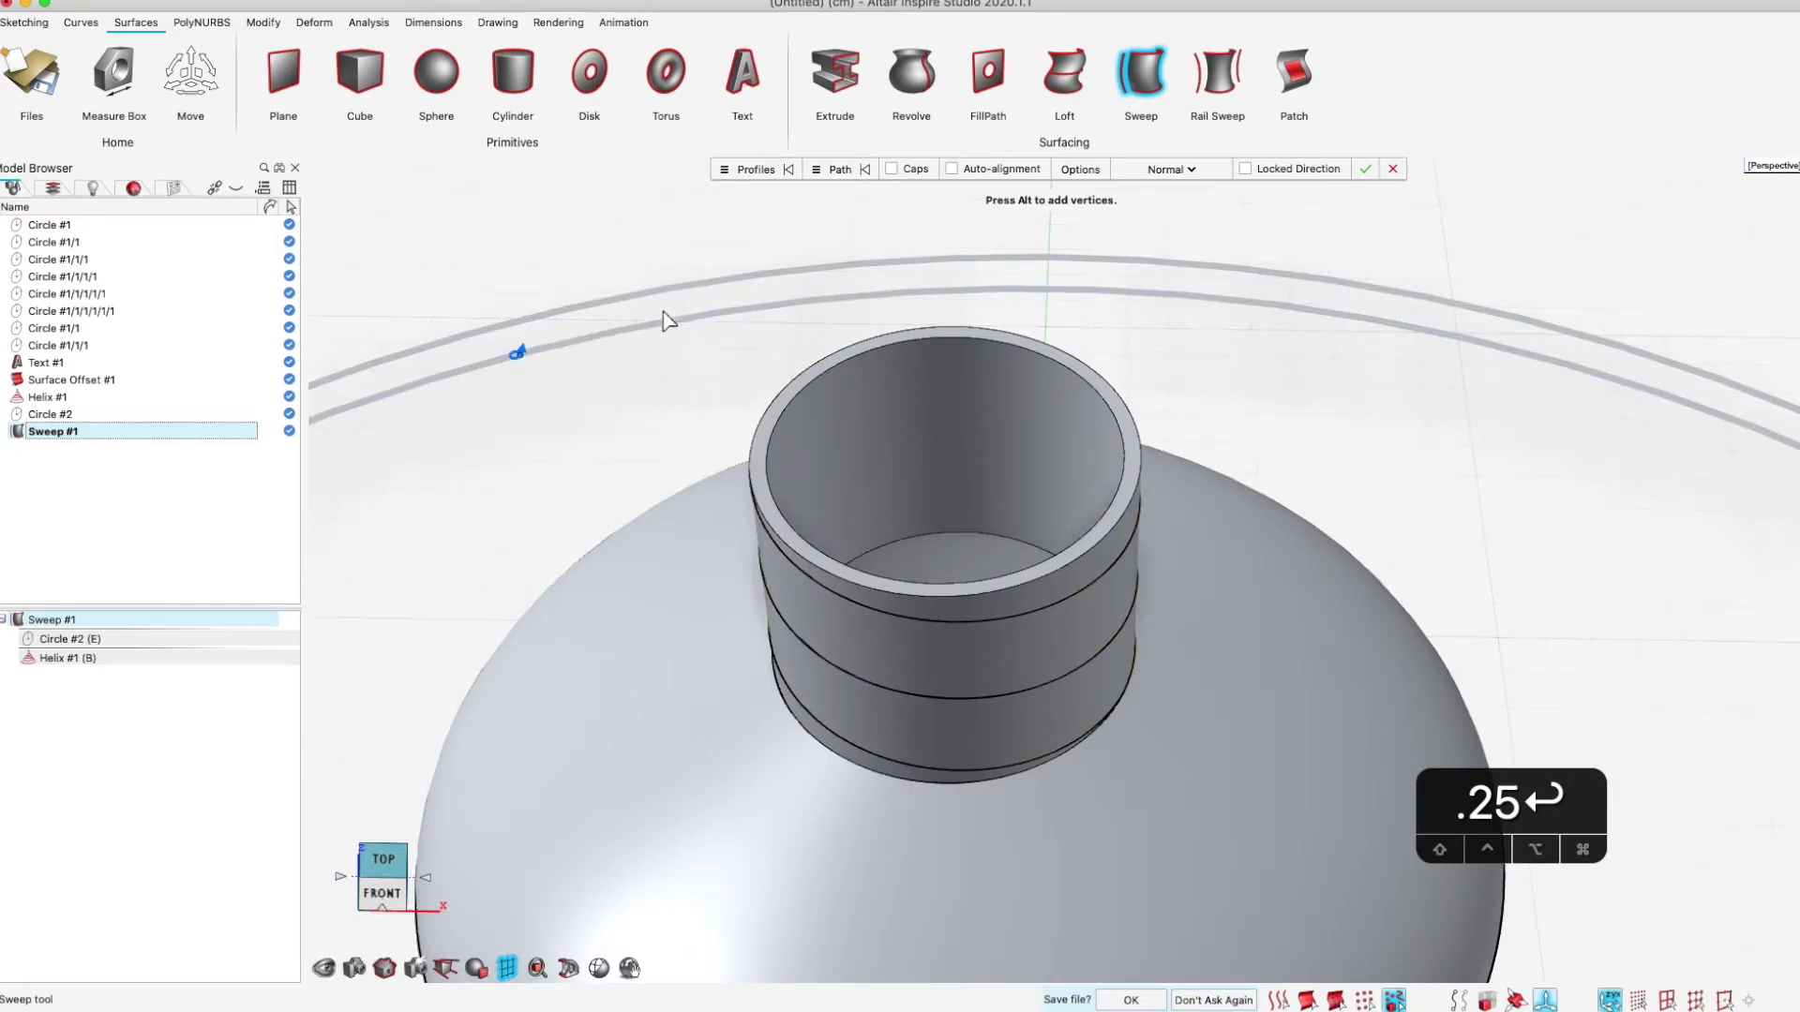
Enable auto-alignment and end caps for the sweep, and accept it as the thread around the bottle's neck
scroll(666, 318, down, 10)
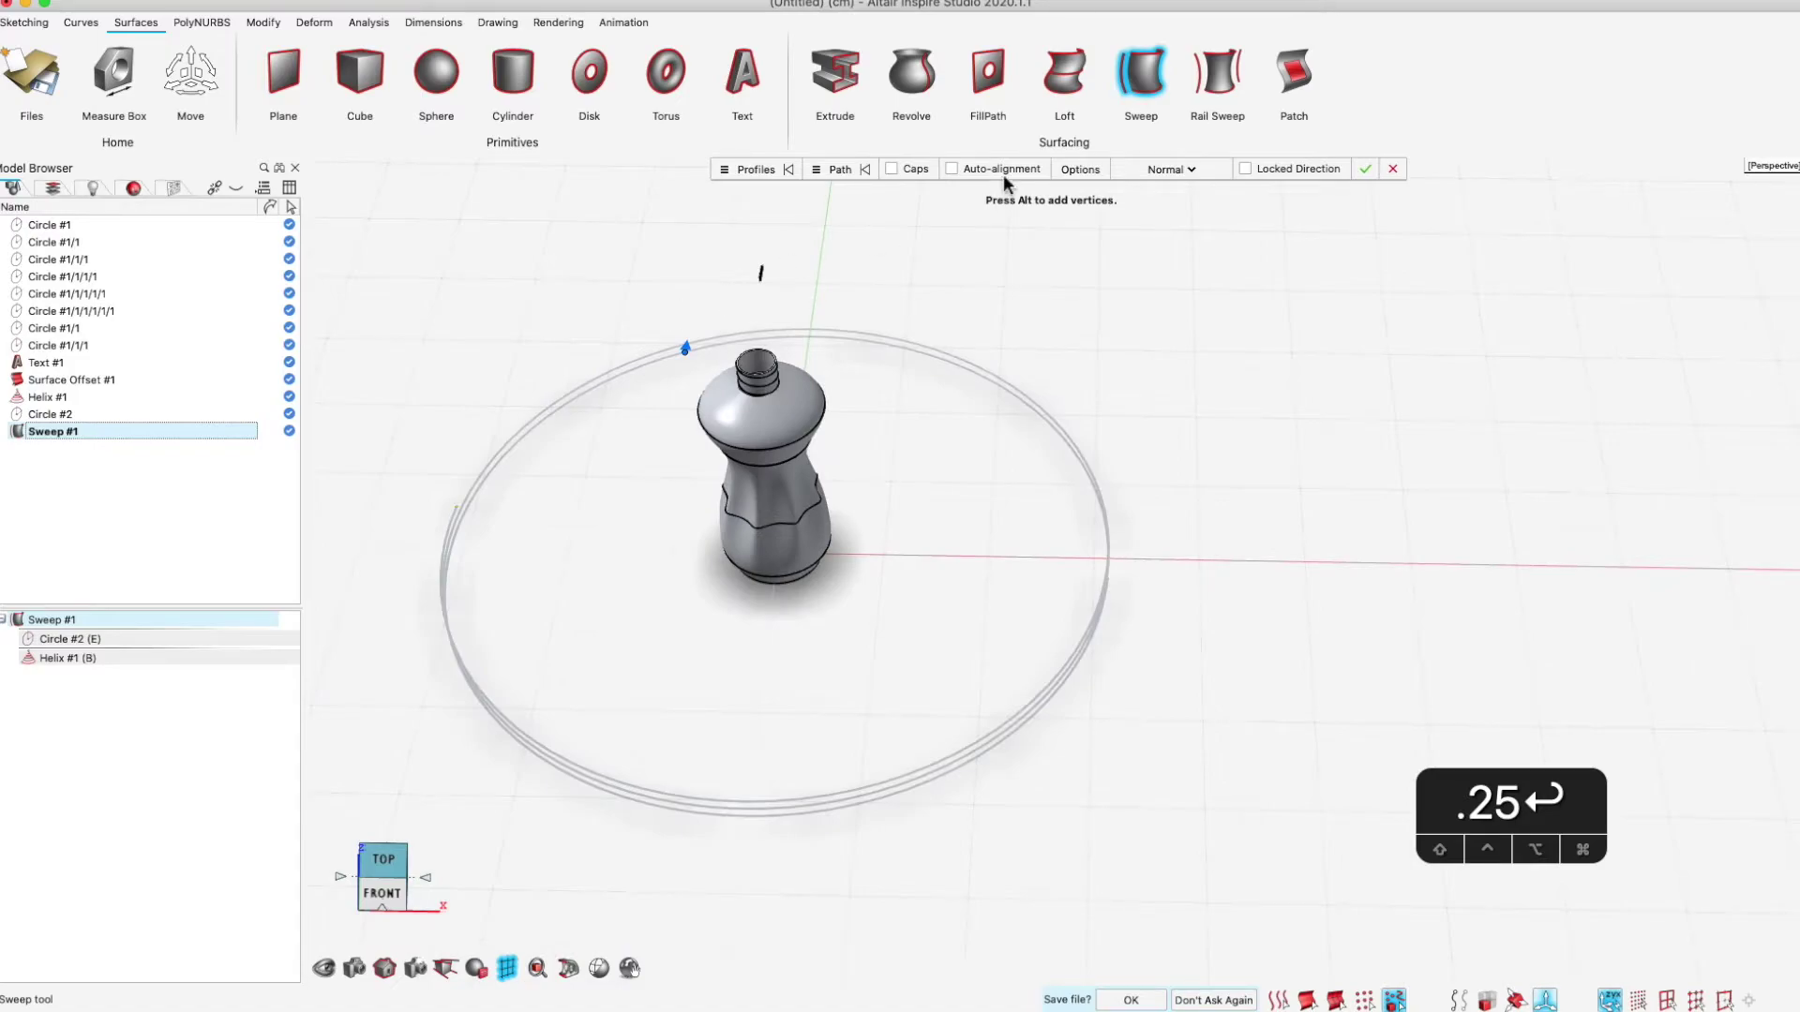
click(951, 169)
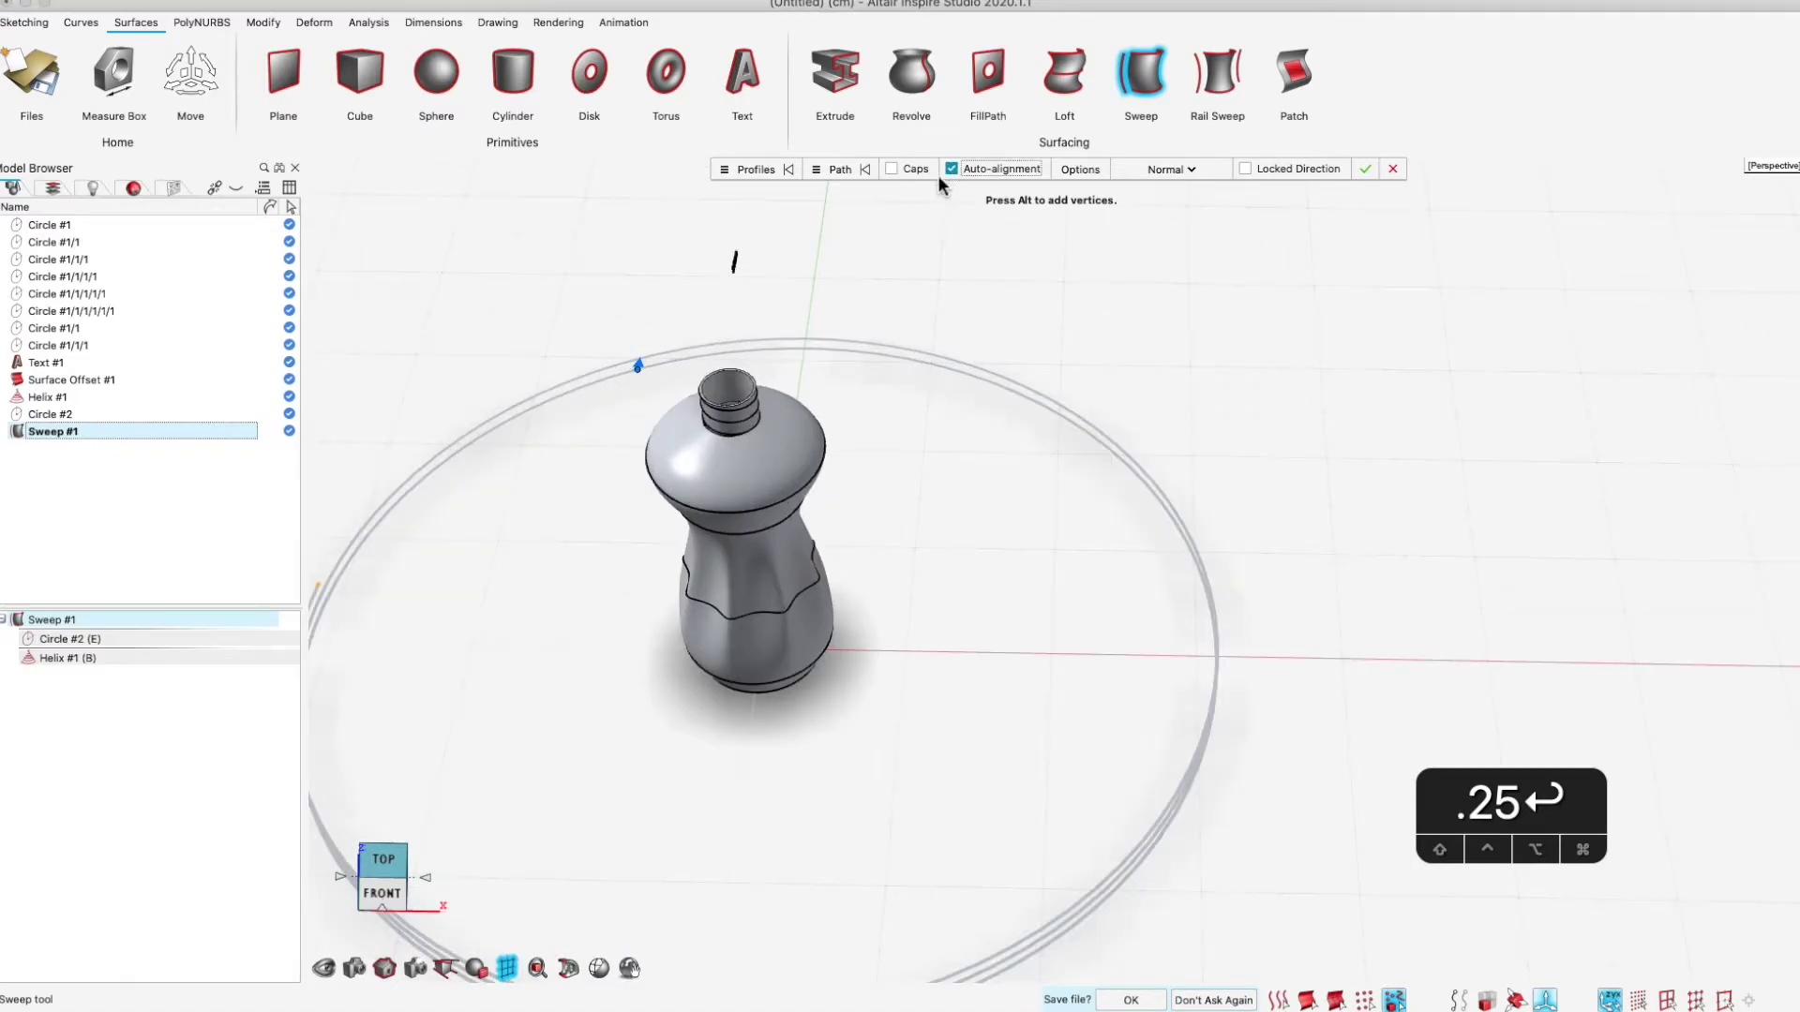
scroll(724, 406, up, 3)
scroll(724, 406, up, 10)
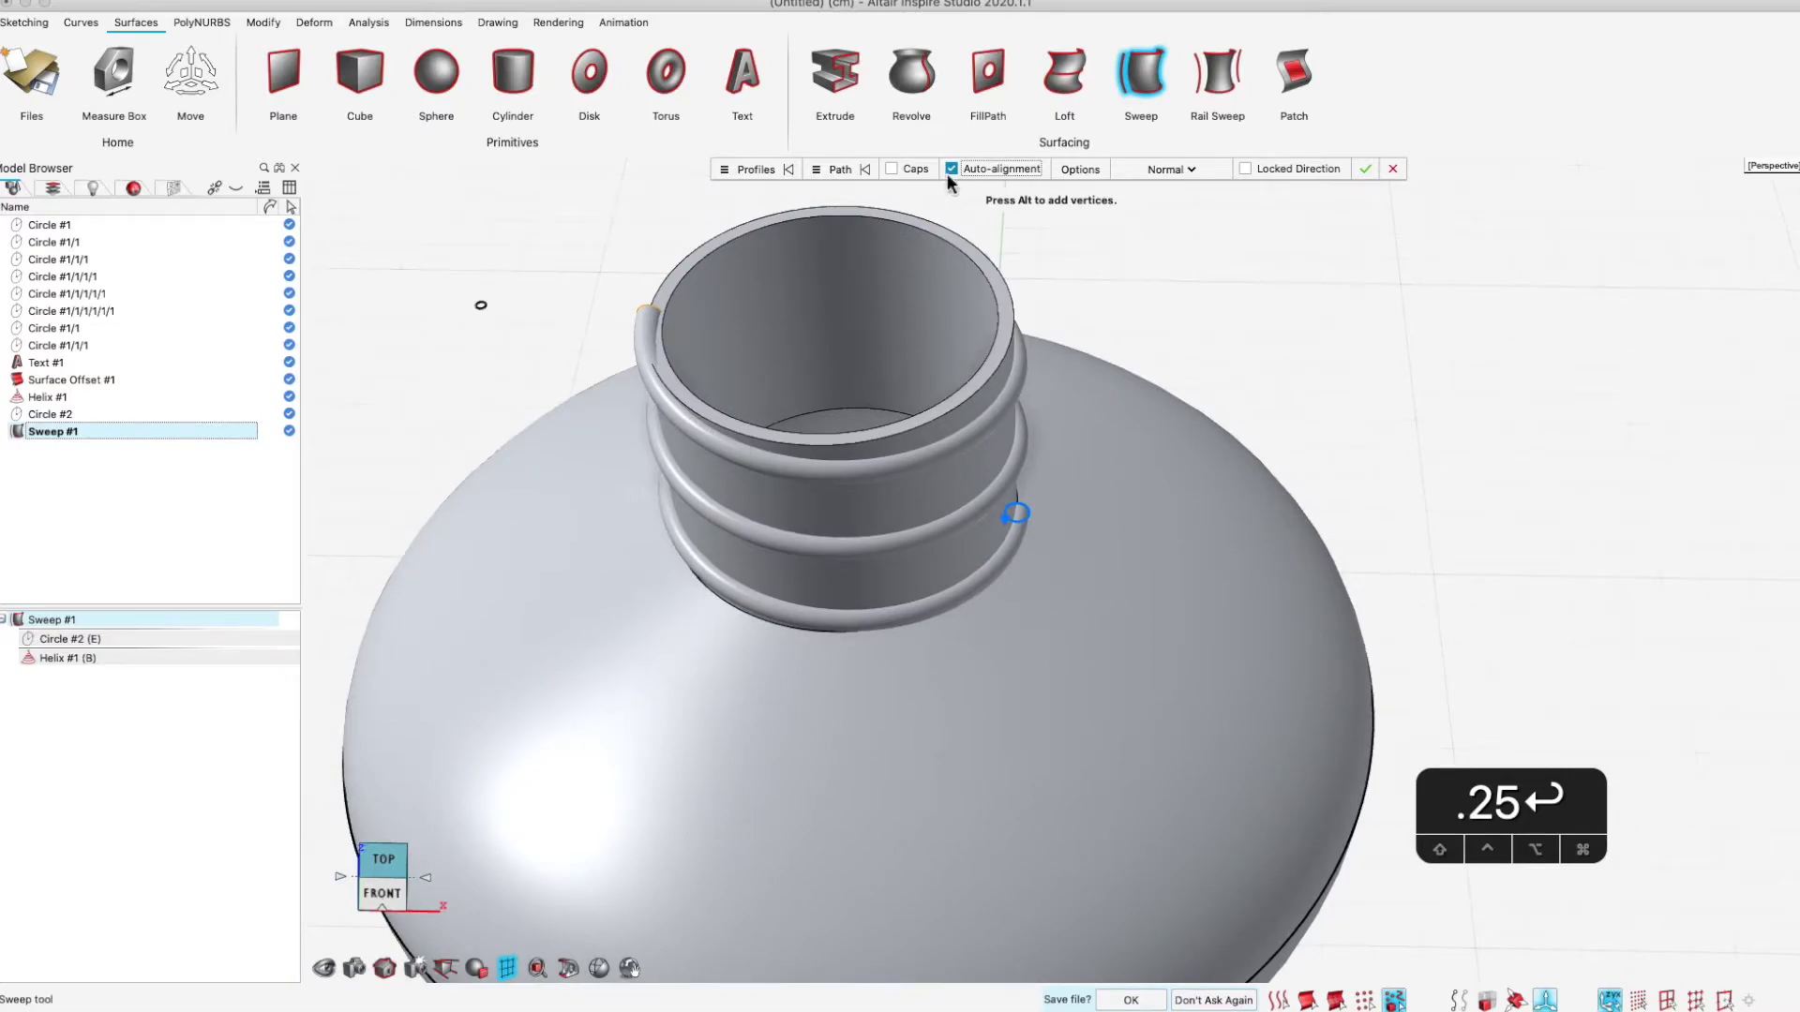
click(891, 169)
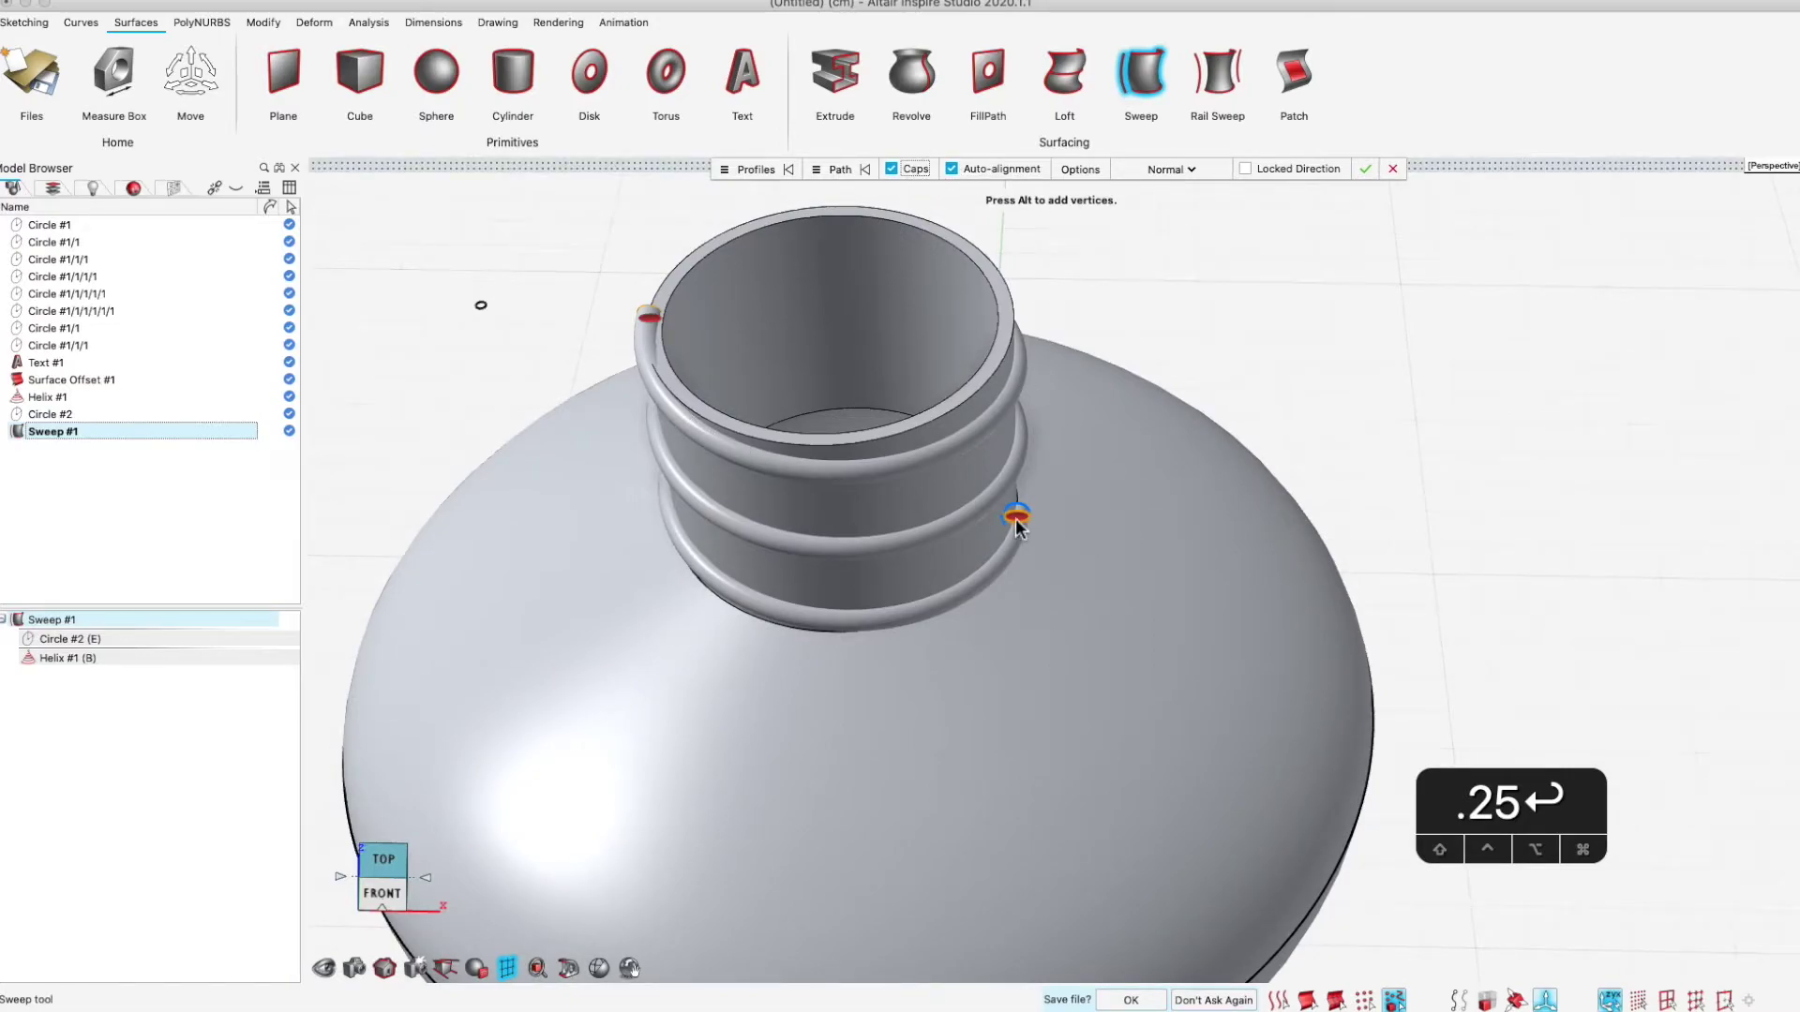
shift+middle_drag(821, 339, 810, 282)
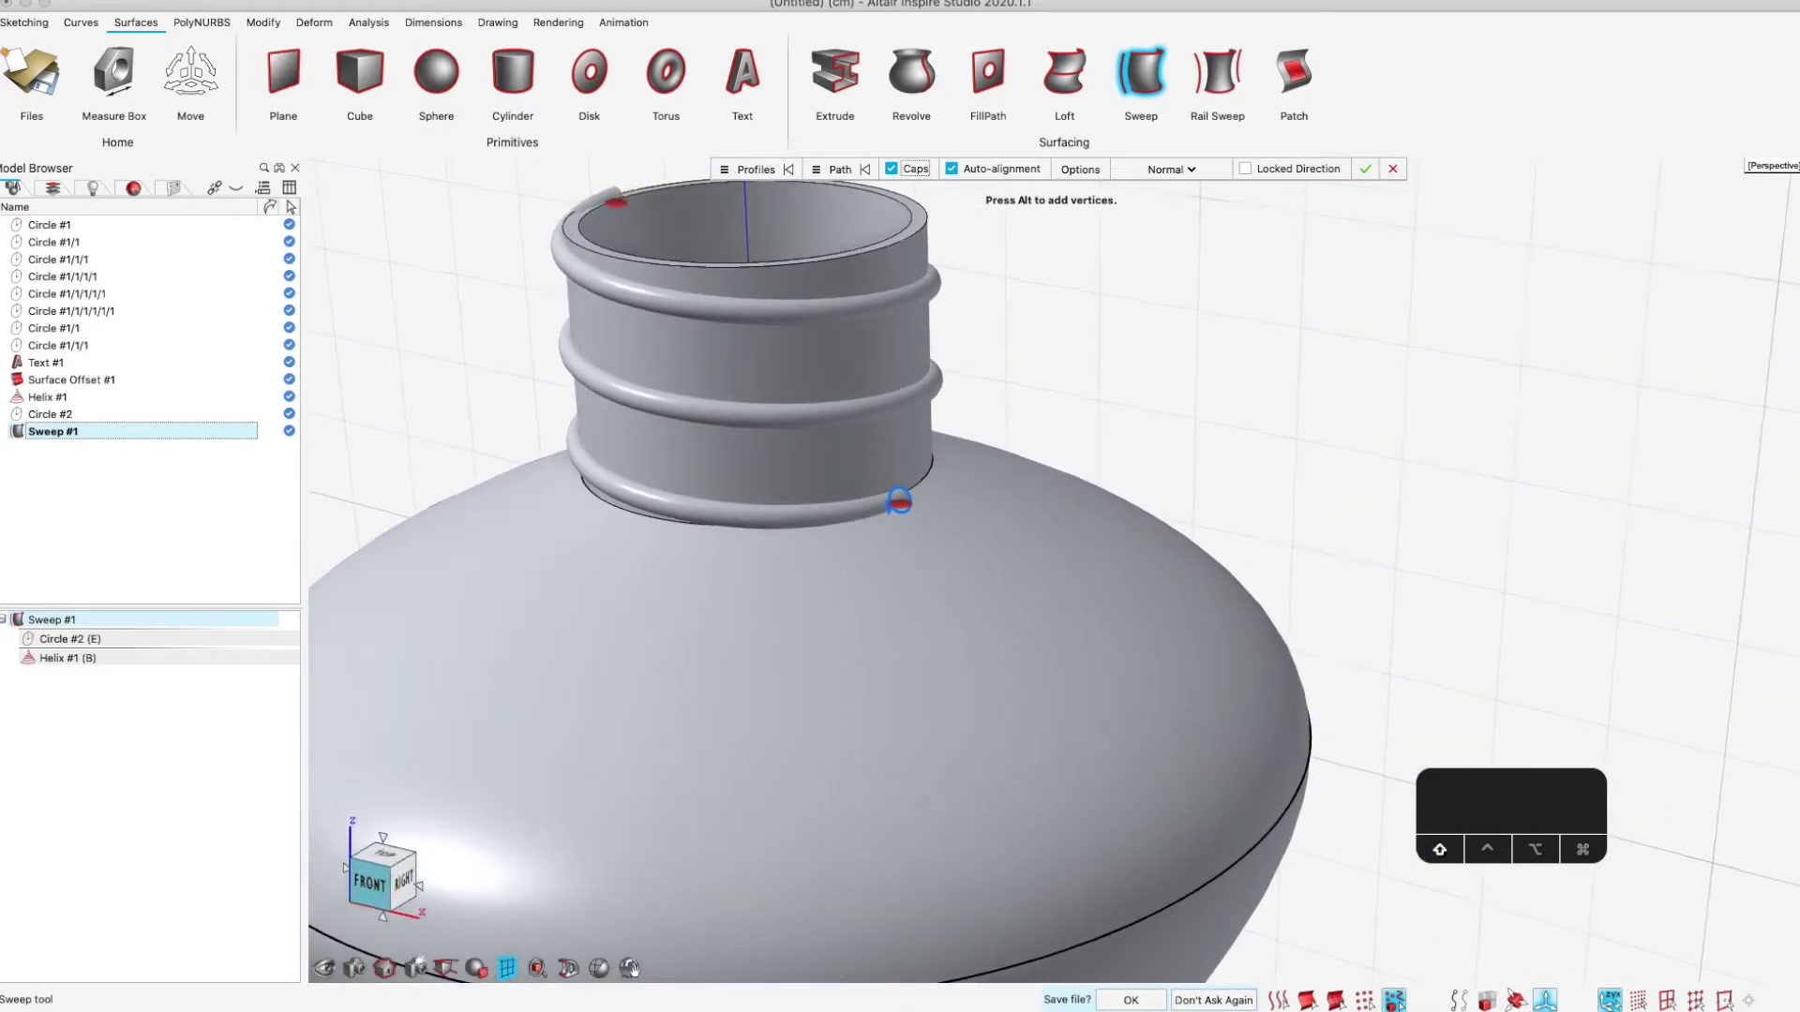
click(1365, 171)
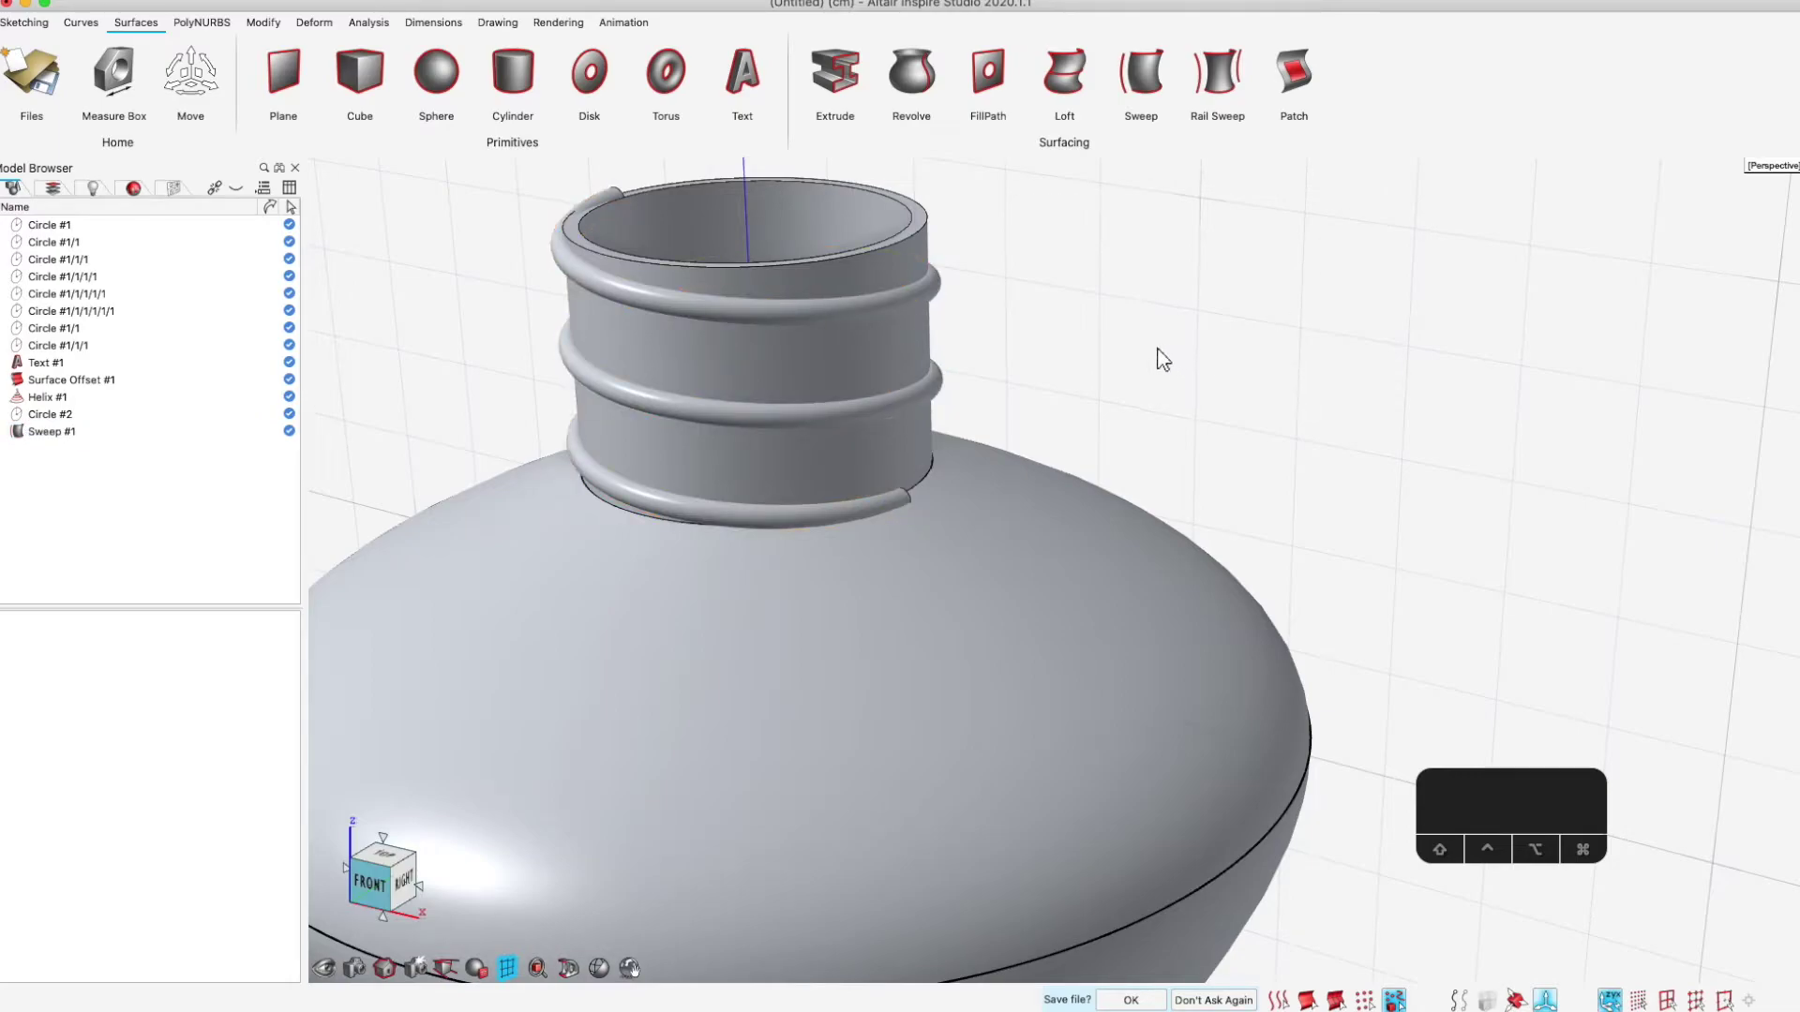
middle_drag(1083, 345, 1308, 437)
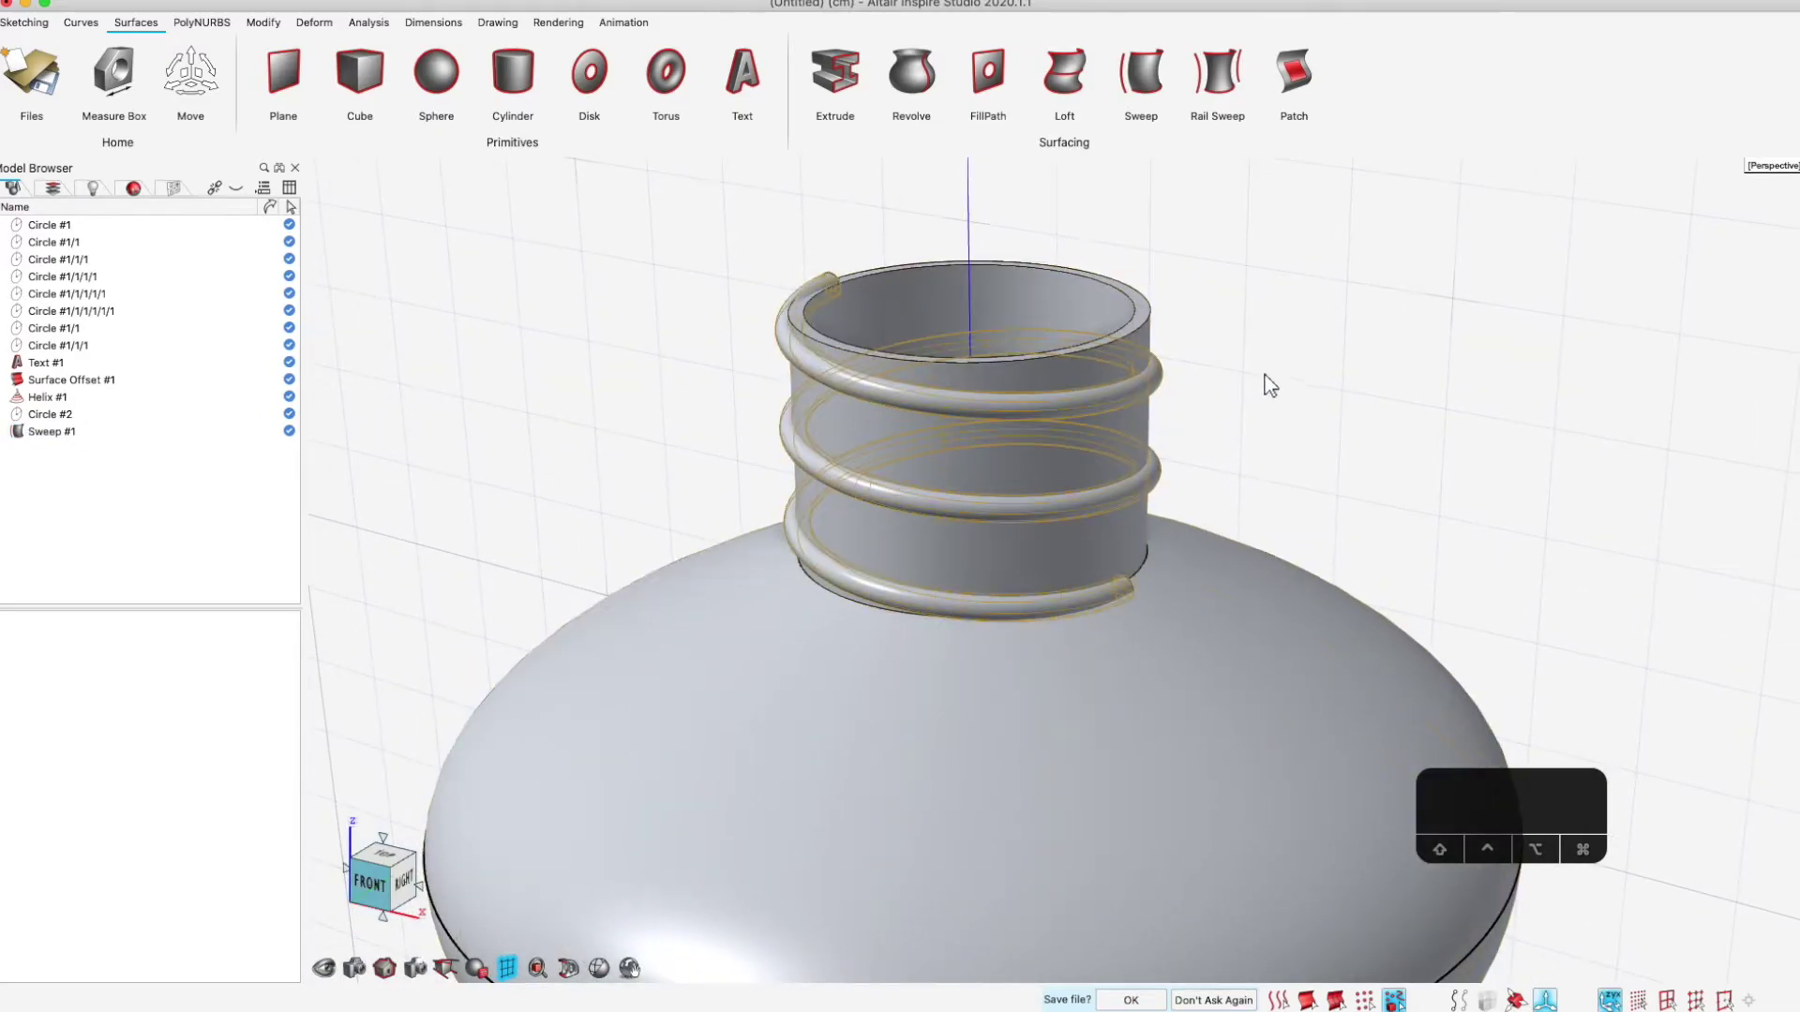
click(1162, 386)
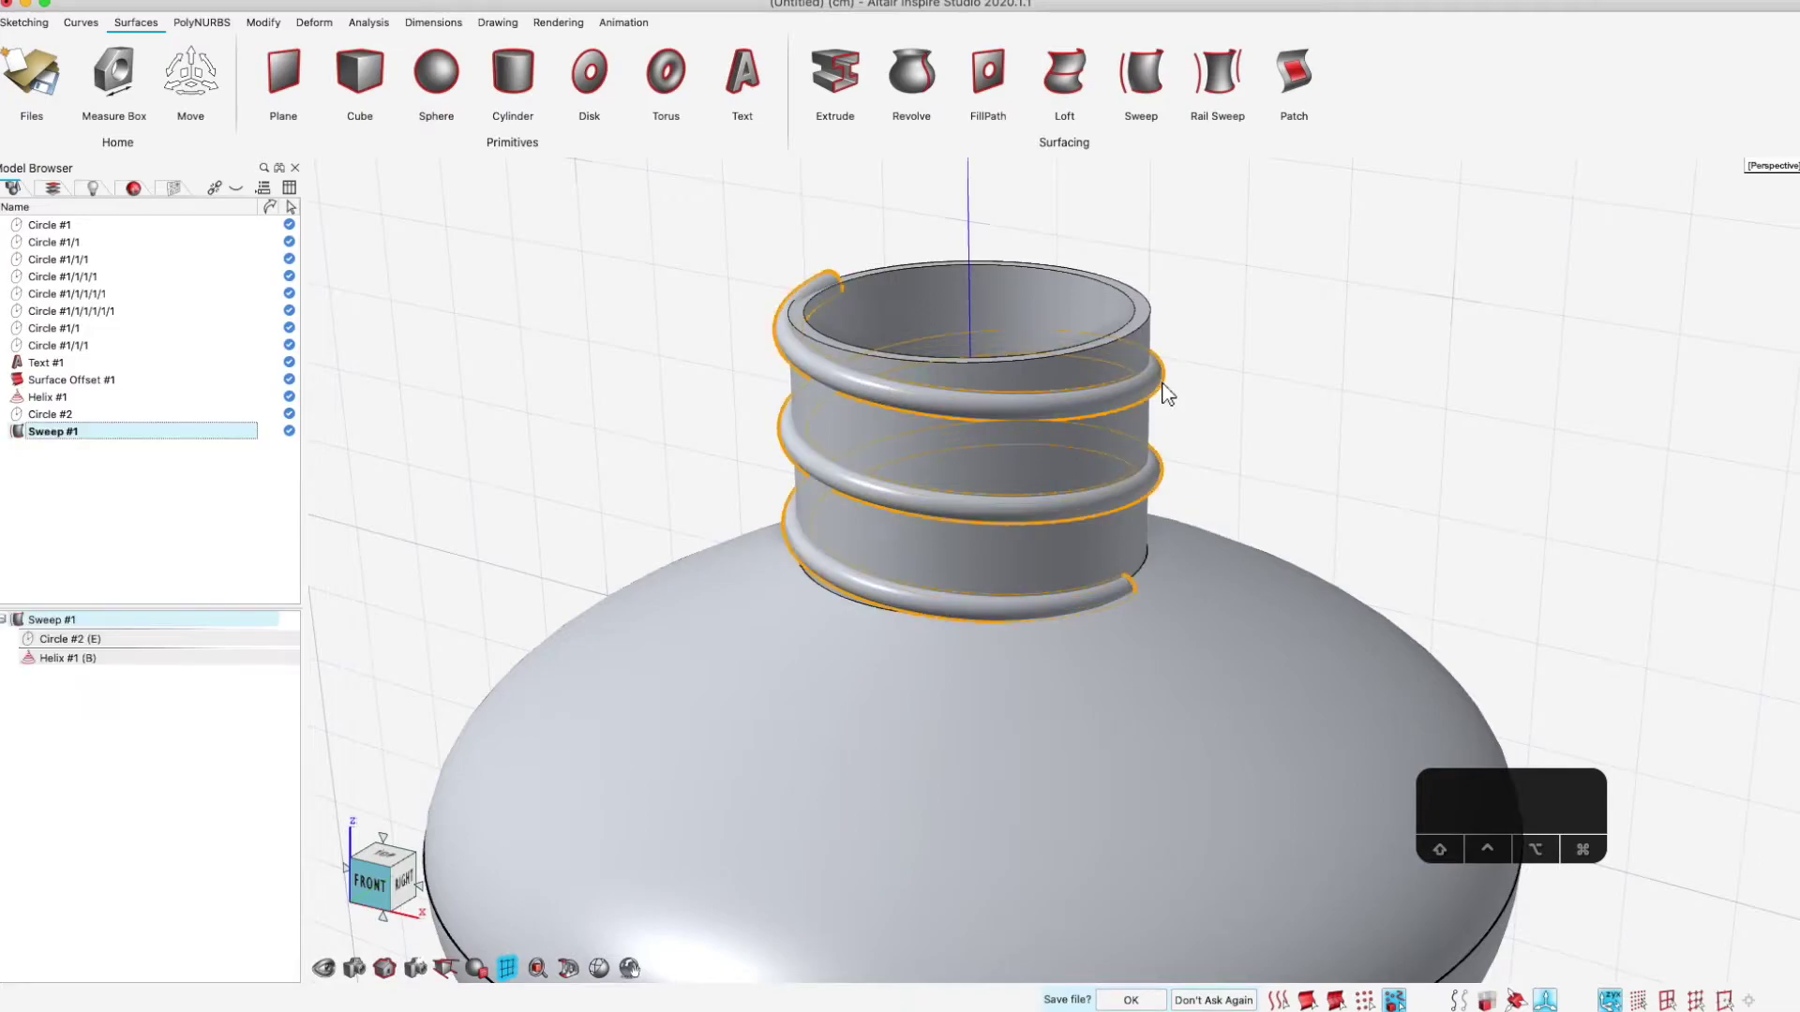
click(610, 468)
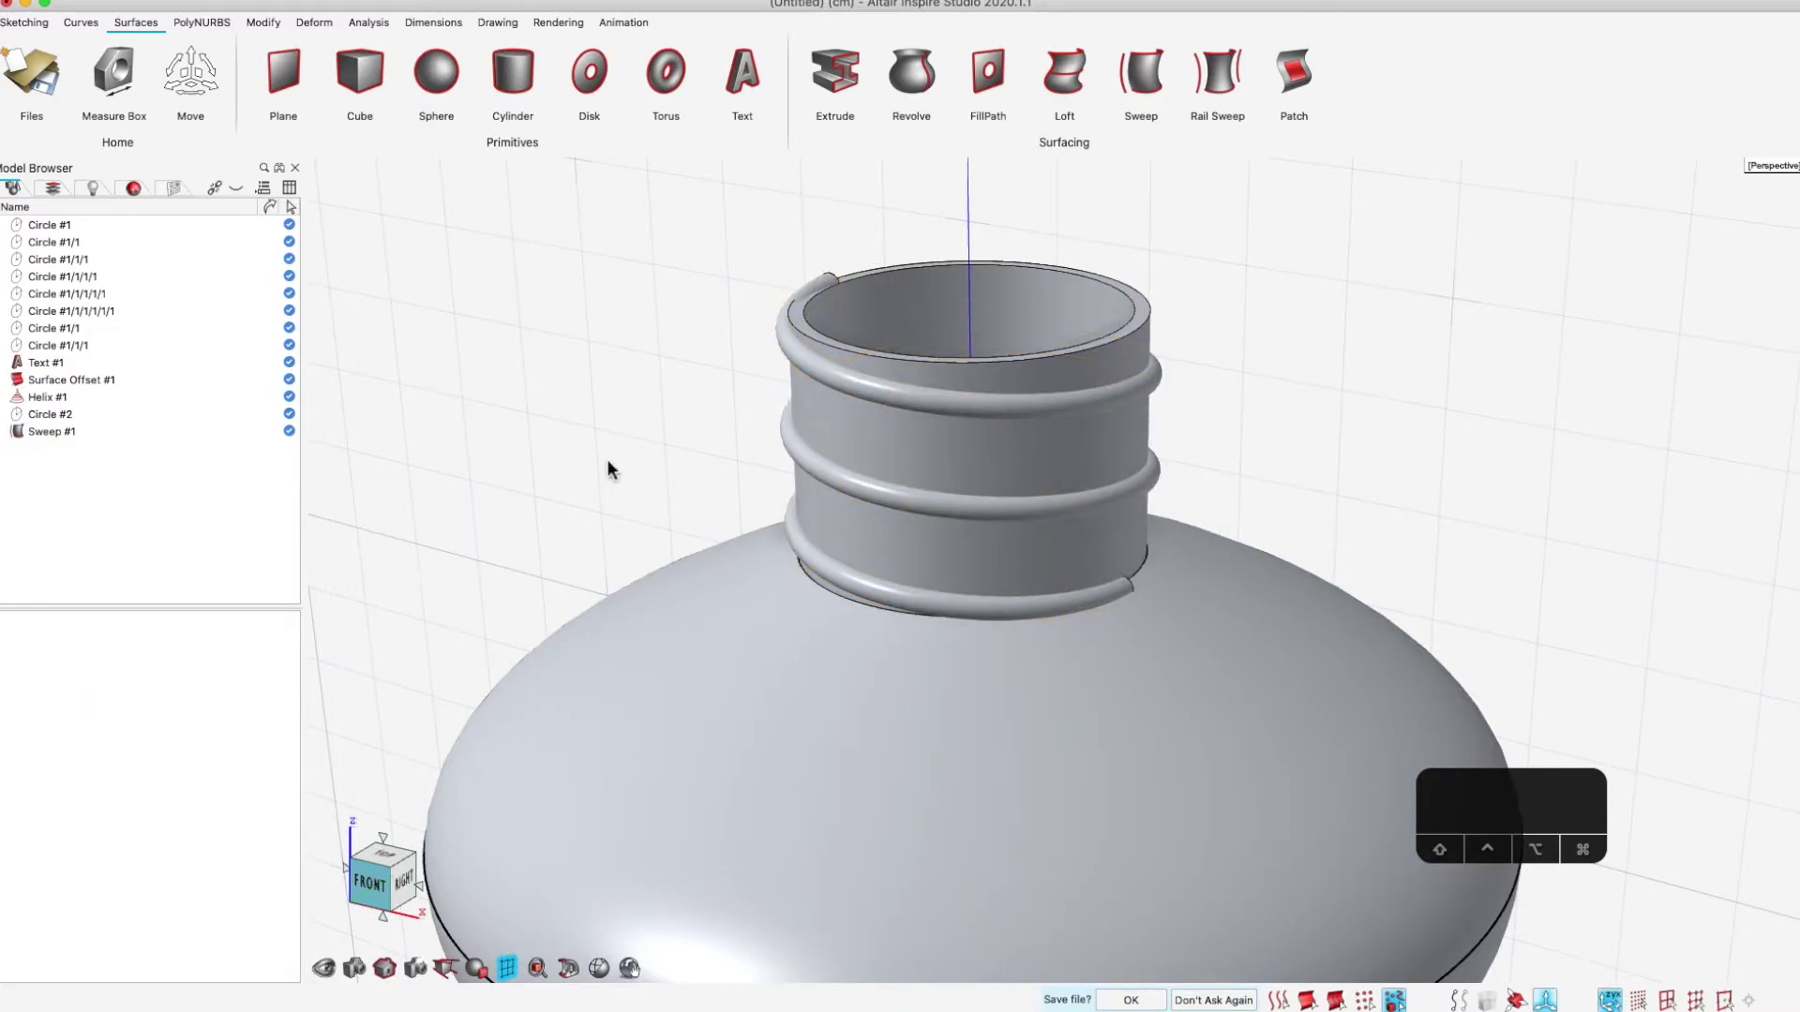
Save the model to the Desktop as bottle_new in Inspire Studio format
key(Return)
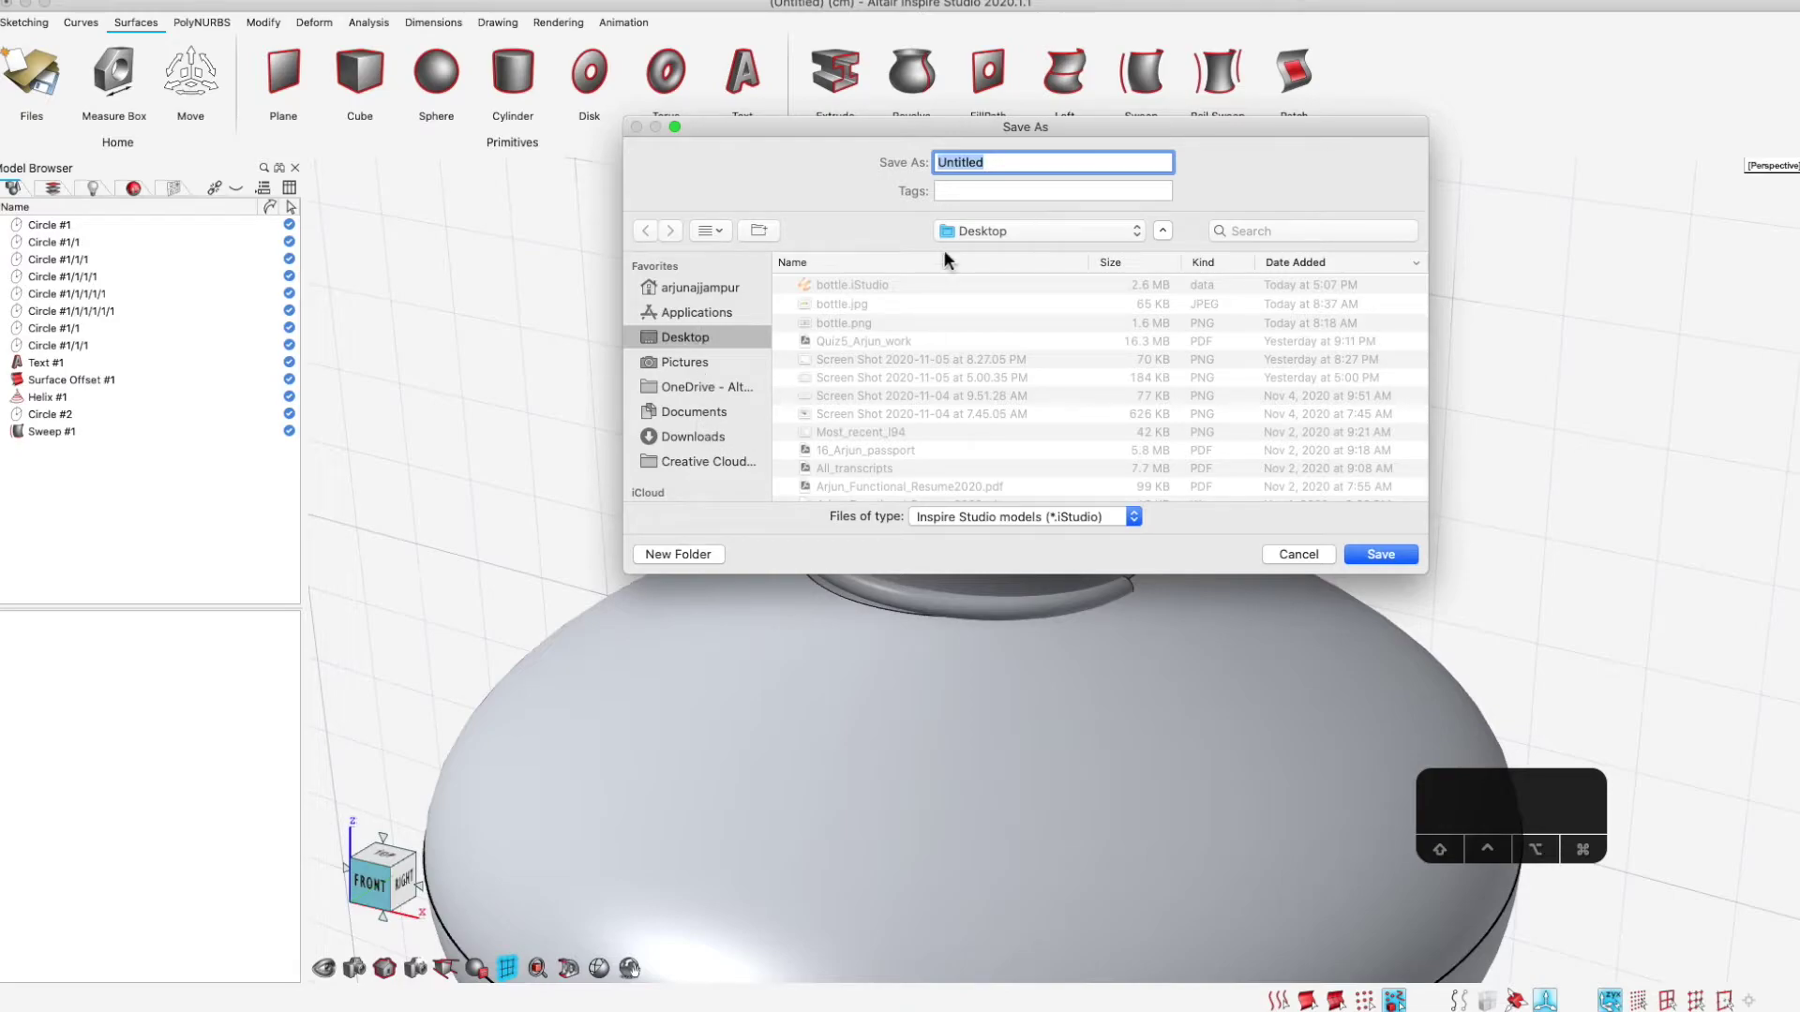
text(bottle_new)
key(Return)
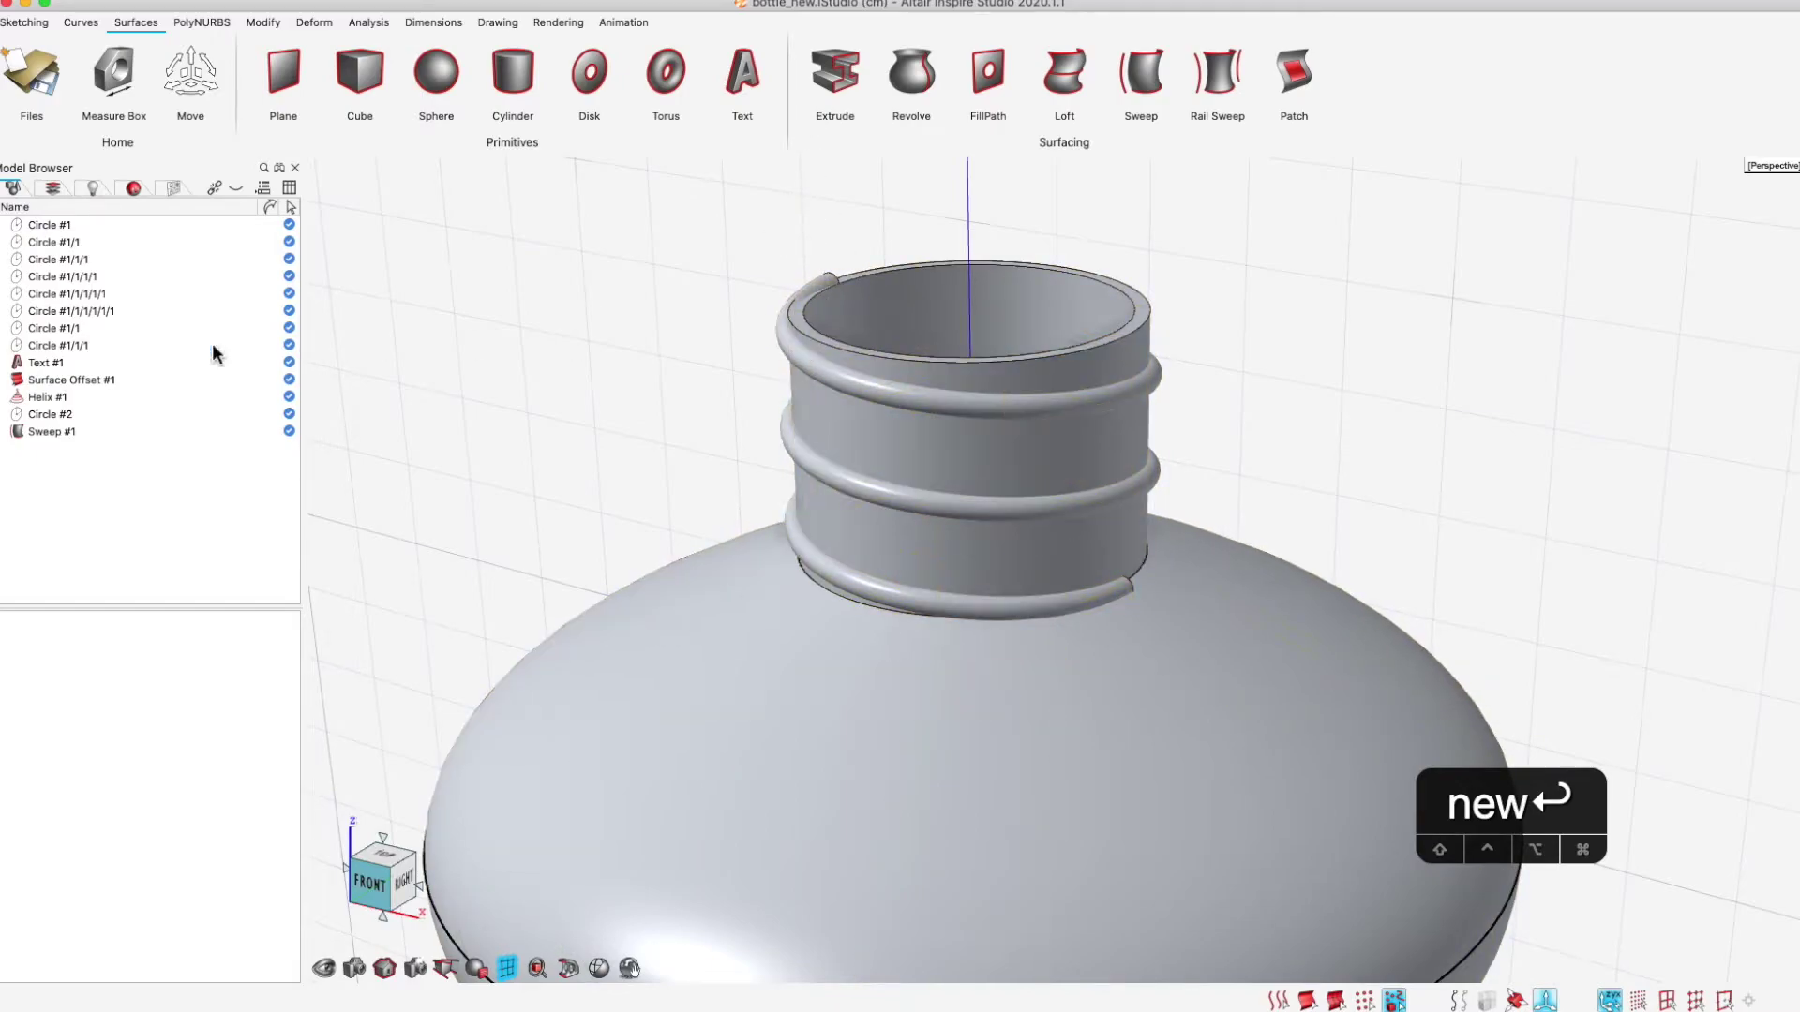
Reopen the thread sweep's helix for editing and shorten its total height to about 2.33 cm
click(949, 398)
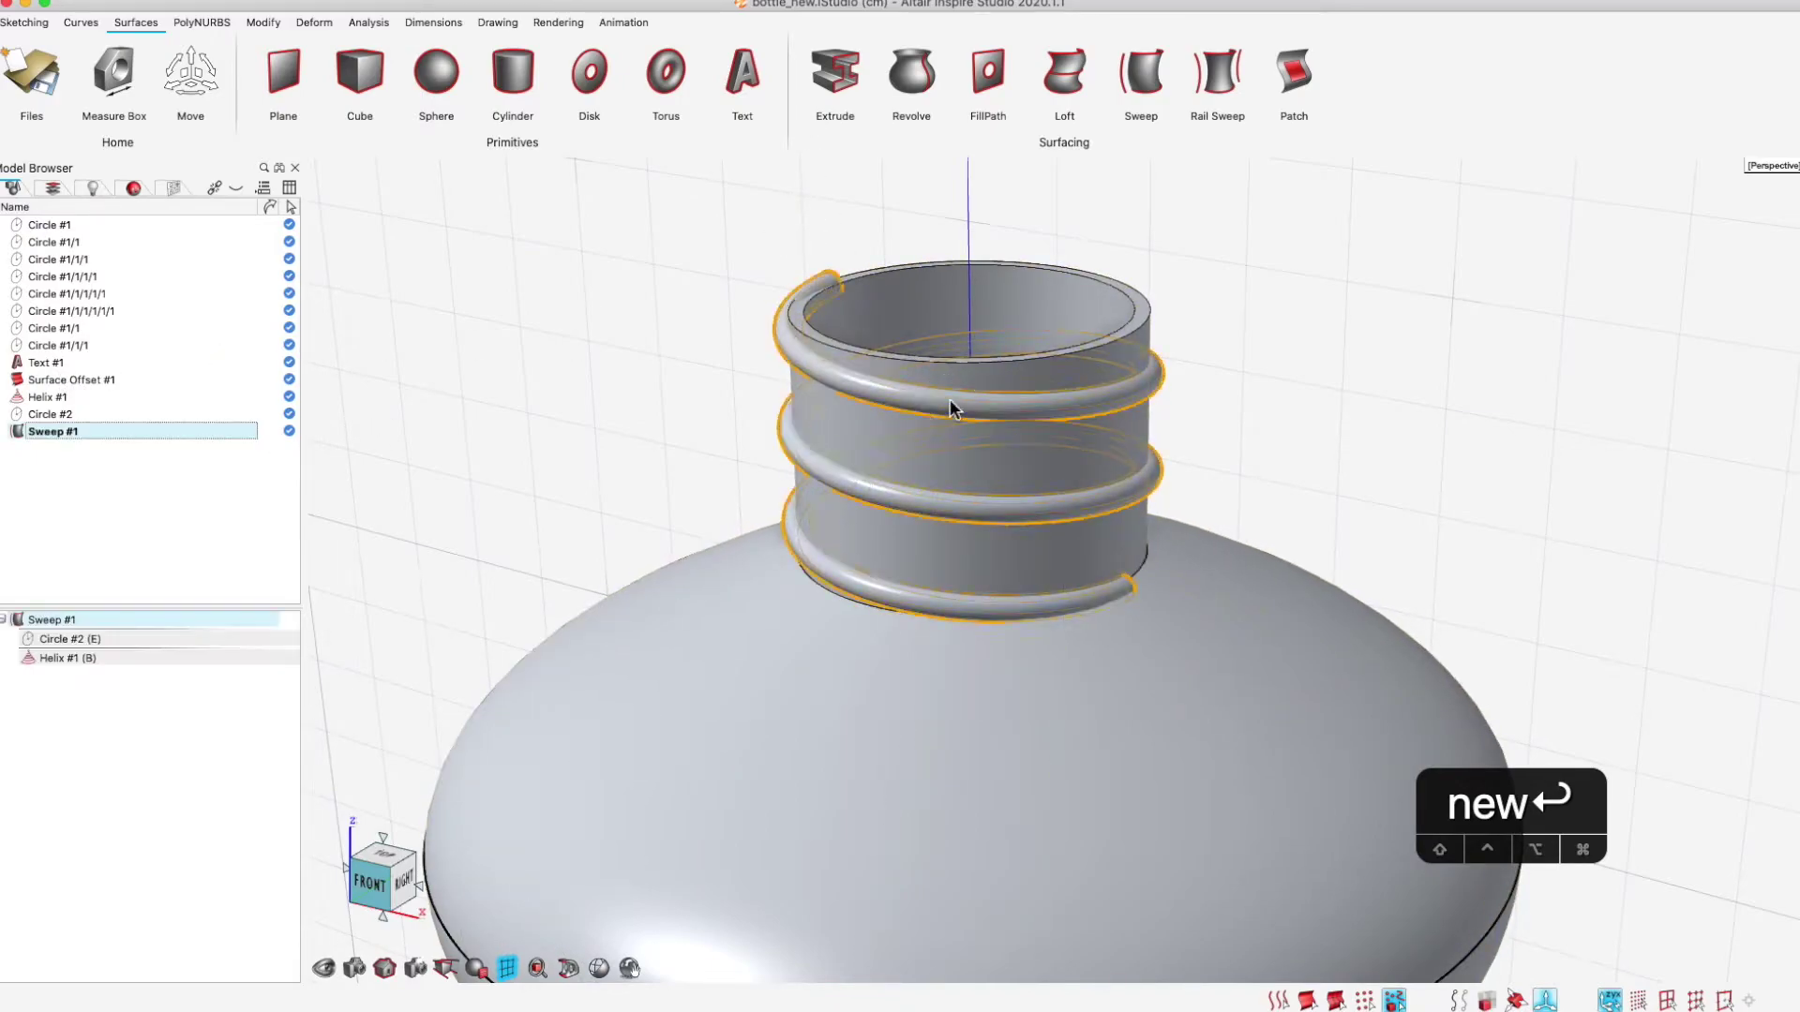
click(91, 660)
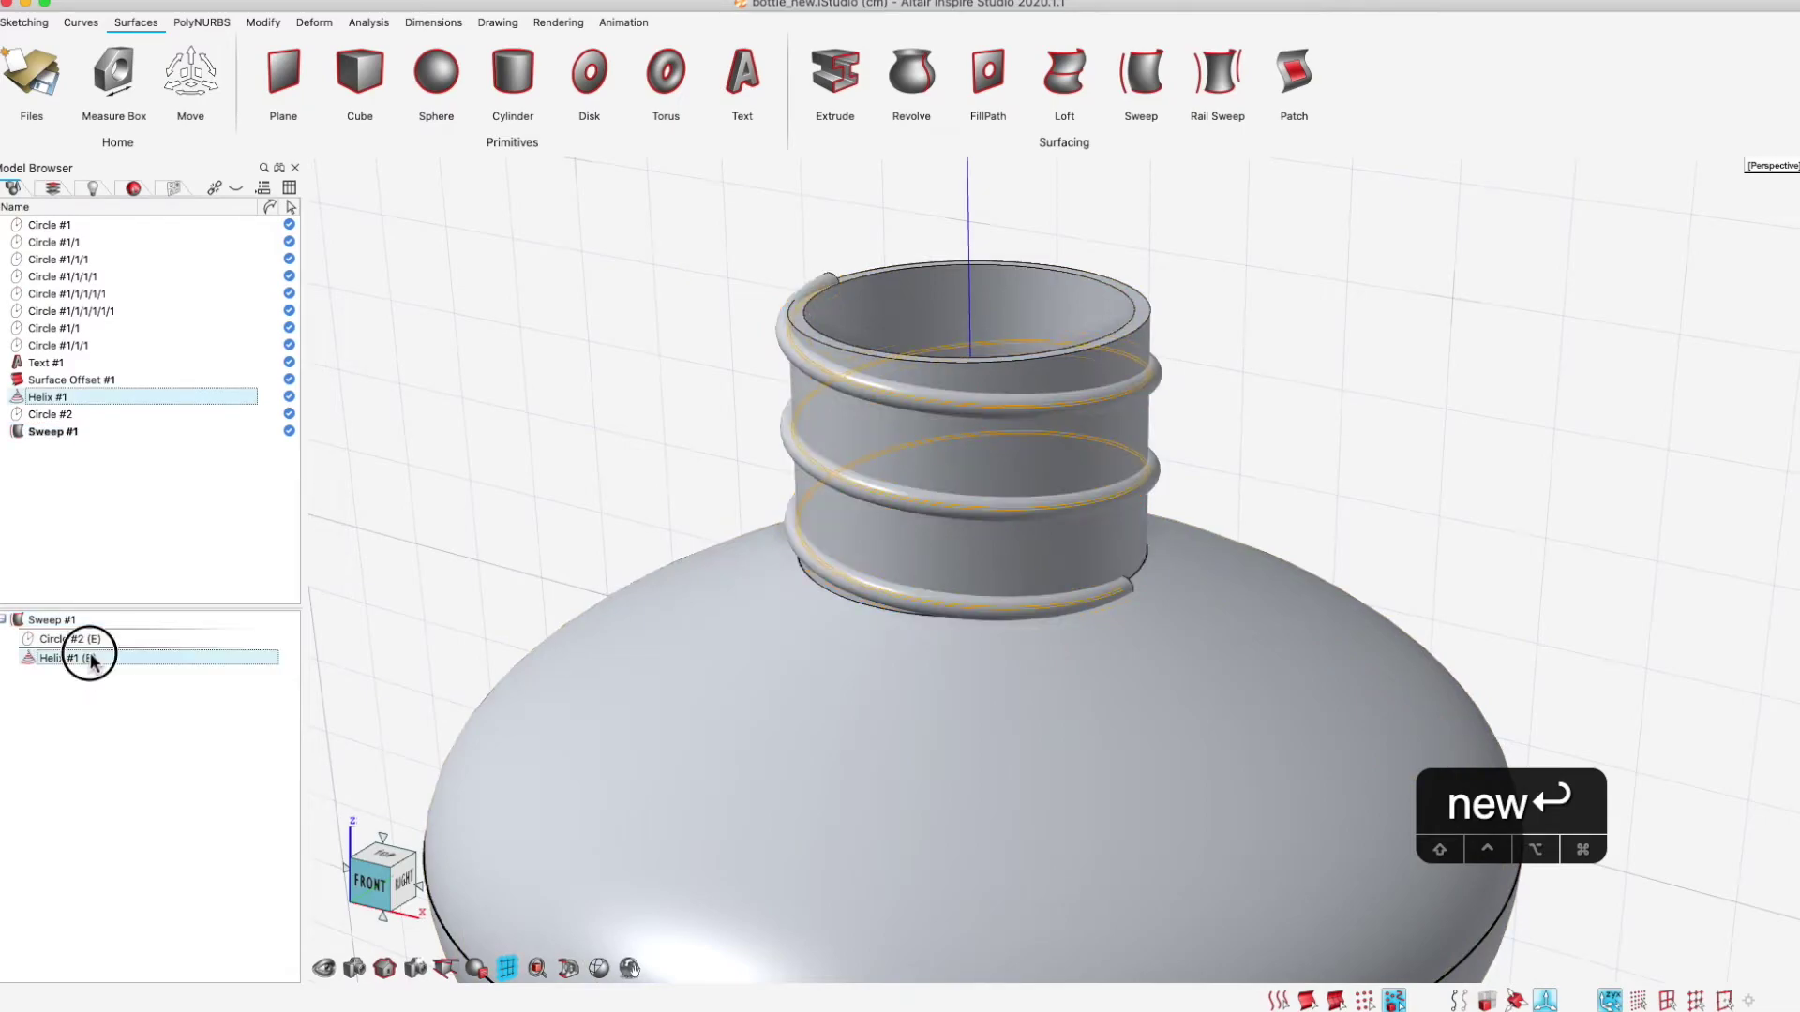
double_click(99, 657)
drag(972, 299, 971, 318)
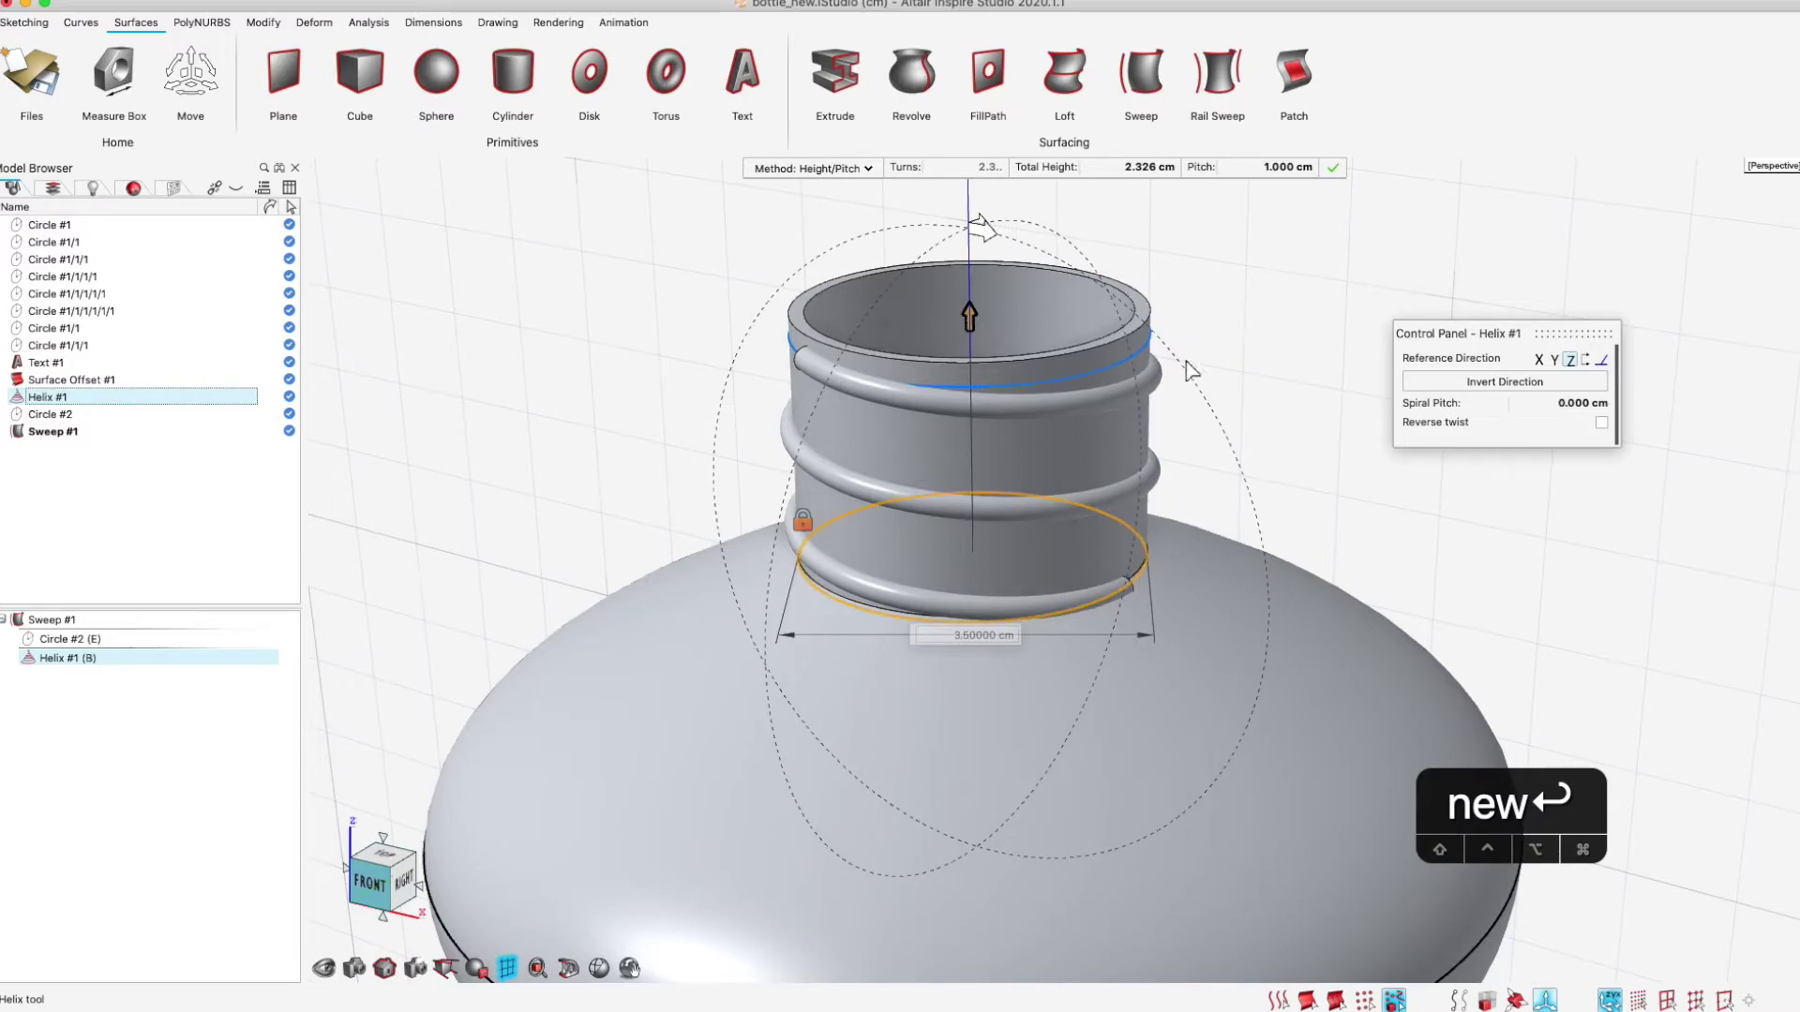
click(1331, 170)
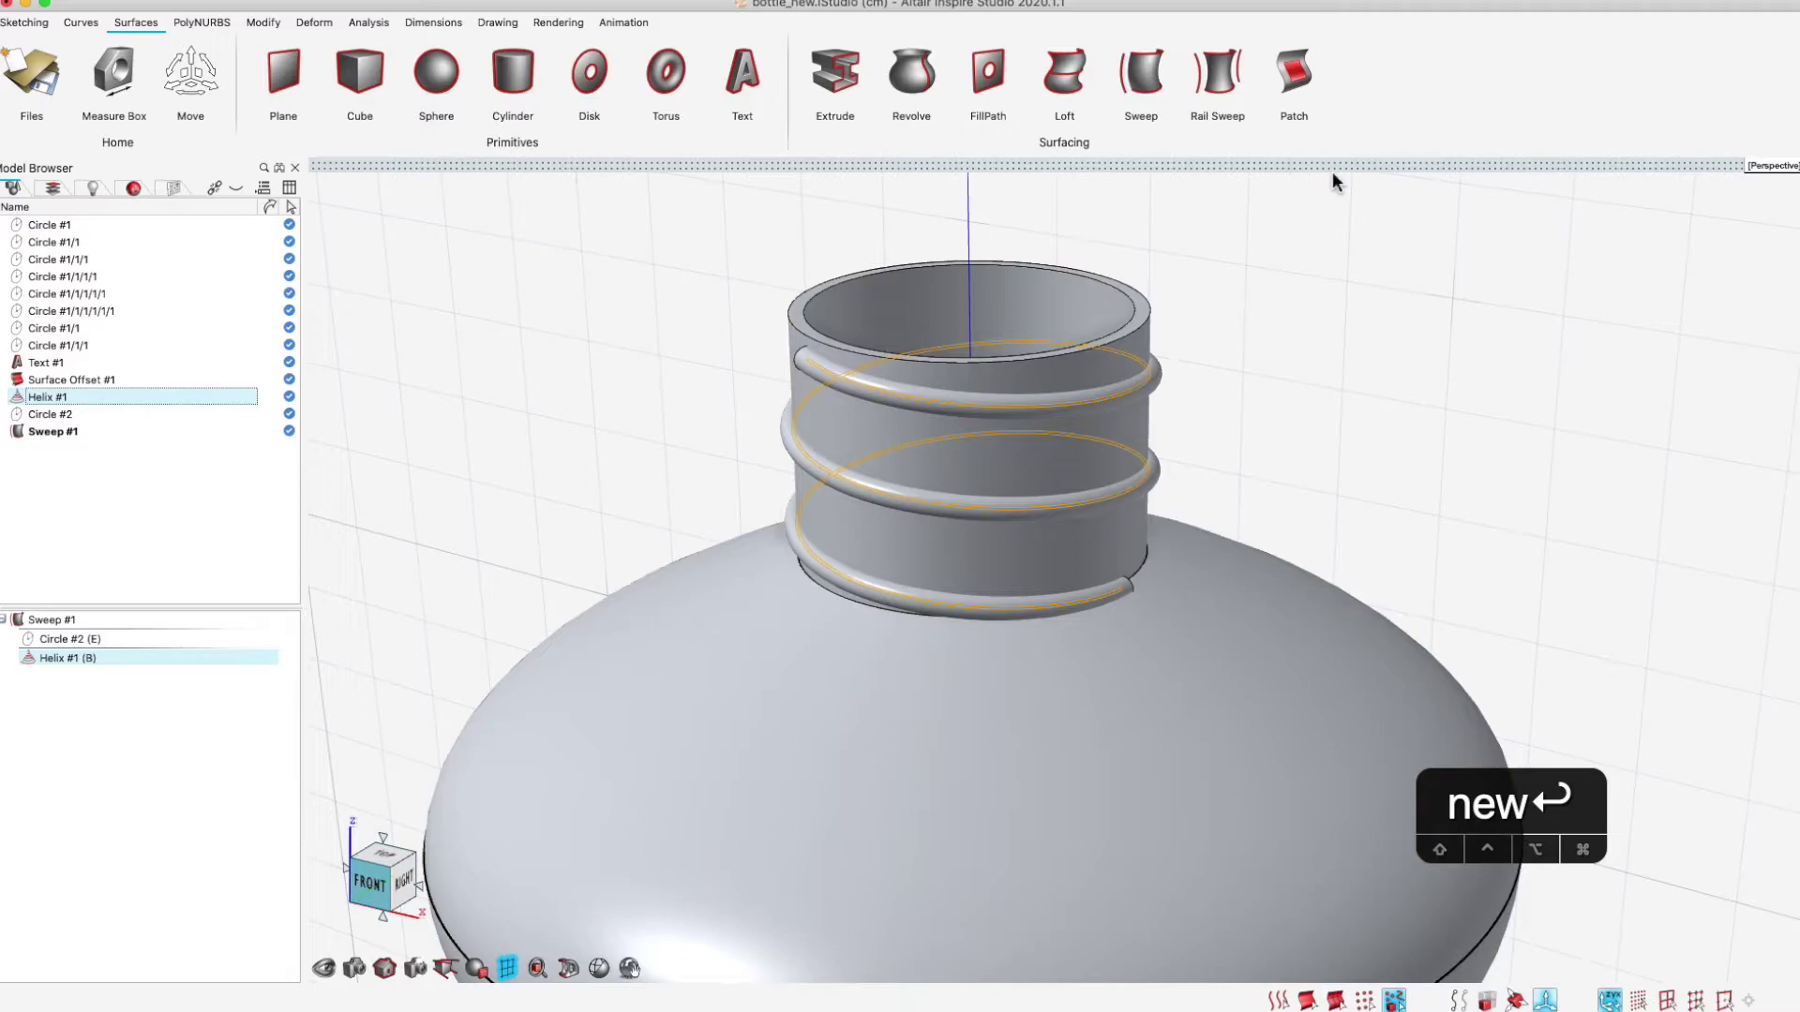
Move the helix up 0.2 cm along Z, trying 0.1 cm first, to lift the thread off the neck's base
key(w)
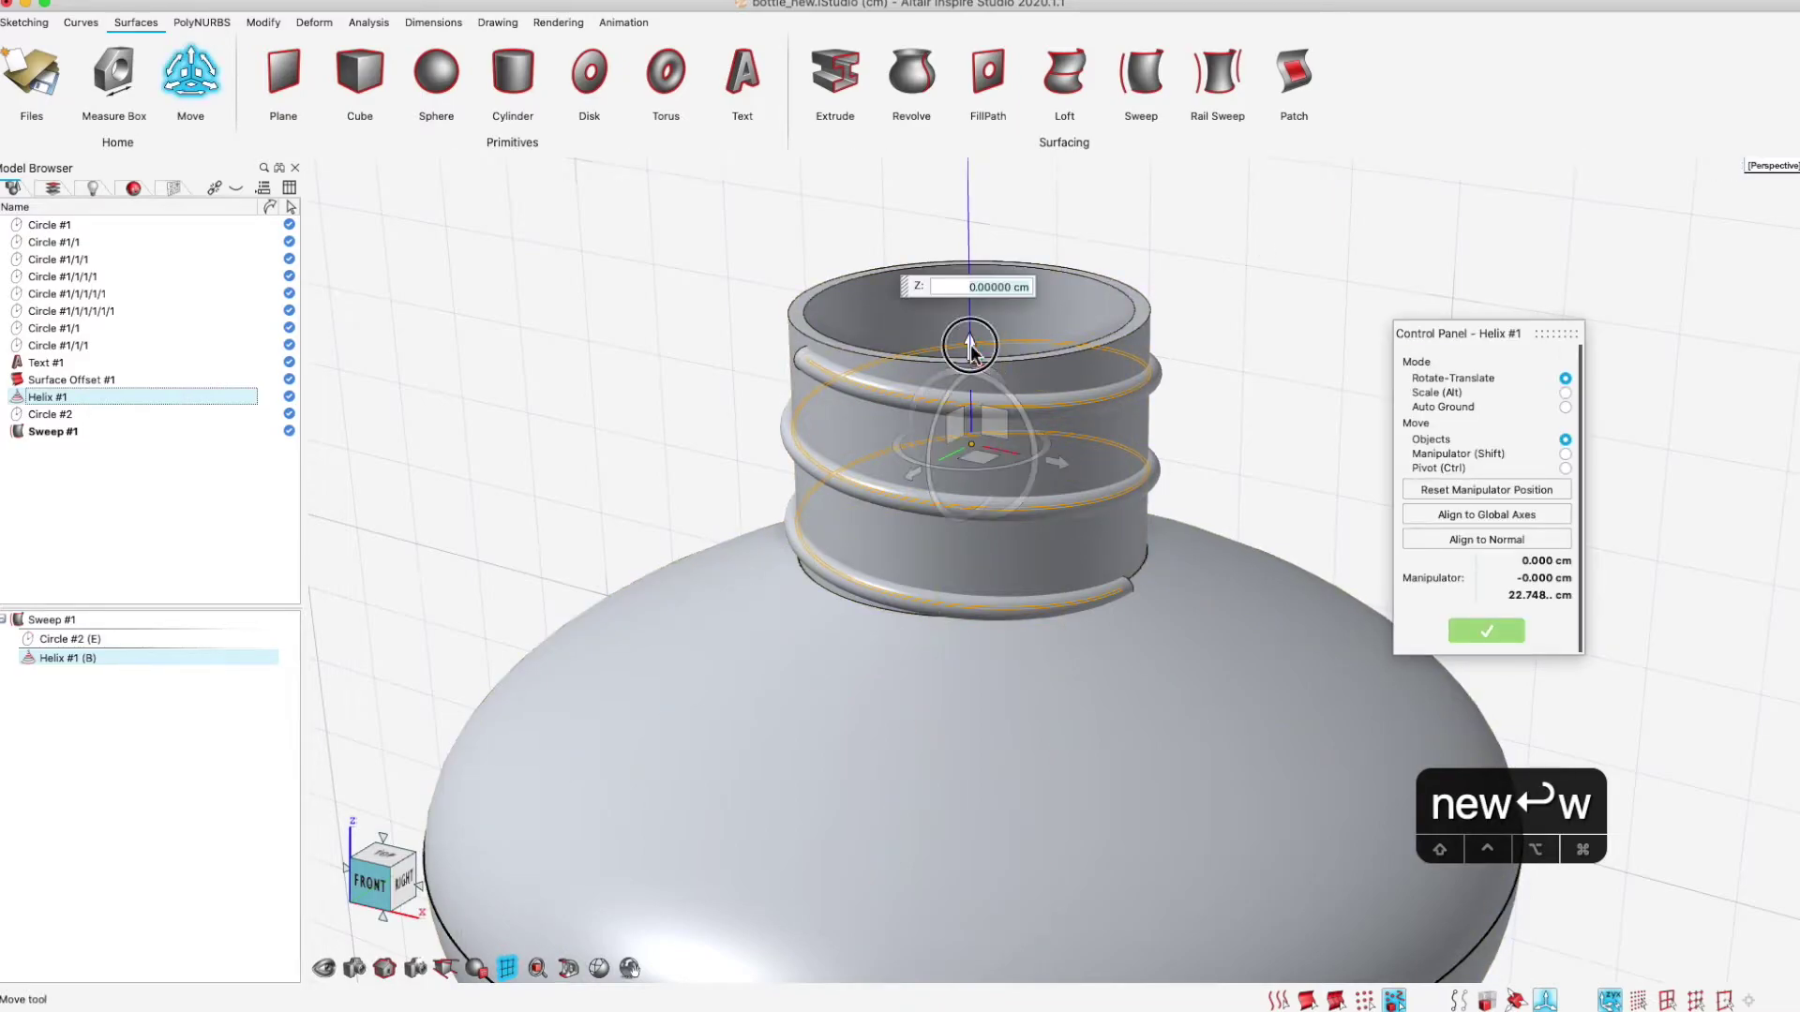
text(1)
key(Return)
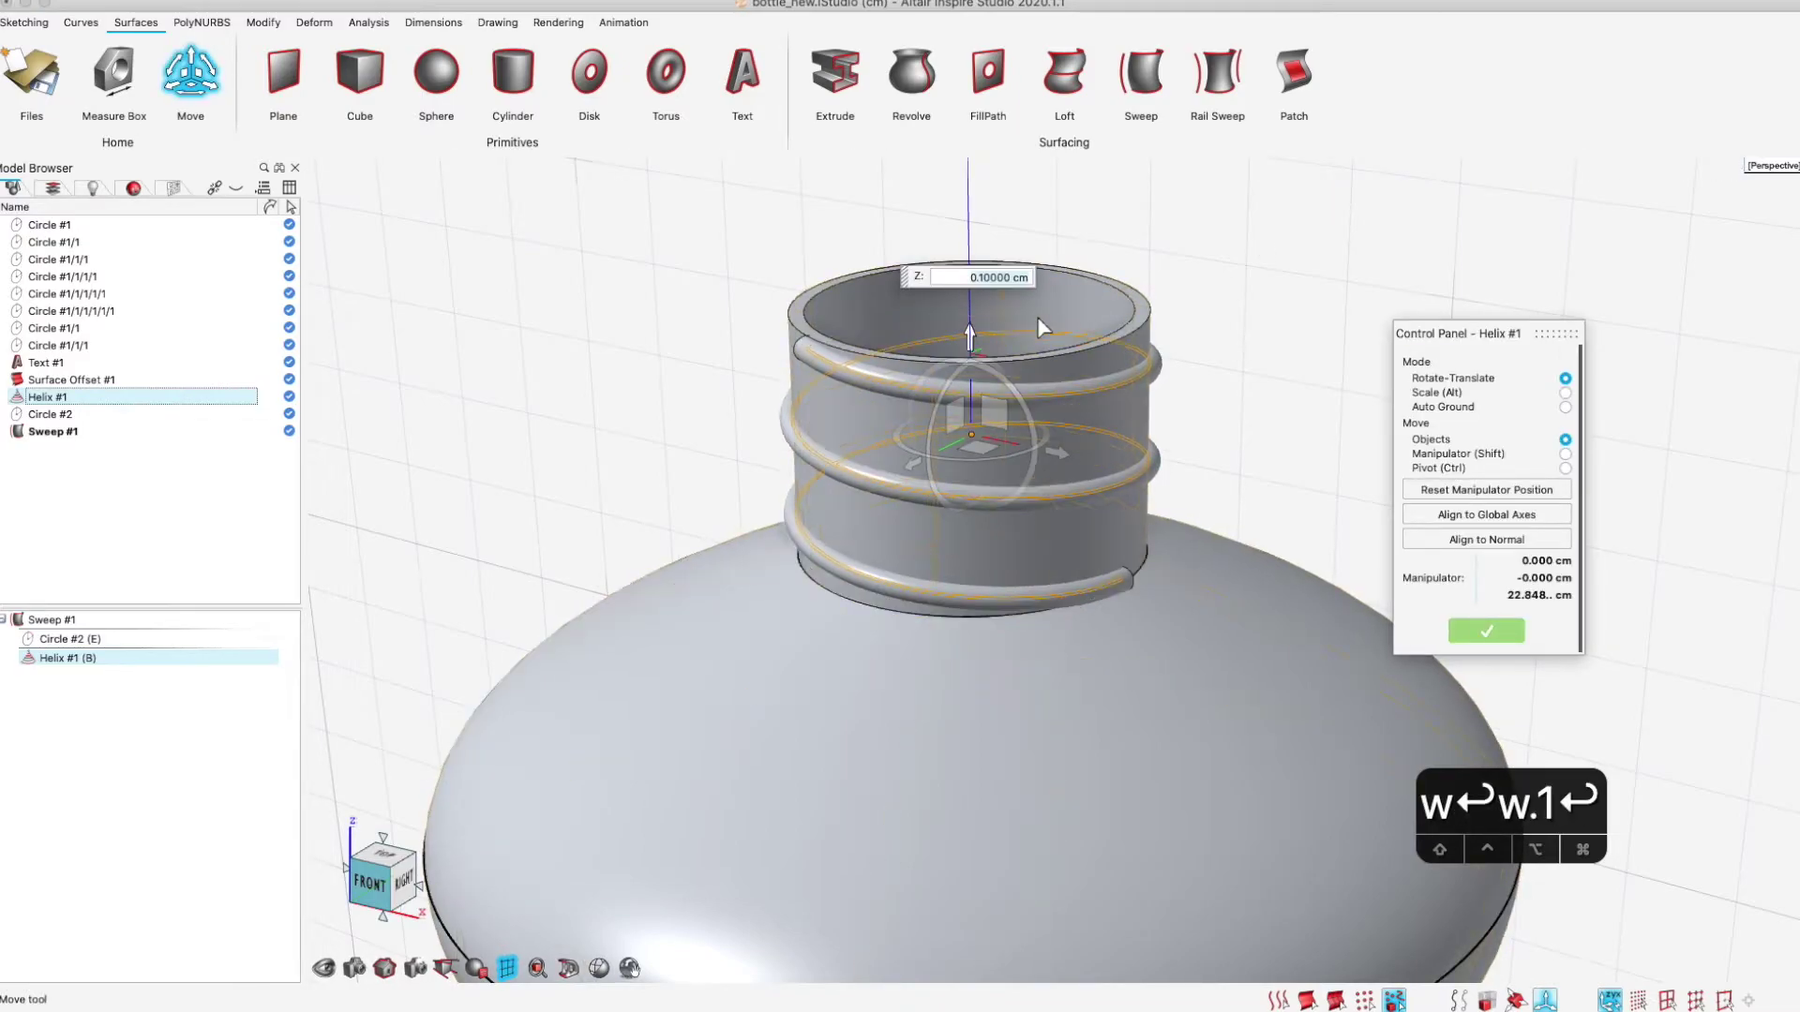
text(.2)
key(Return)
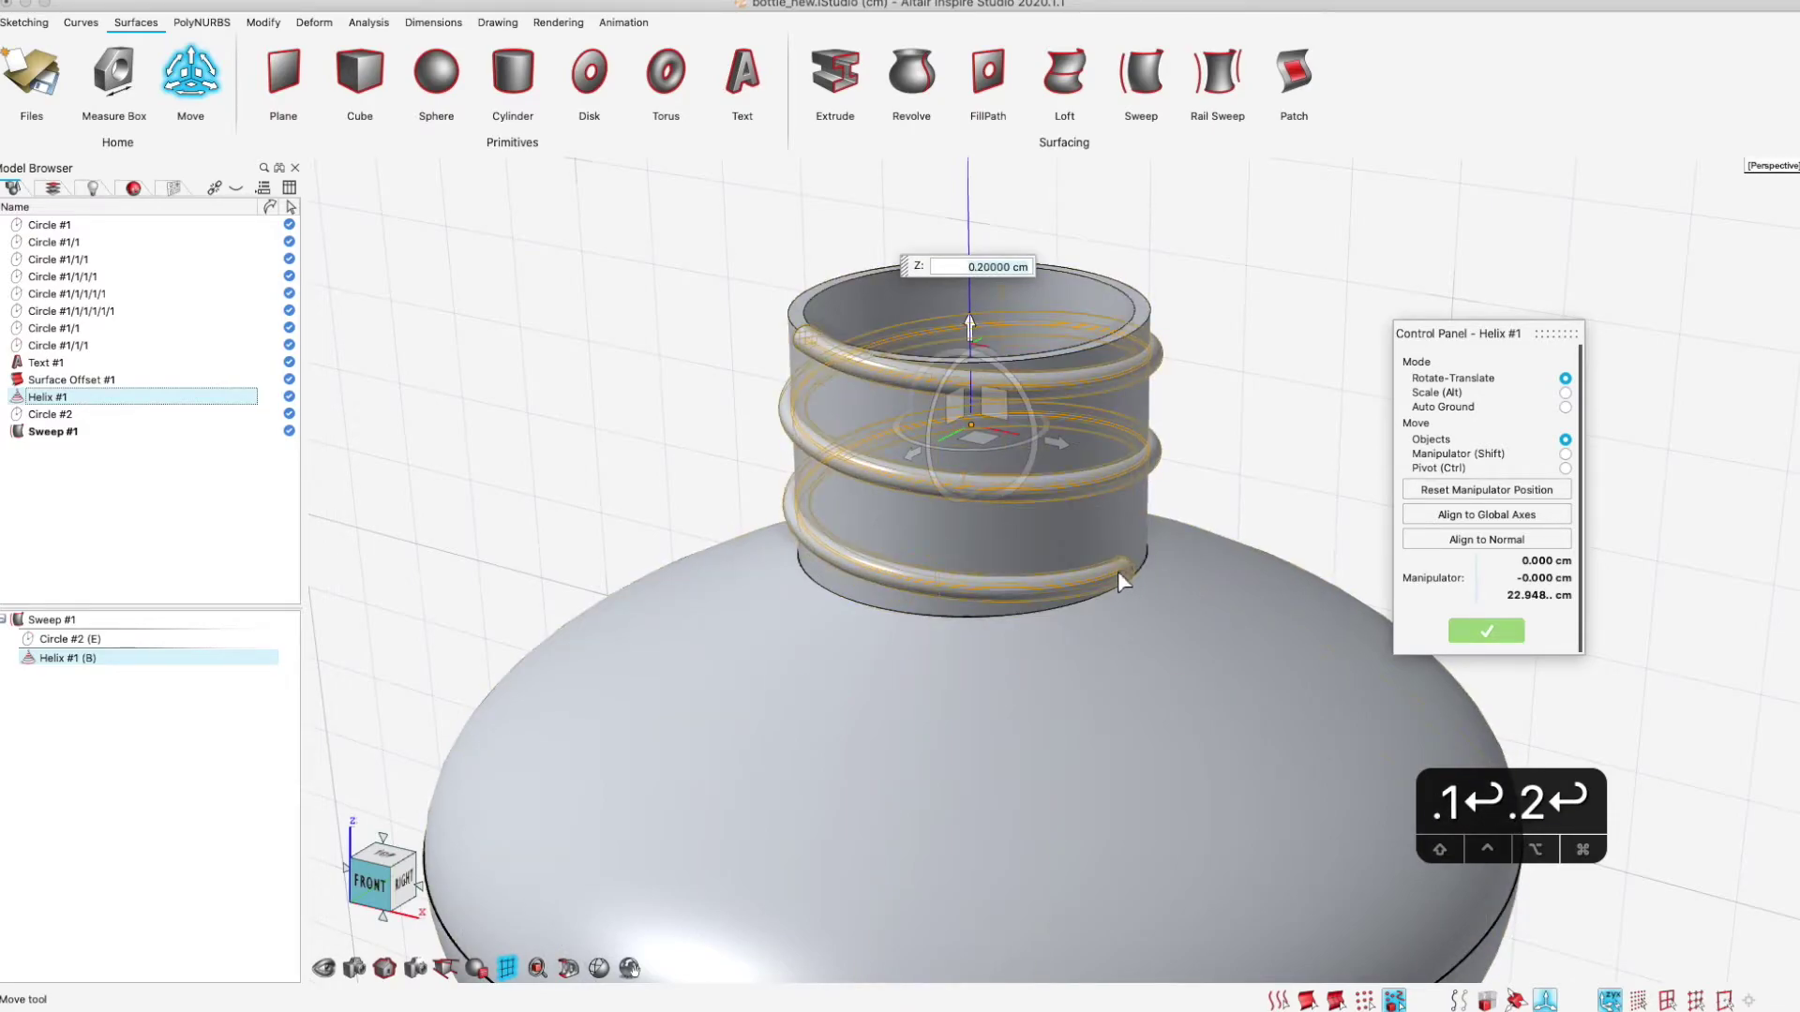
click(1280, 293)
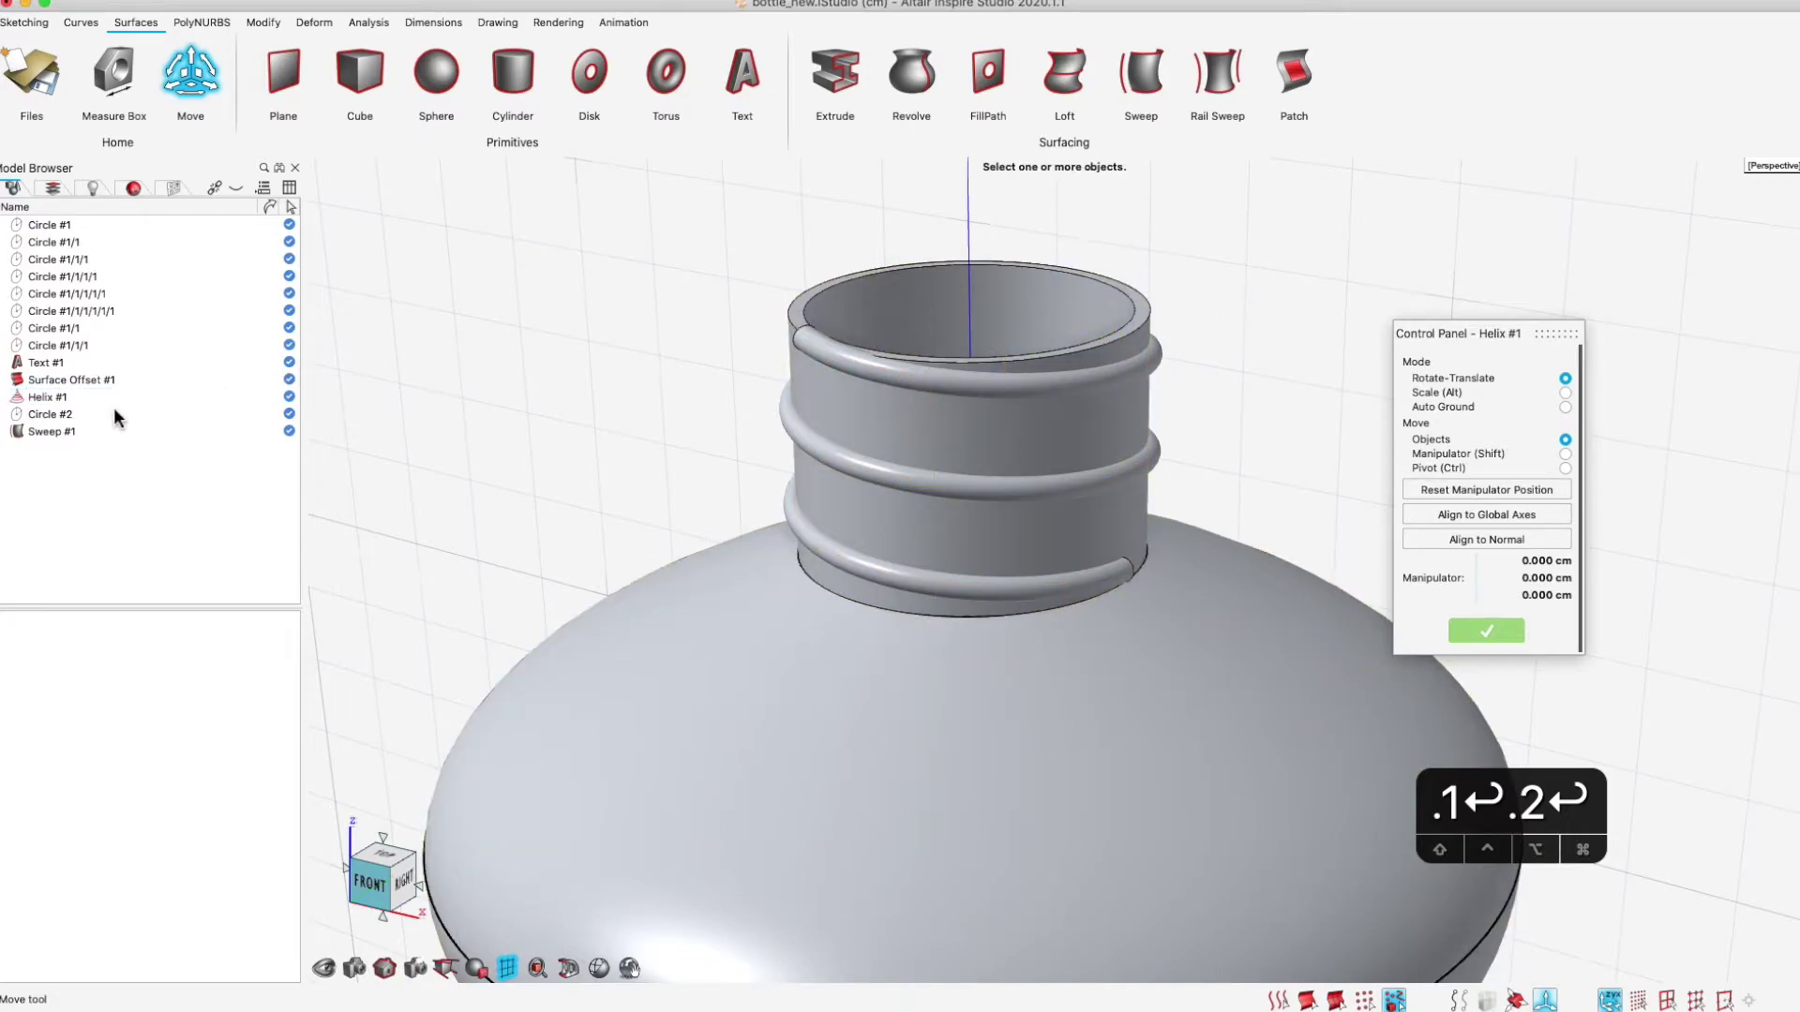
Reopen the helix and shorten its total height to about 2.22 cm so the thread ends below the neck's rim
double_click(83, 397)
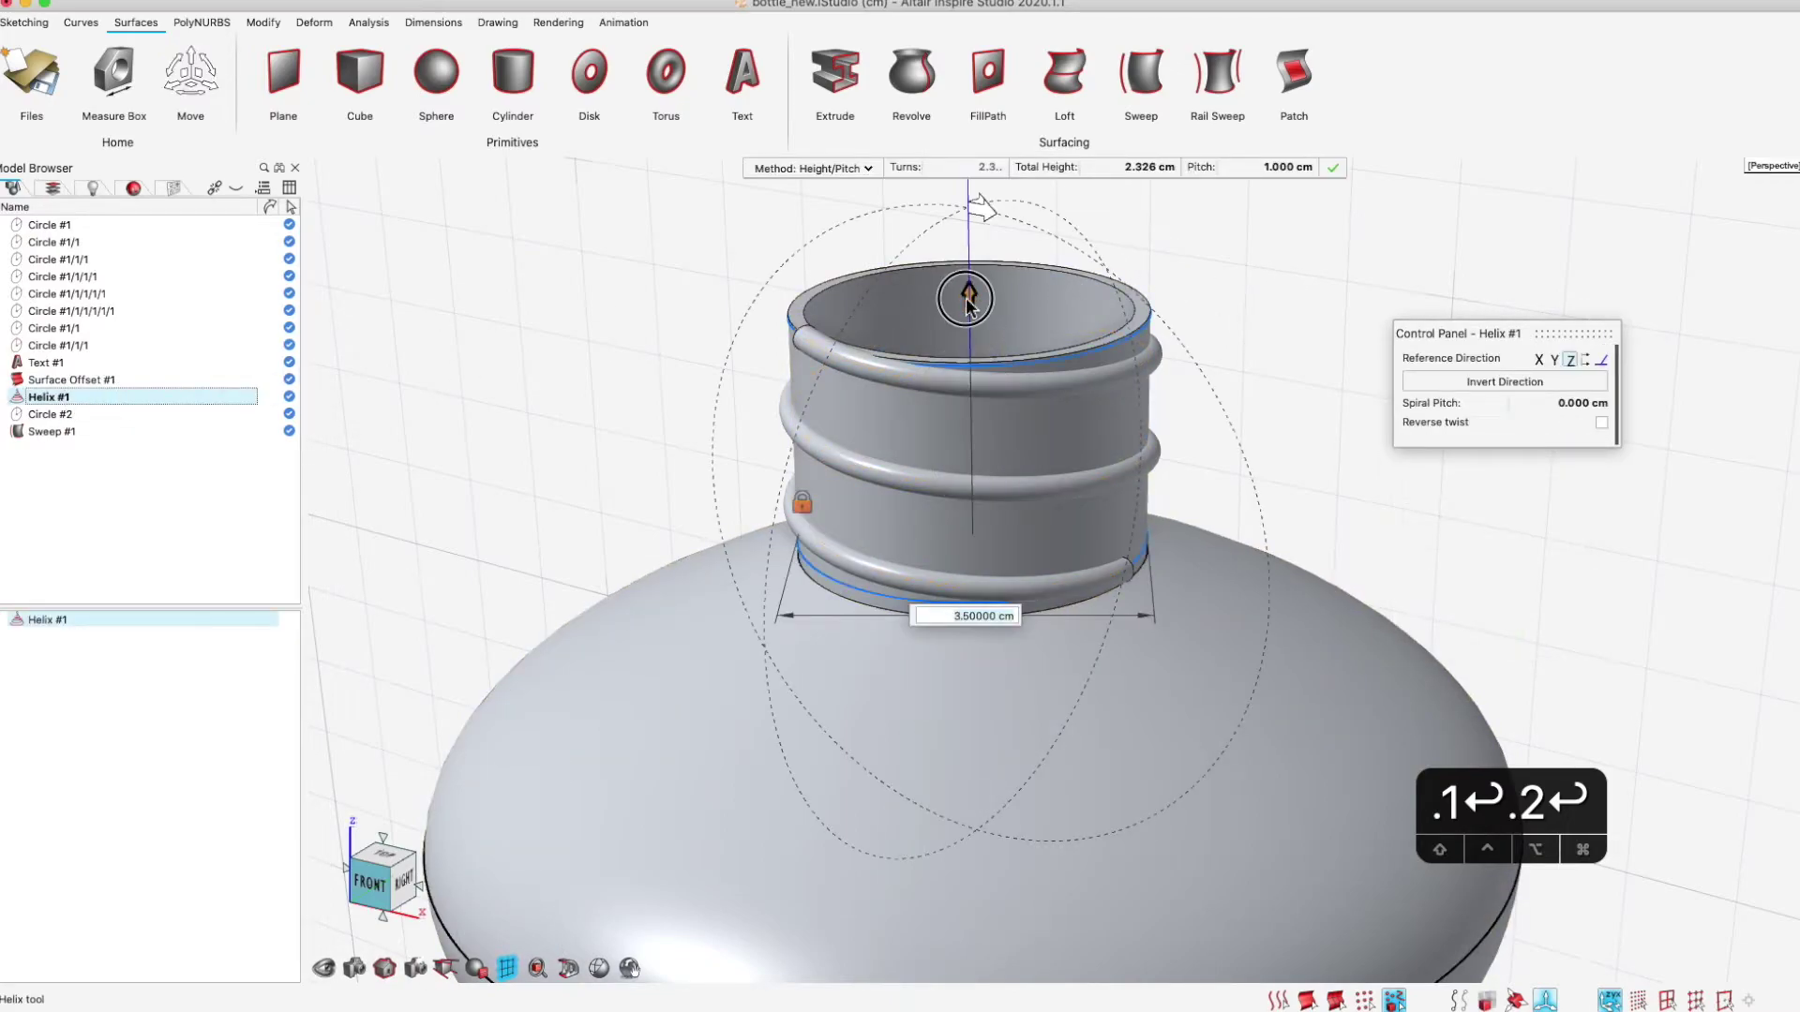
drag(968, 300, 969, 309)
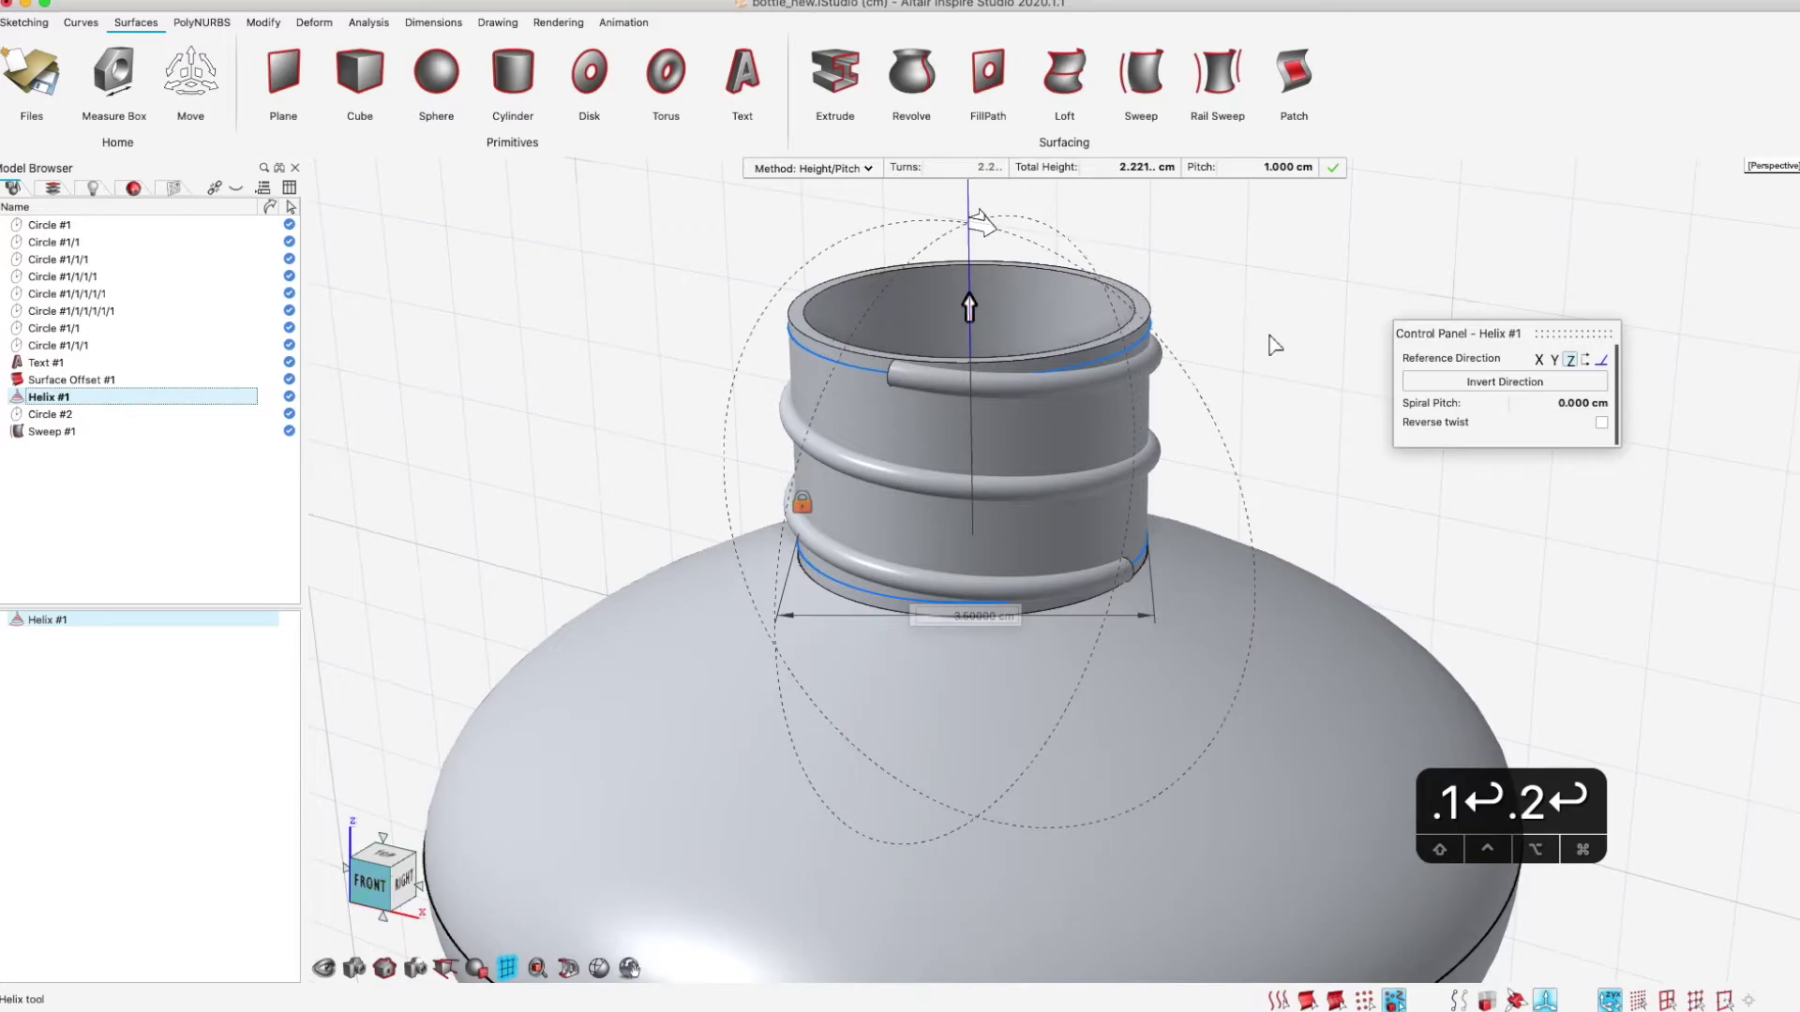
click(1237, 336)
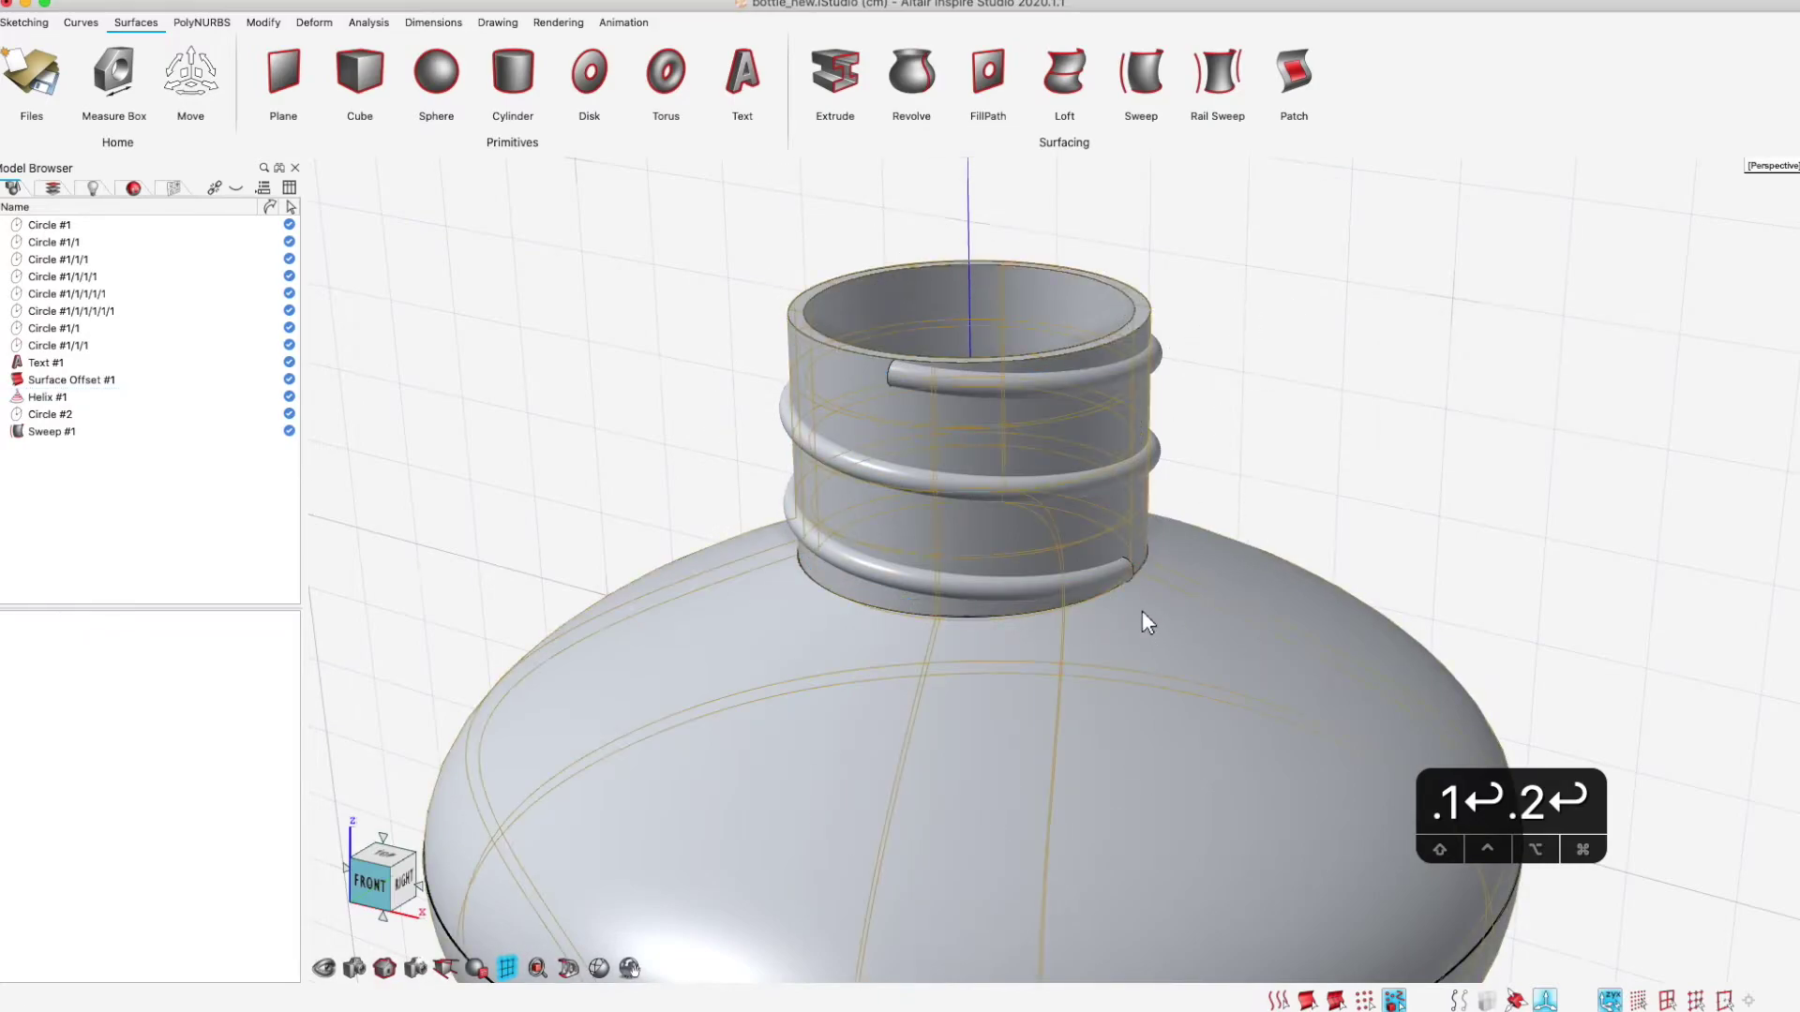
Move the helix up about 0.09 cm along Z so the thread's lower end clears the neck's base
shift+middle_drag(1253, 507, 1101, 441)
scroll(1117, 567, up, 5)
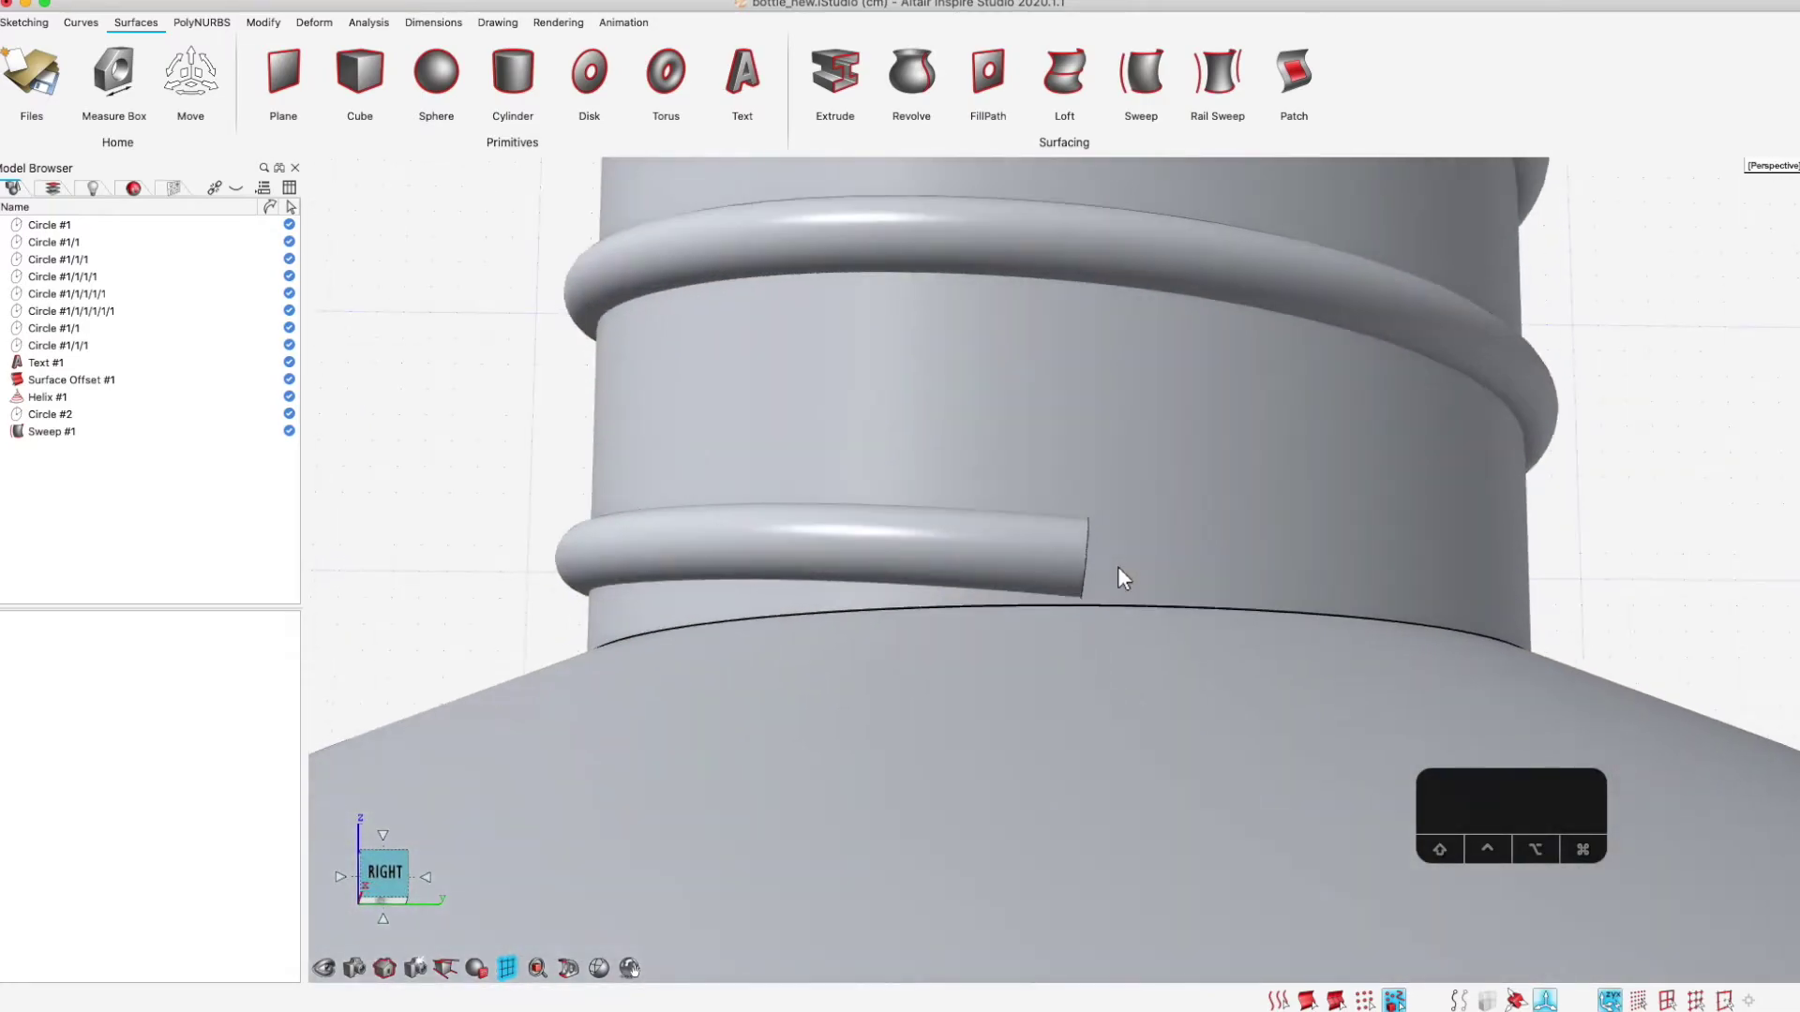
shift+middle_drag(1068, 615, 1133, 569)
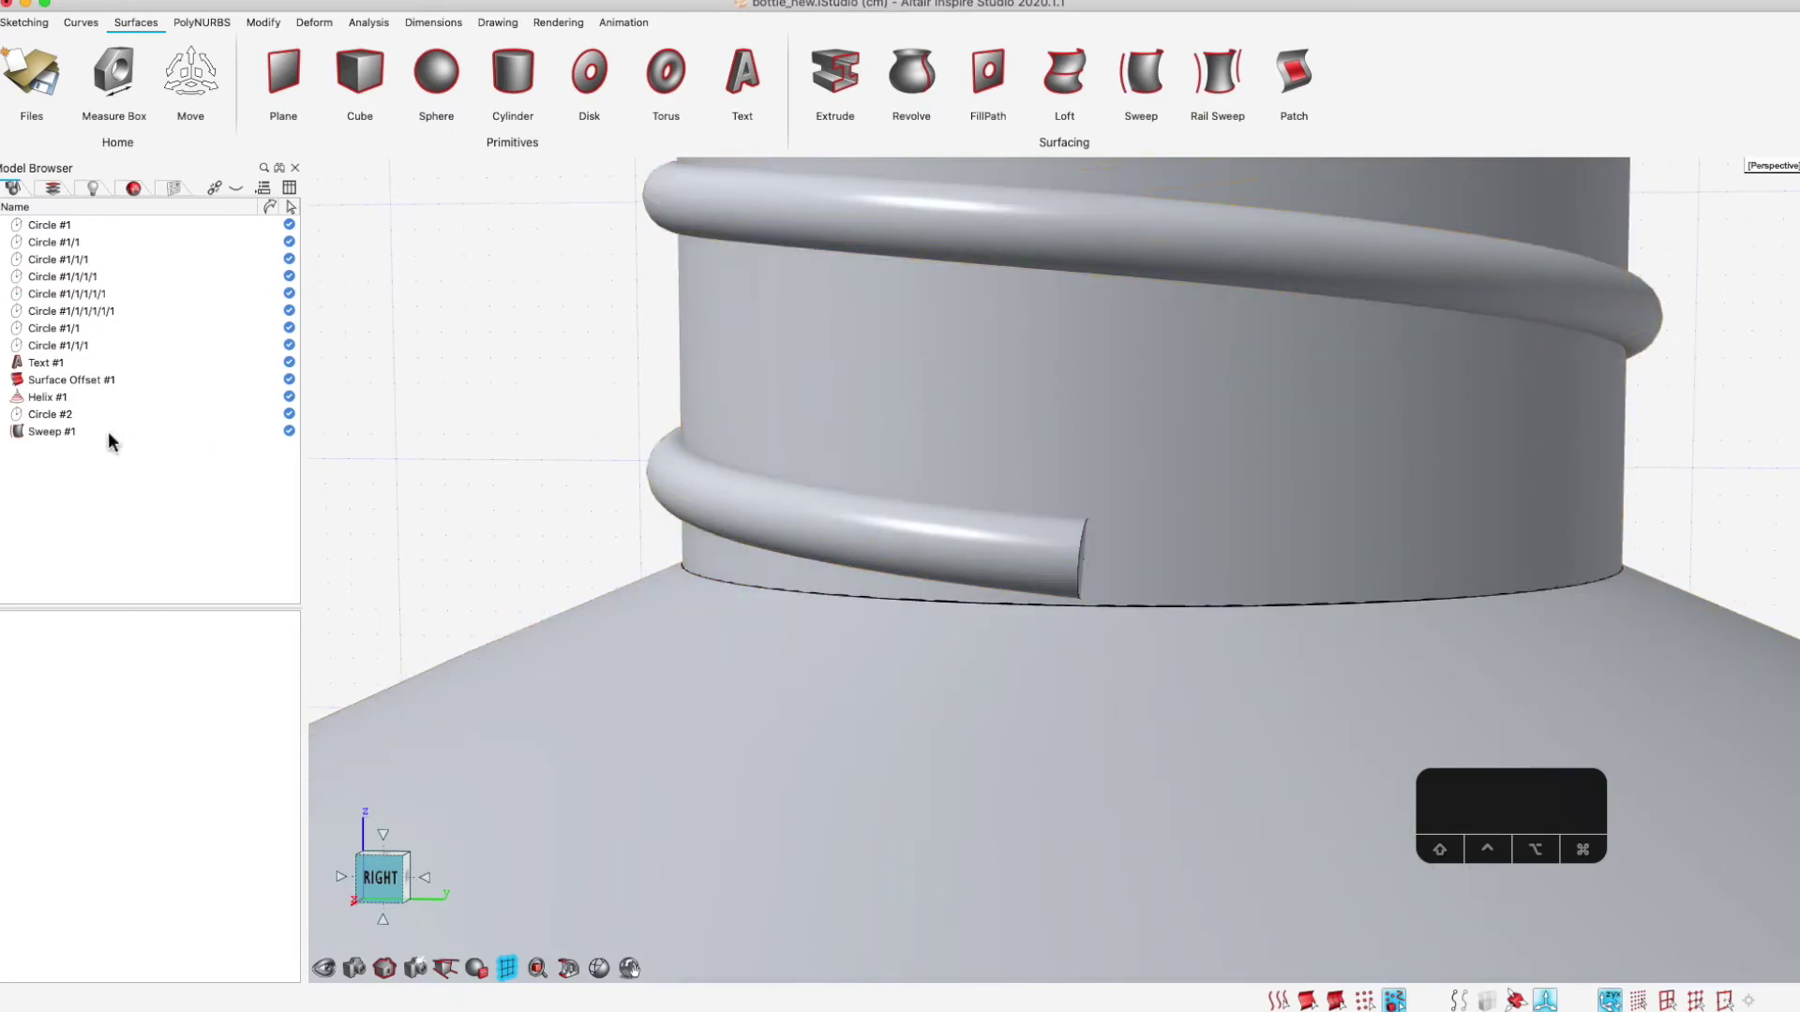
click(48, 397)
key(w)
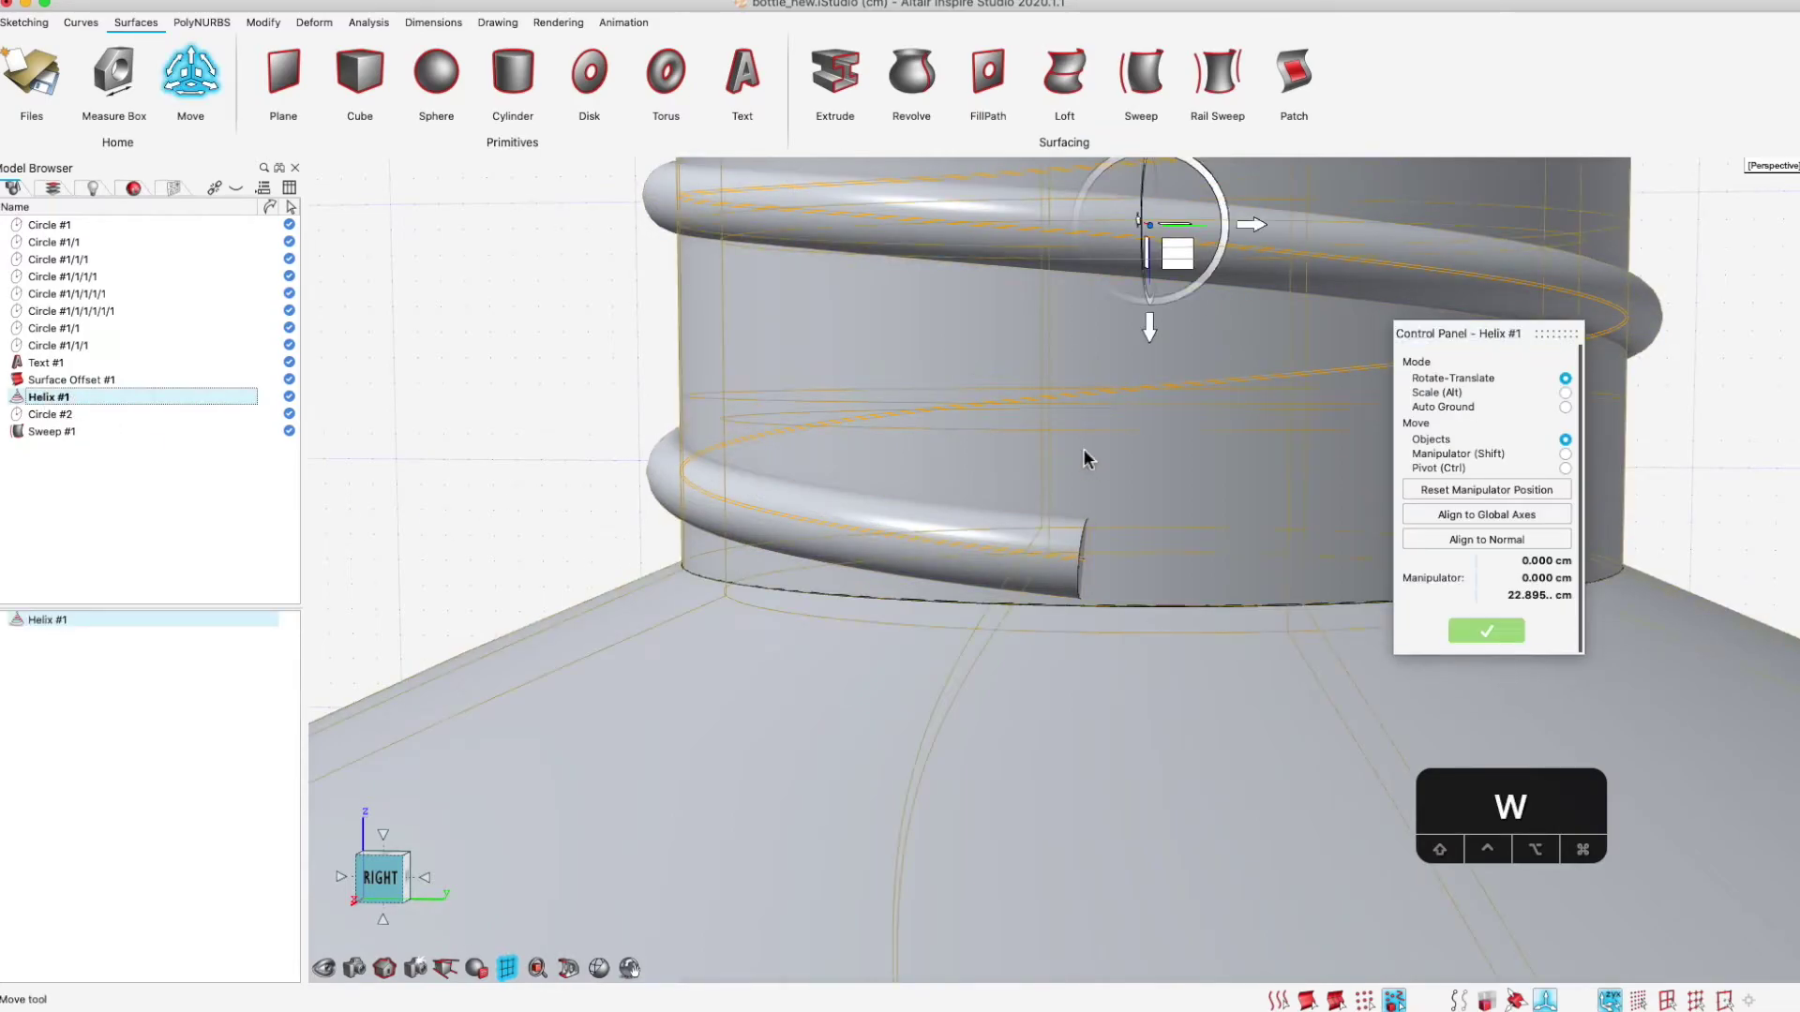
drag(1151, 332, 1144, 463)
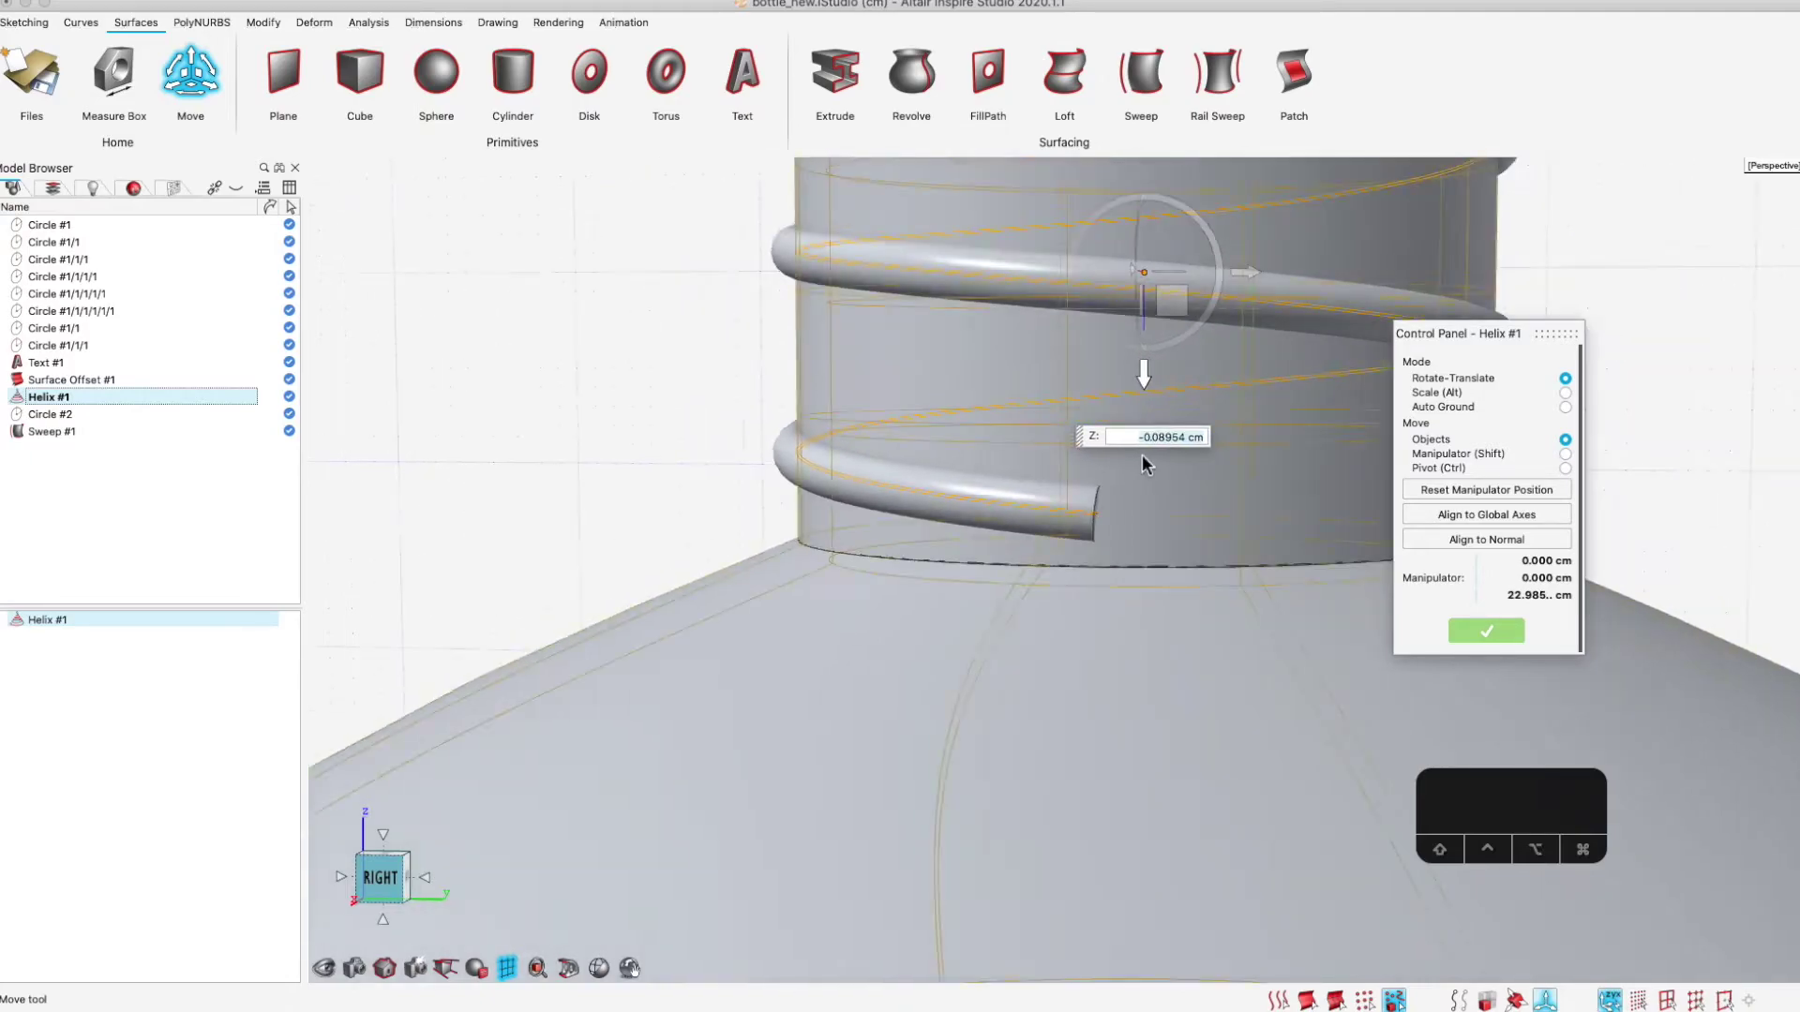
right_drag(1050, 424, 776, 442)
scroll(799, 431, down, 2)
middle_drag(800, 431, 722, 433)
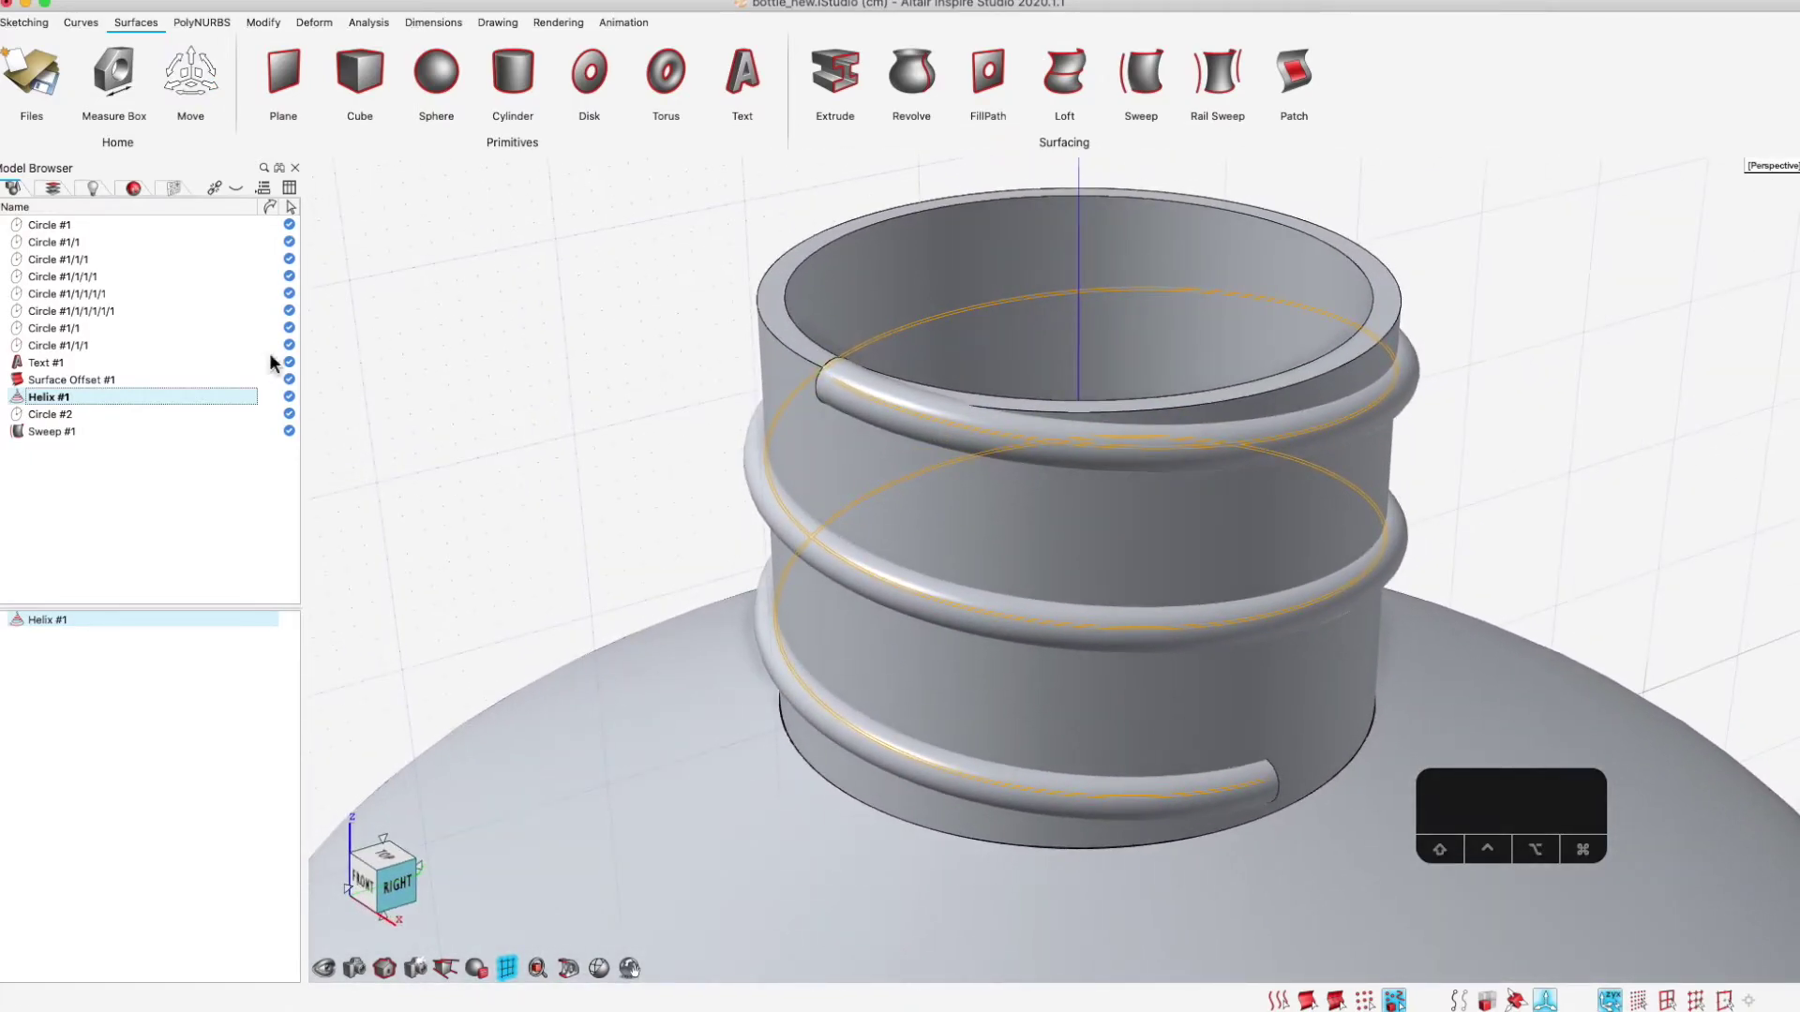
Reopen the helix and shorten its total height to about 2.08 cm so the thread ends lower beneath the neck's rim
double_click(125, 399)
drag(1078, 278, 1114, 296)
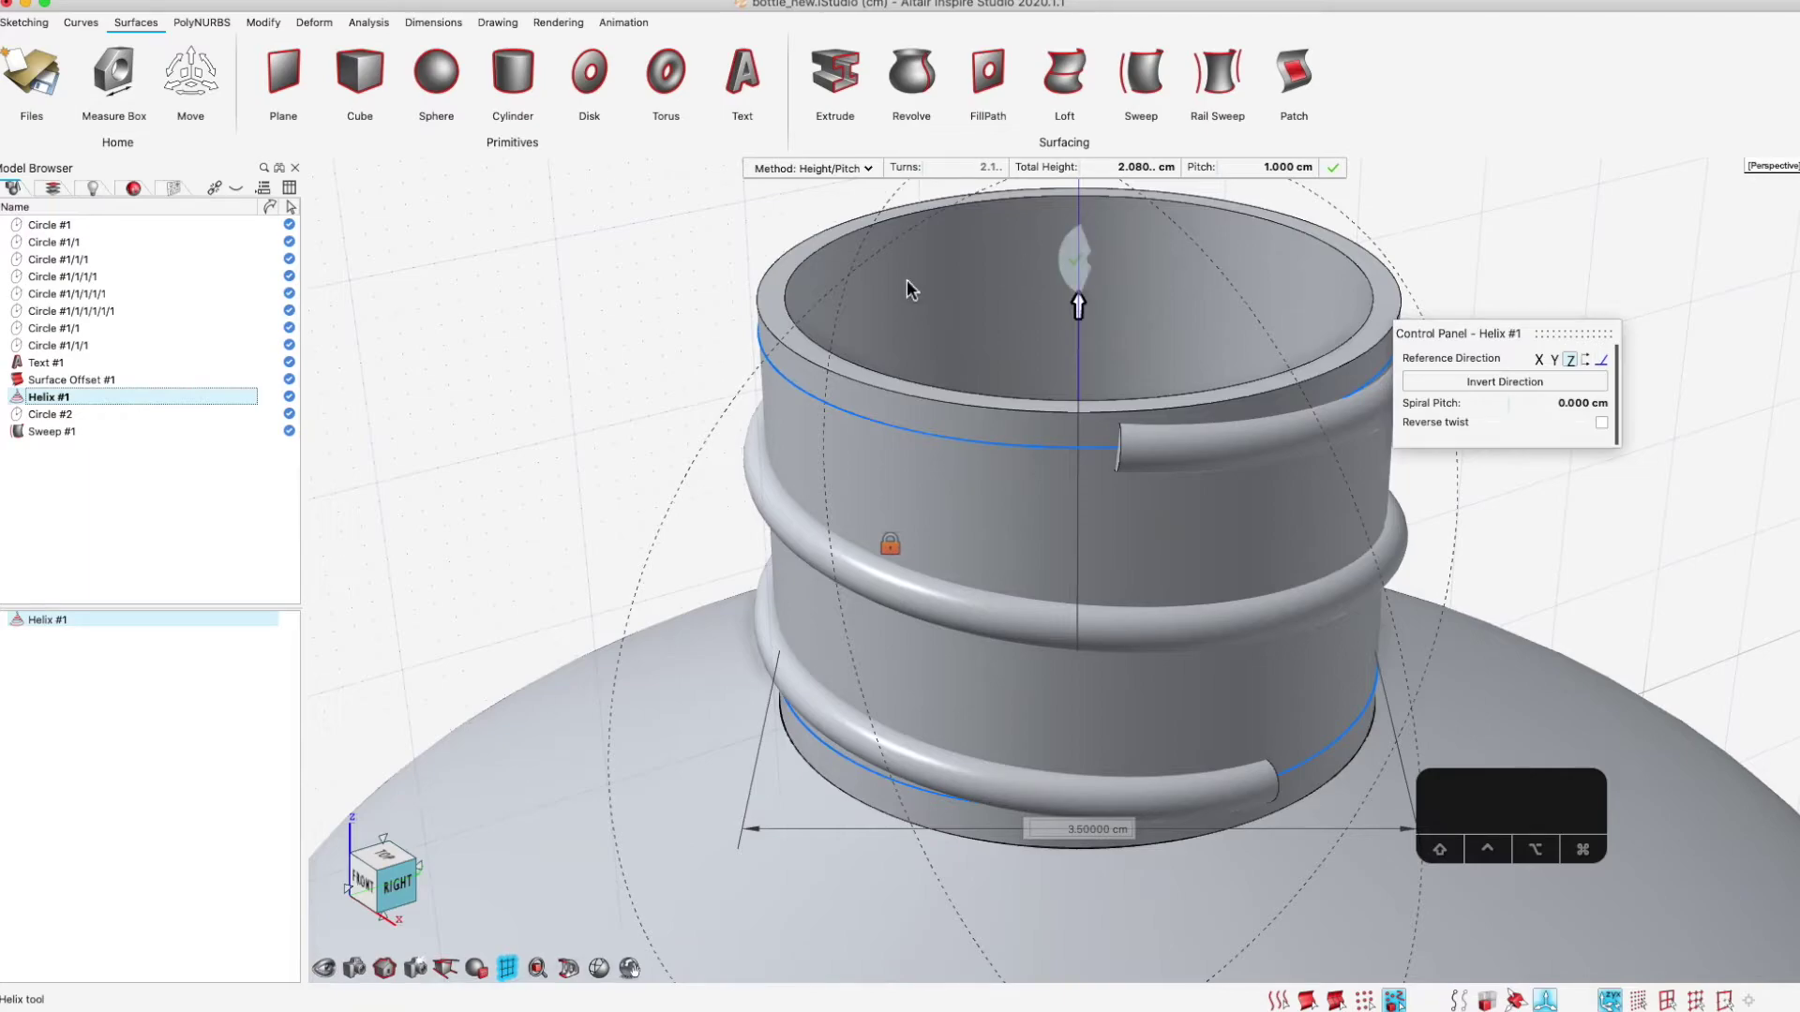
key(Escape)
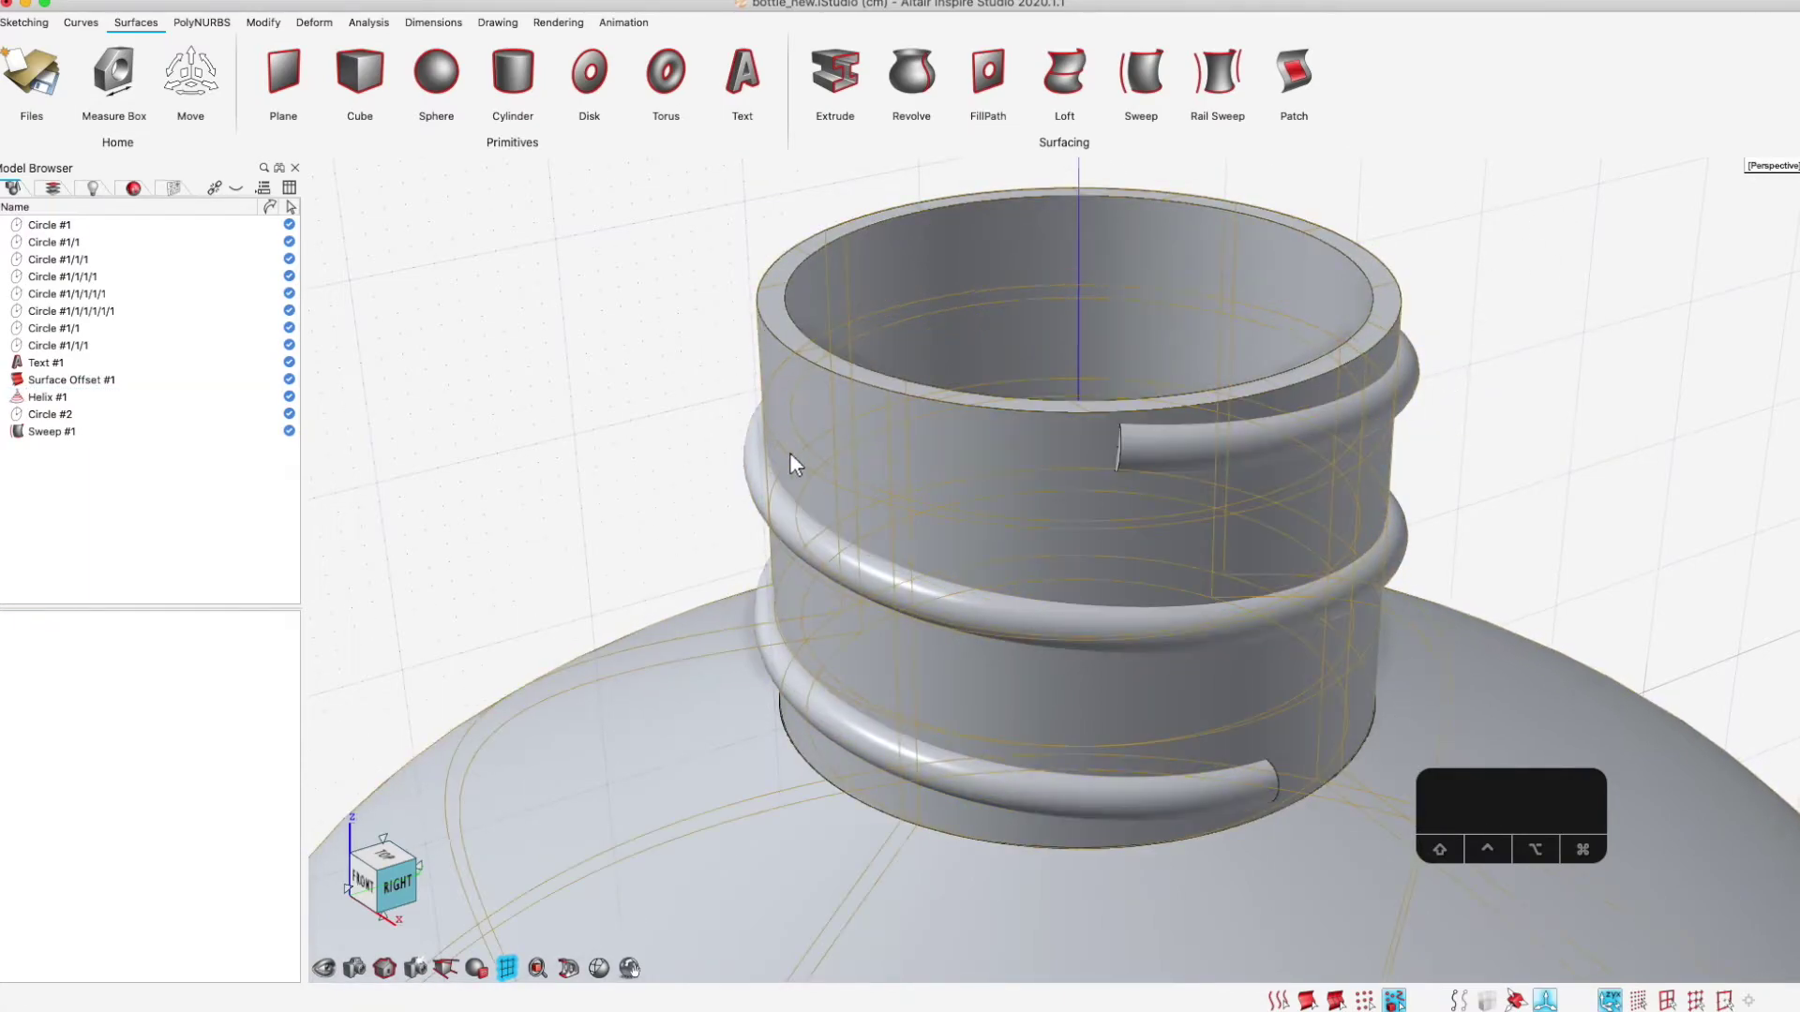
Round the end edges of the swept thread with a 0.1 cm constant radius
alt+right_click(692, 347)
click(599, 339)
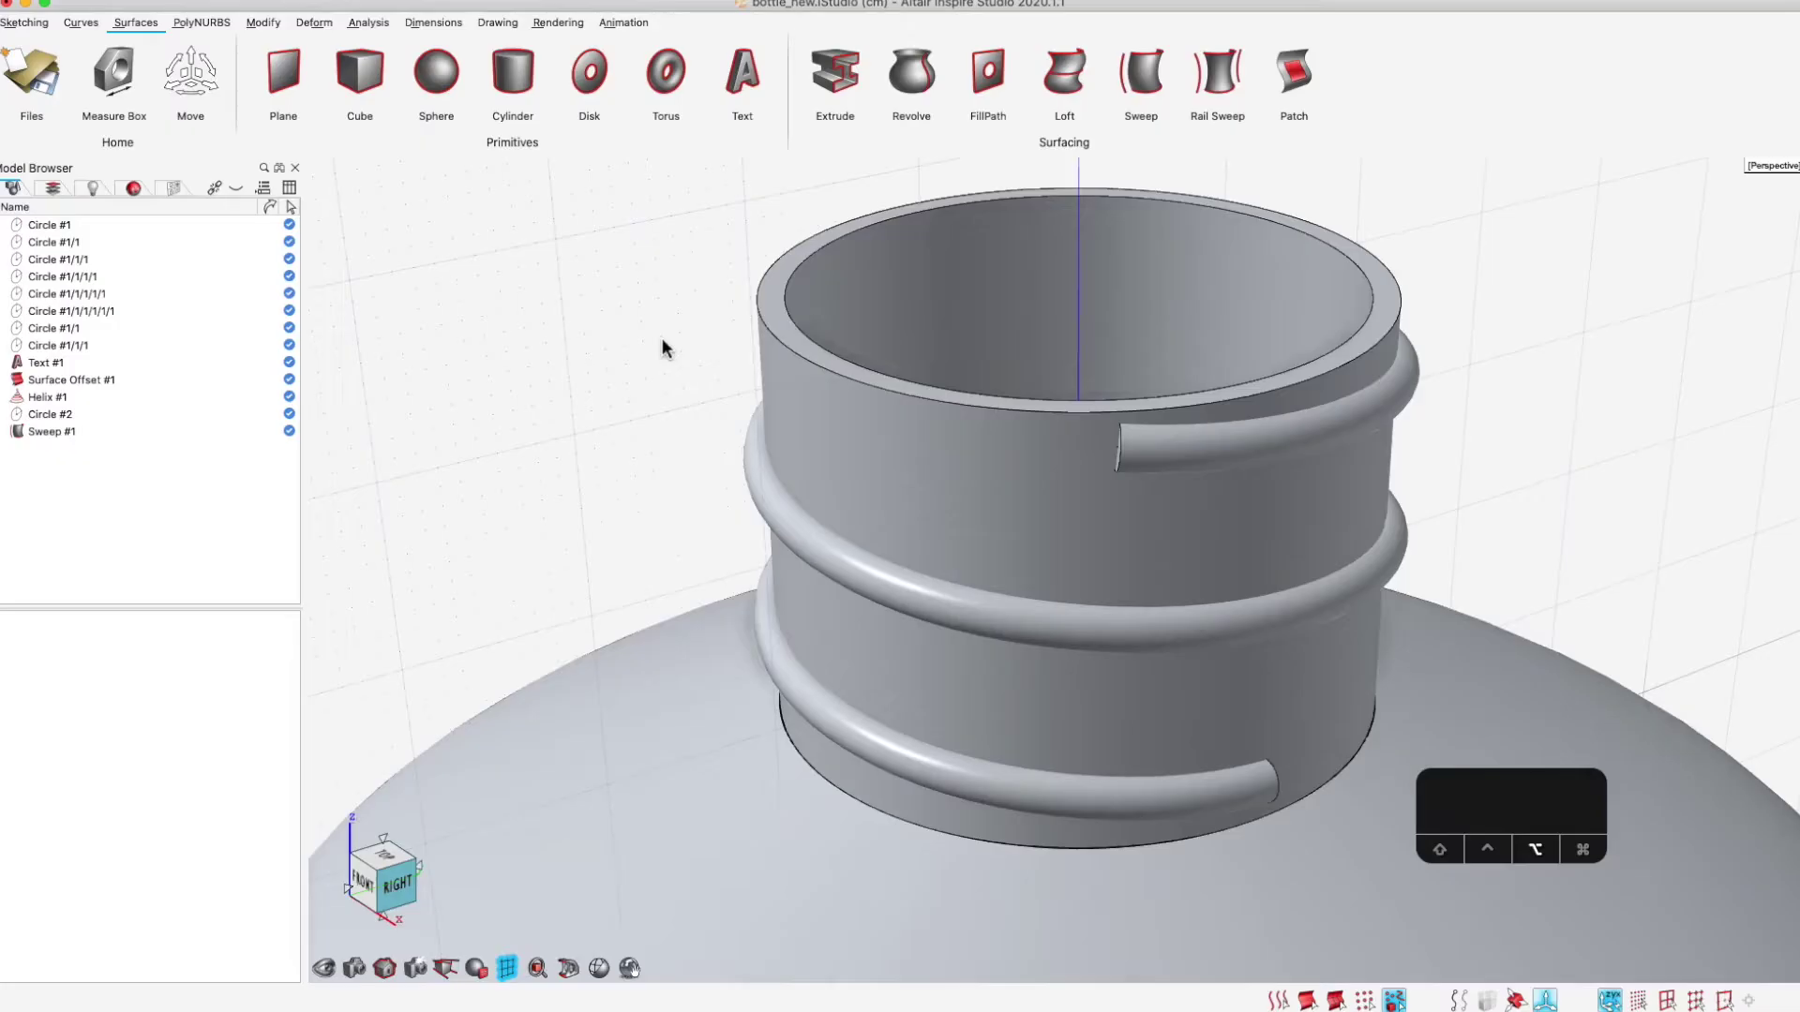
click(1120, 452)
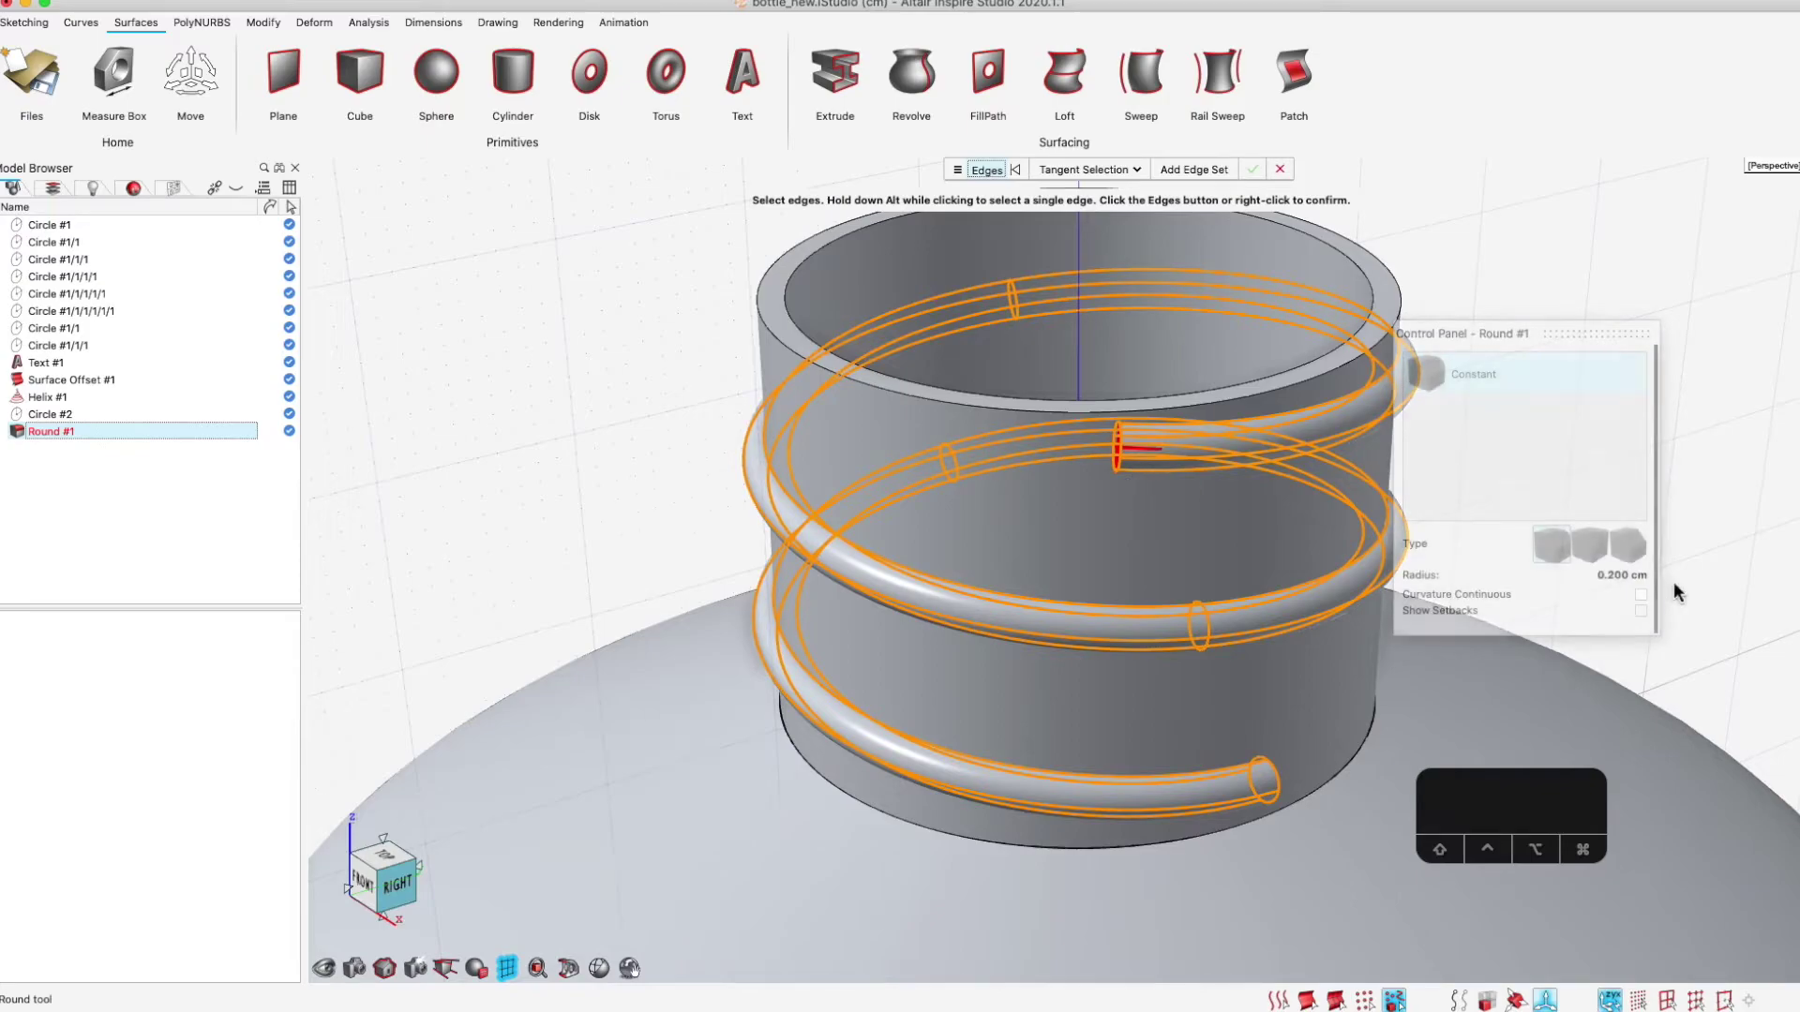
click(1638, 577)
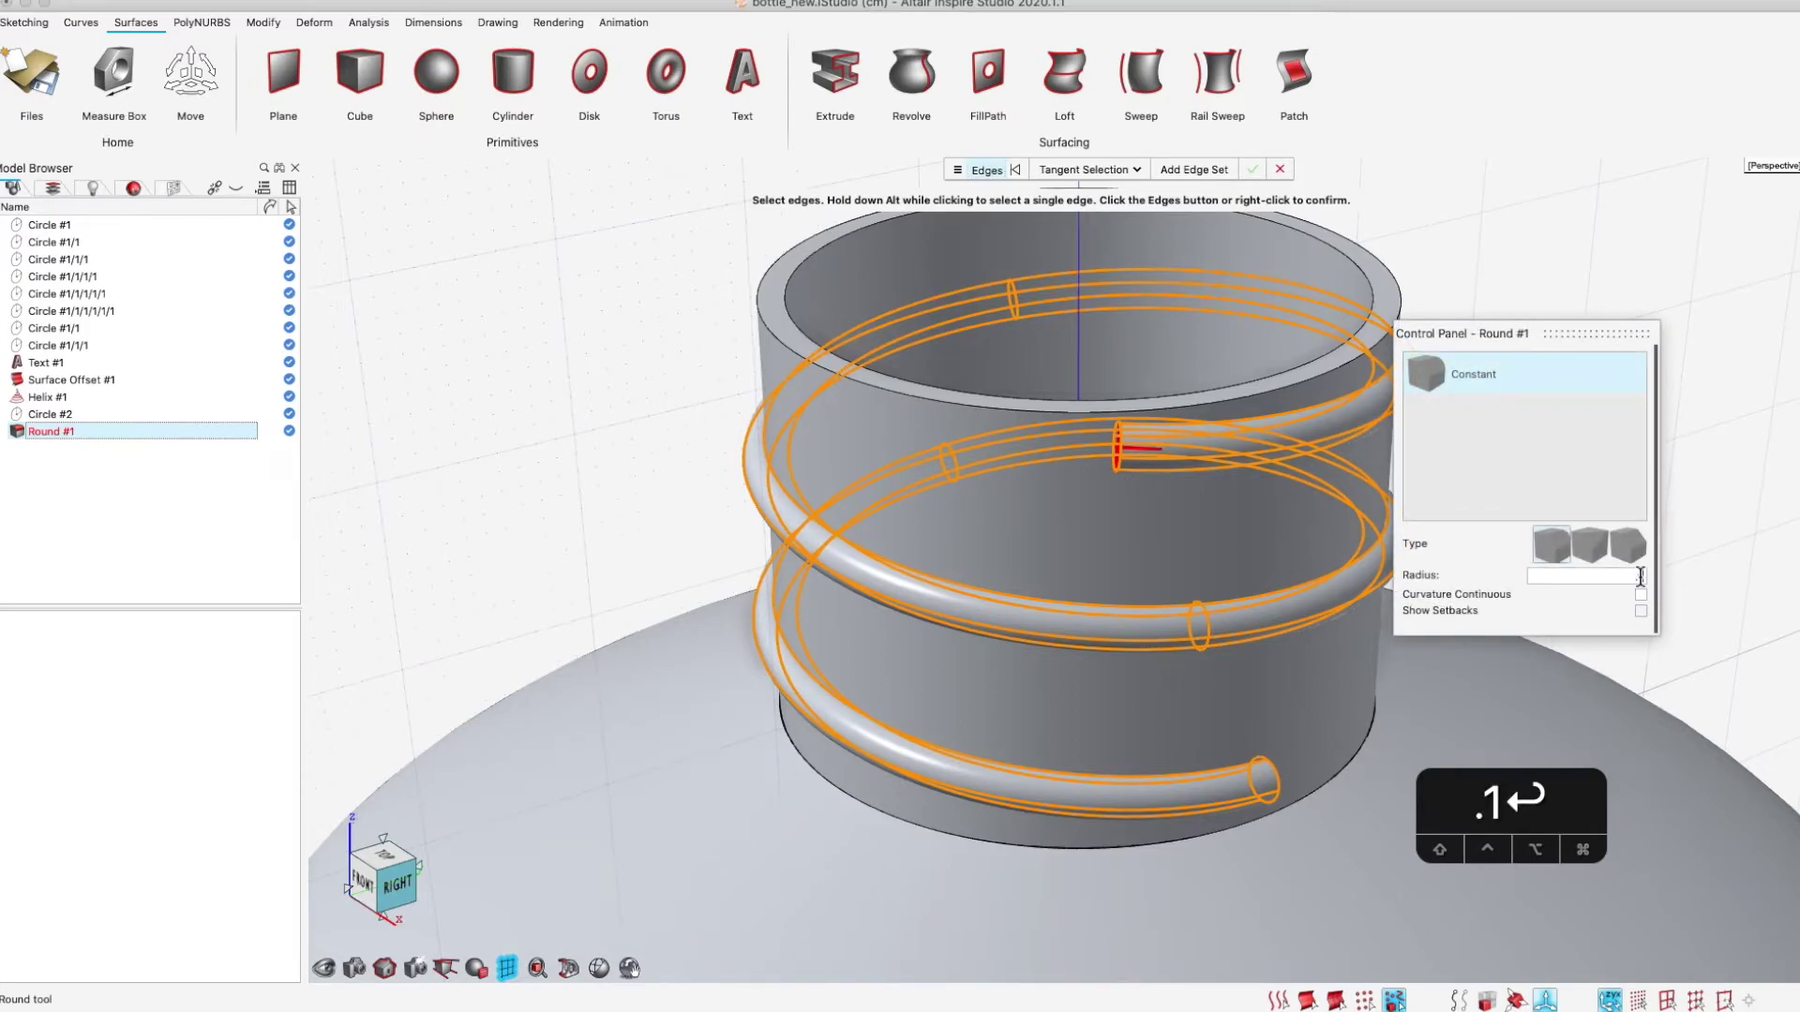
text(.1)
key(Return)
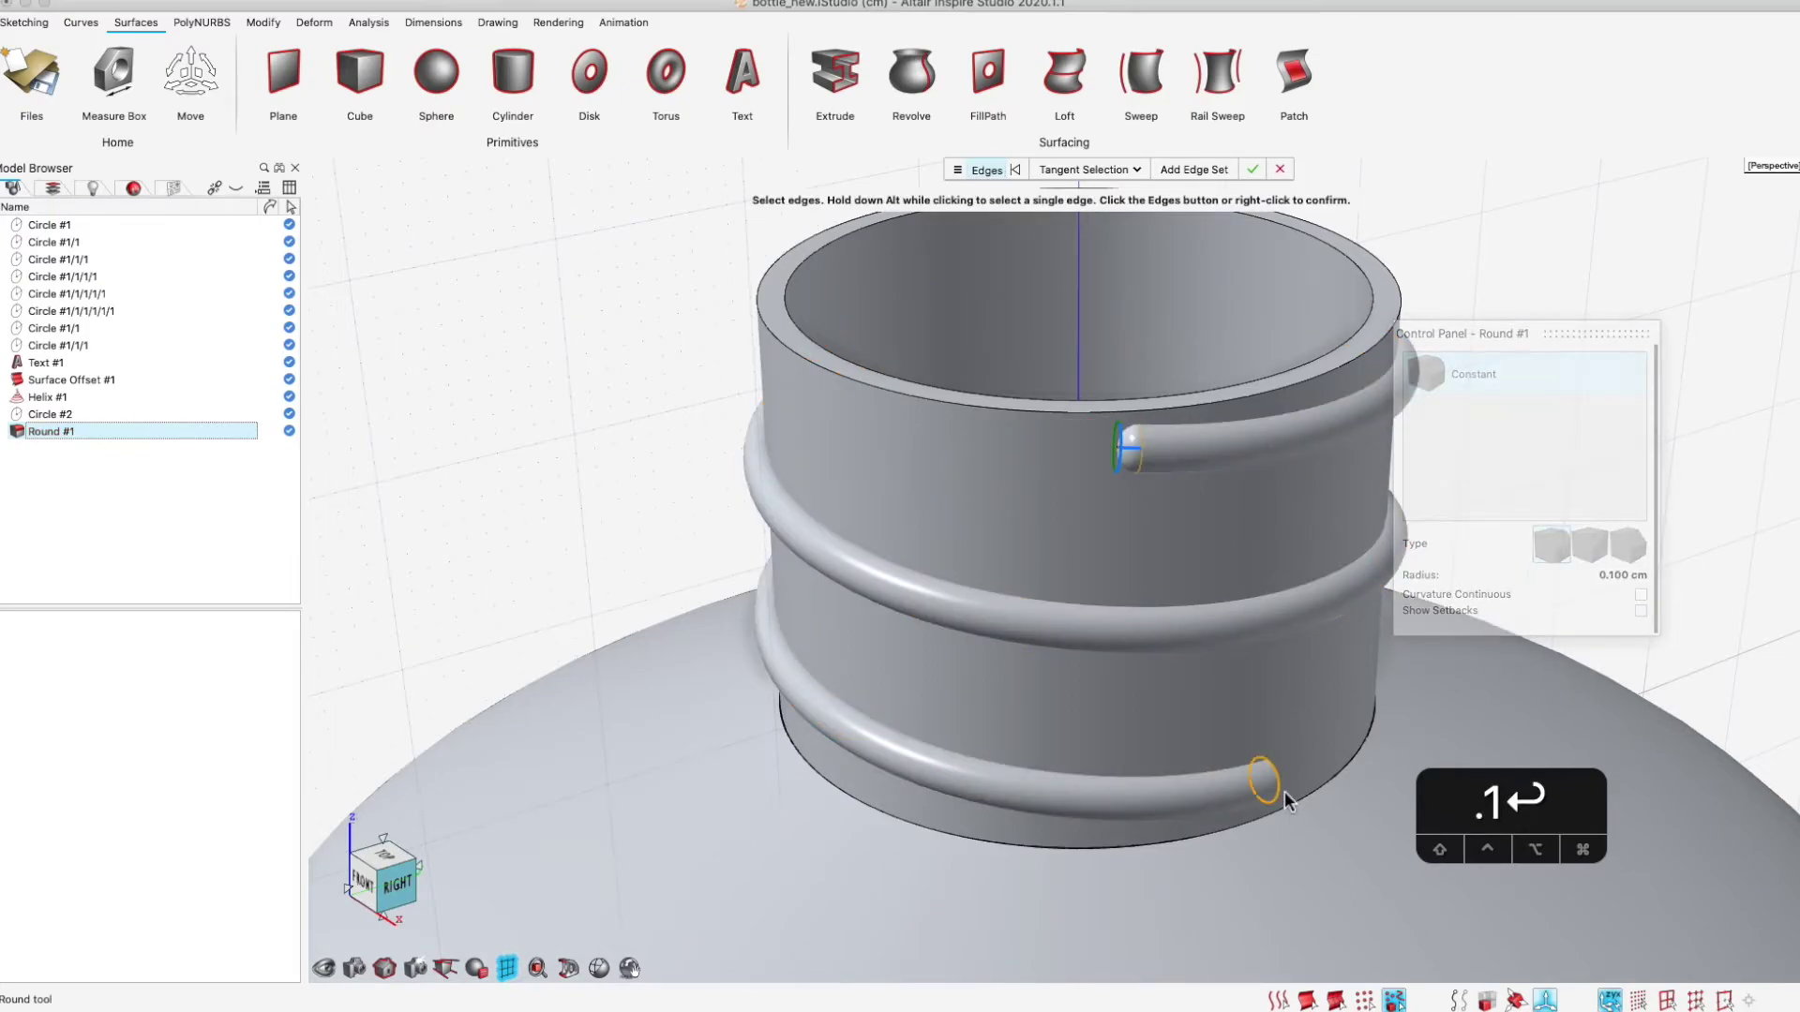
click(1252, 169)
shift+middle_drag(1502, 414, 1430, 422)
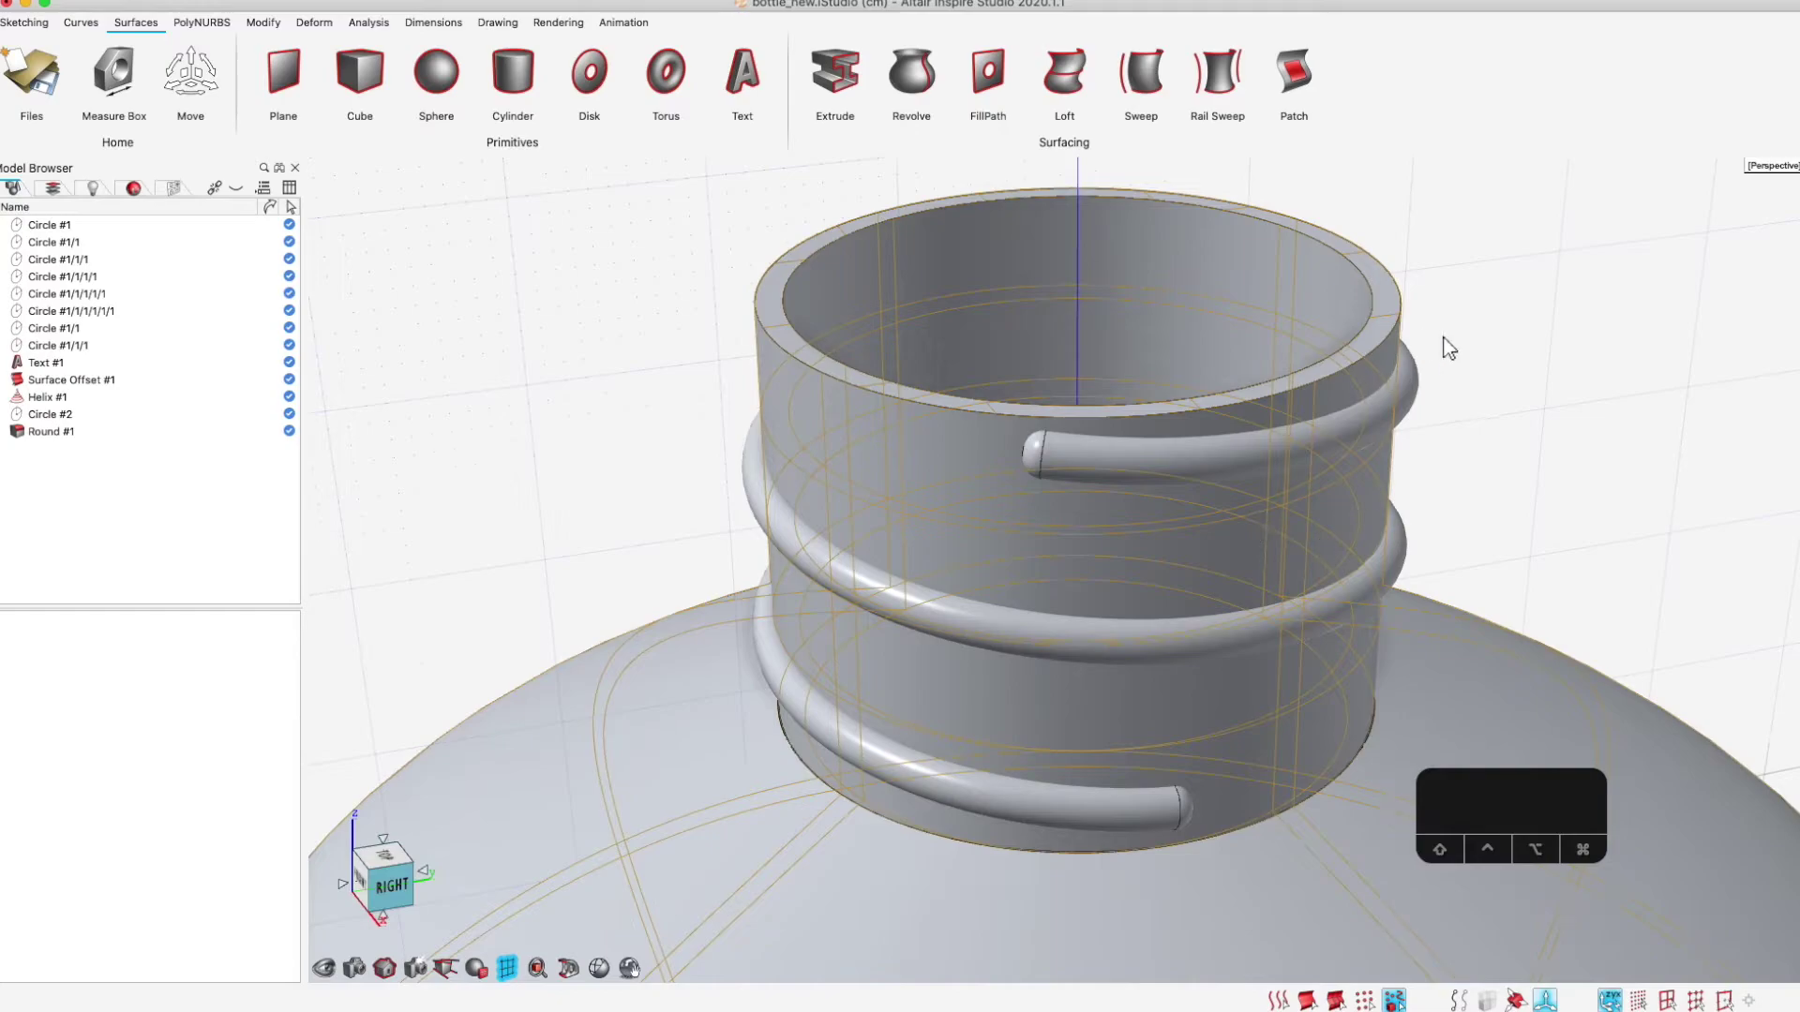
Round the outer and inner edges where the neck meets the bottle's shoulder with a 0.2 cm radius
shift+middle_drag(1338, 305, 1268, 213)
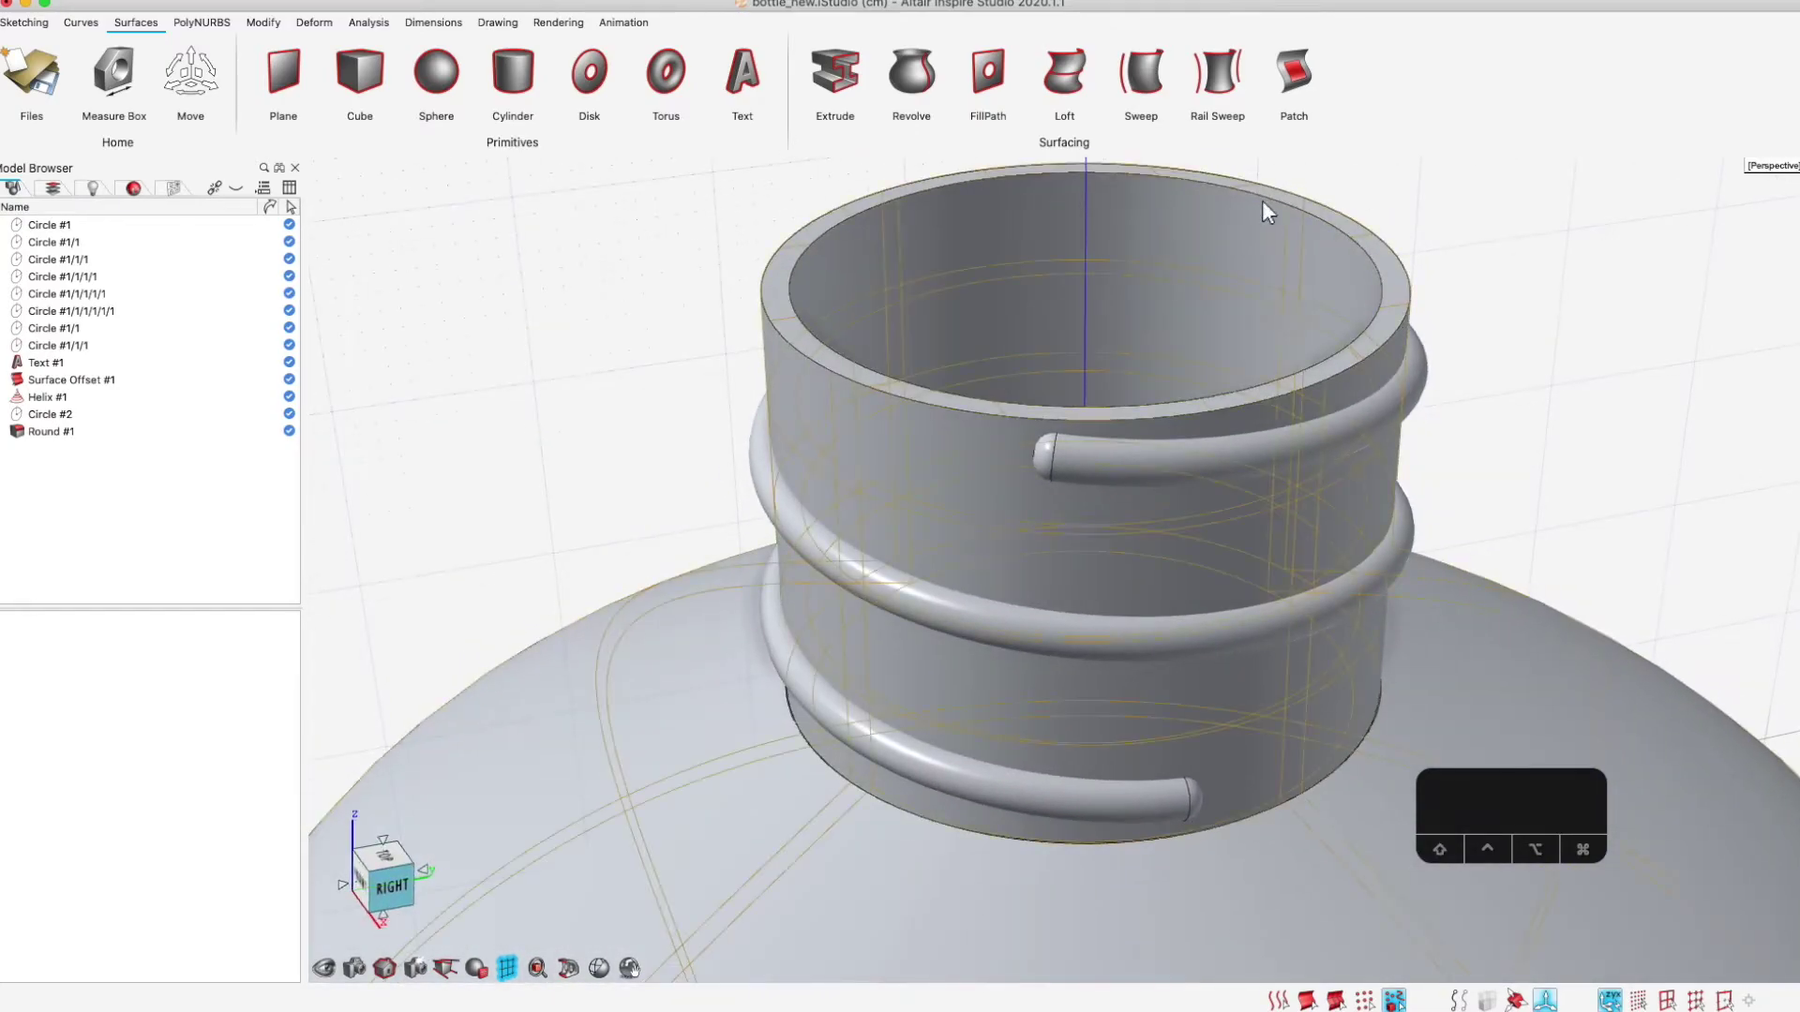
click(627, 293)
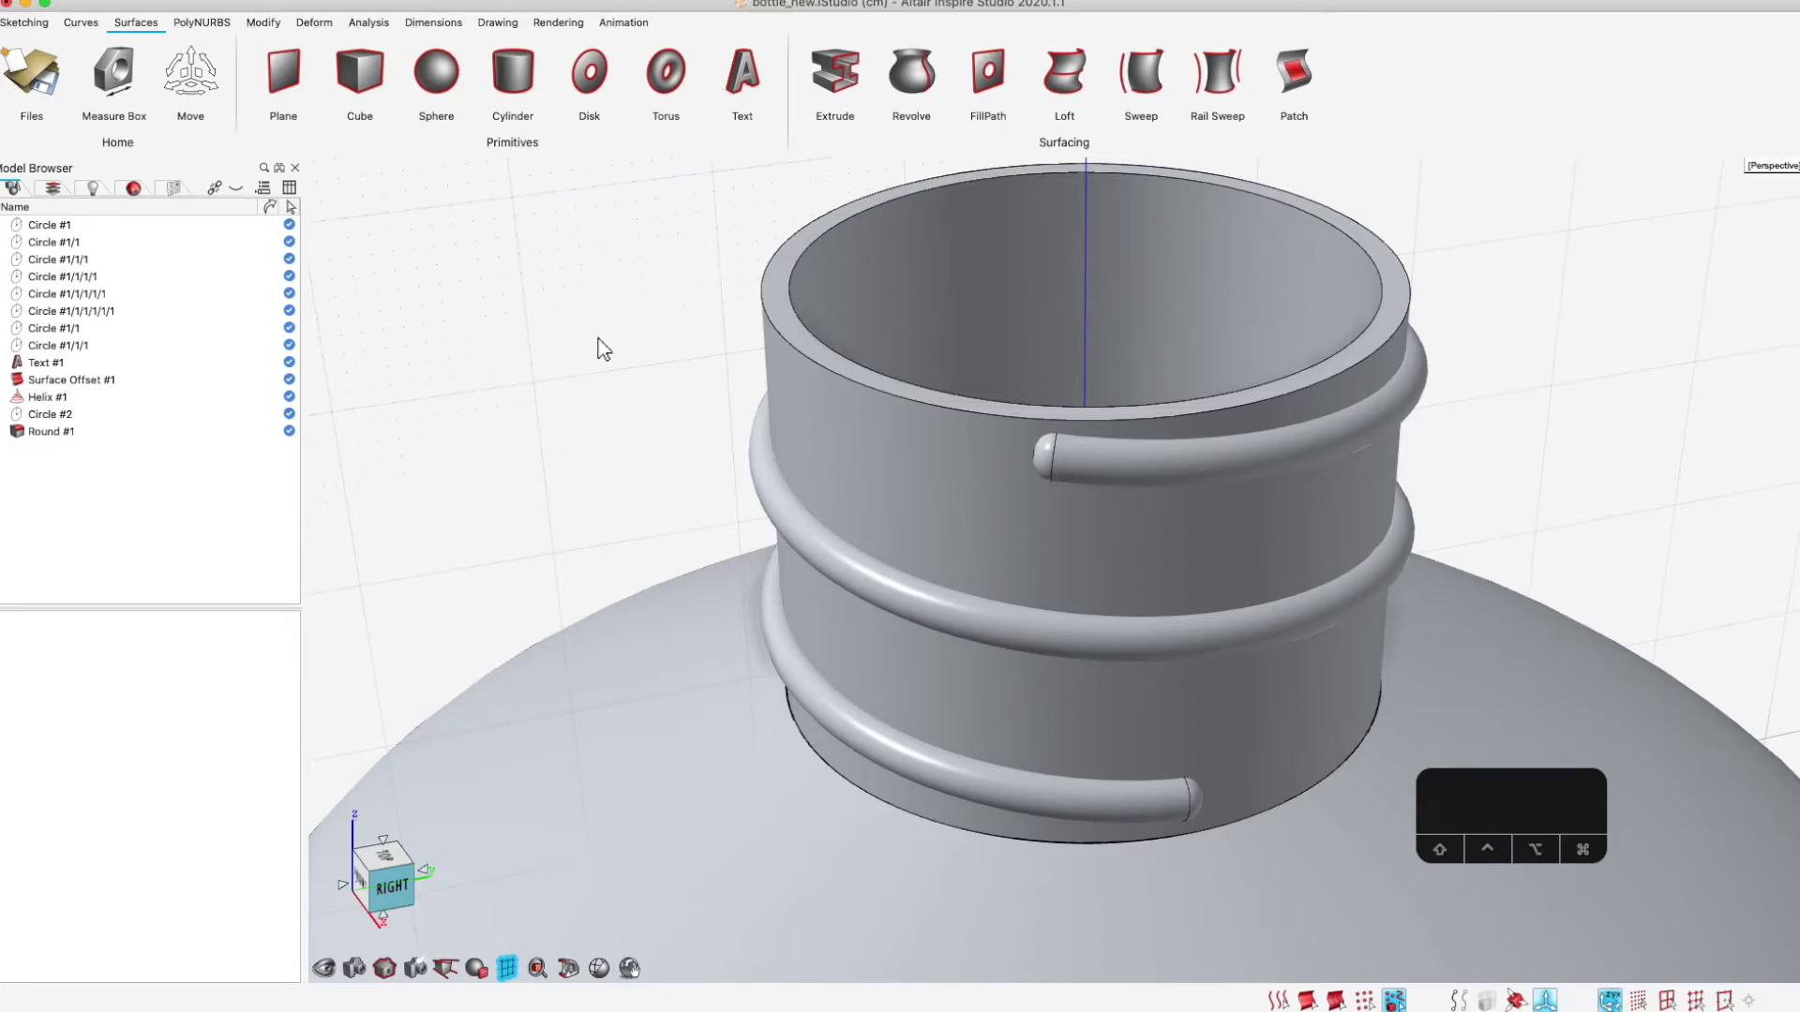
right_click(698, 315)
click(577, 276)
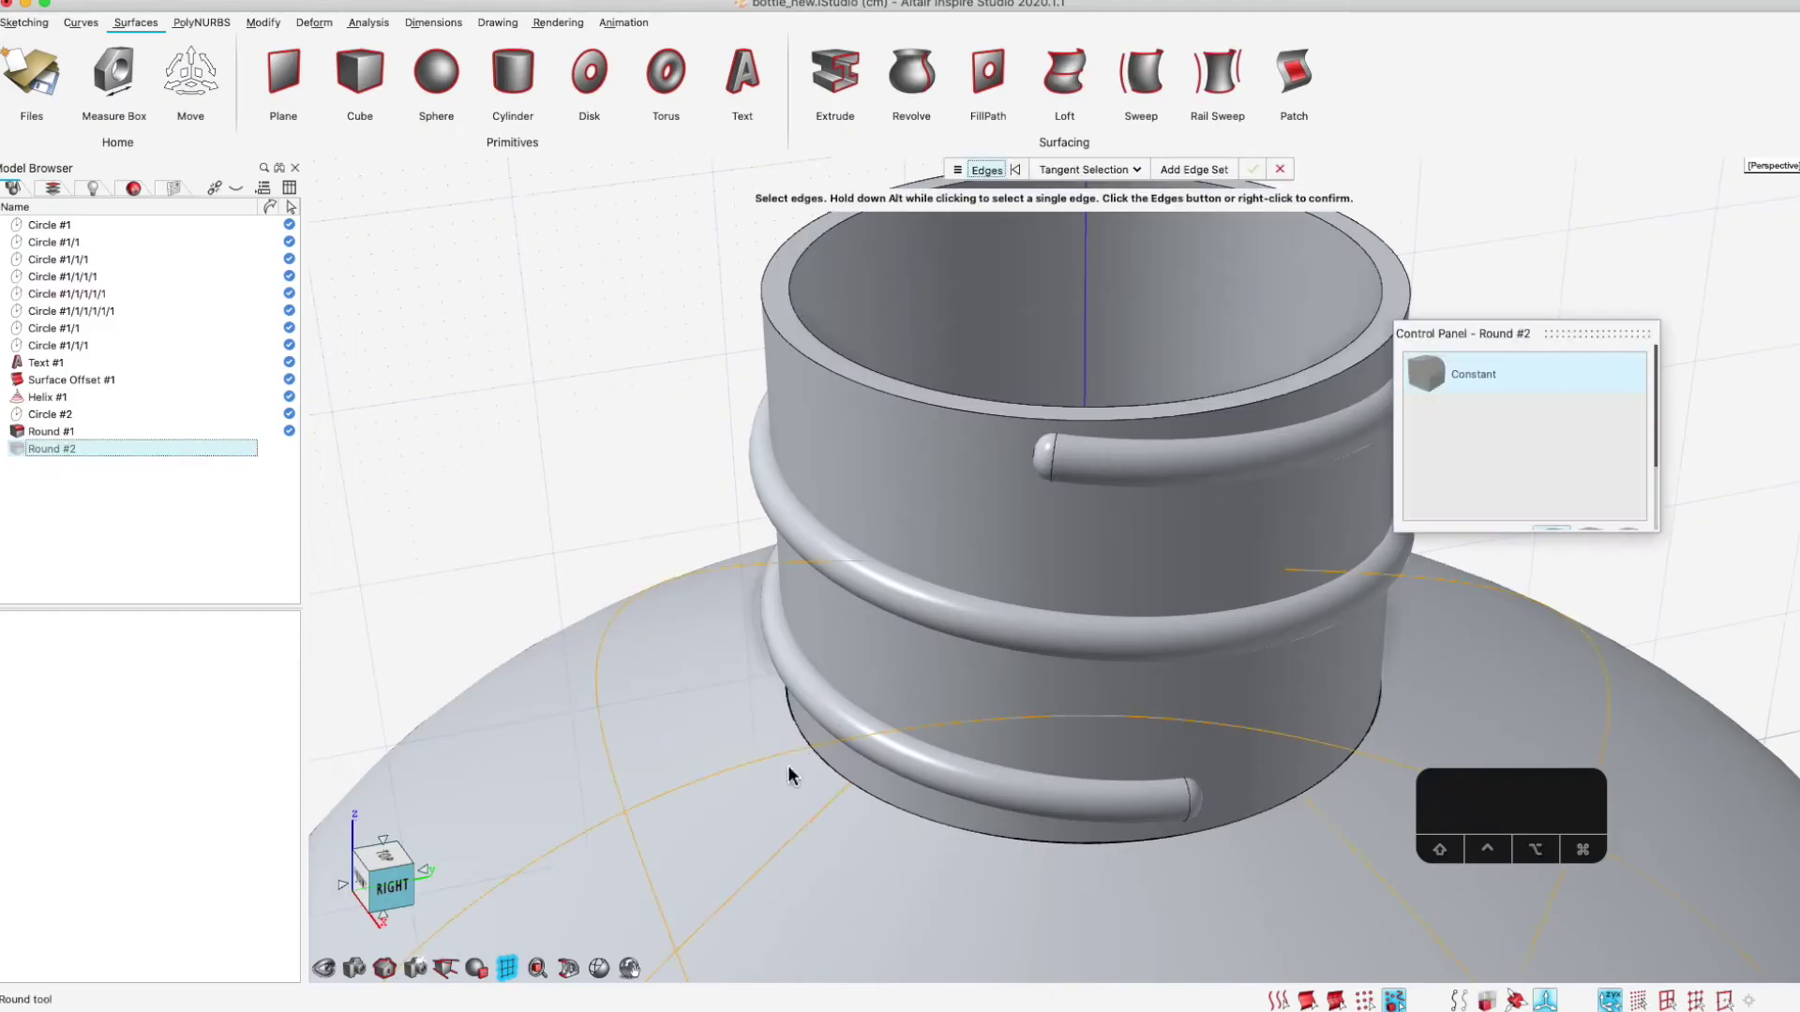
click(837, 792)
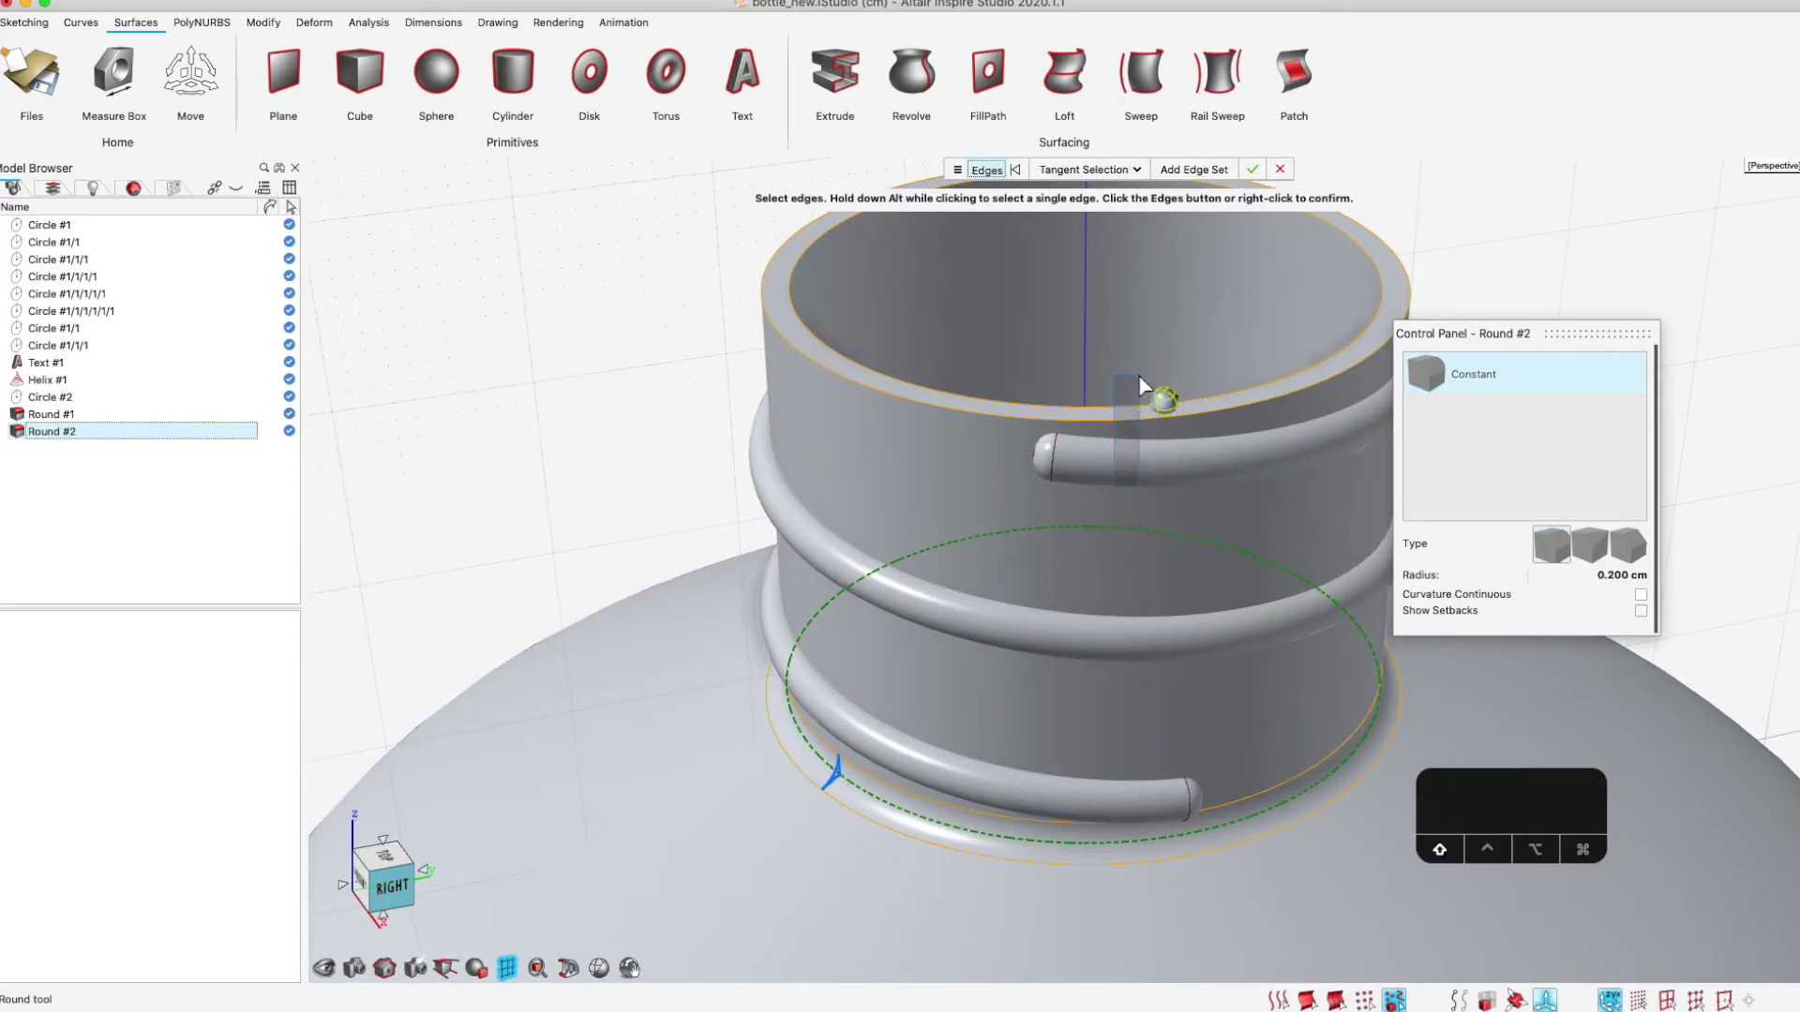
shift+middle_drag(1128, 392, 1099, 435)
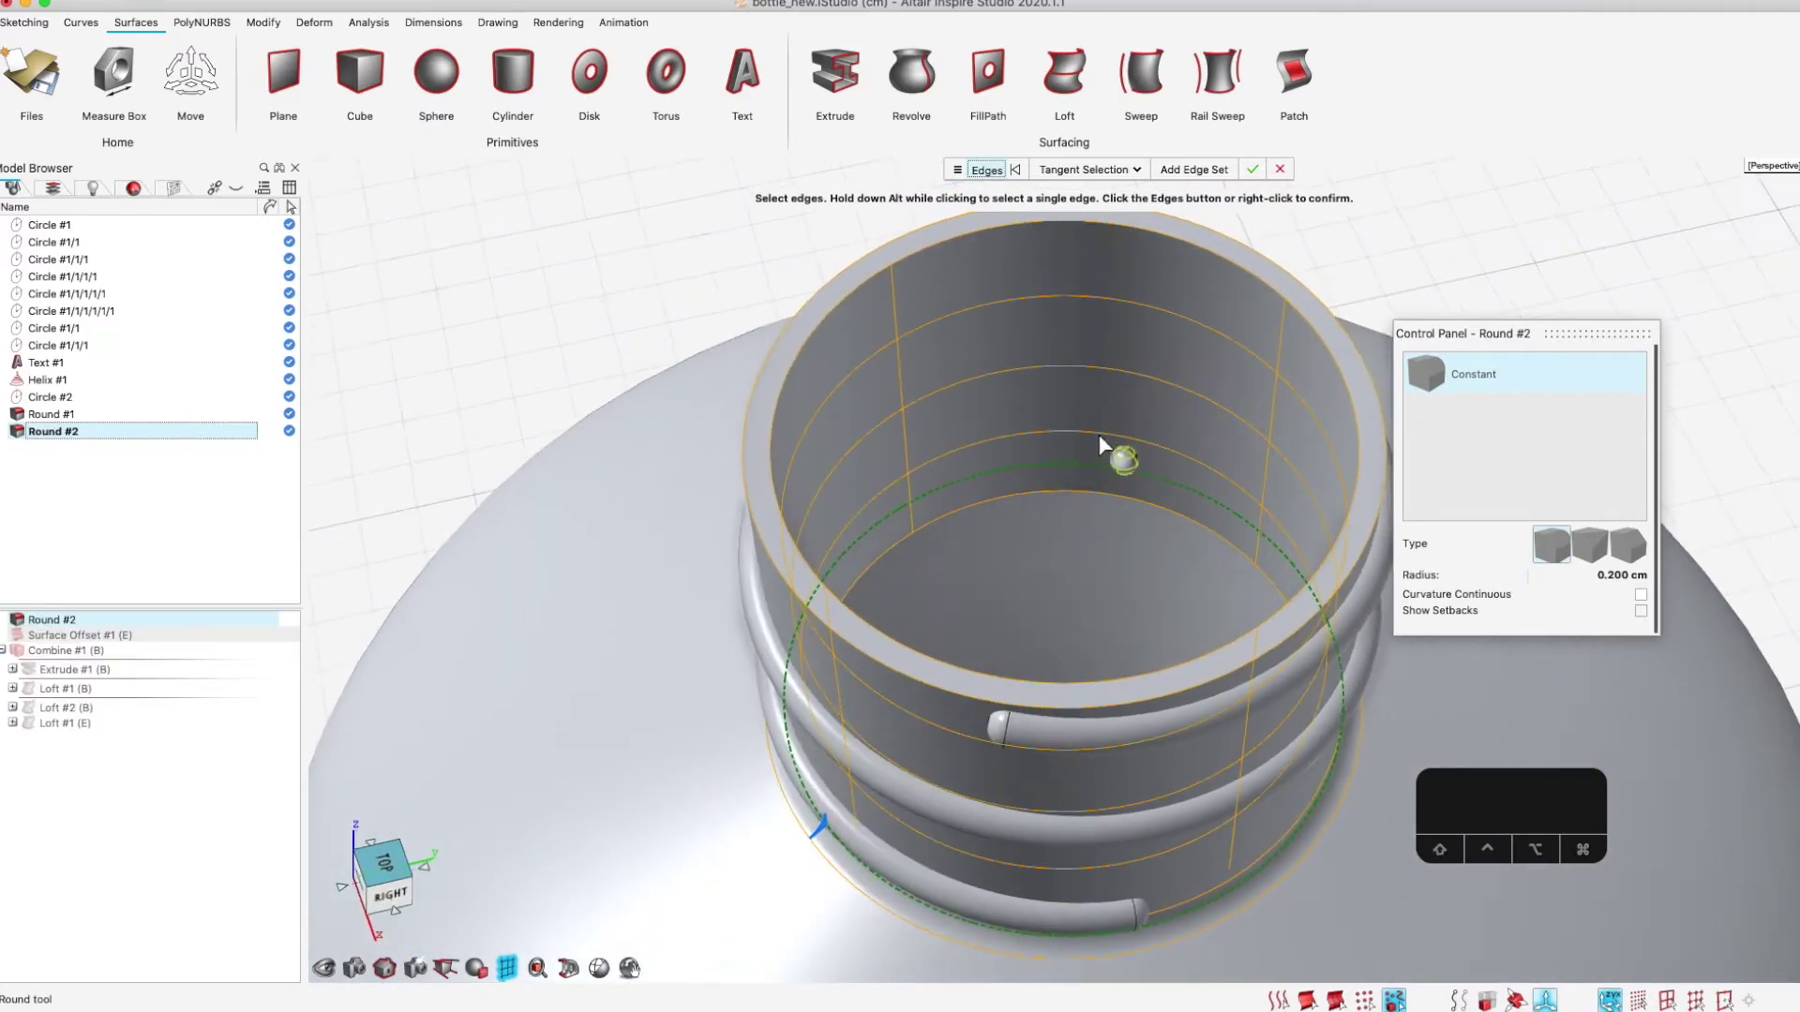
click(1098, 502)
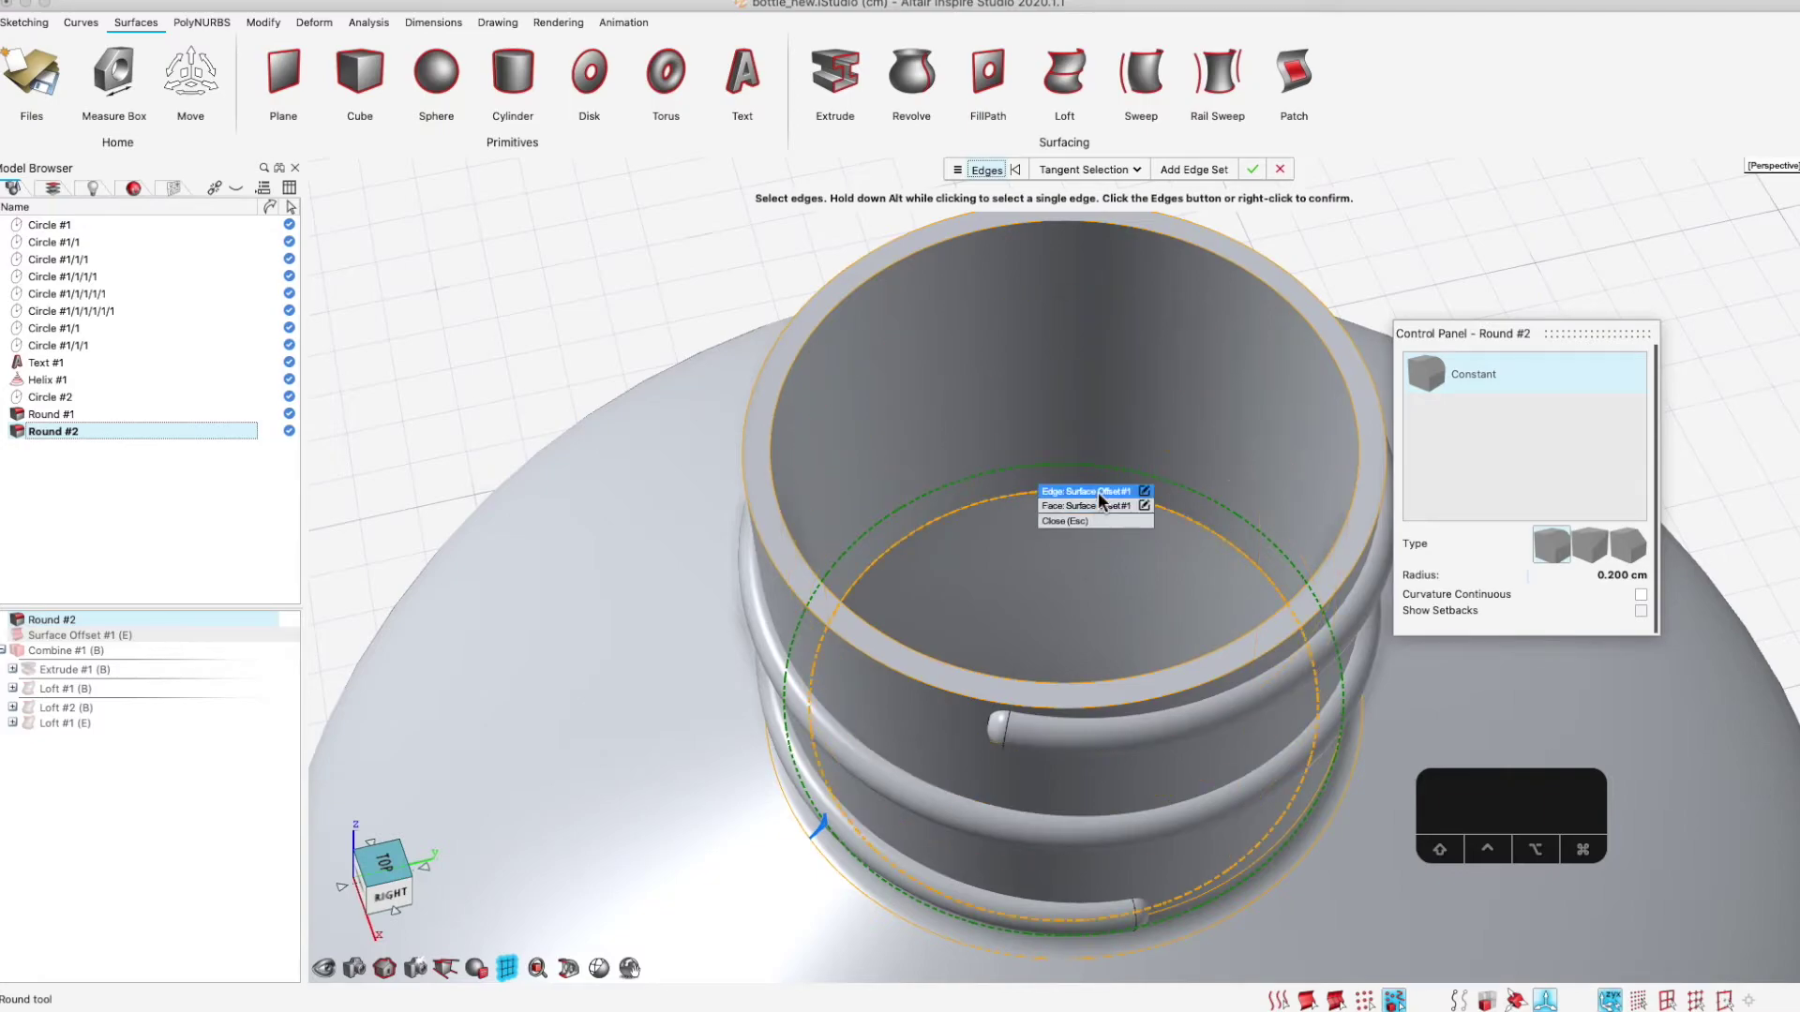
click(1099, 492)
mouse_move(1081, 631)
shift+middle_down()
mouse_move(1081, 525)
mouse_move(1085, 631)
shift+middle_up()
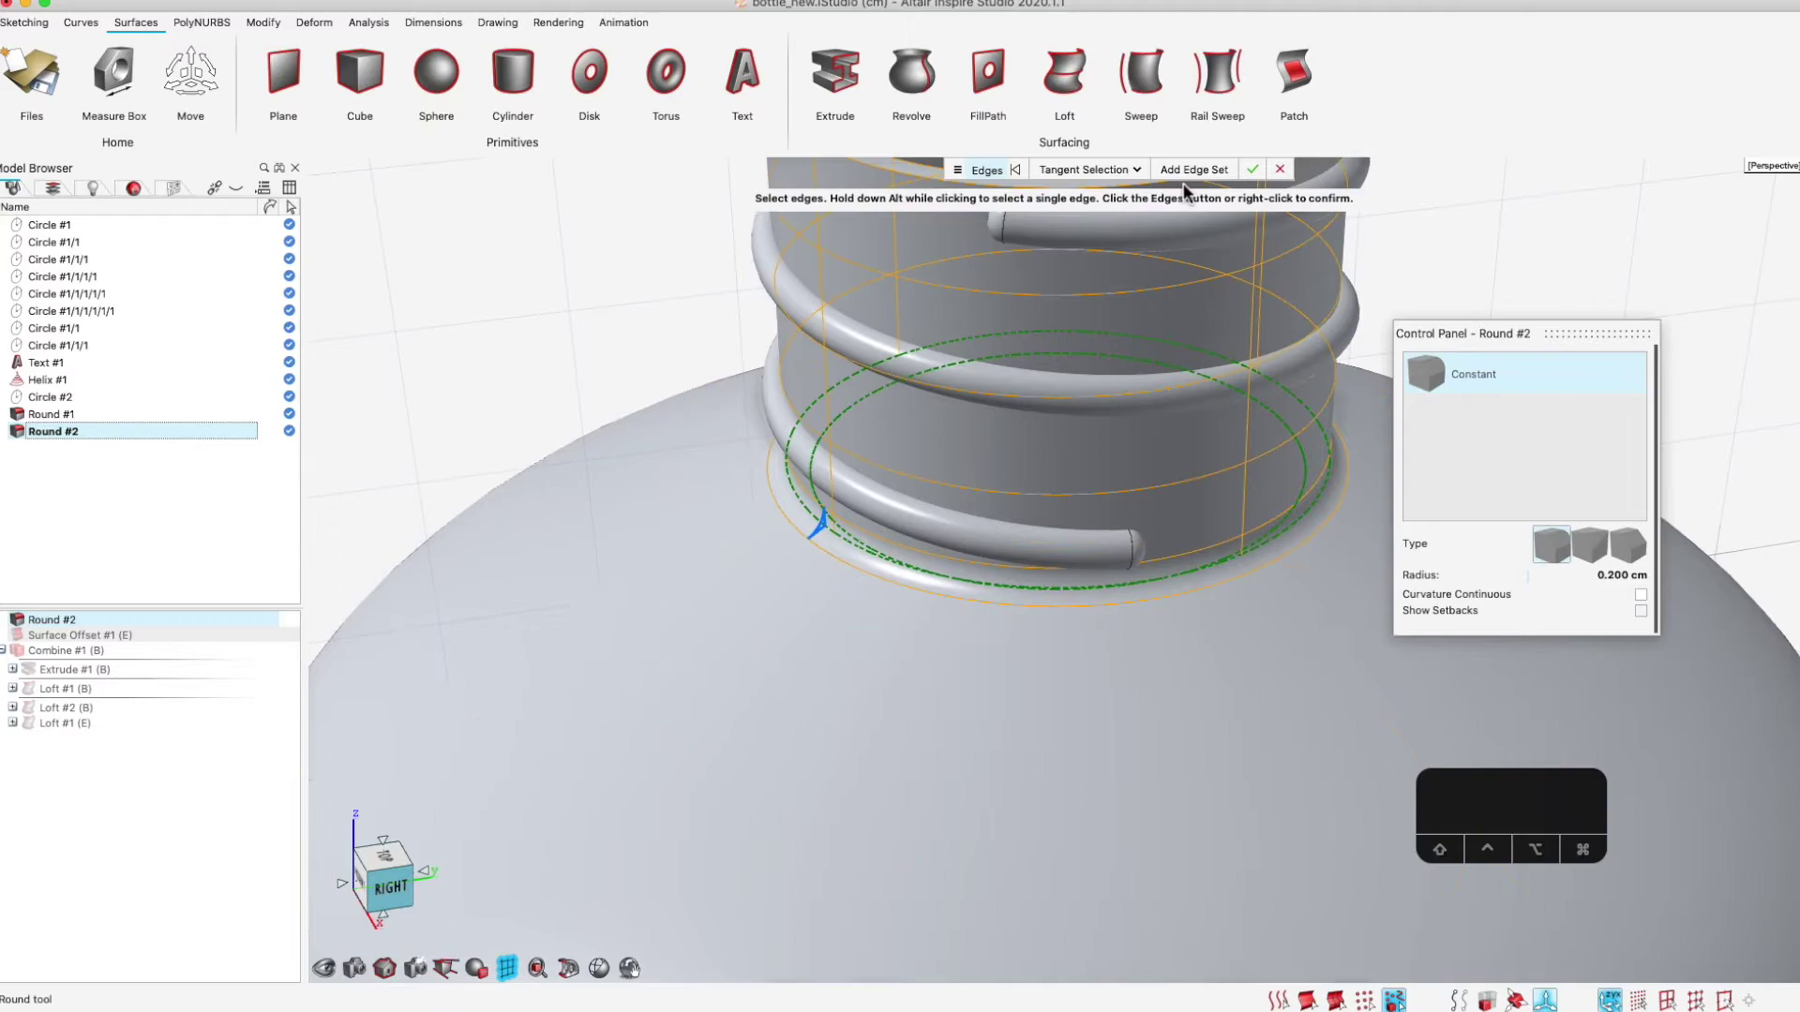
click(1251, 169)
scroll(995, 523, down, 3)
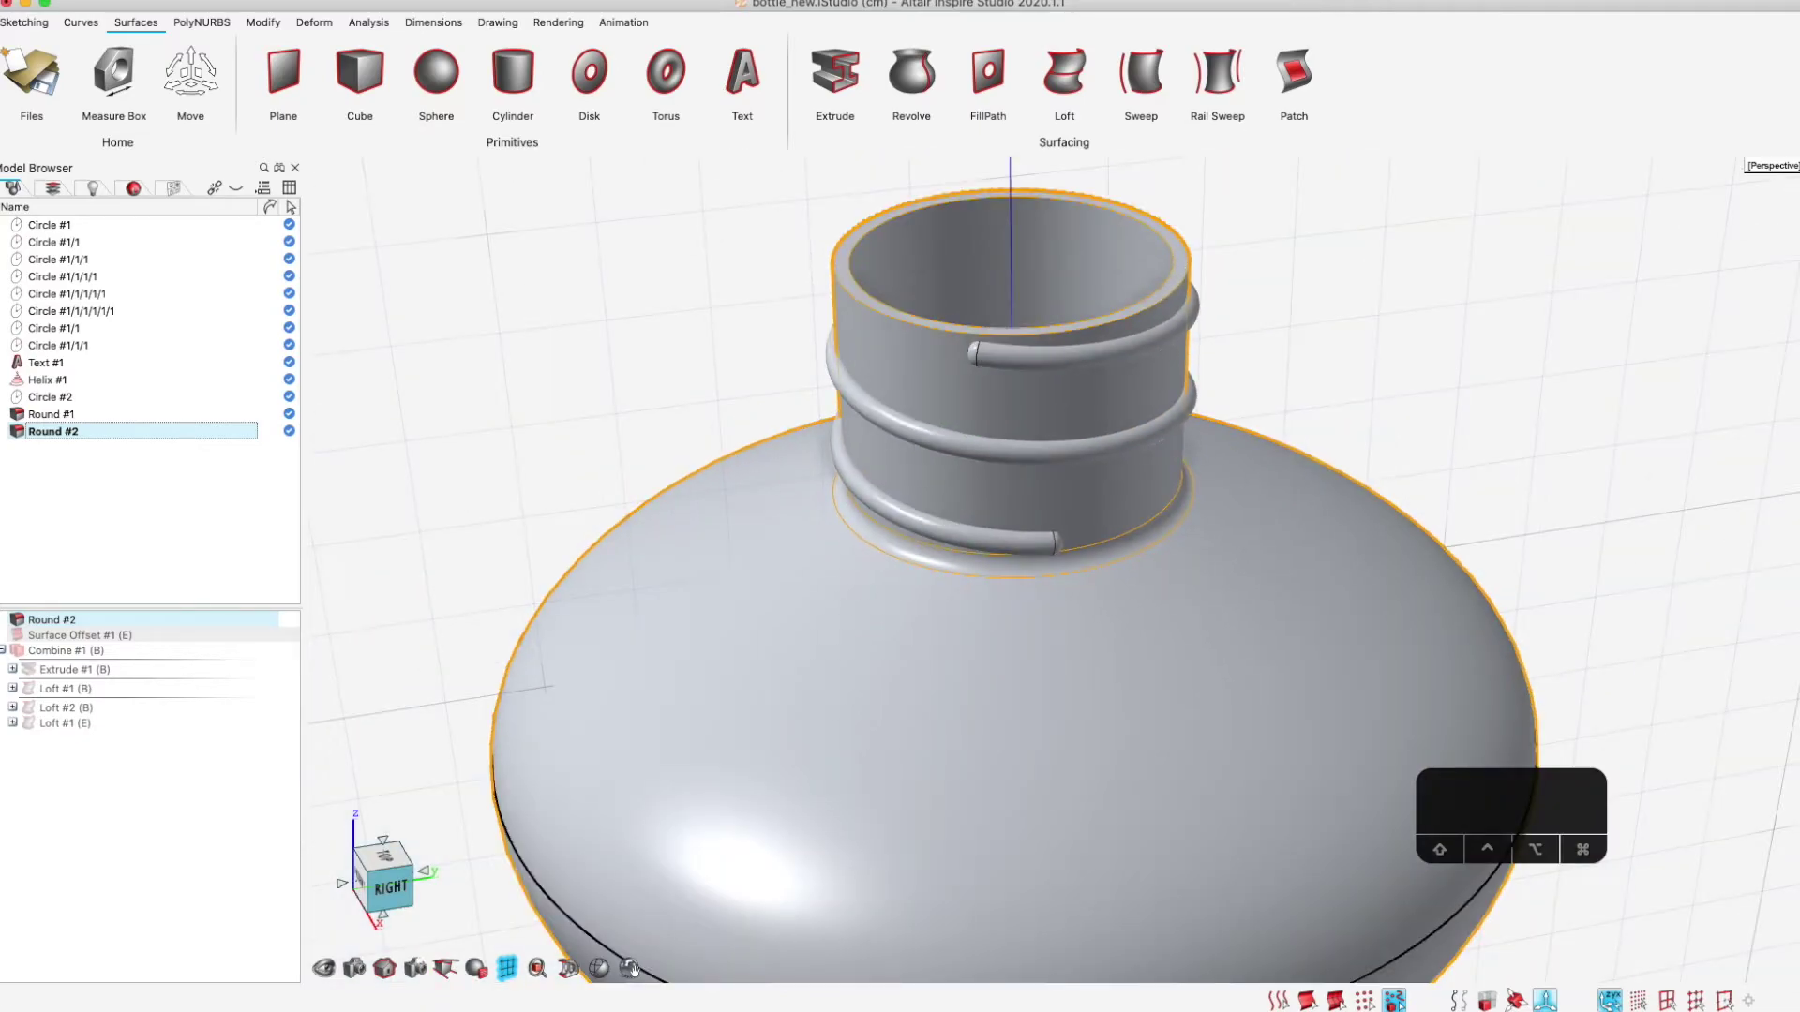
click(1197, 290)
Merge the bottle body and the rounded thread into one solid with a Boolean union
middle_drag(1197, 289, 1152, 374)
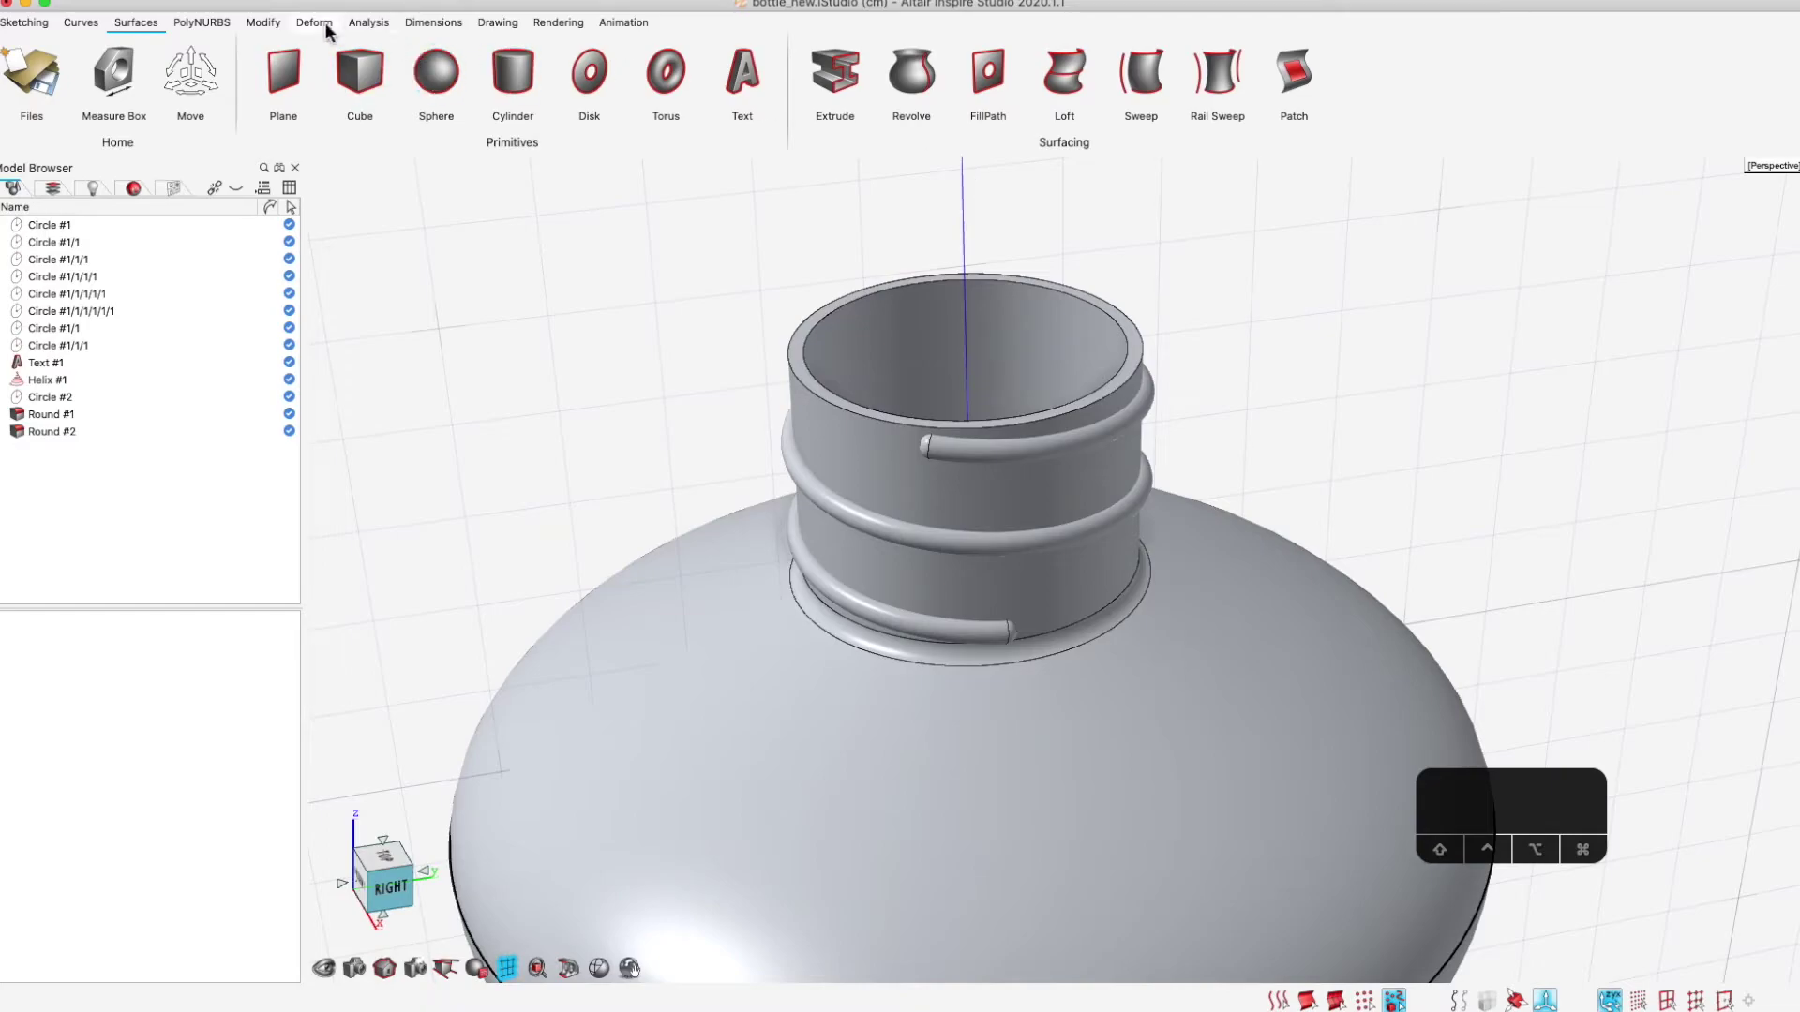
click(271, 22)
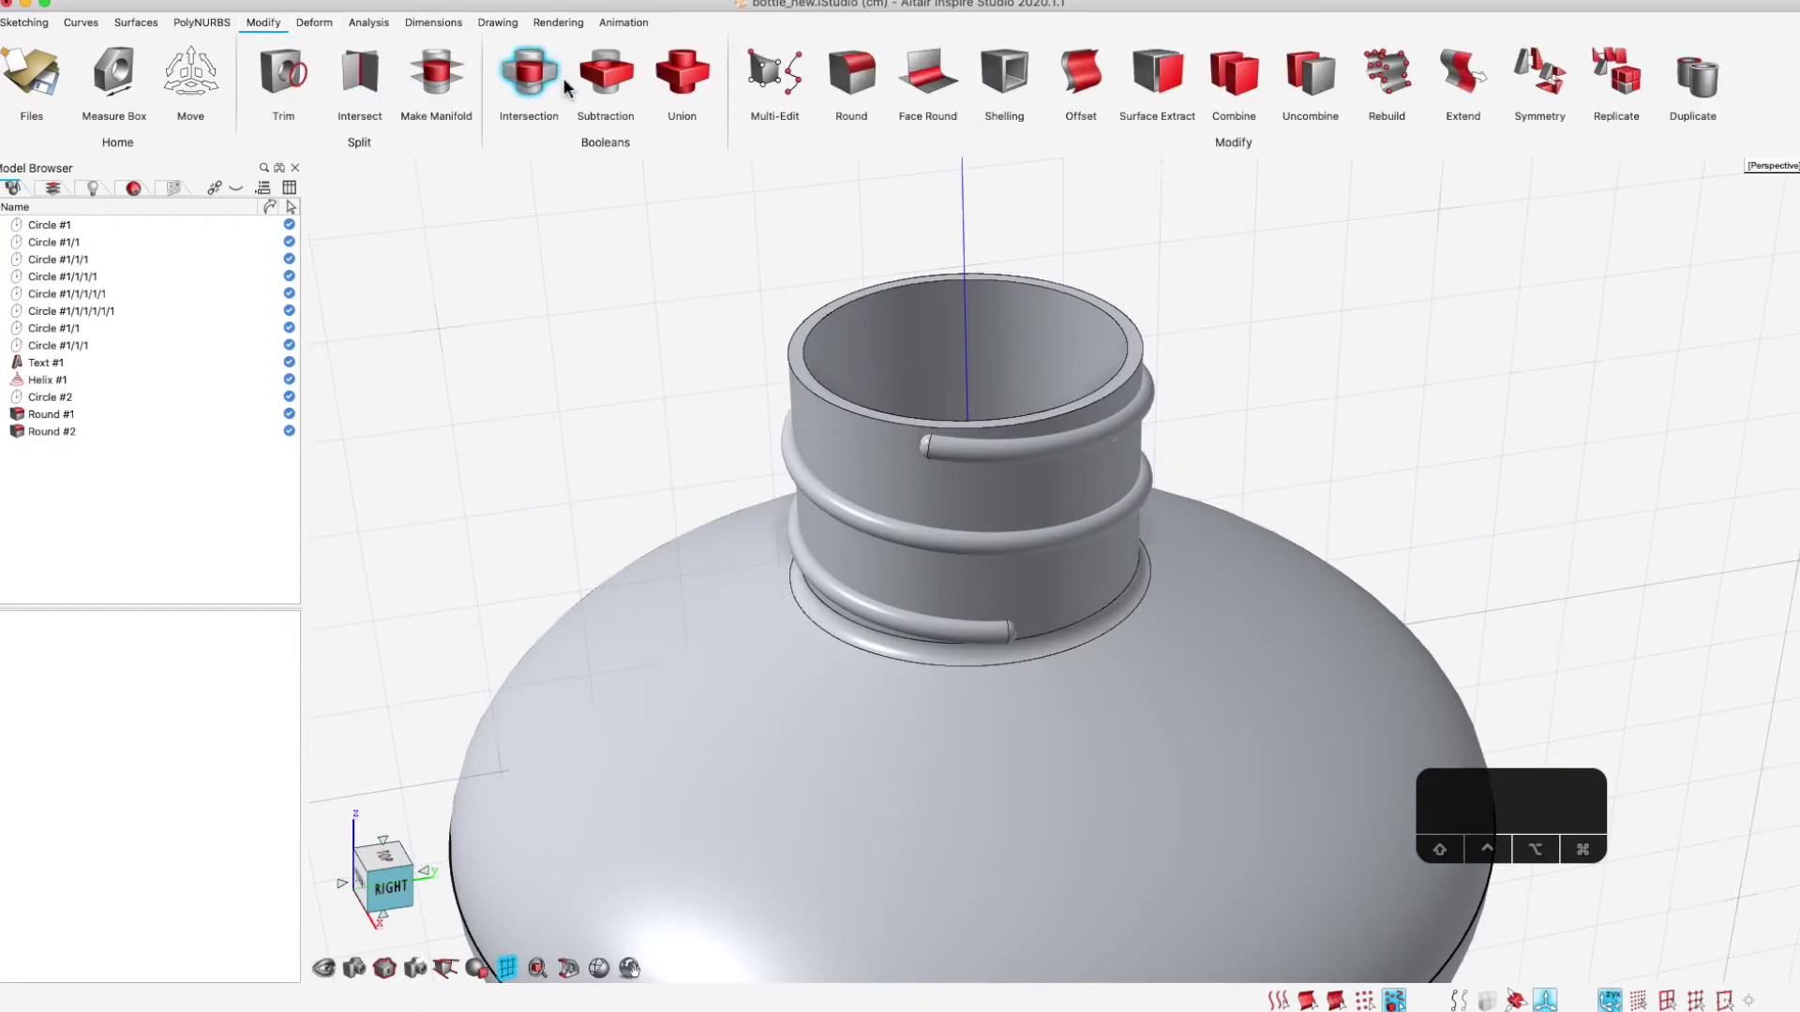
click(667, 85)
click(1038, 298)
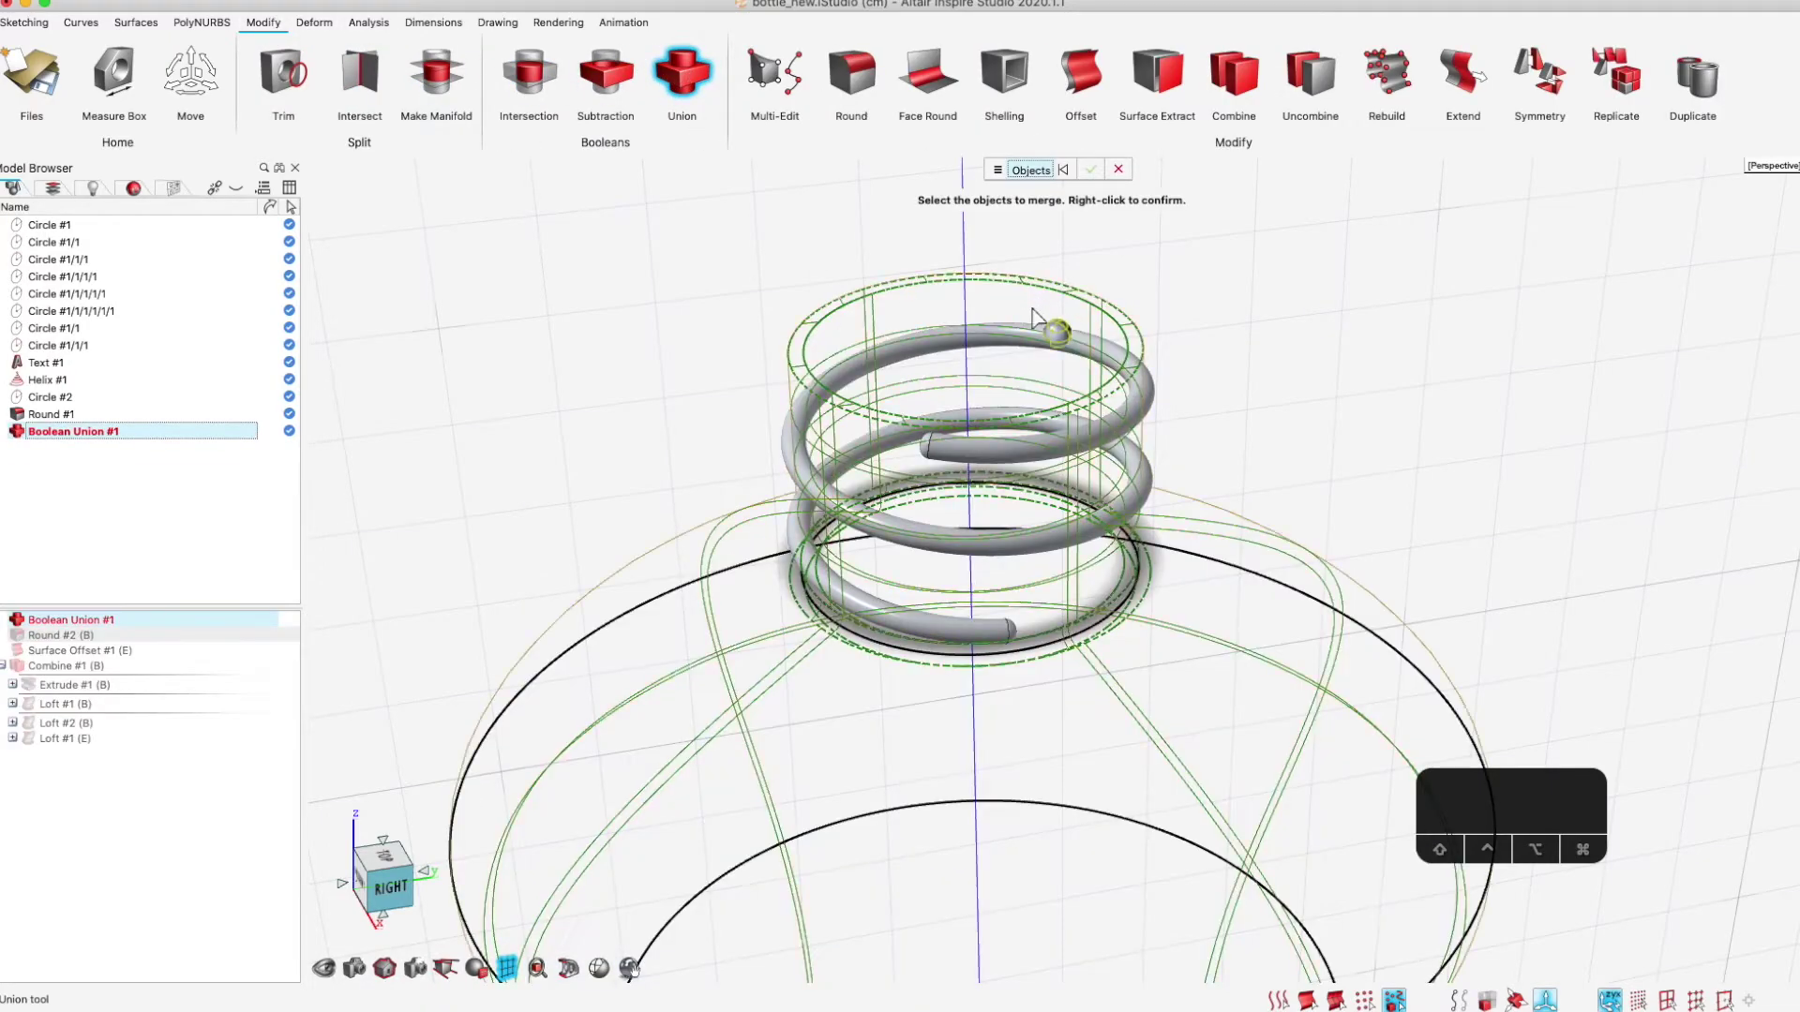
click(1154, 389)
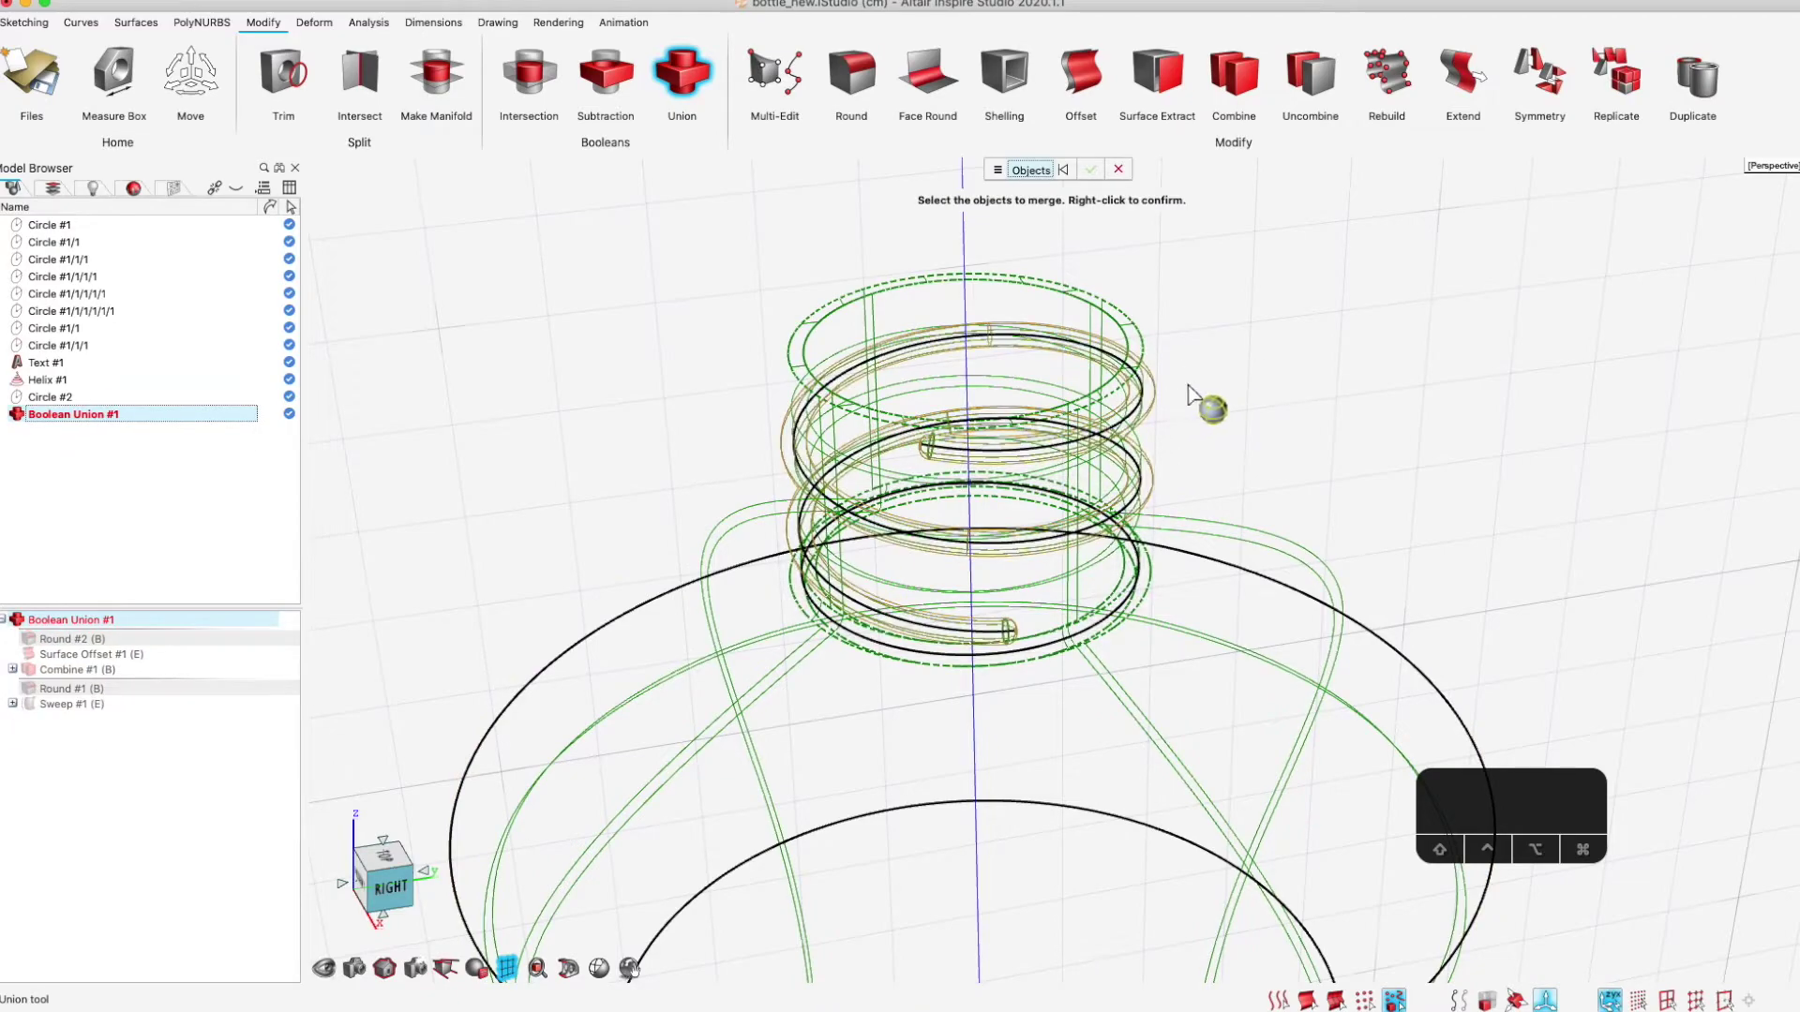
right_click(1163, 286)
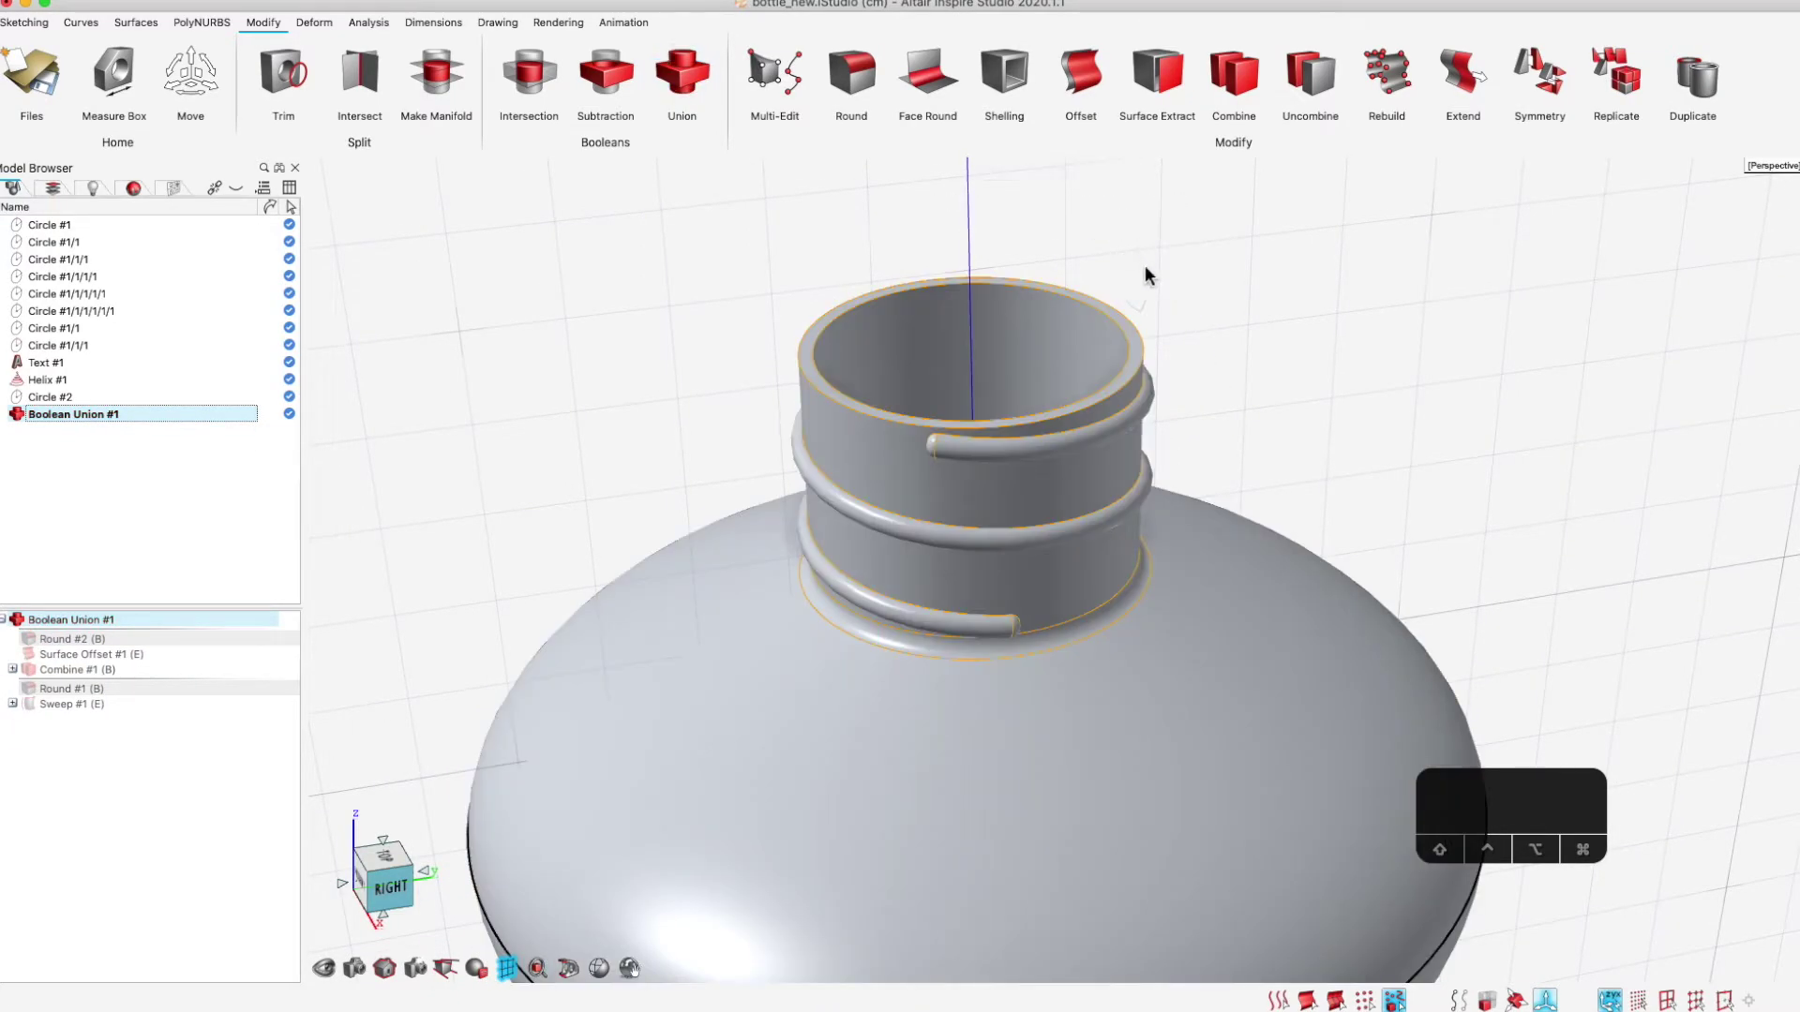
click(1009, 265)
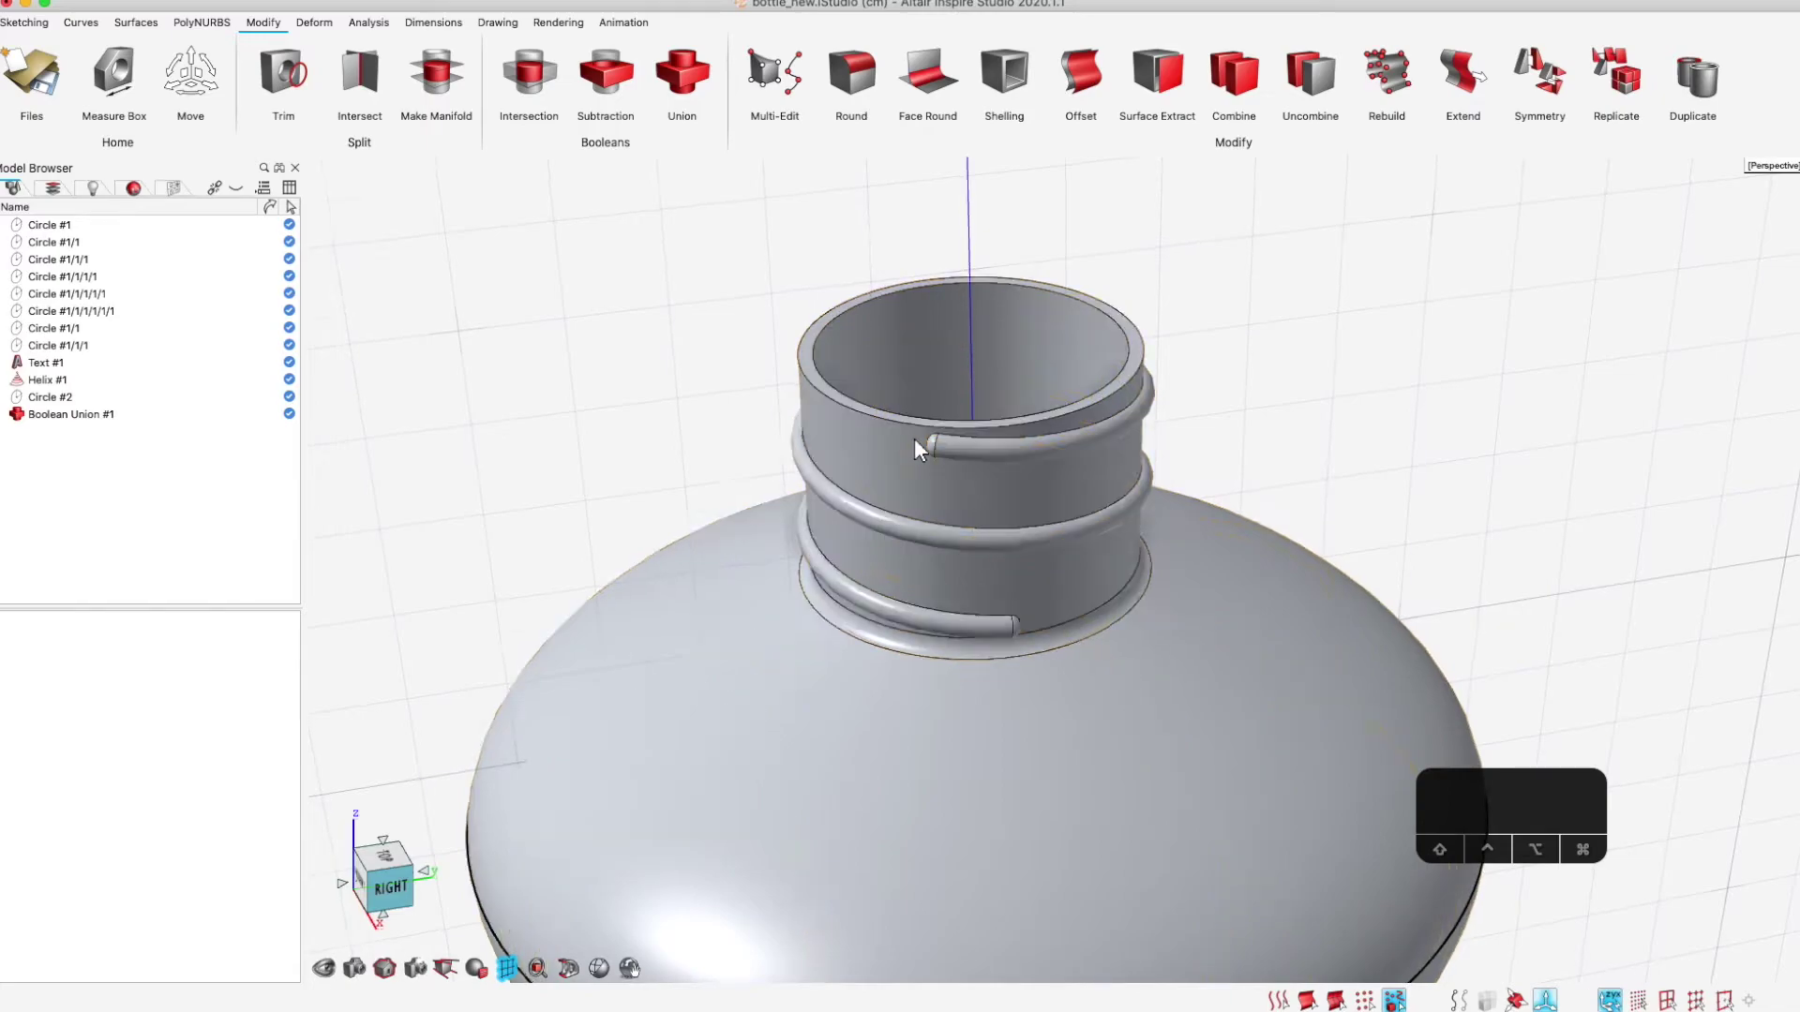
Apply a Round to the edge where the thread meets the neck wall, clearing the wrong edge selection first
scroll(913, 437, up, 1)
click(993, 465)
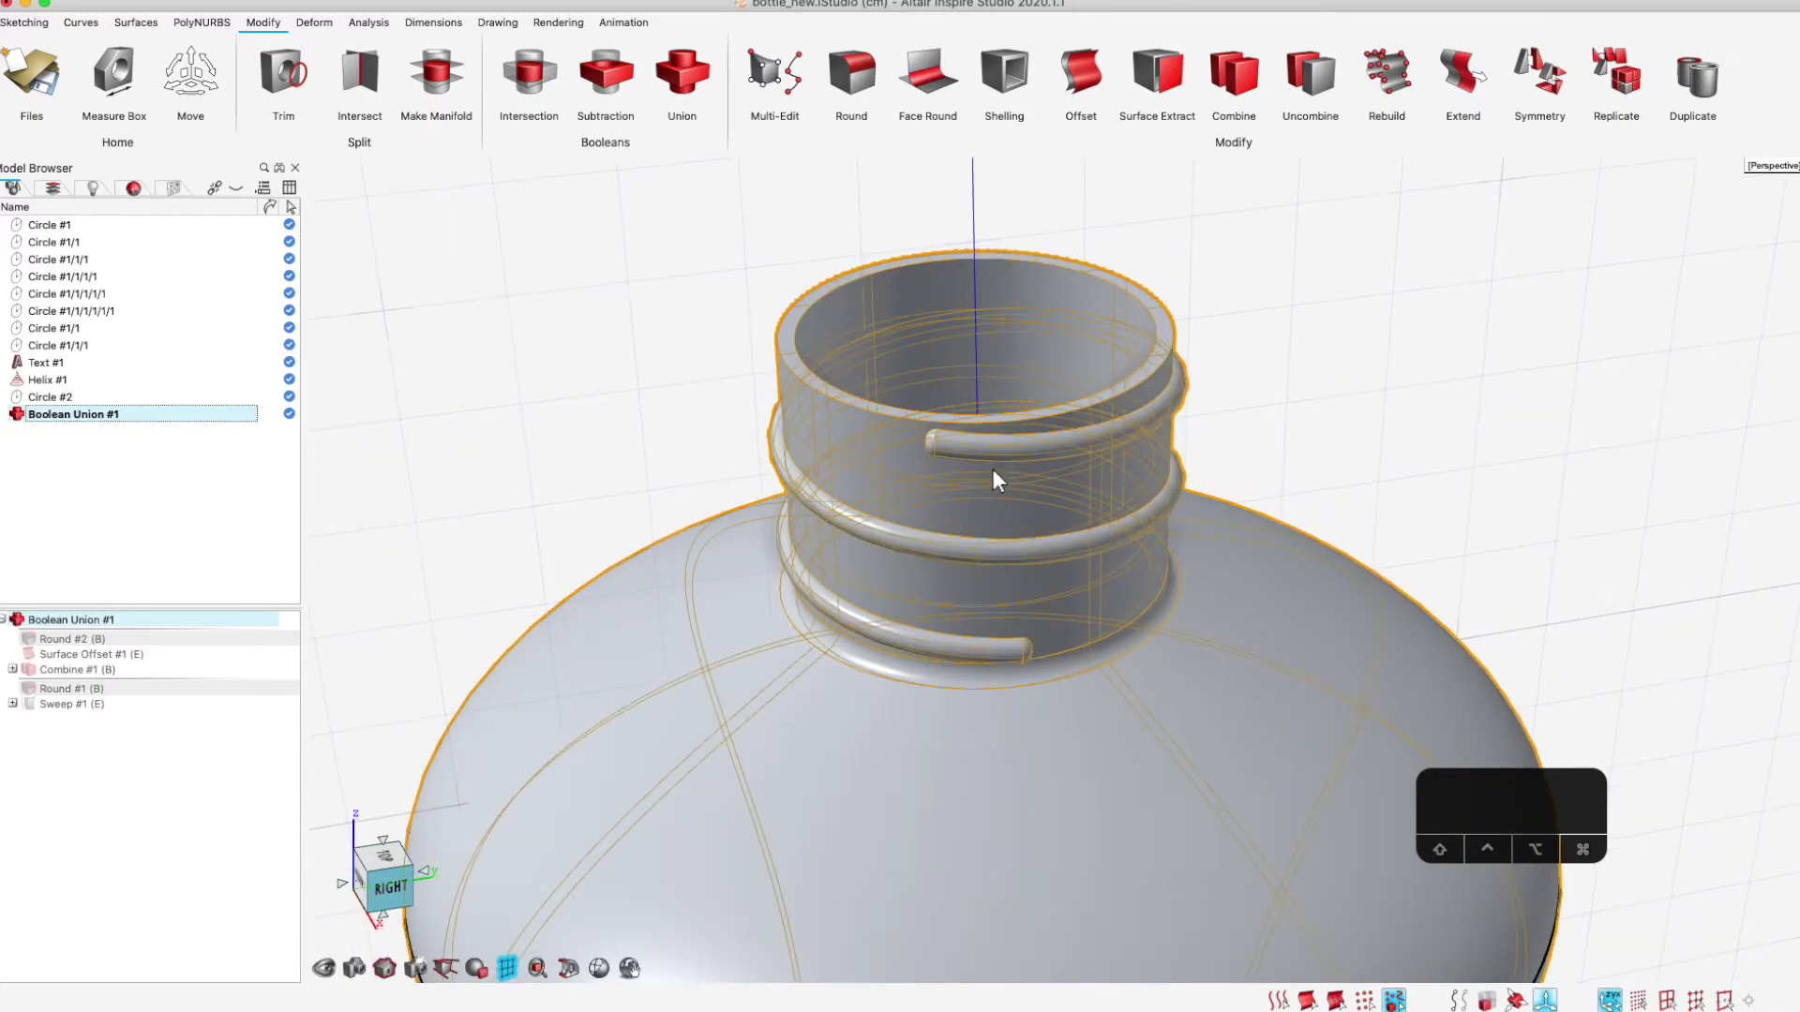
click(821, 77)
scroll(928, 469, up, 3)
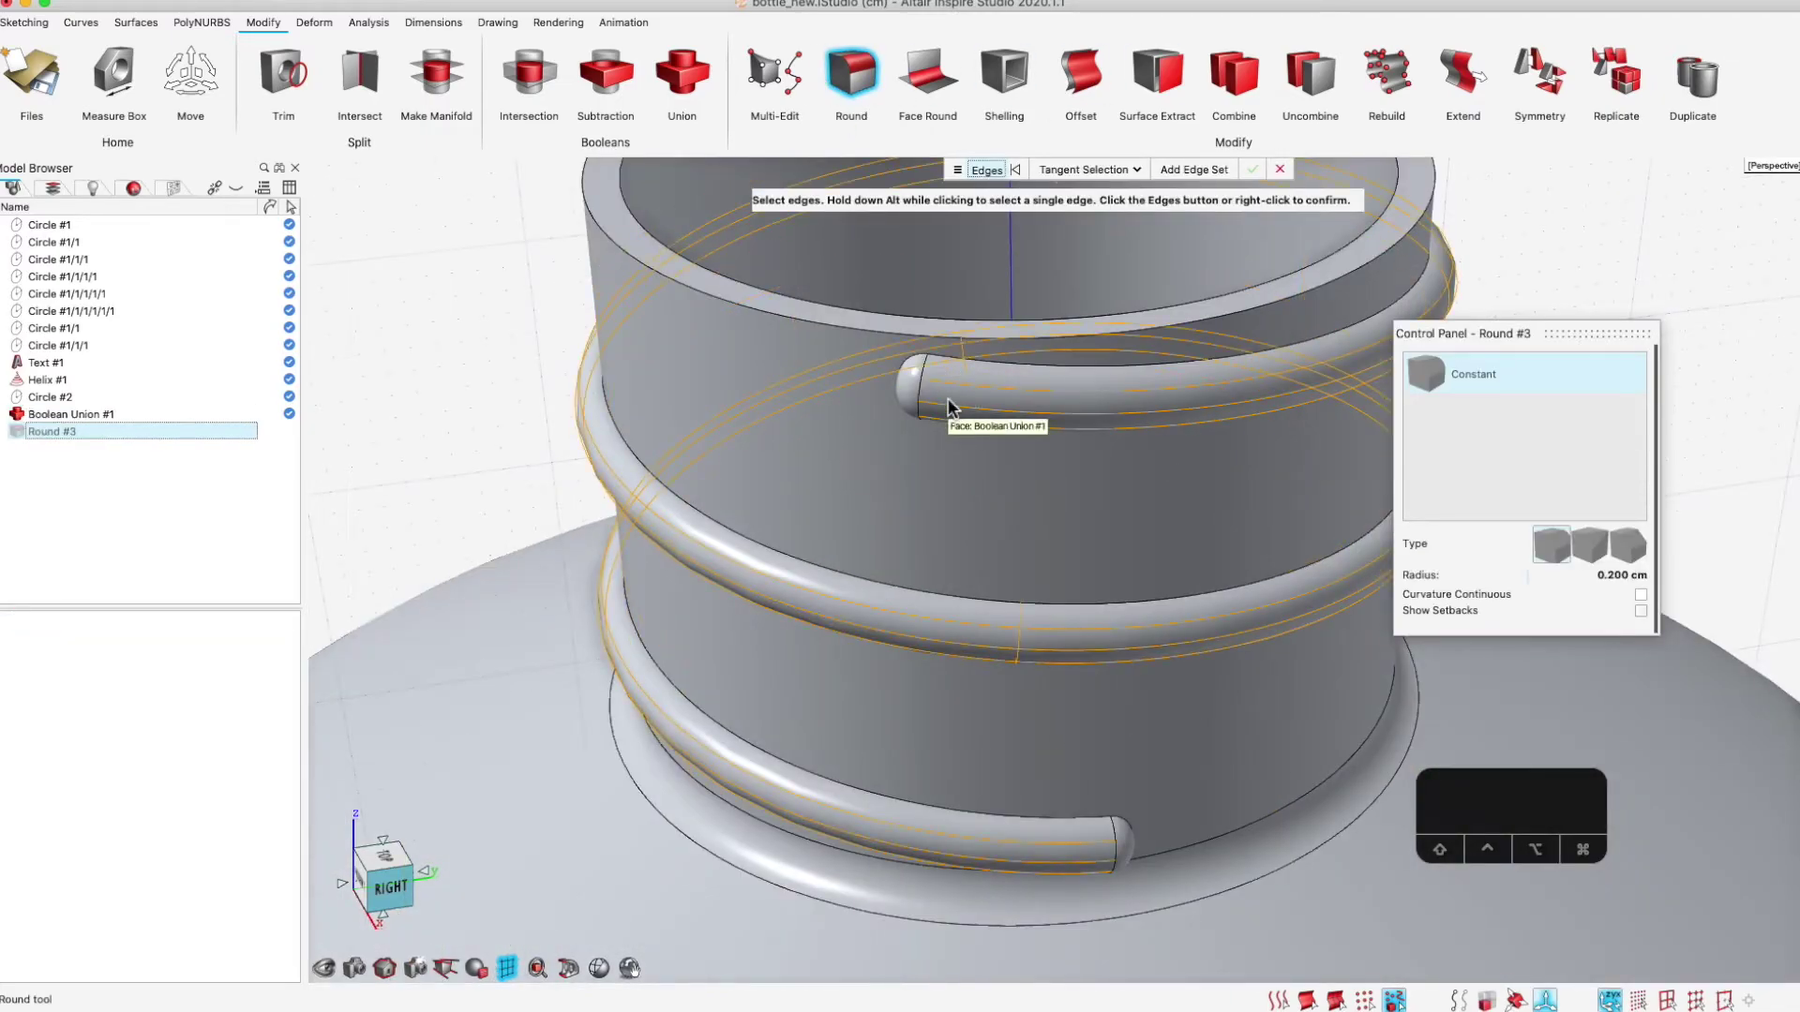
click(988, 399)
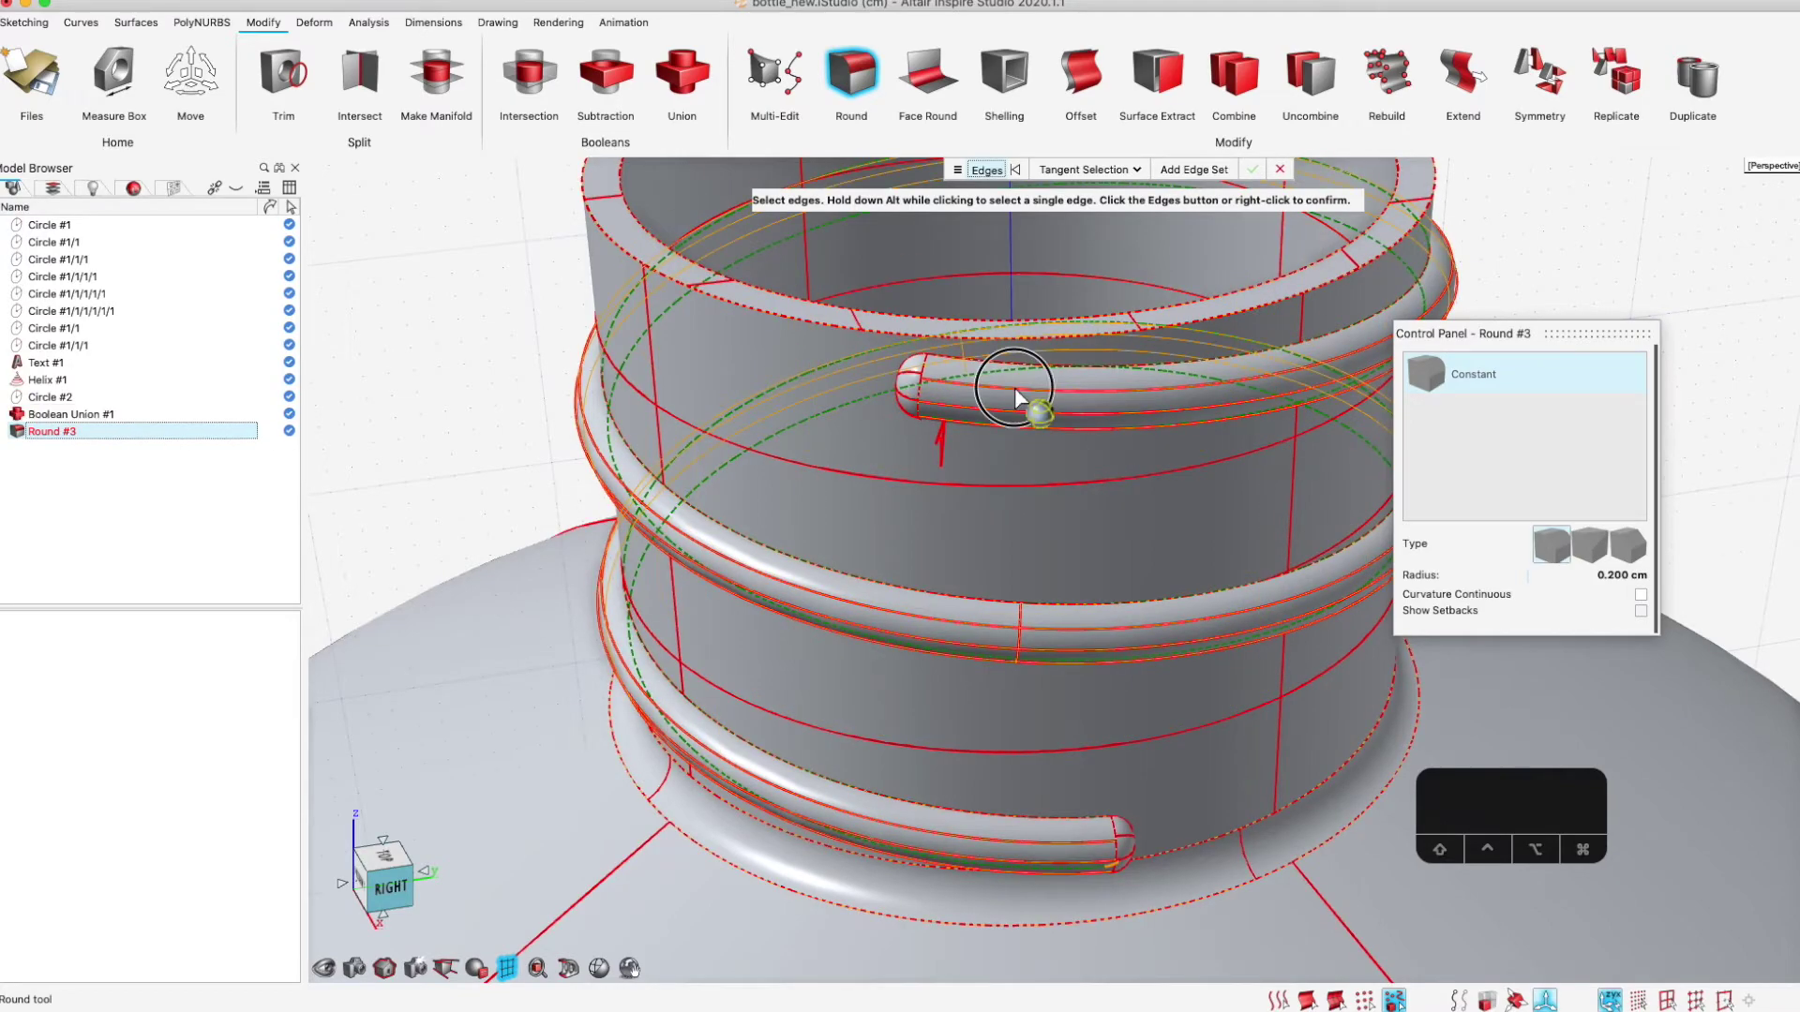
click(1016, 171)
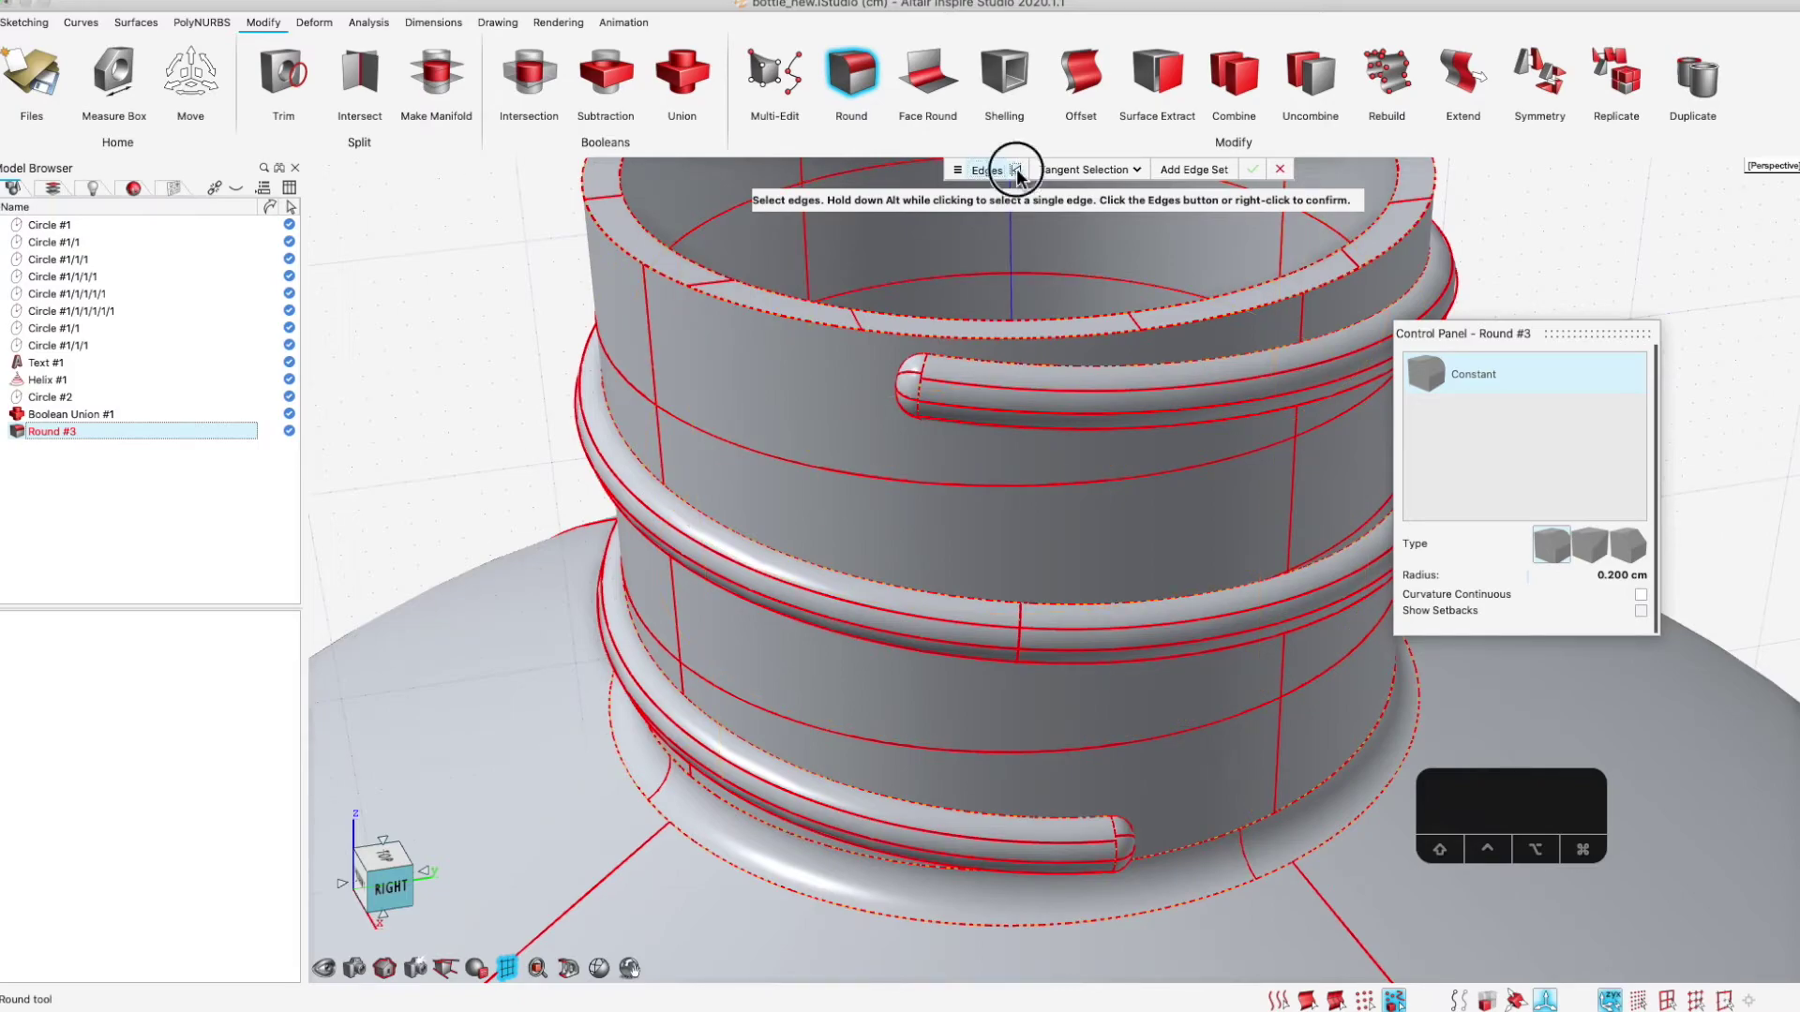
click(1027, 365)
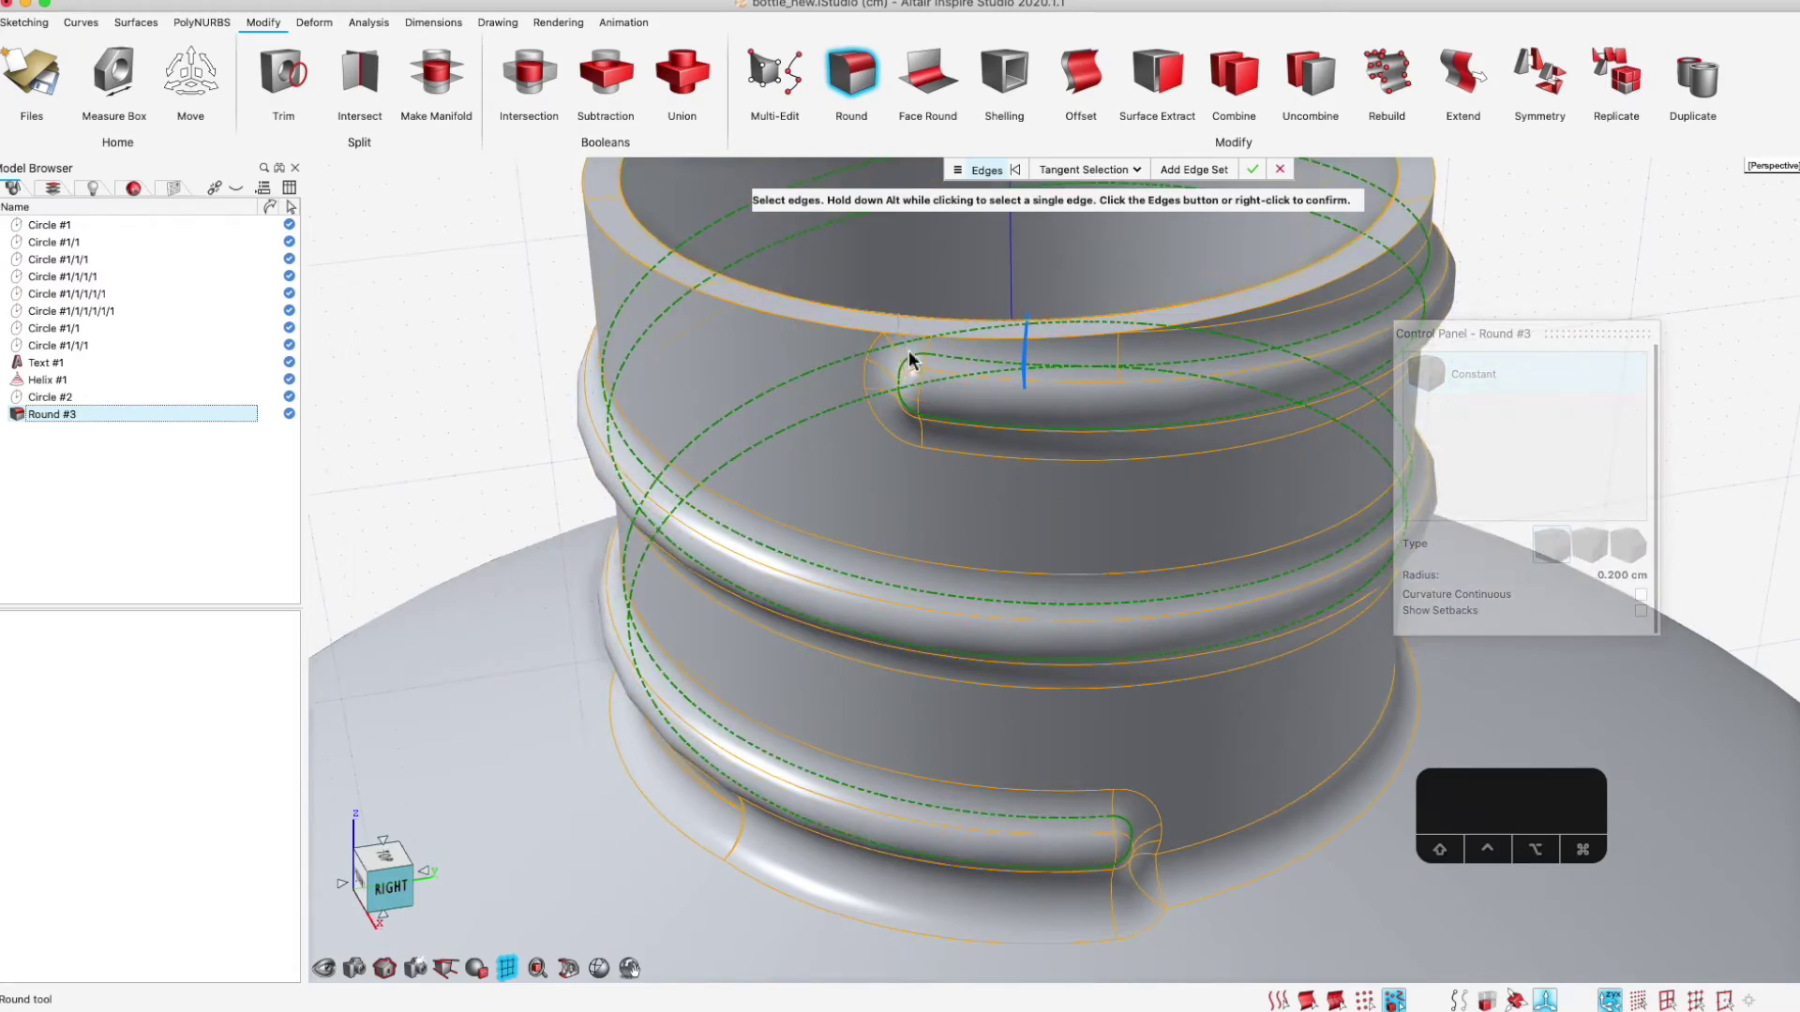
Set the radius of the round between thread and neck to 0.1 cm and confirm it
shift+middle_drag(999, 373, 1000, 352)
shift+middle_drag(1352, 449, 1474, 610)
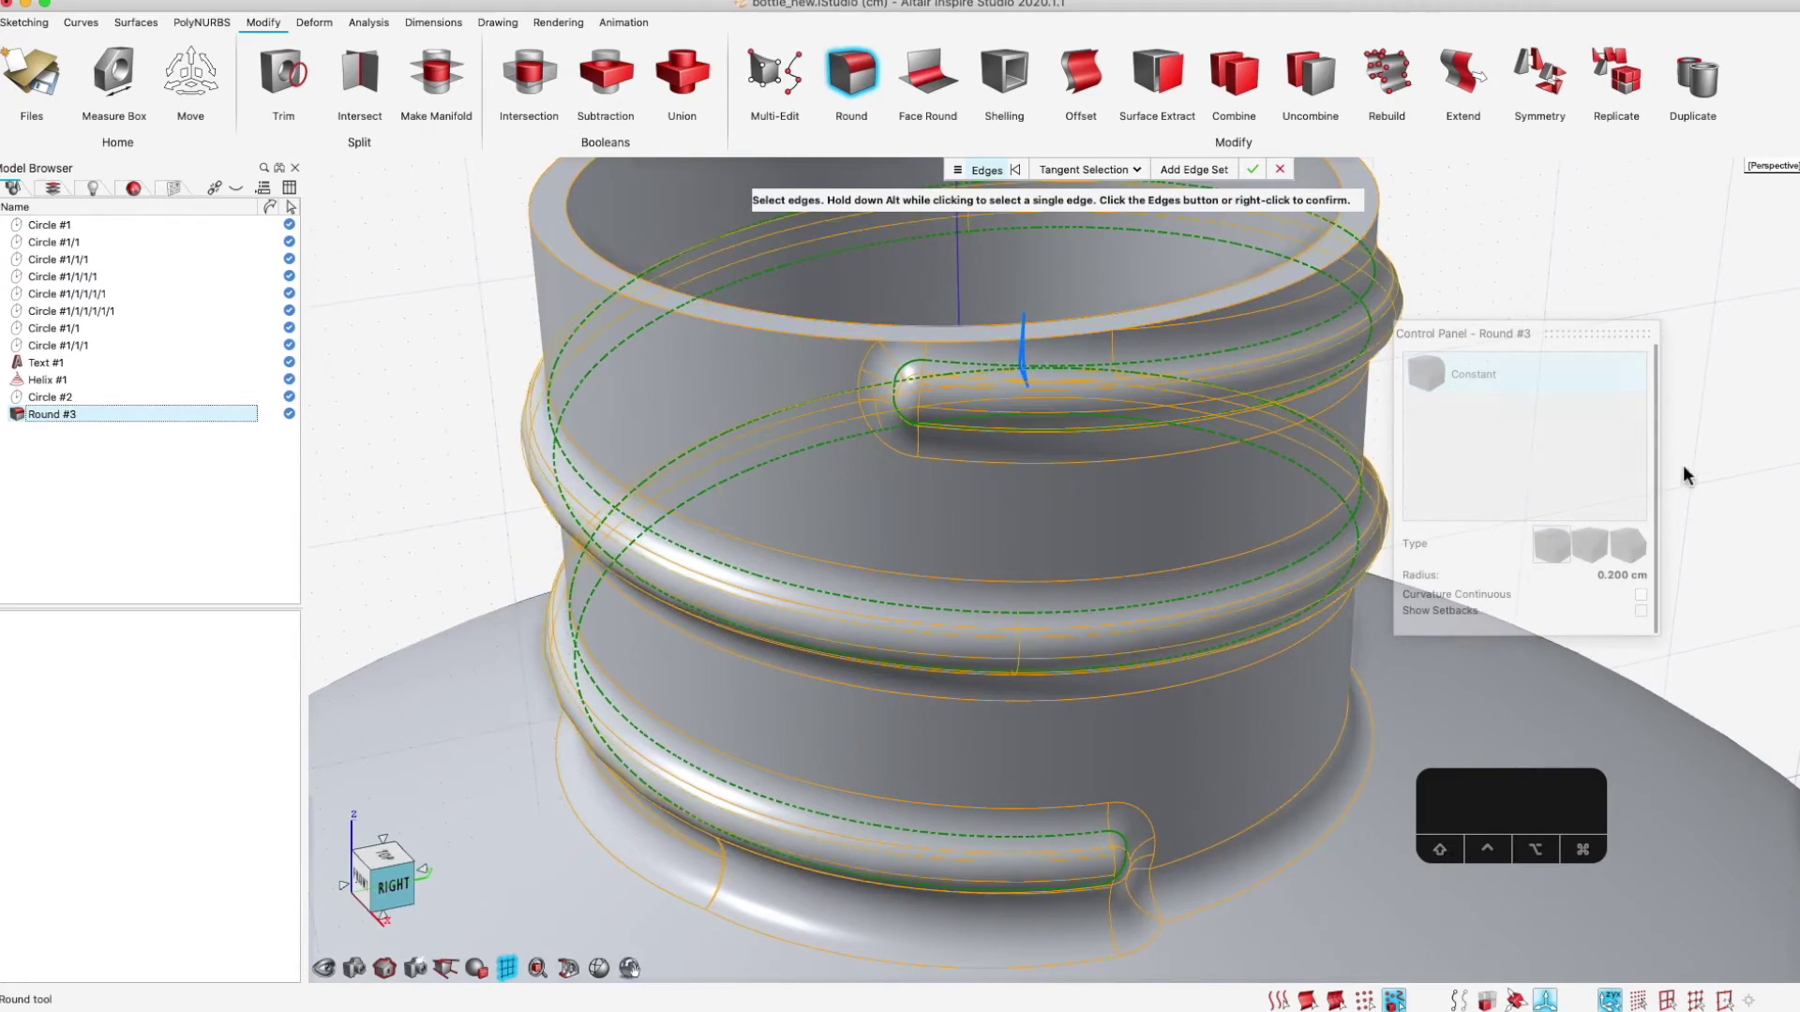
click(1626, 576)
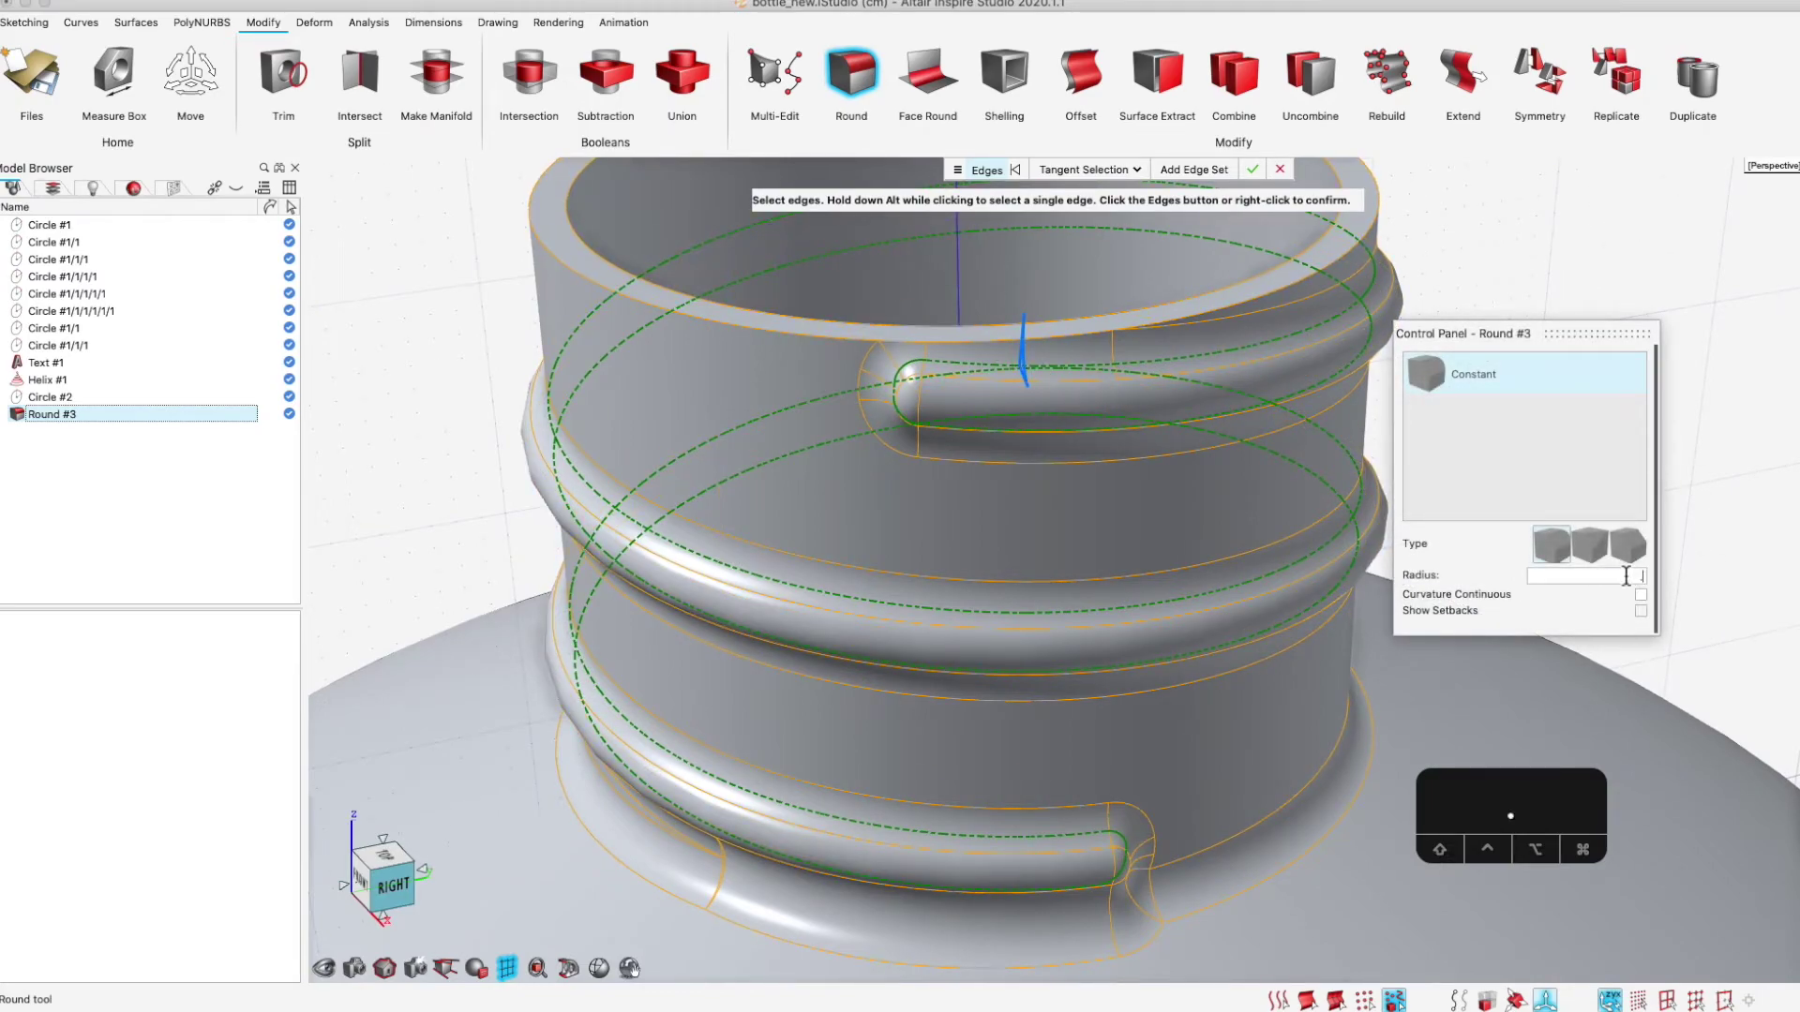
text(.1)
key(Return)
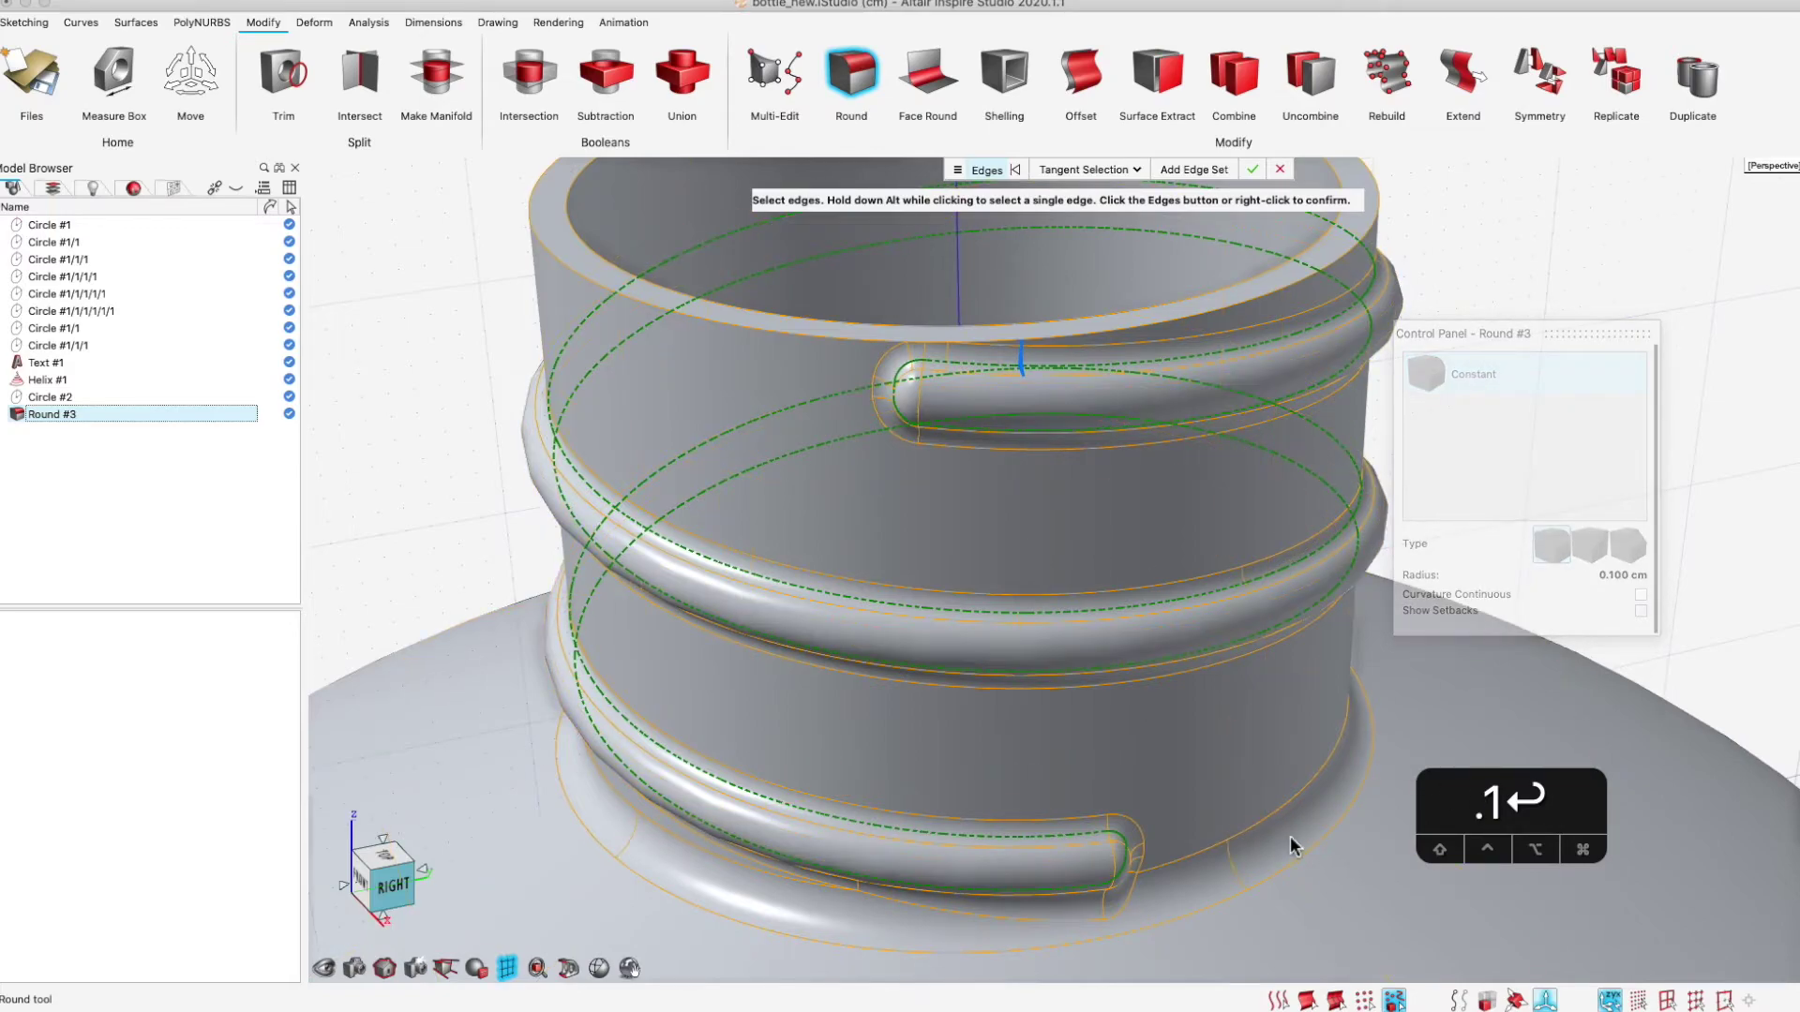
click(1256, 171)
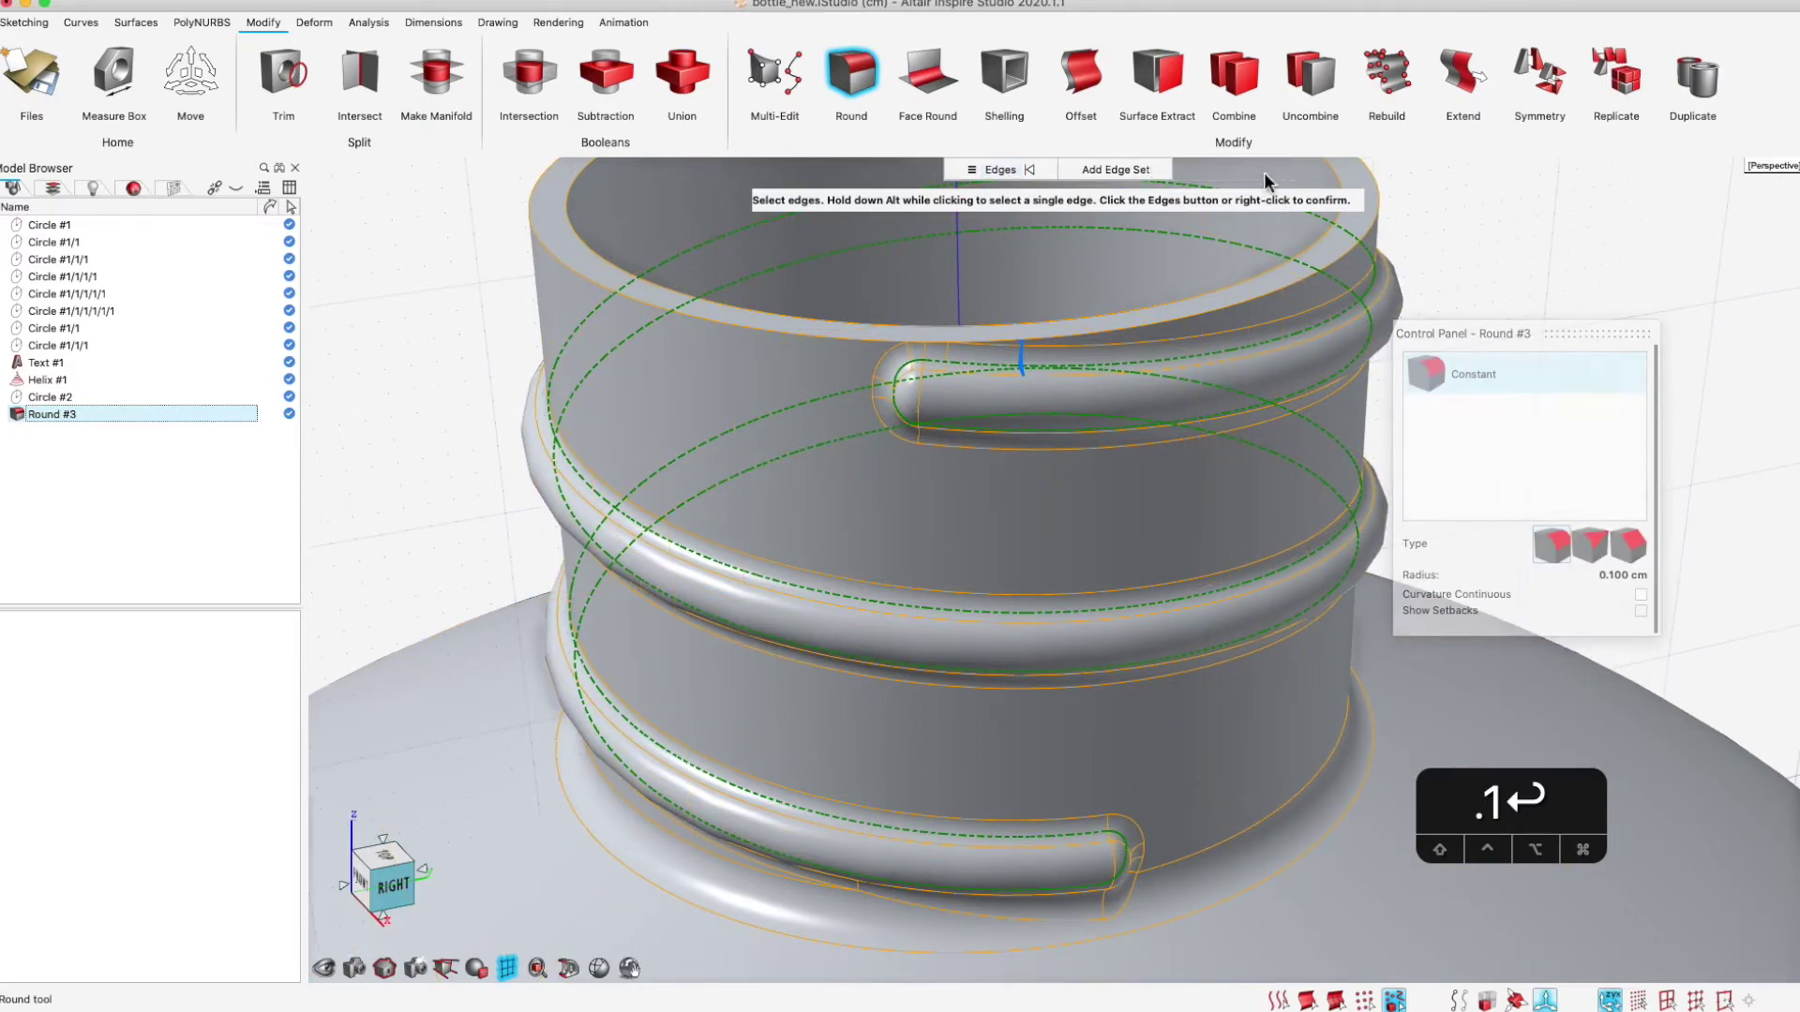
Turn off the display of the dark edge lines across the bottle's surface, leaving nothing selected
scroll(1485, 232, down, 10)
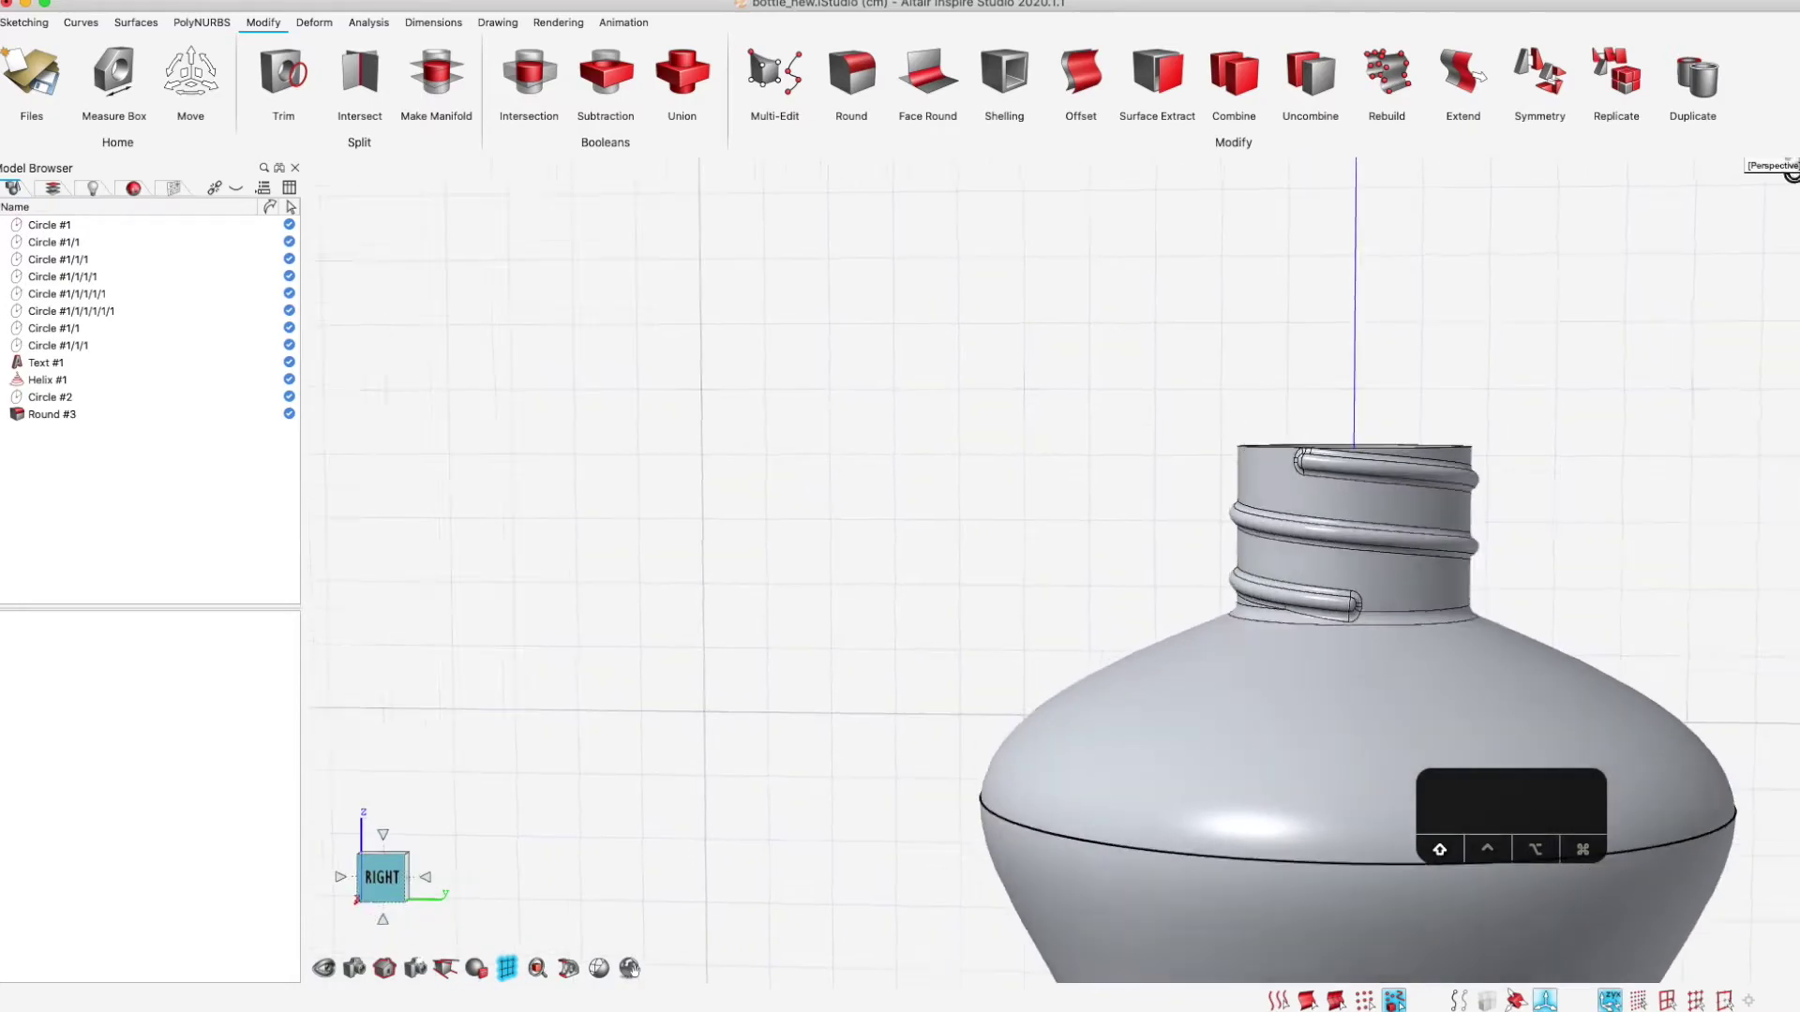
shift+middle_drag(1795, 172, 1378, 347)
scroll(1497, 549, down, 8)
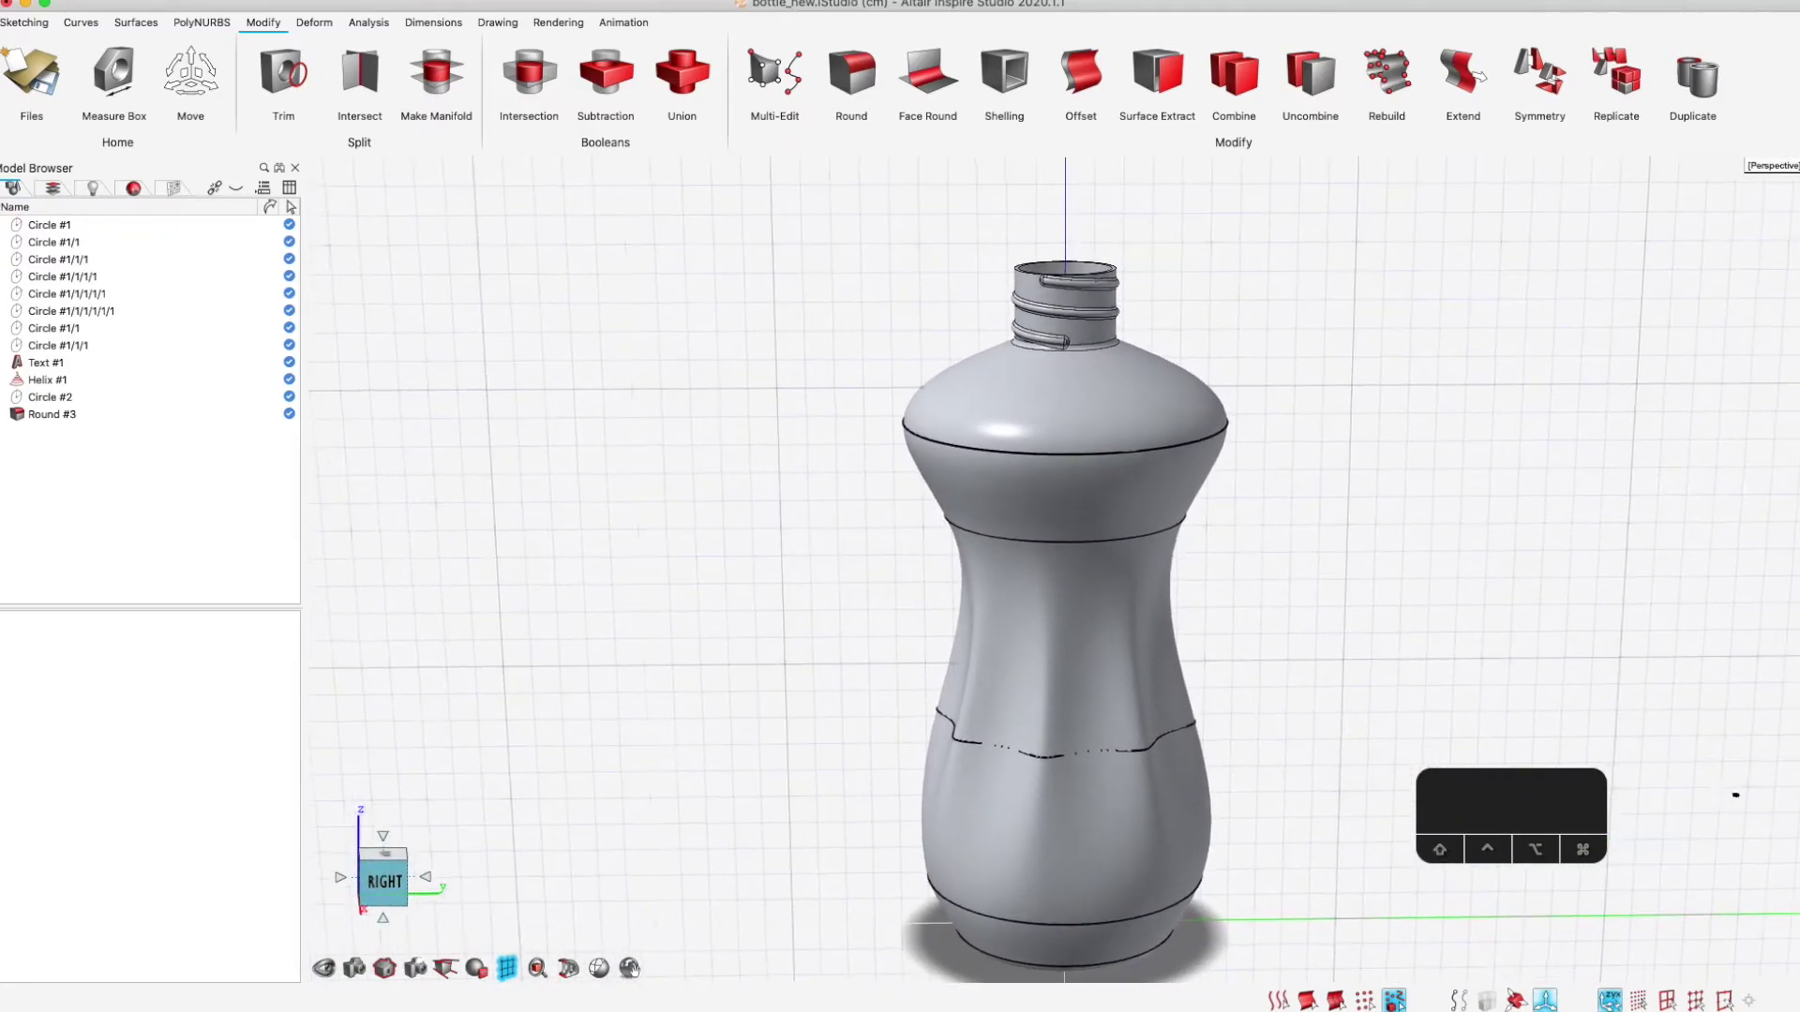
click(1071, 662)
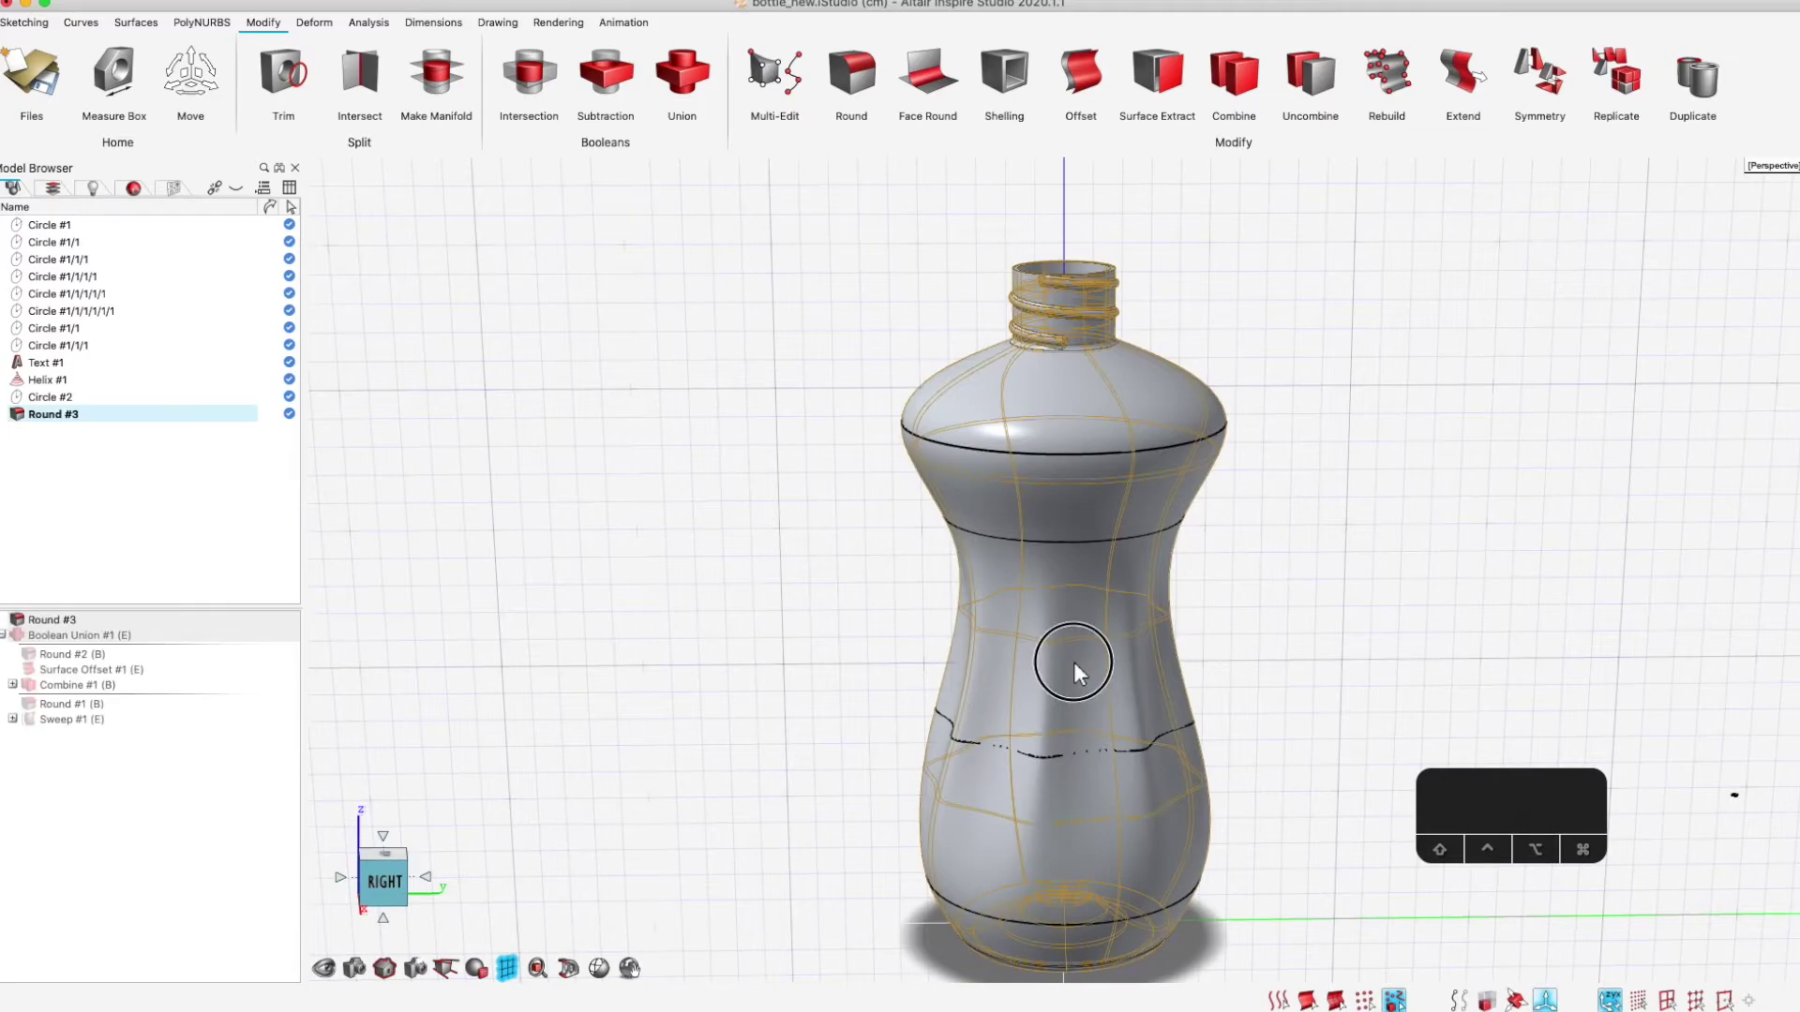
click(1378, 609)
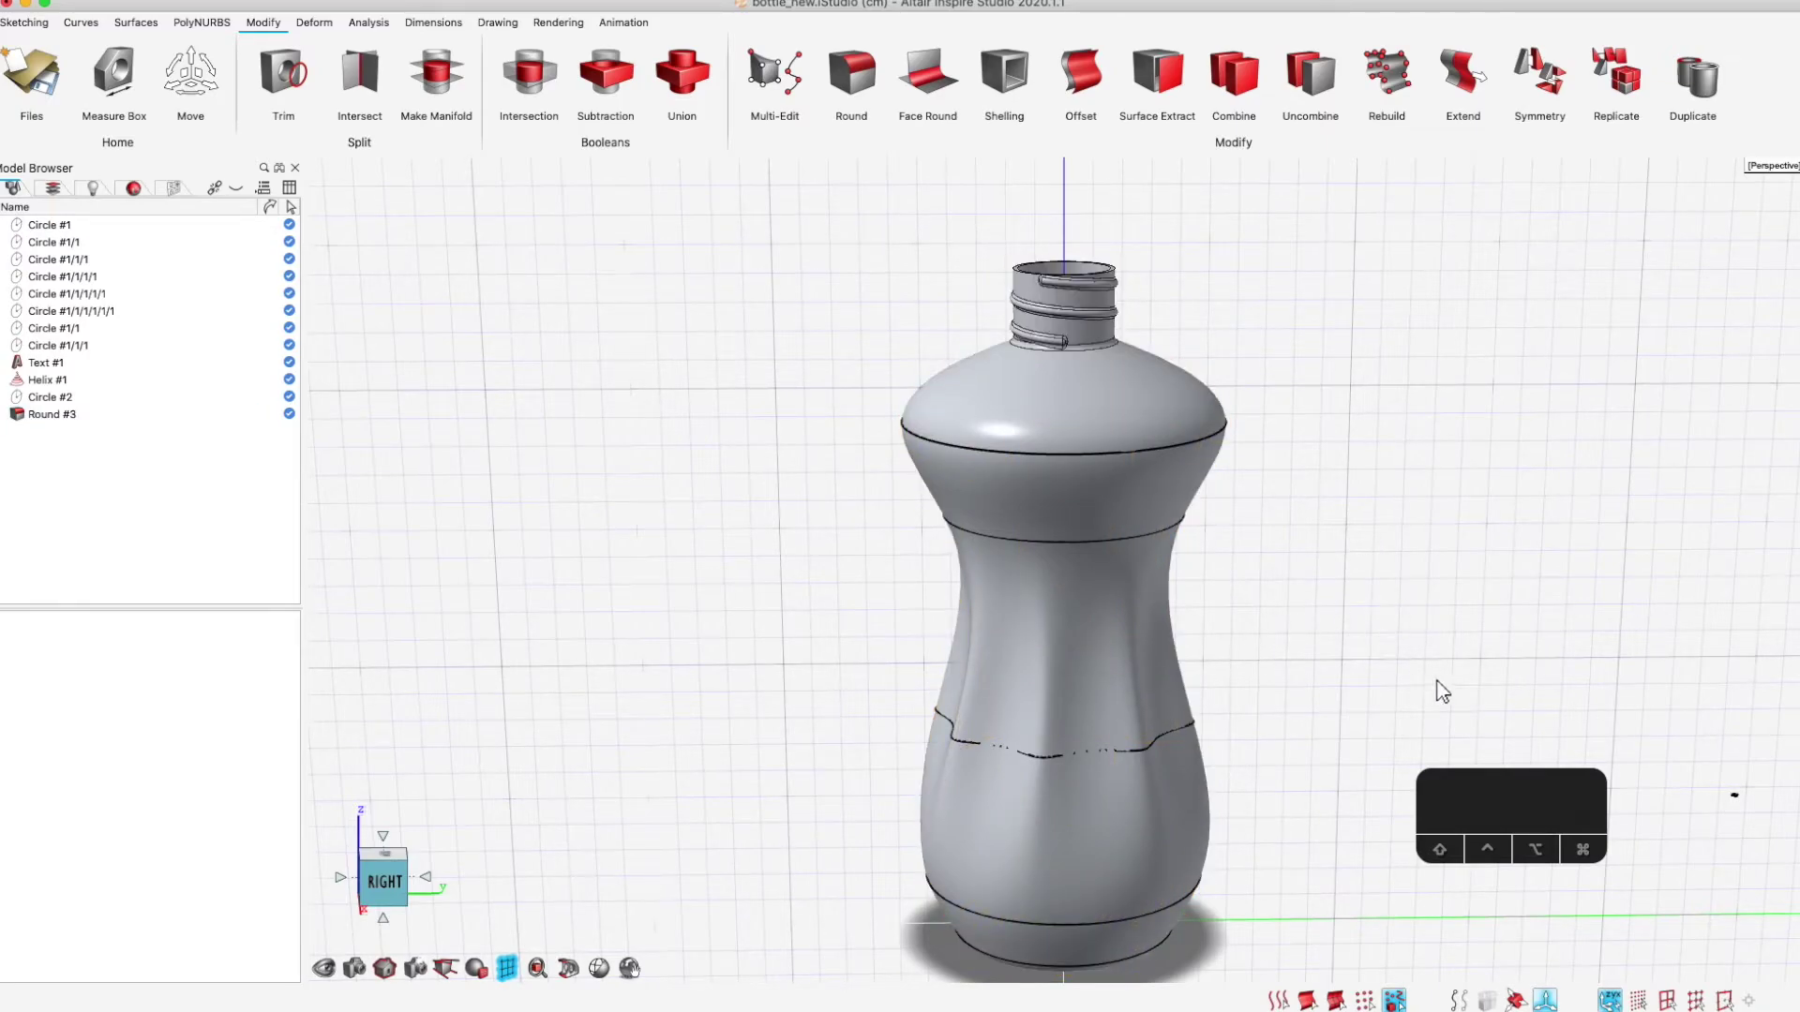
key(q)
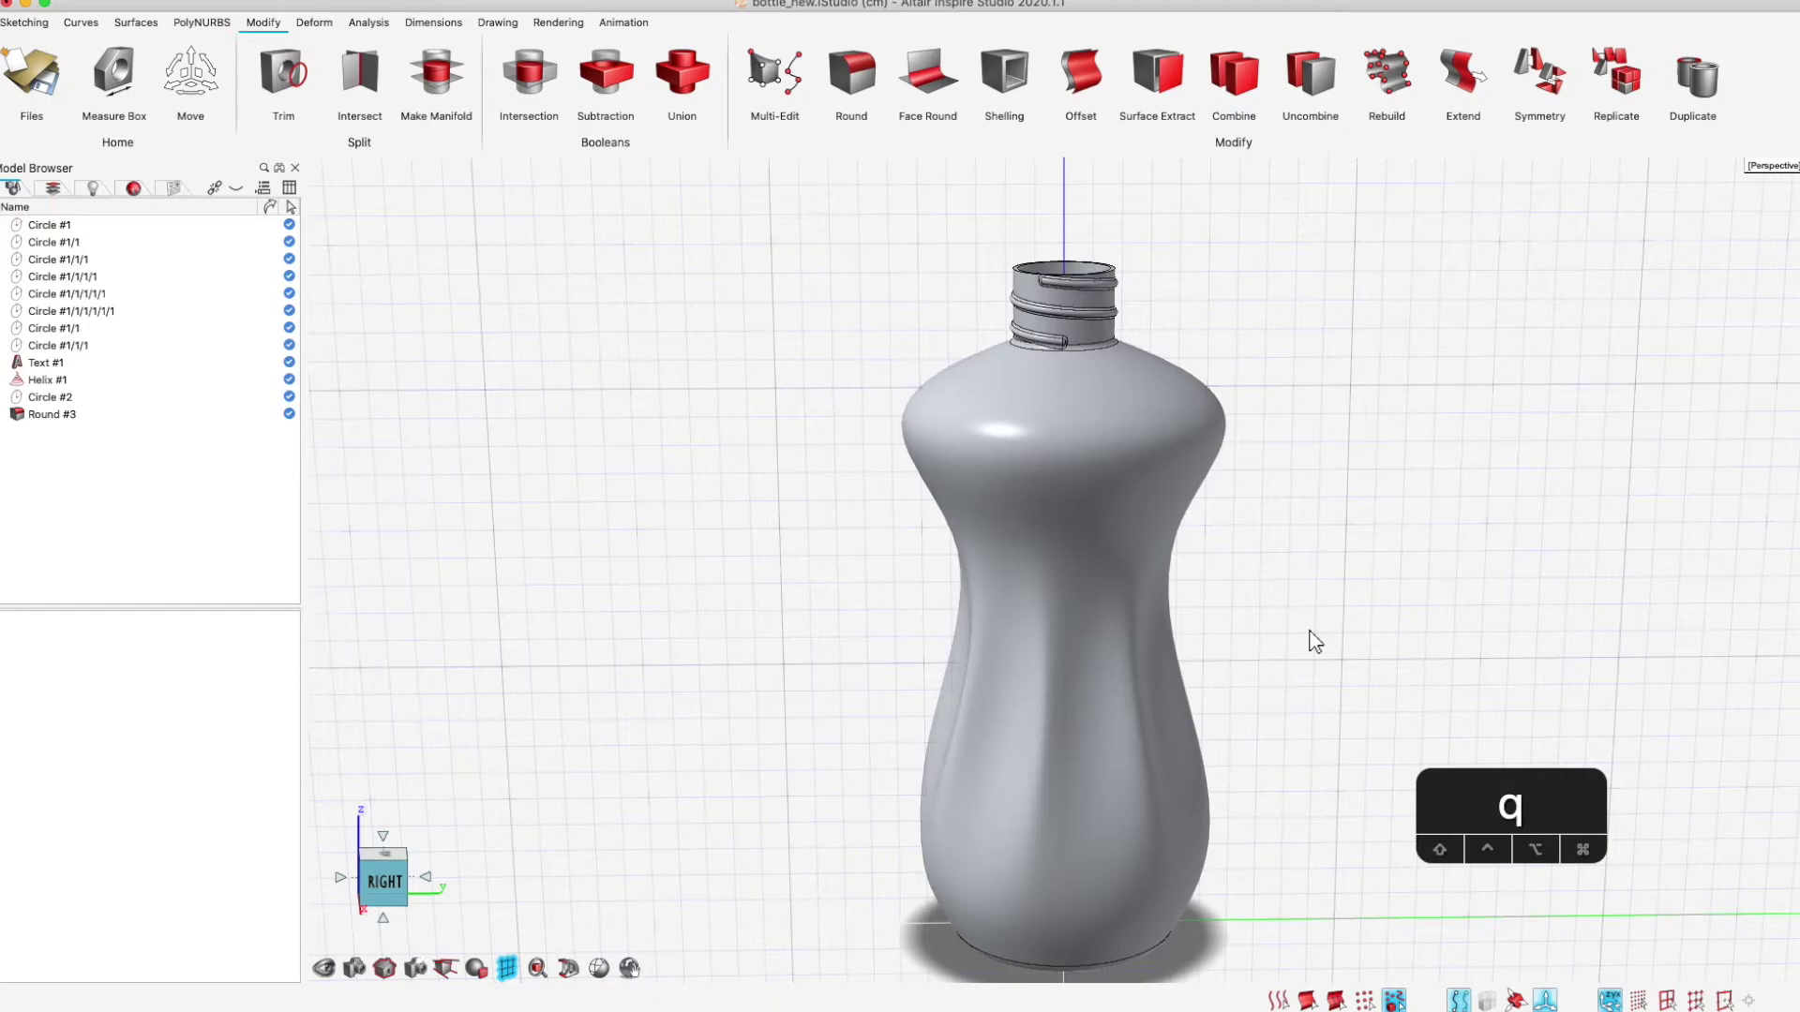
click(1139, 604)
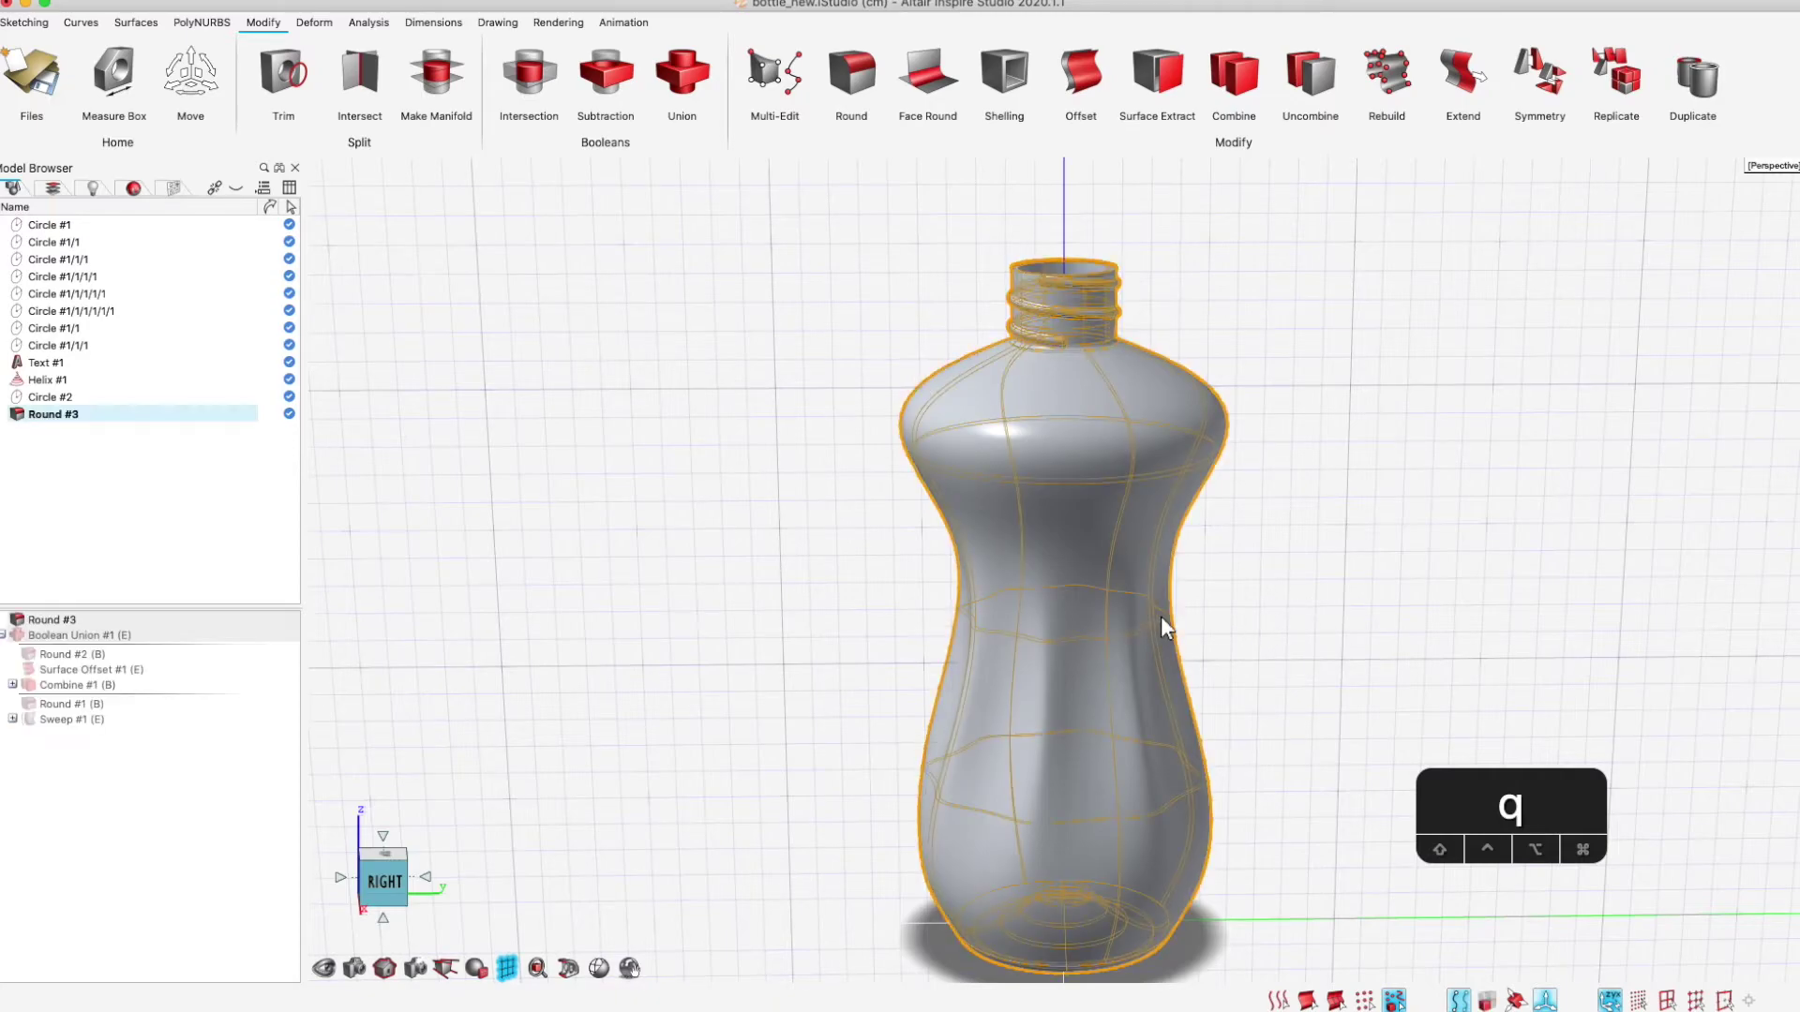
click(622, 345)
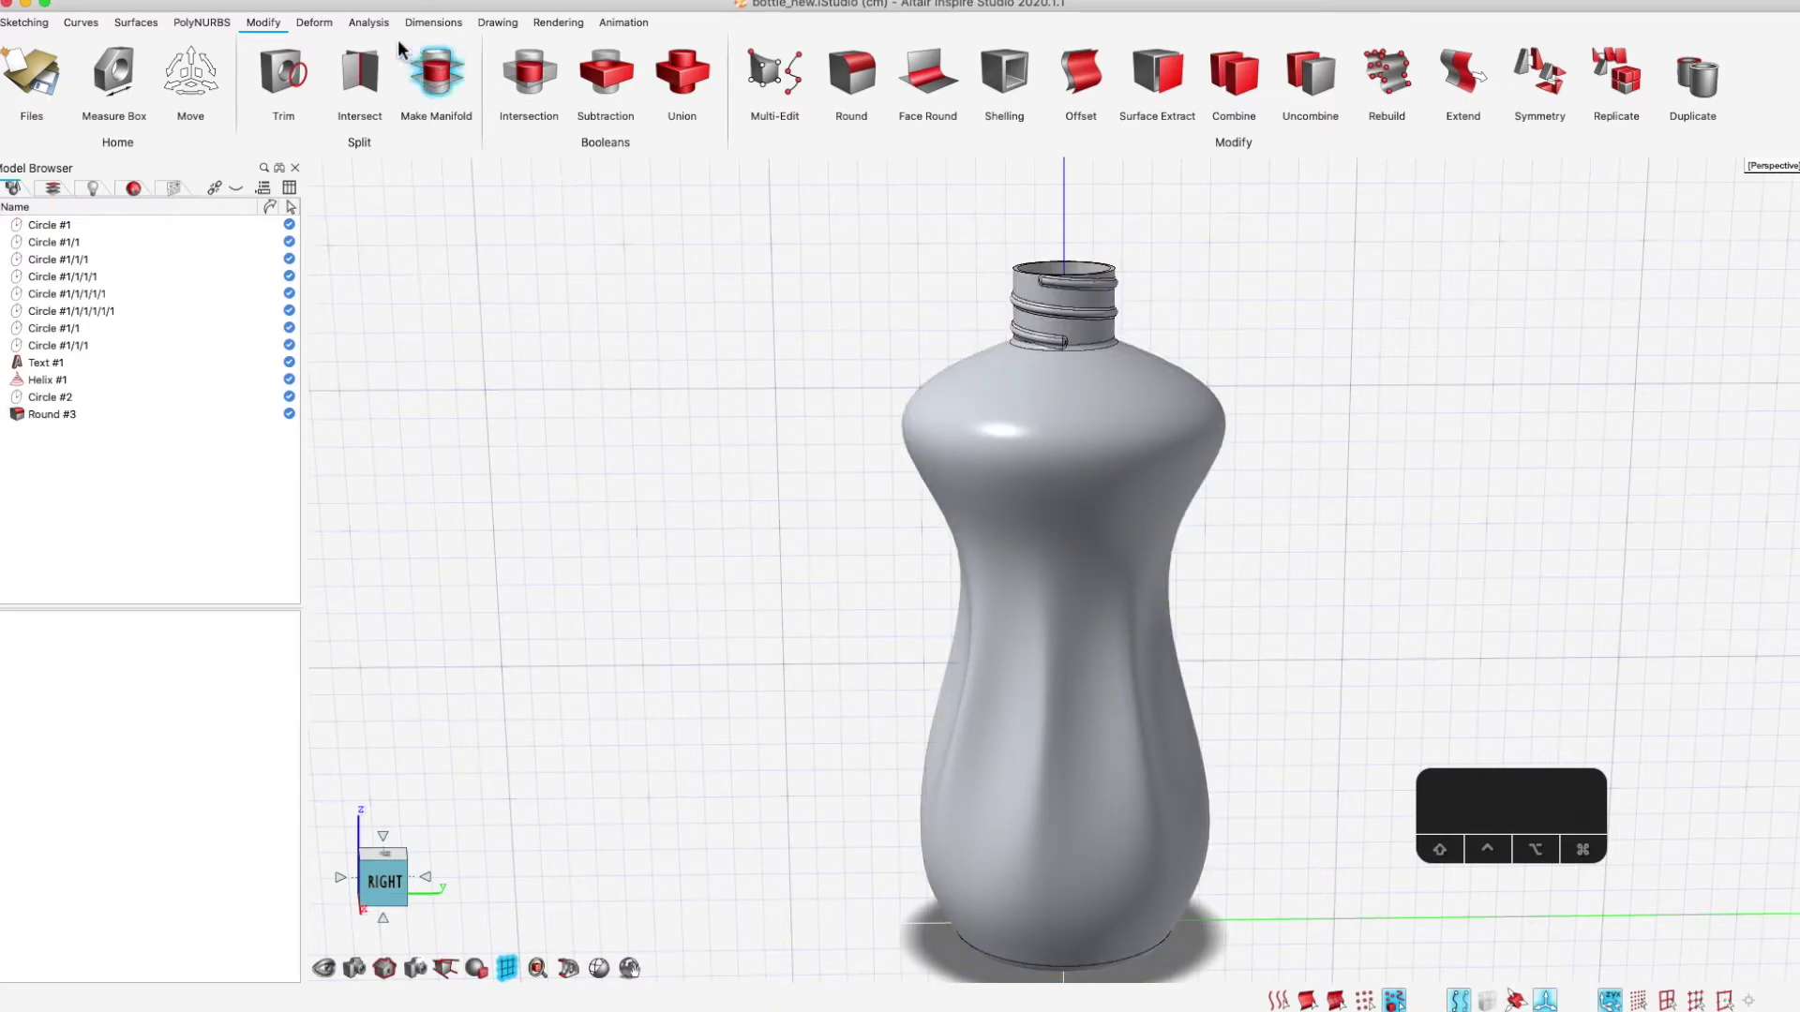
Apply a 360-degree Twist about the Z axis to the whole bottle and confirm the object selection in the right view
click(315, 23)
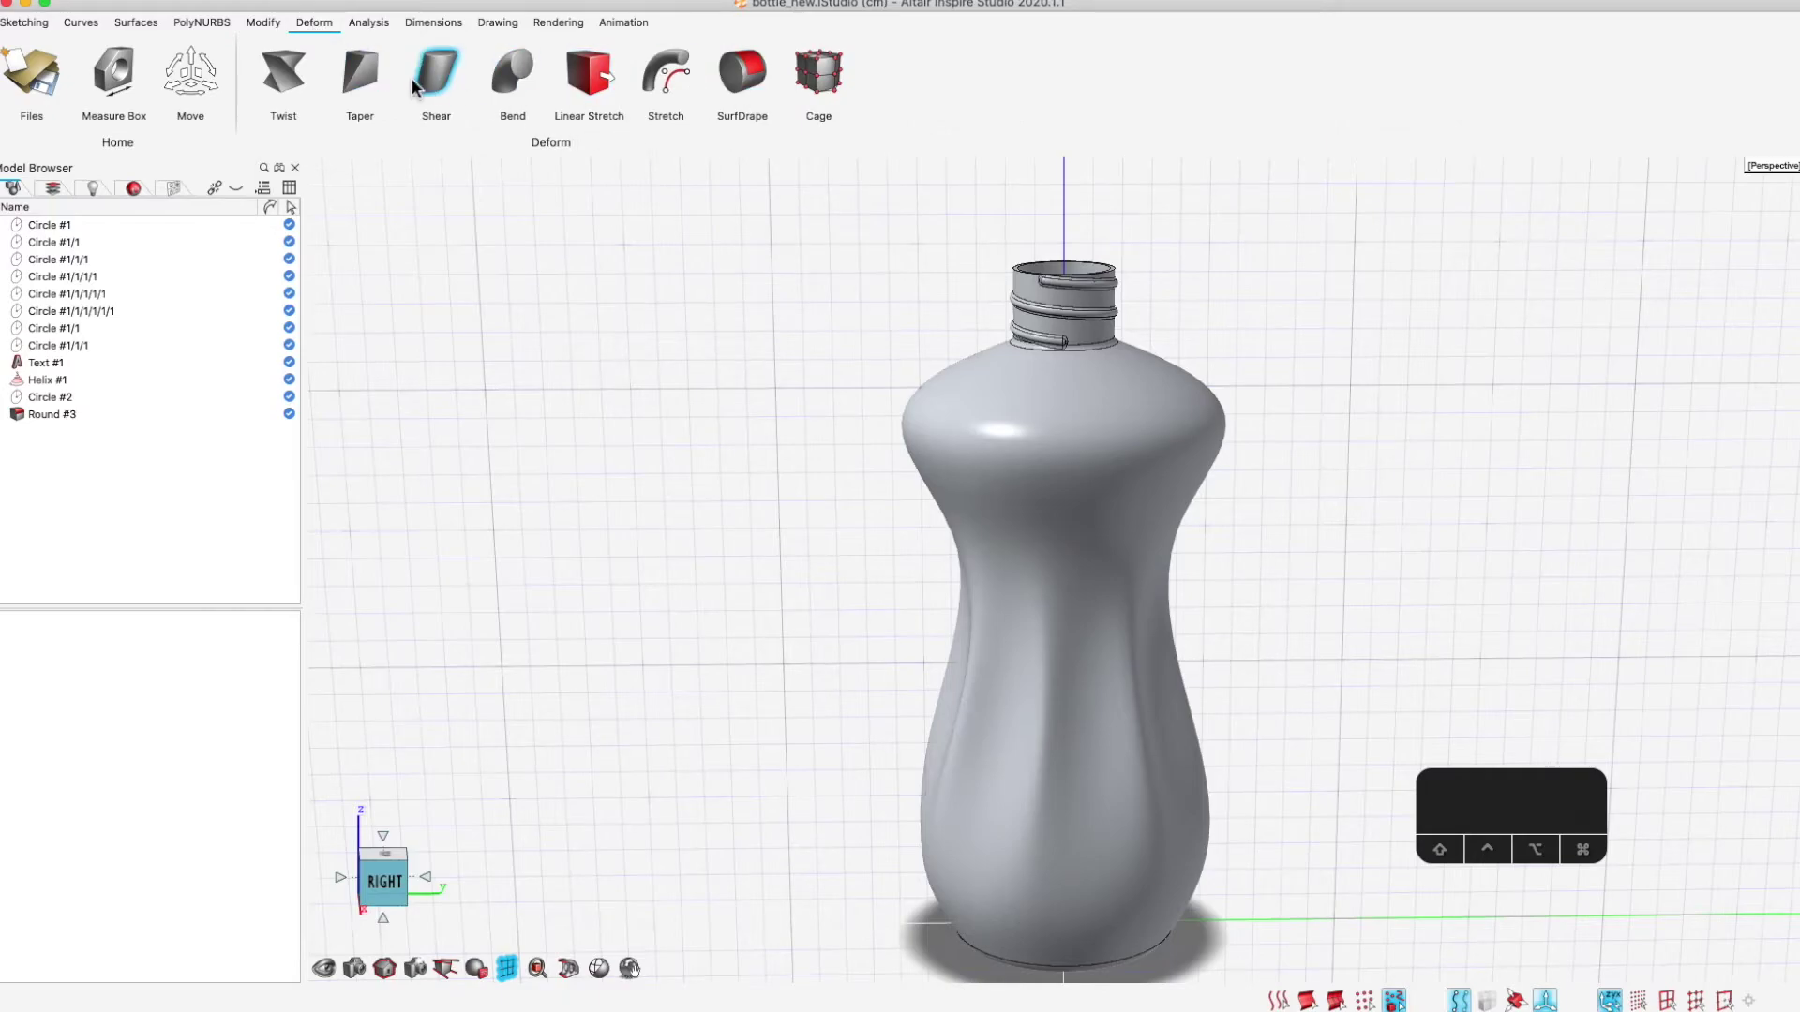
click(283, 75)
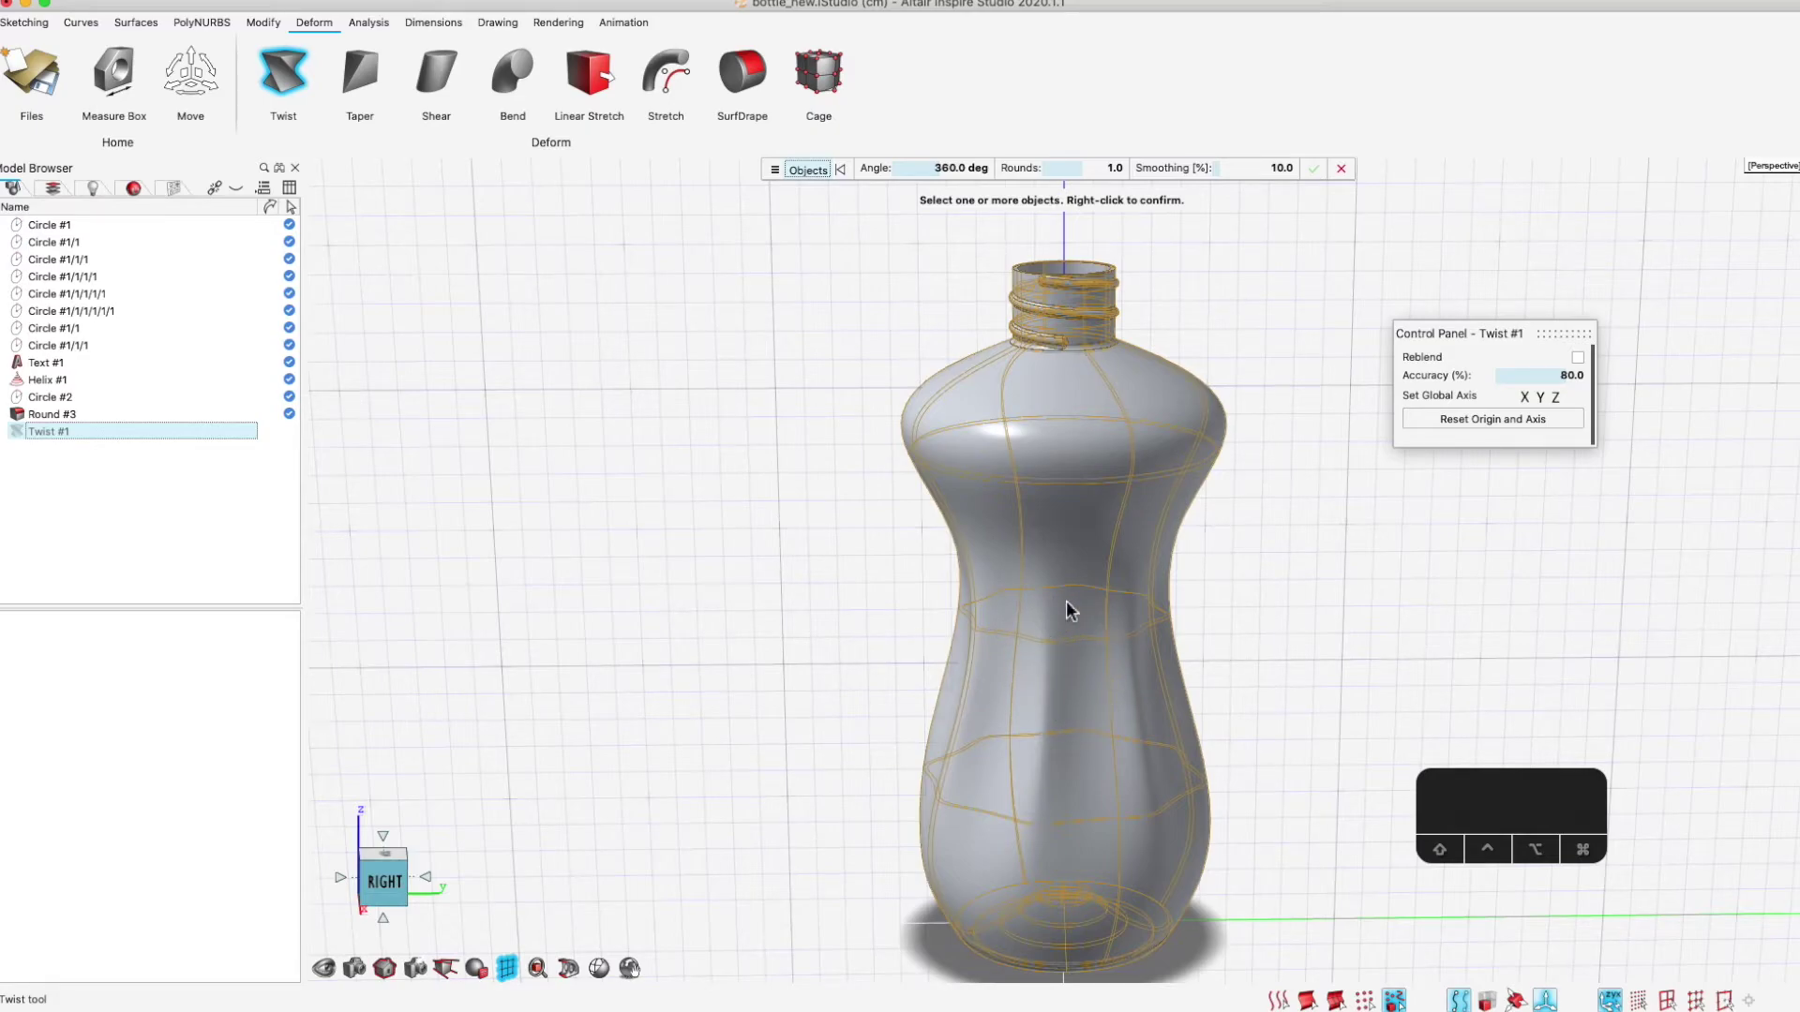
click(1061, 637)
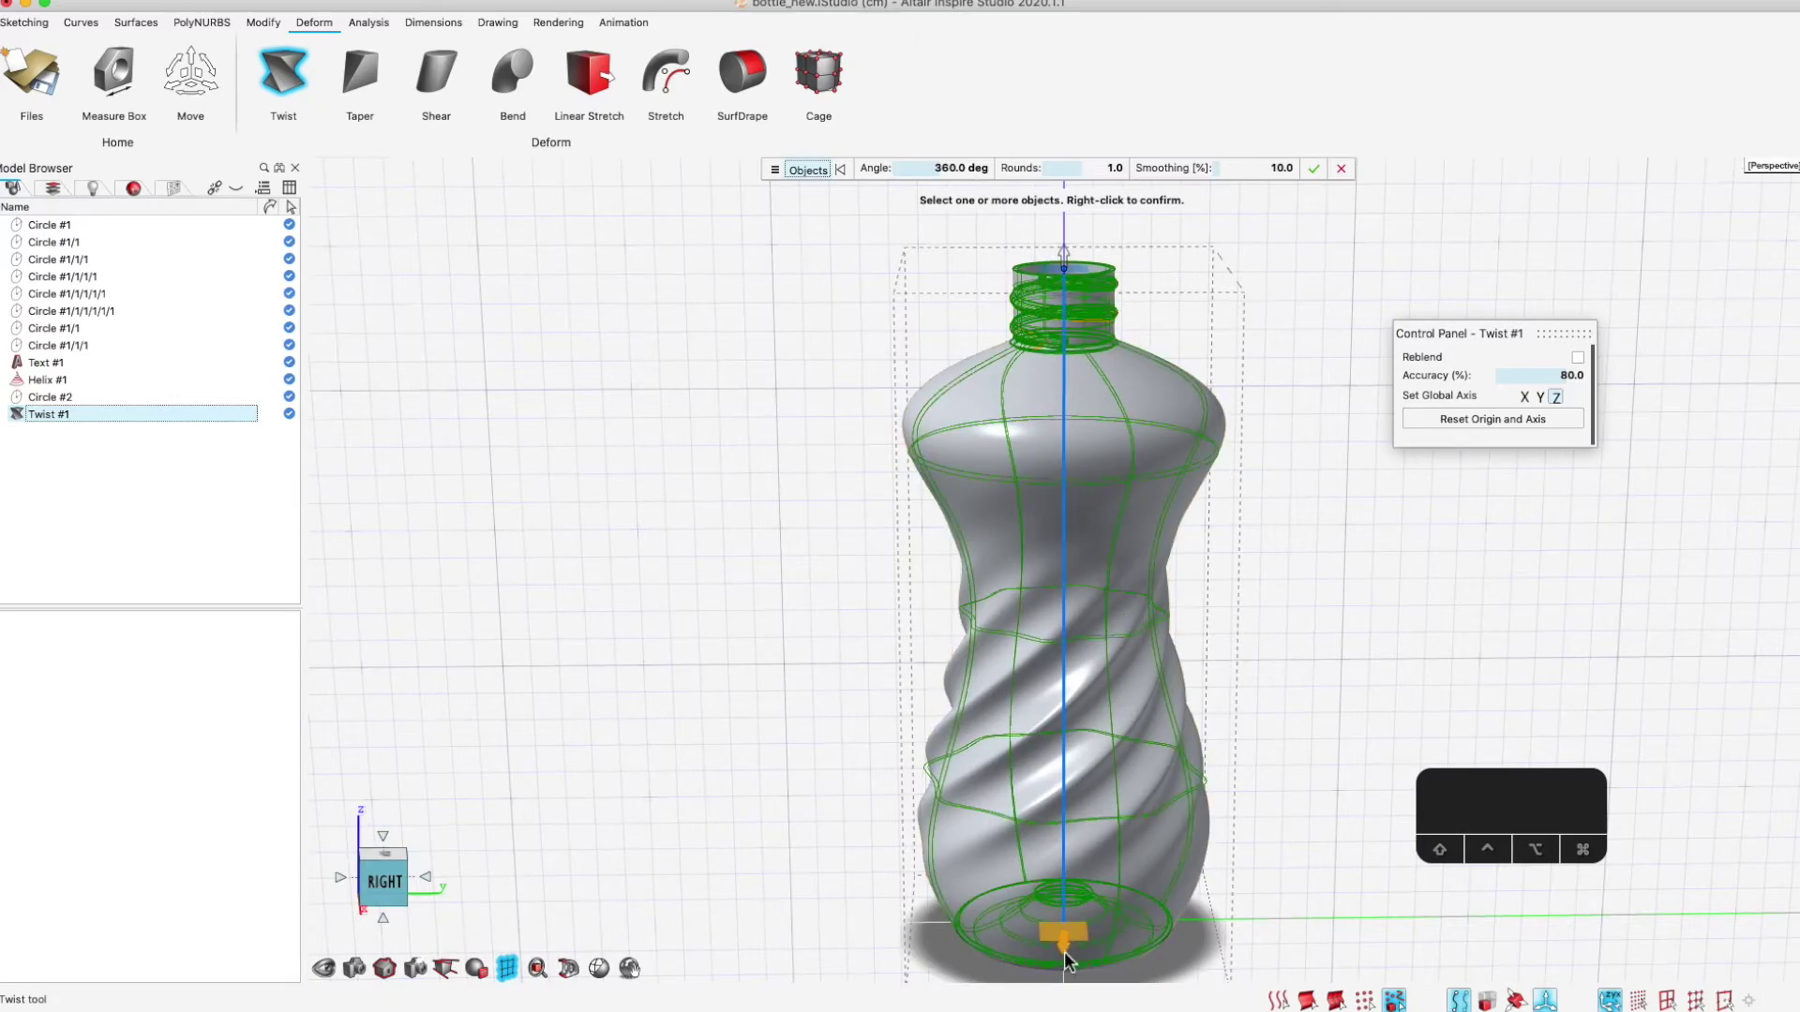
click(398, 895)
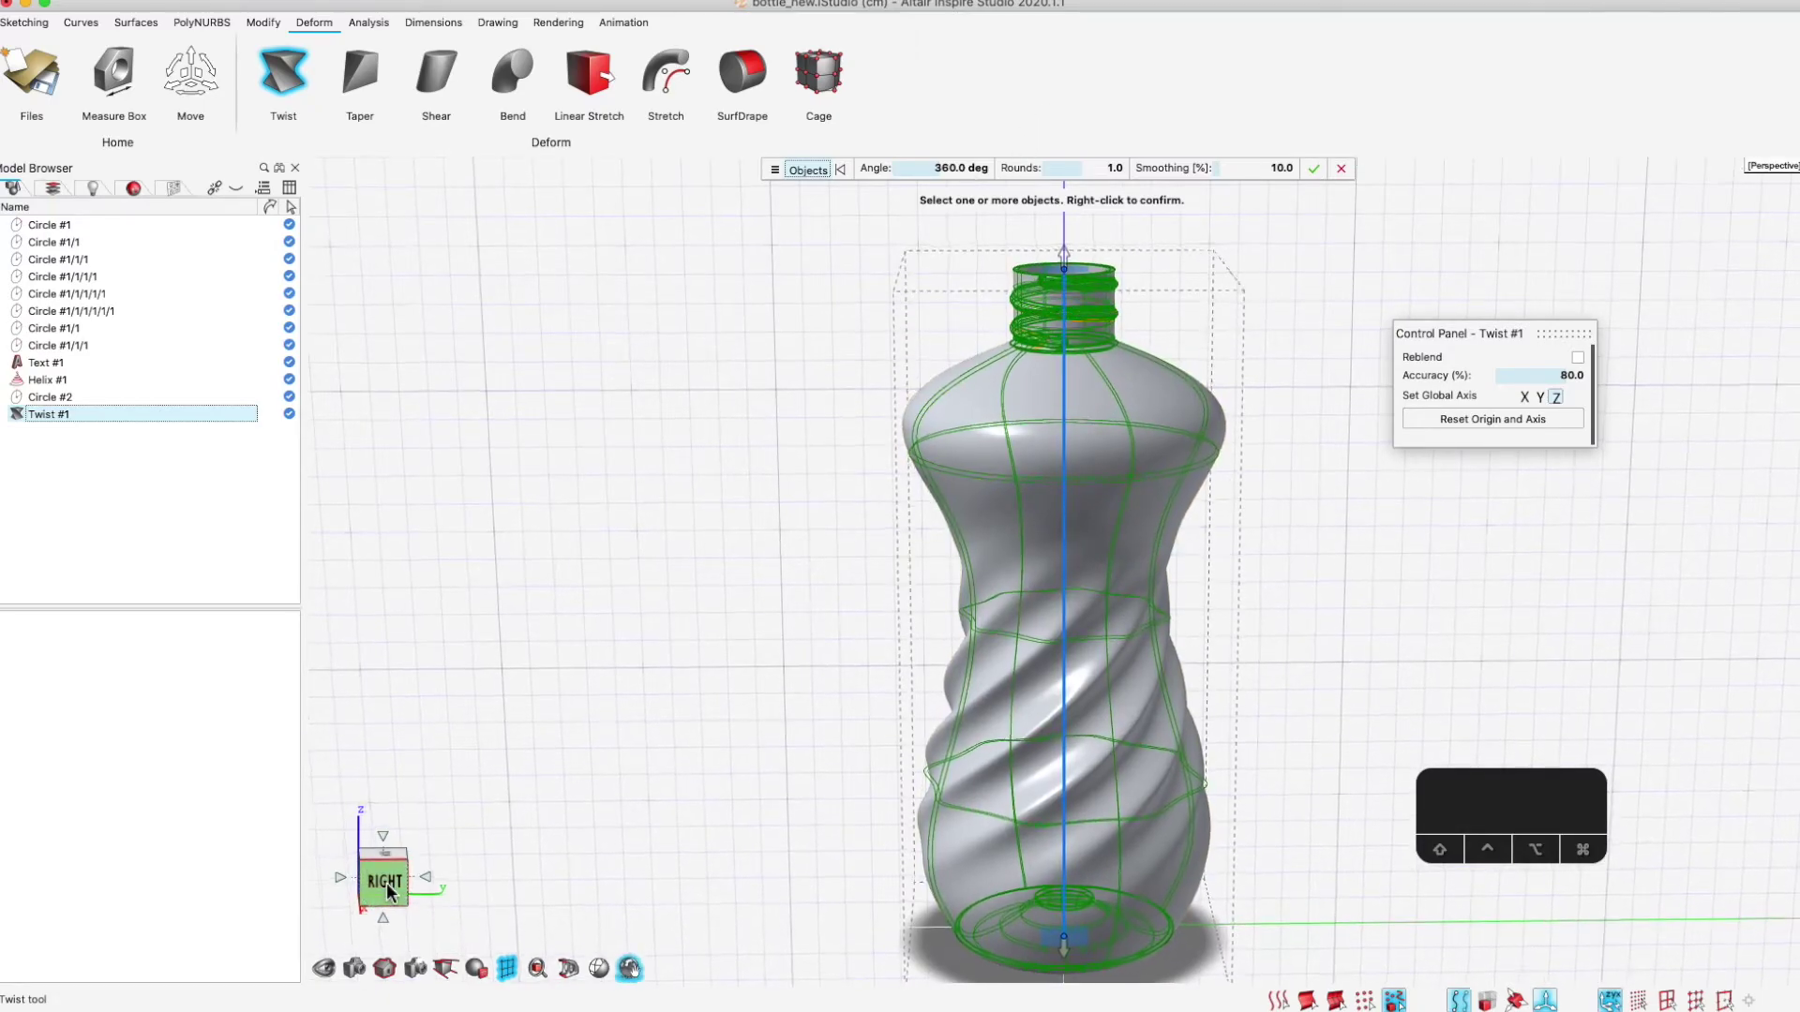
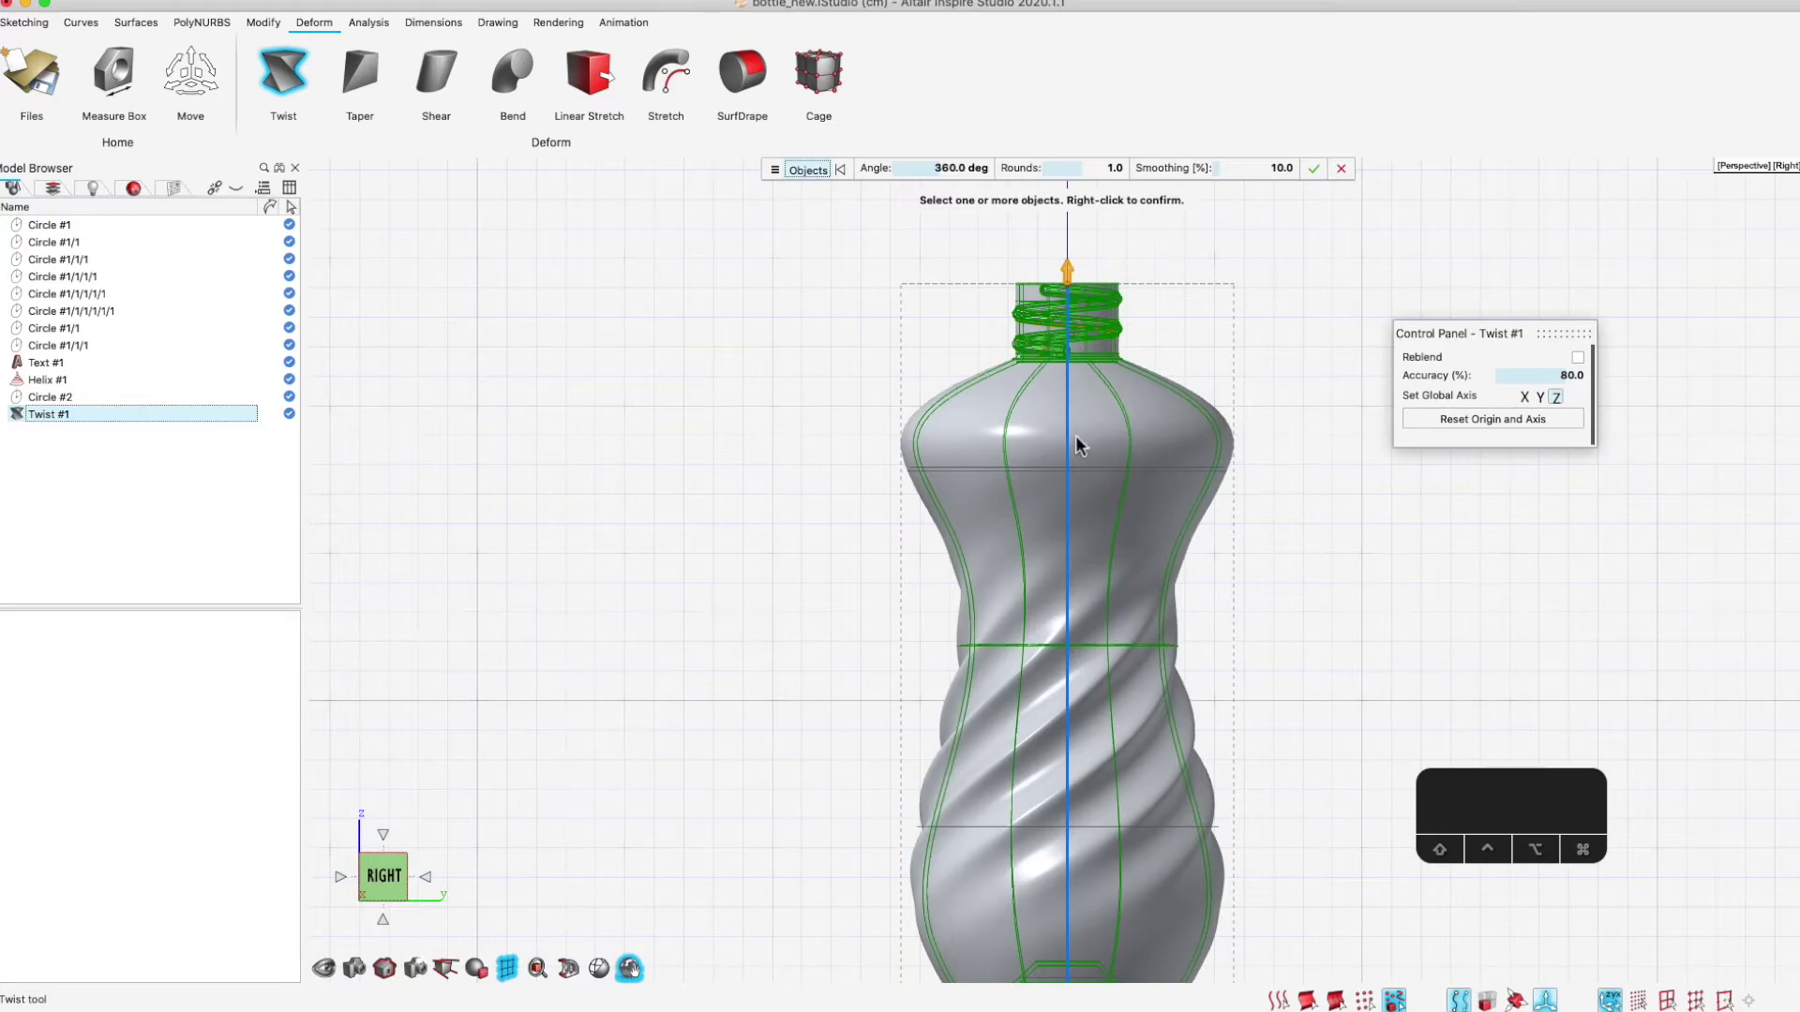
right_click(1071, 471)
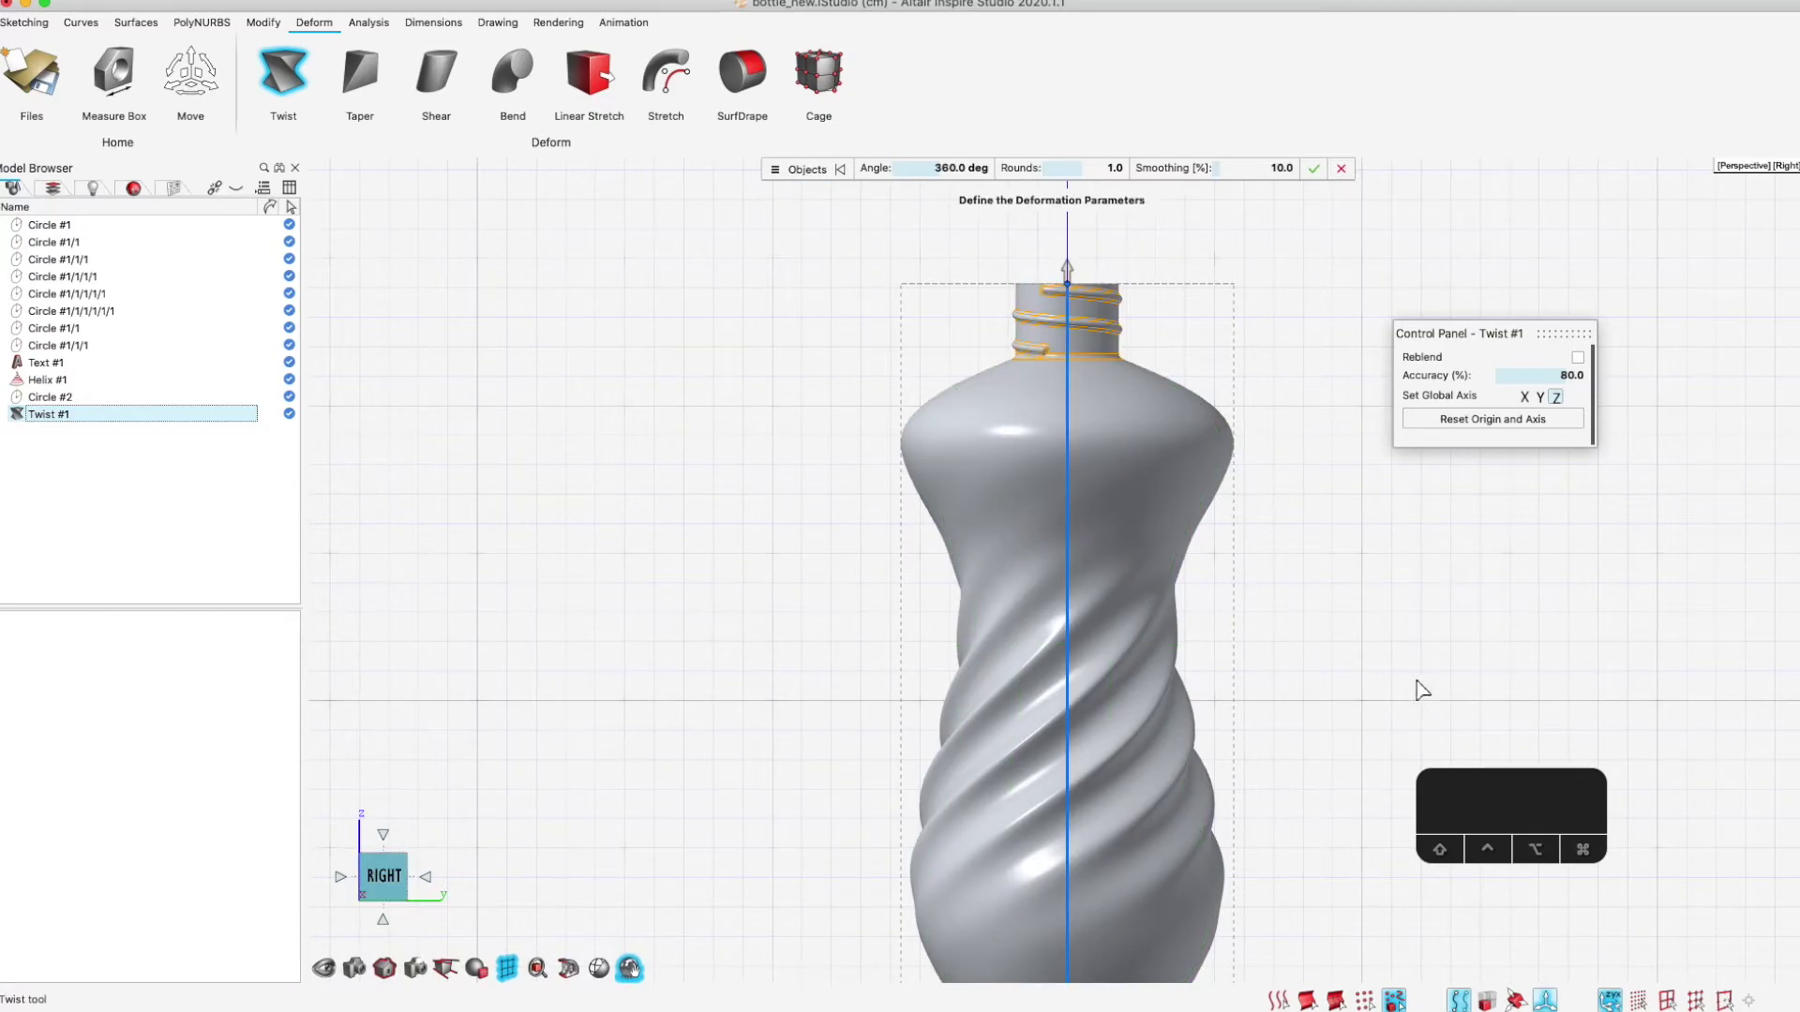
Raise the lower limit of the twist to the widest part of the lower body, and confirm the deformation
scroll(1342, 658, down, 5)
drag(1020, 825, 1095, 666)
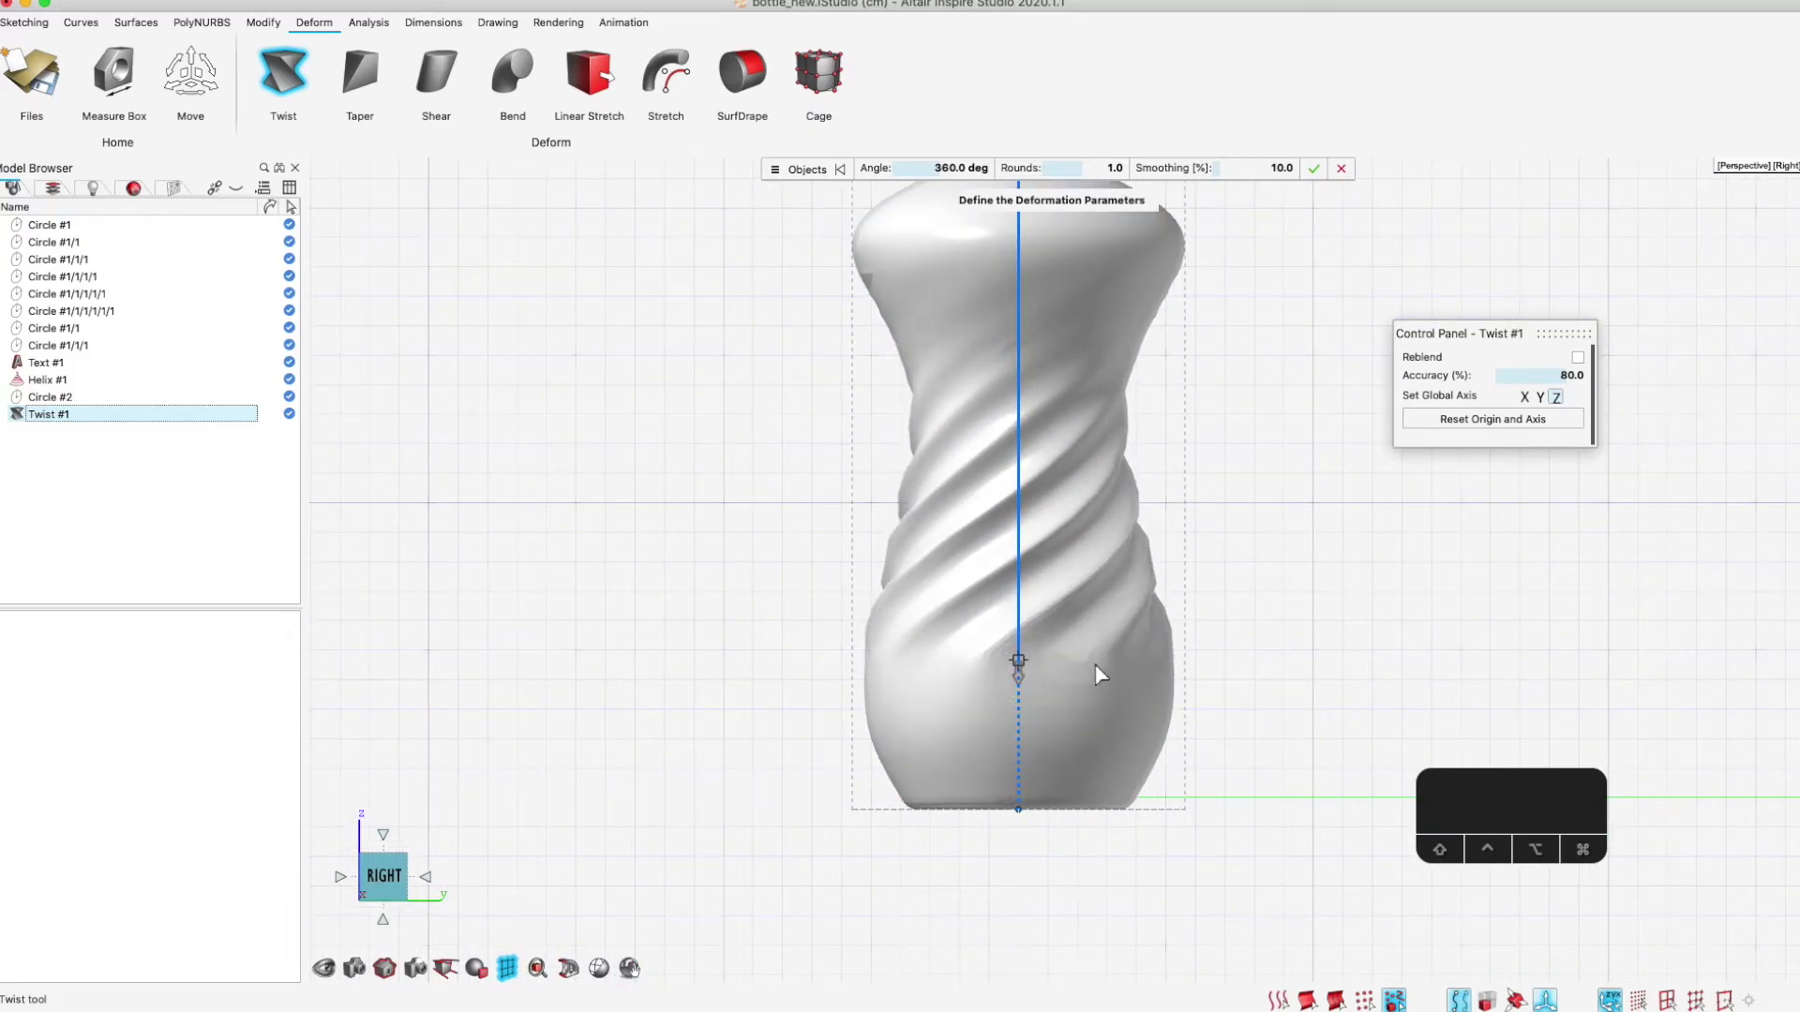
click(1273, 431)
right_drag(1273, 431, 1299, 419)
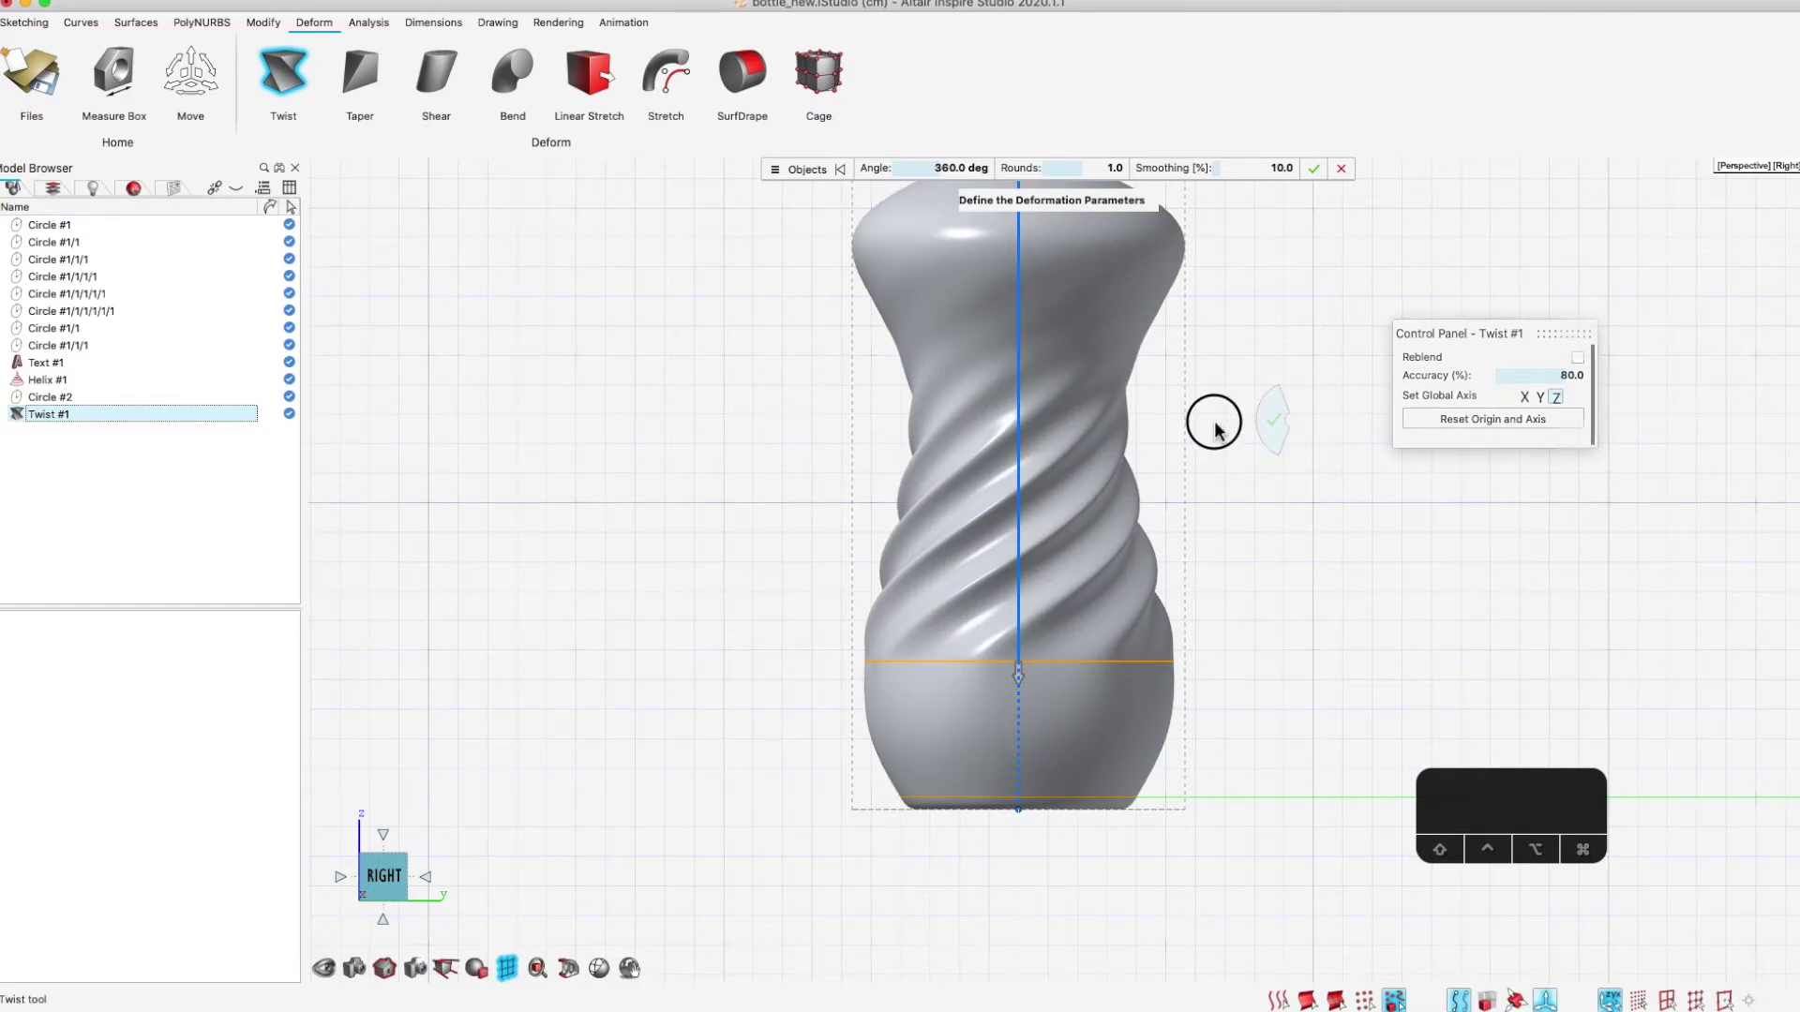
click(1296, 428)
mouse_move(1313, 390)
right_down()
mouse_move(1314, 370)
mouse_move(1339, 370)
right_up()
Check the twisted ribs, base and neck from different angles and distances, and save the bottle file
key(r)
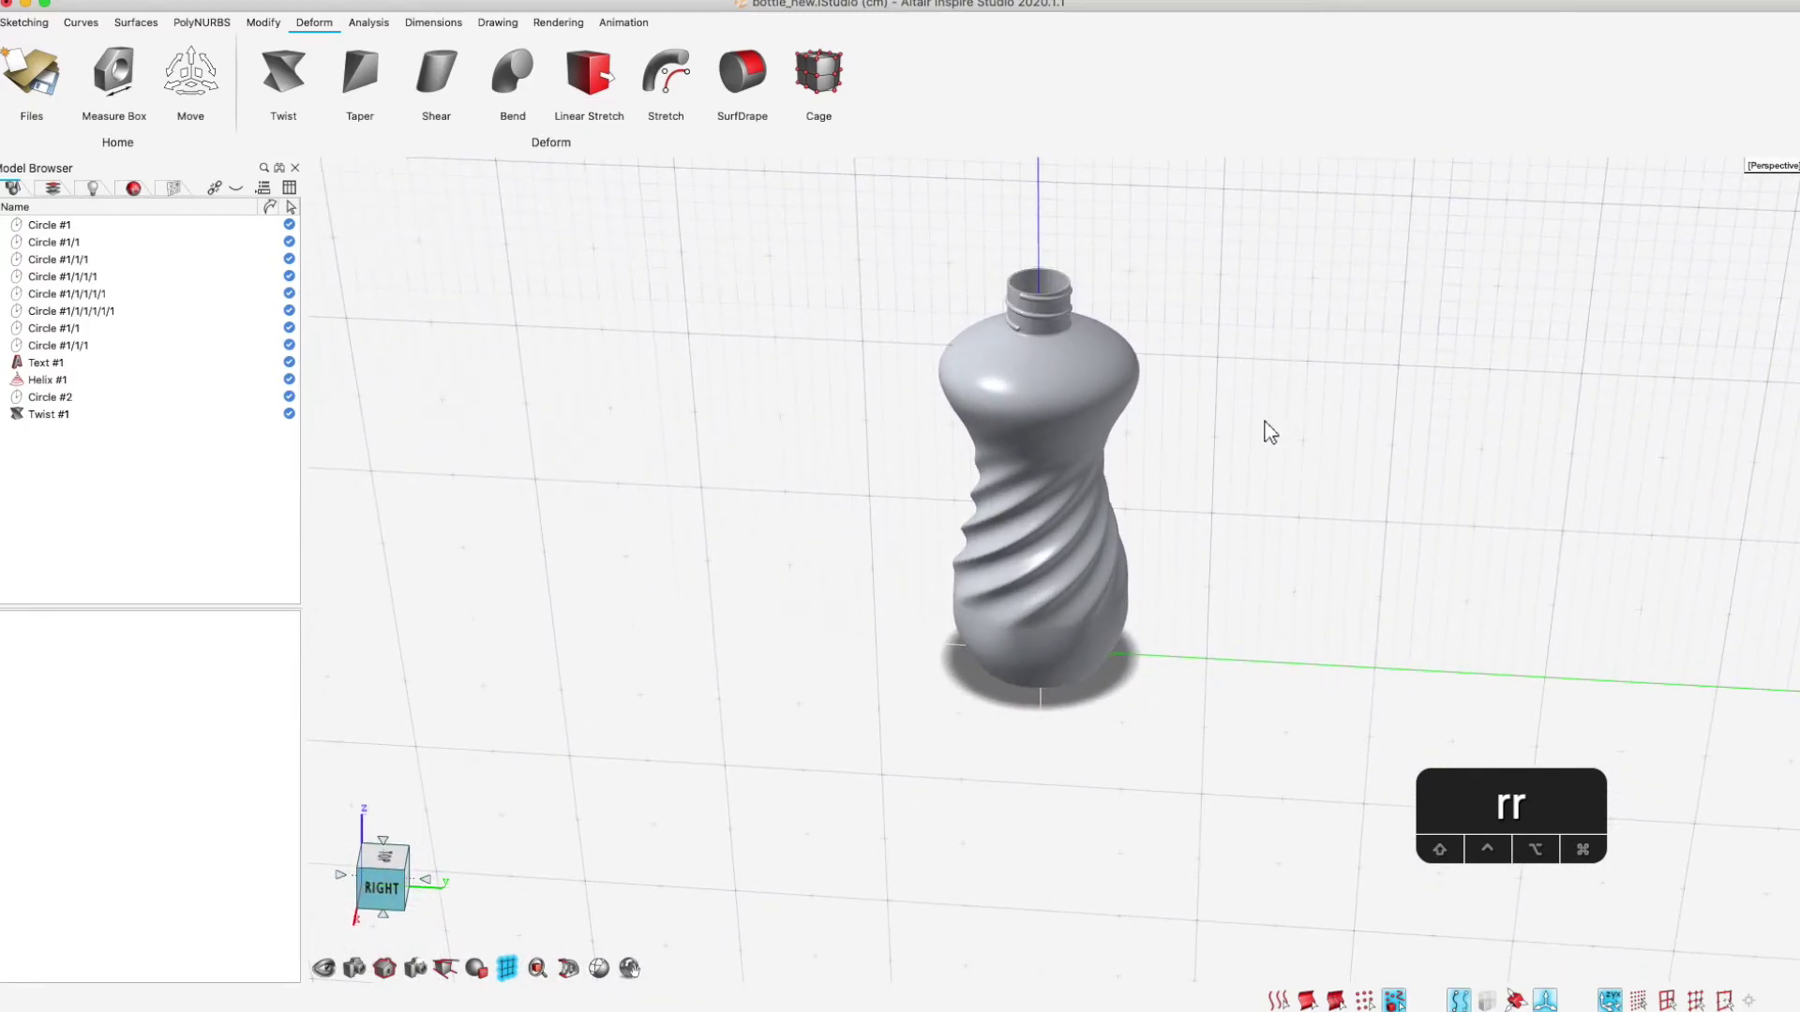
click(1036, 638)
scroll(1037, 639, up, 5)
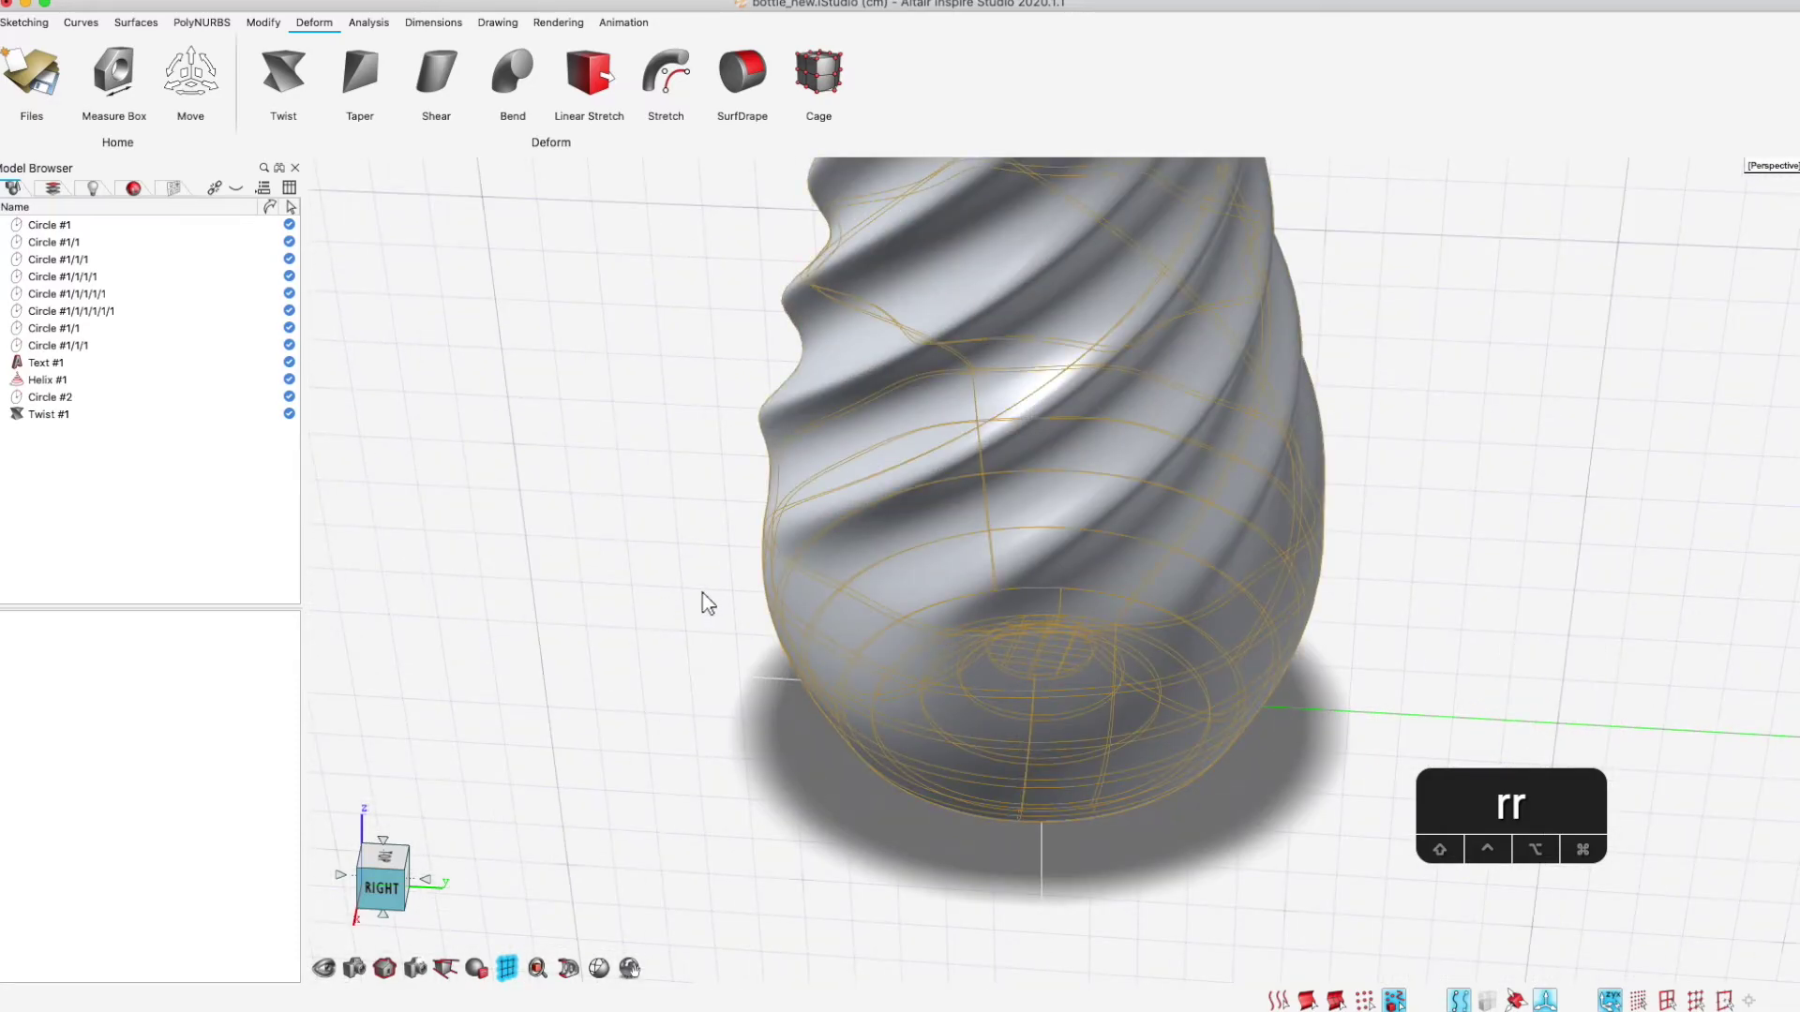
scroll(707, 626, down, 6)
click(1038, 341)
mouse_move(1038, 341)
middle_down()
mouse_move(1038, 254)
mouse_move(1048, 355)
middle_up()
right_drag(939, 323, 1046, 401)
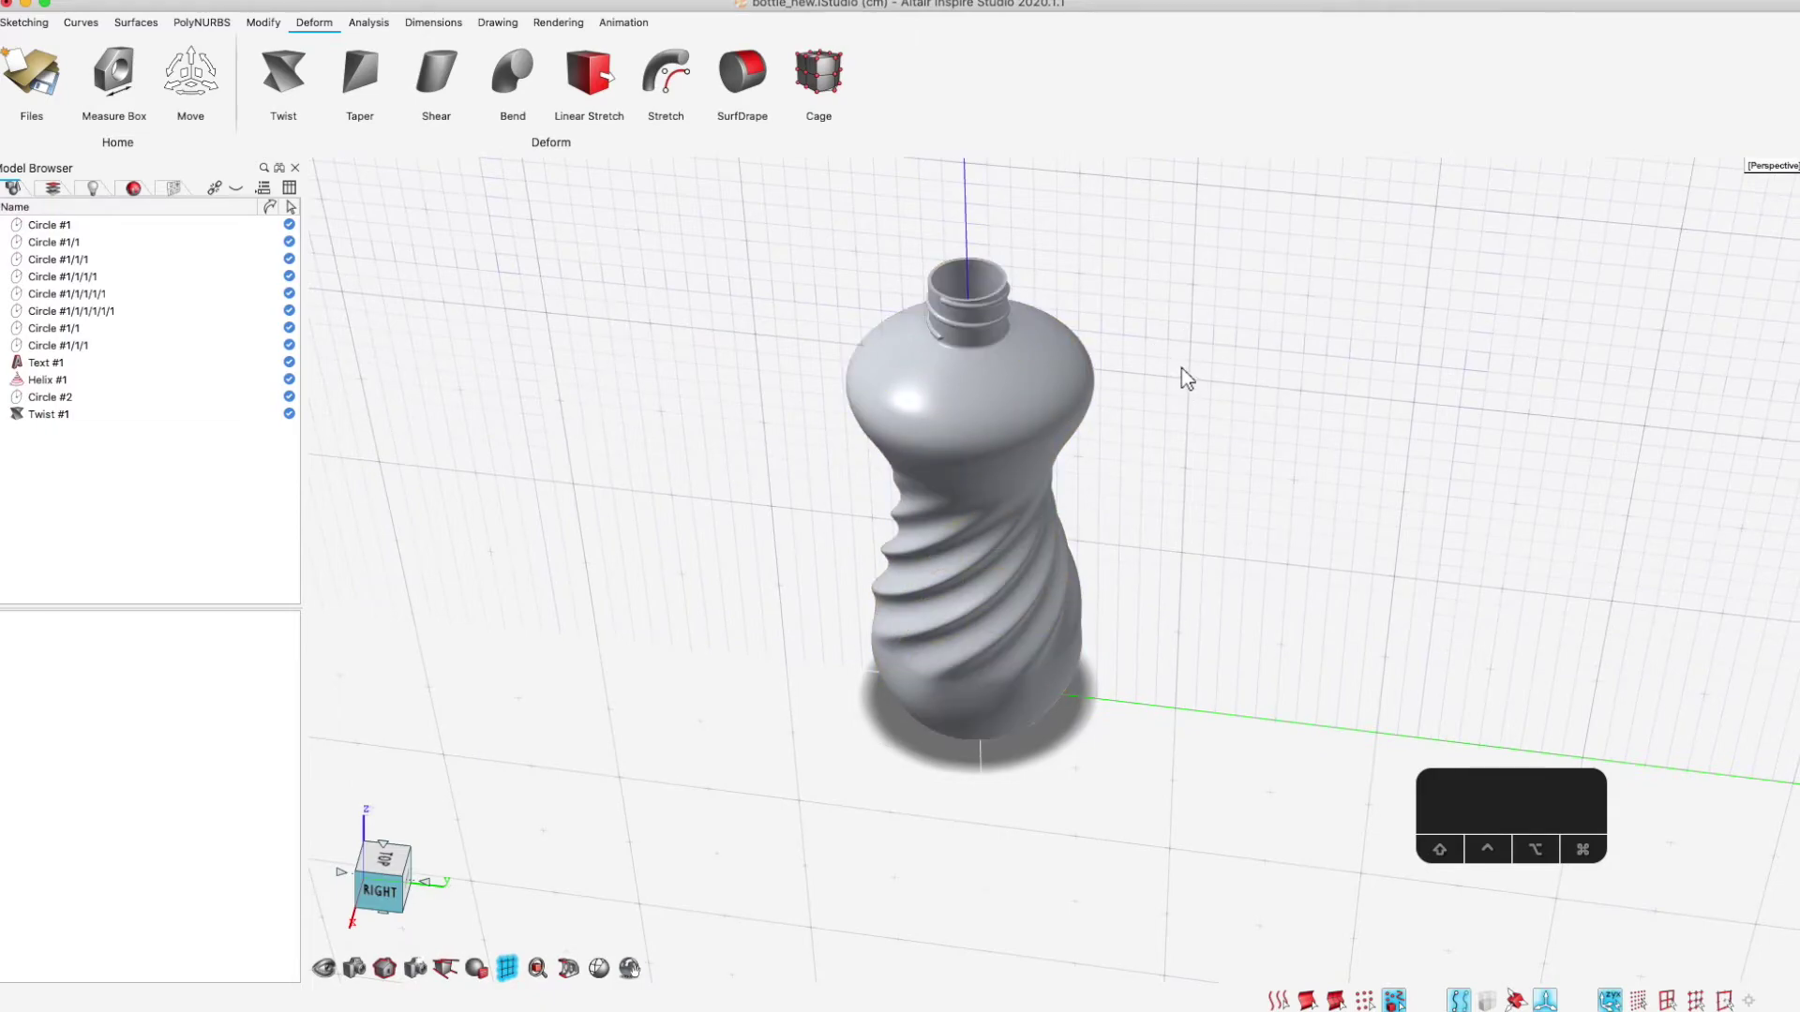
right_drag(1183, 391, 1182, 391)
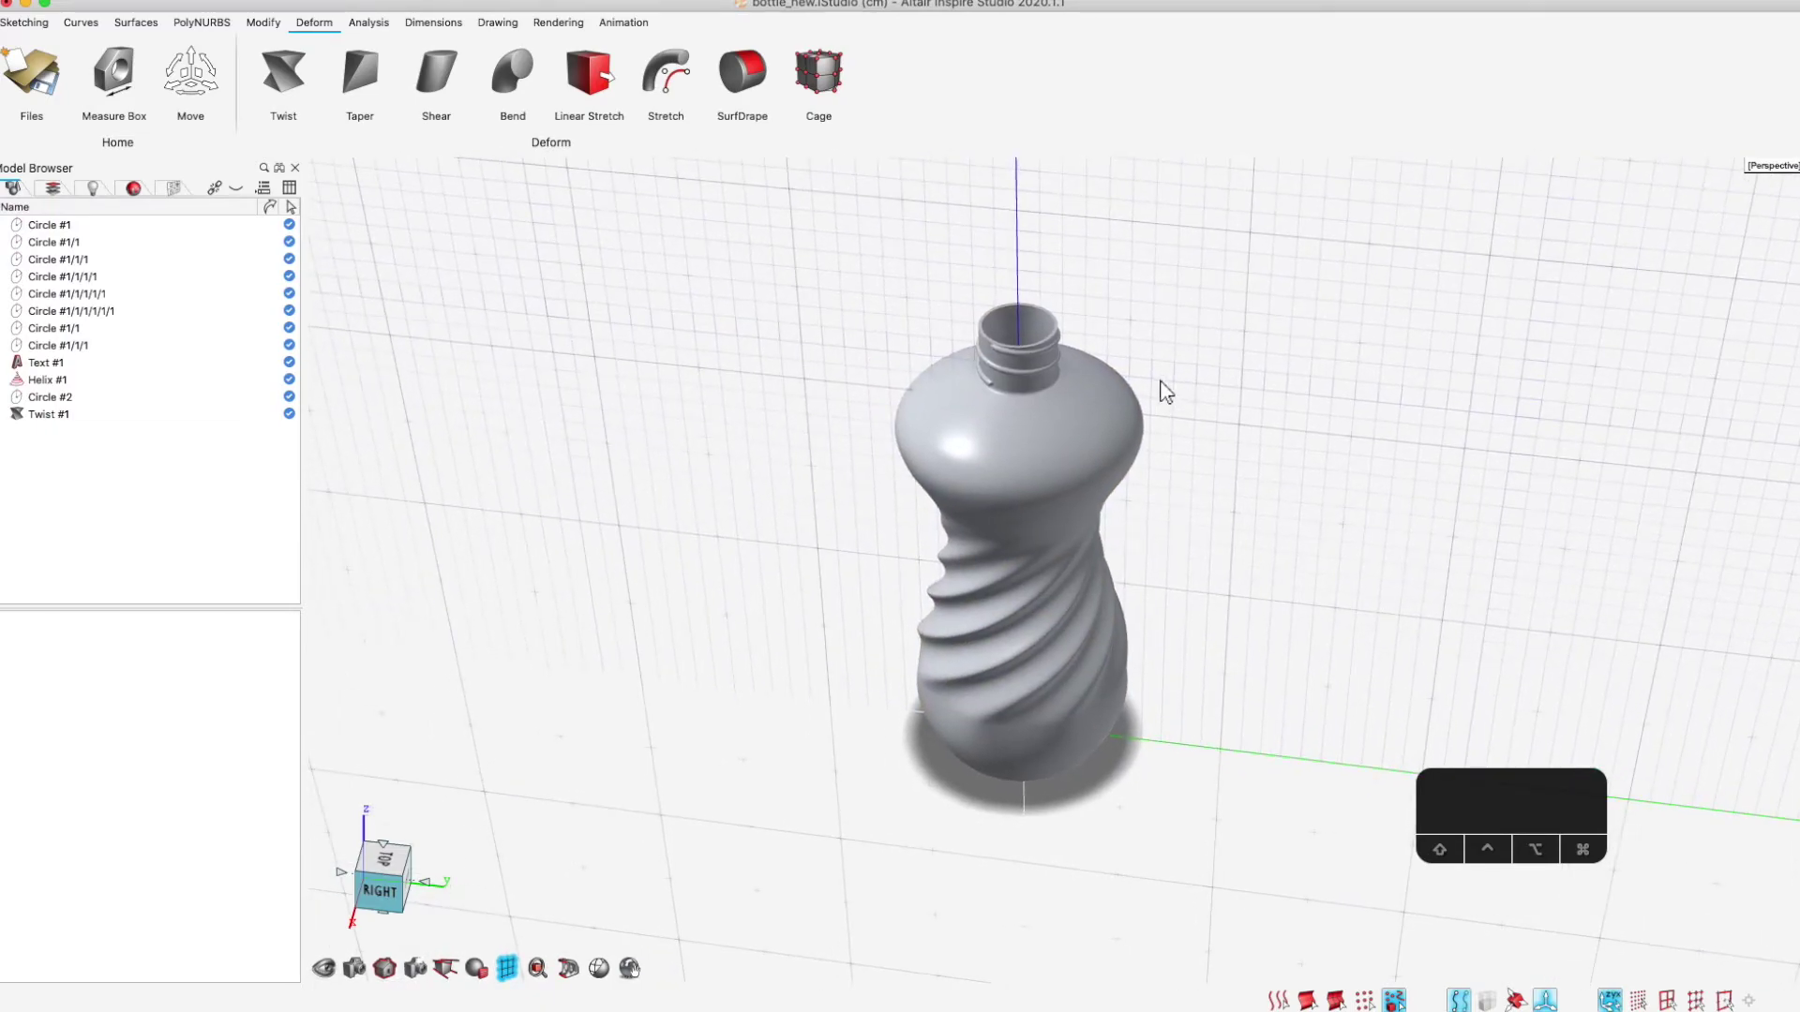
key(super+s)
Duplicate the twisted bottle with the Duplicate tool
shift+middle_drag(933, 751, 836, 720)
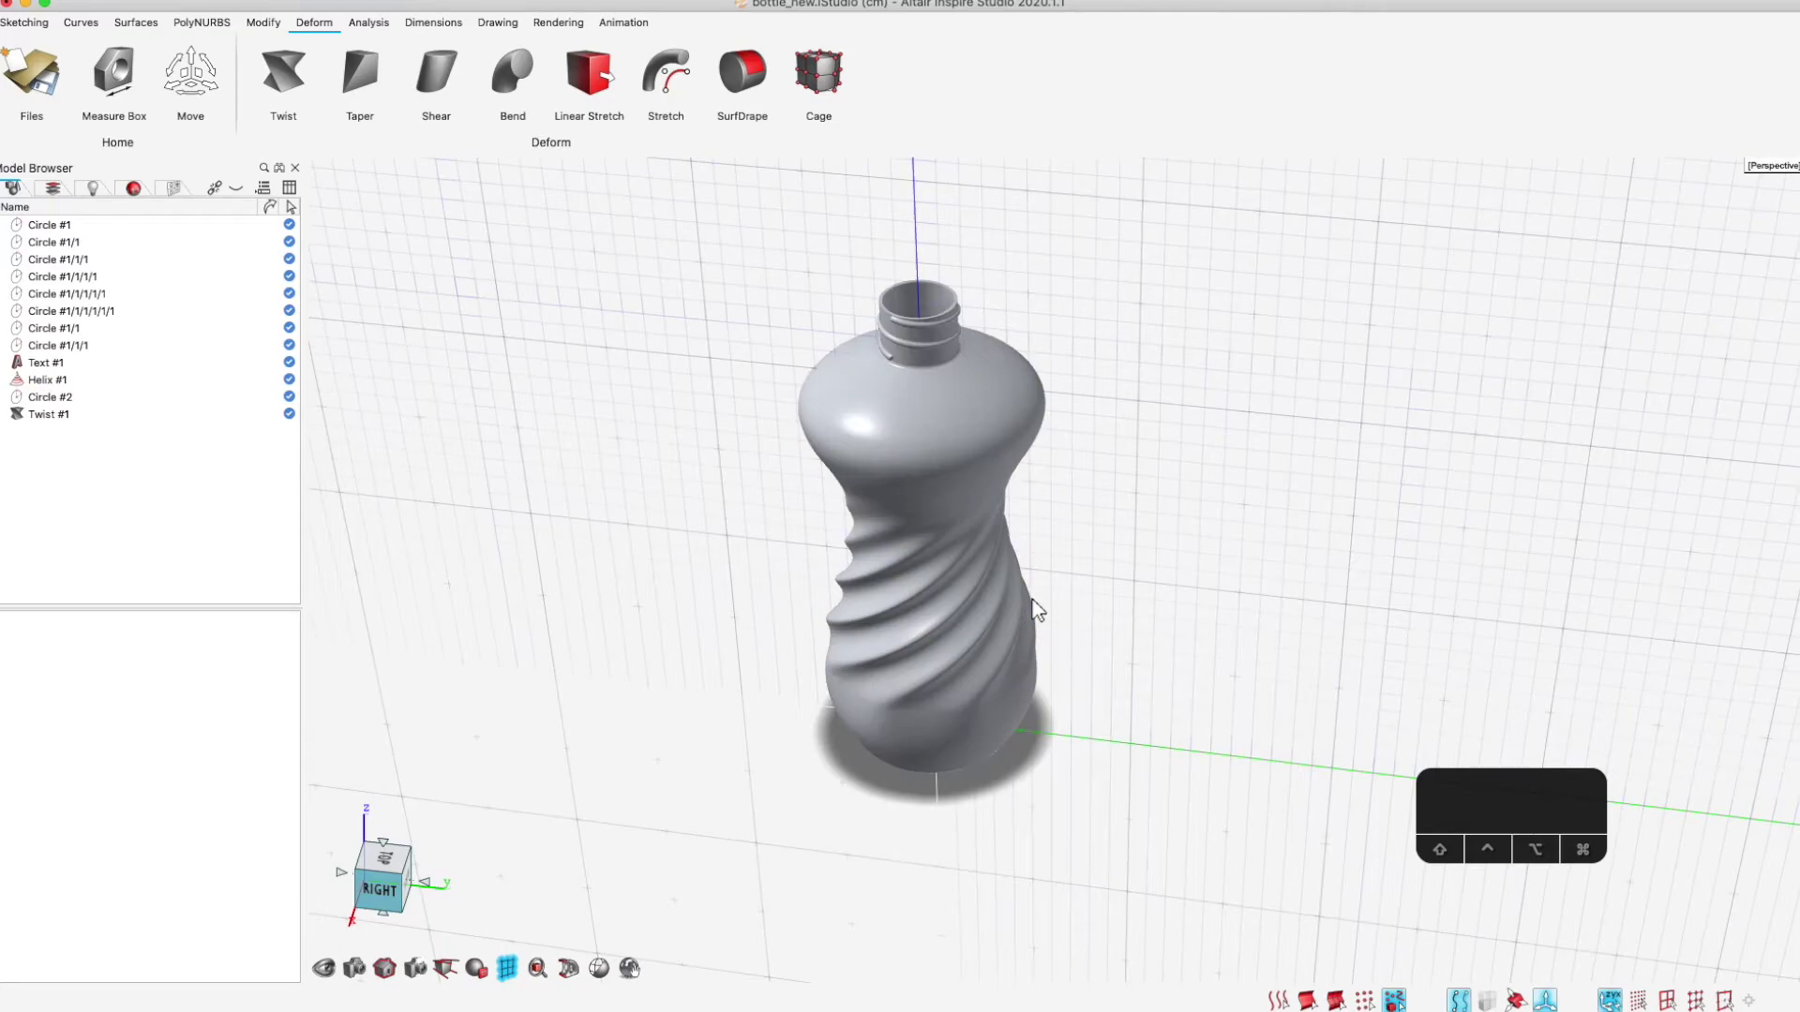
scroll(1036, 610, down, 5)
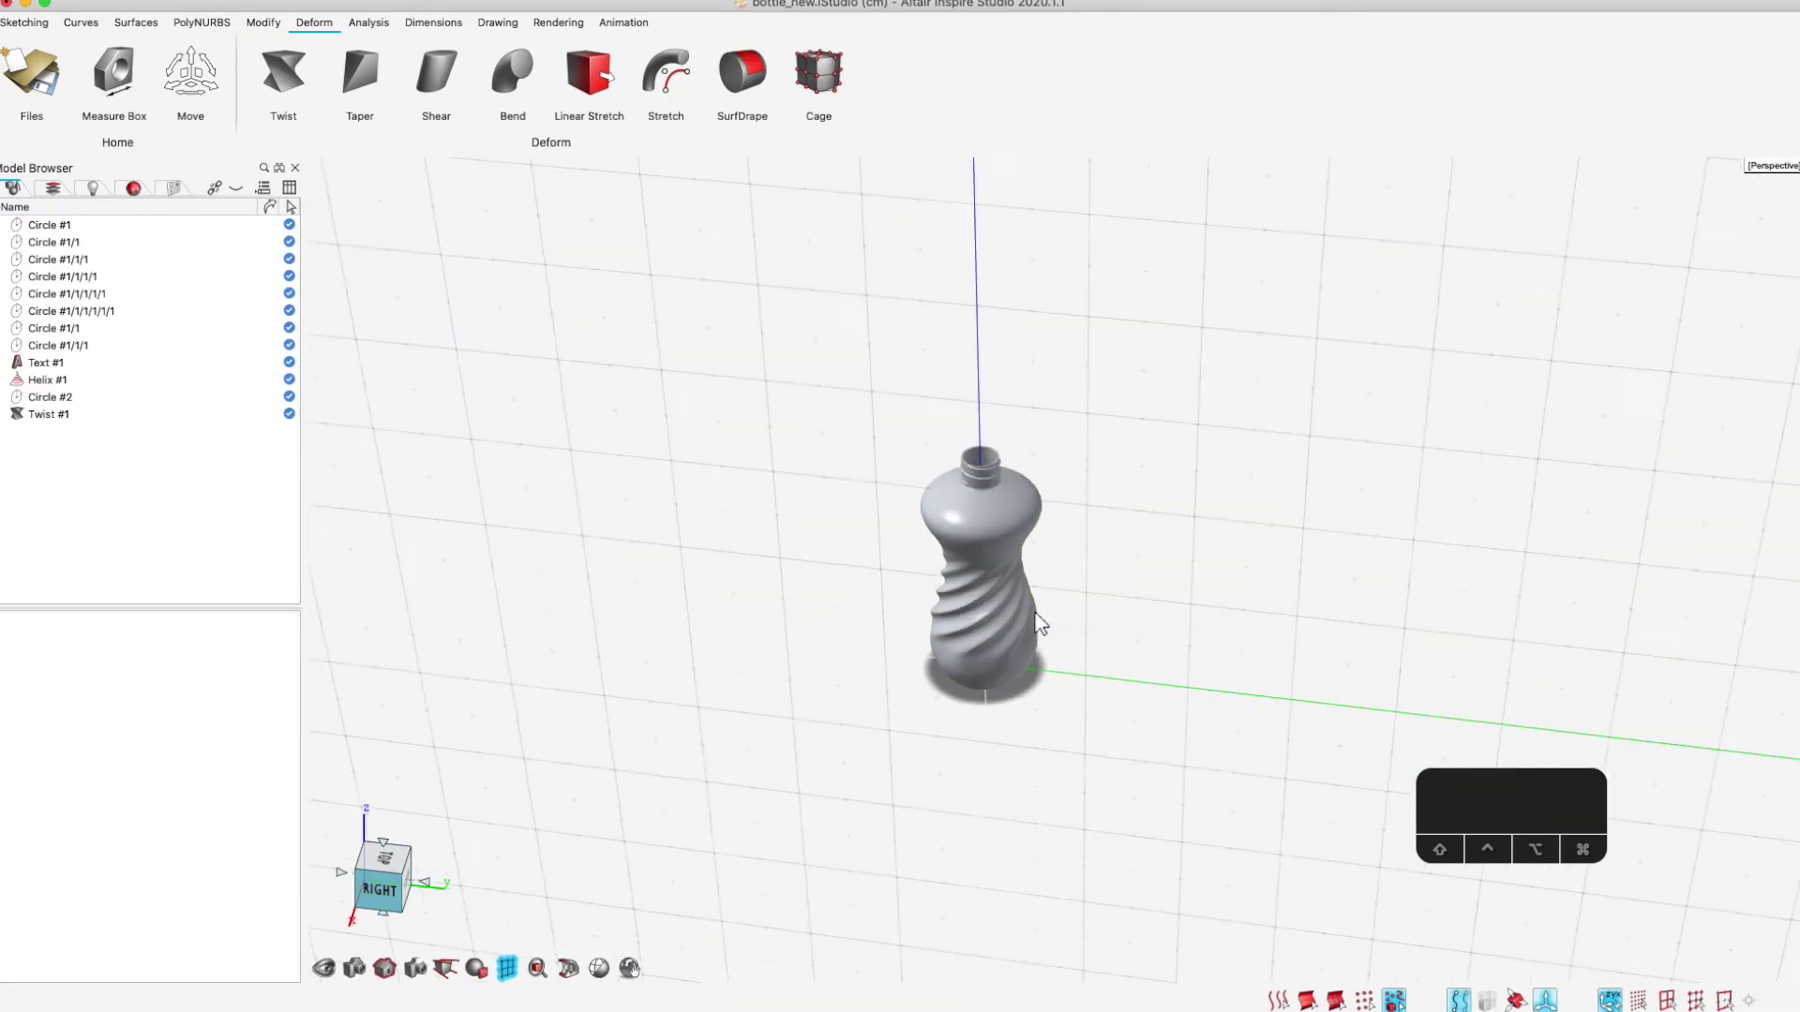
click(1003, 510)
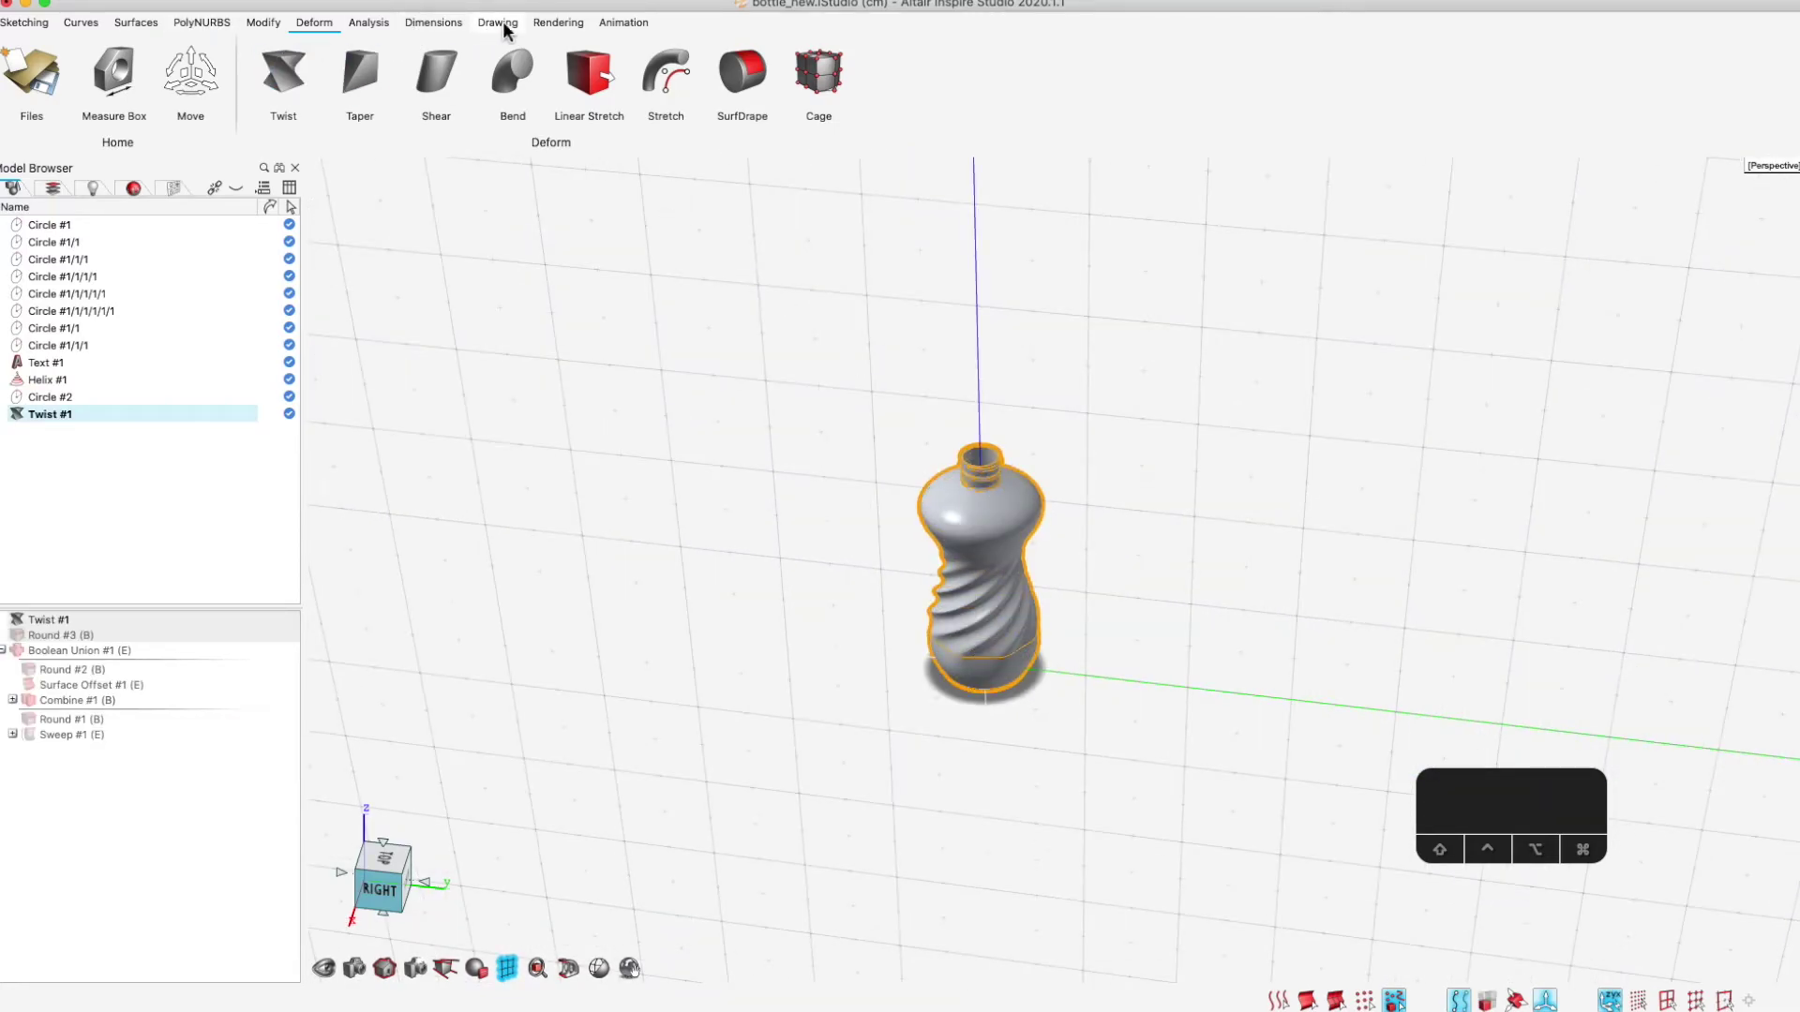
click(560, 24)
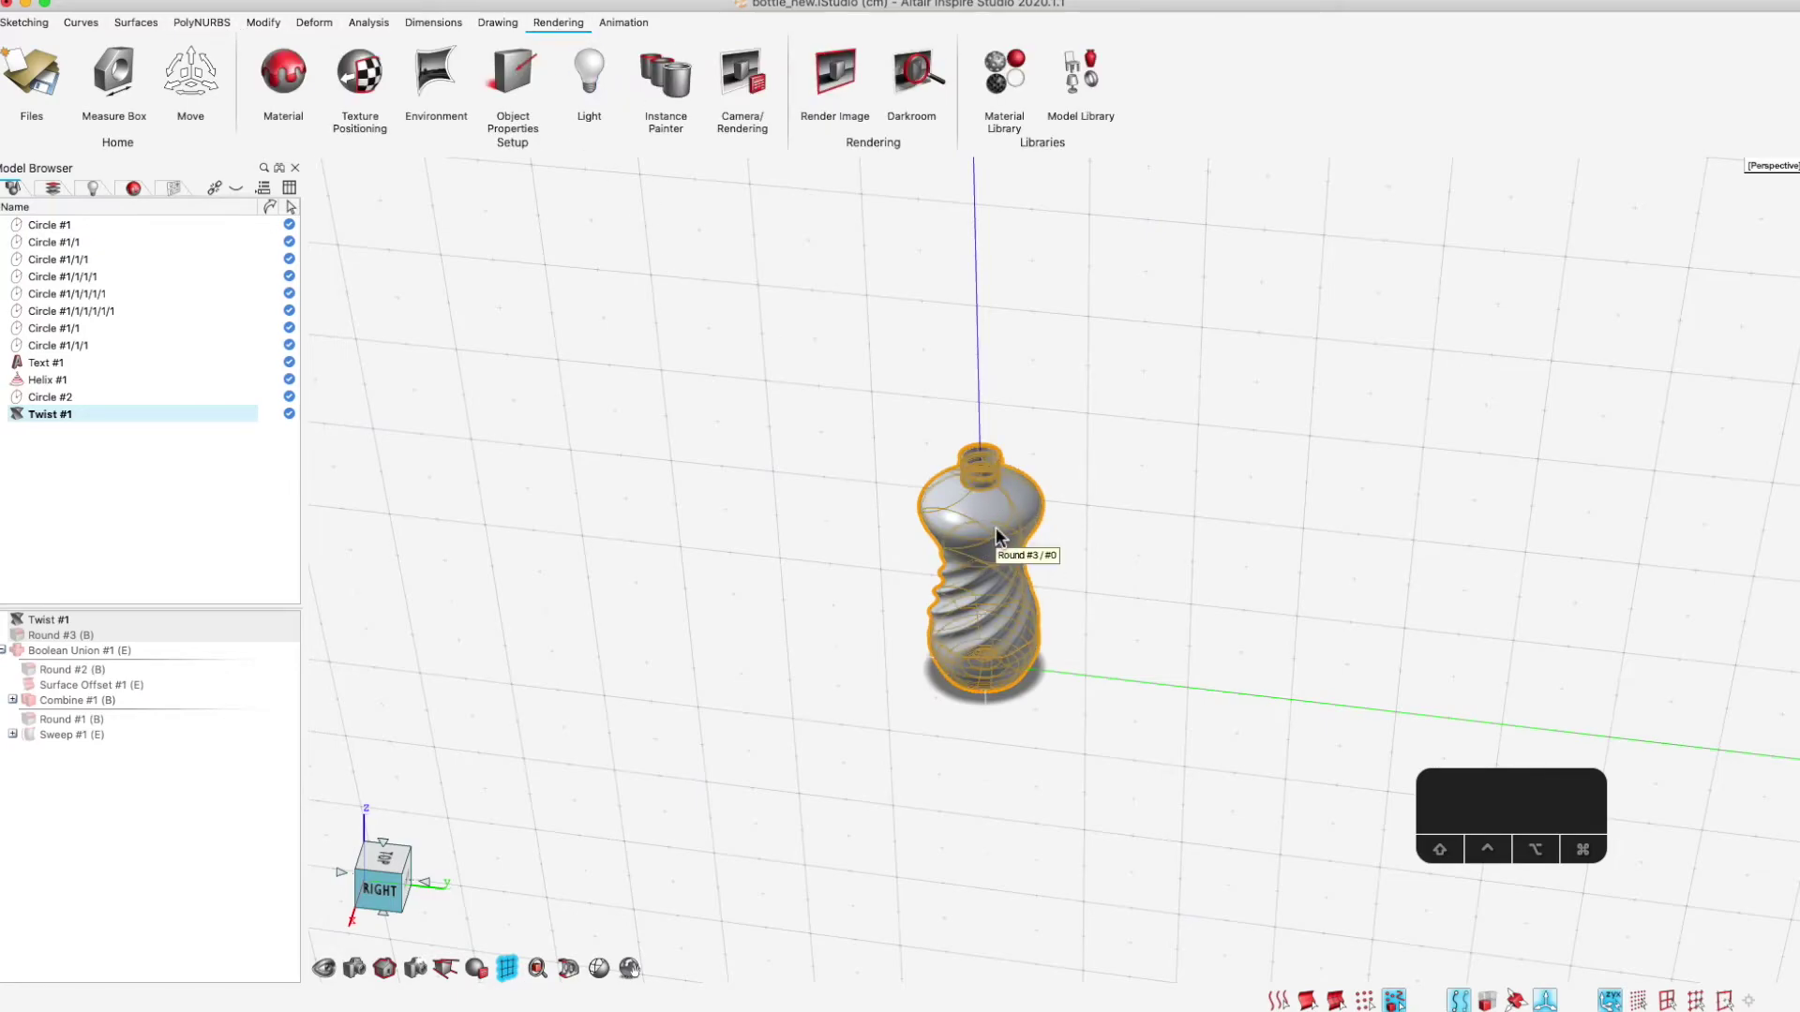
click(265, 23)
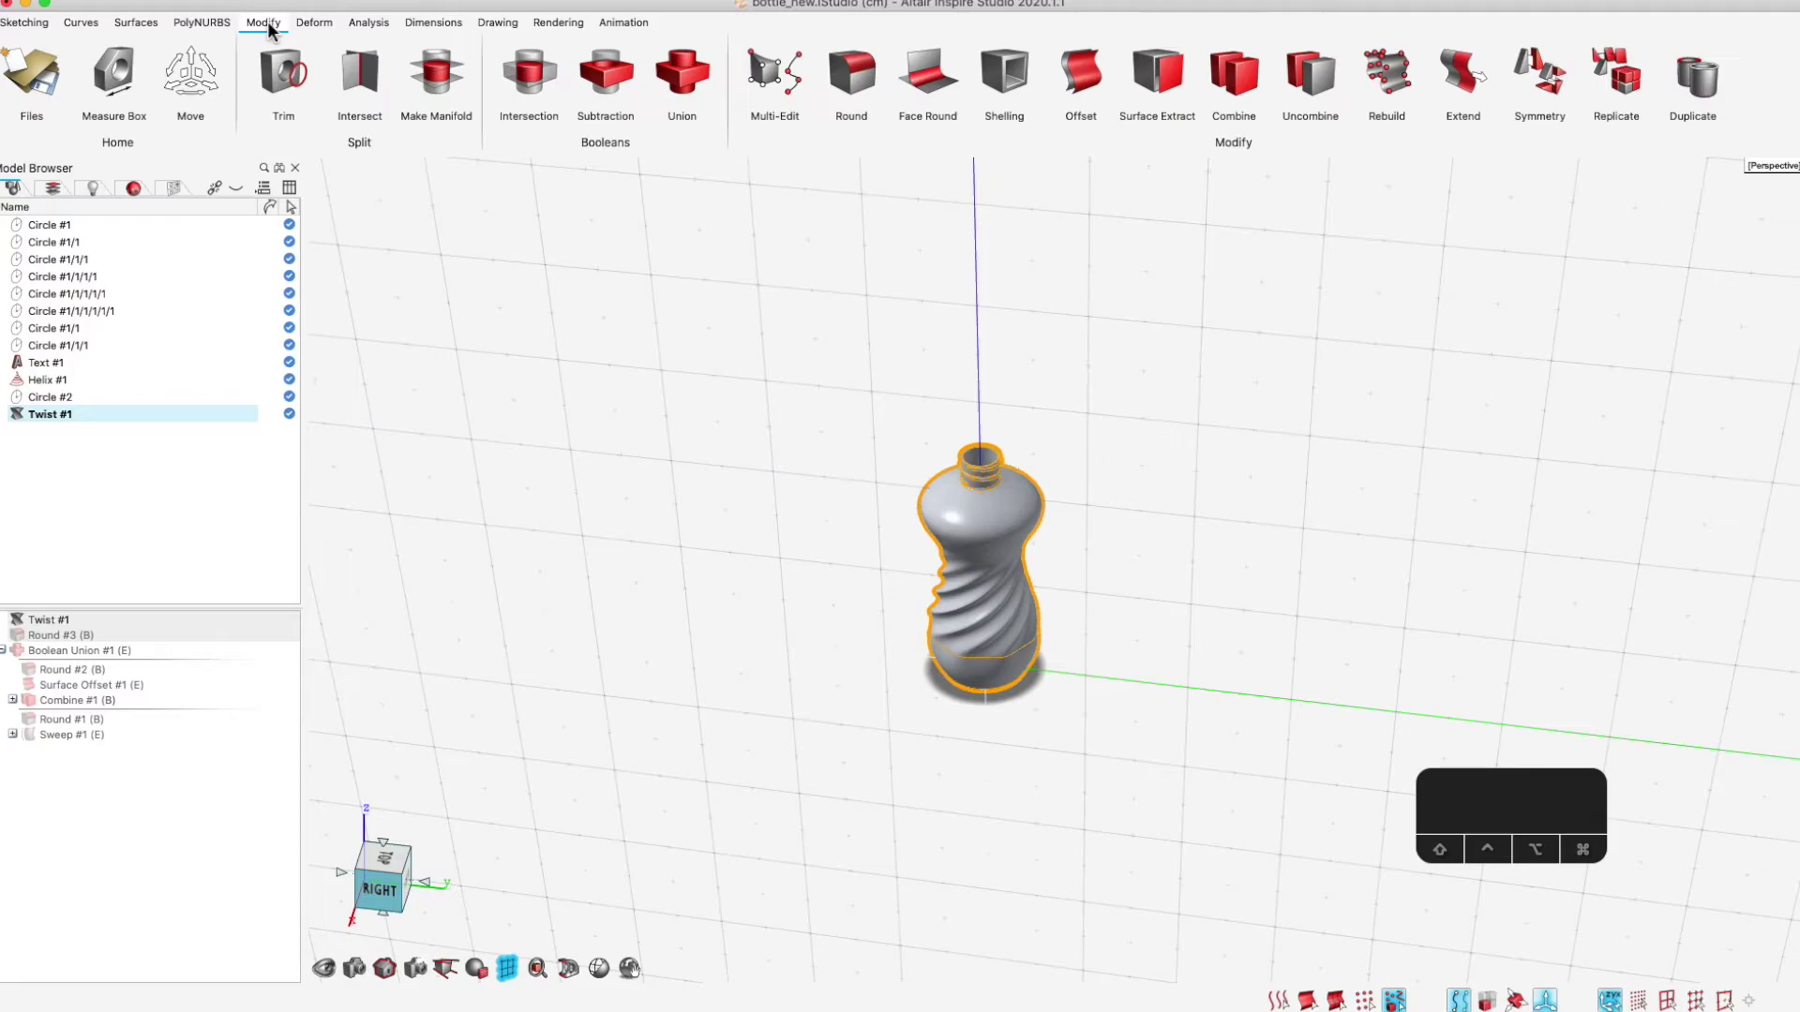
click(1693, 77)
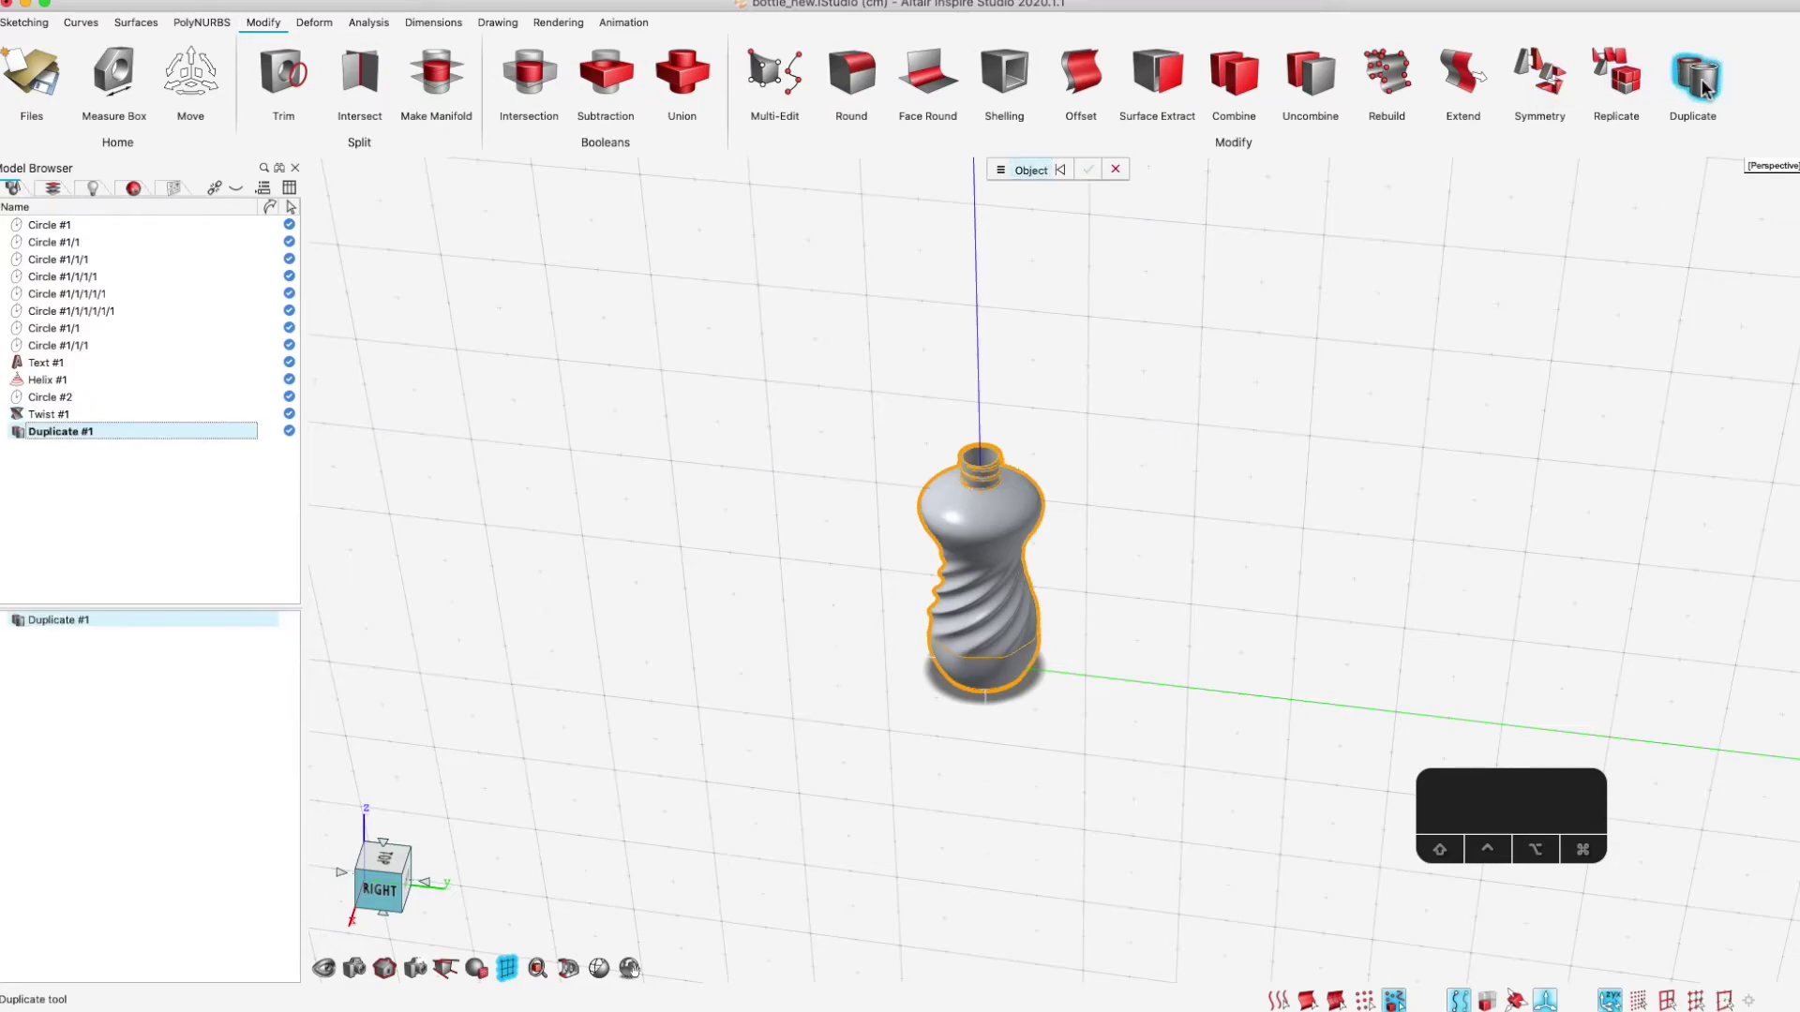
click(1019, 524)
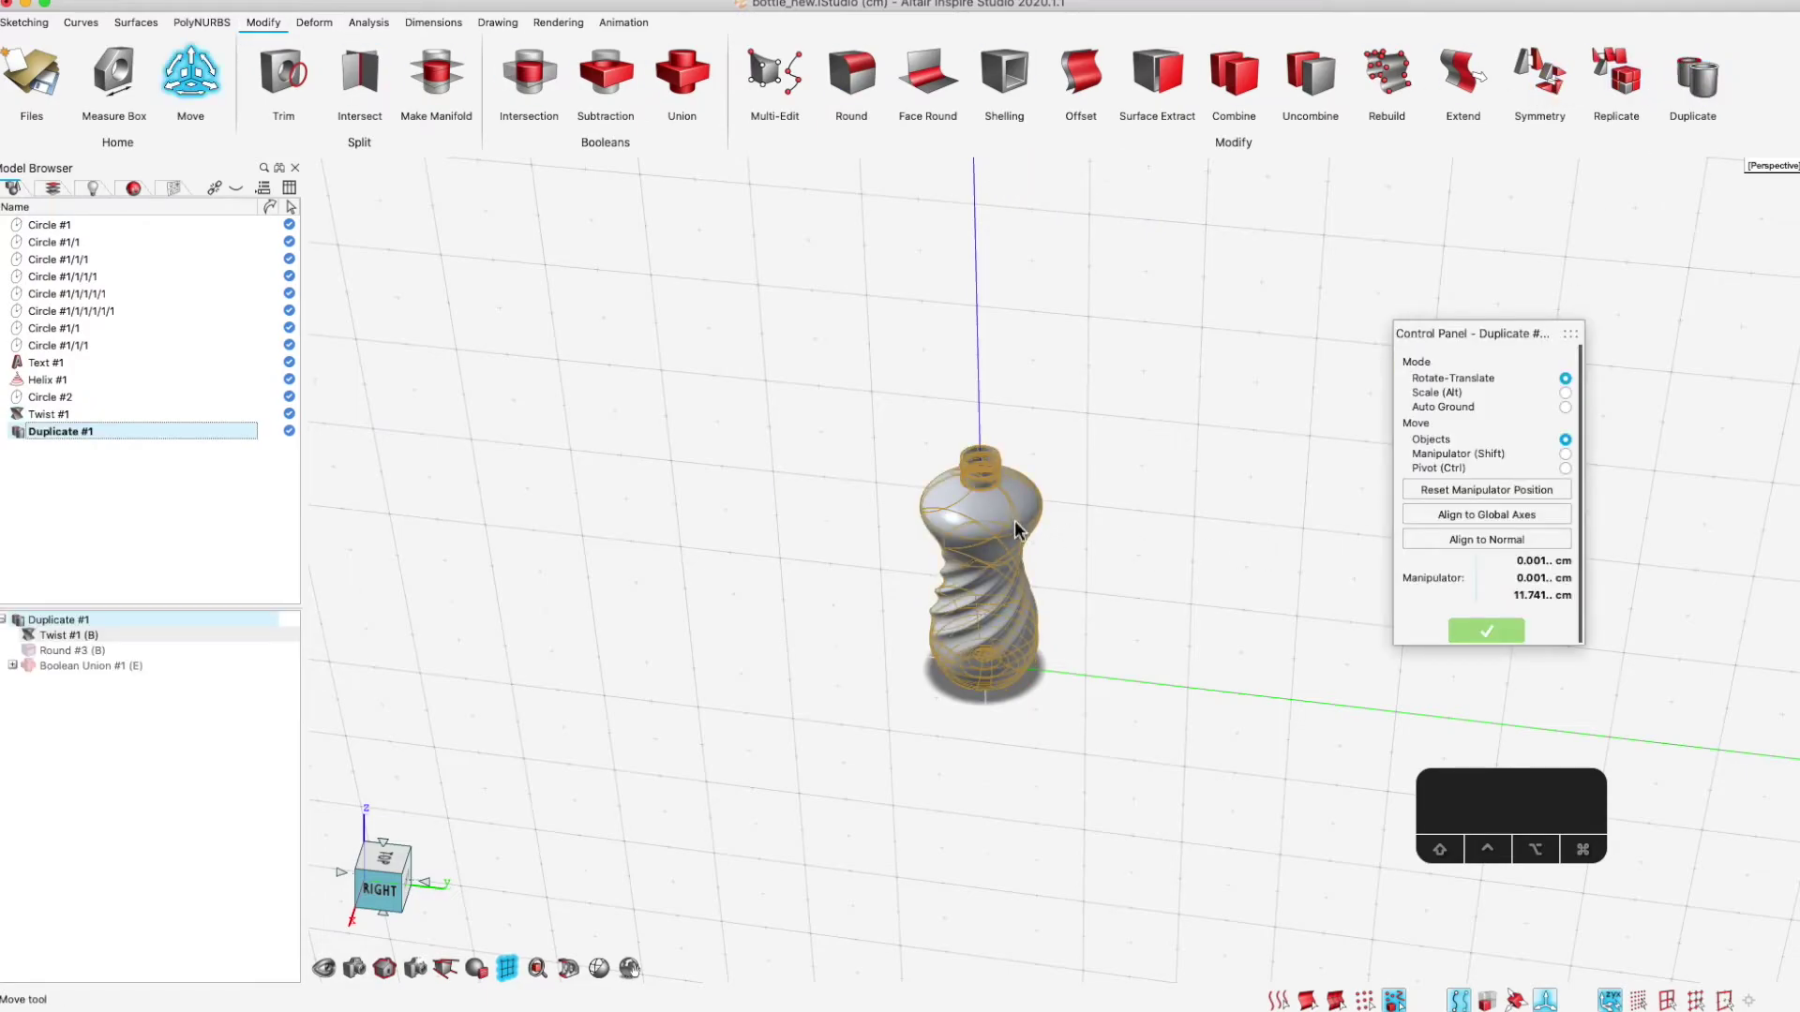
Move the copy to about X -25.3, Y 12.4 cm, behind the original, and tip it over with a final Y rotation of about 41 degrees
drag(982, 626, 1037, 482)
drag(1157, 441, 1225, 450)
drag(1194, 386, 1206, 600)
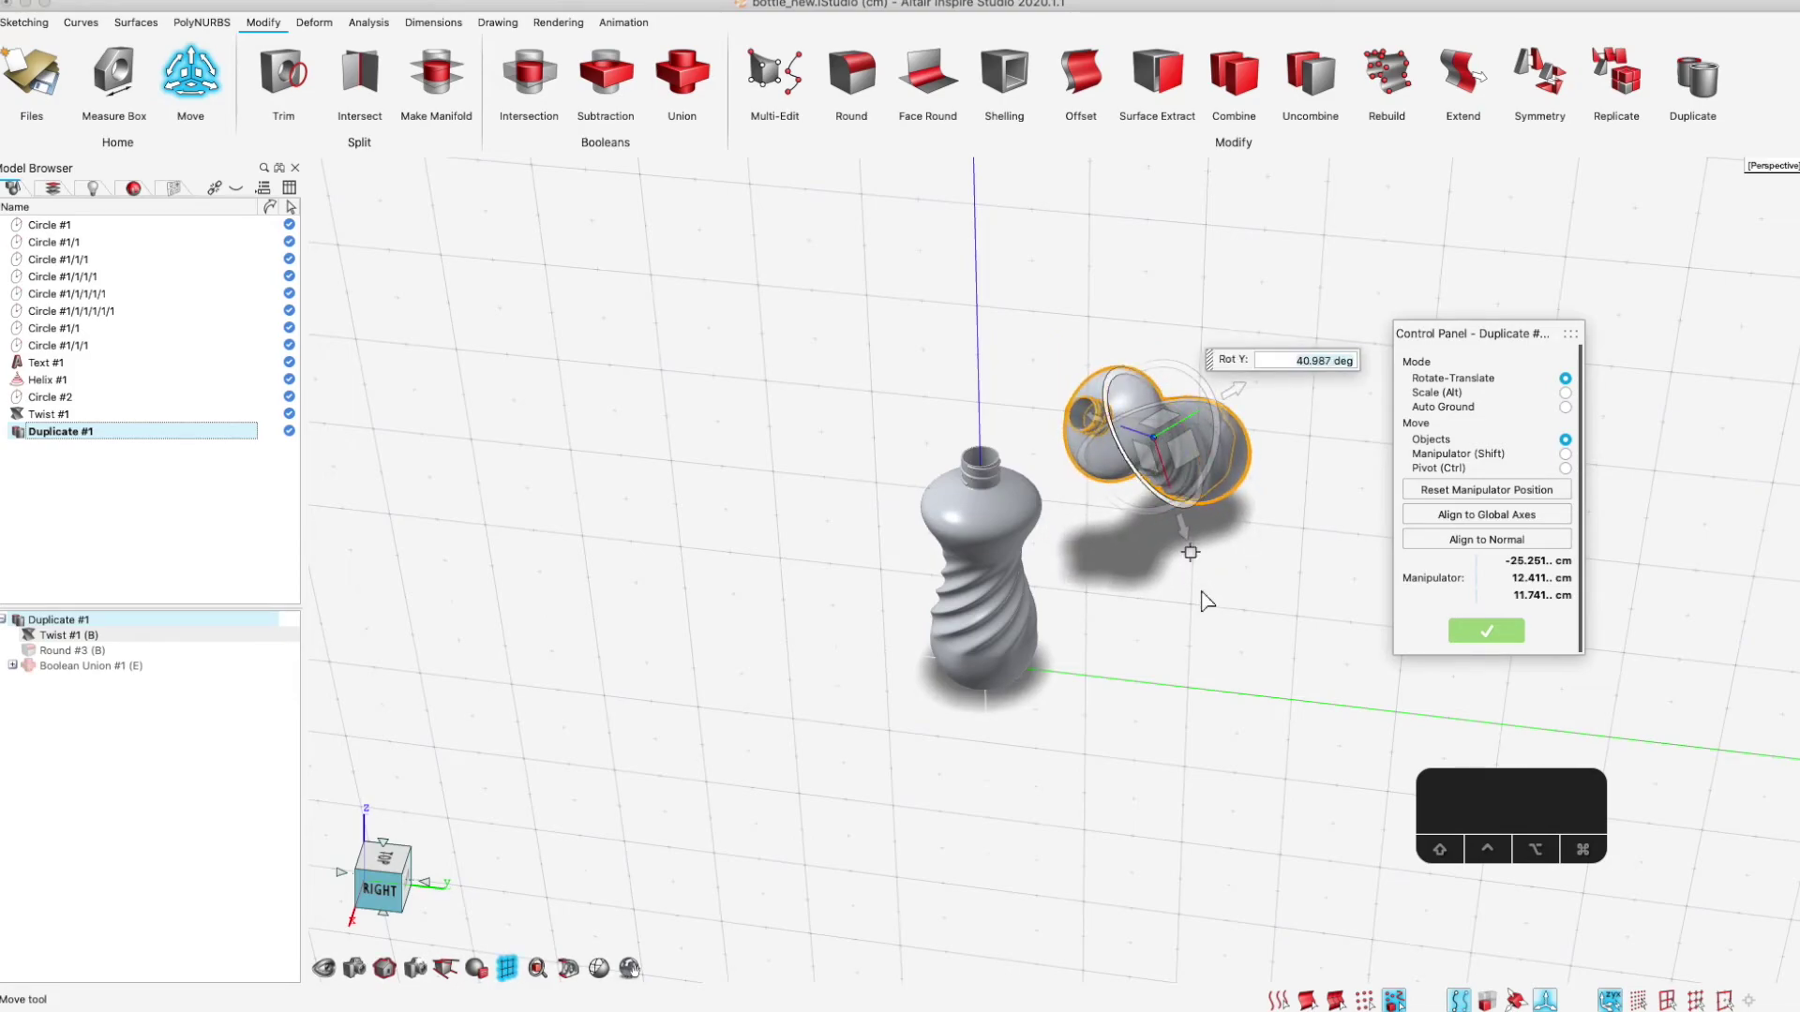
click(1175, 591)
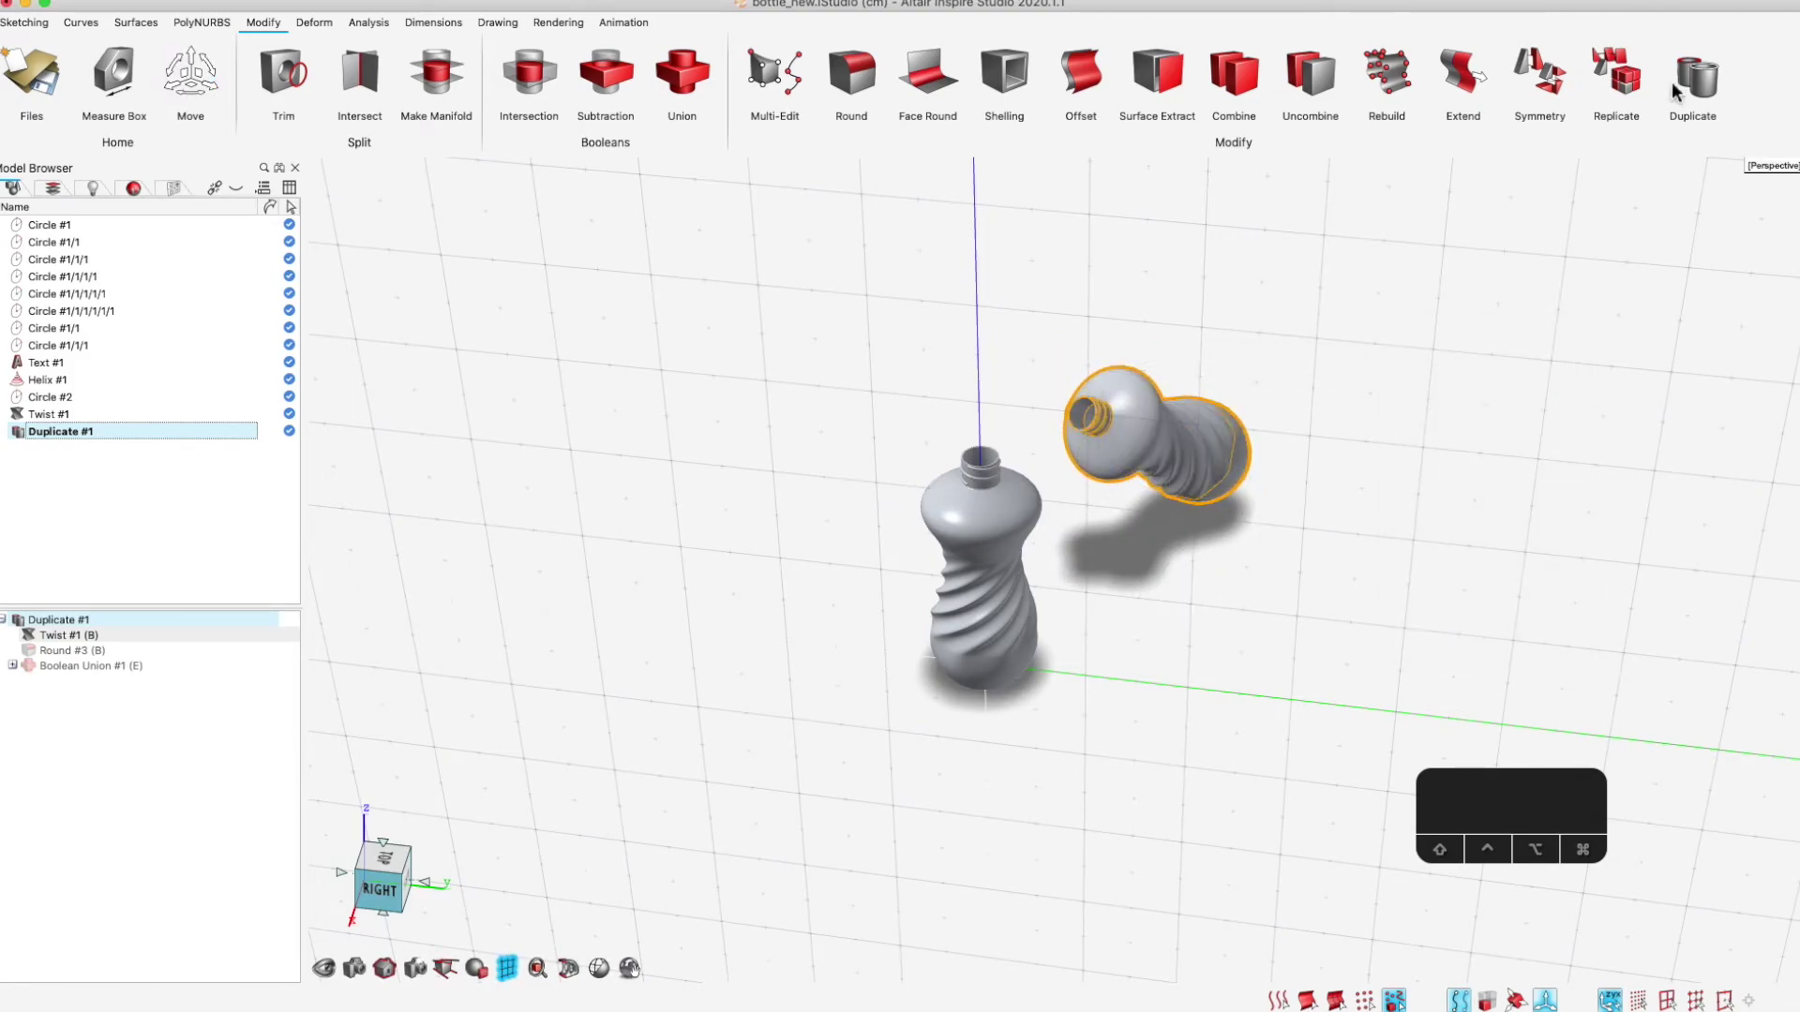
Make a second duplicate from the upright original bottle
click(1704, 84)
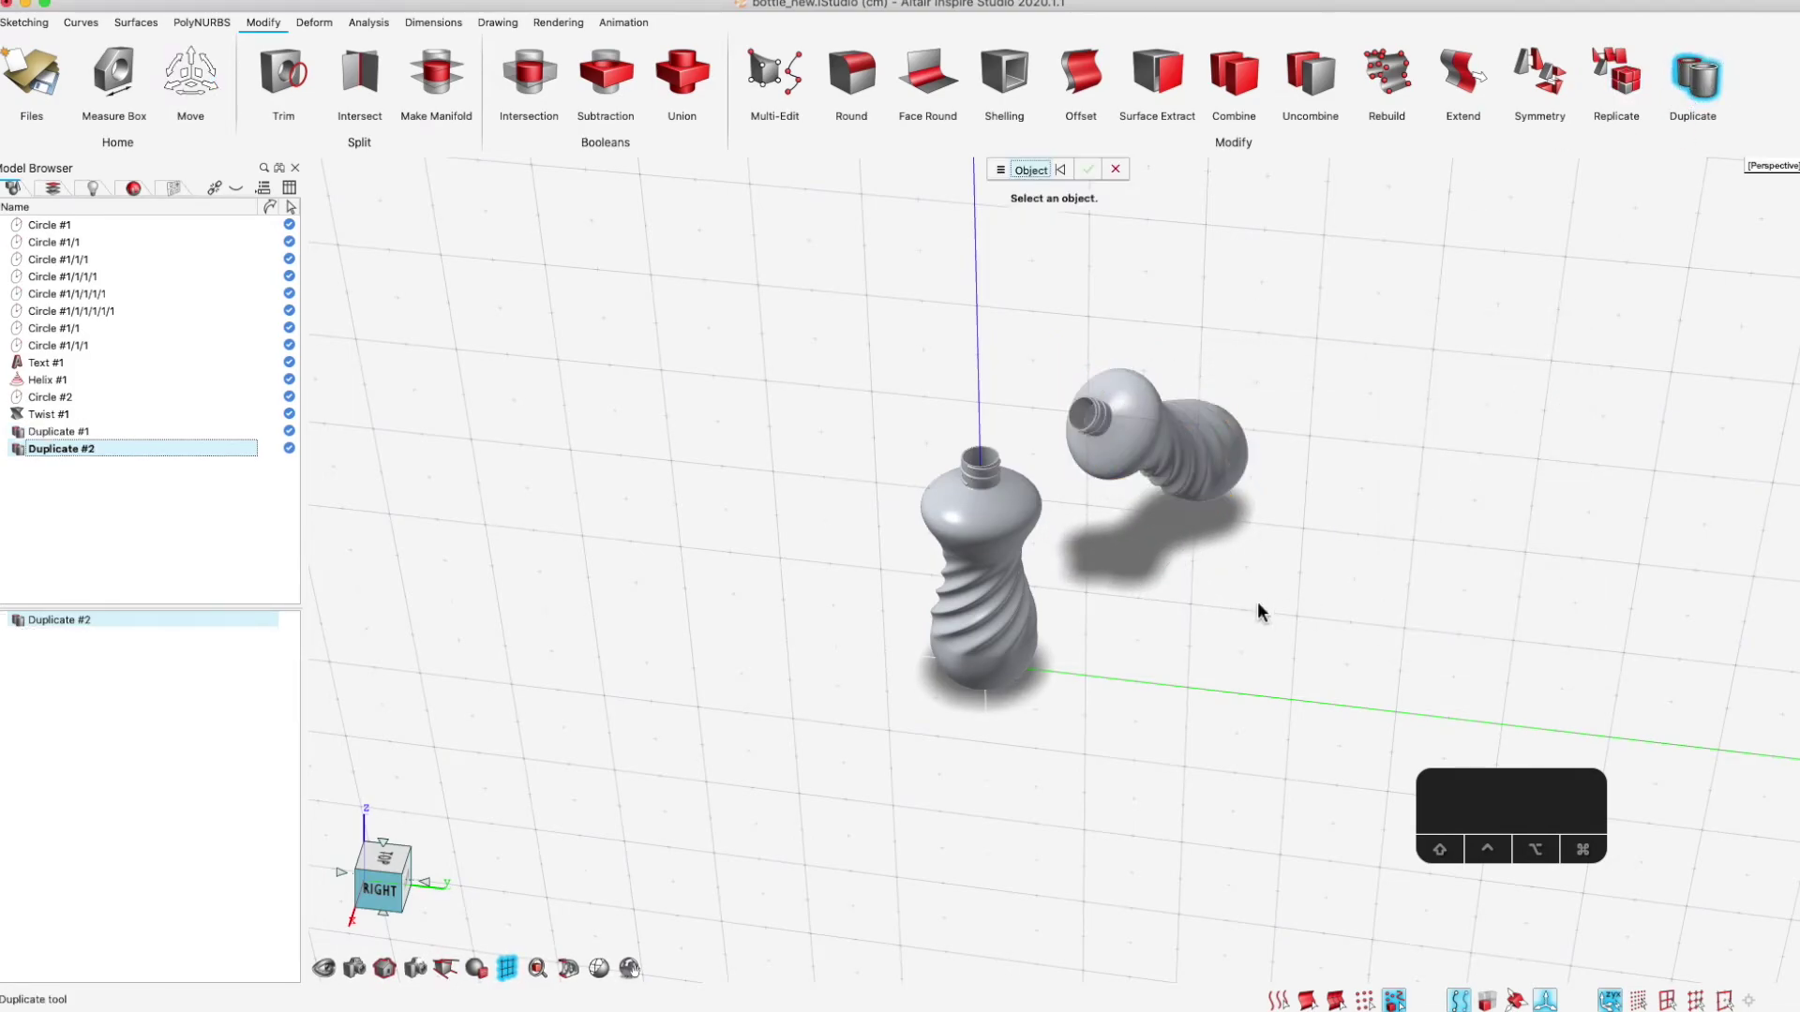
click(1015, 583)
click(1004, 581)
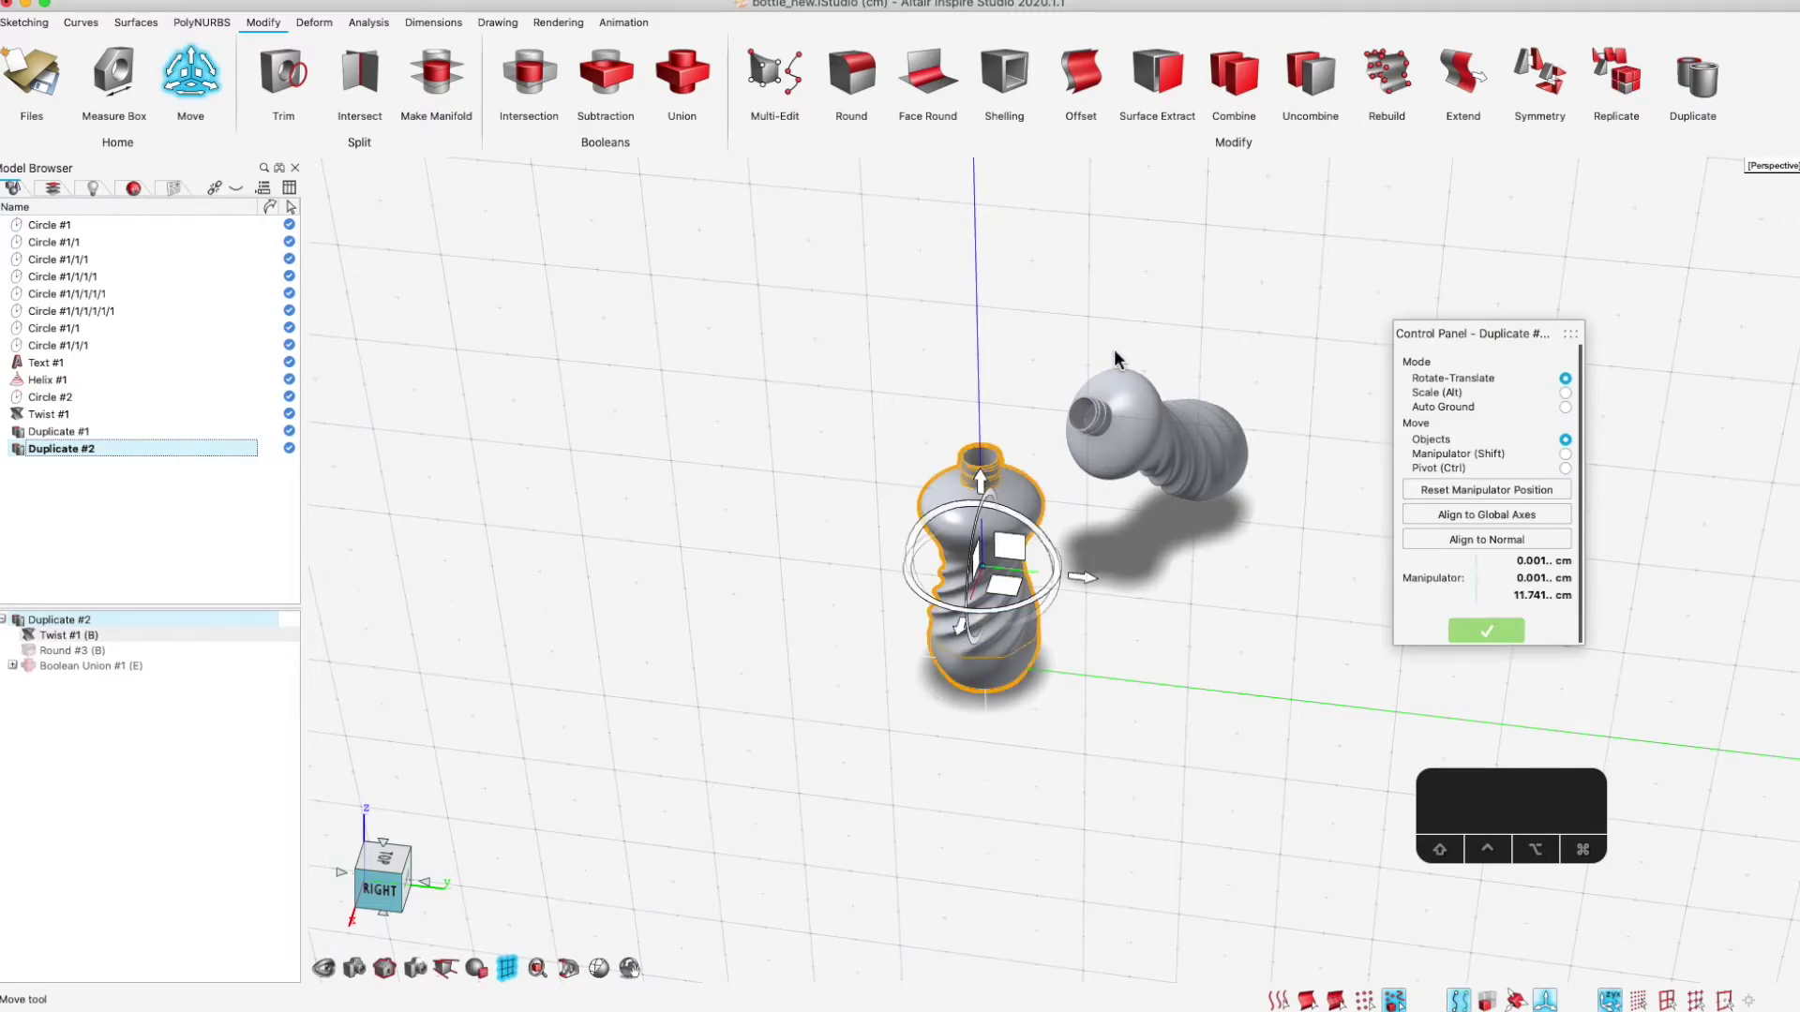
Place the second copy behind the upright bottle and tilt it so its neck points down toward the first copy
drag(958, 634, 1128, 379)
drag(1188, 297, 1081, 294)
drag(973, 255, 1200, 314)
shift+right_drag(1088, 305, 1085, 195)
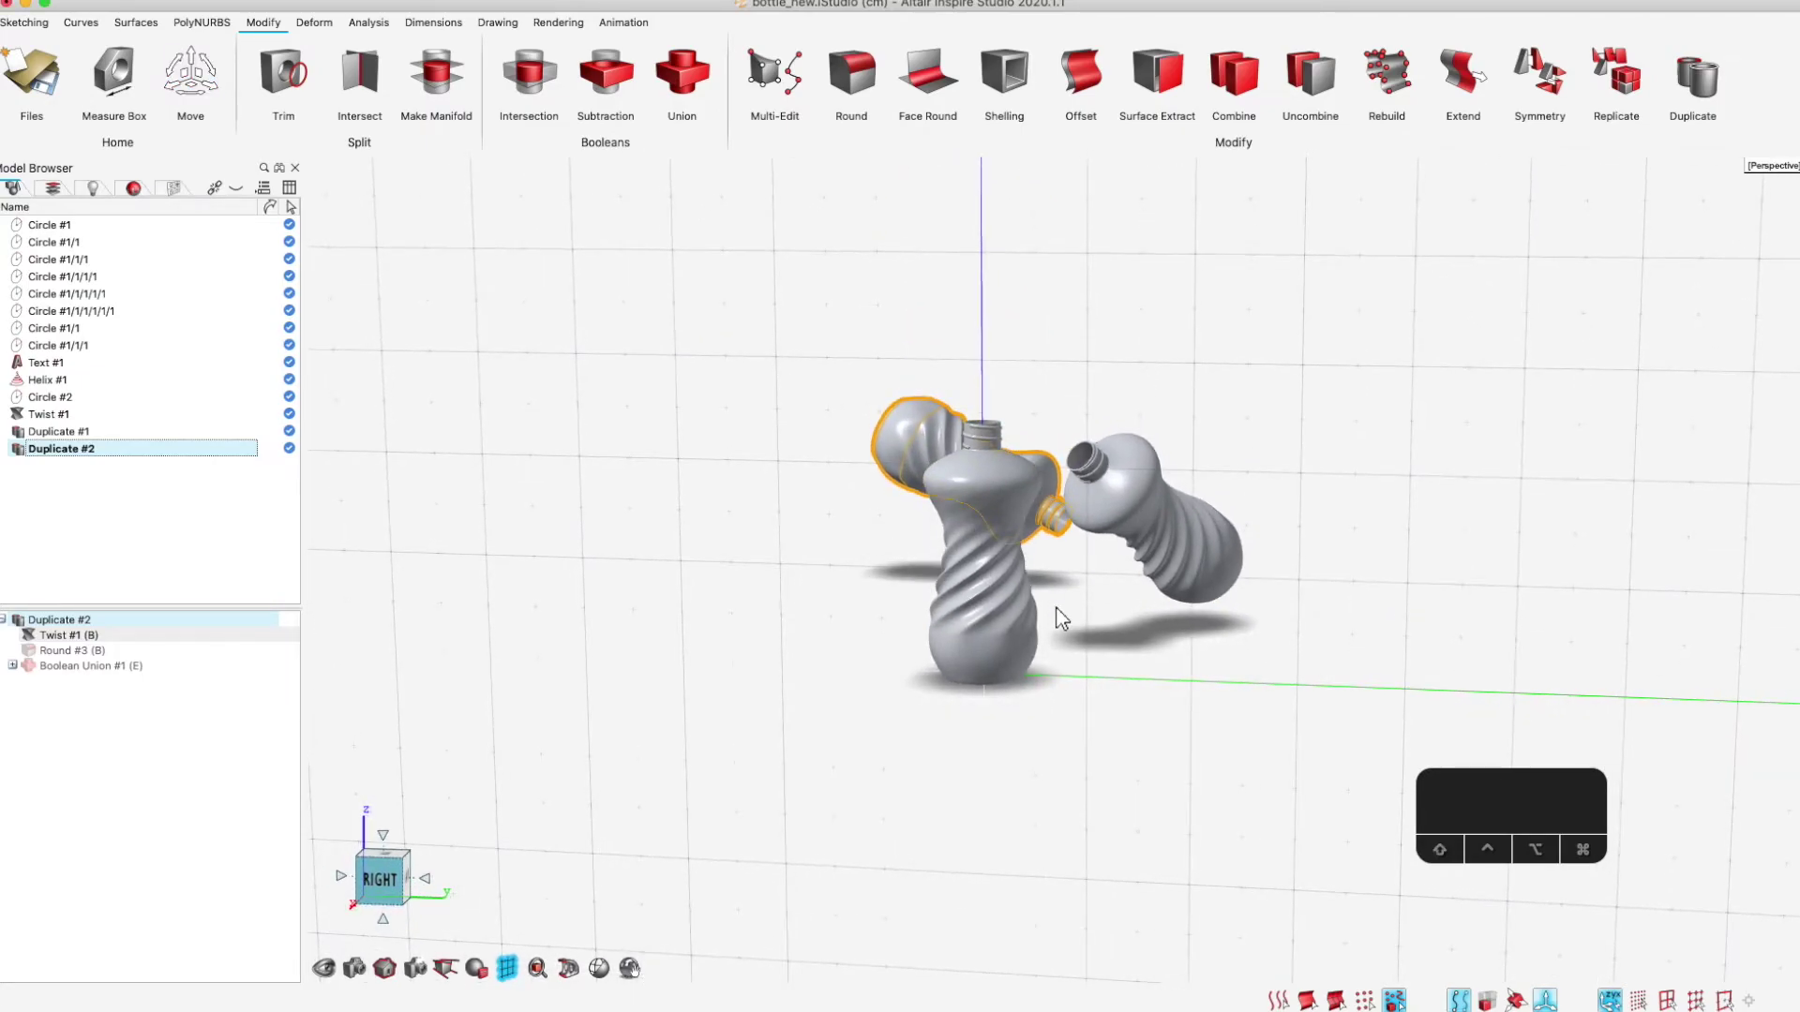
scroll(1060, 618, up, 3)
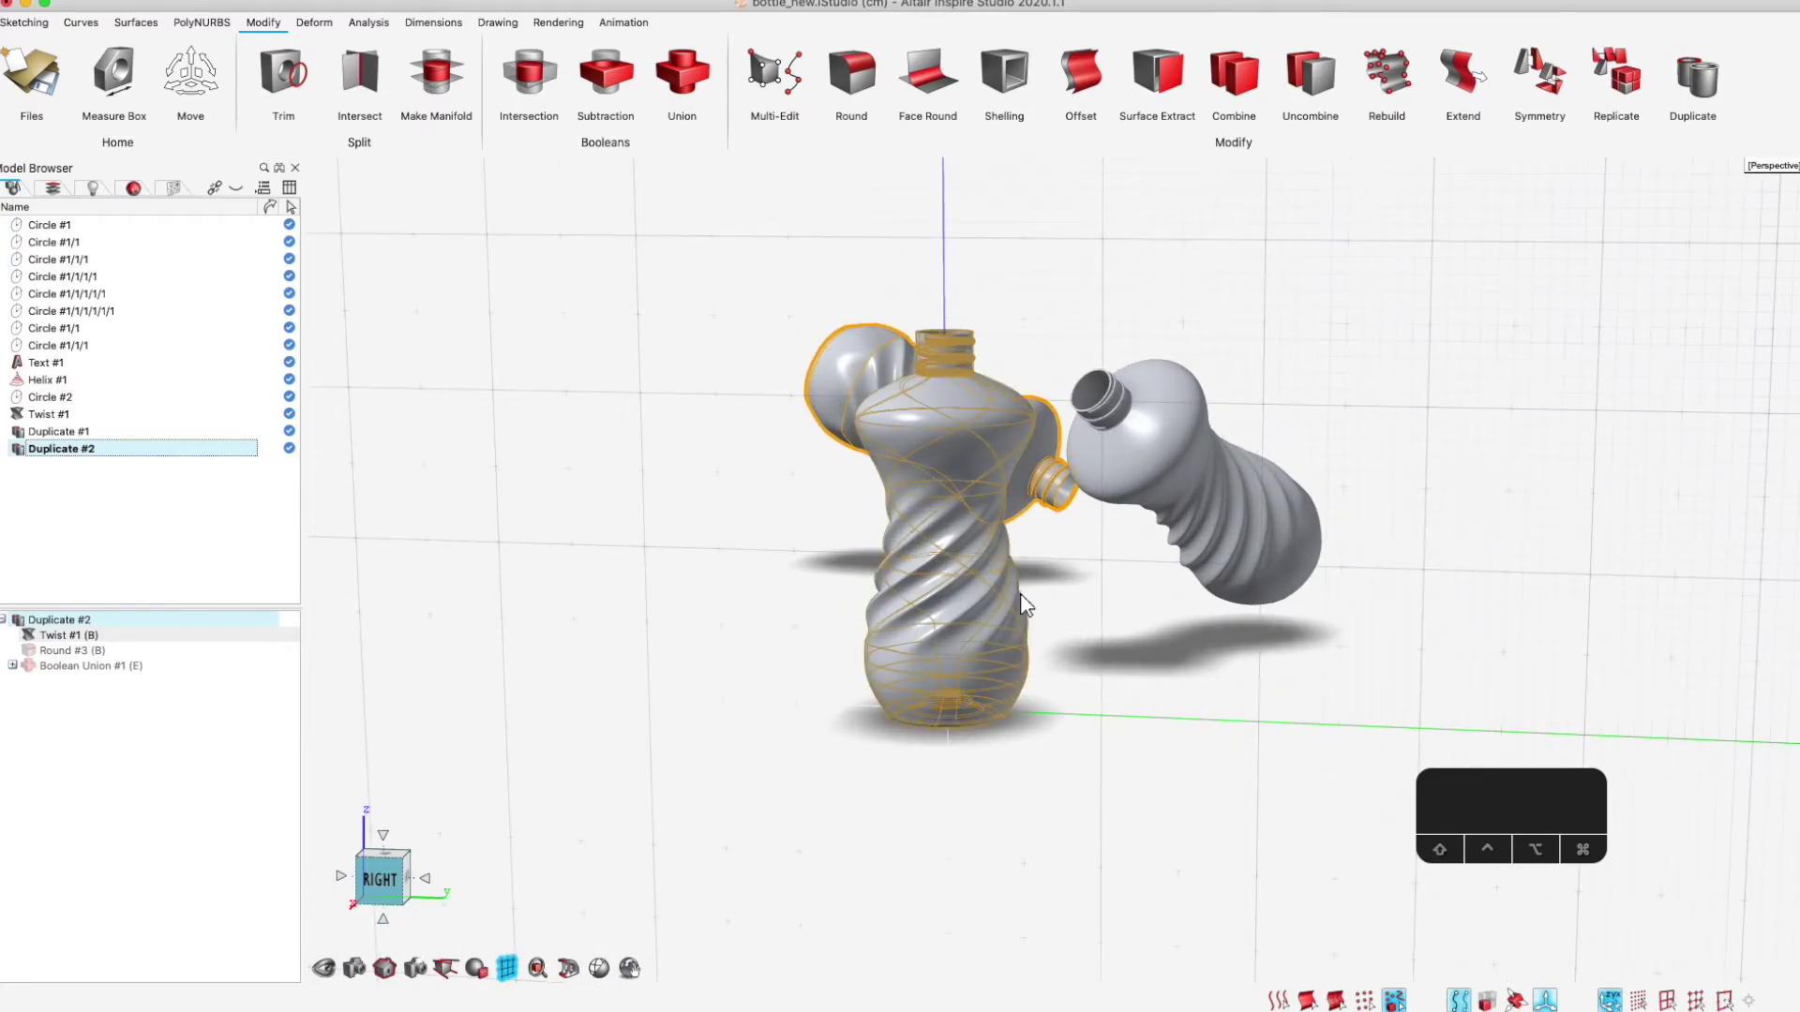
Clear the selection of the second duplicate bottle
key(super+space)
click(1078, 602)
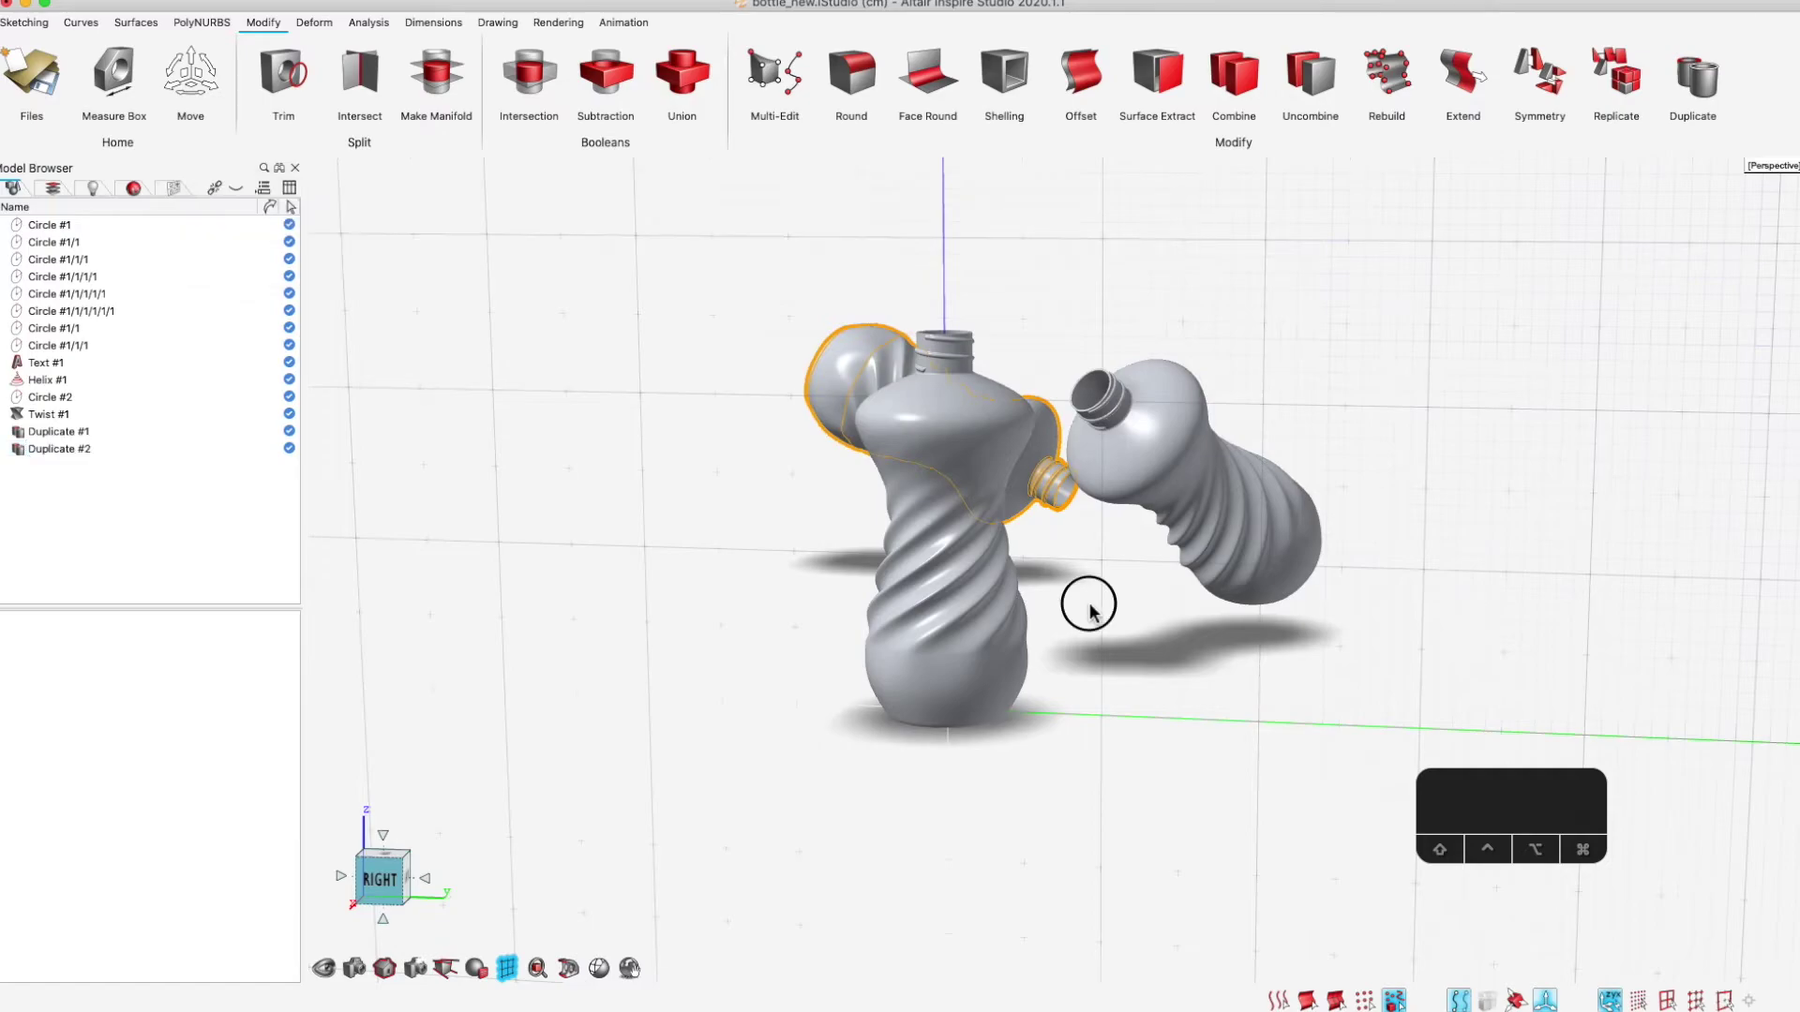
key(super+space)
click(1115, 616)
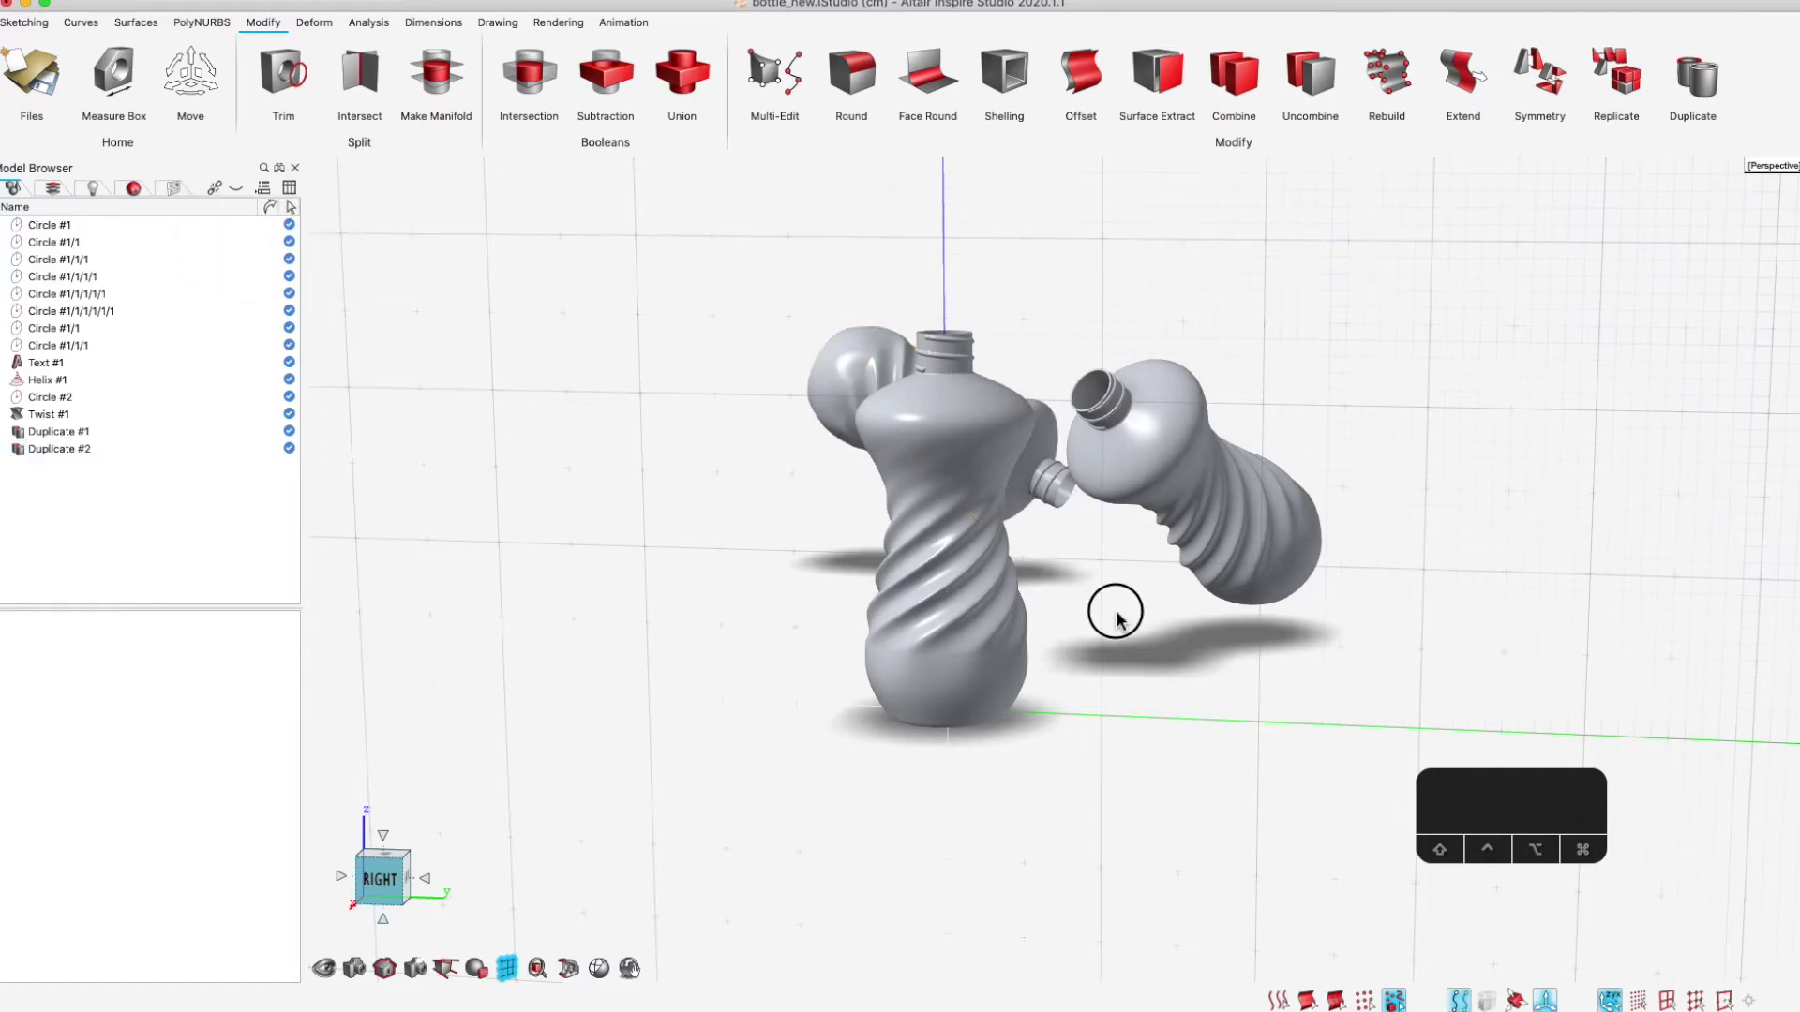
key(super+space)
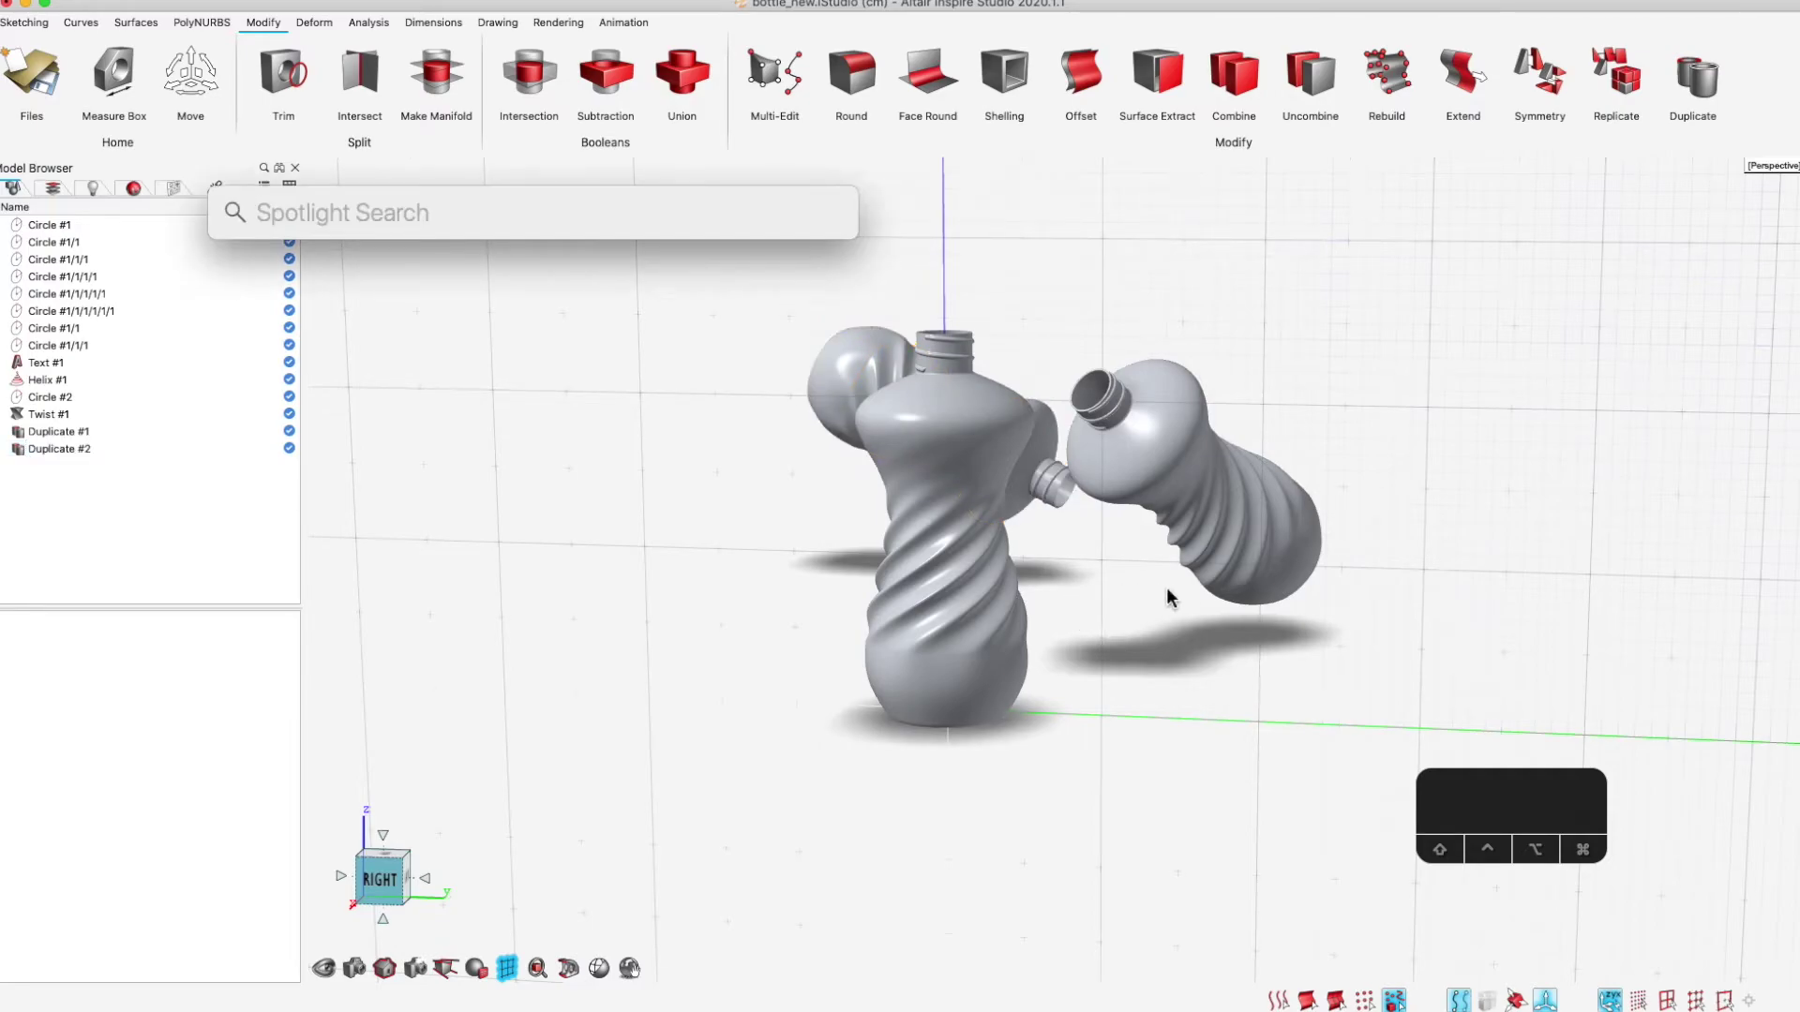
click(1116, 600)
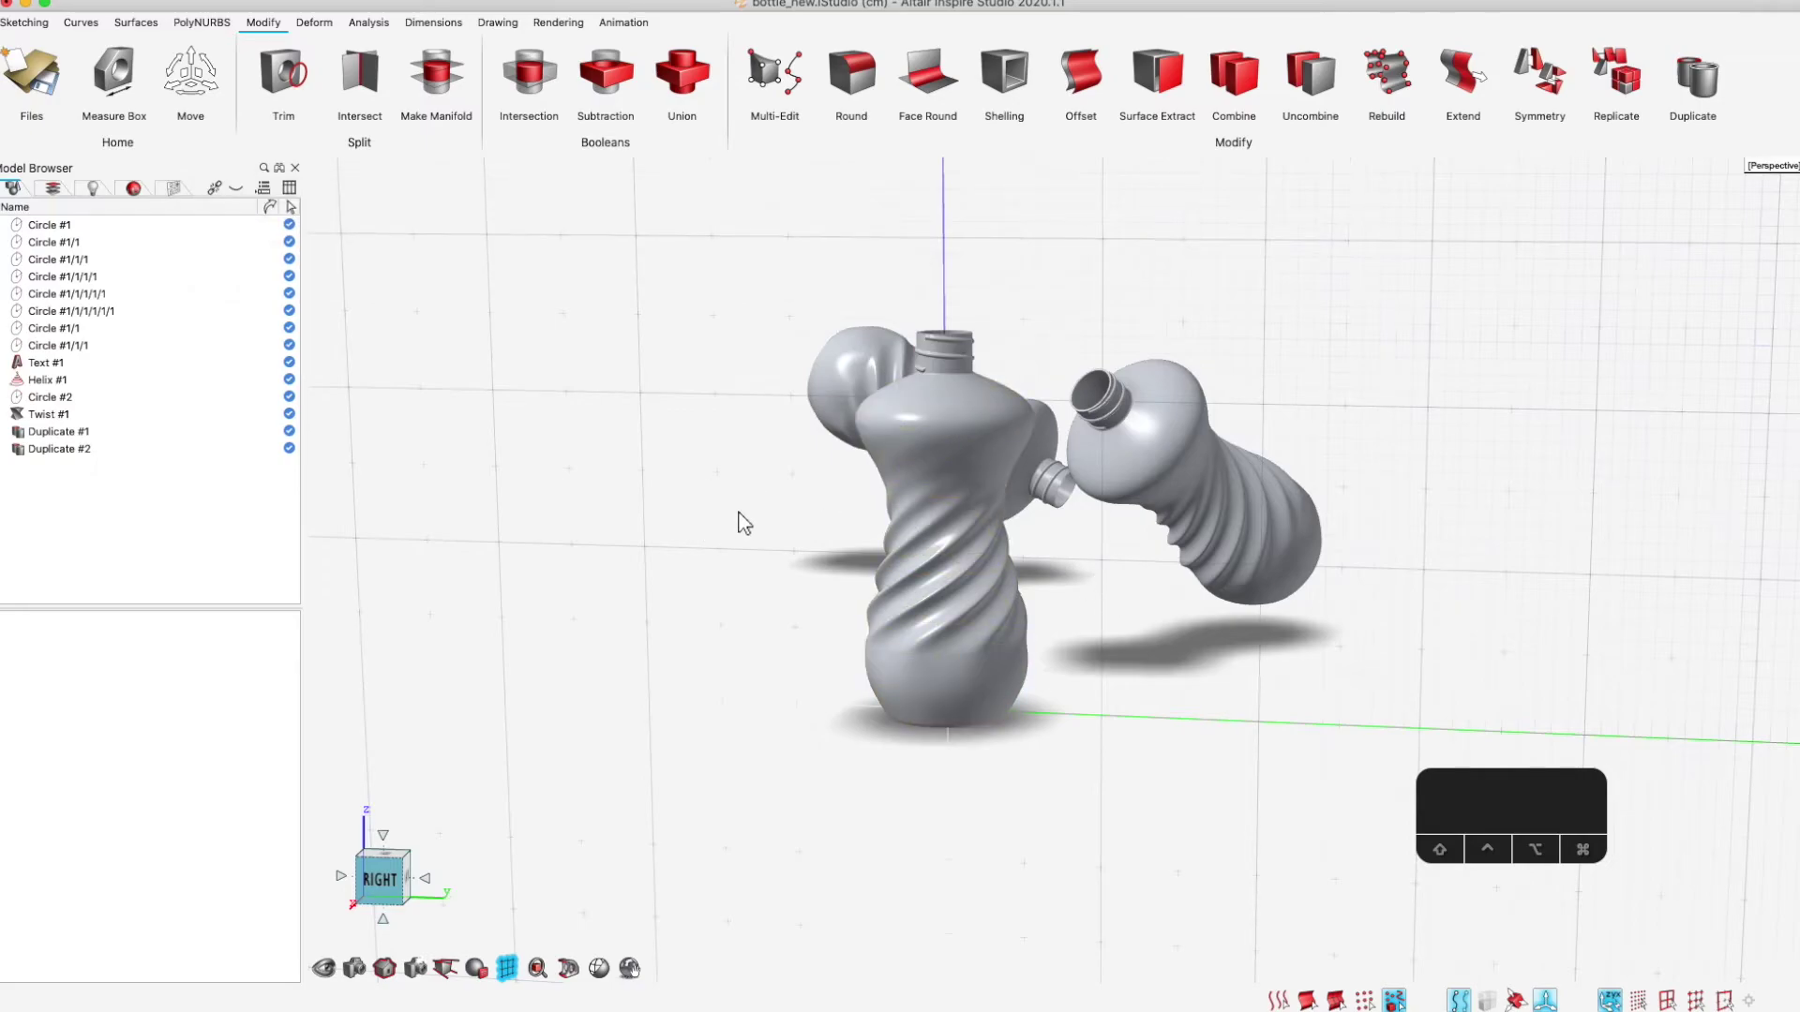
Set the perspective camera's focal length to 34 mm for rendering the three bottles
scroll(737, 506, up, 2)
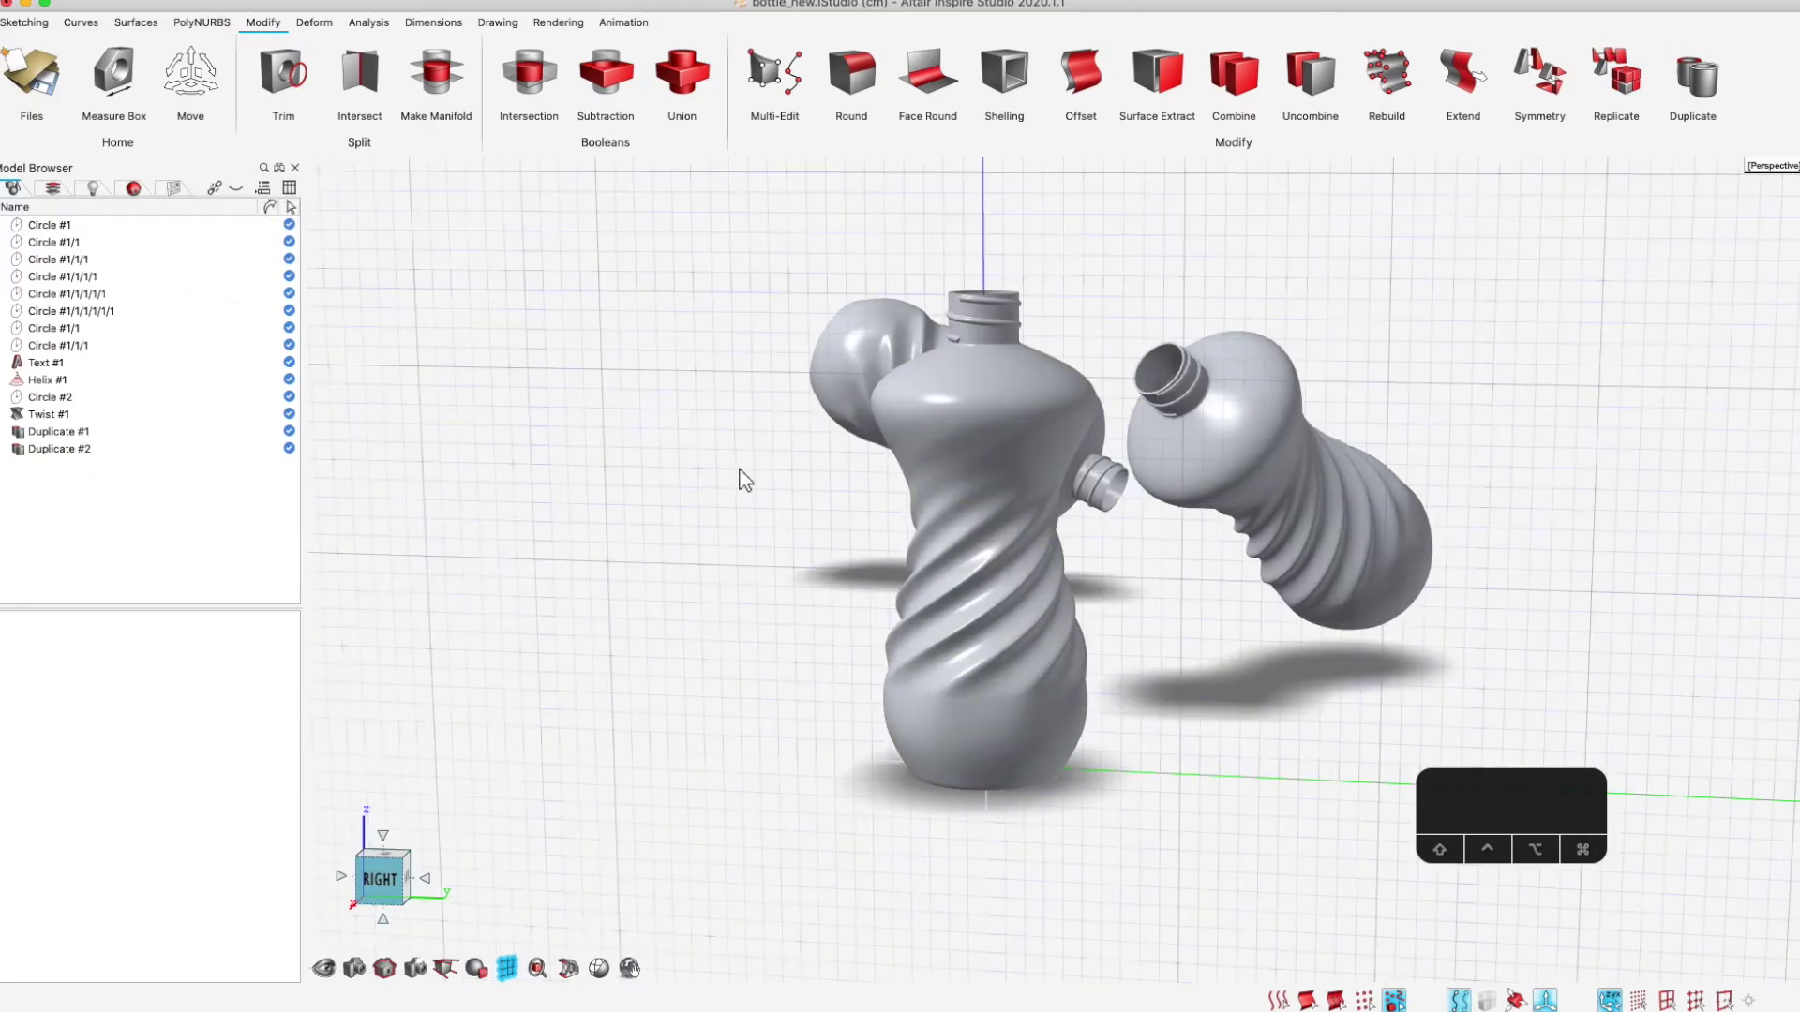
shift+middle_drag(737, 506, 1056, 554)
shift+middle_drag(1012, 375, 1003, 506)
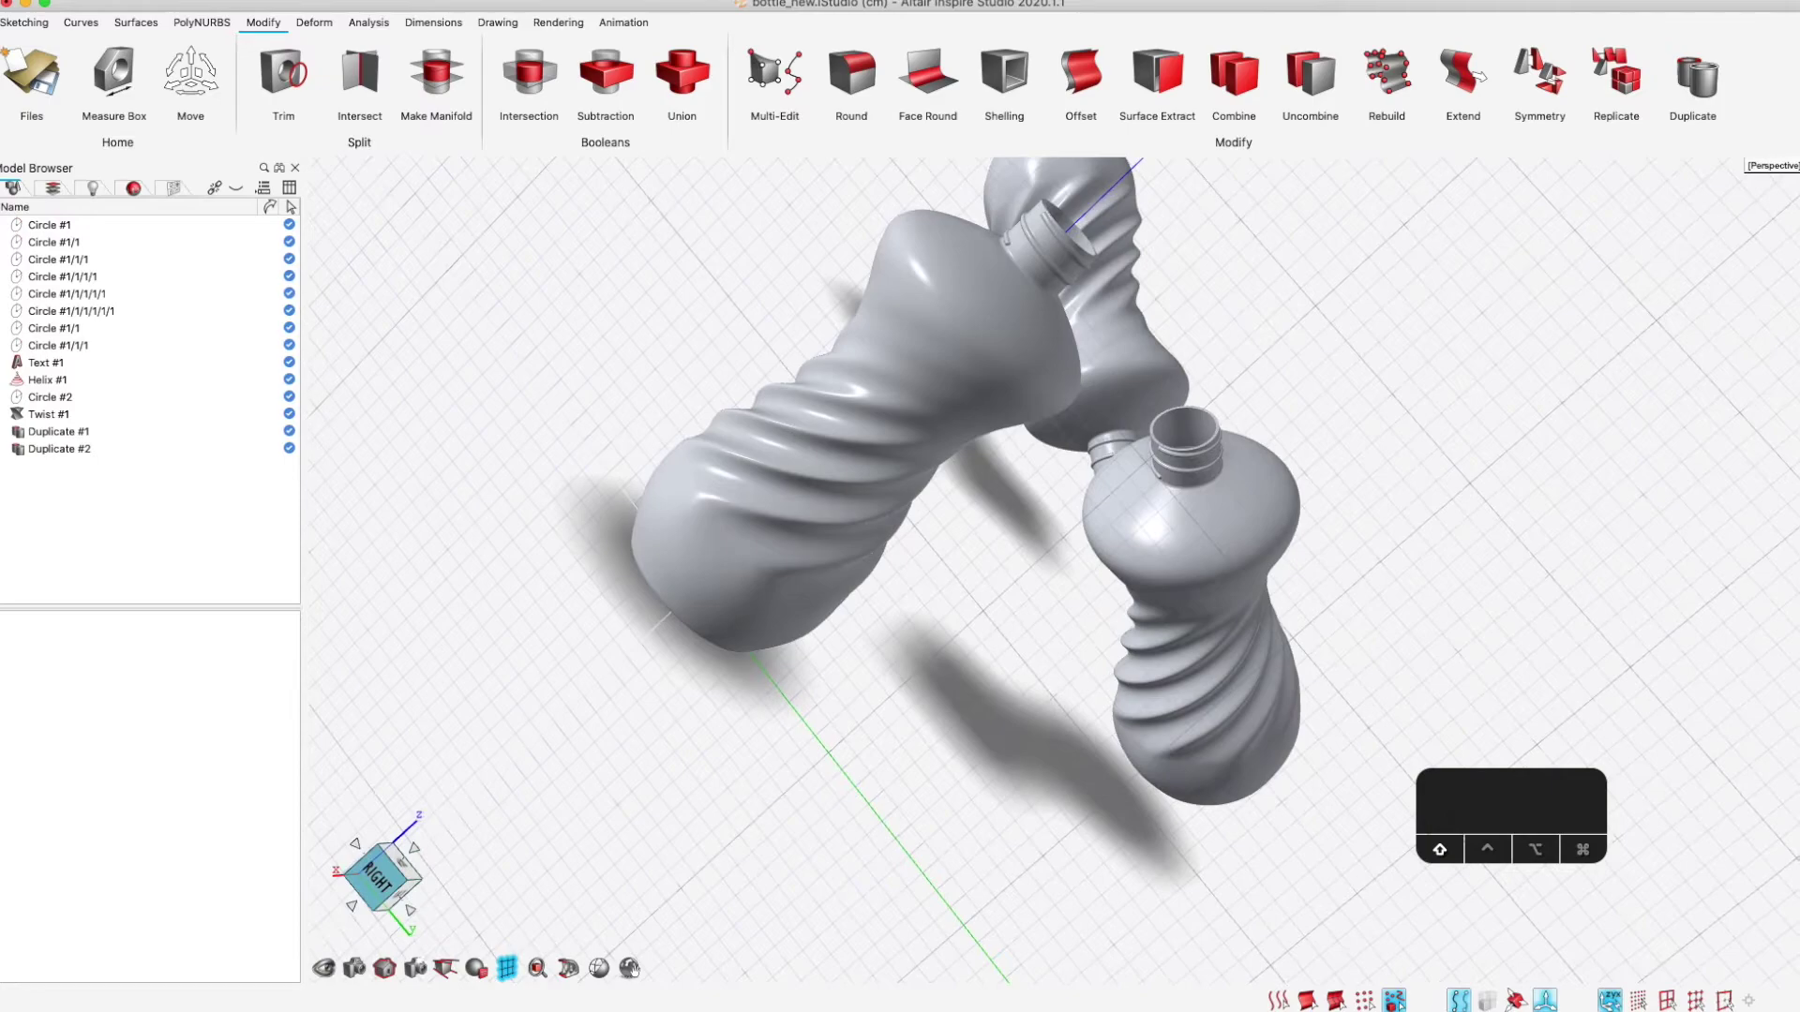
middle_drag(720, 853, 864, 656)
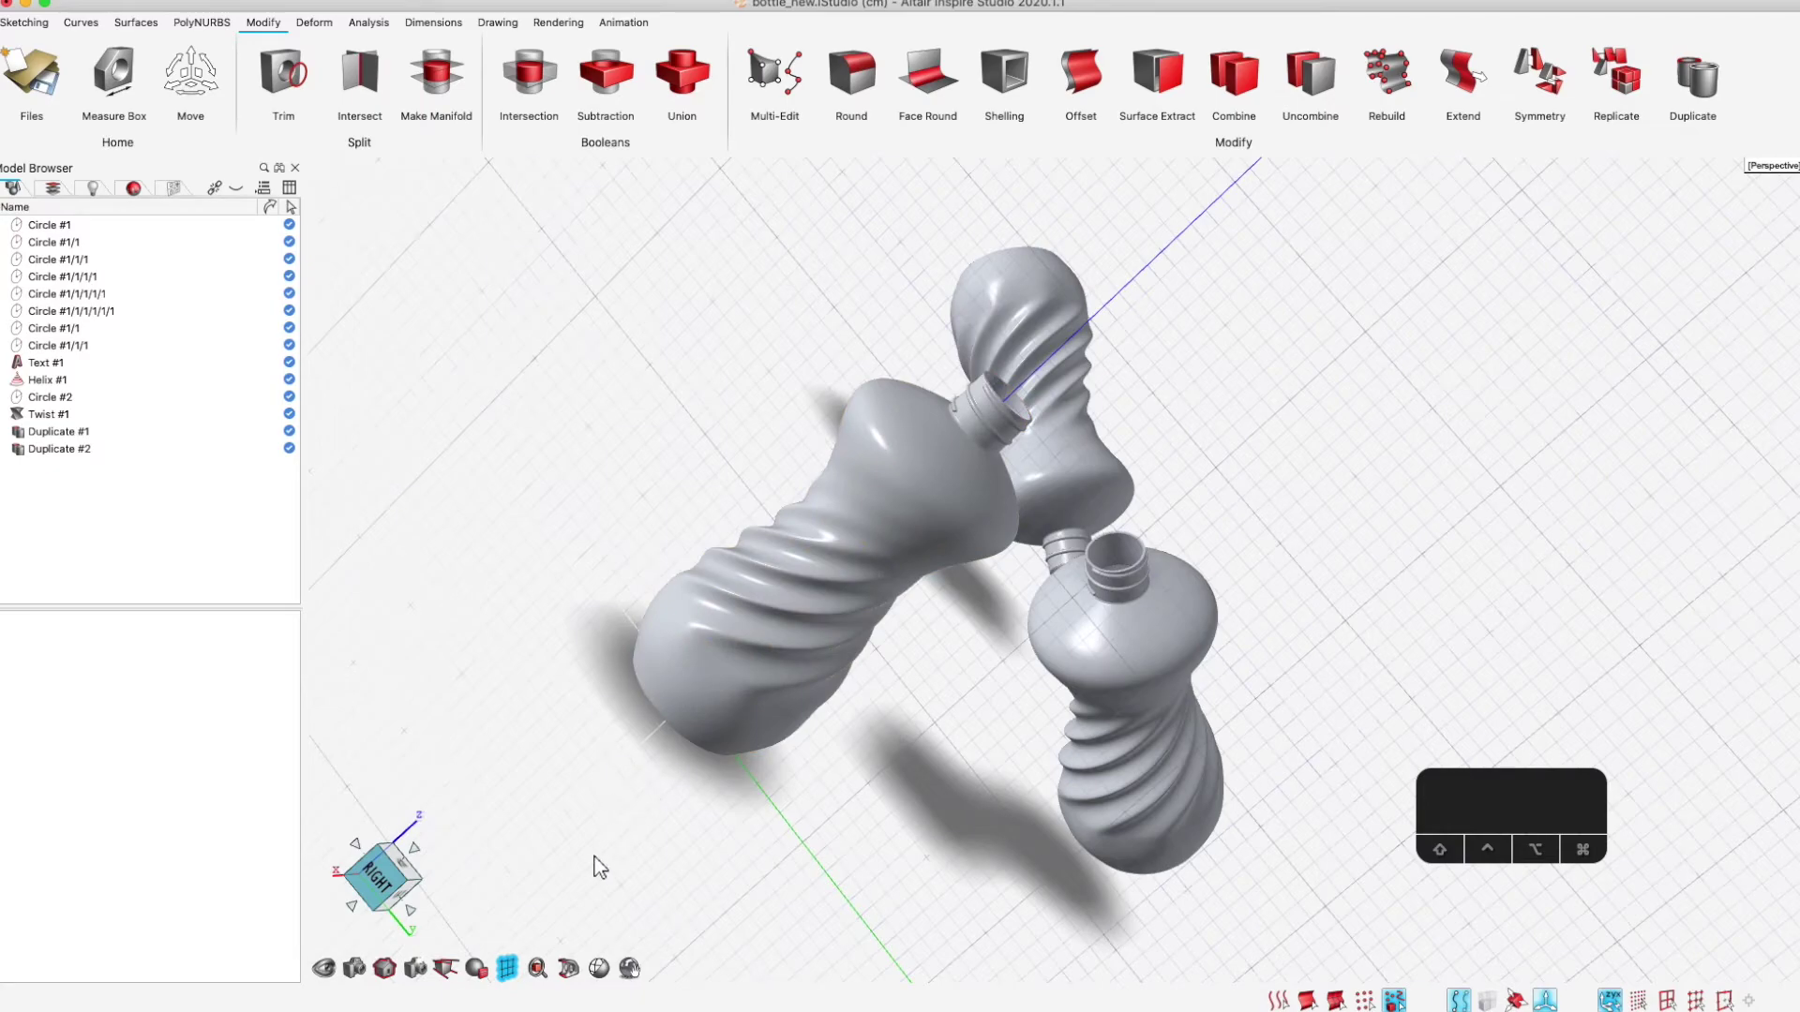
click(560, 24)
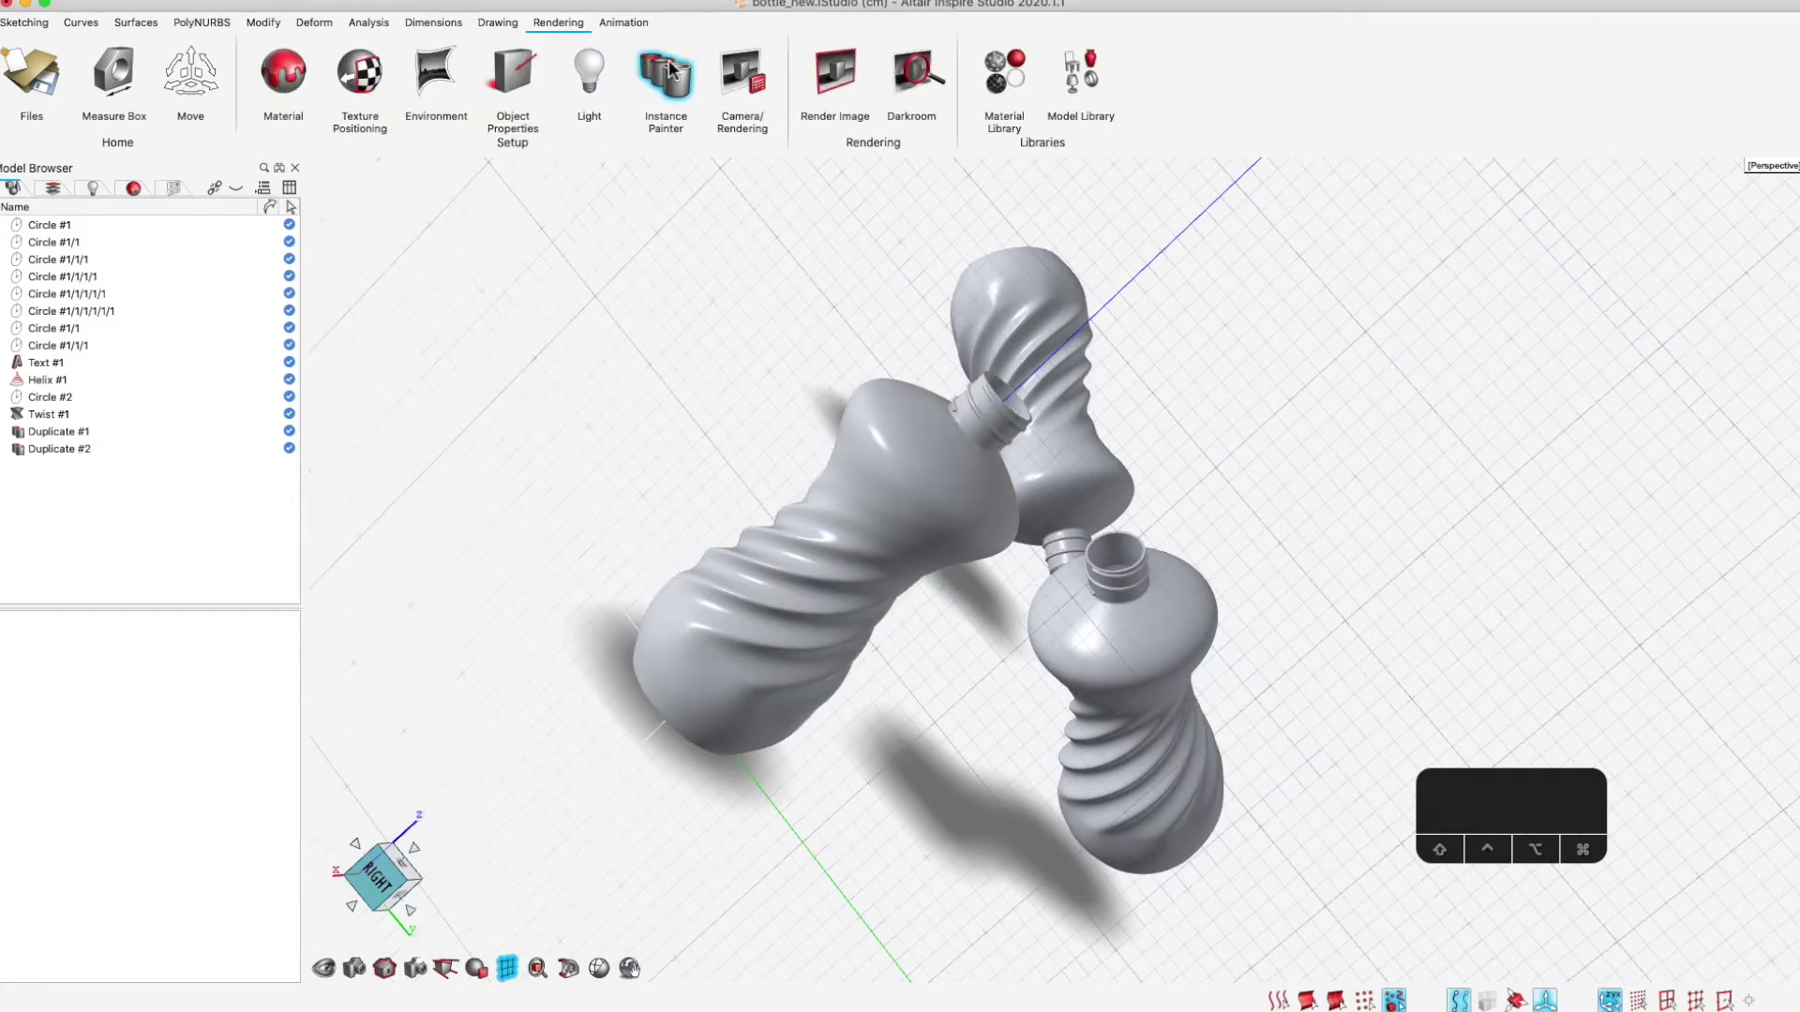
click(739, 78)
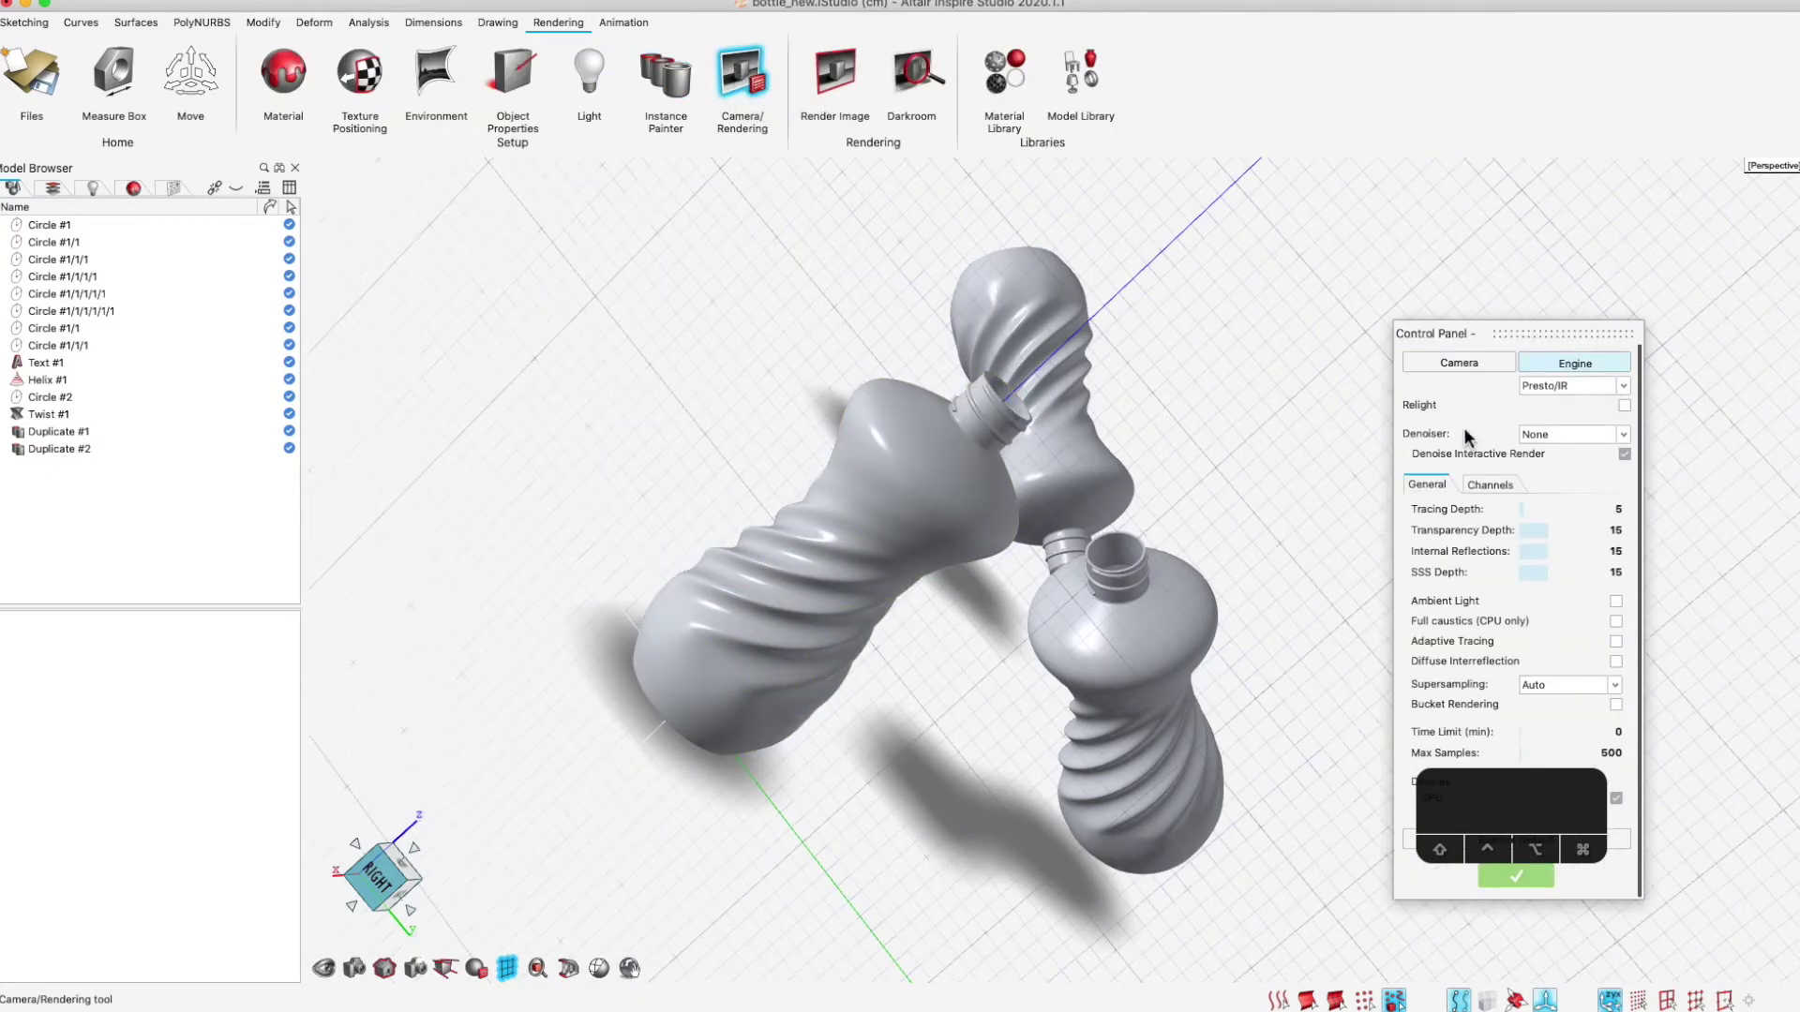
drag(1571, 801, 1670, 207)
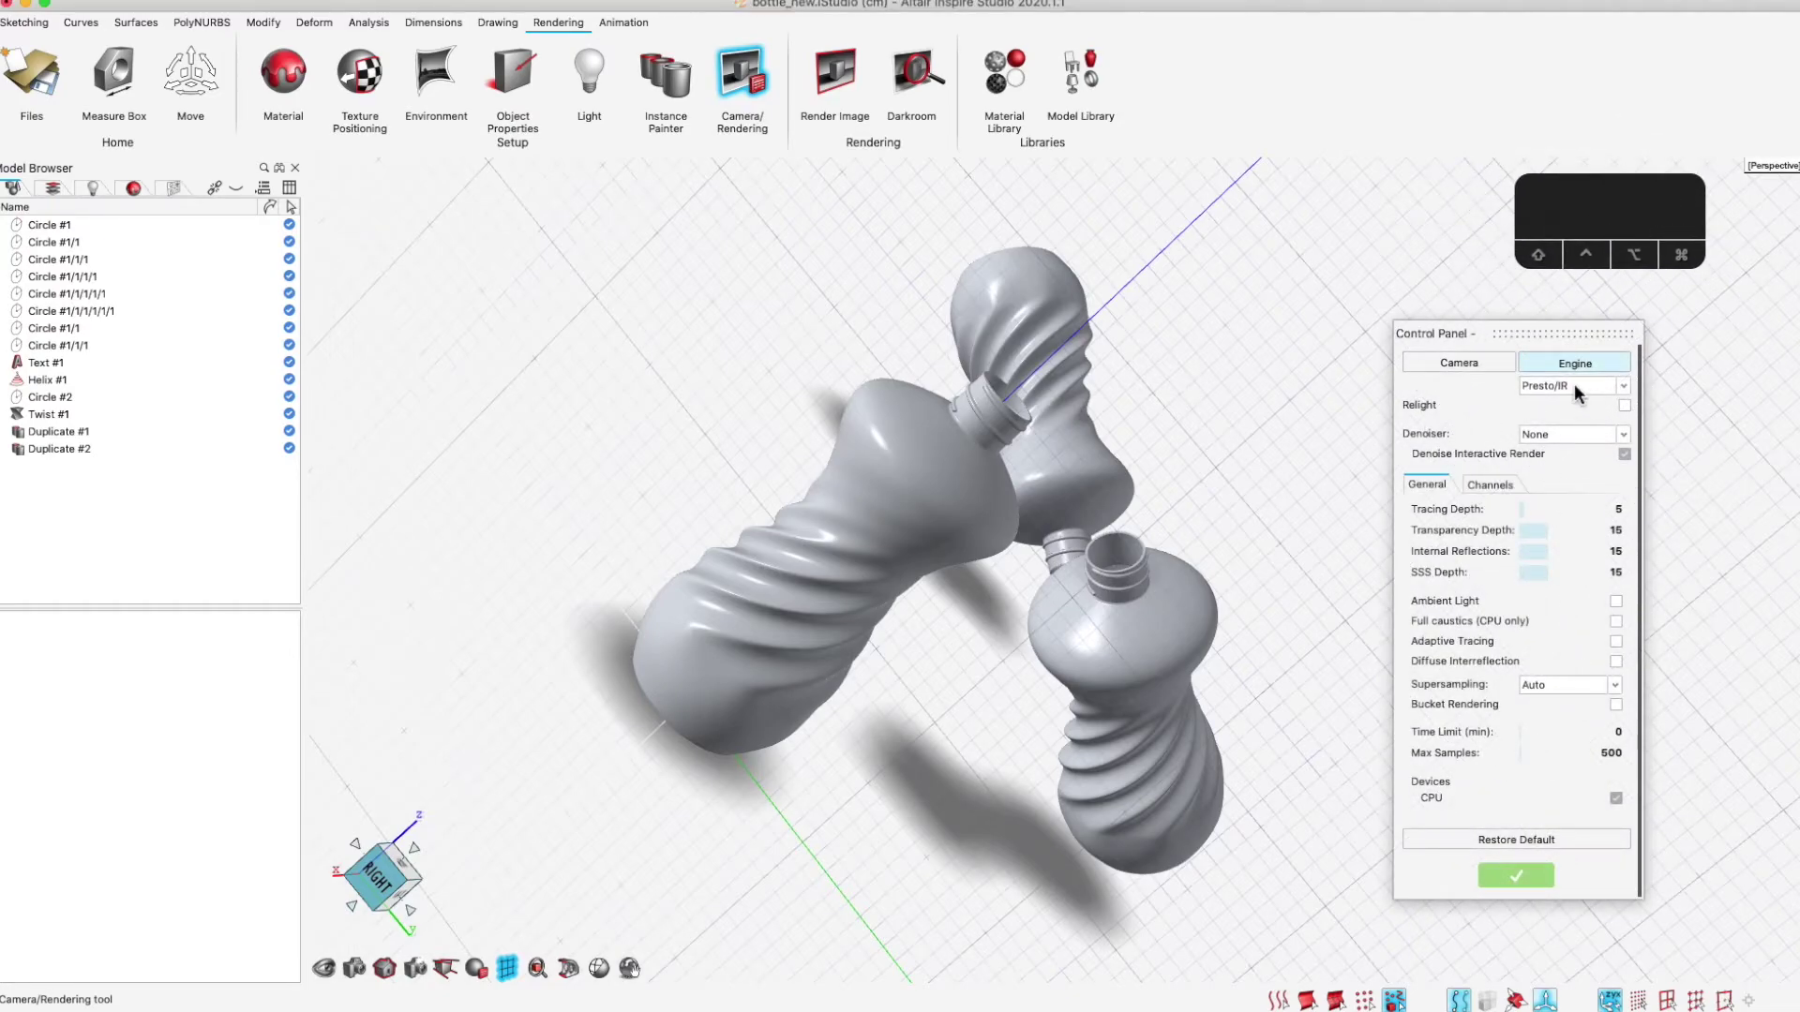
click(1491, 366)
click(1621, 408)
text(34)
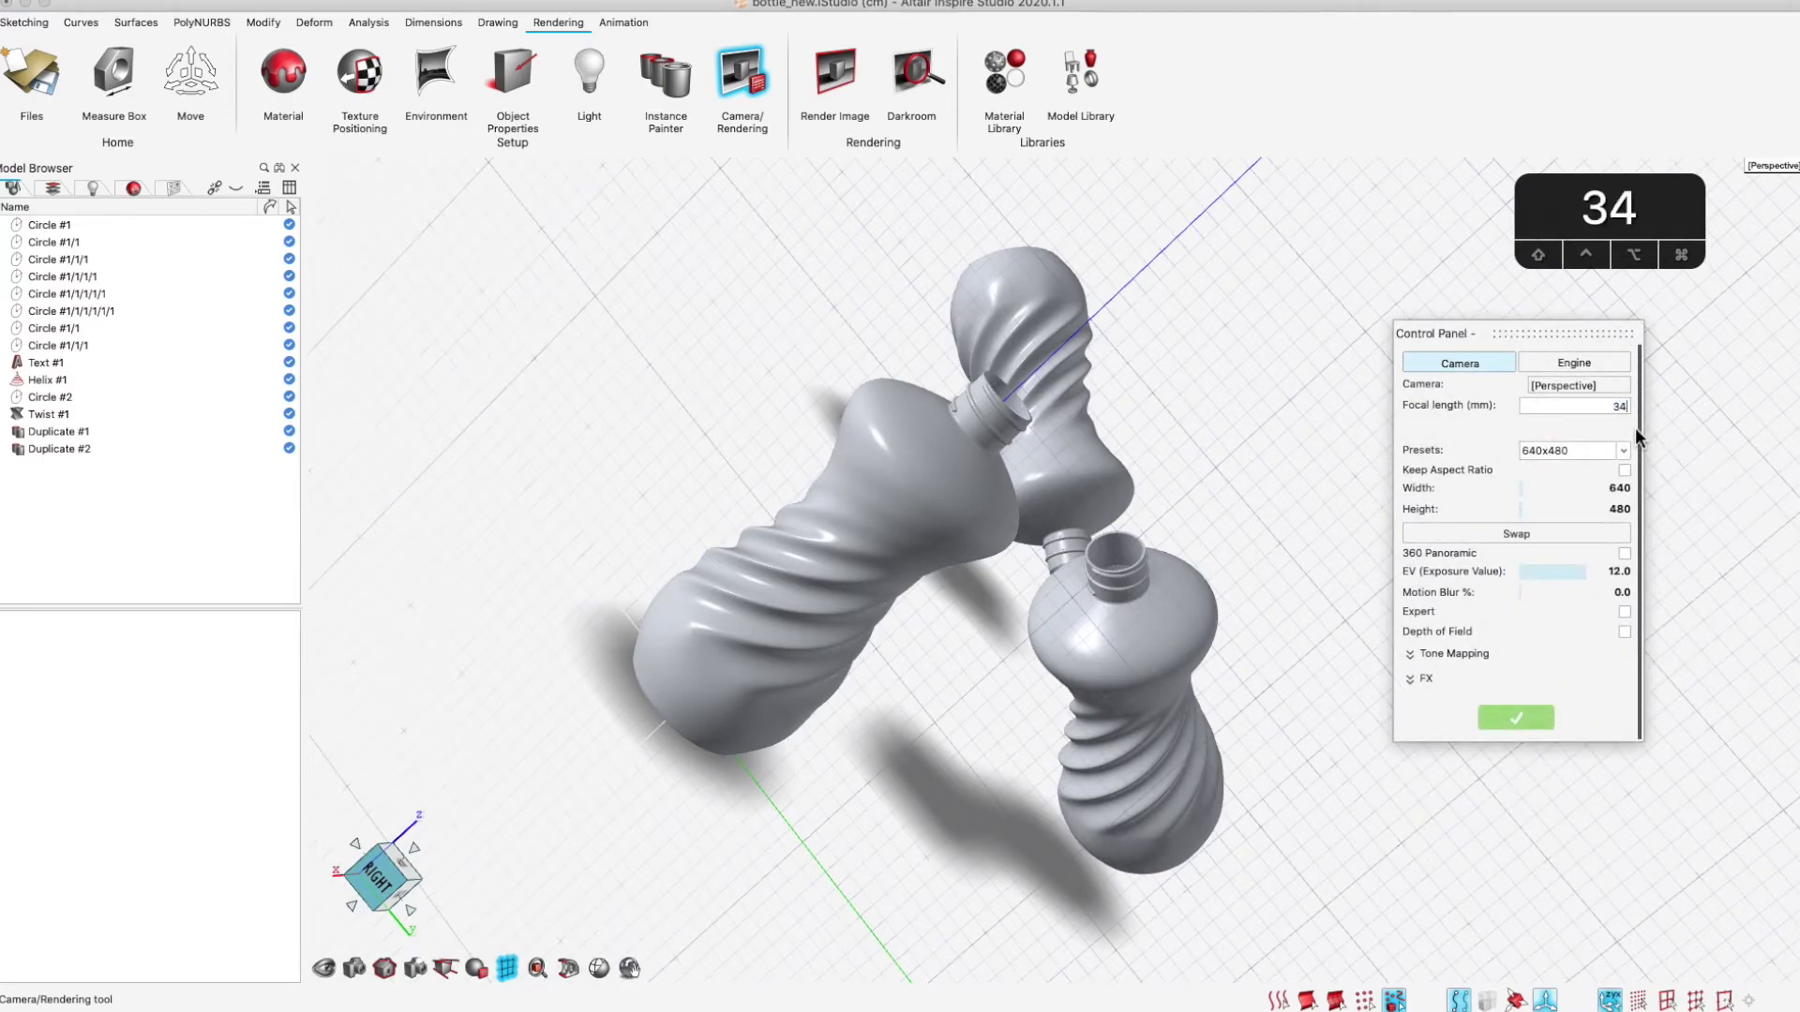
key(Return)
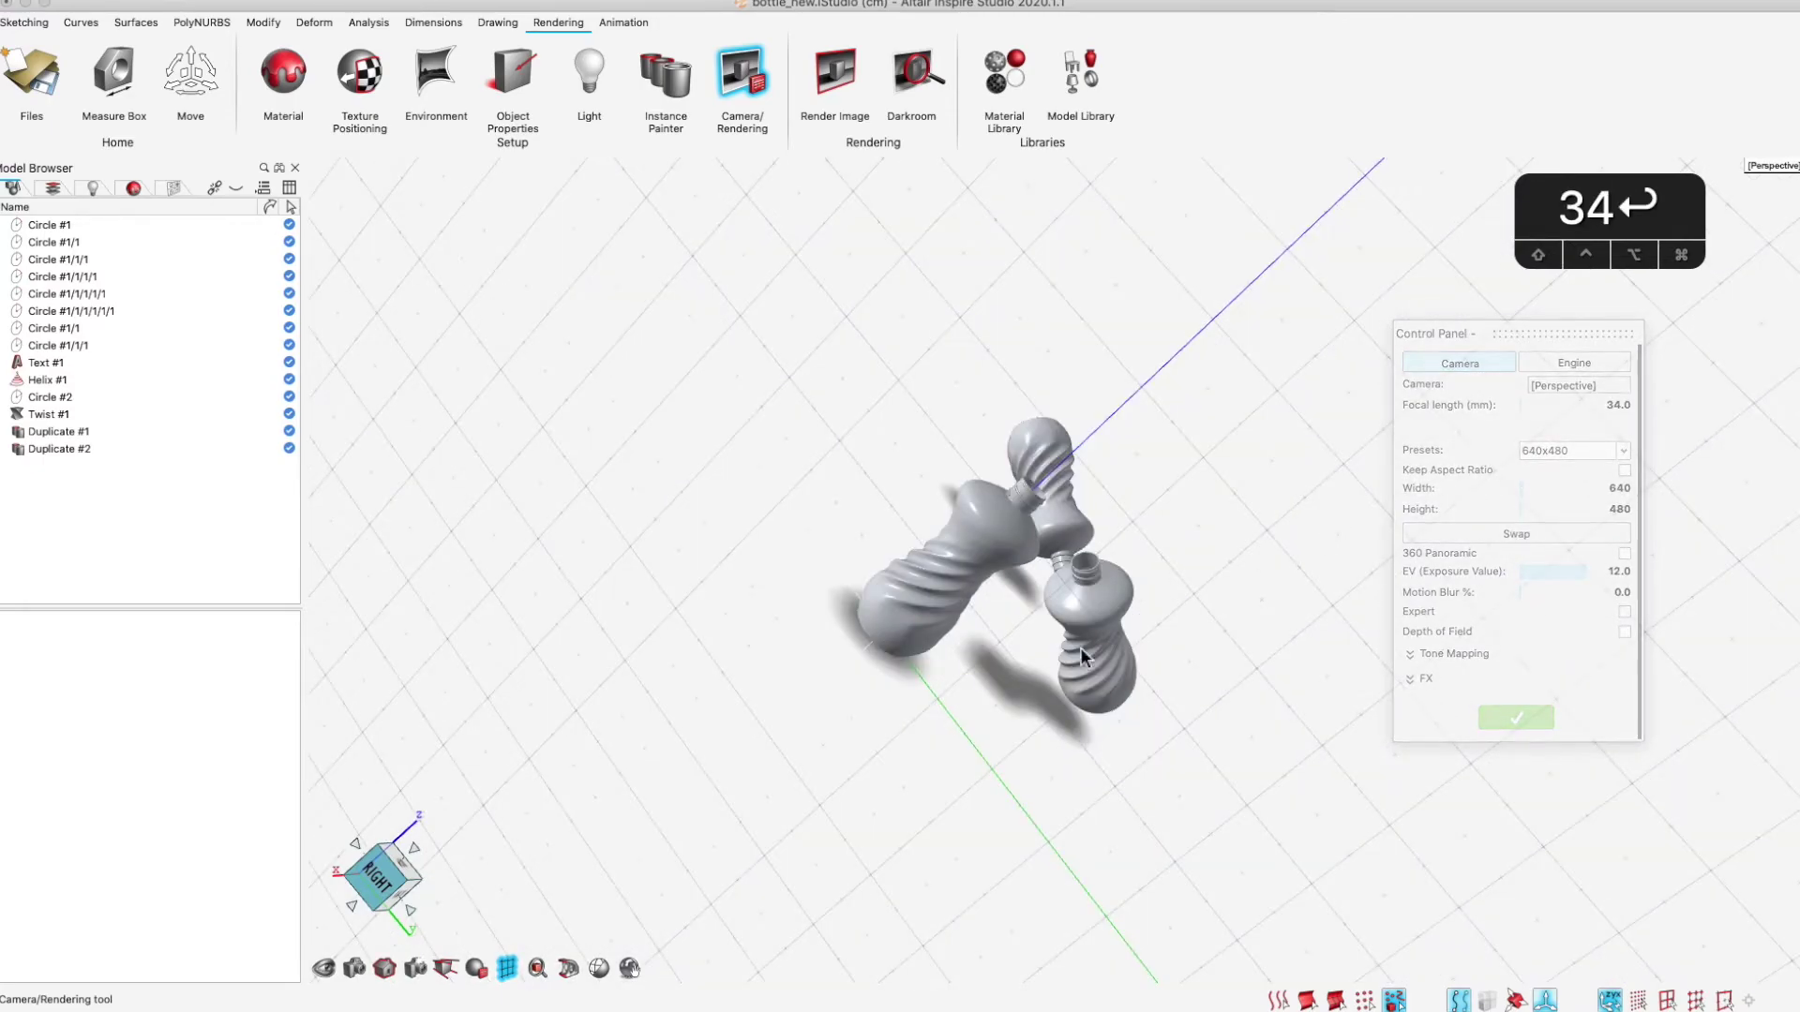
scroll(1048, 581, up, 8)
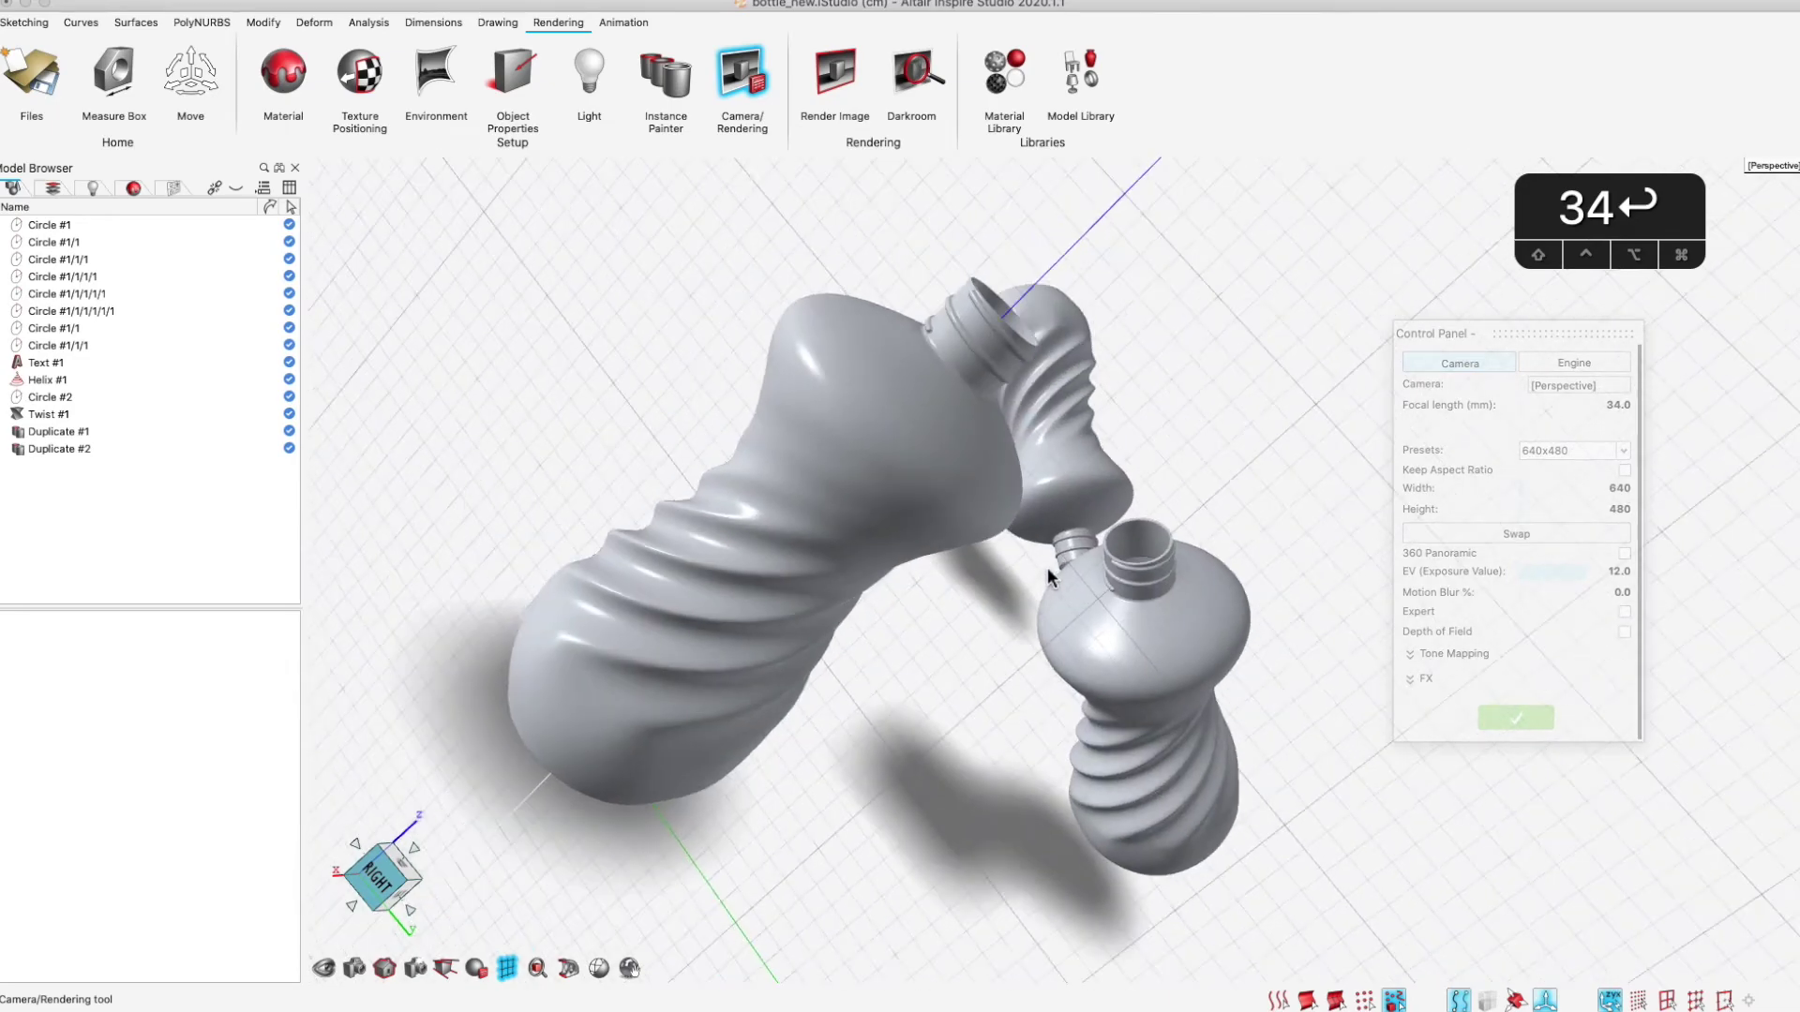
middle_drag(1048, 566, 1090, 568)
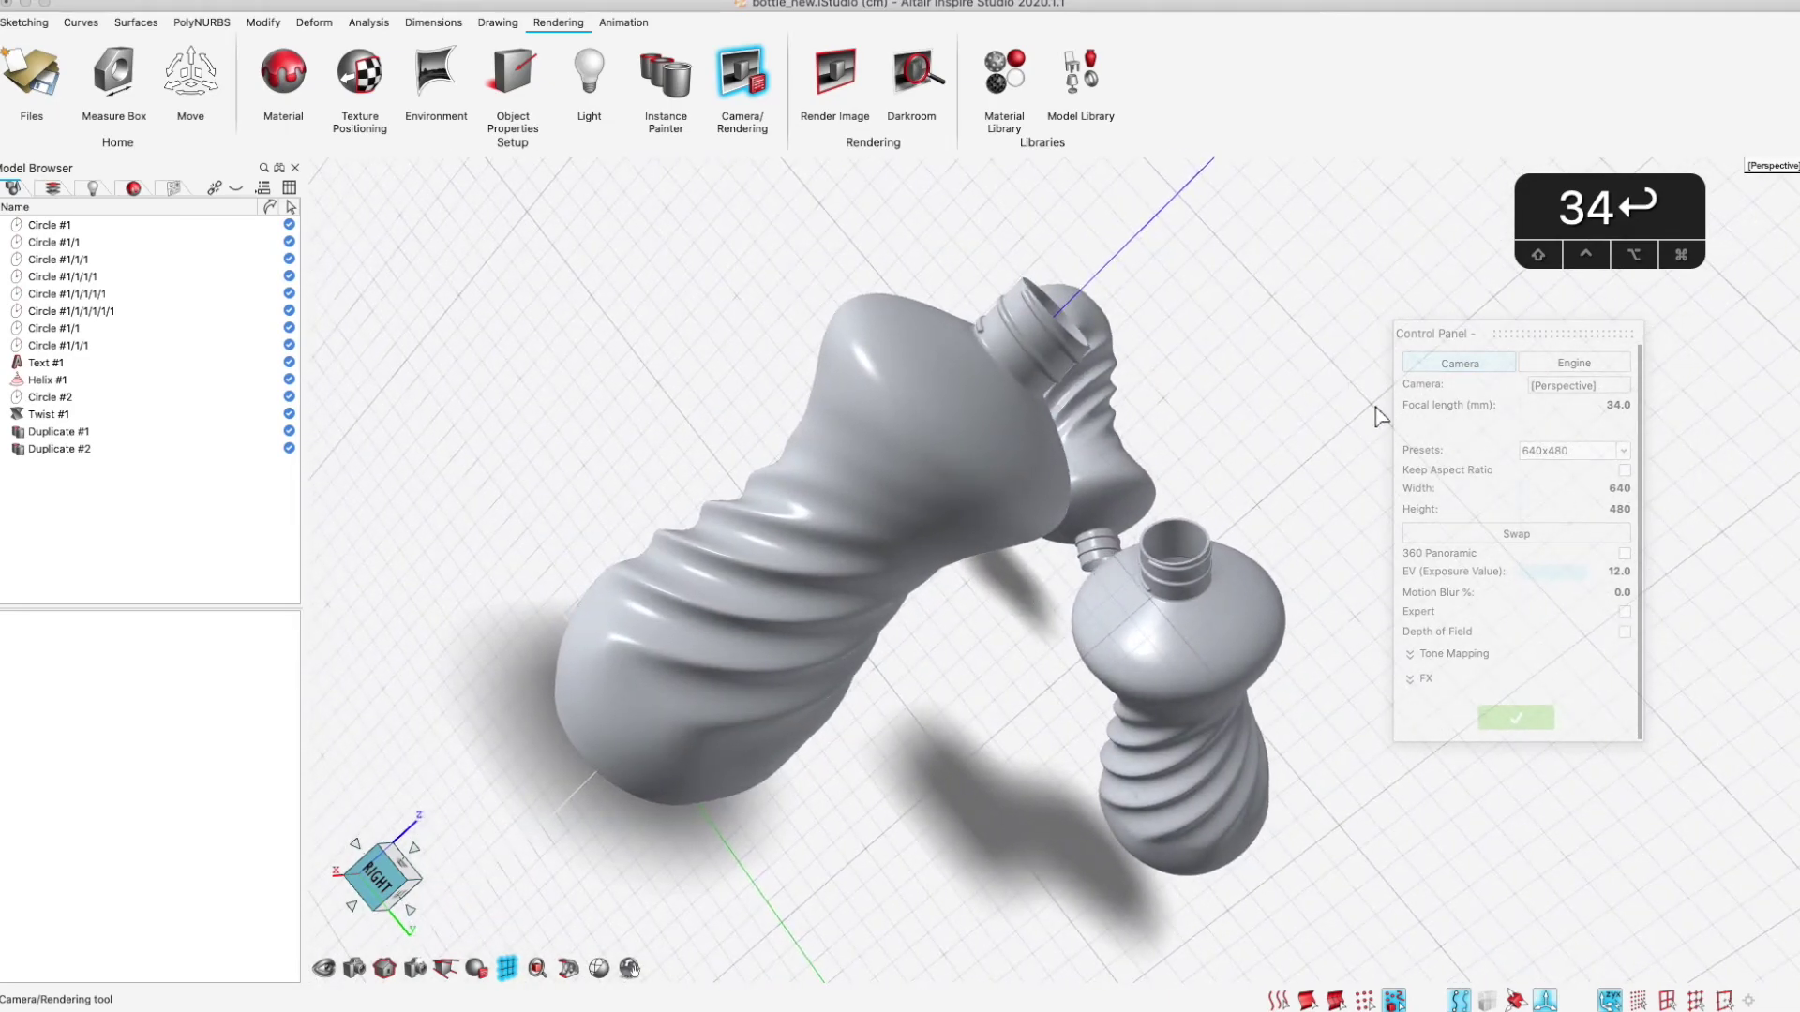
right_drag(1329, 405, 1228, 403)
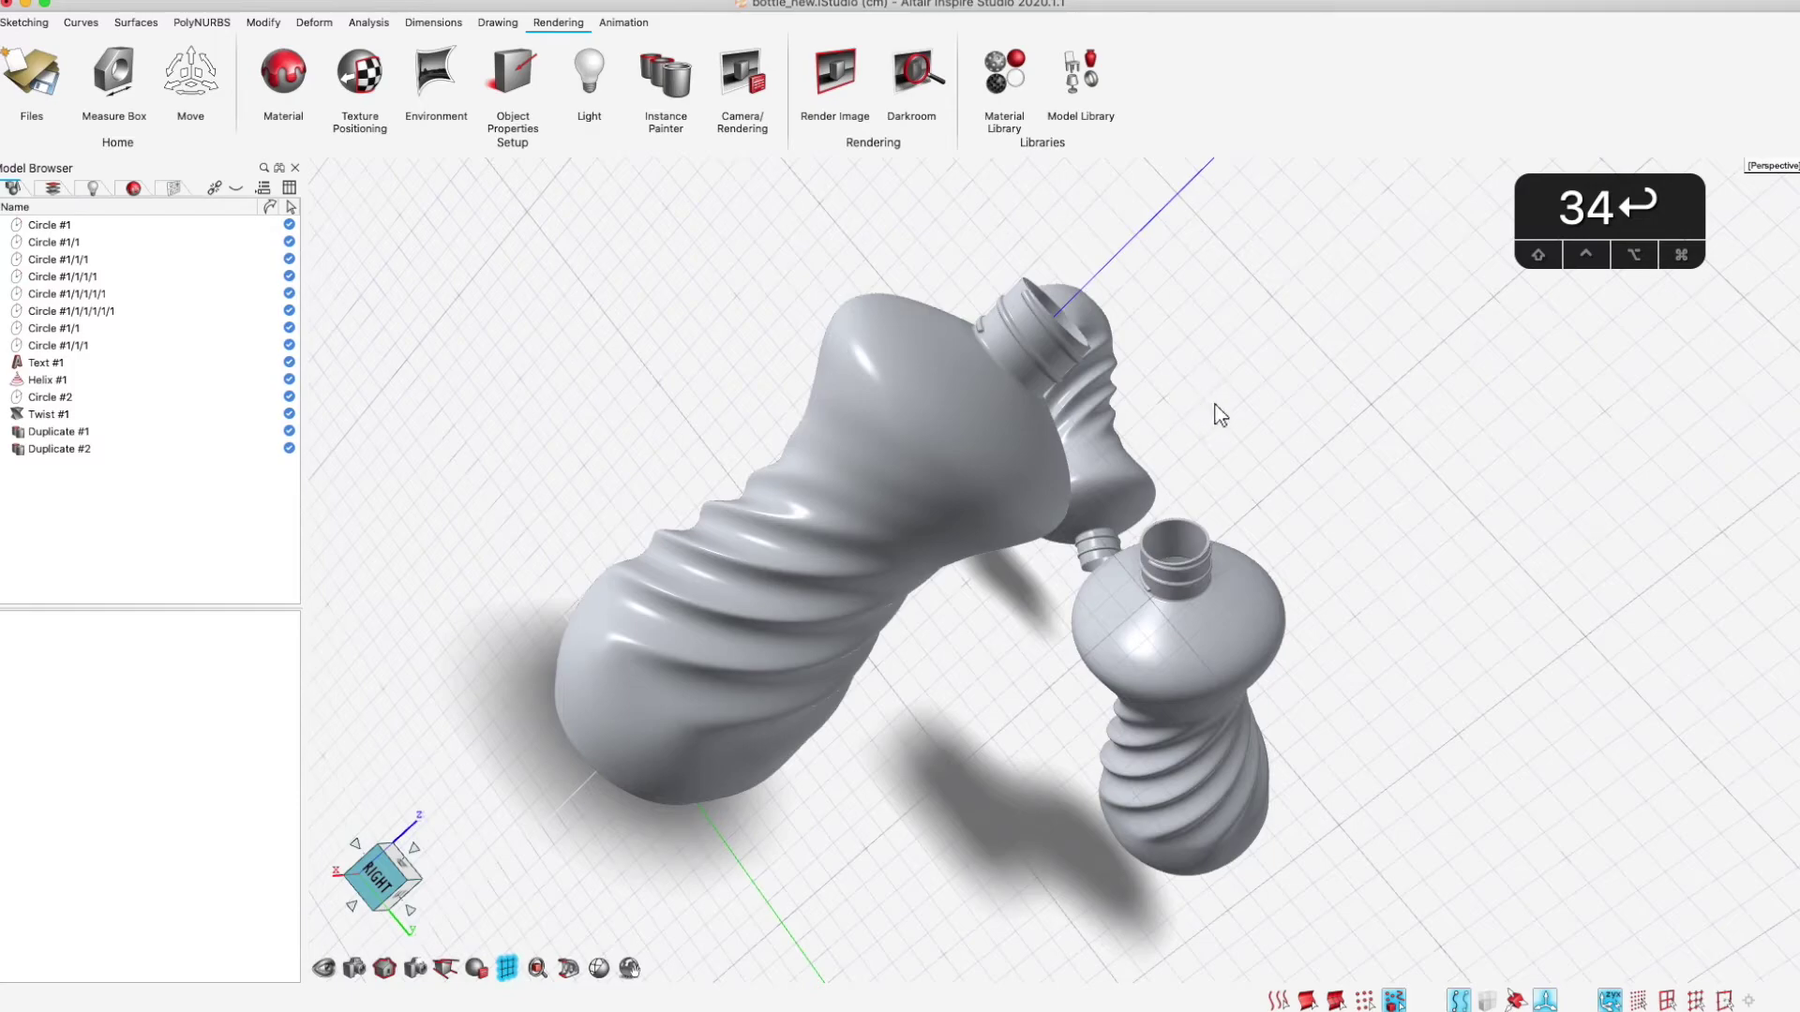
Choose the 1280x1024 resolution preset for the render camera
click(742, 75)
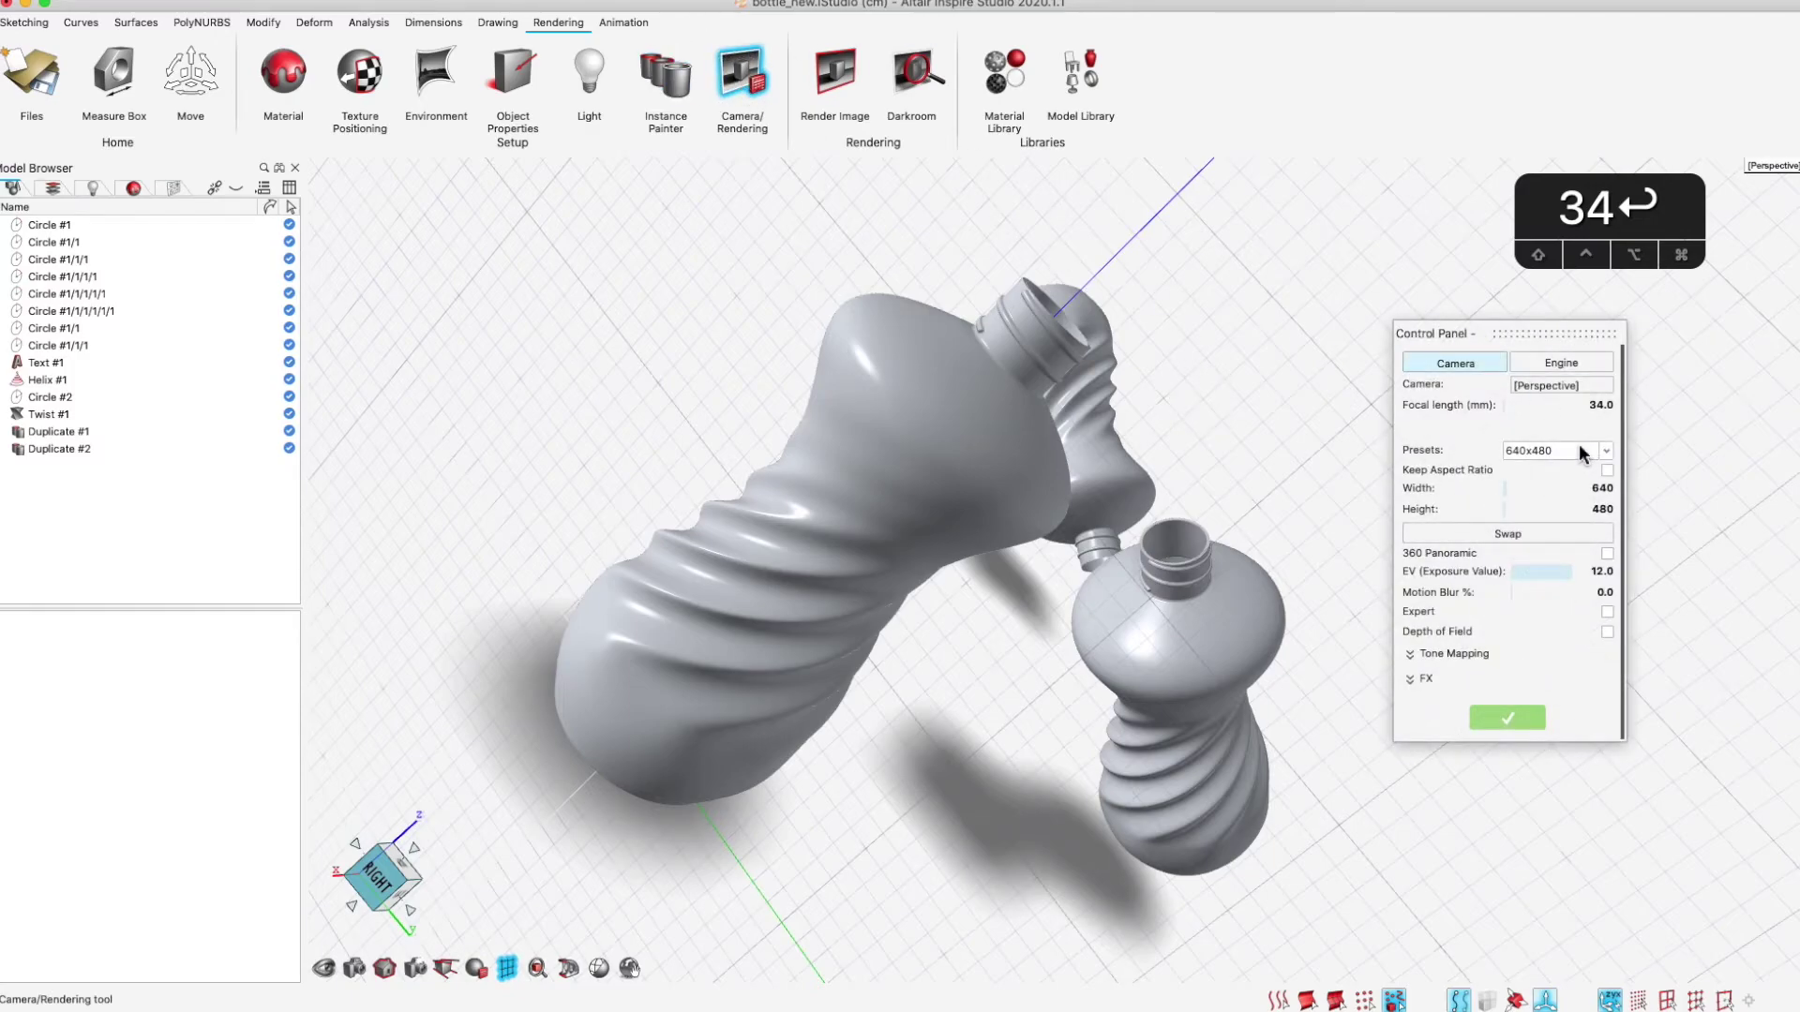
click(1604, 451)
click(1582, 567)
click(1522, 717)
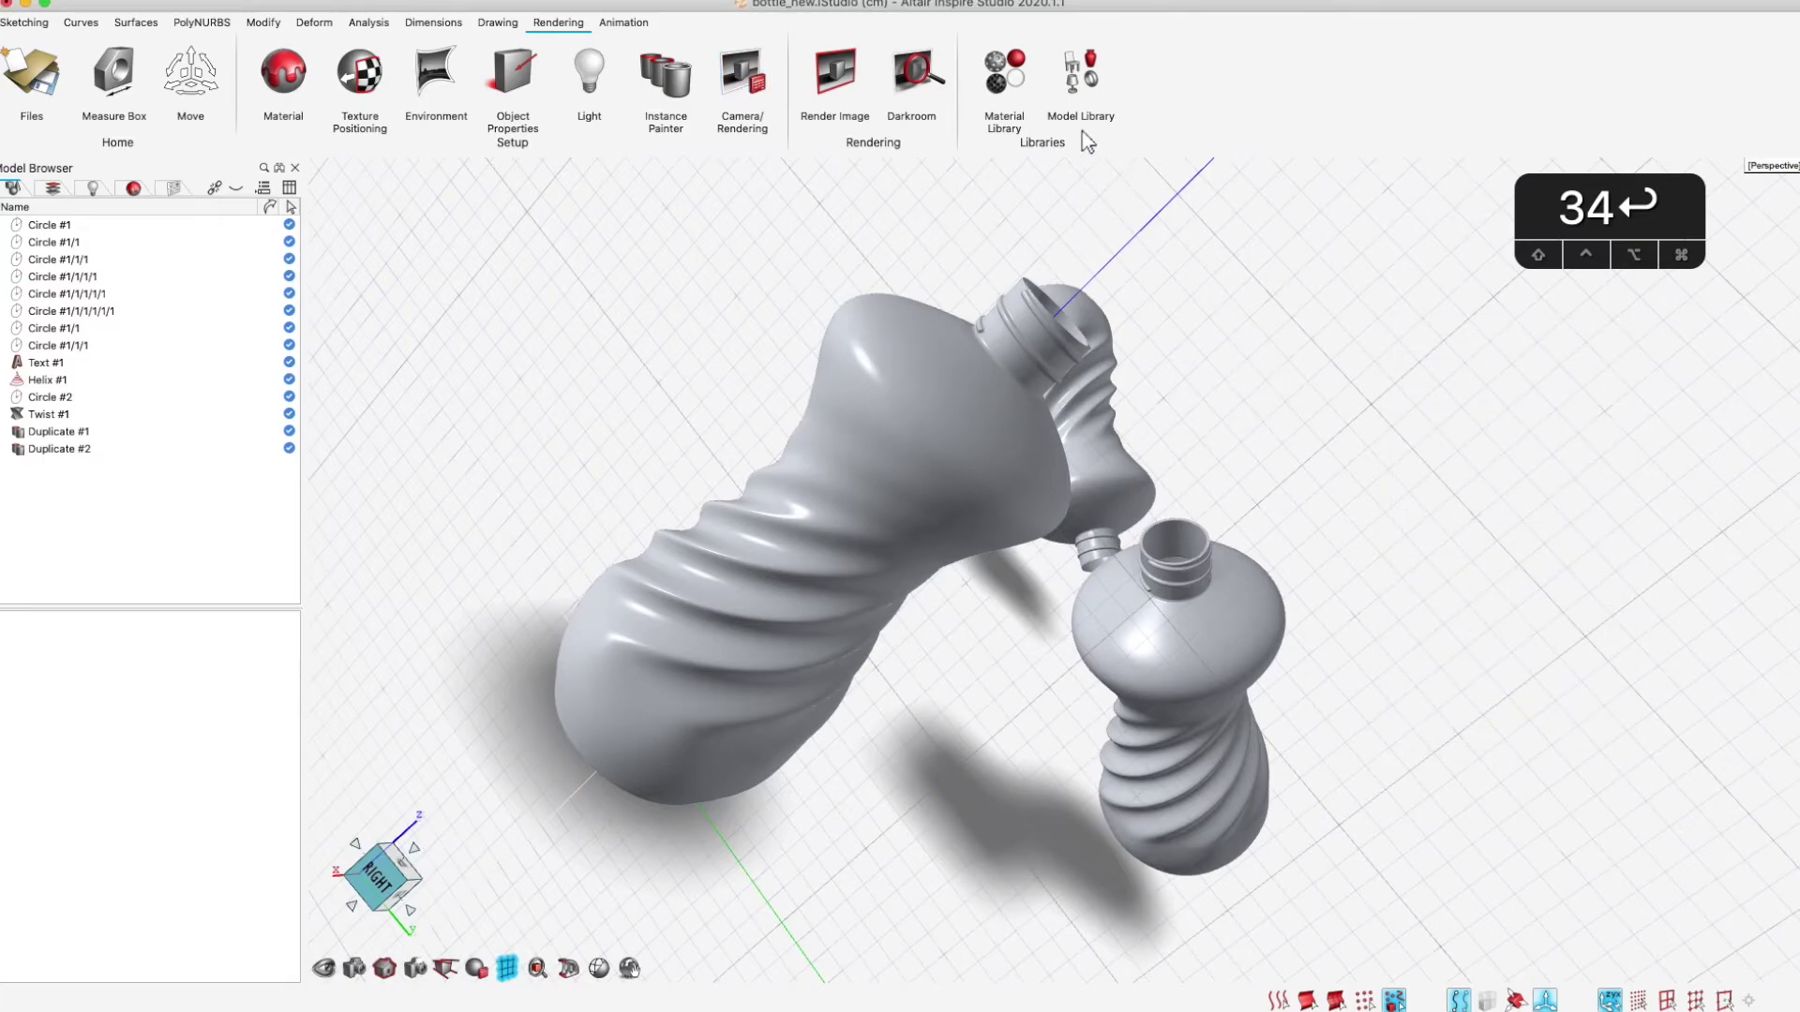
Browse the Glass and Transparent categories of the Material Library with a compact window and smaller previews
click(1005, 77)
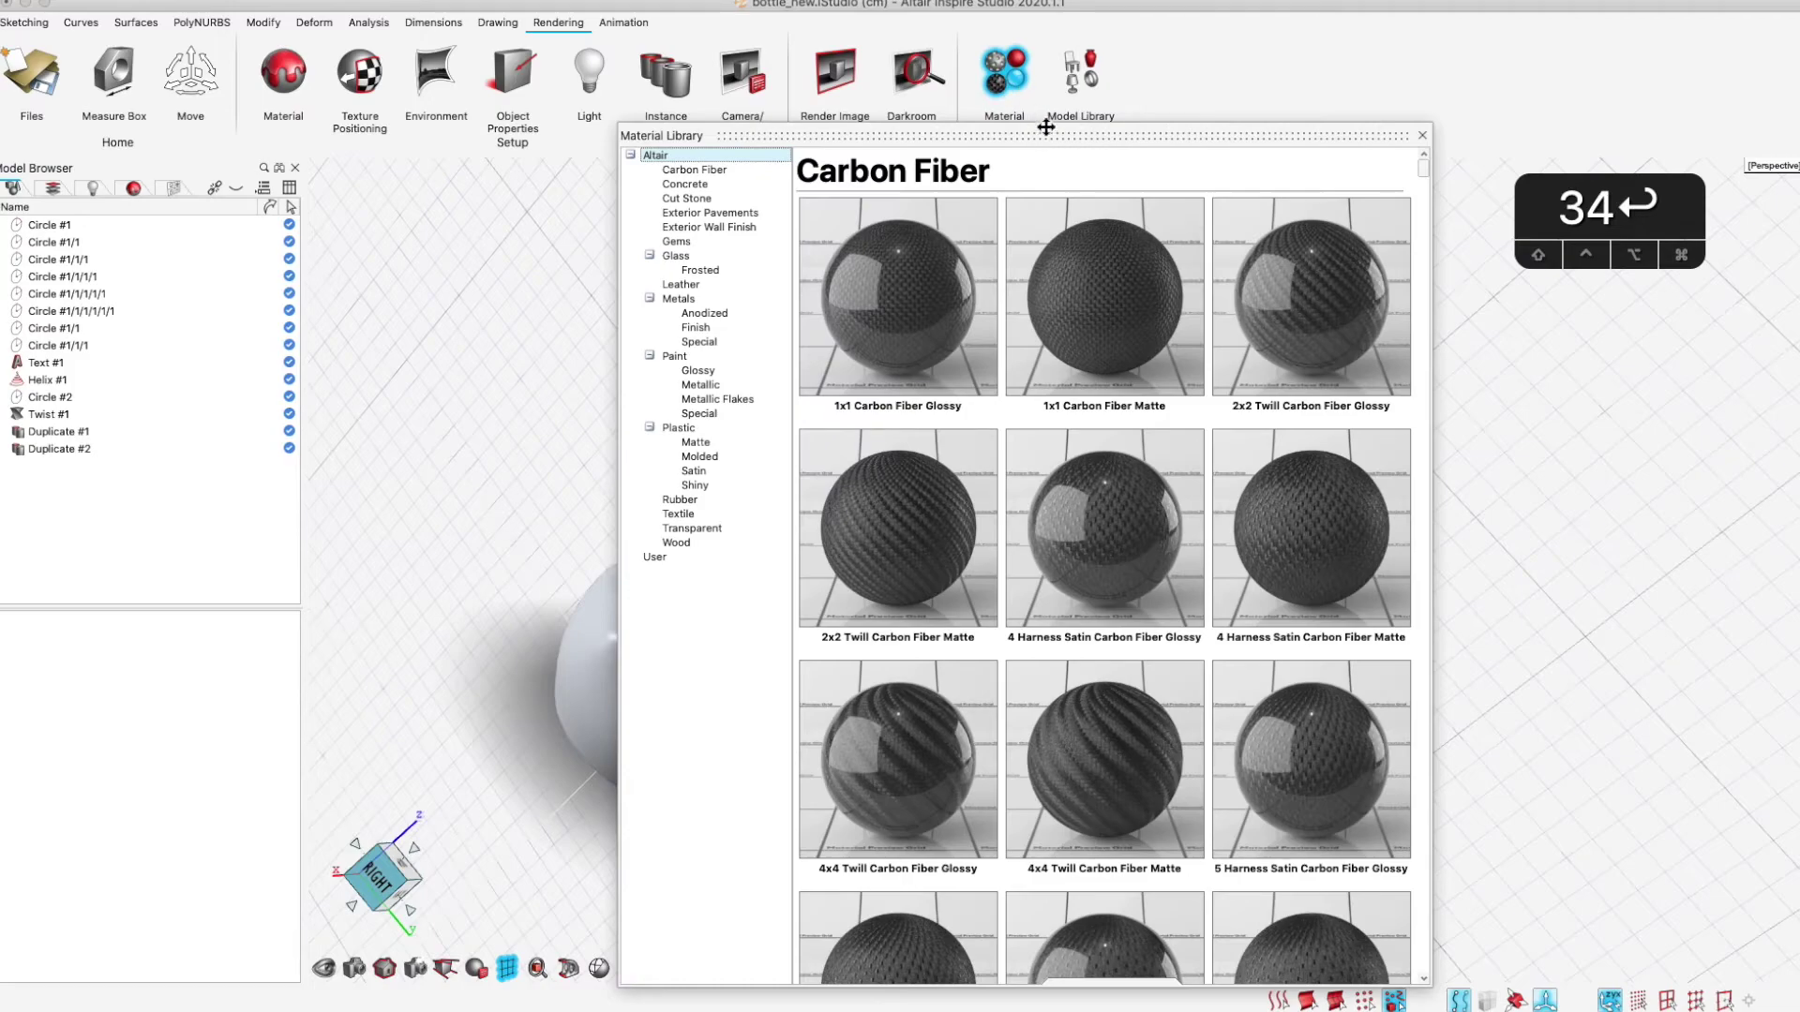
click(616, 129)
click(622, 128)
drag(620, 125, 914, 433)
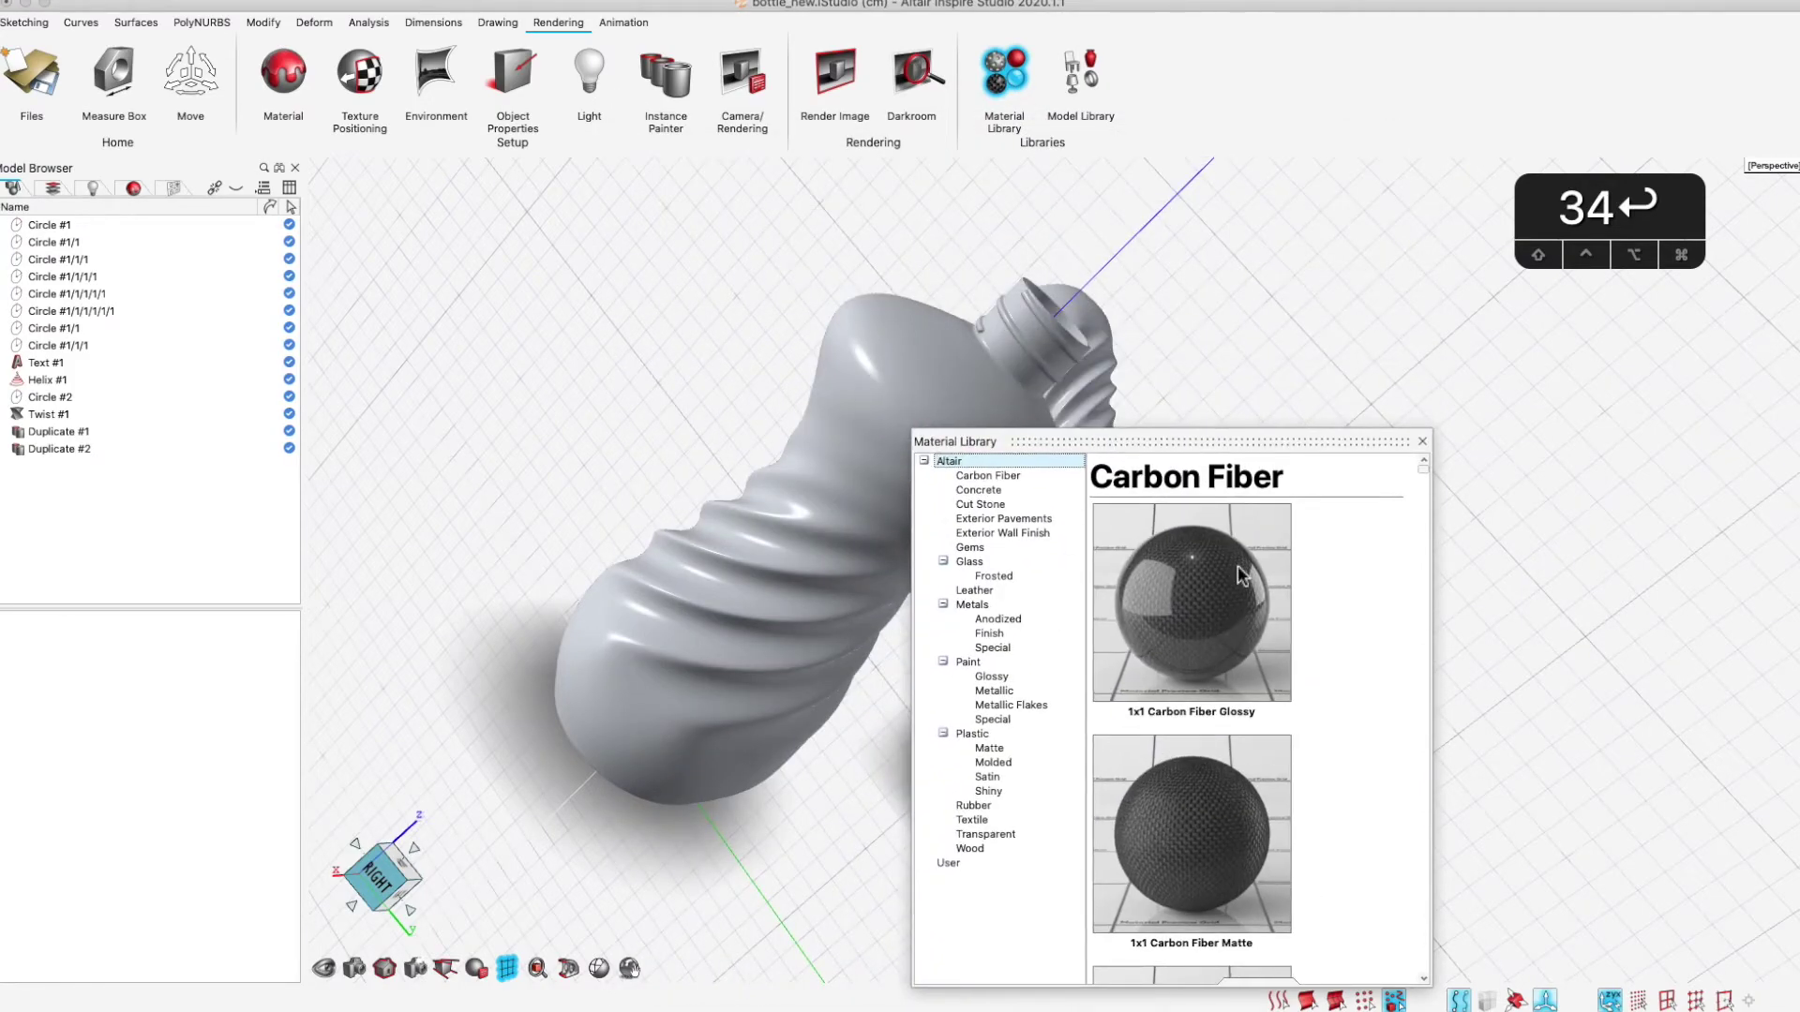
drag(1236, 442, 1556, 292)
mouse_move(1593, 841)
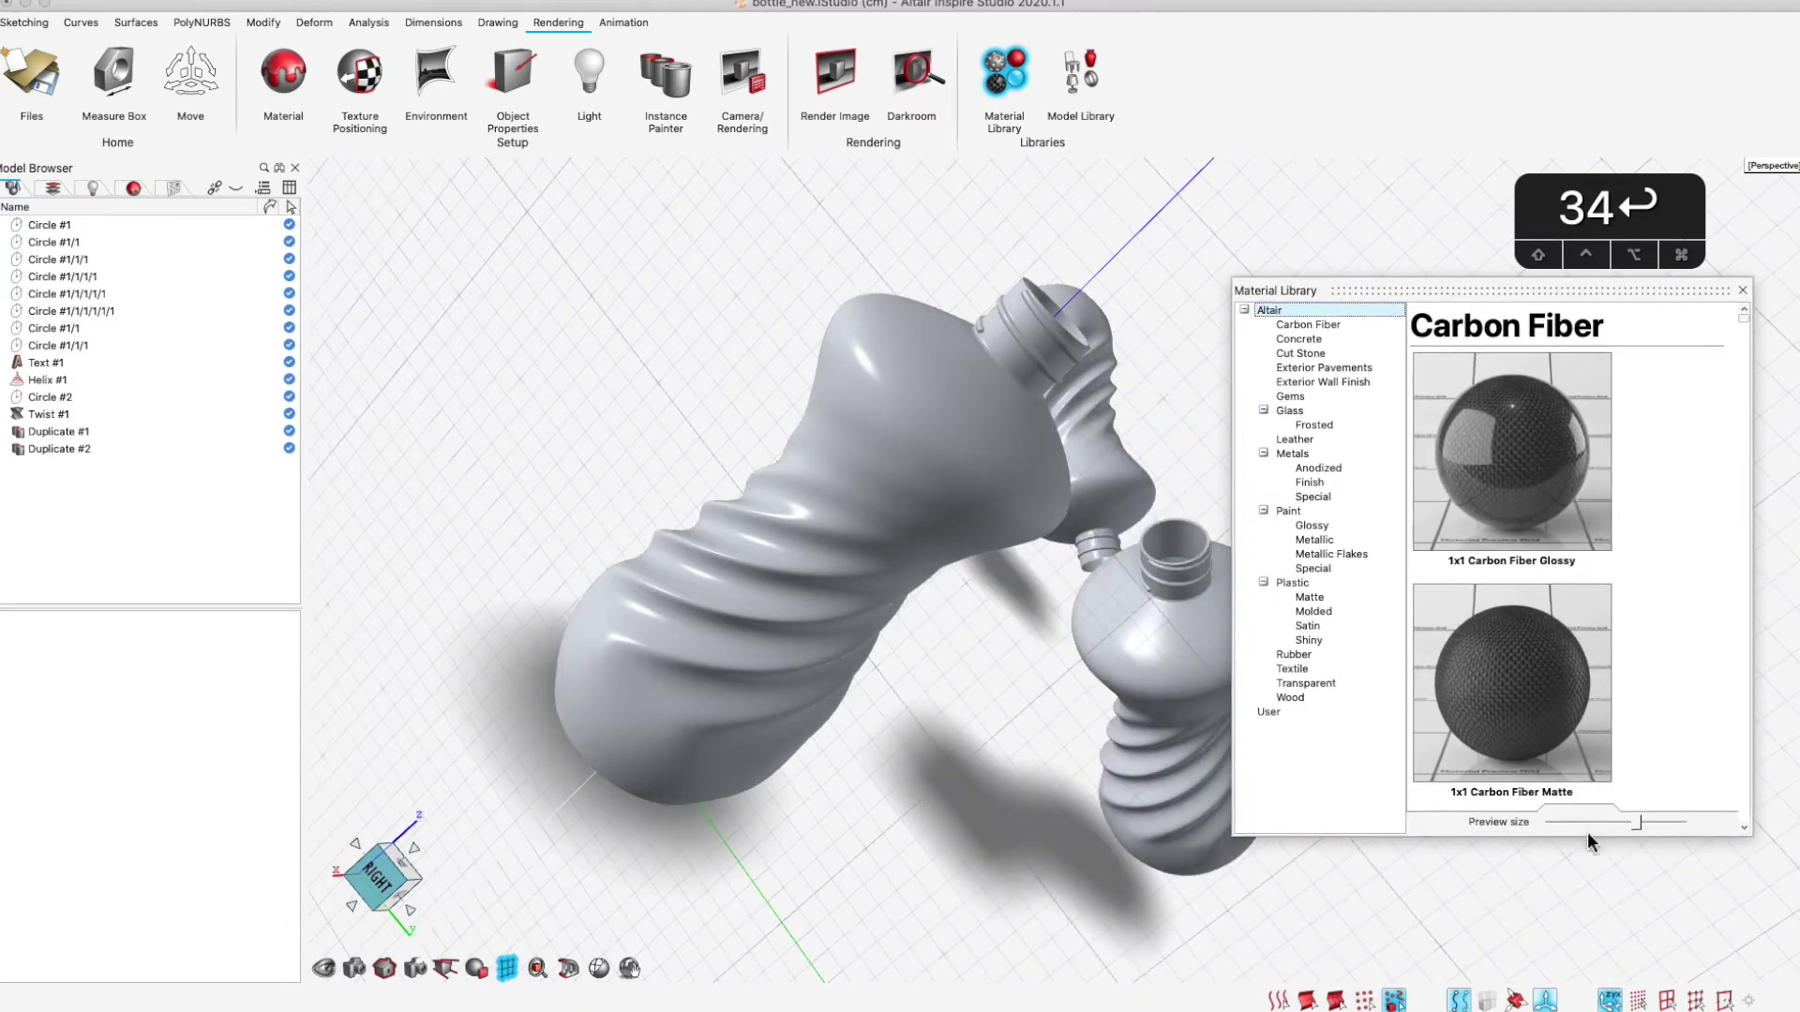
drag(1639, 828, 1594, 828)
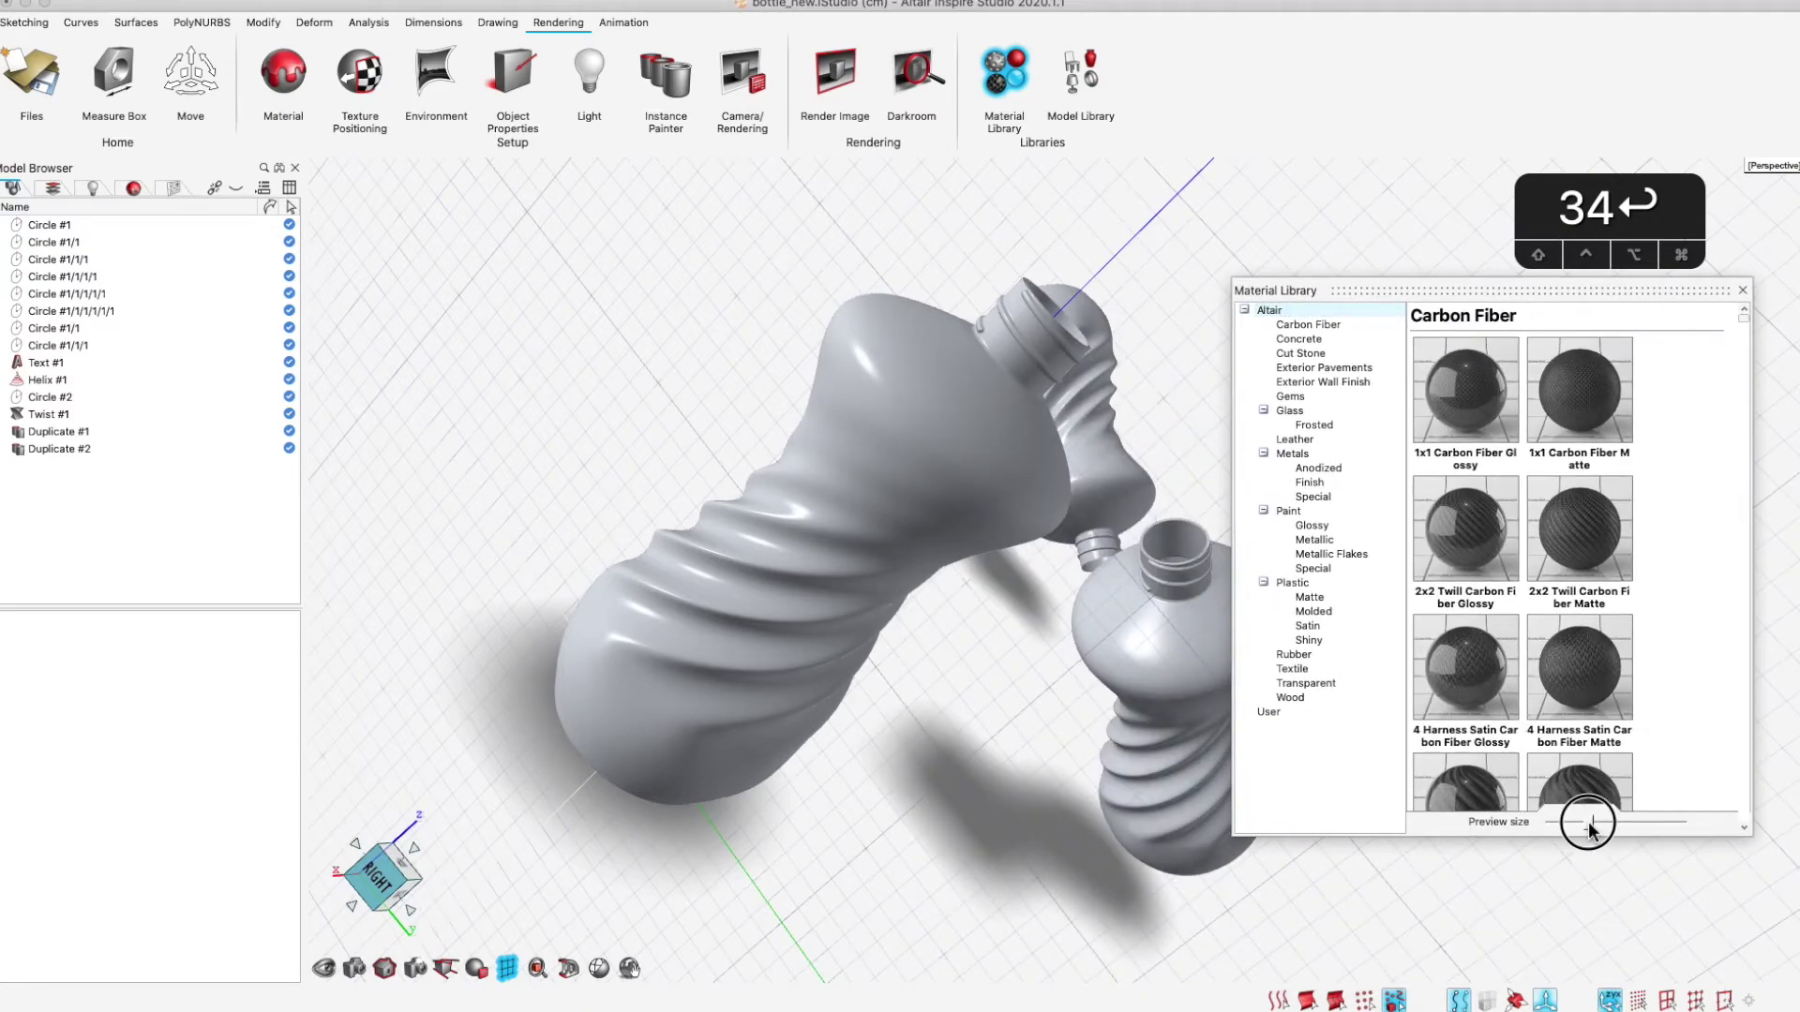
click(1290, 411)
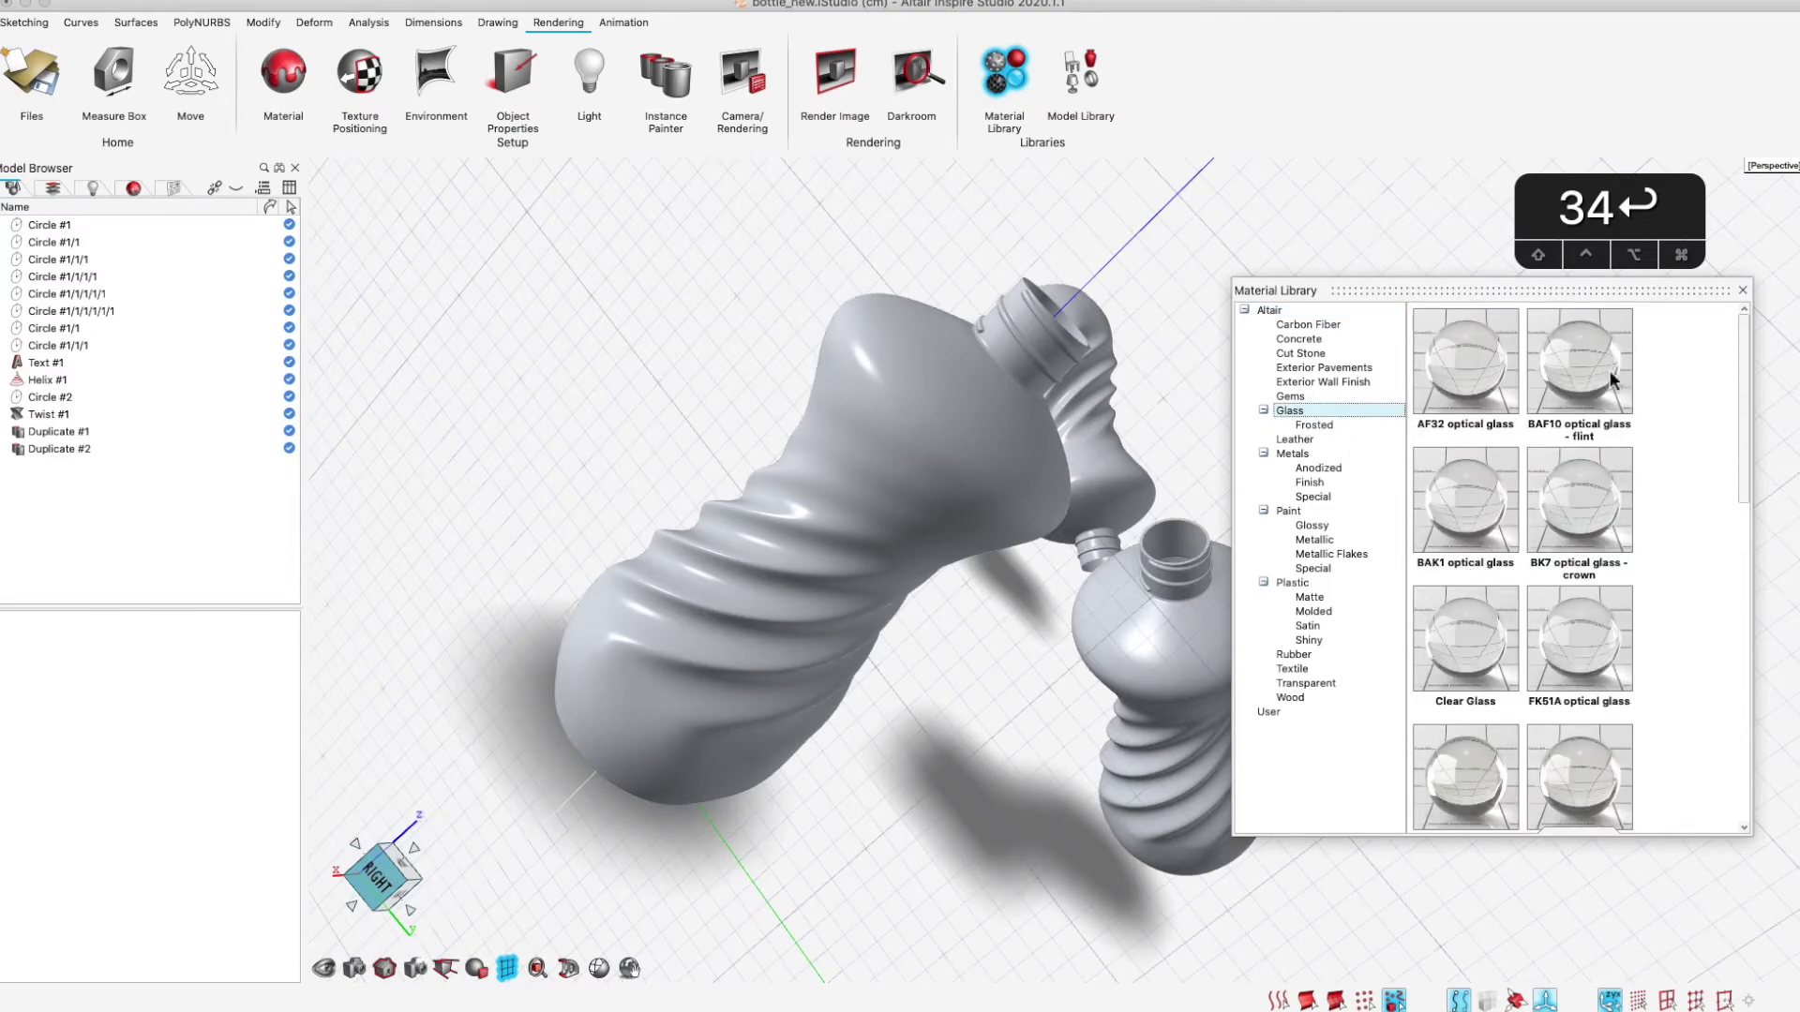
click(1305, 684)
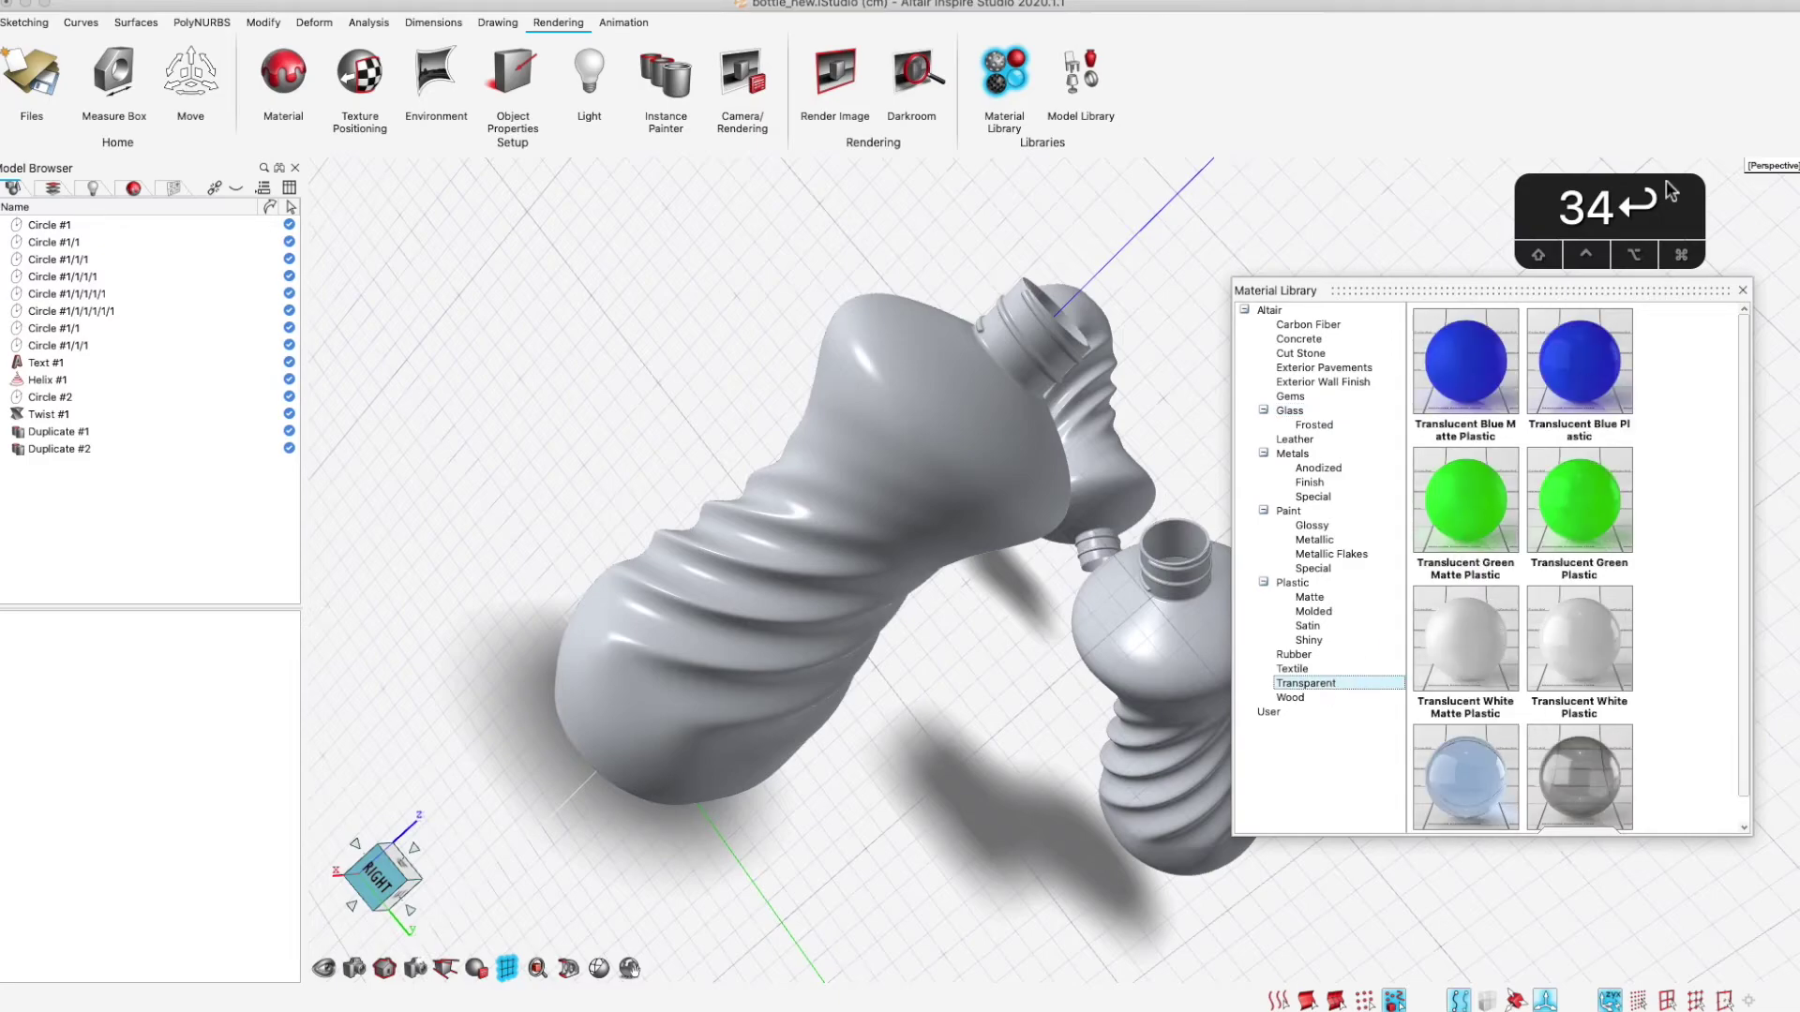
click(1742, 293)
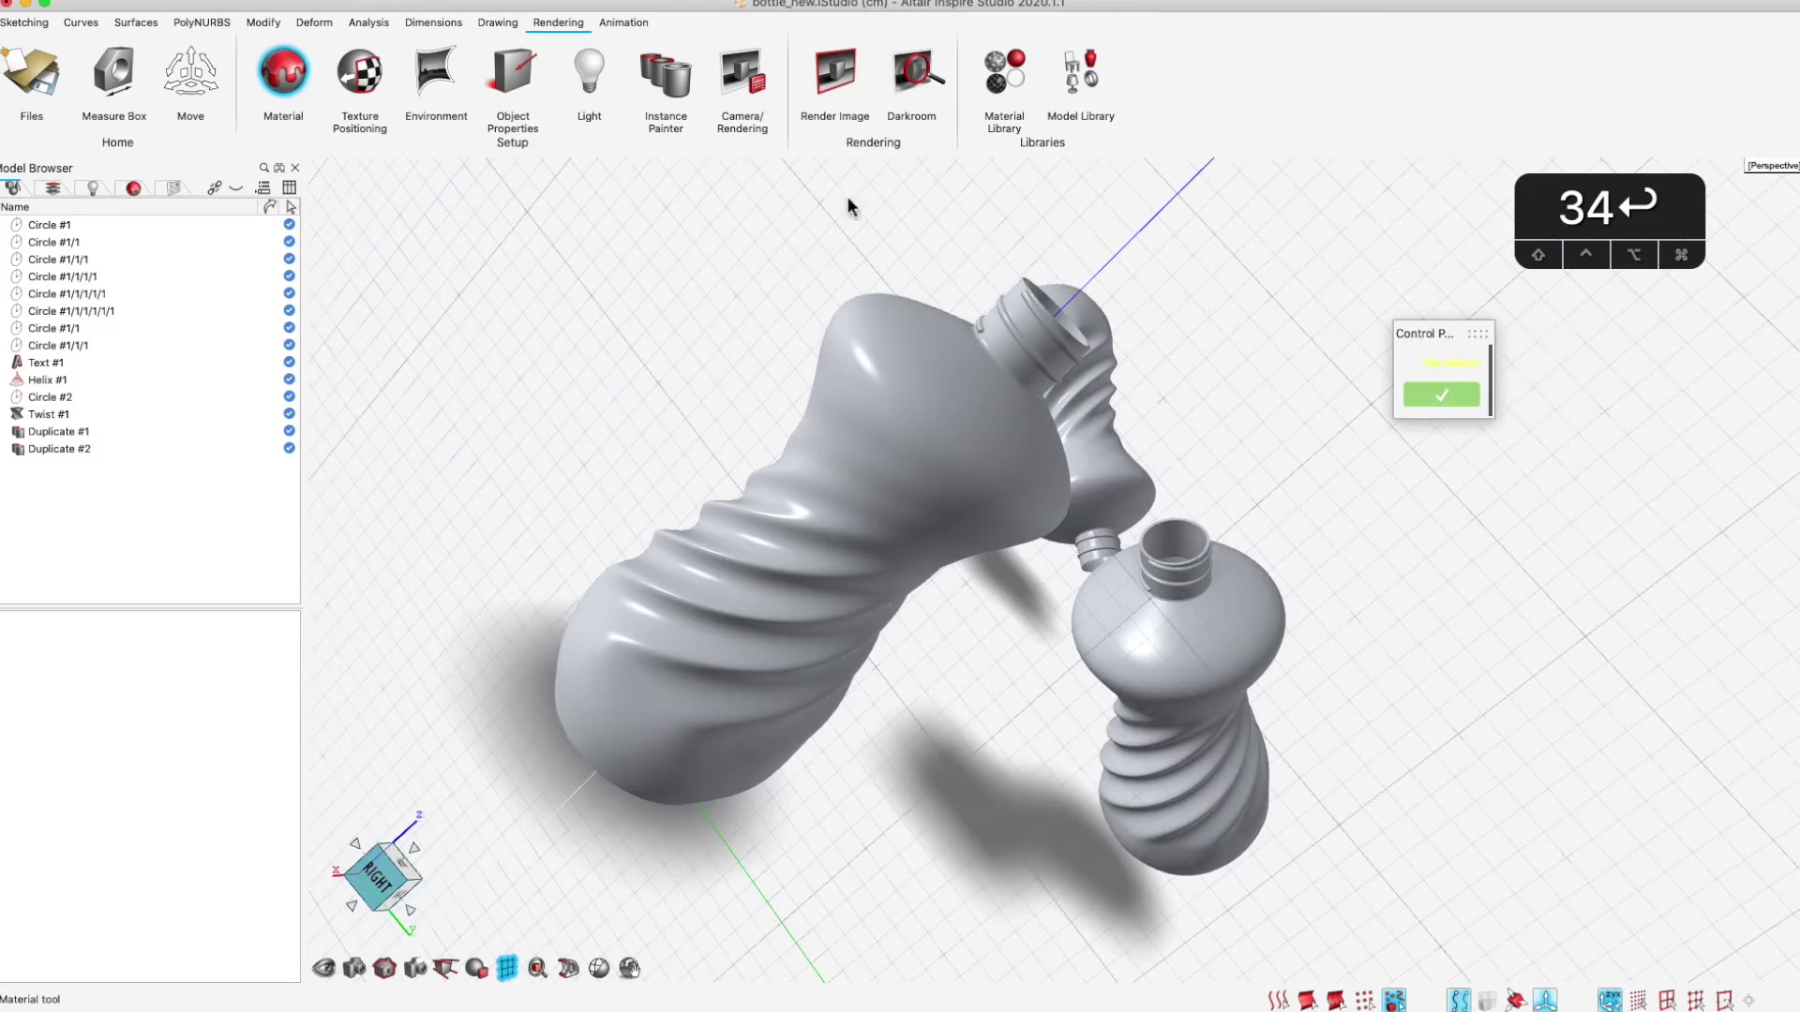
Assign a new full material to the original twisted bottle, using the Transparent type with the Plastic preset
click(948, 475)
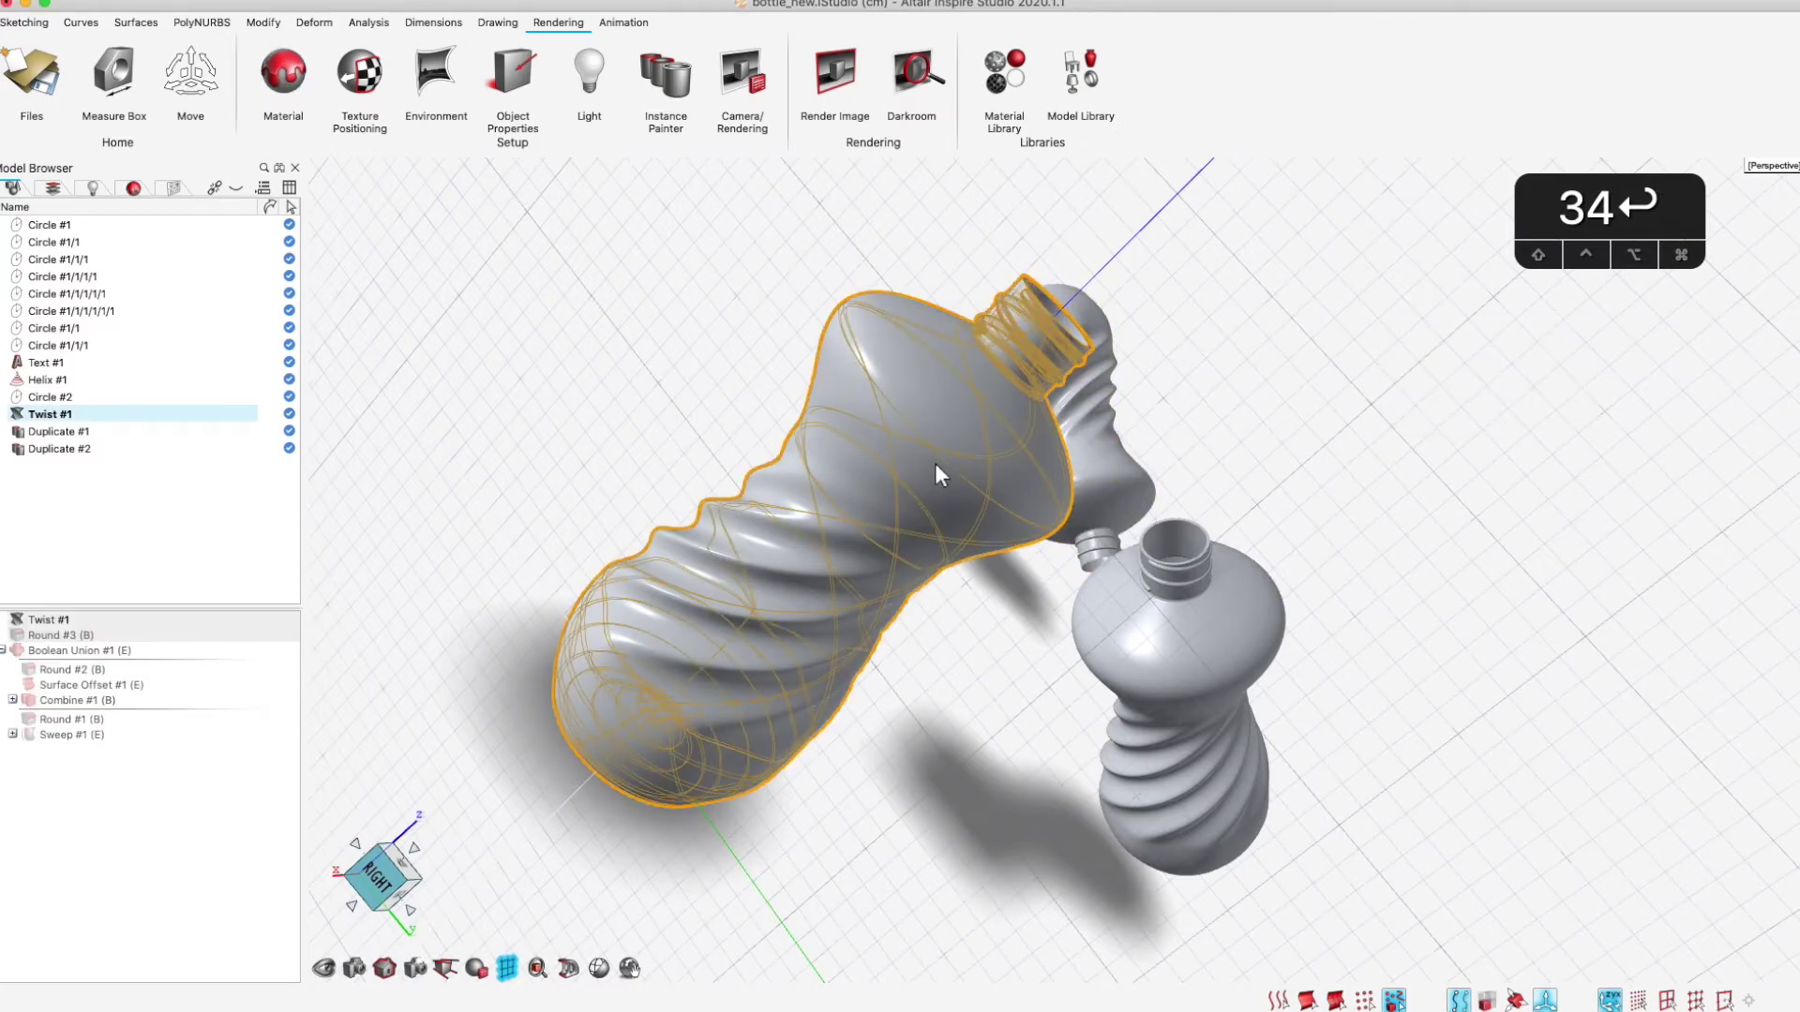
click(296, 92)
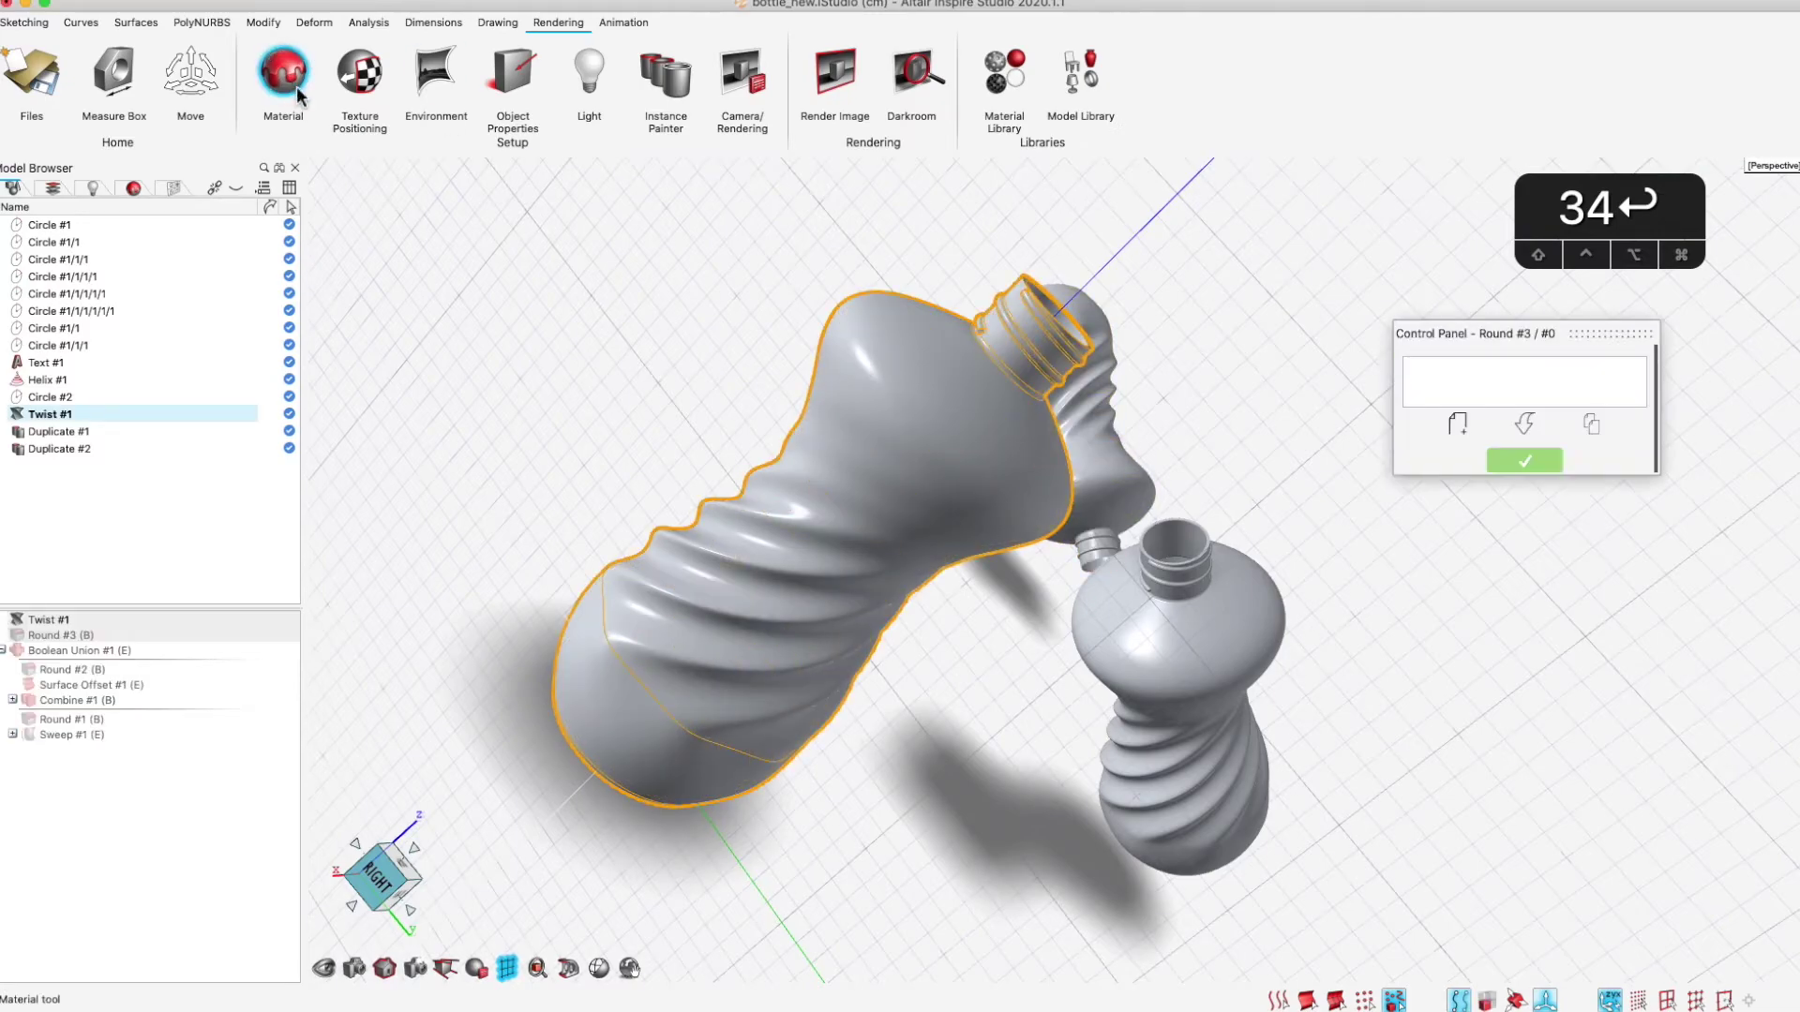
click(1459, 427)
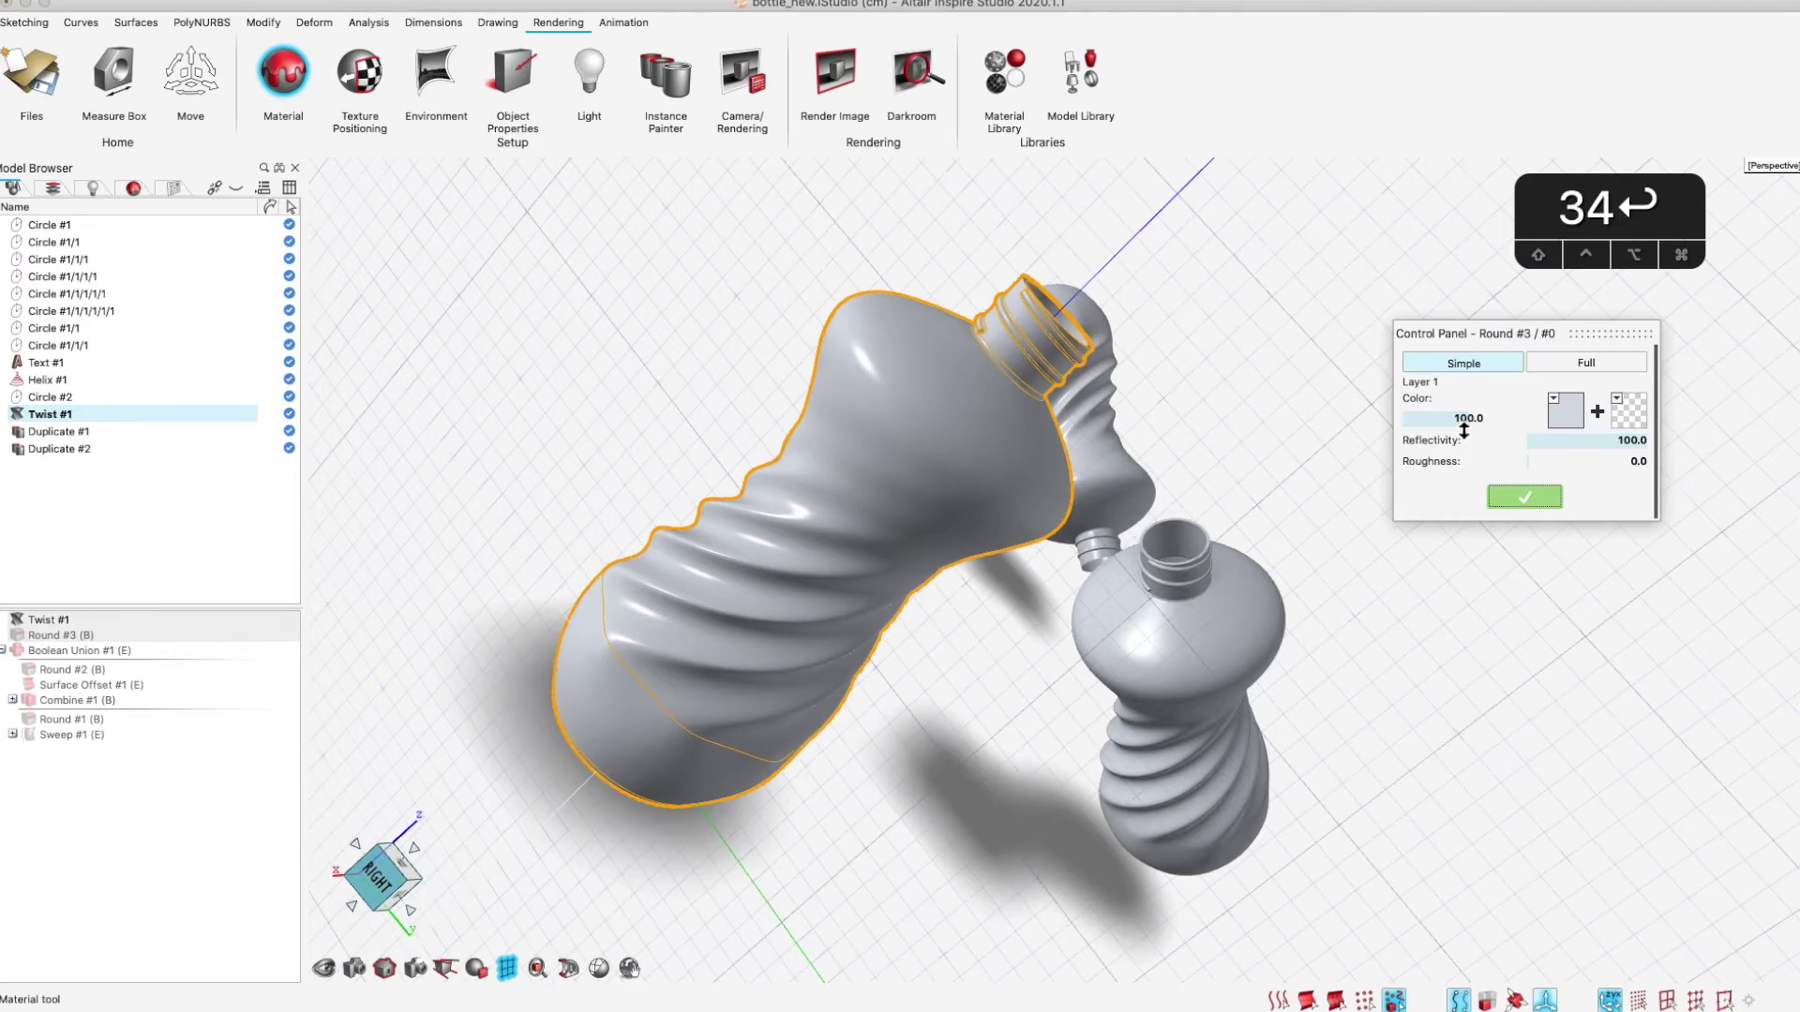
click(1542, 365)
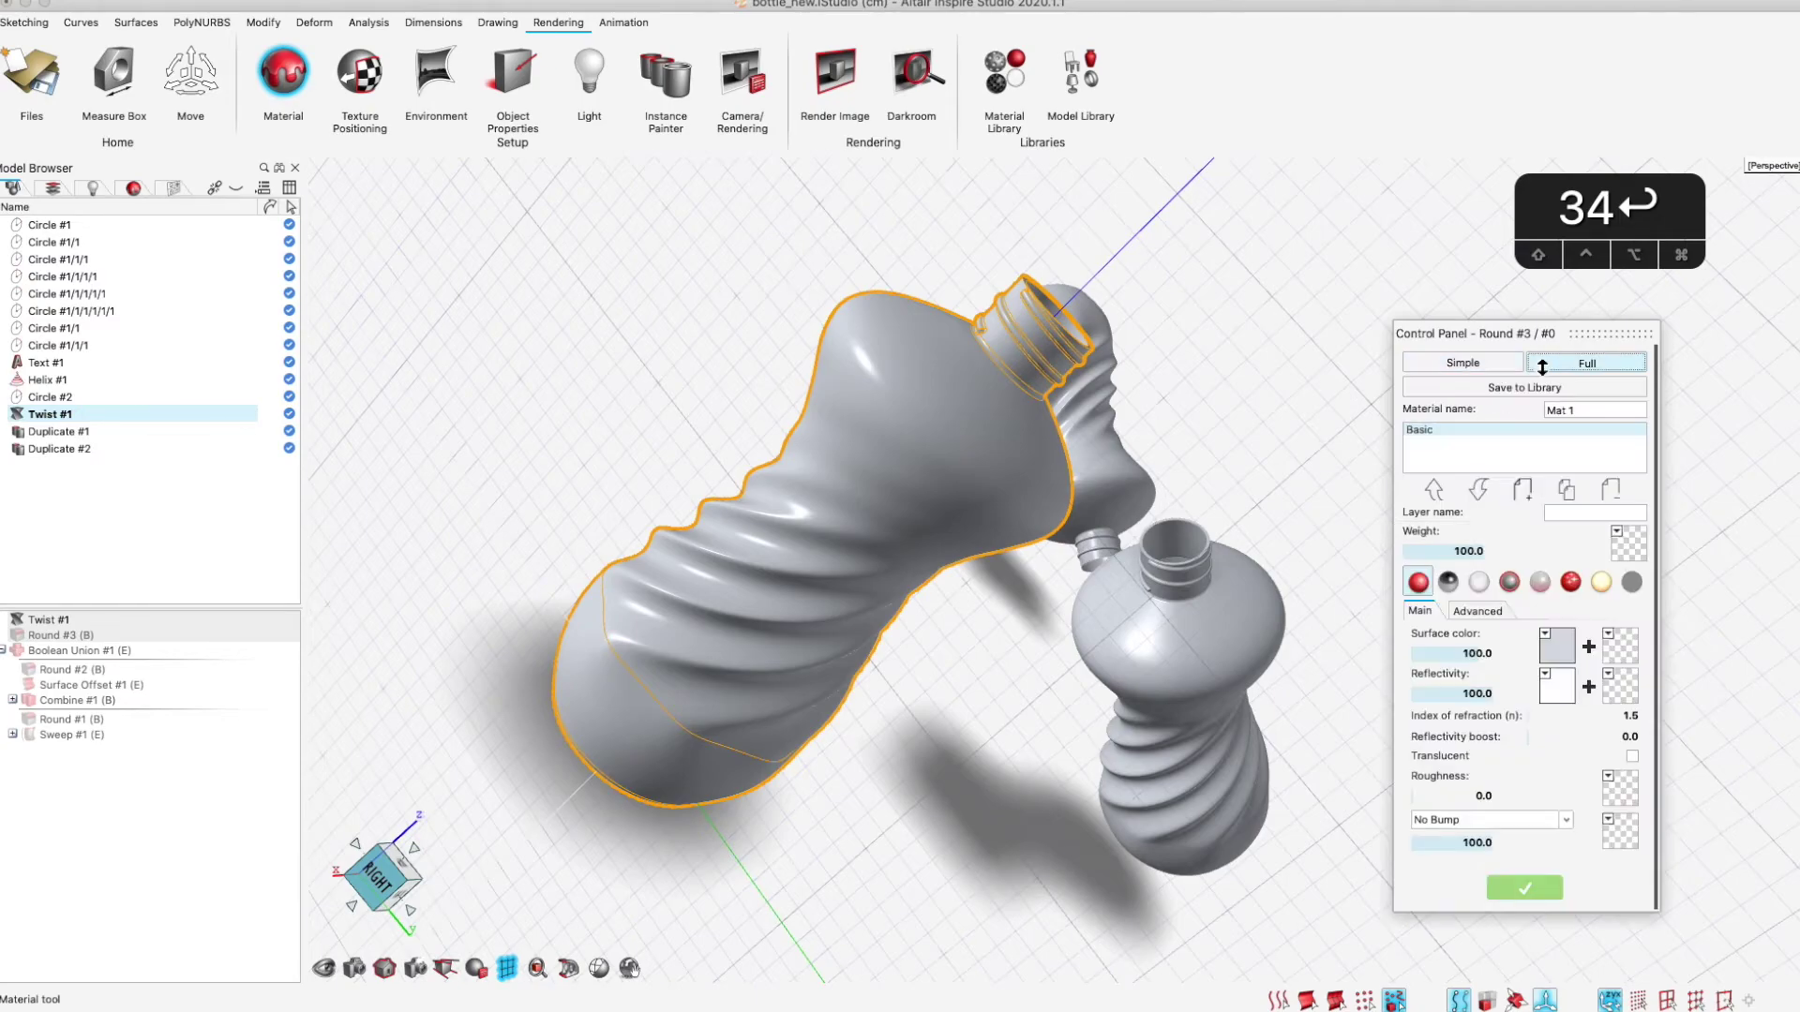
click(1479, 582)
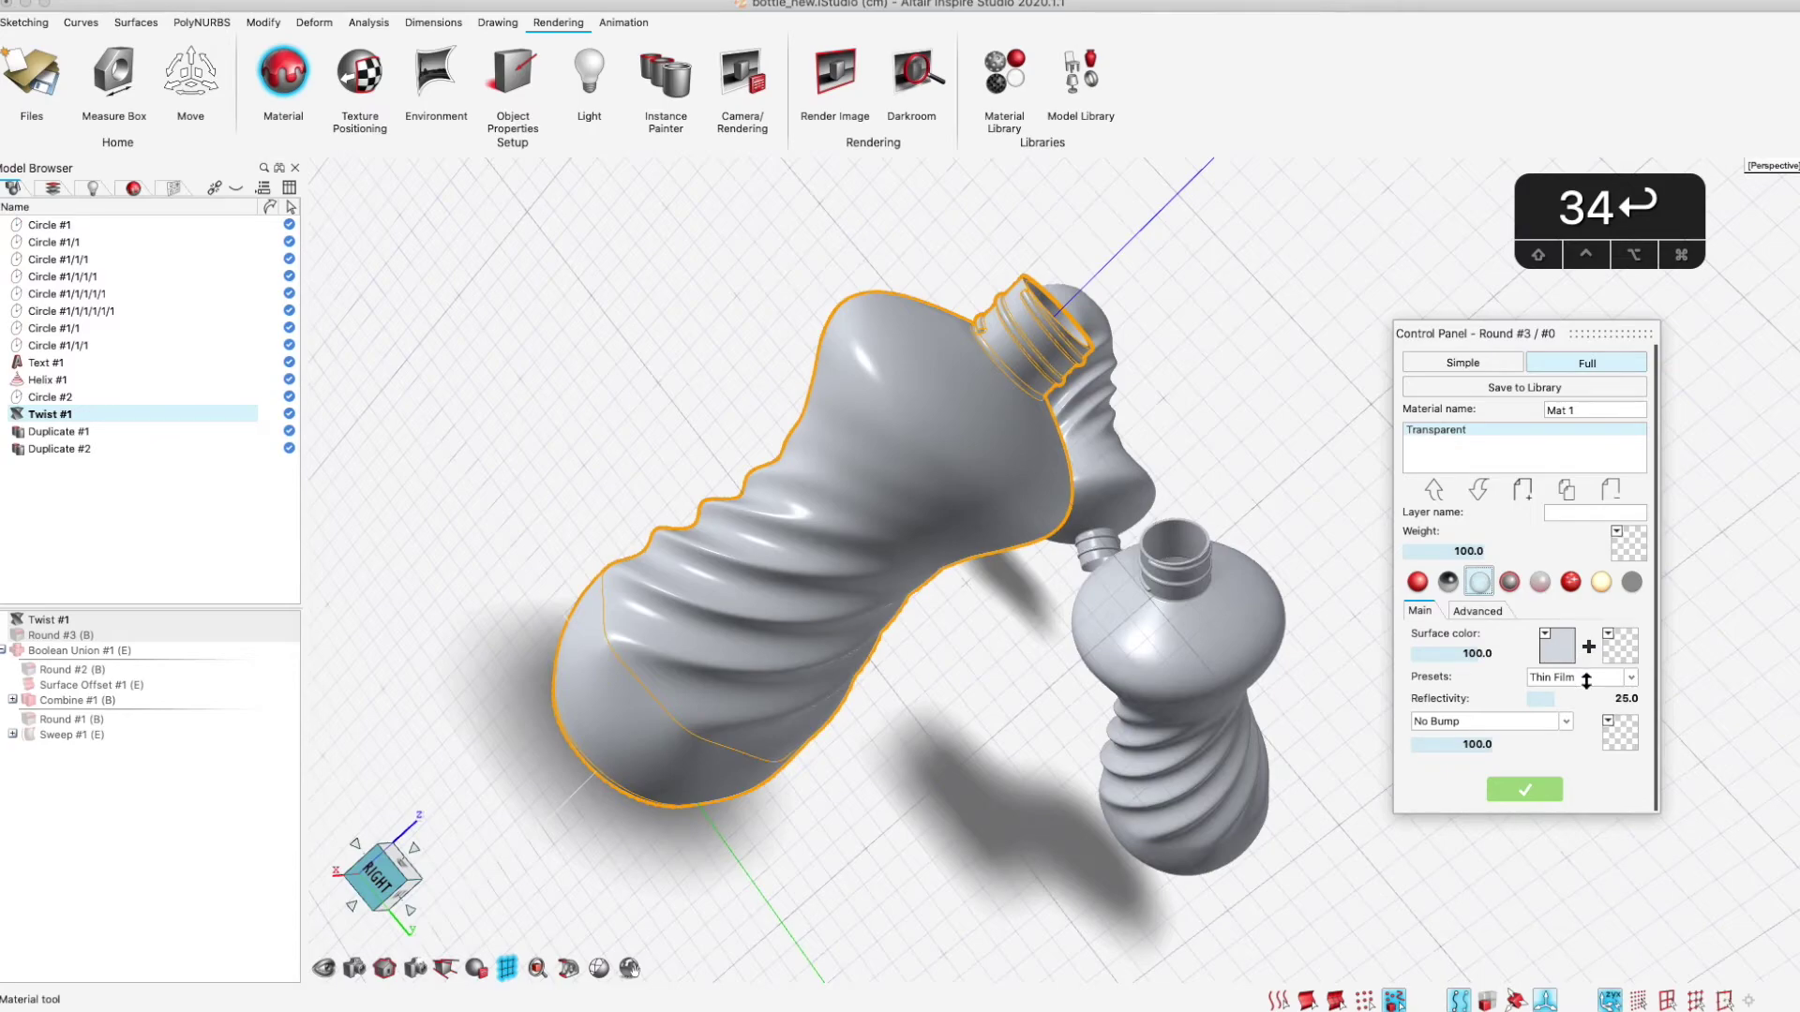
click(1585, 677)
click(1604, 743)
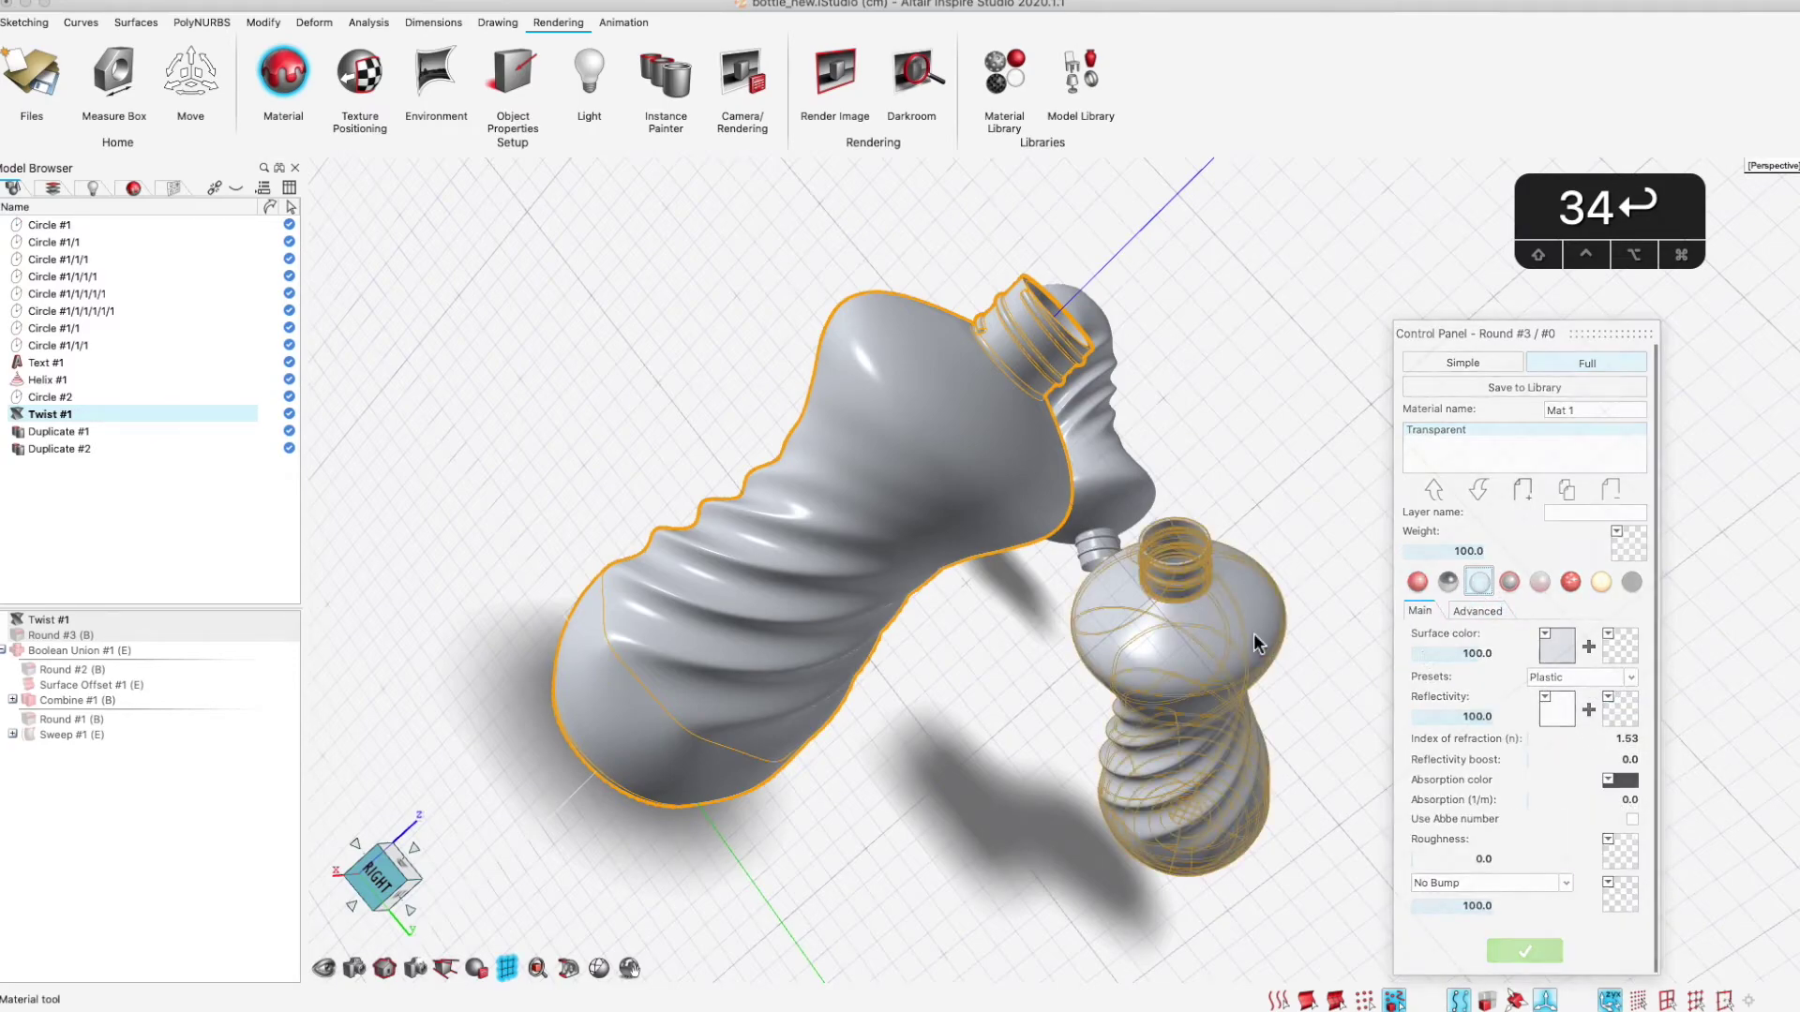
Set the transparent plastic's surface color to light blue, RGB 202, 224, 255
click(1554, 645)
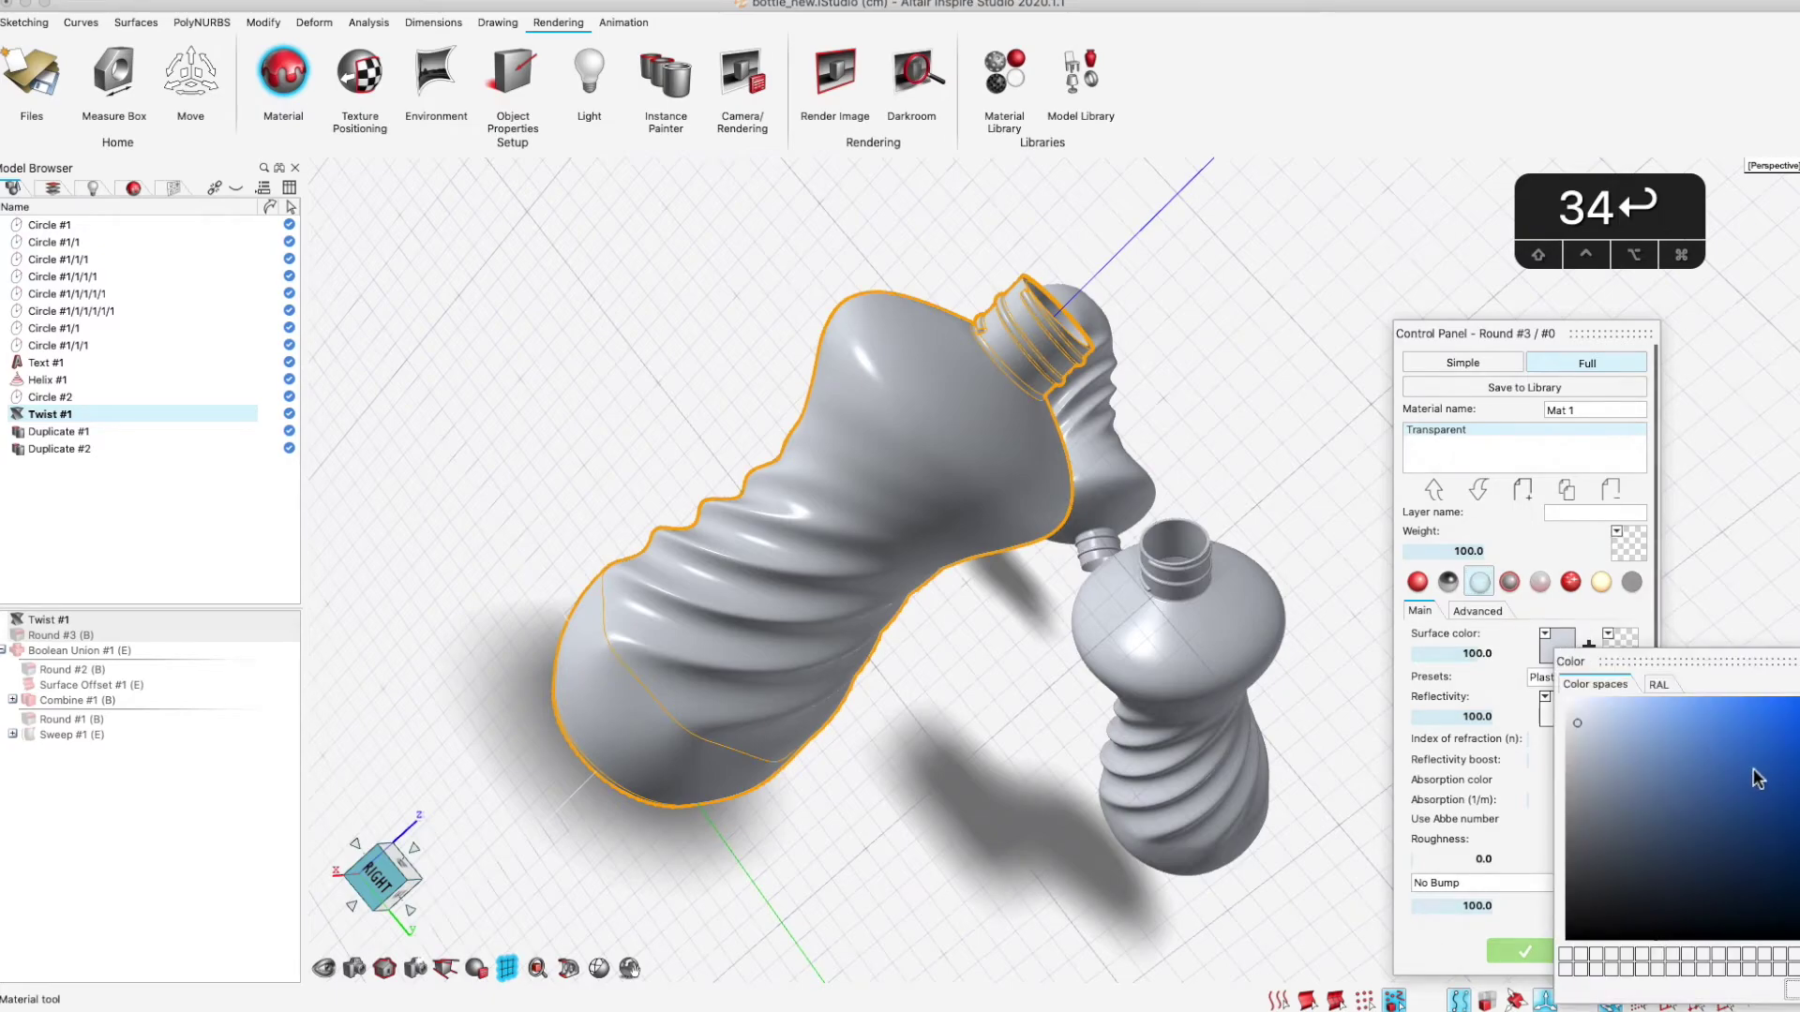
click(1616, 698)
drag(1707, 666, 545, 204)
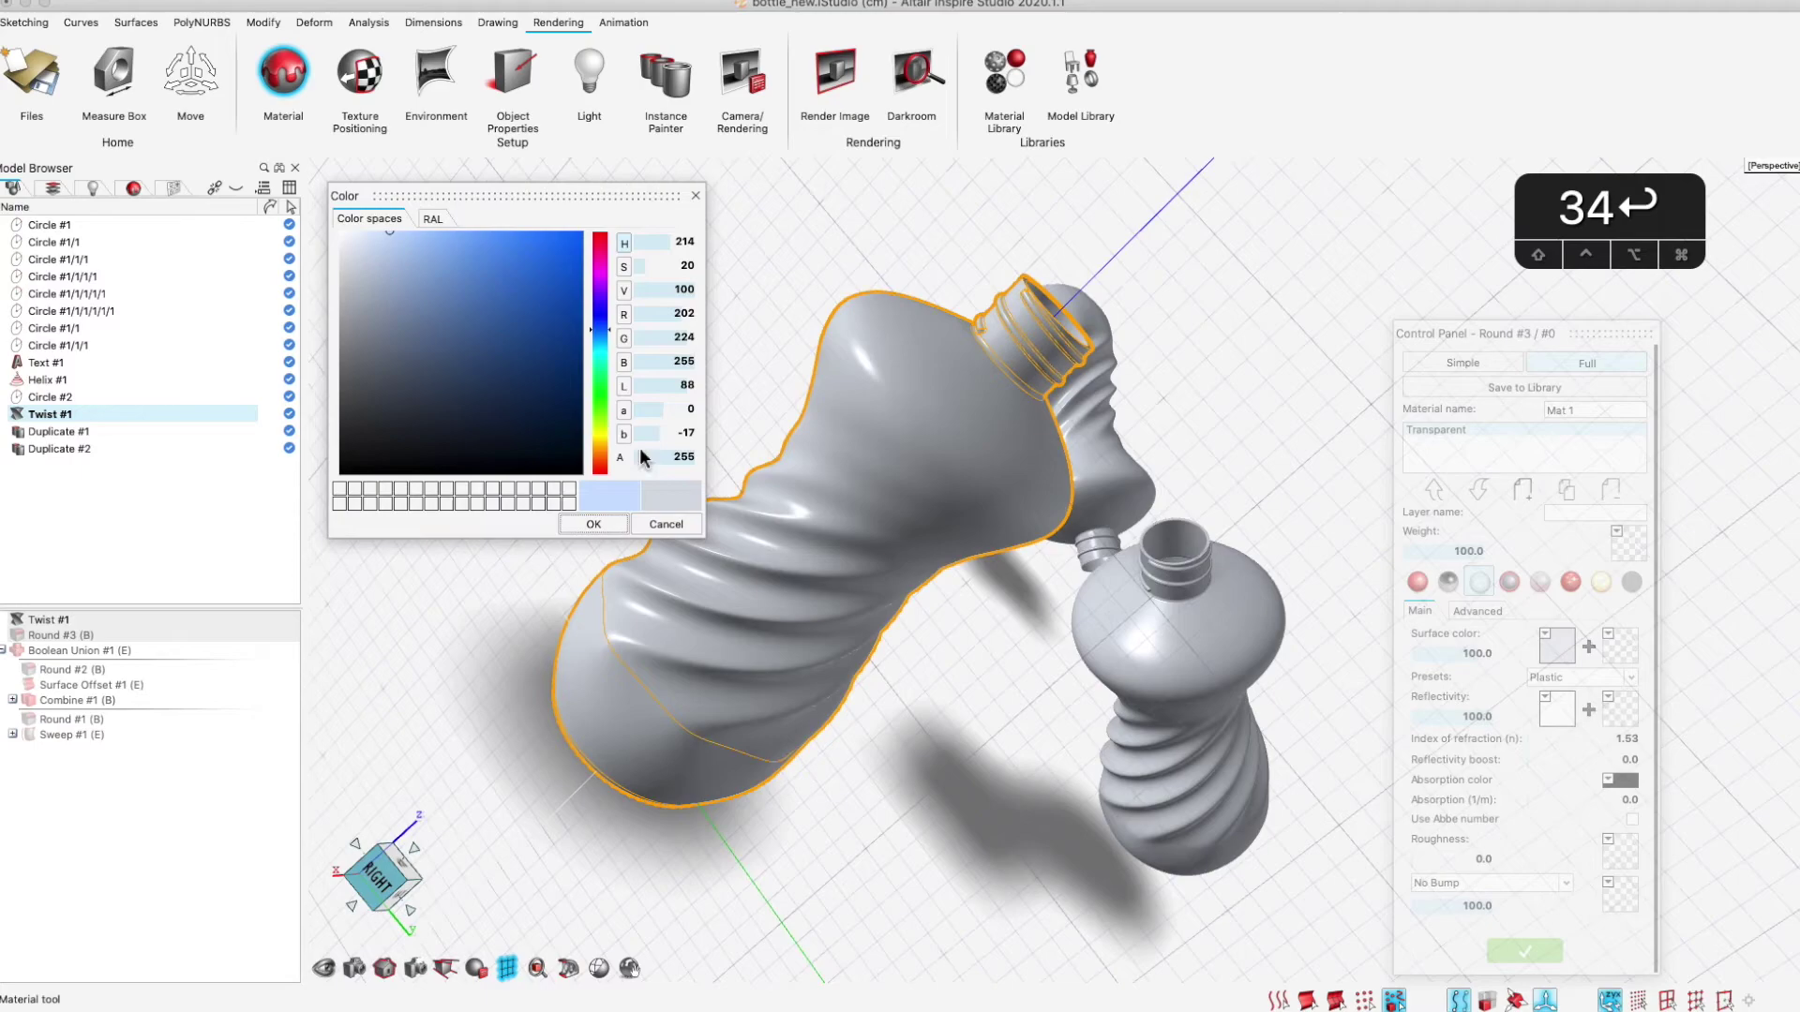
click(624, 534)
click(1519, 394)
Start the interactive render preview of the three bottles in the viewport
key(6)
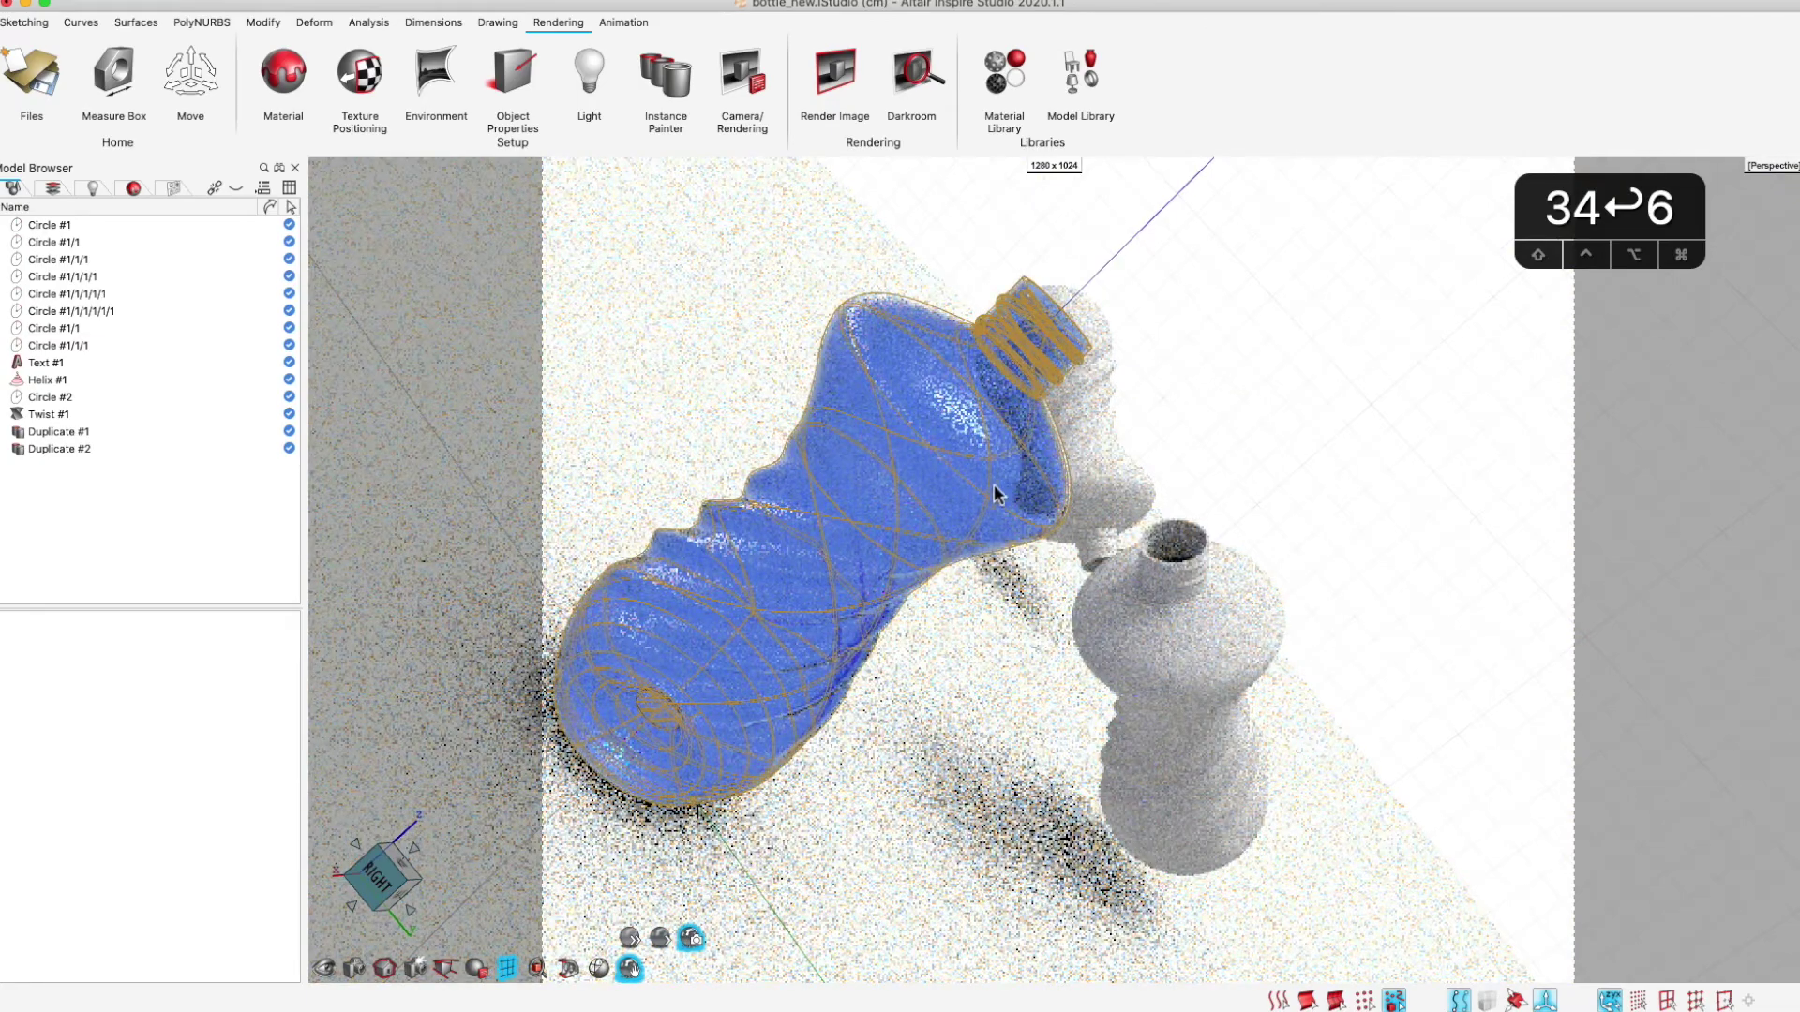
shift+middle_drag(1310, 450, 1245, 495)
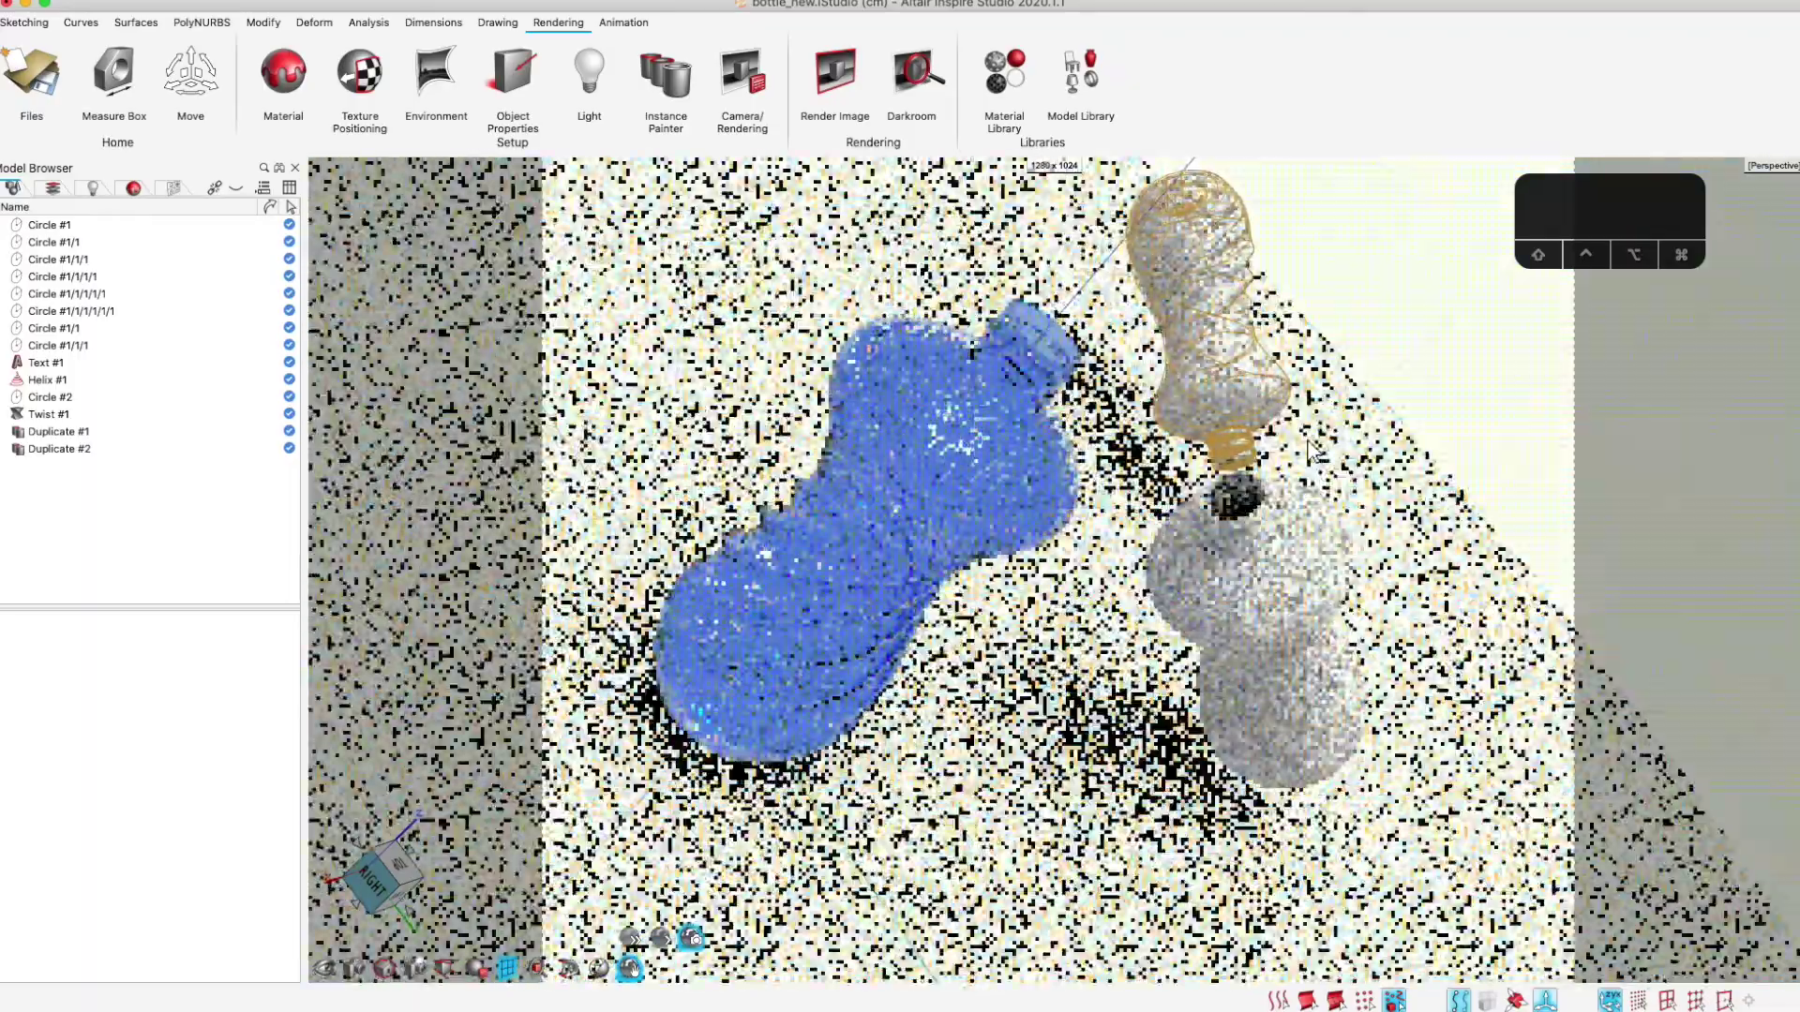
right_drag(1396, 369, 1357, 425)
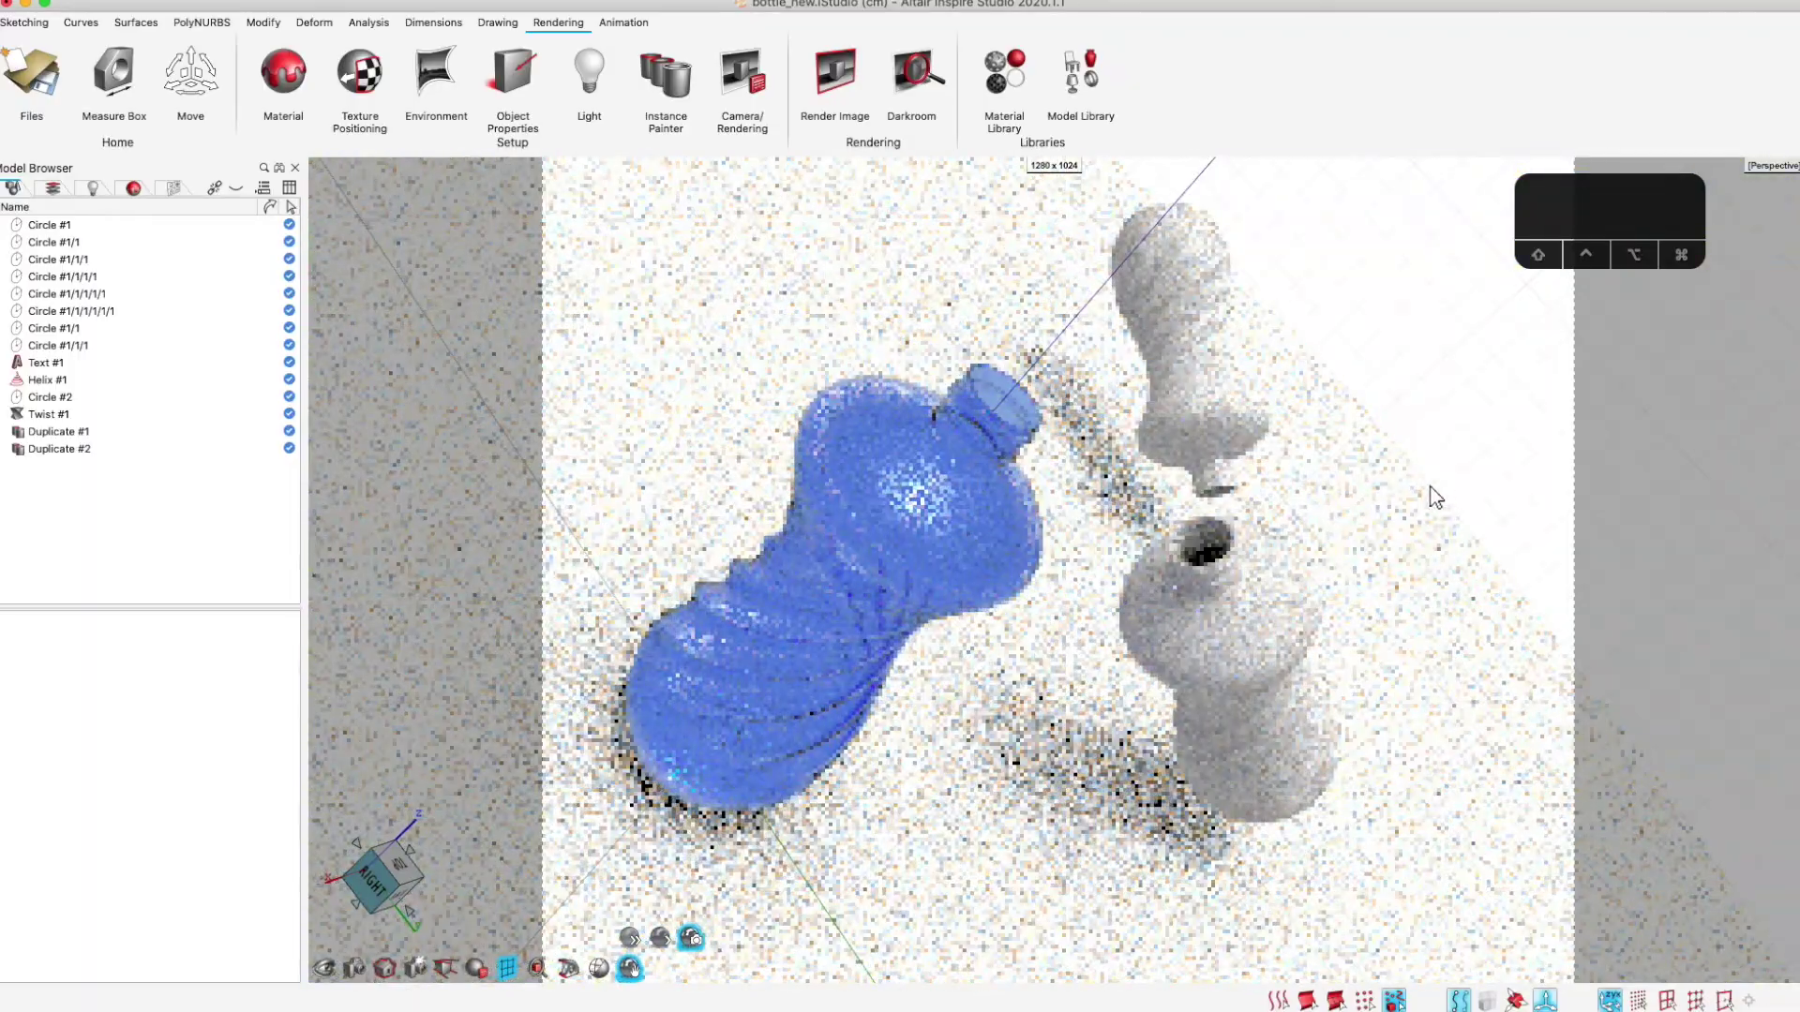
Set the rendering environment's background mode to Infinite Sphere
middle_drag(1383, 525, 1419, 526)
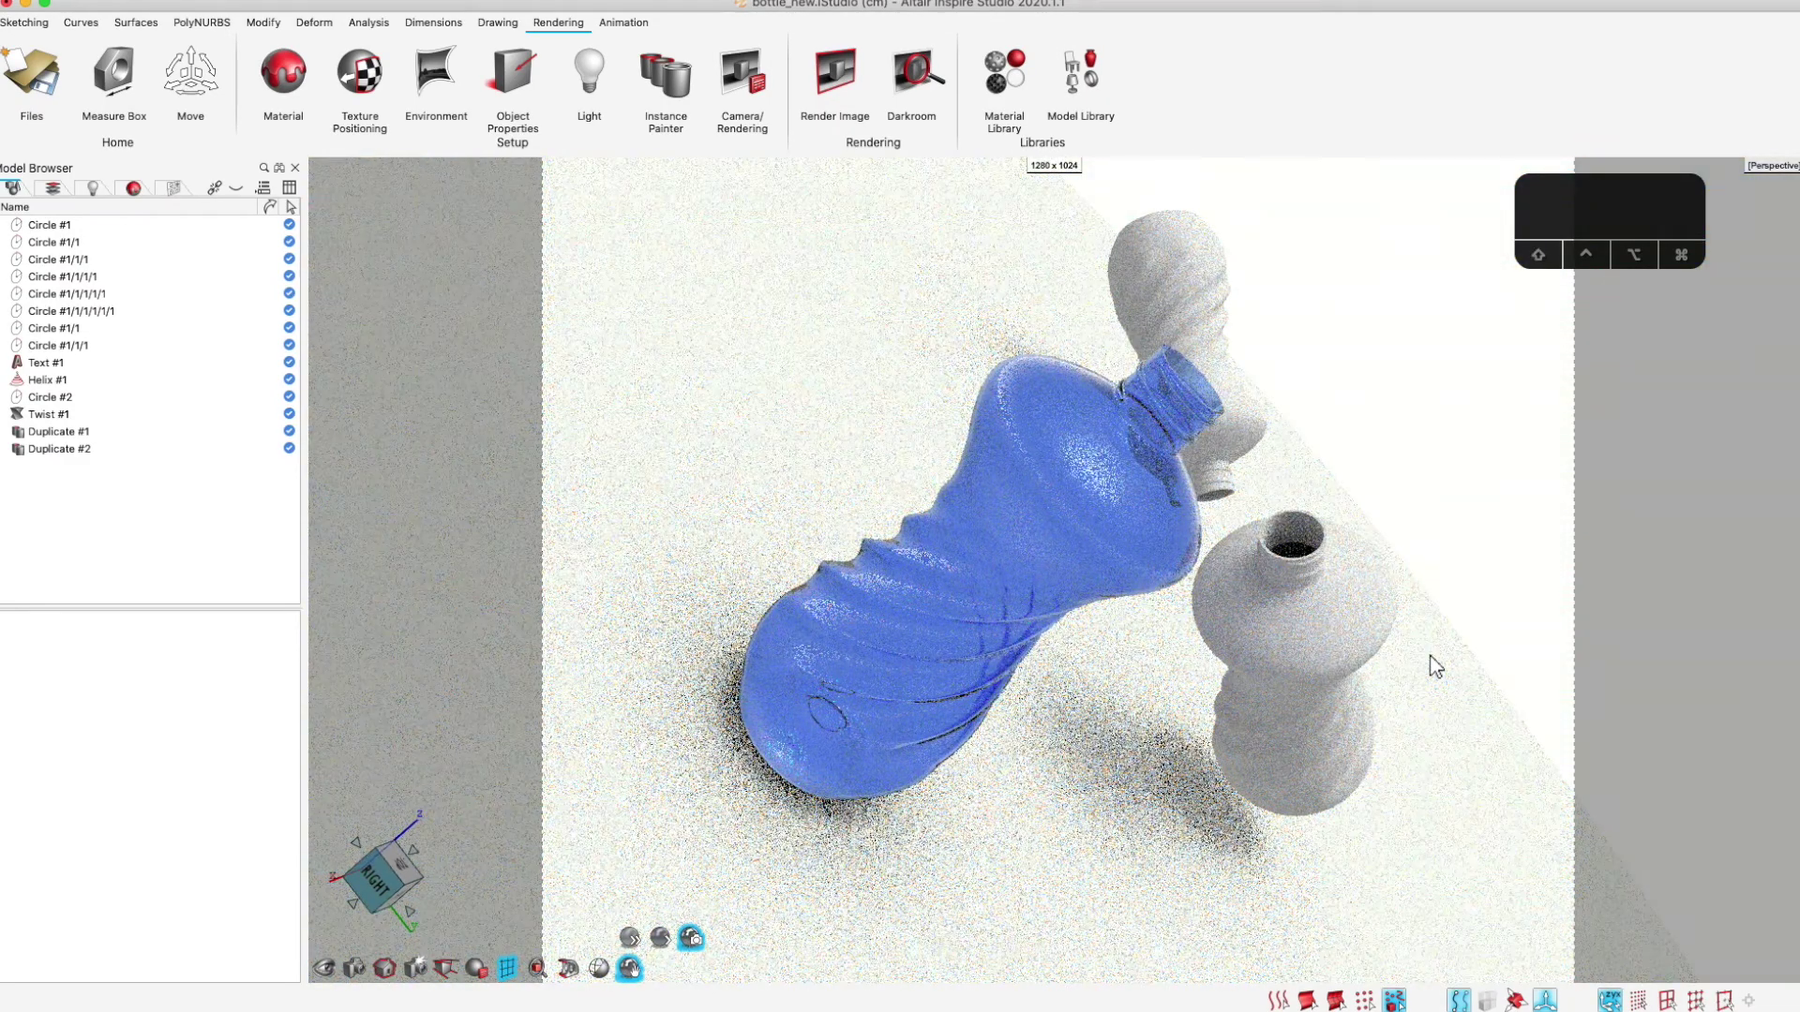
right_drag(1415, 548, 1332, 564)
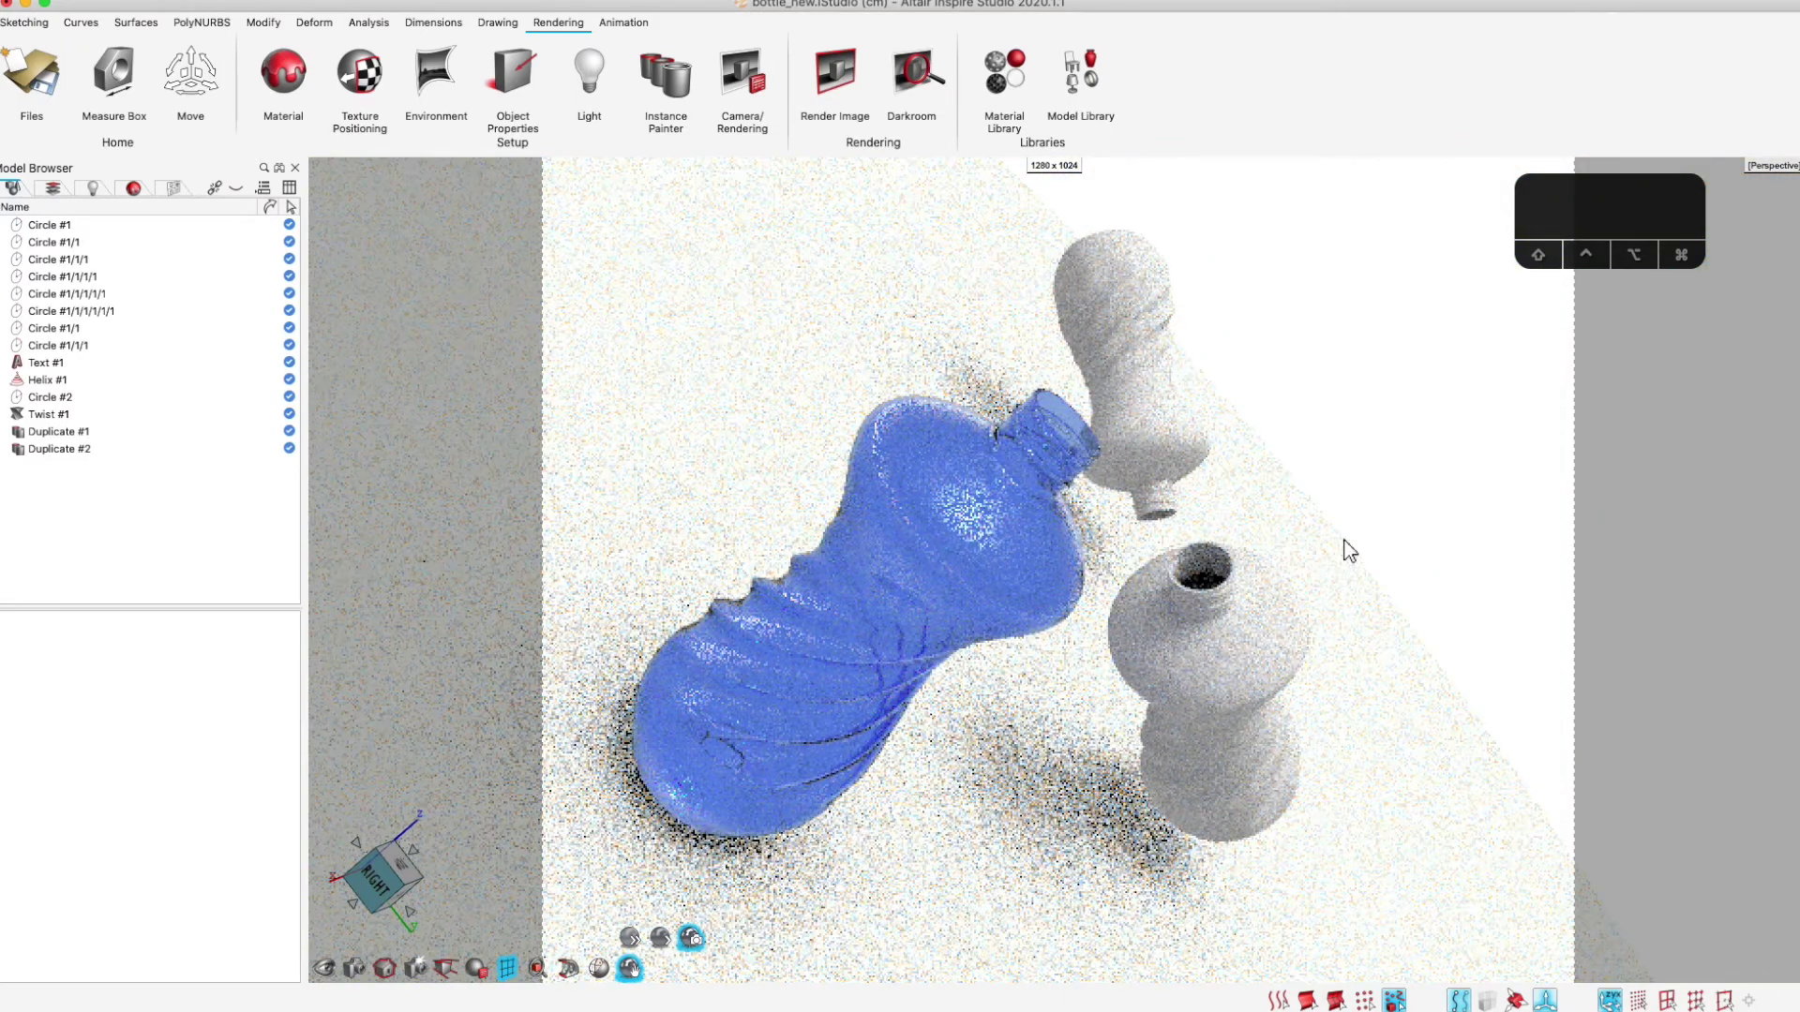
click(434, 75)
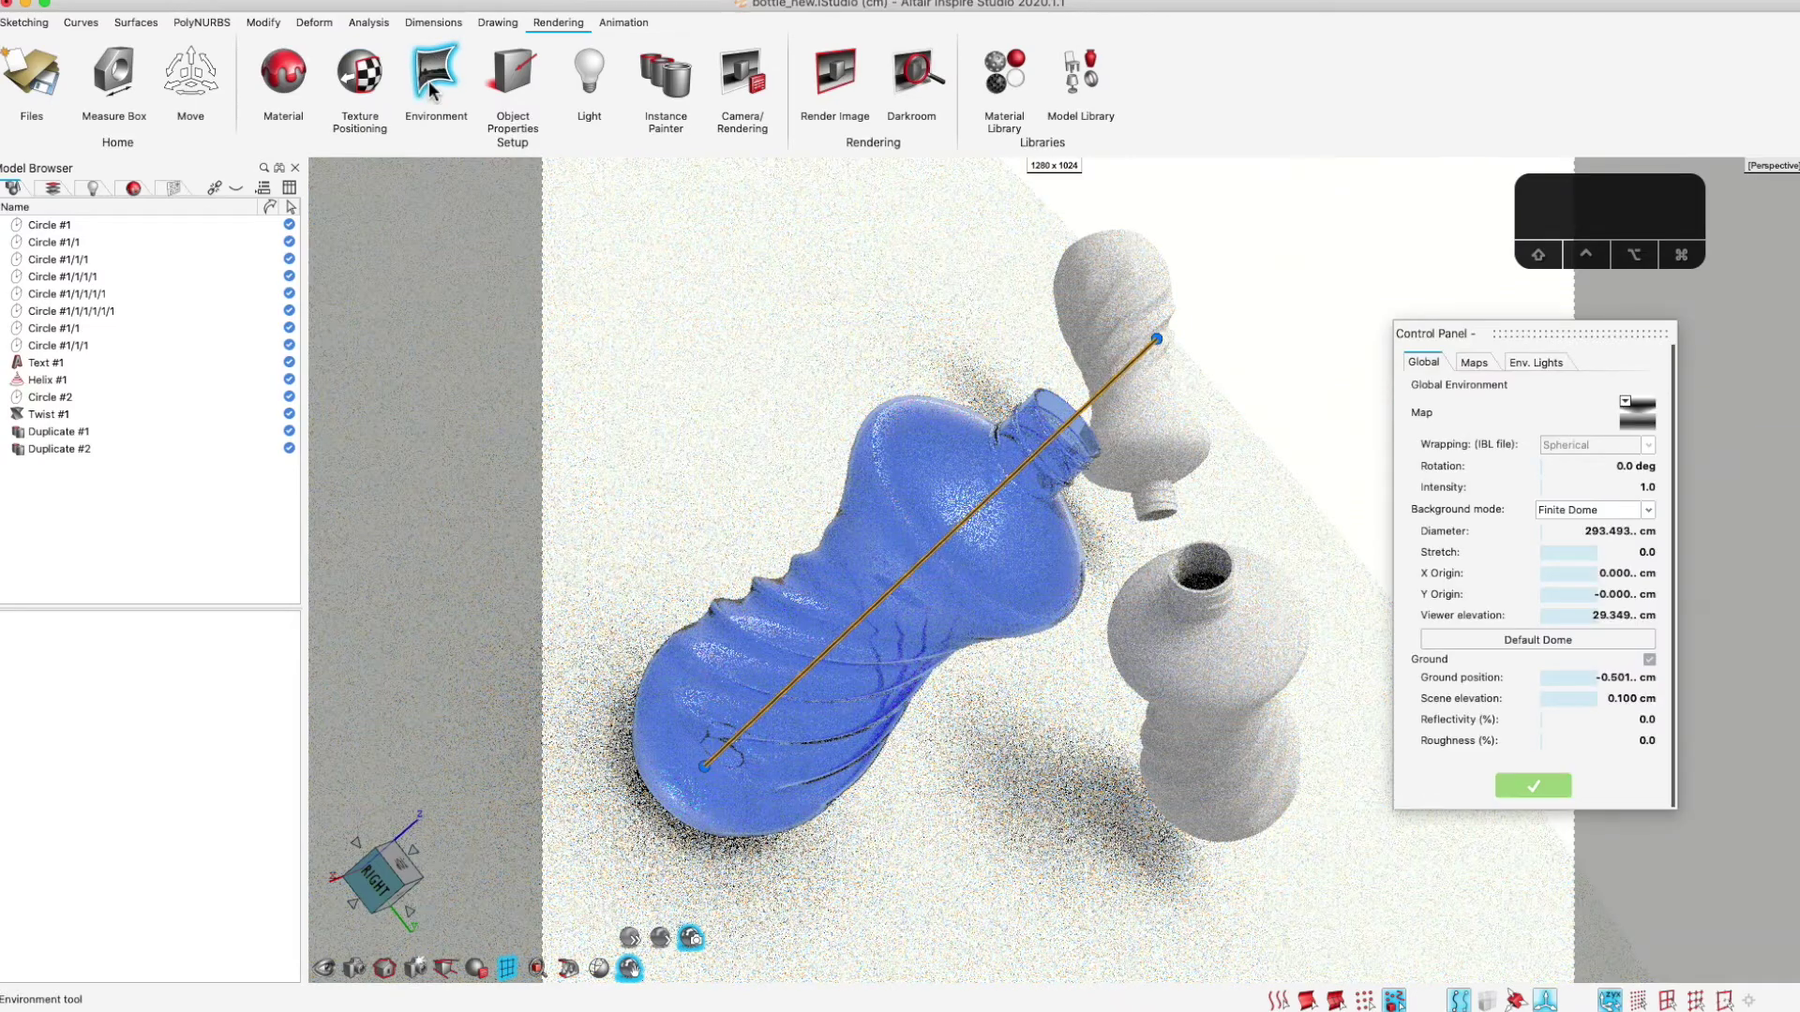
click(1594, 511)
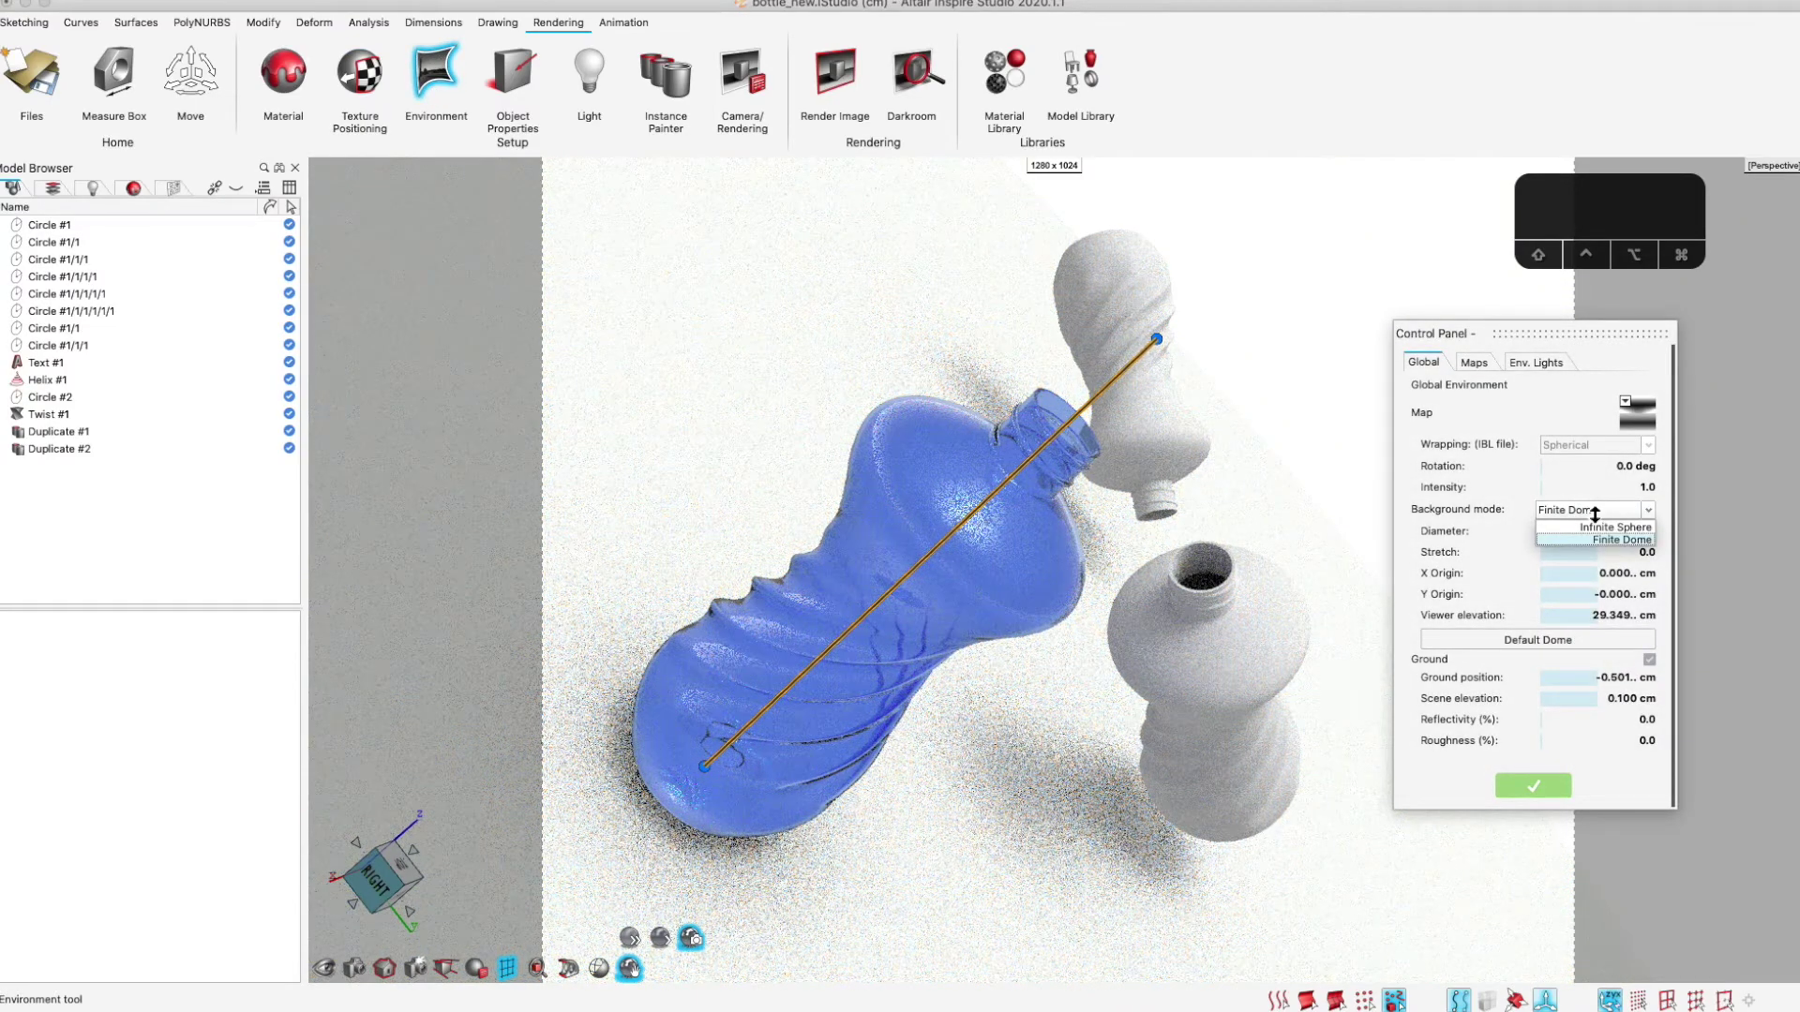
click(1605, 526)
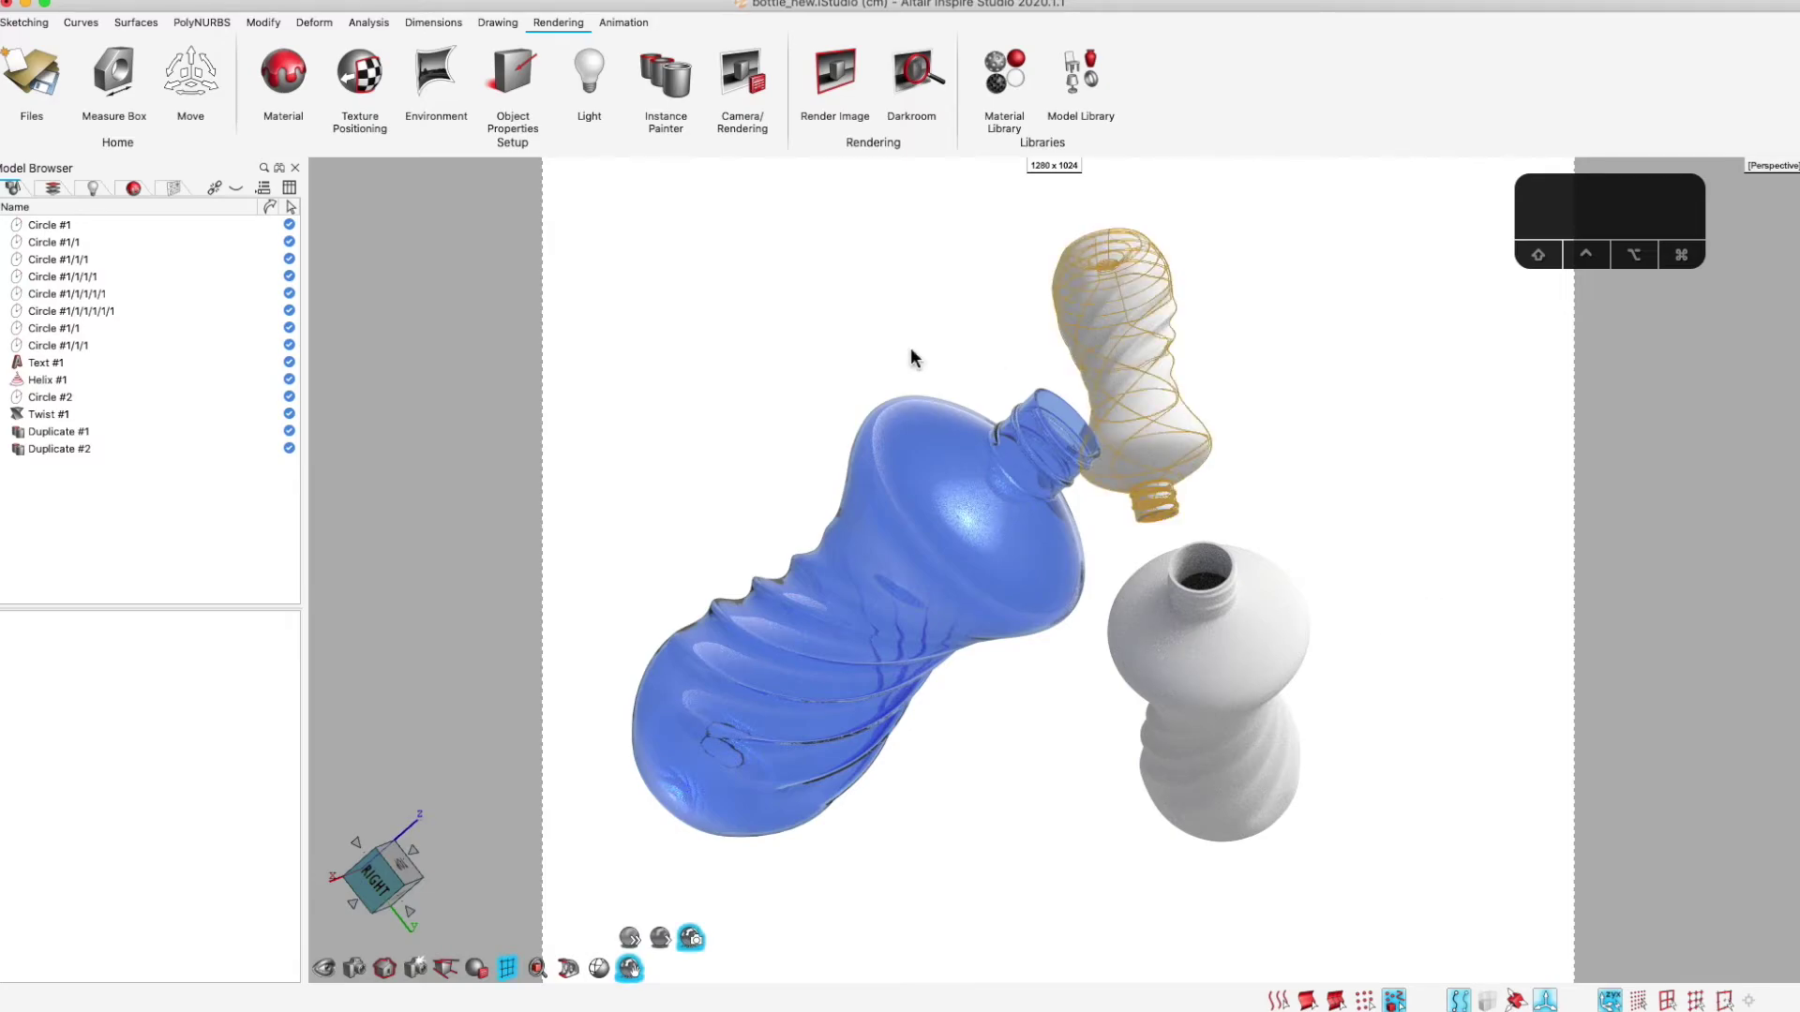
Rename the blue bottle's material, Mat 1, as BLUE
click(134, 188)
click(920, 448)
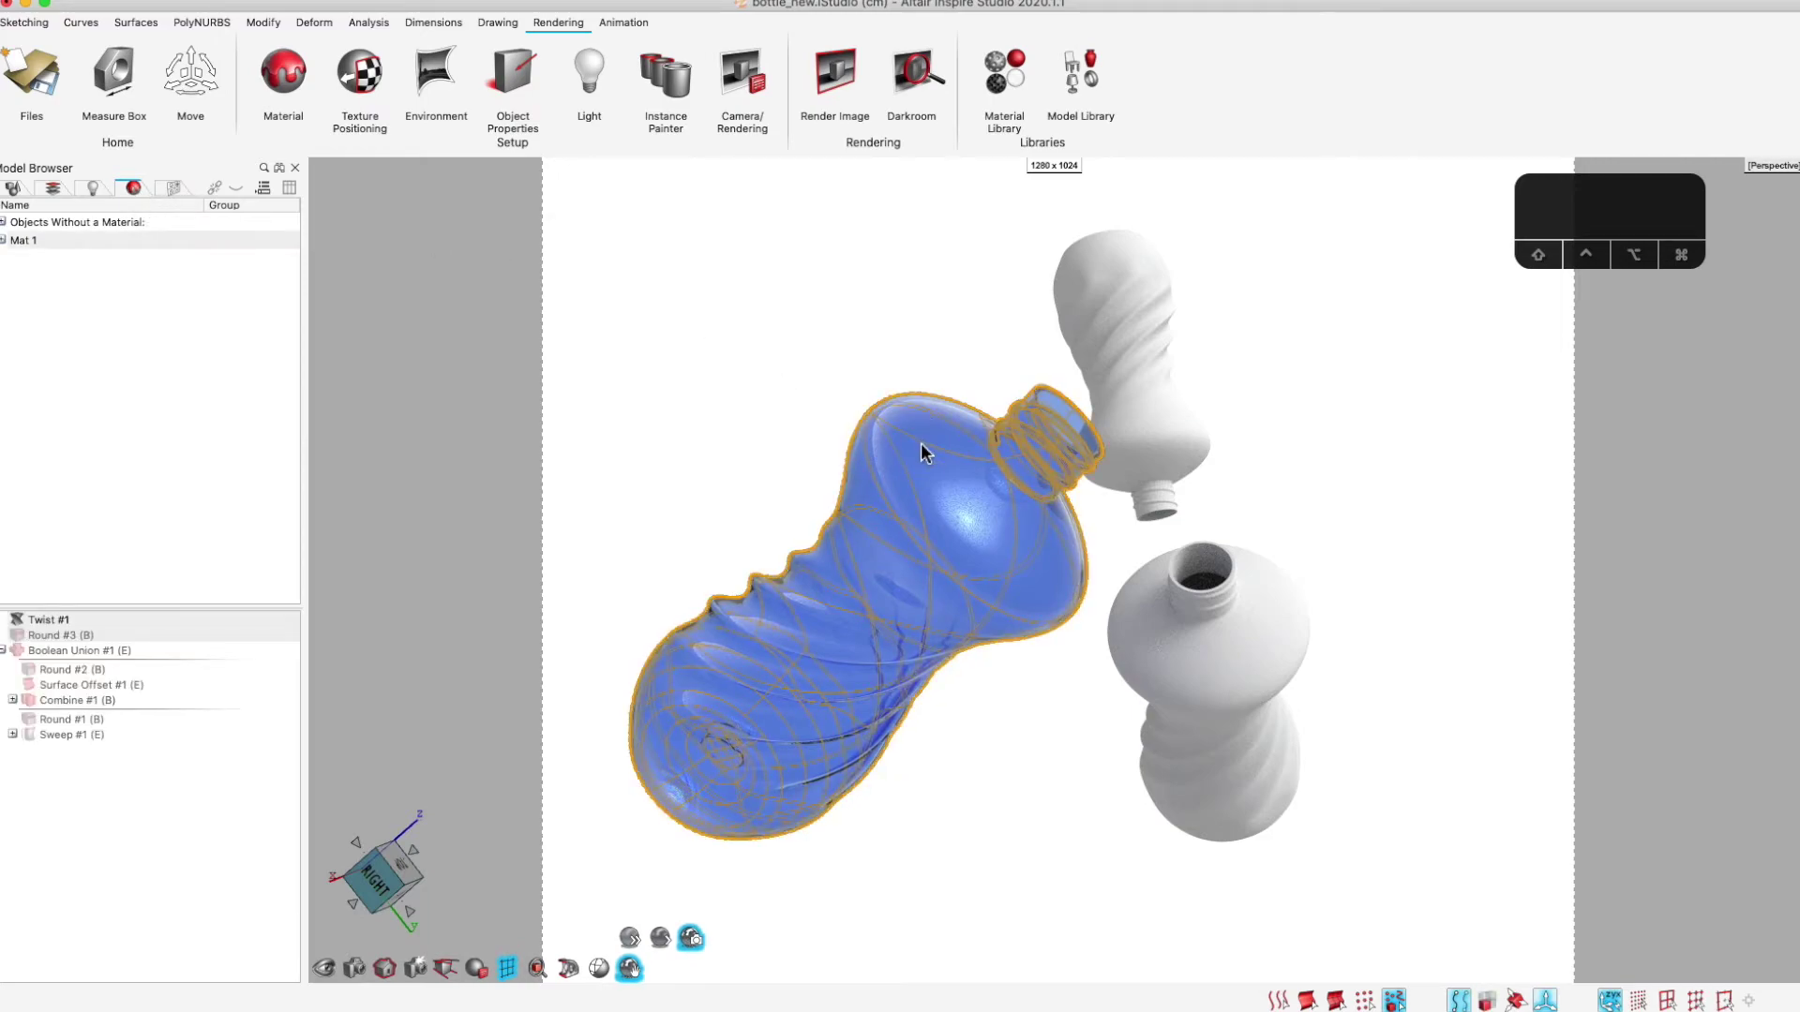
click(3, 241)
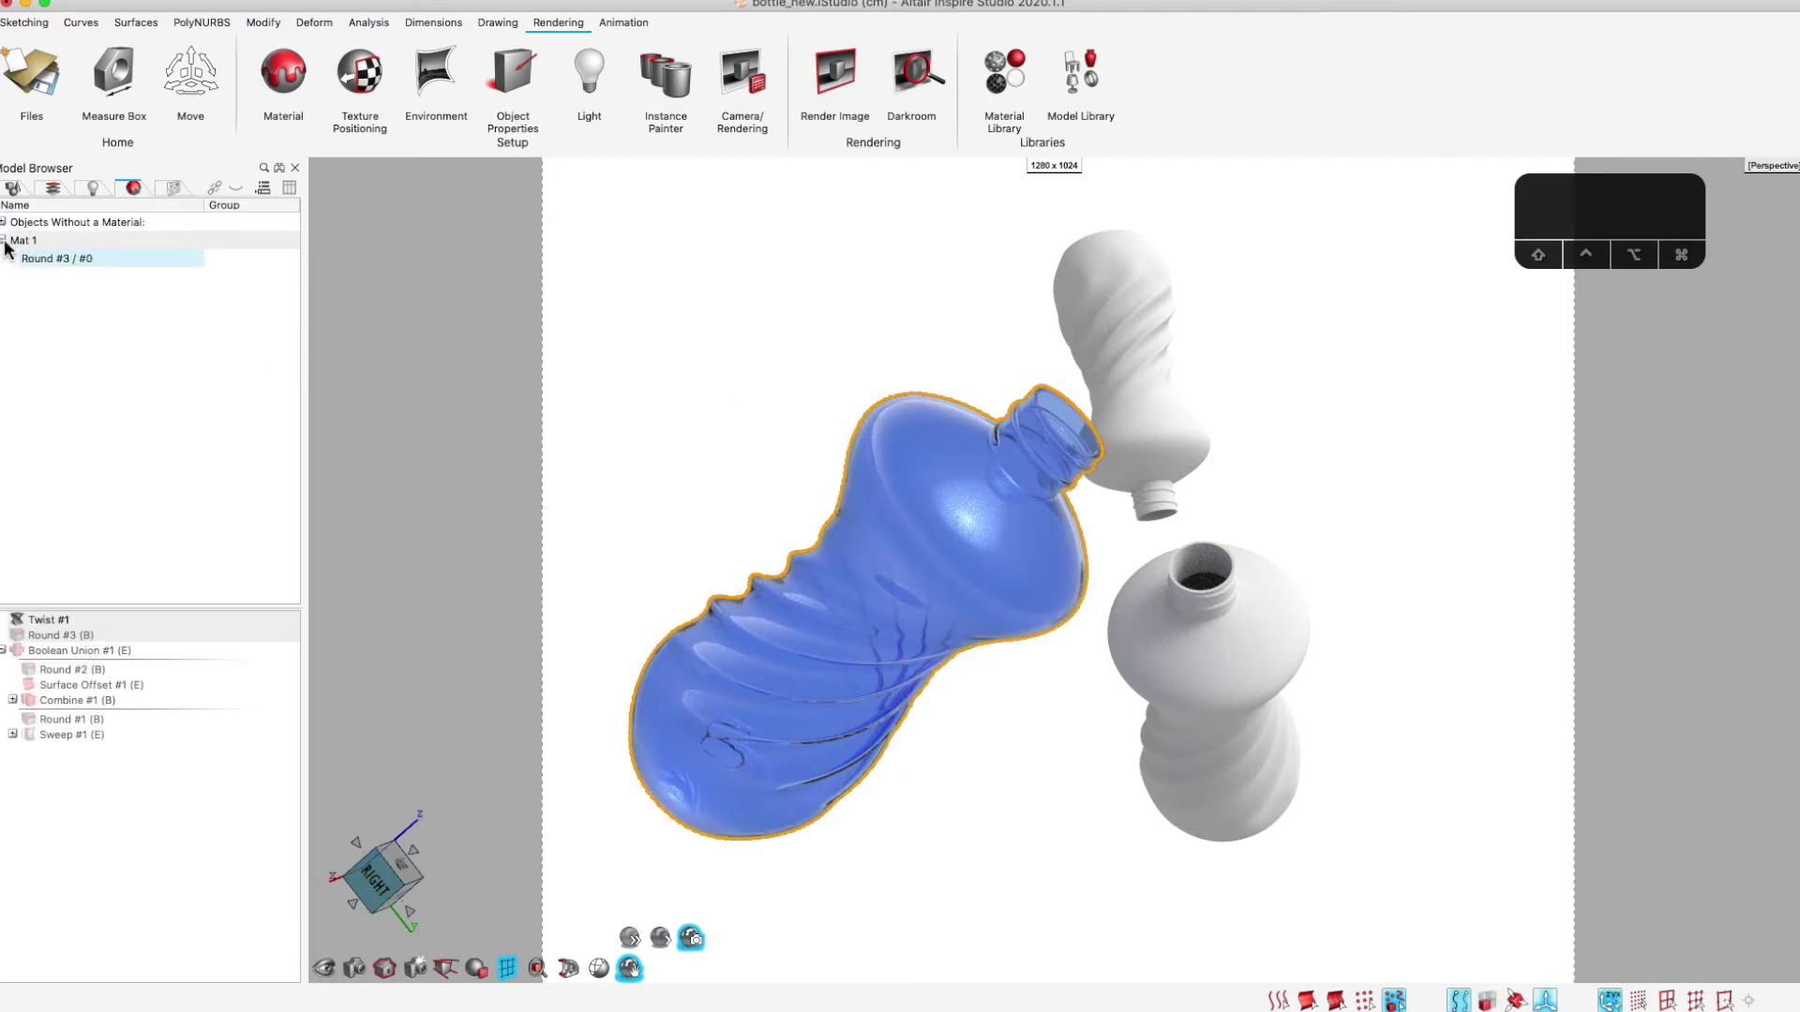
click(22, 241)
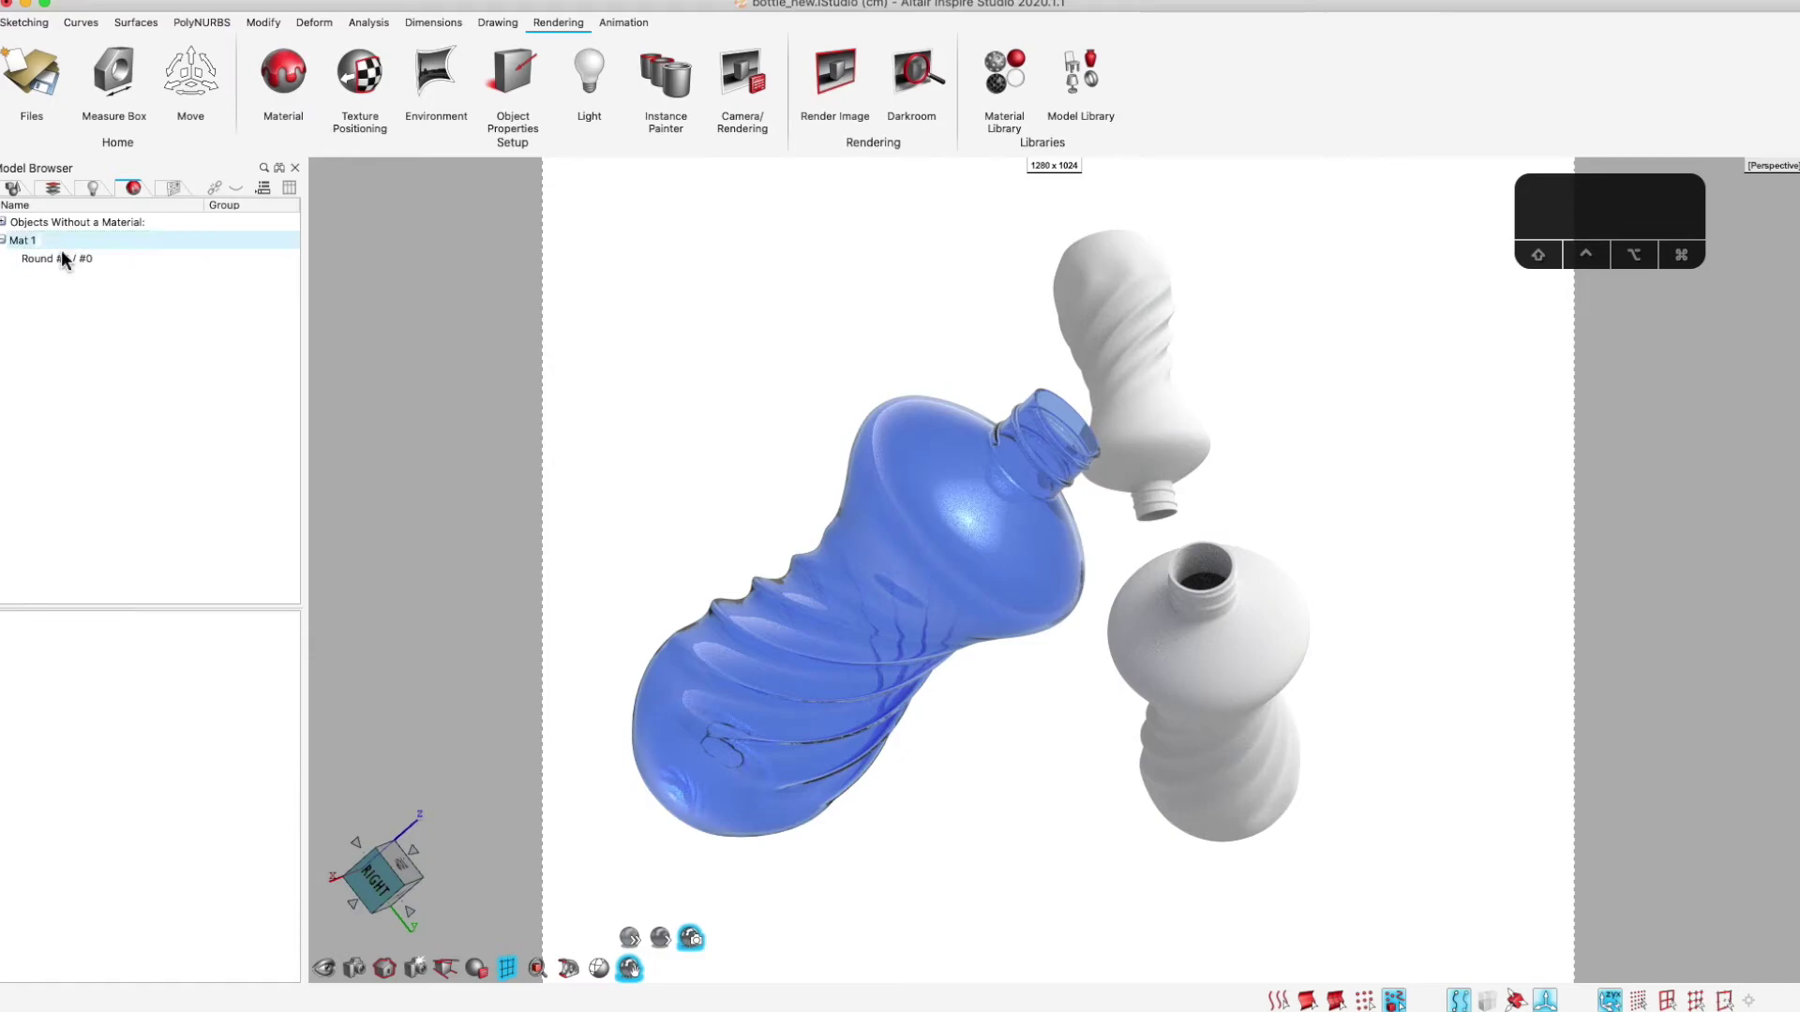
click(86, 240)
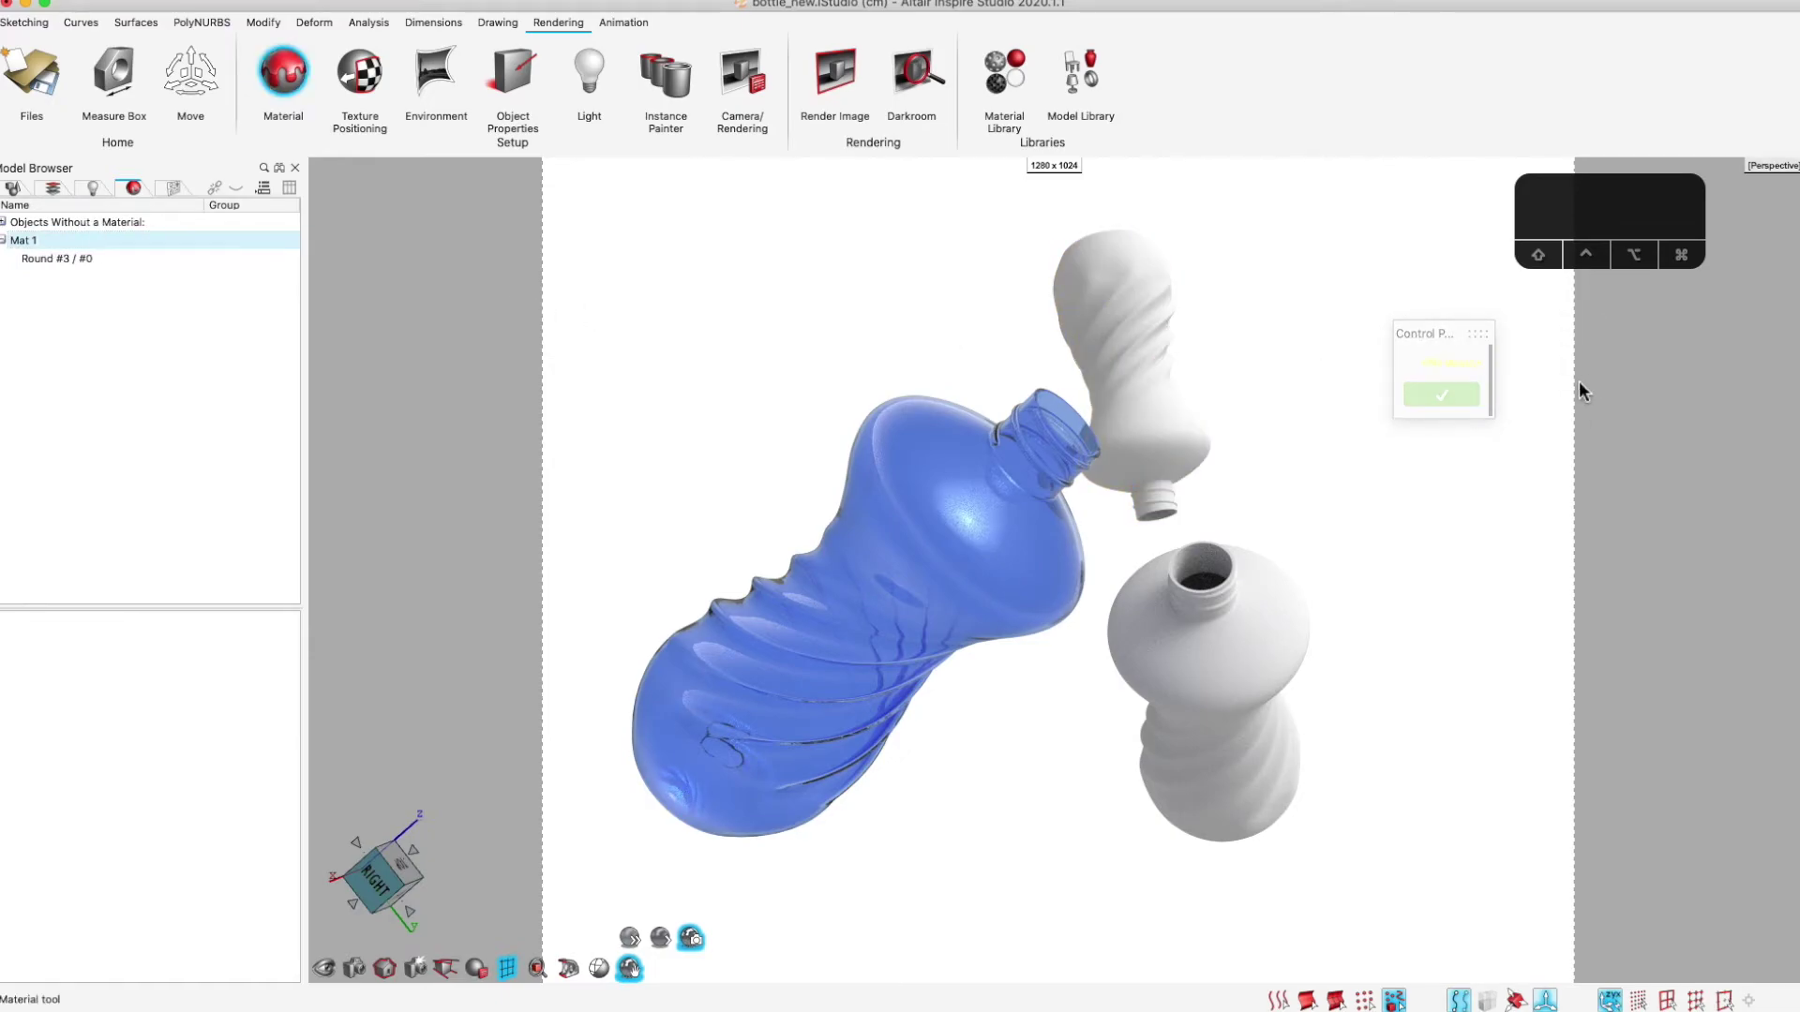
click(988, 499)
drag(1540, 339, 1259, 346)
text(B;UE)
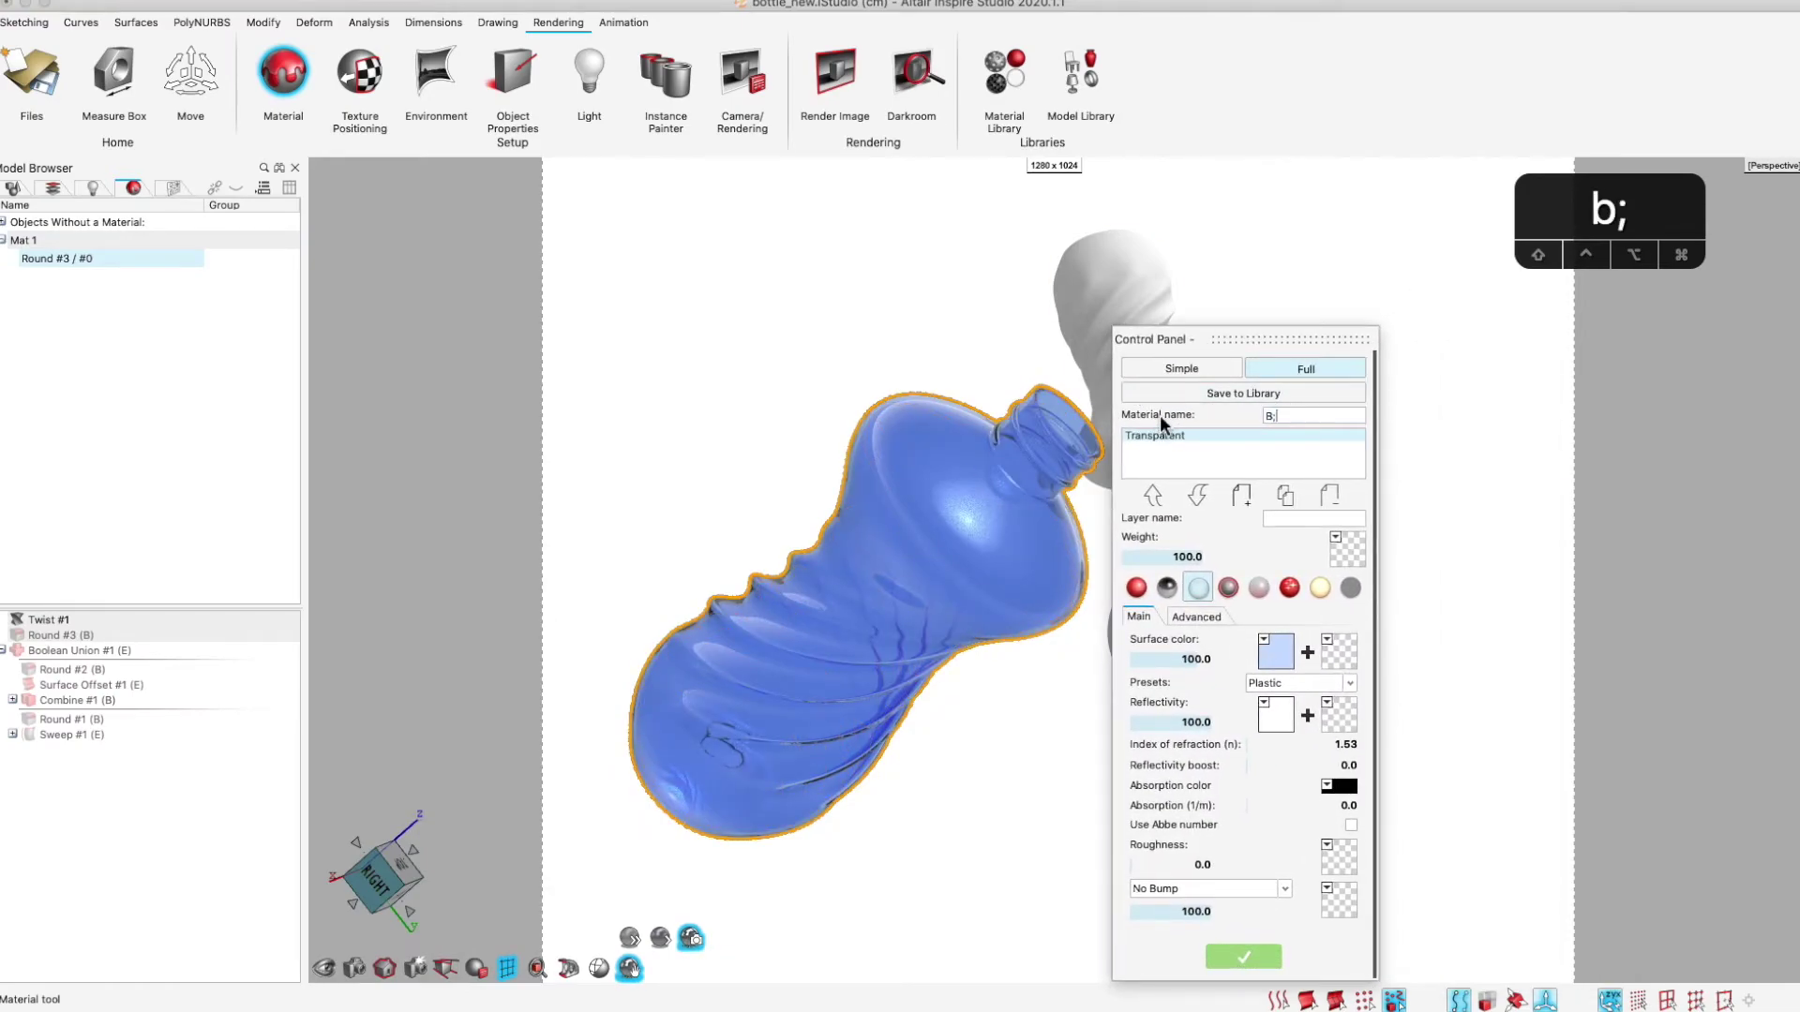
key(BackSpace)
key(BackSpace)
key(BackSpace)
key(BackSpace)
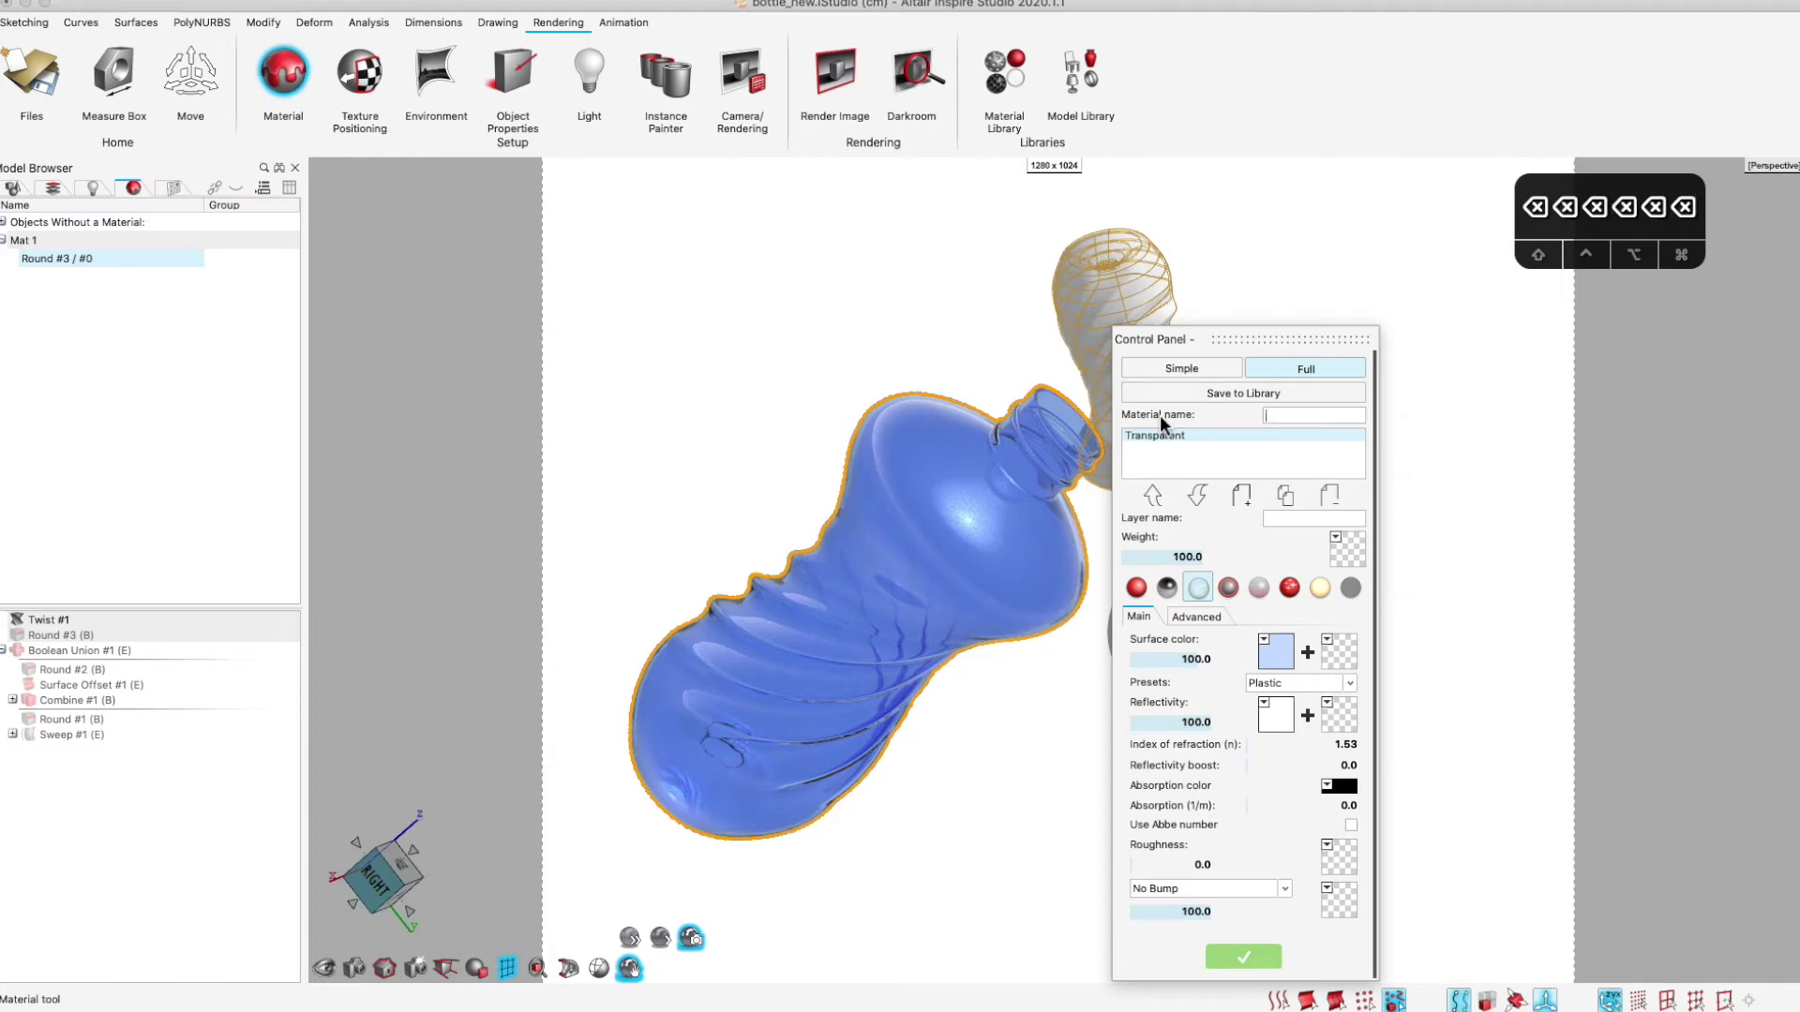
text(BLUE)
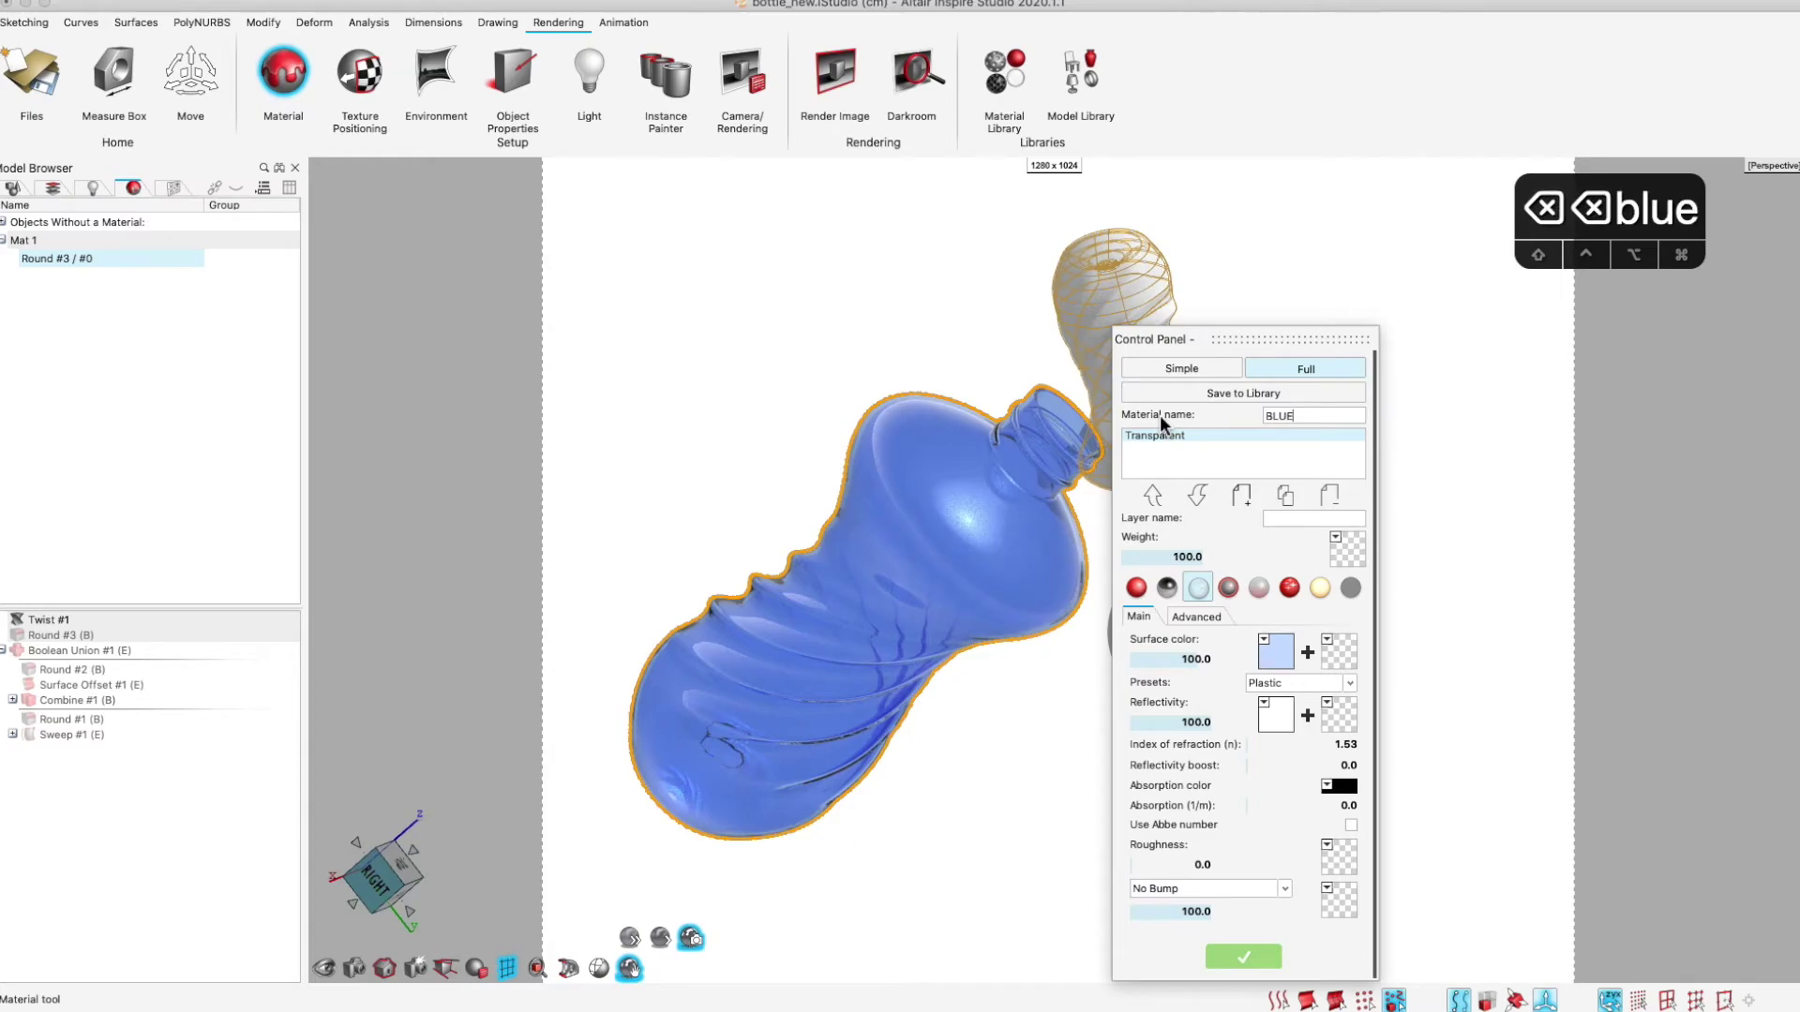
key(Return)
click(1243, 956)
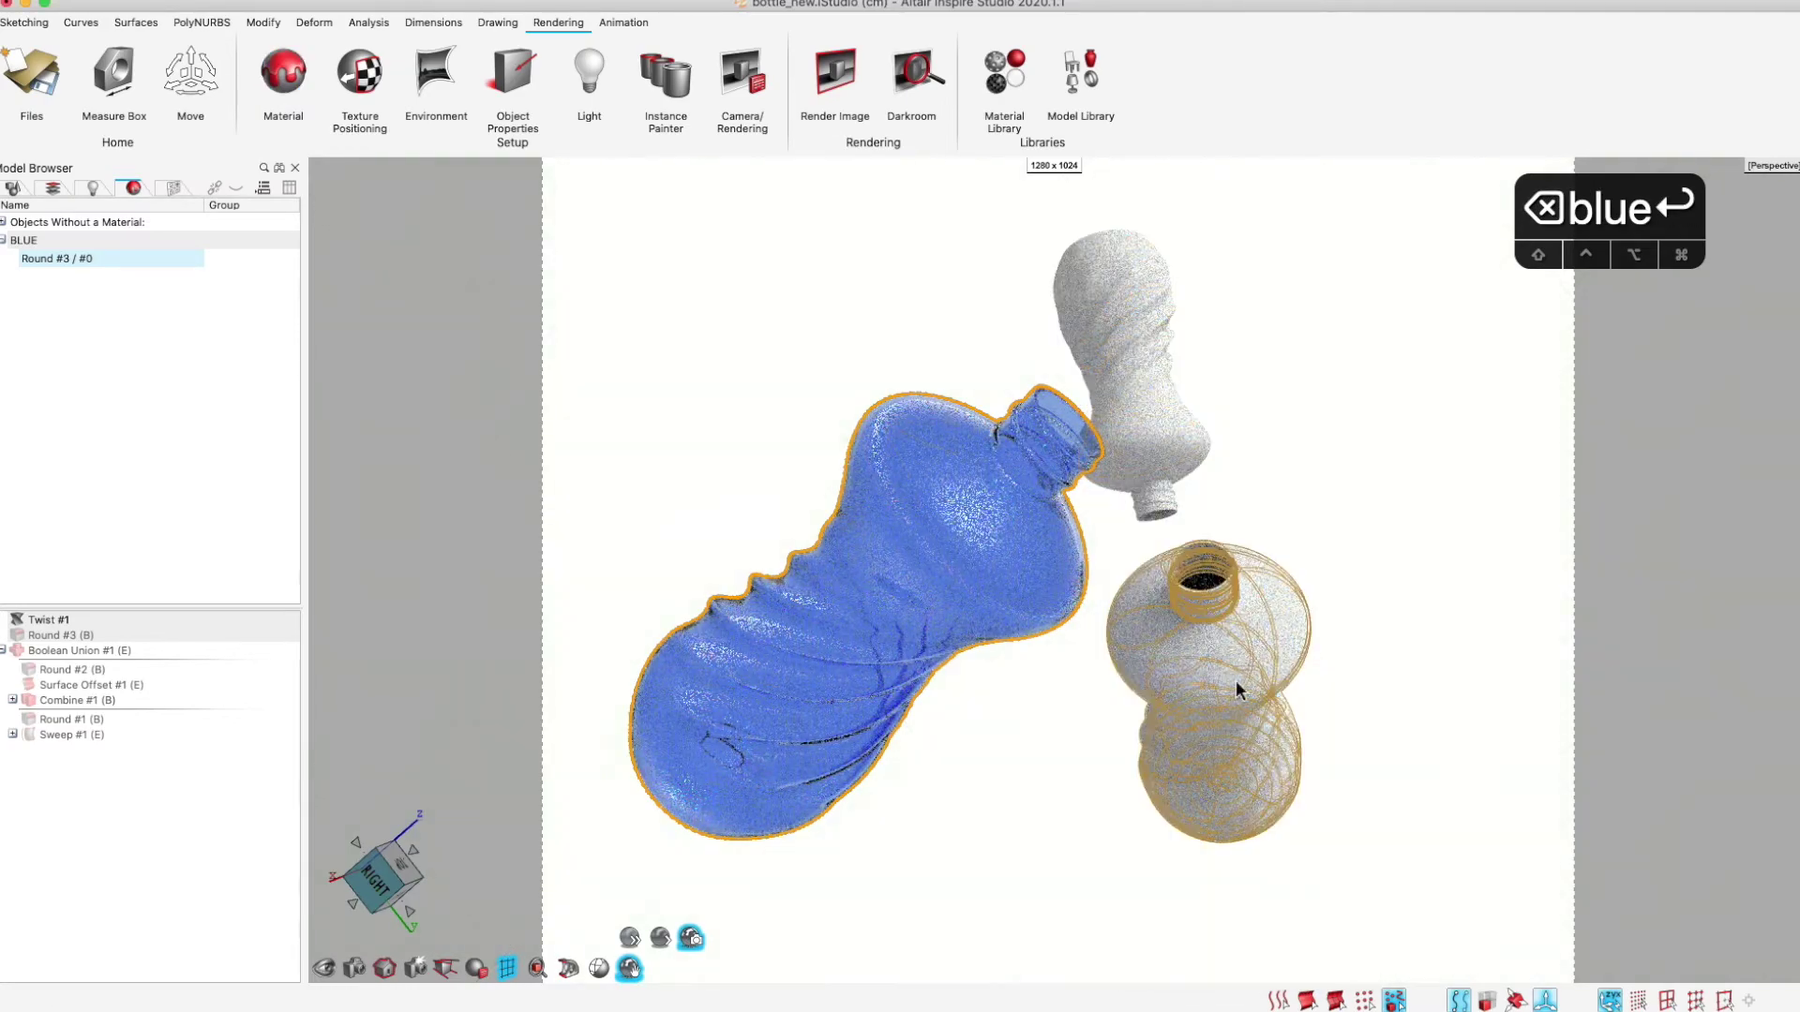
Clone the BLUE material in the list of scene materials
click(94, 241)
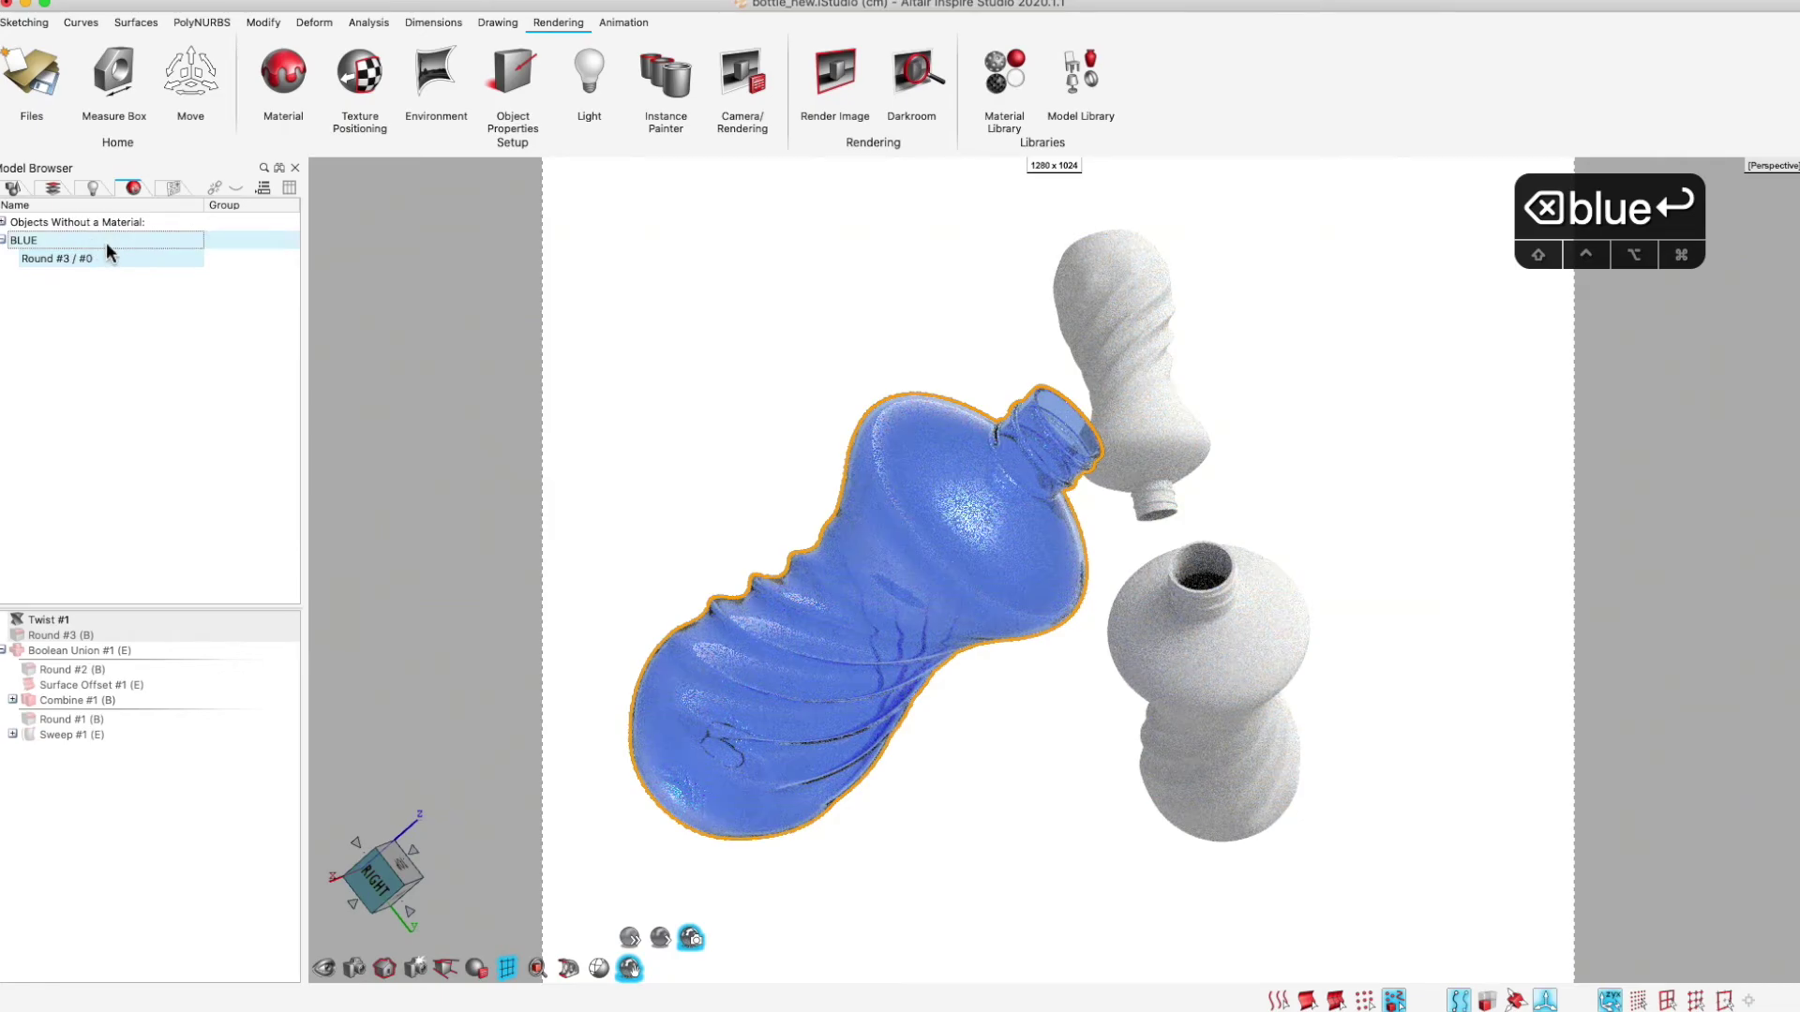
right_click(104, 242)
click(187, 532)
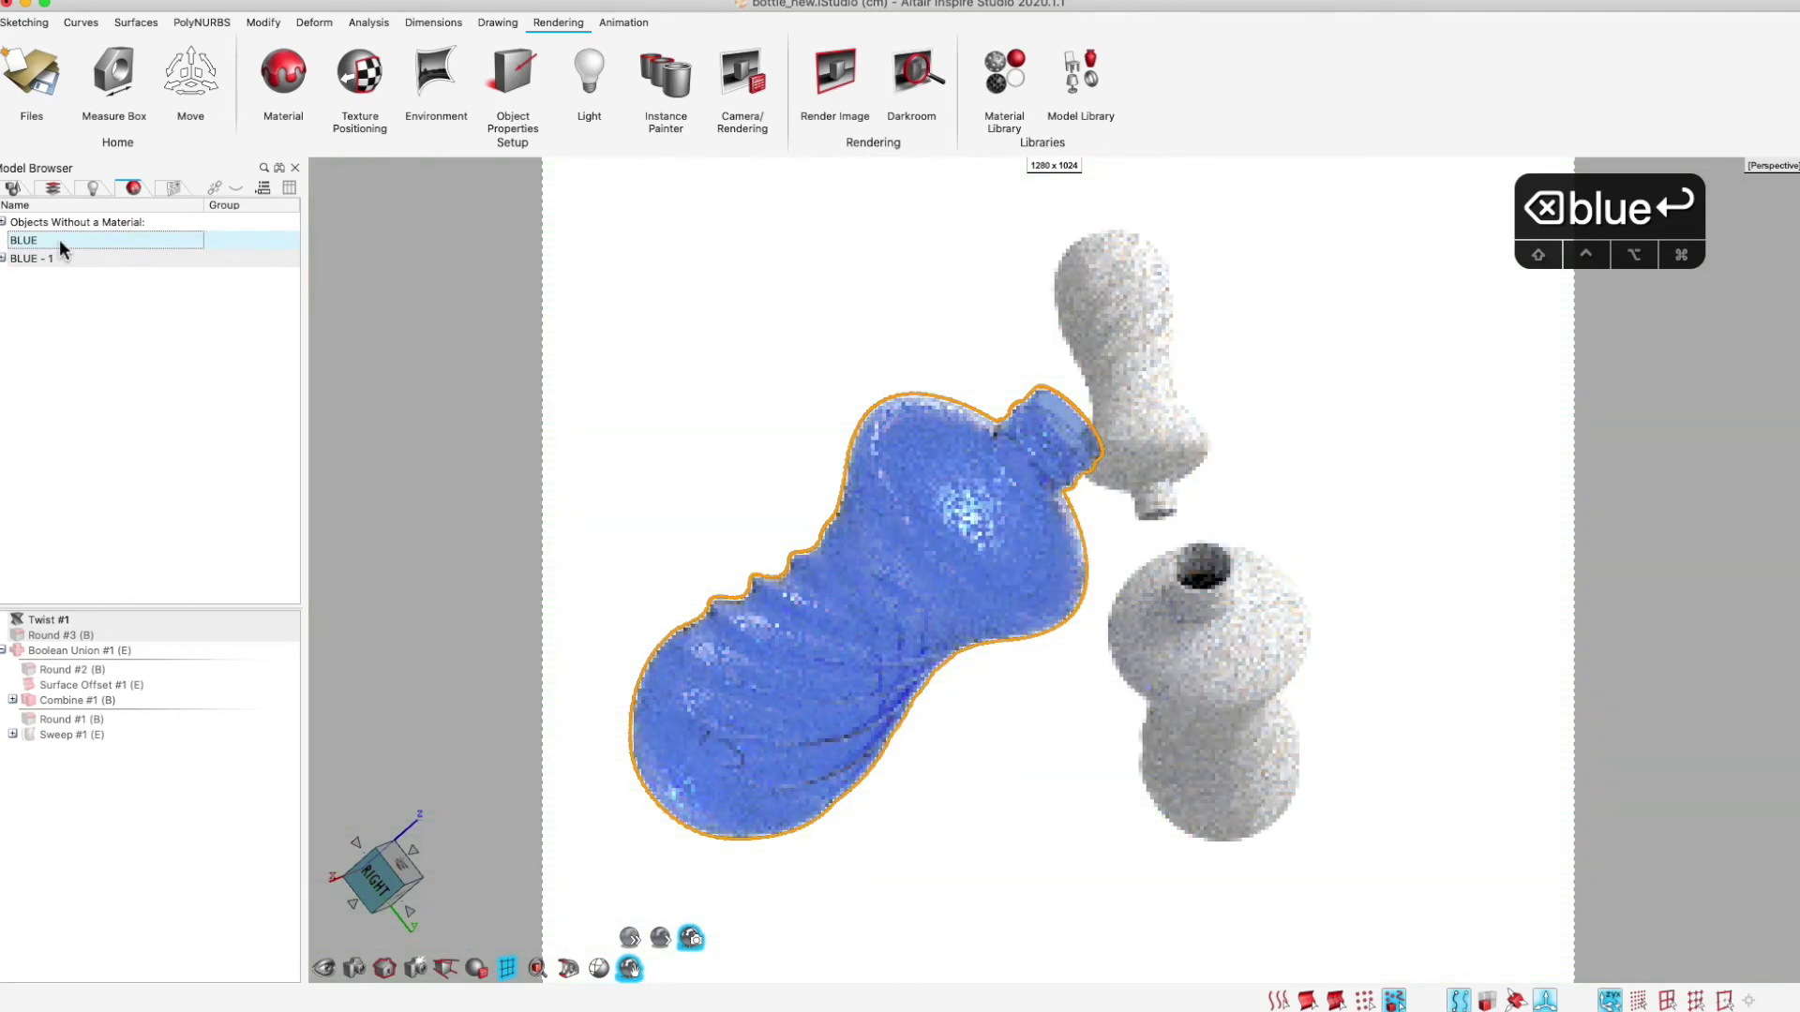
Assign the BLUE material to the upright duplicate bottle
click(1206, 622)
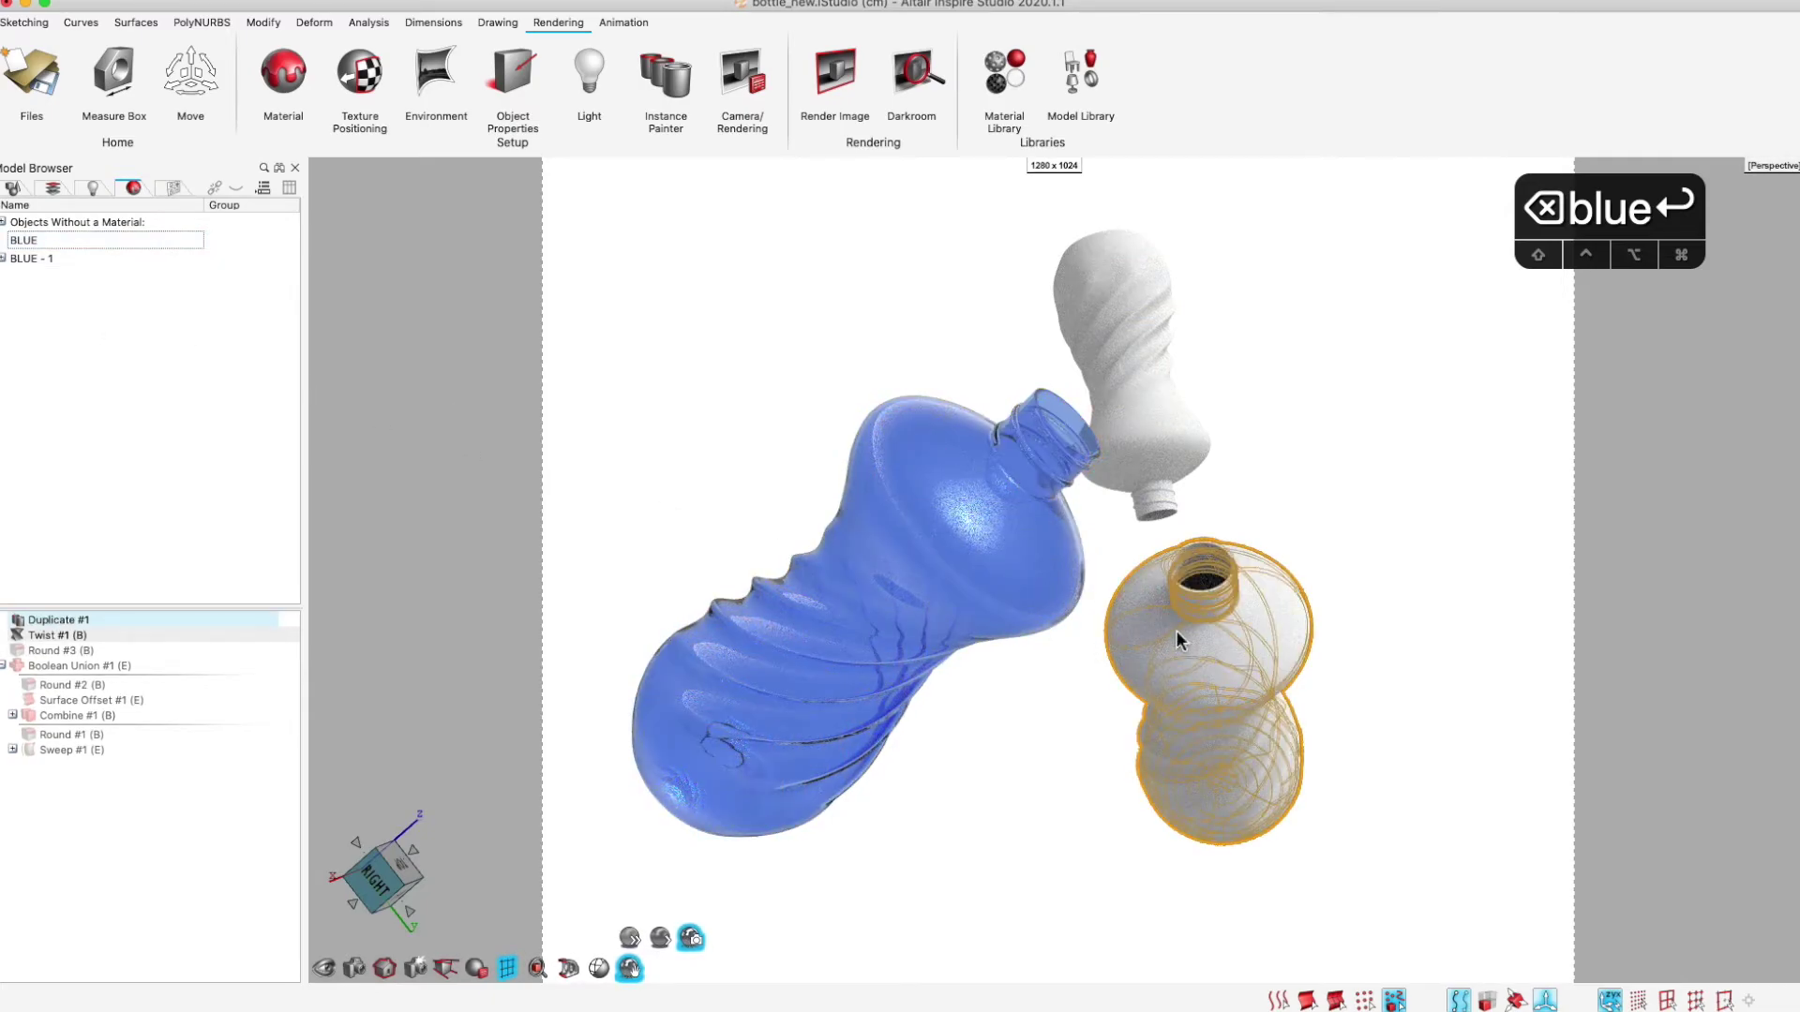
click(3, 222)
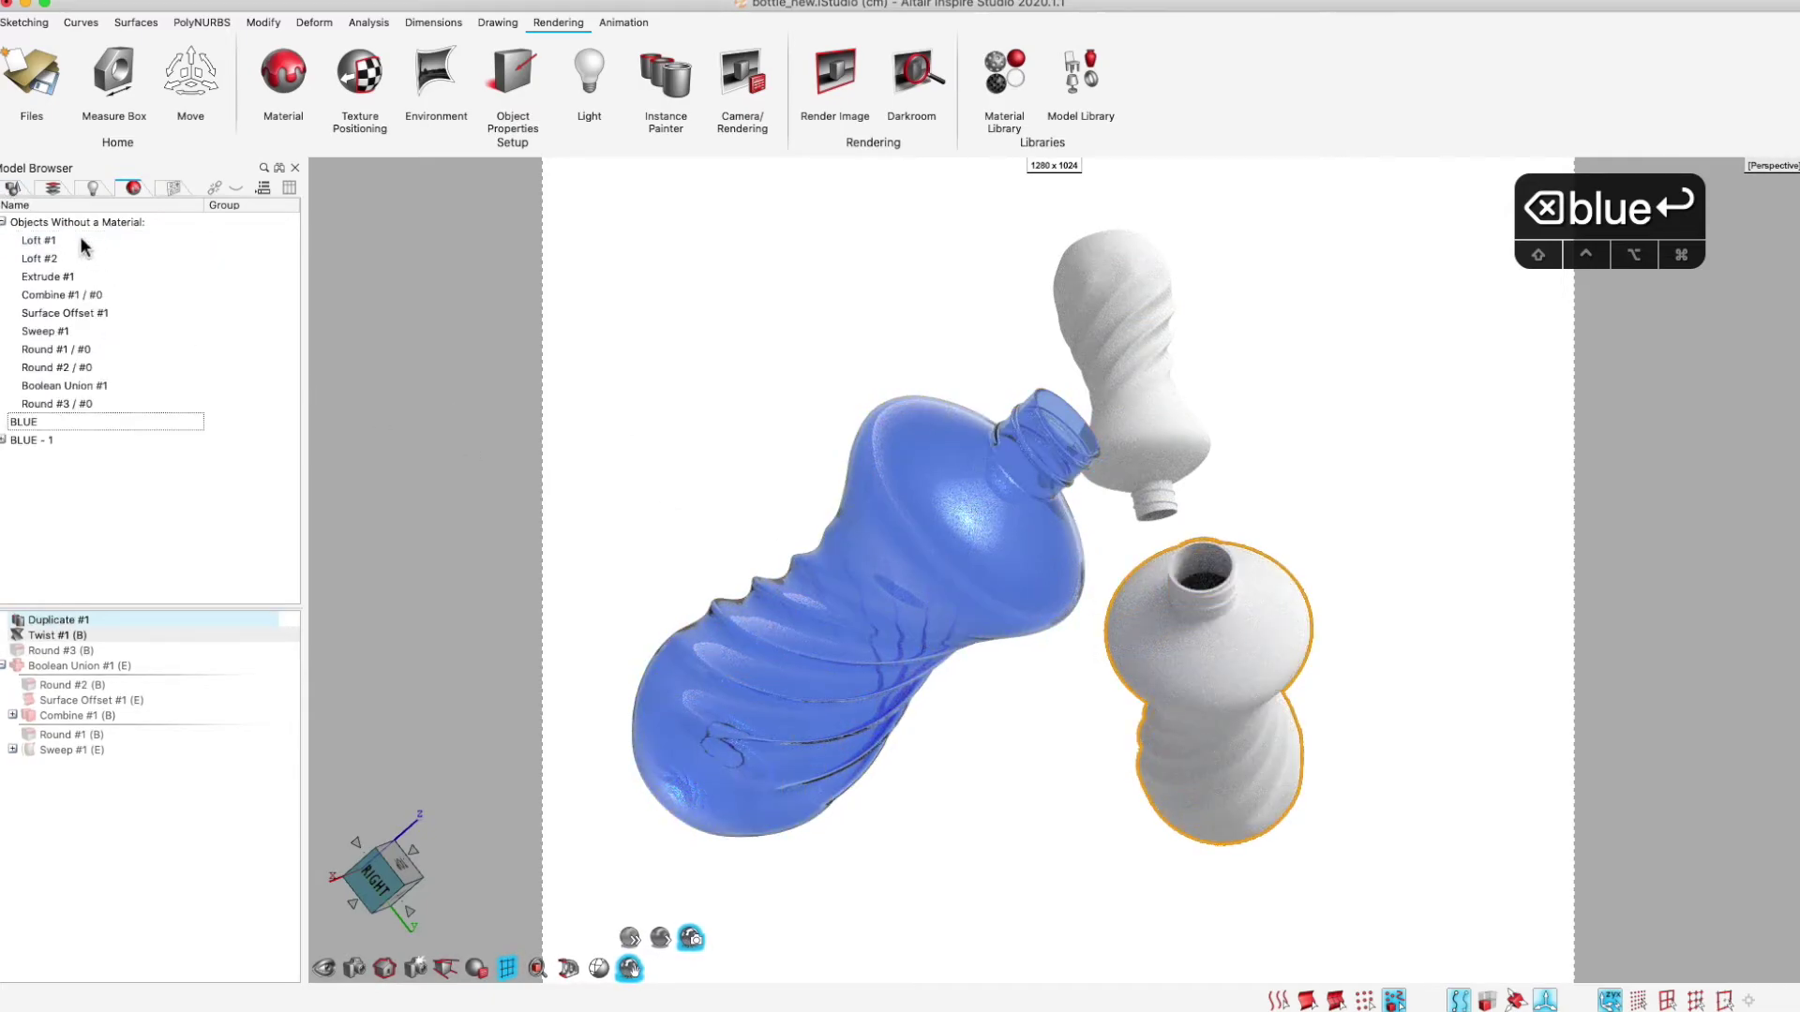
click(1366, 525)
drag(1371, 560, 1139, 736)
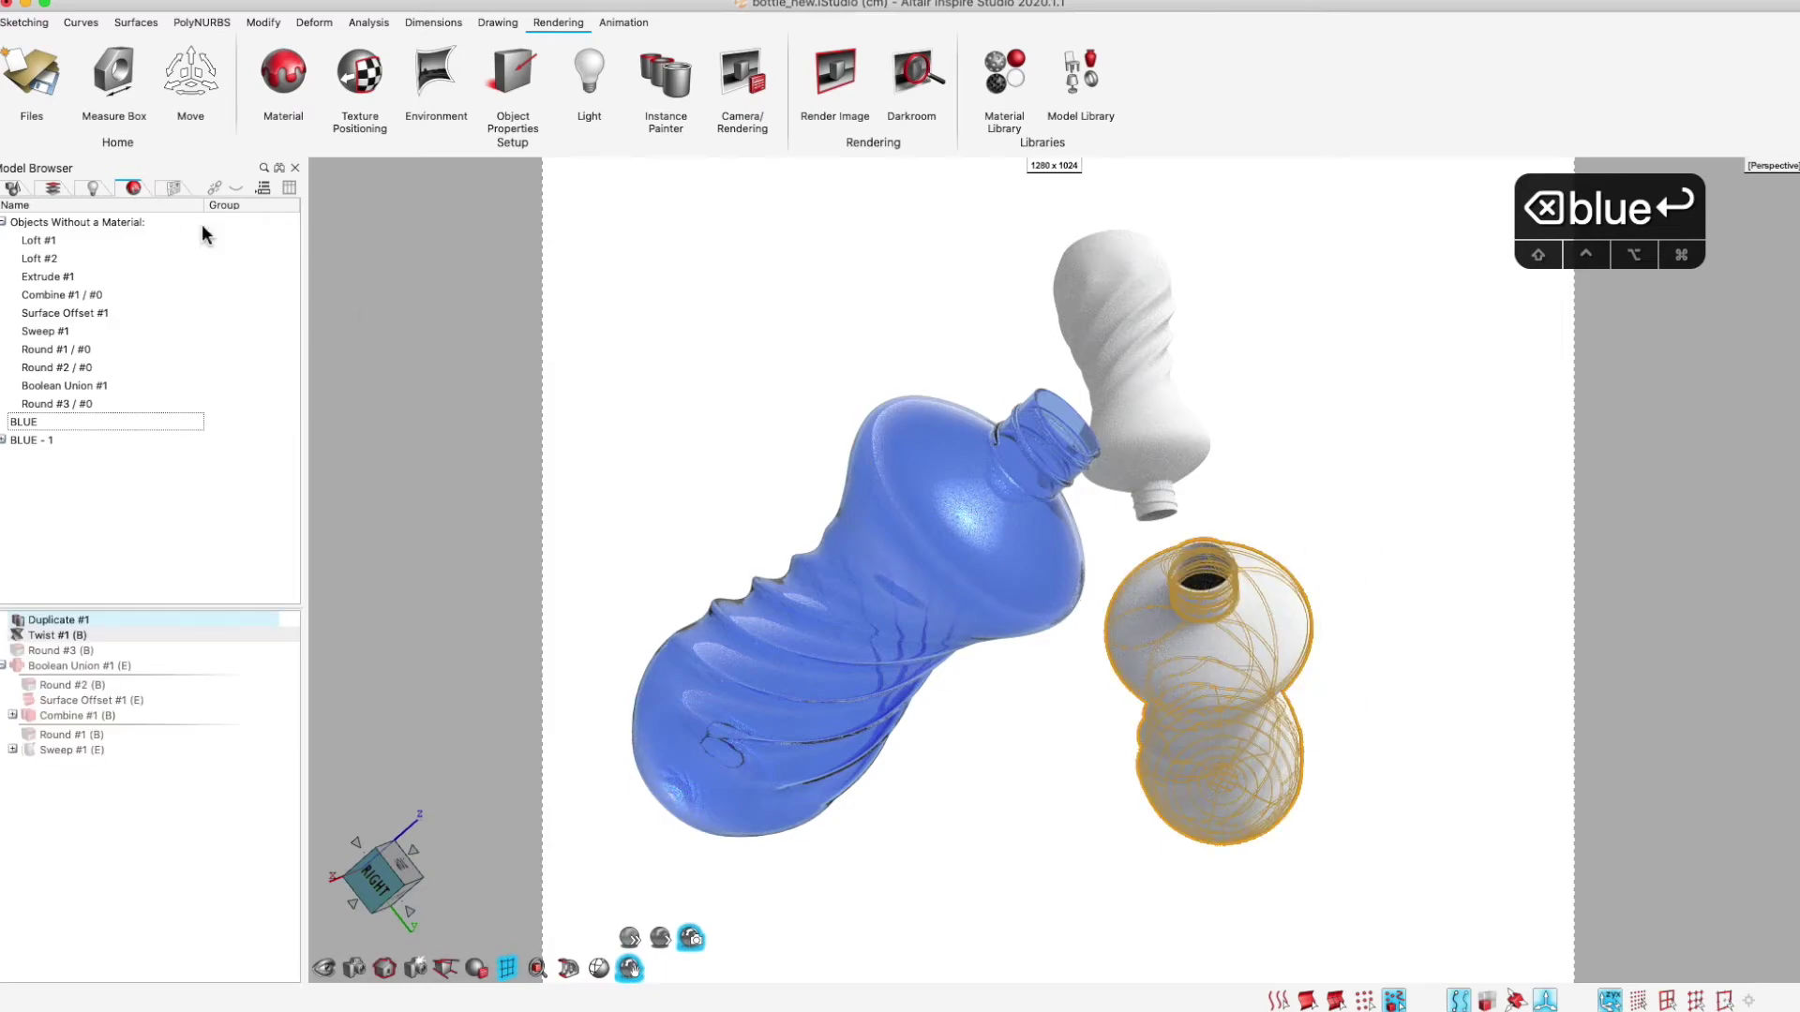
right_click(1250, 600)
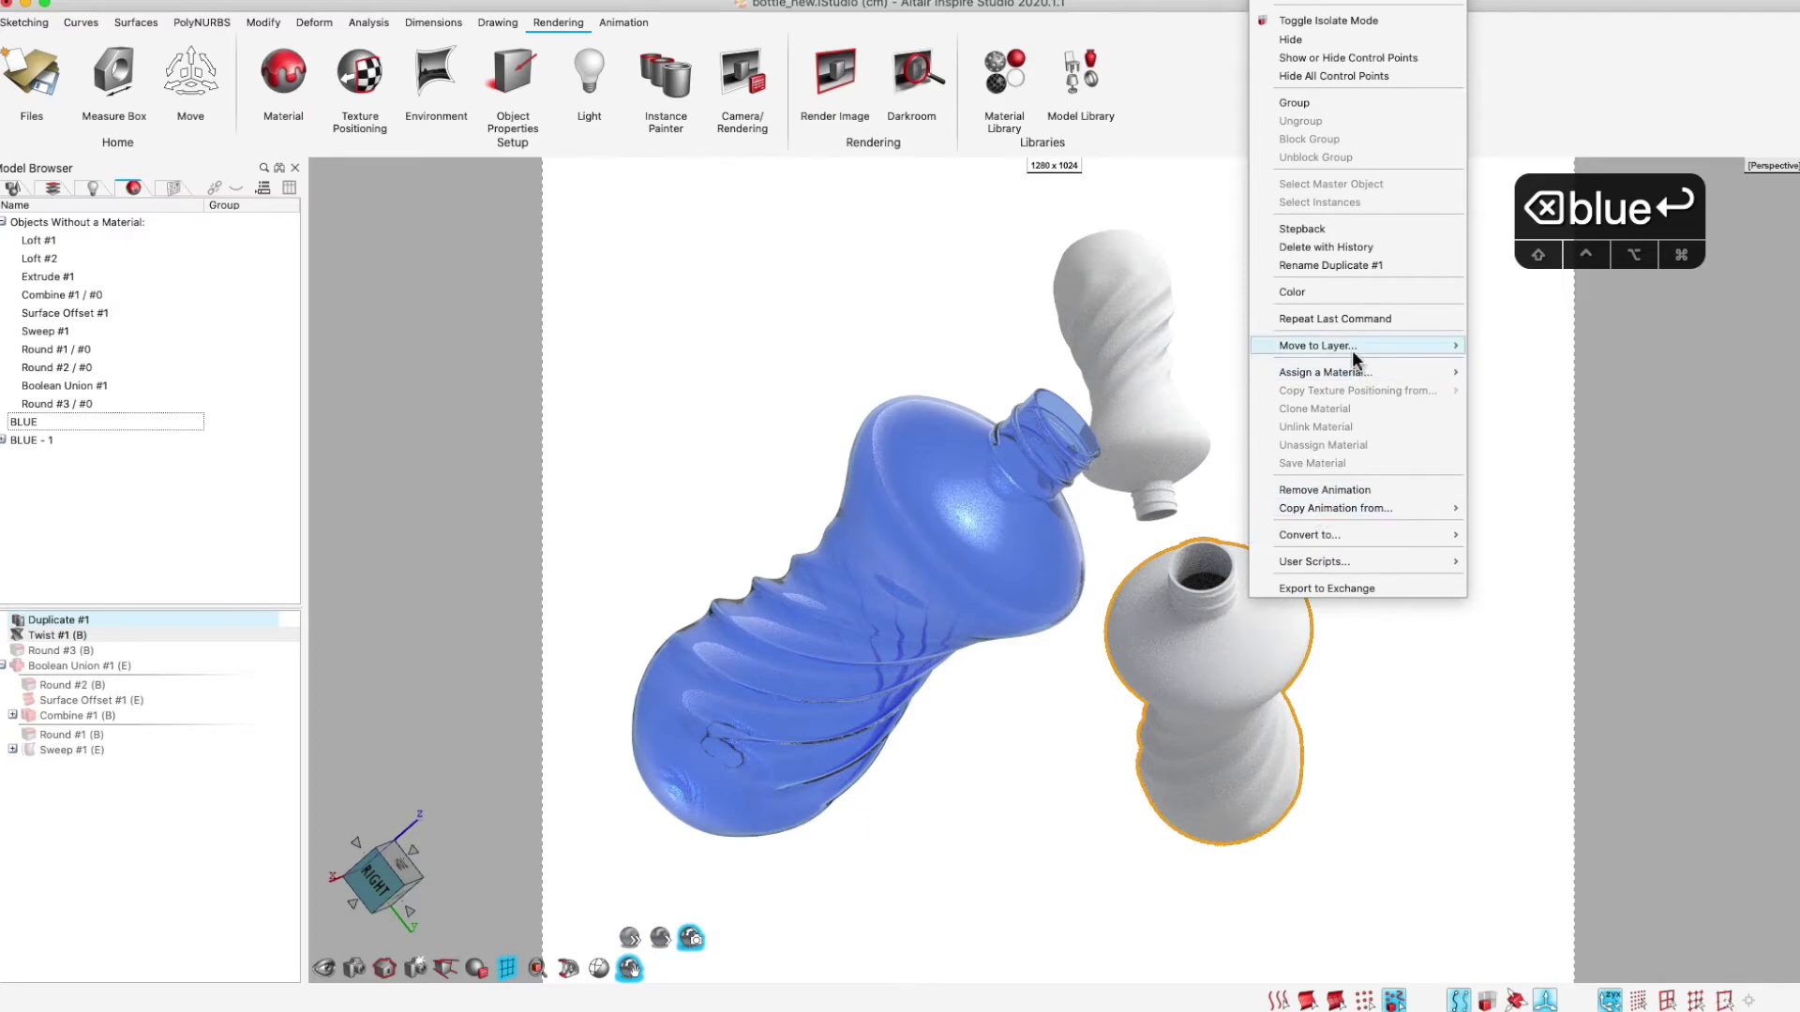
mouse_move(1358, 374)
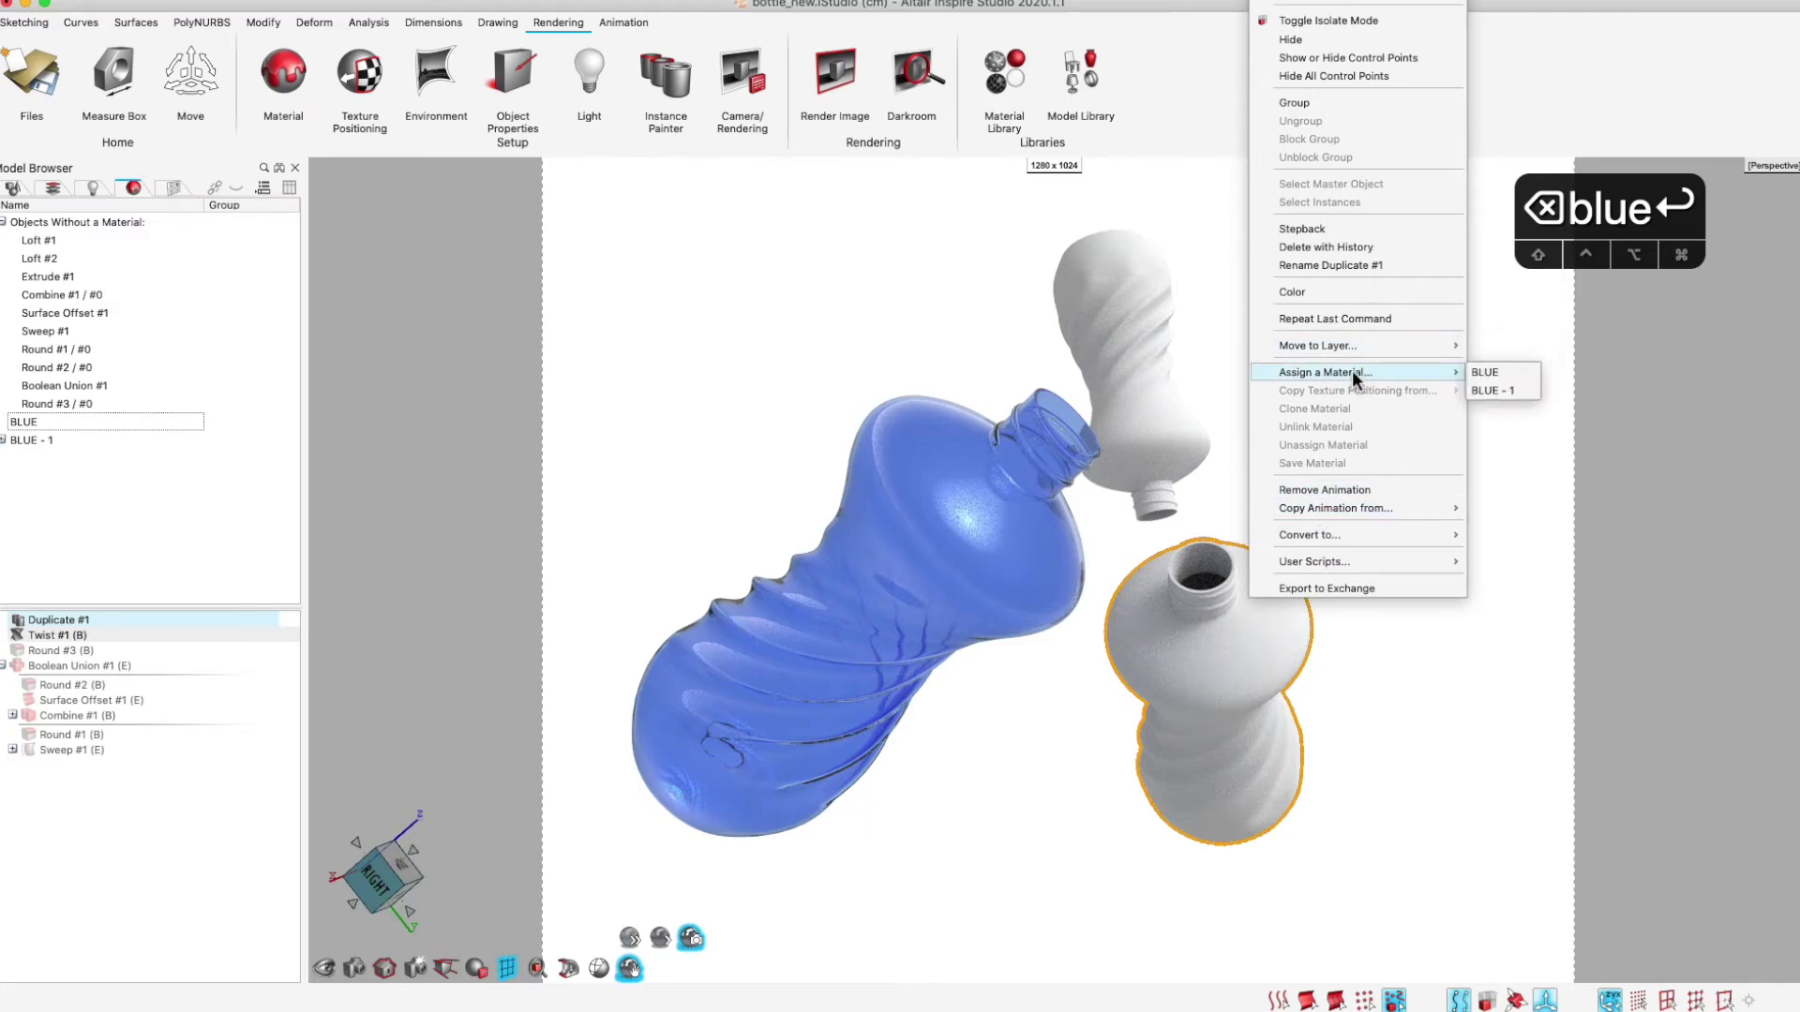
click(1494, 372)
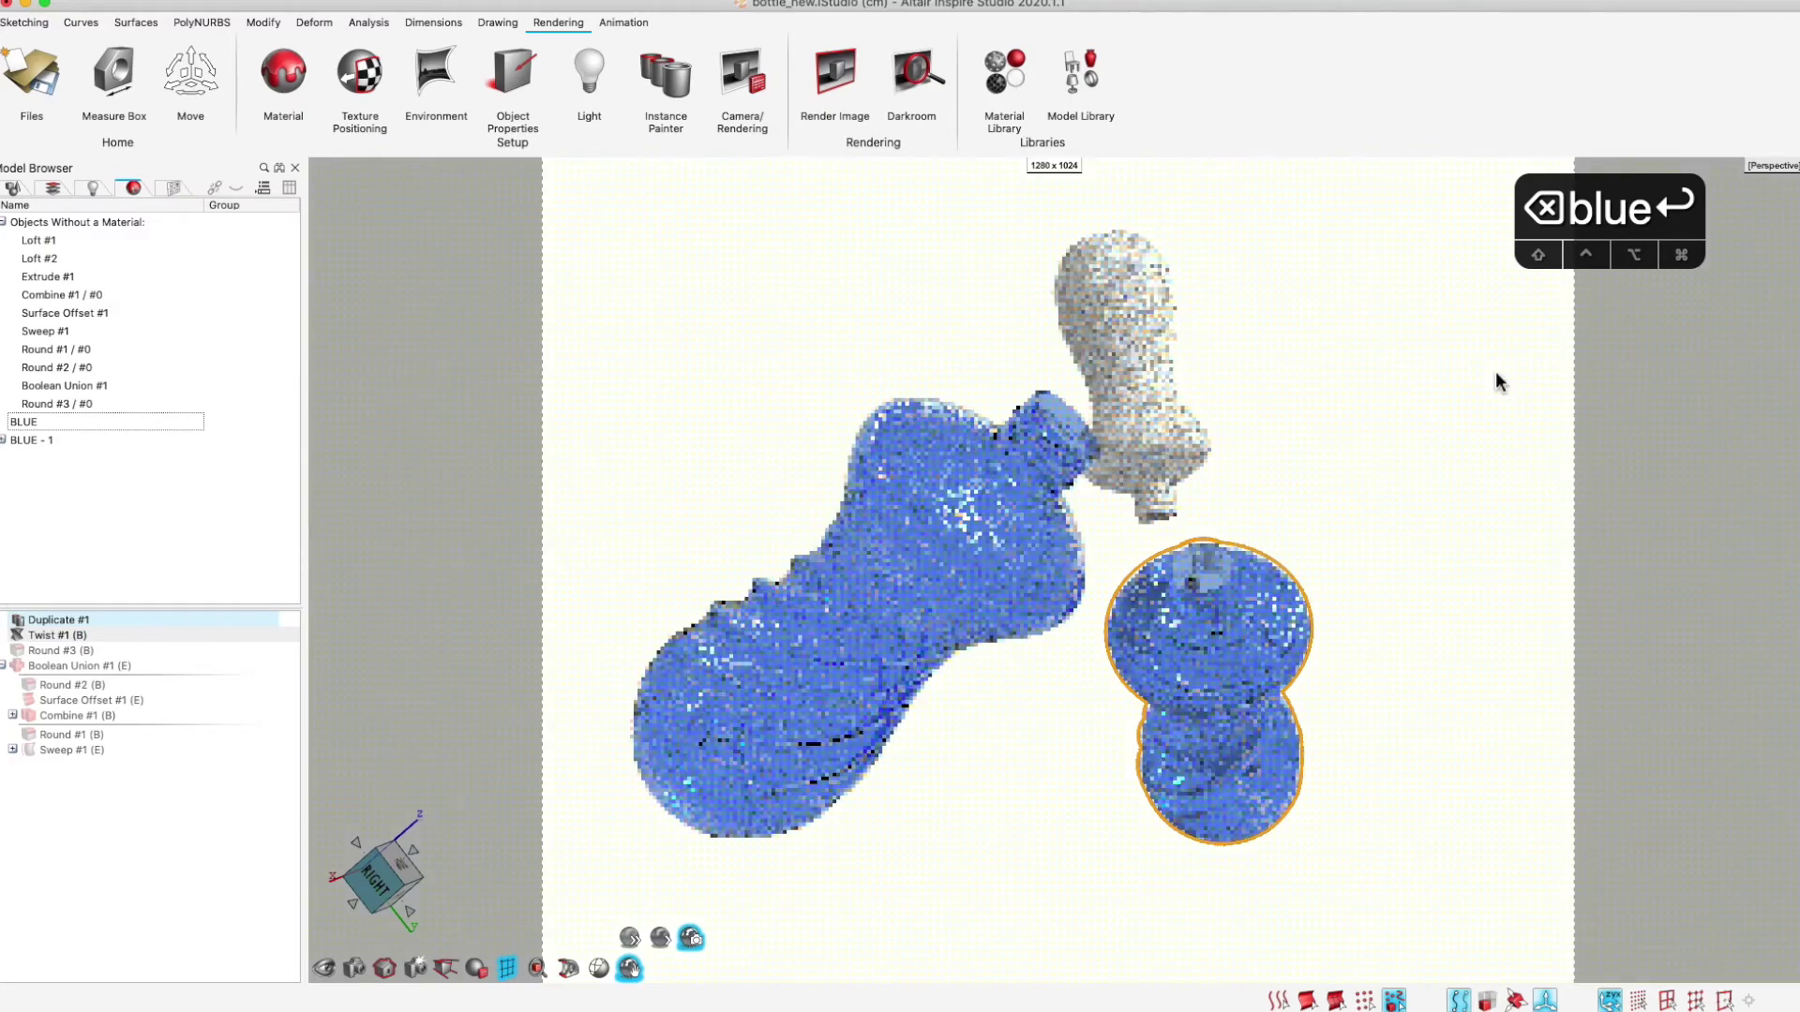
Rename the material on the upright duplicate bottle as GREEN
click(65, 427)
double_click(65, 427)
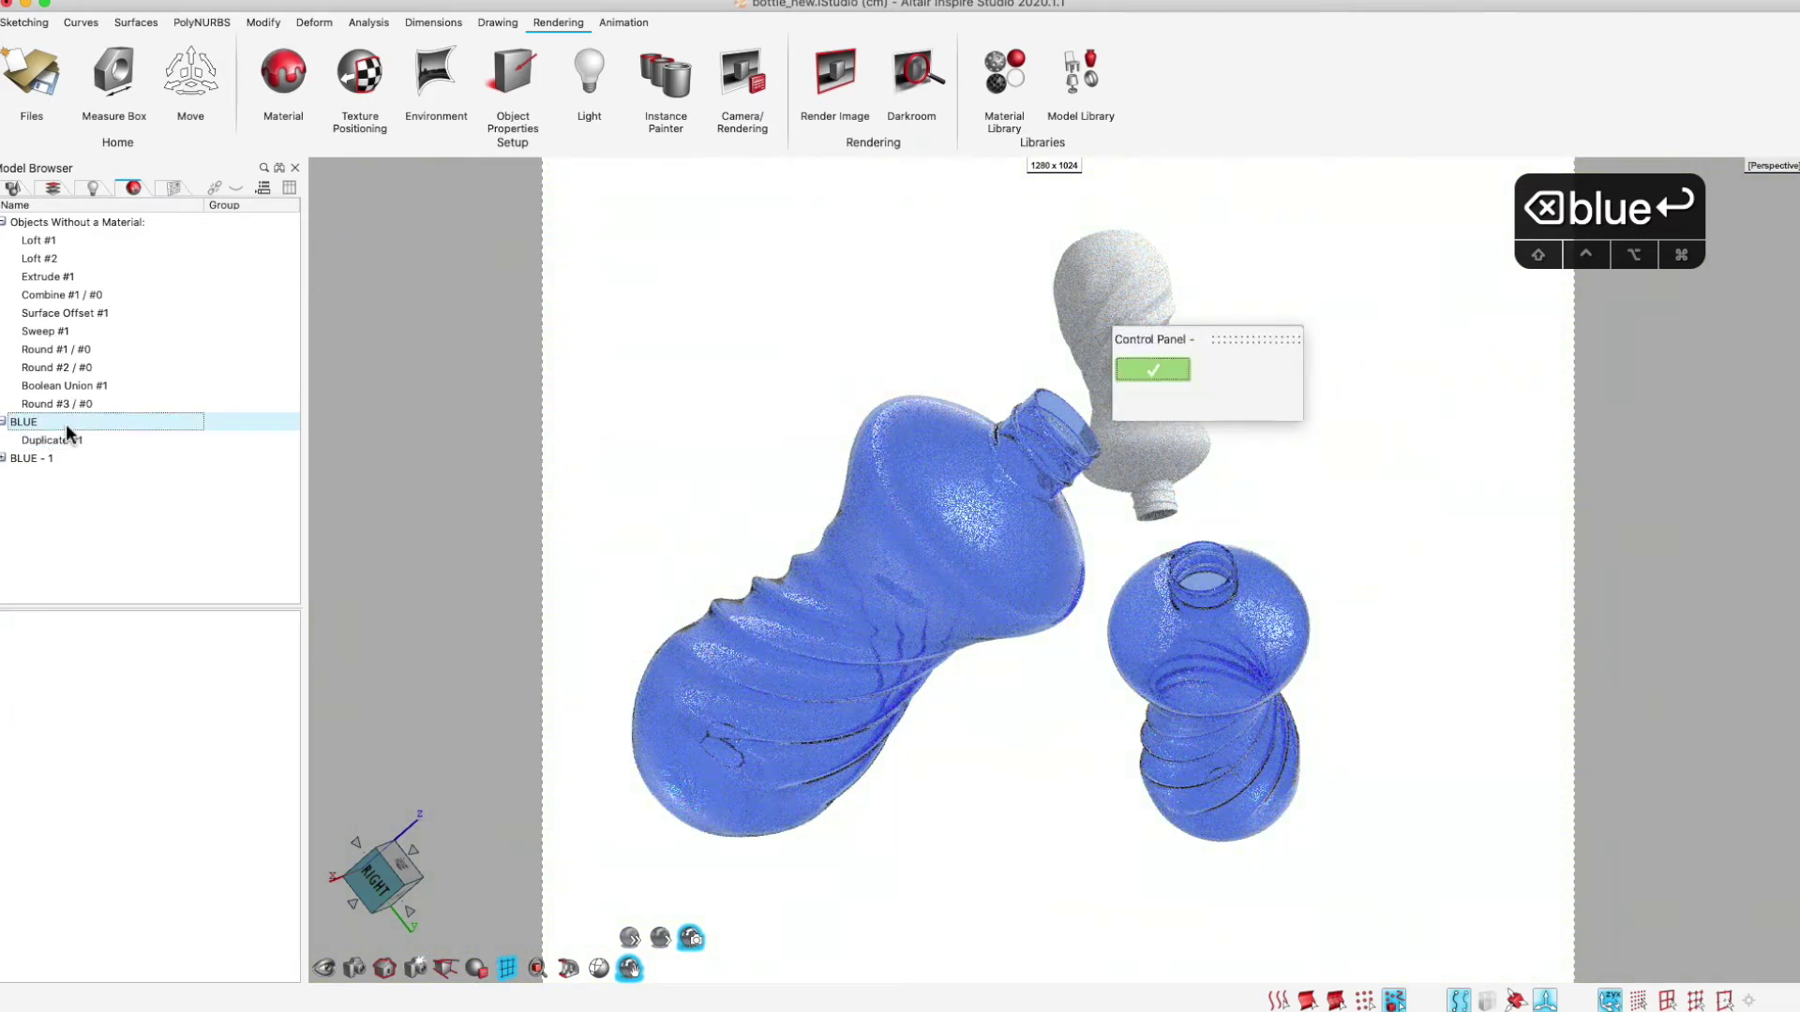
click(1226, 576)
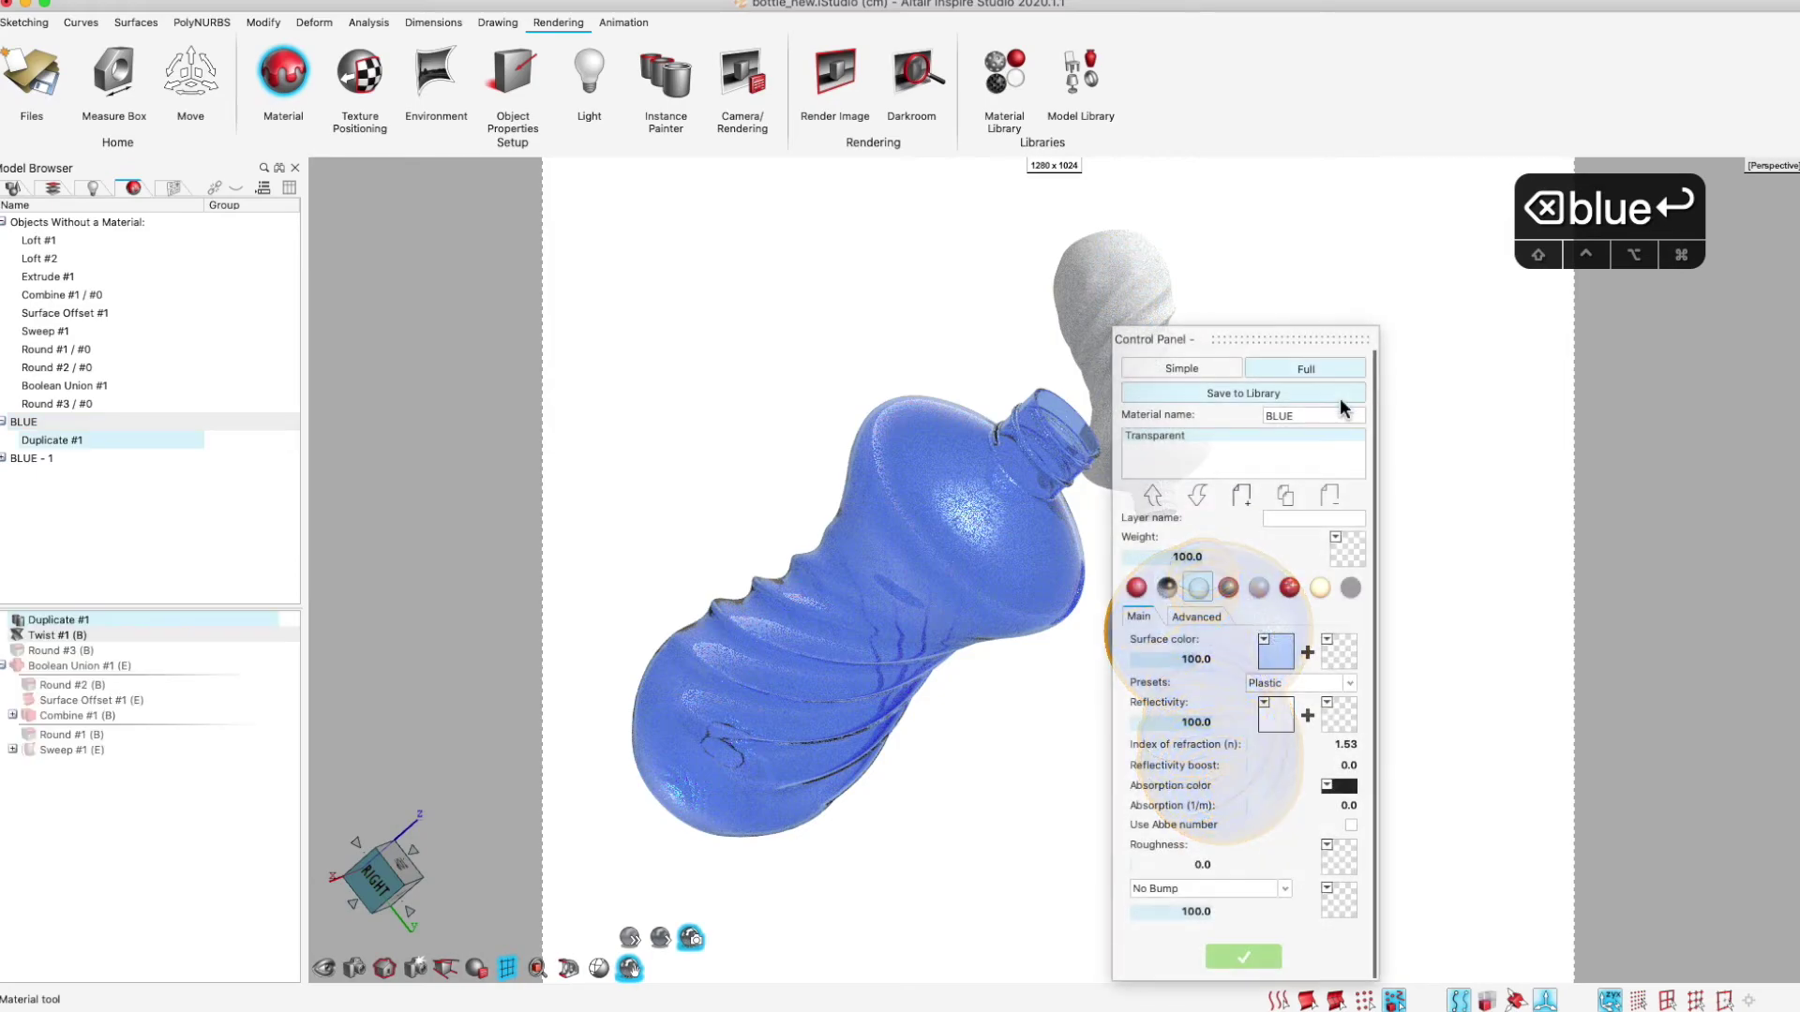
text(GREEN)
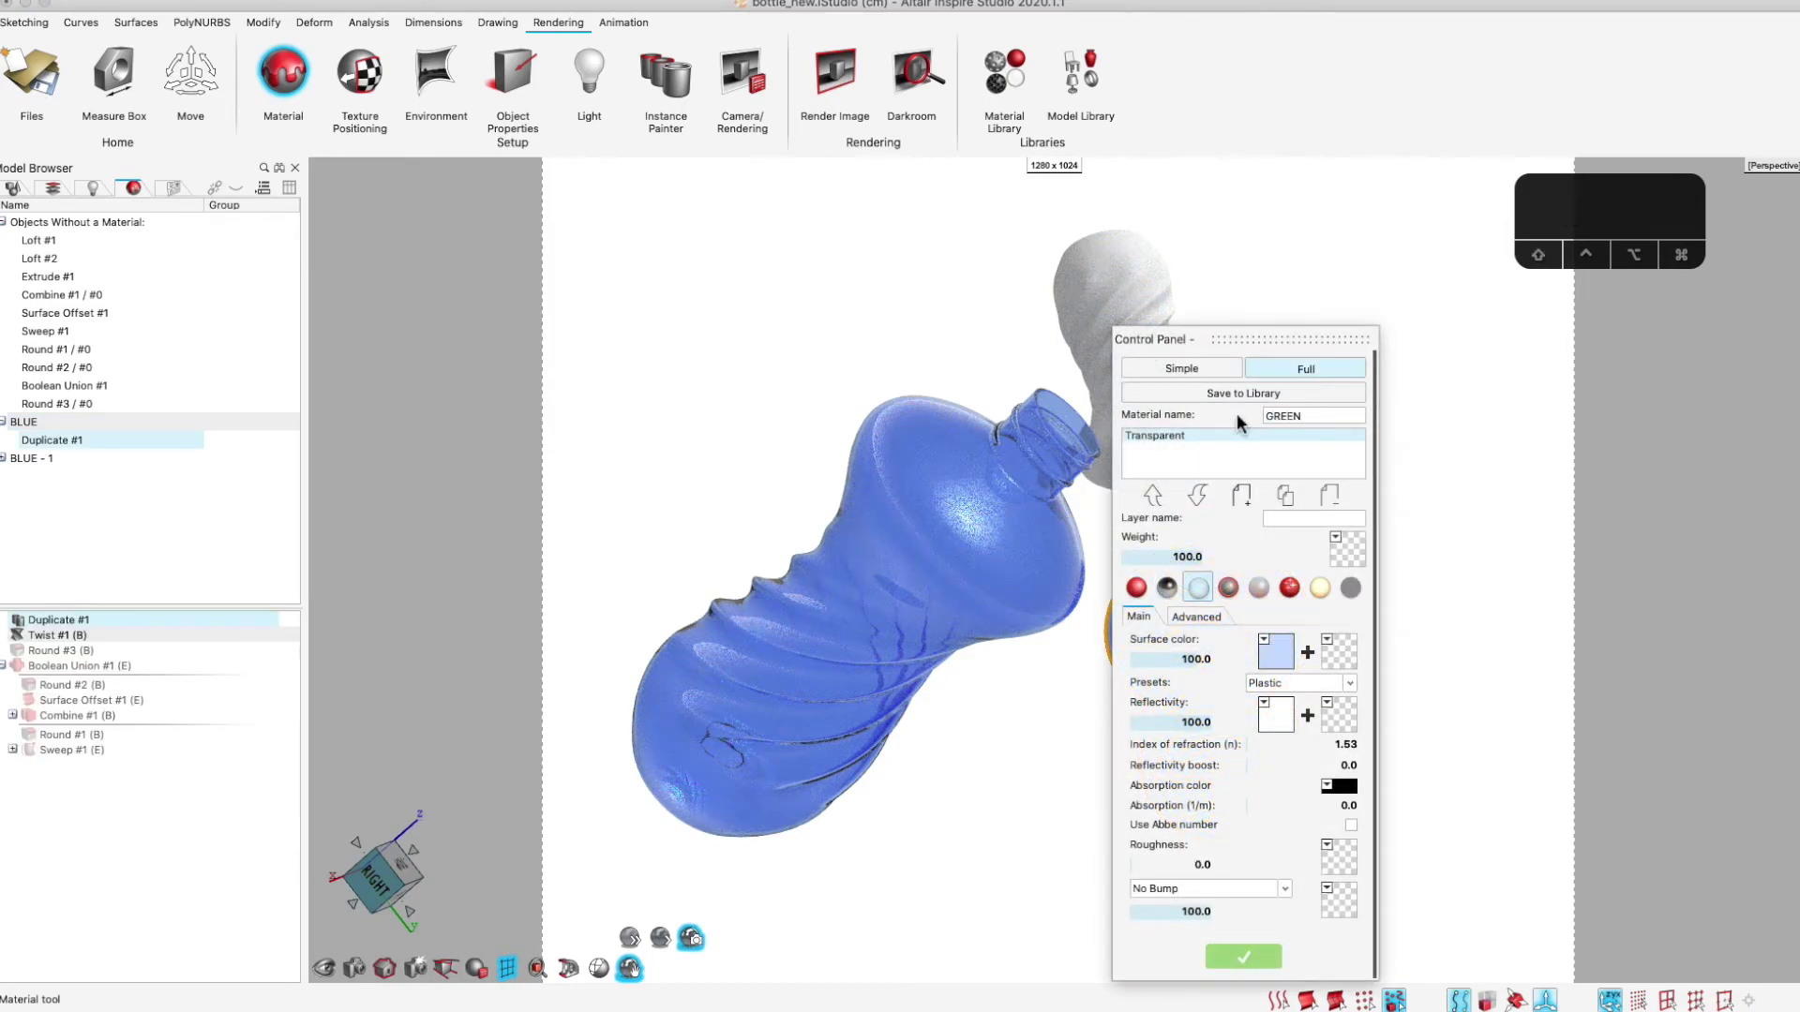
Set the GREEN material's surface color to light green and accept the material edits
click(1275, 650)
click(1554, 874)
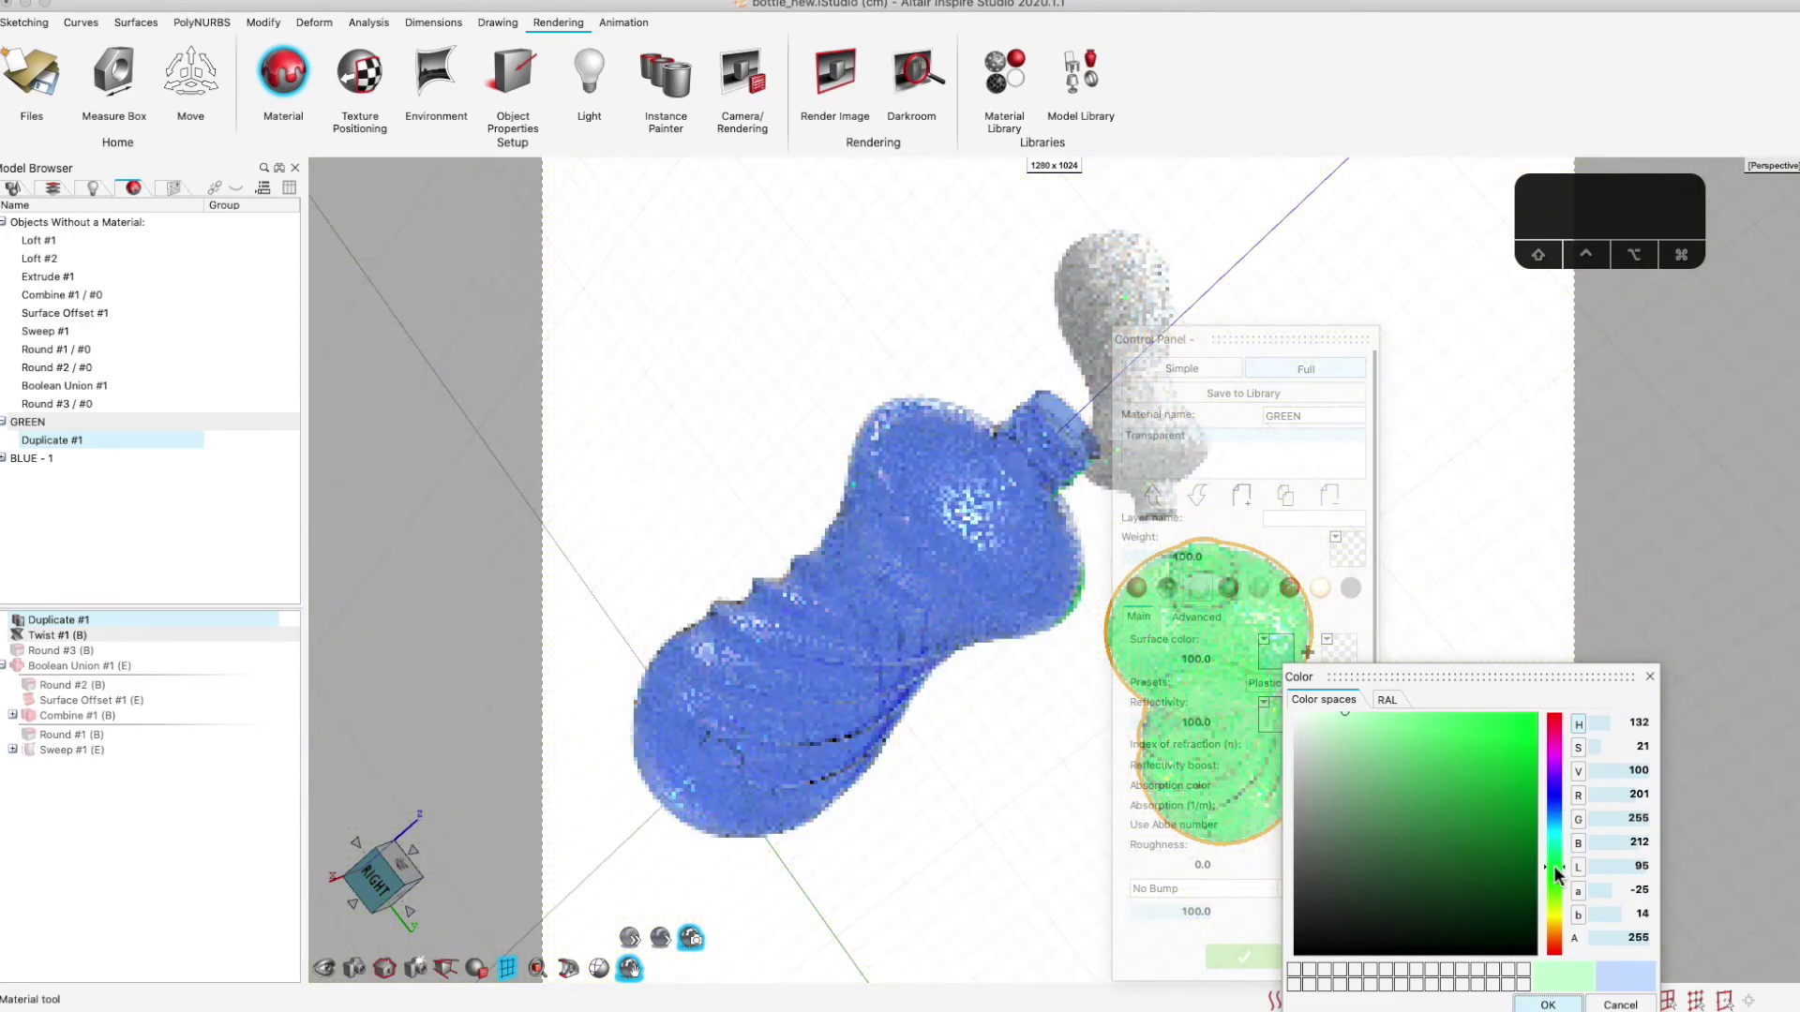
drag(1461, 808, 1386, 715)
mouse_move(1561, 886)
mouse_down()
mouse_move(1560, 860)
mouse_move(1560, 882)
mouse_up()
click(1548, 1005)
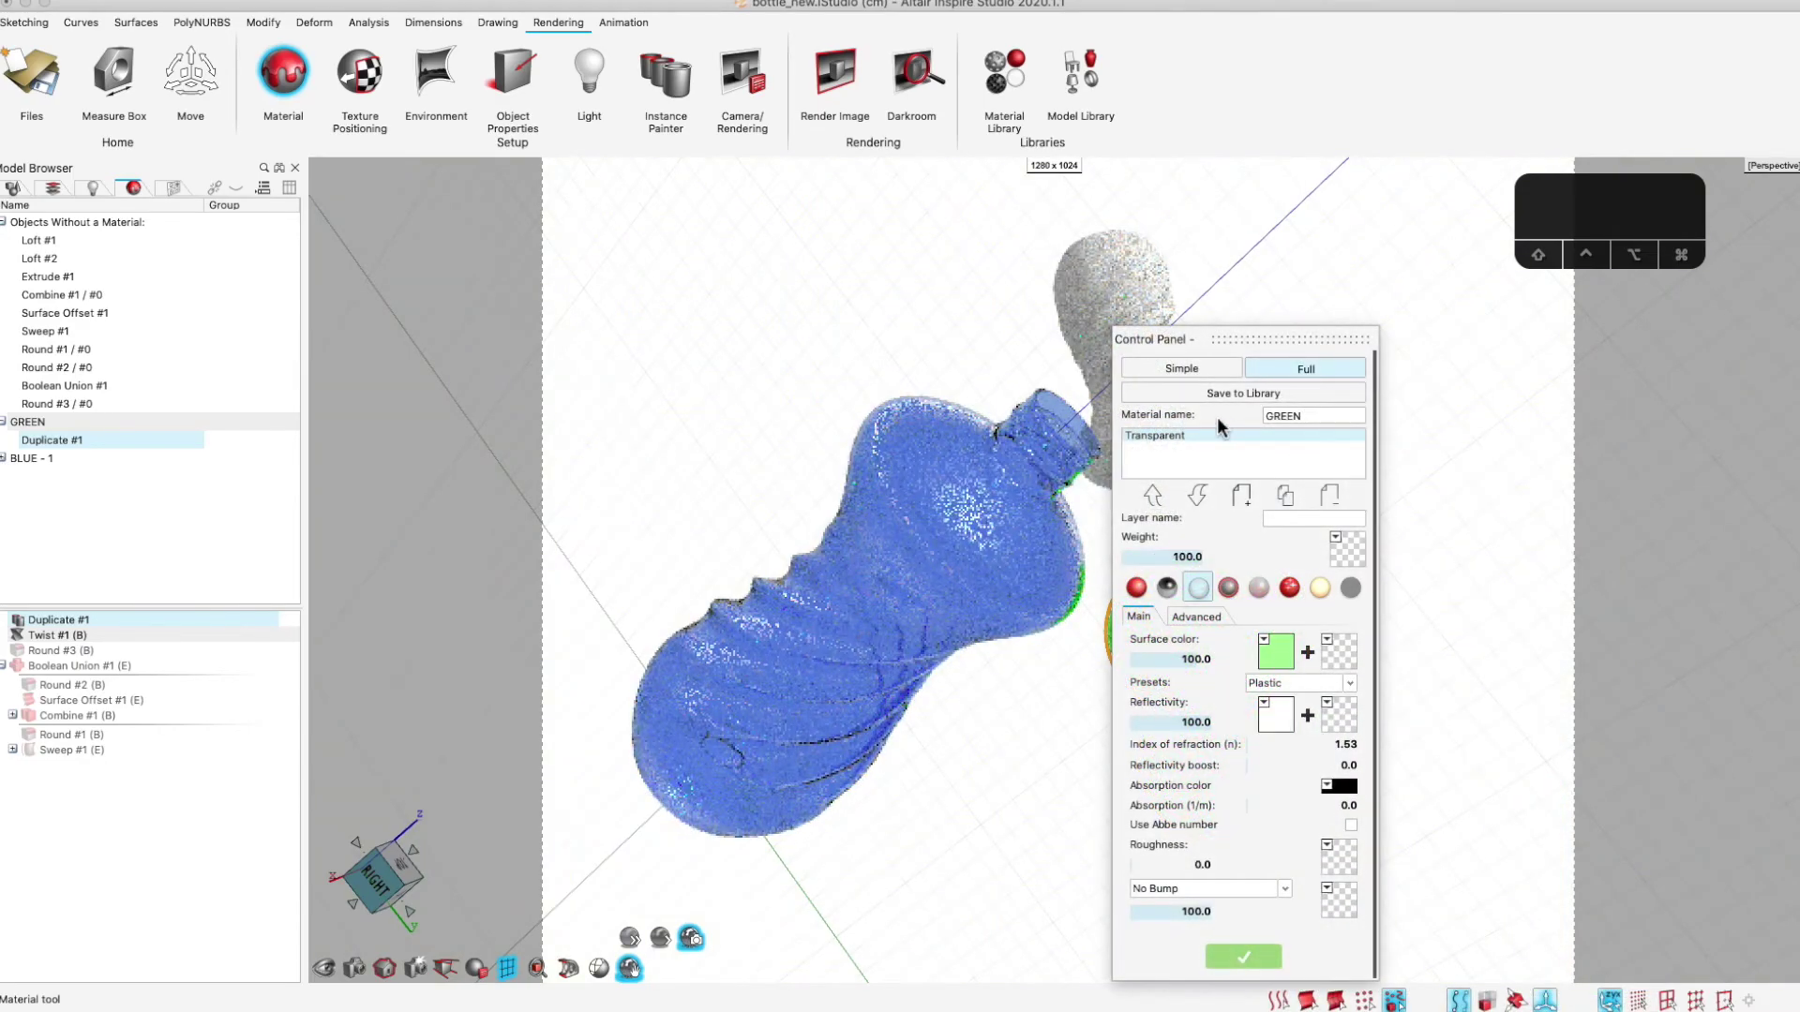
drag(1258, 338, 1349, 320)
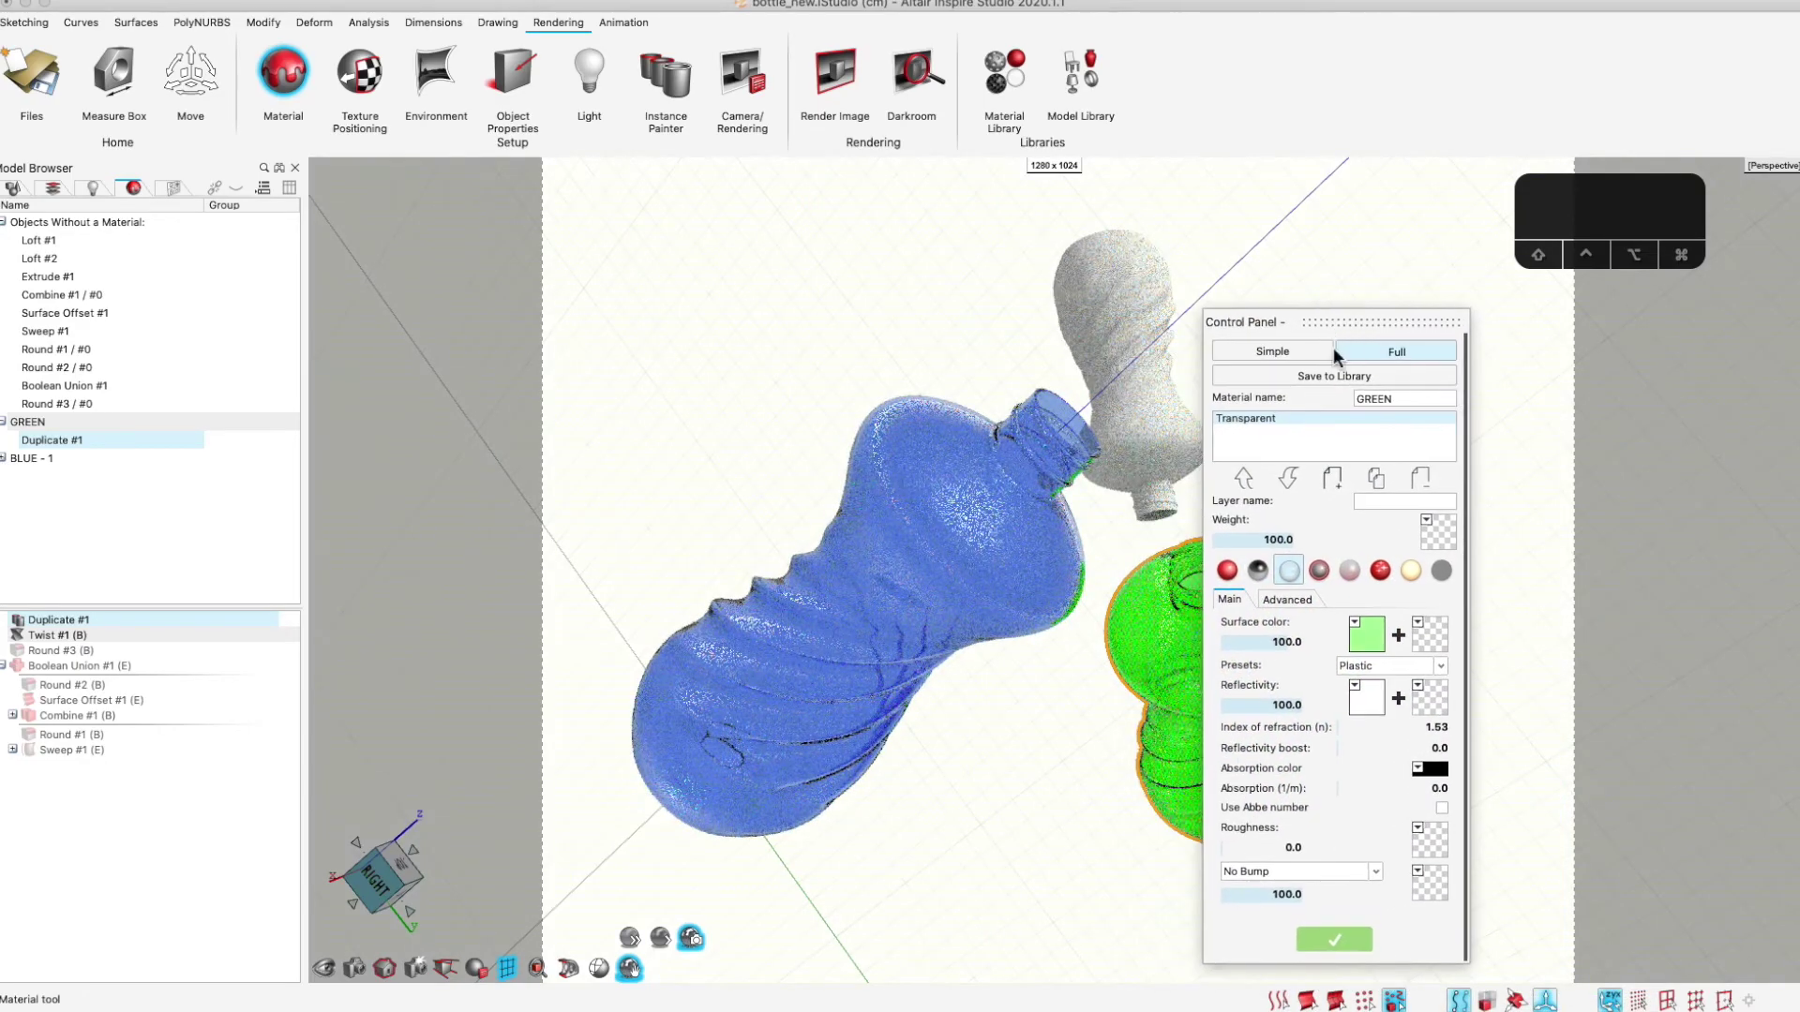
click(1335, 937)
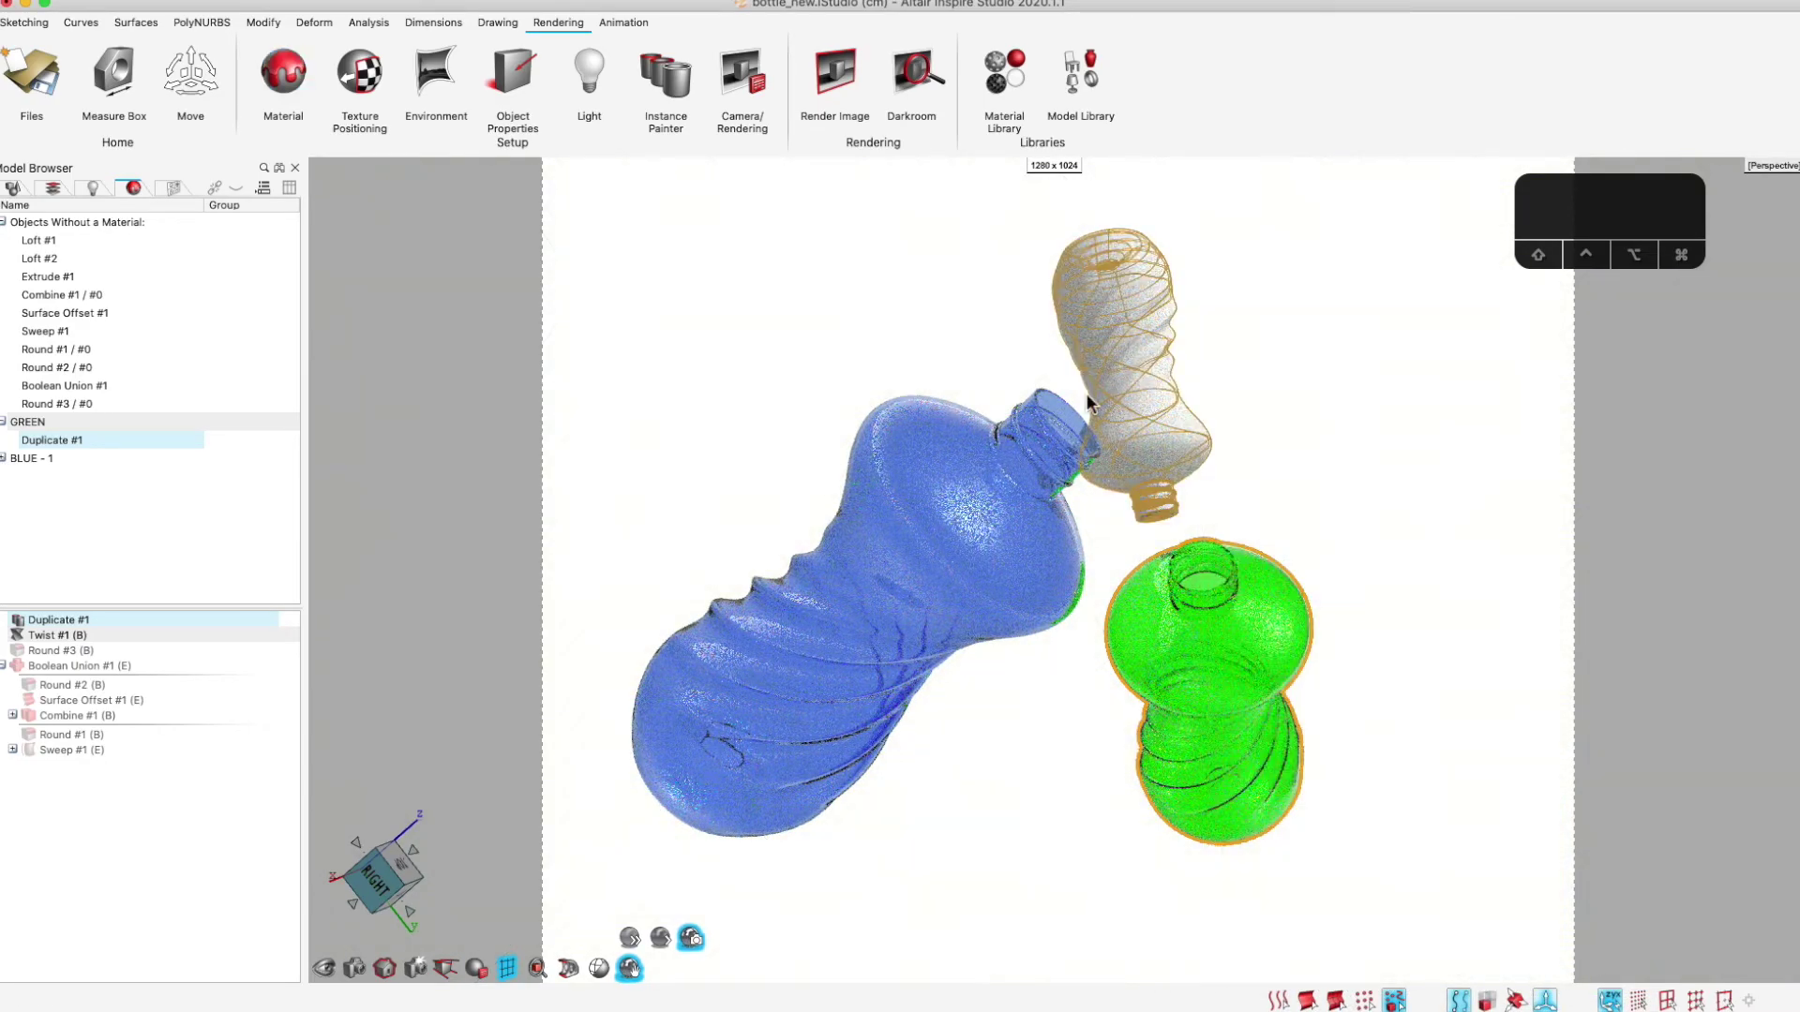
Clone the GREEN material in the list of scene materials
click(111, 420)
right_click(123, 424)
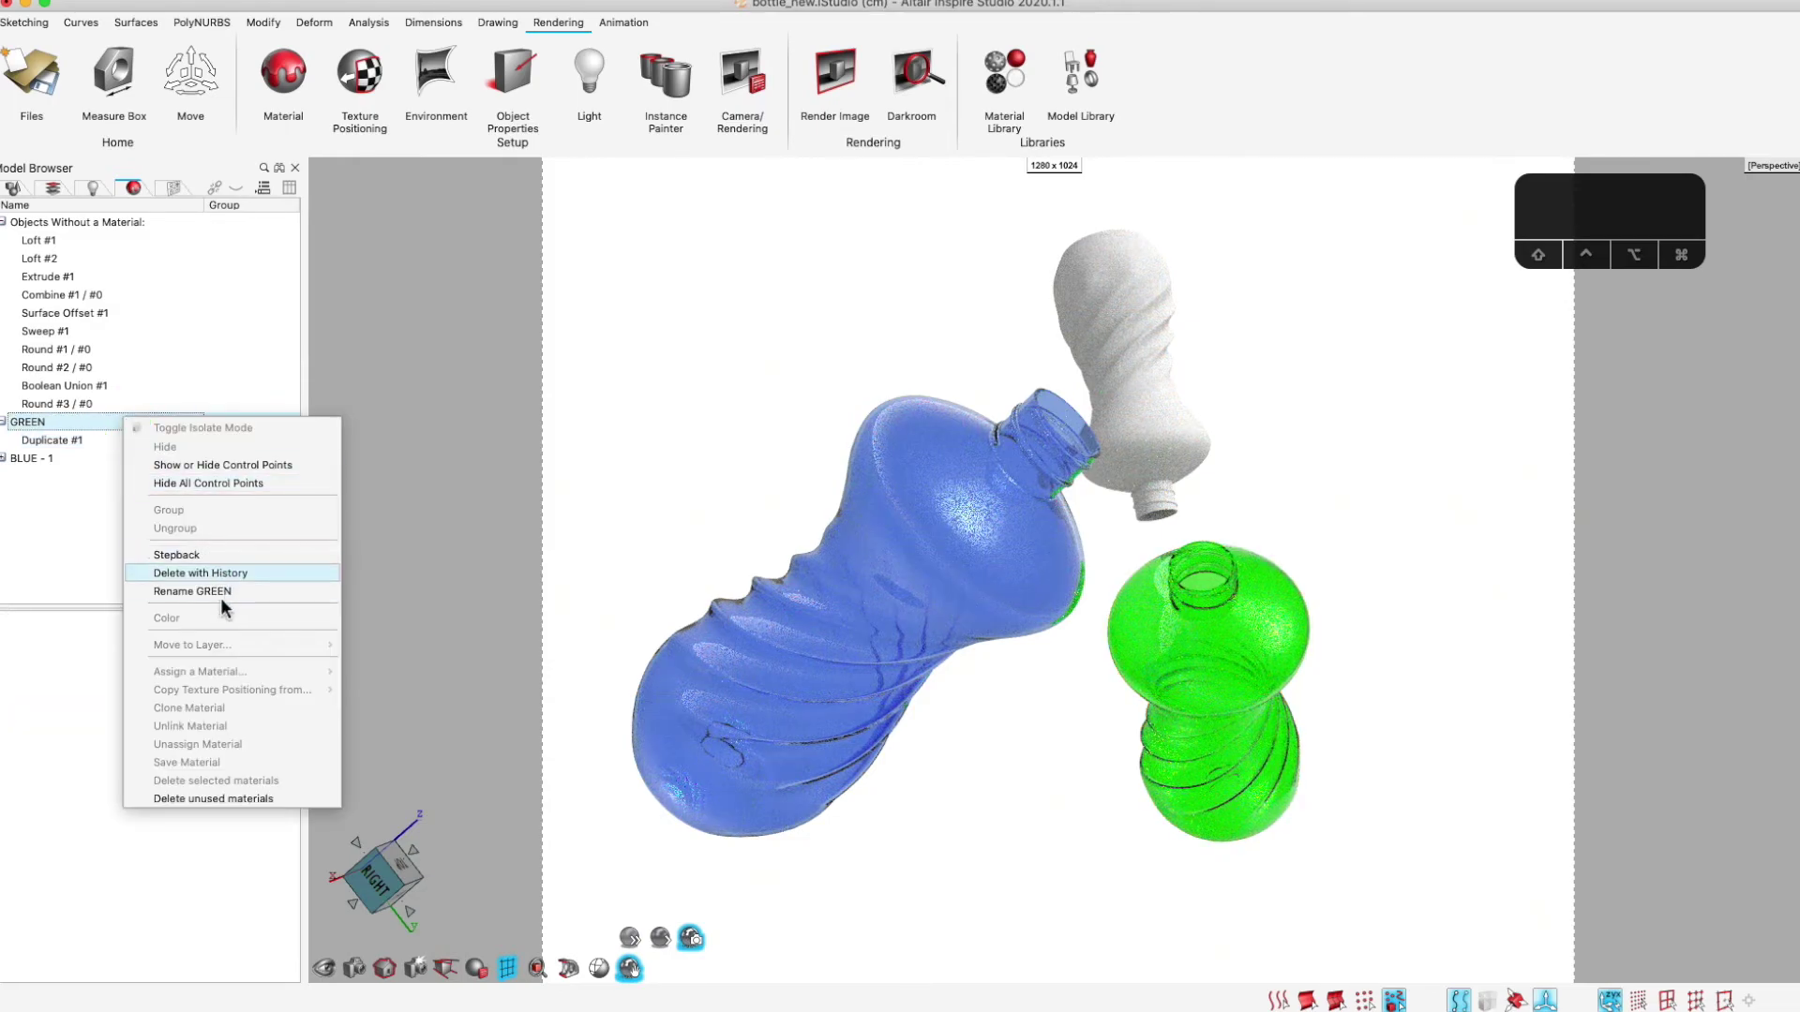
click(116, 482)
click(131, 440)
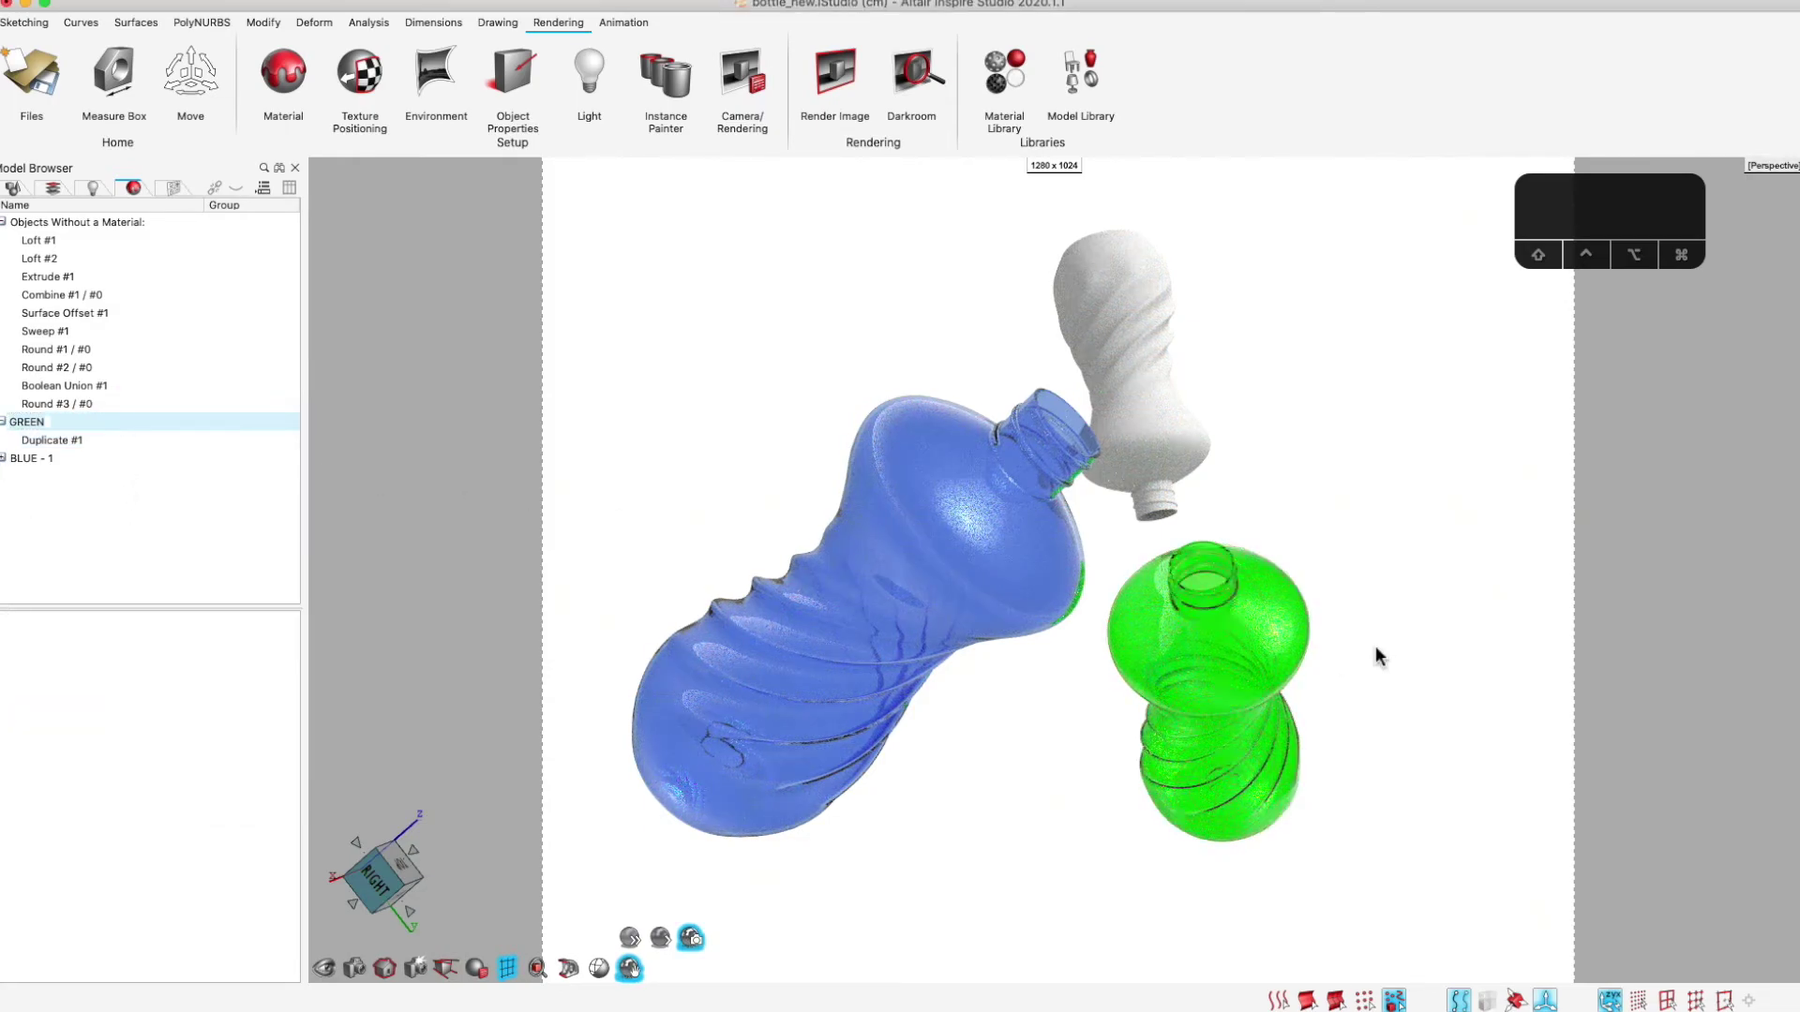
right_click(107, 431)
click(192, 715)
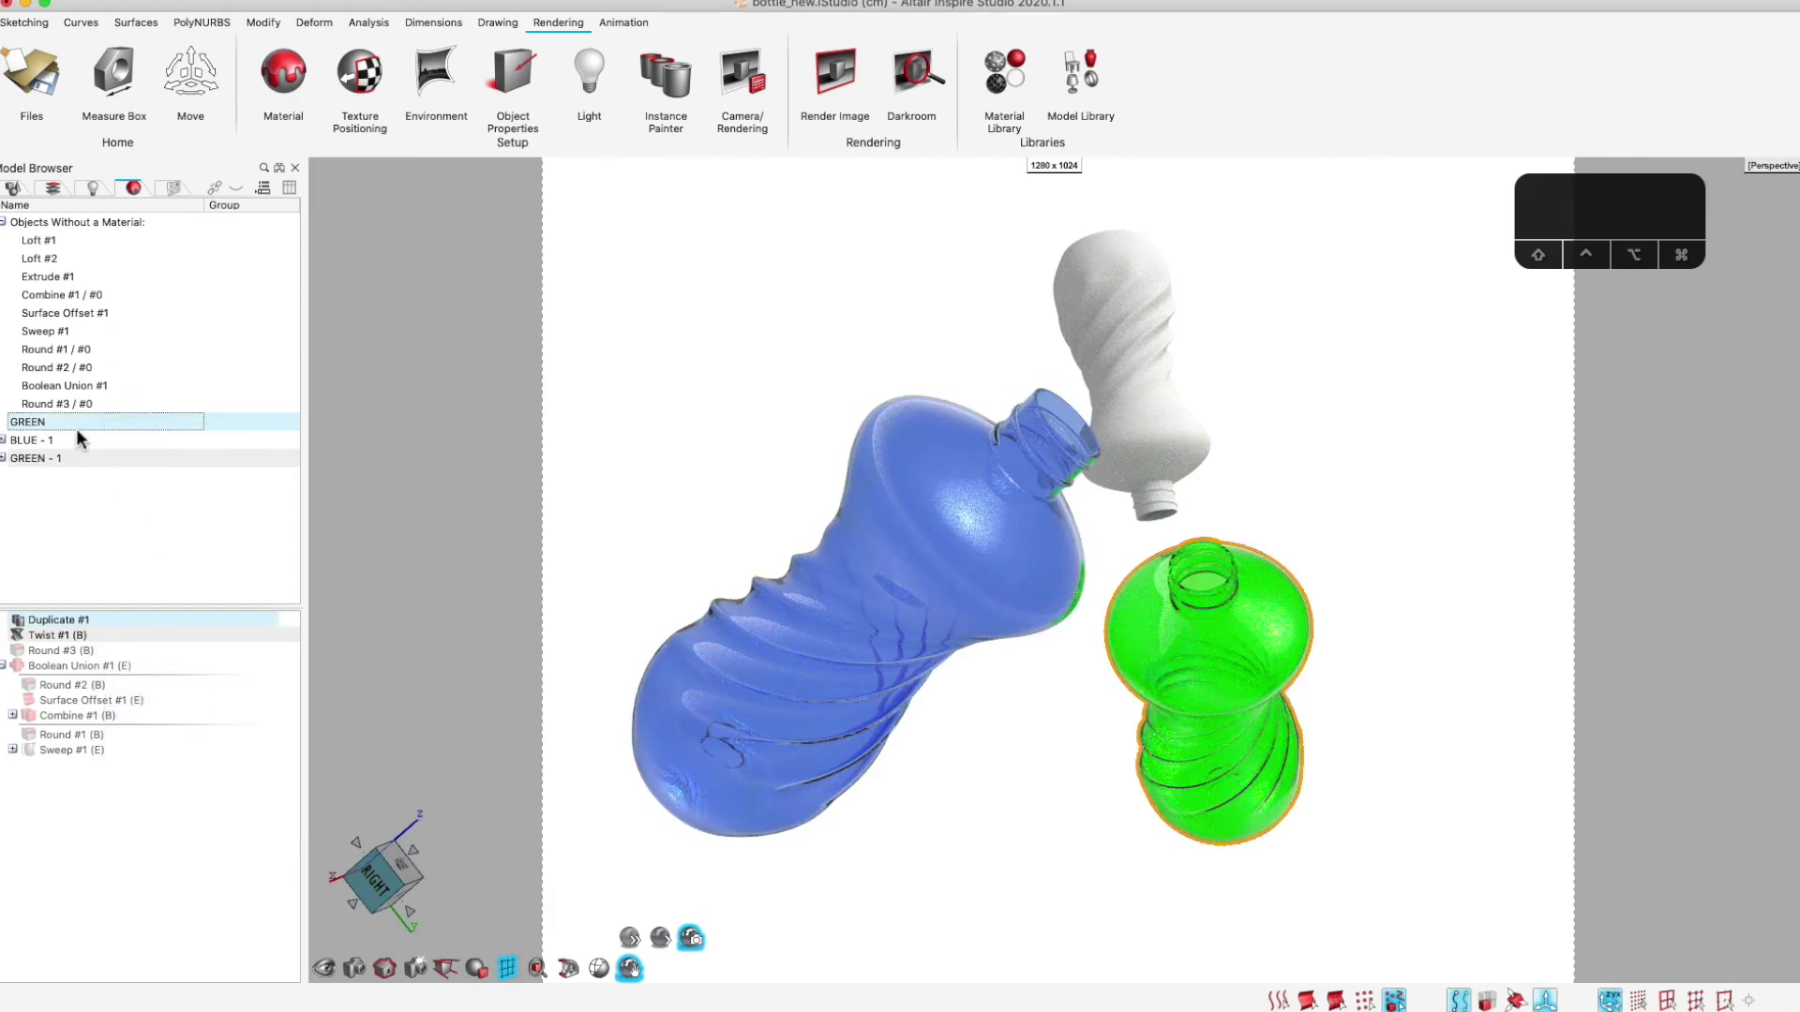
Assign an existing scene material to the upside-down duplicate bottle
click(1157, 291)
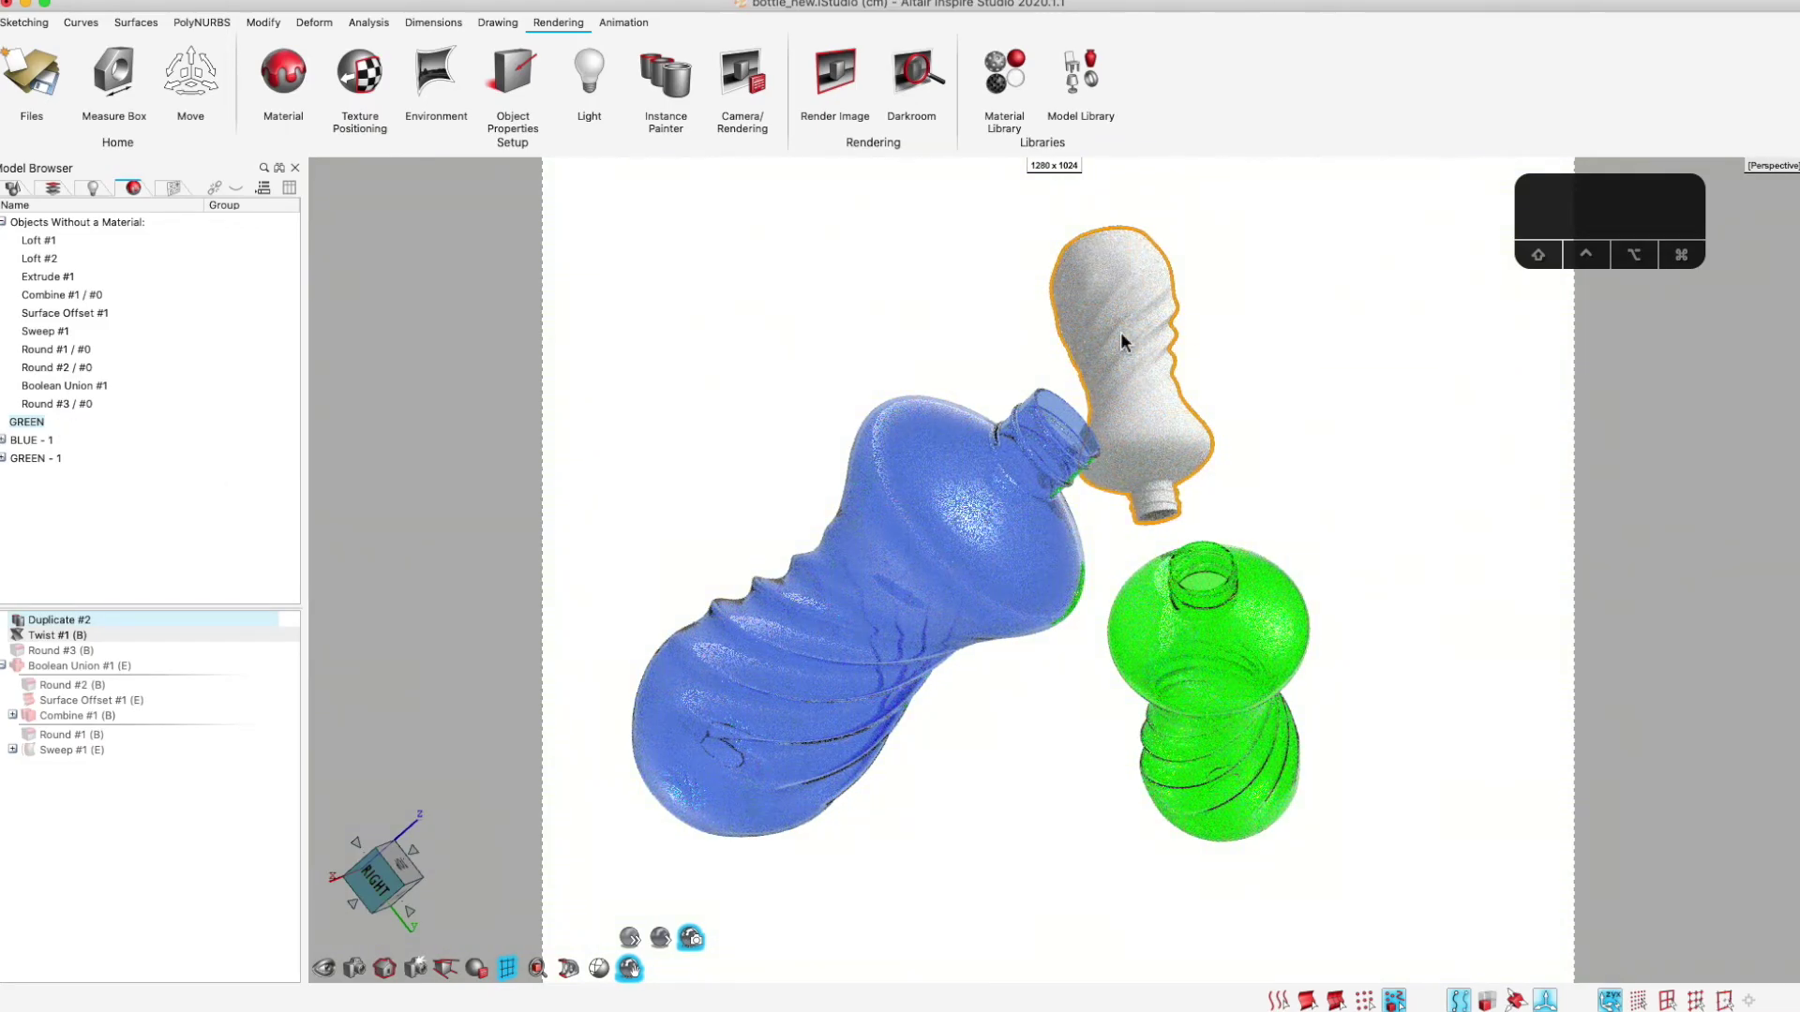
right_click(1144, 307)
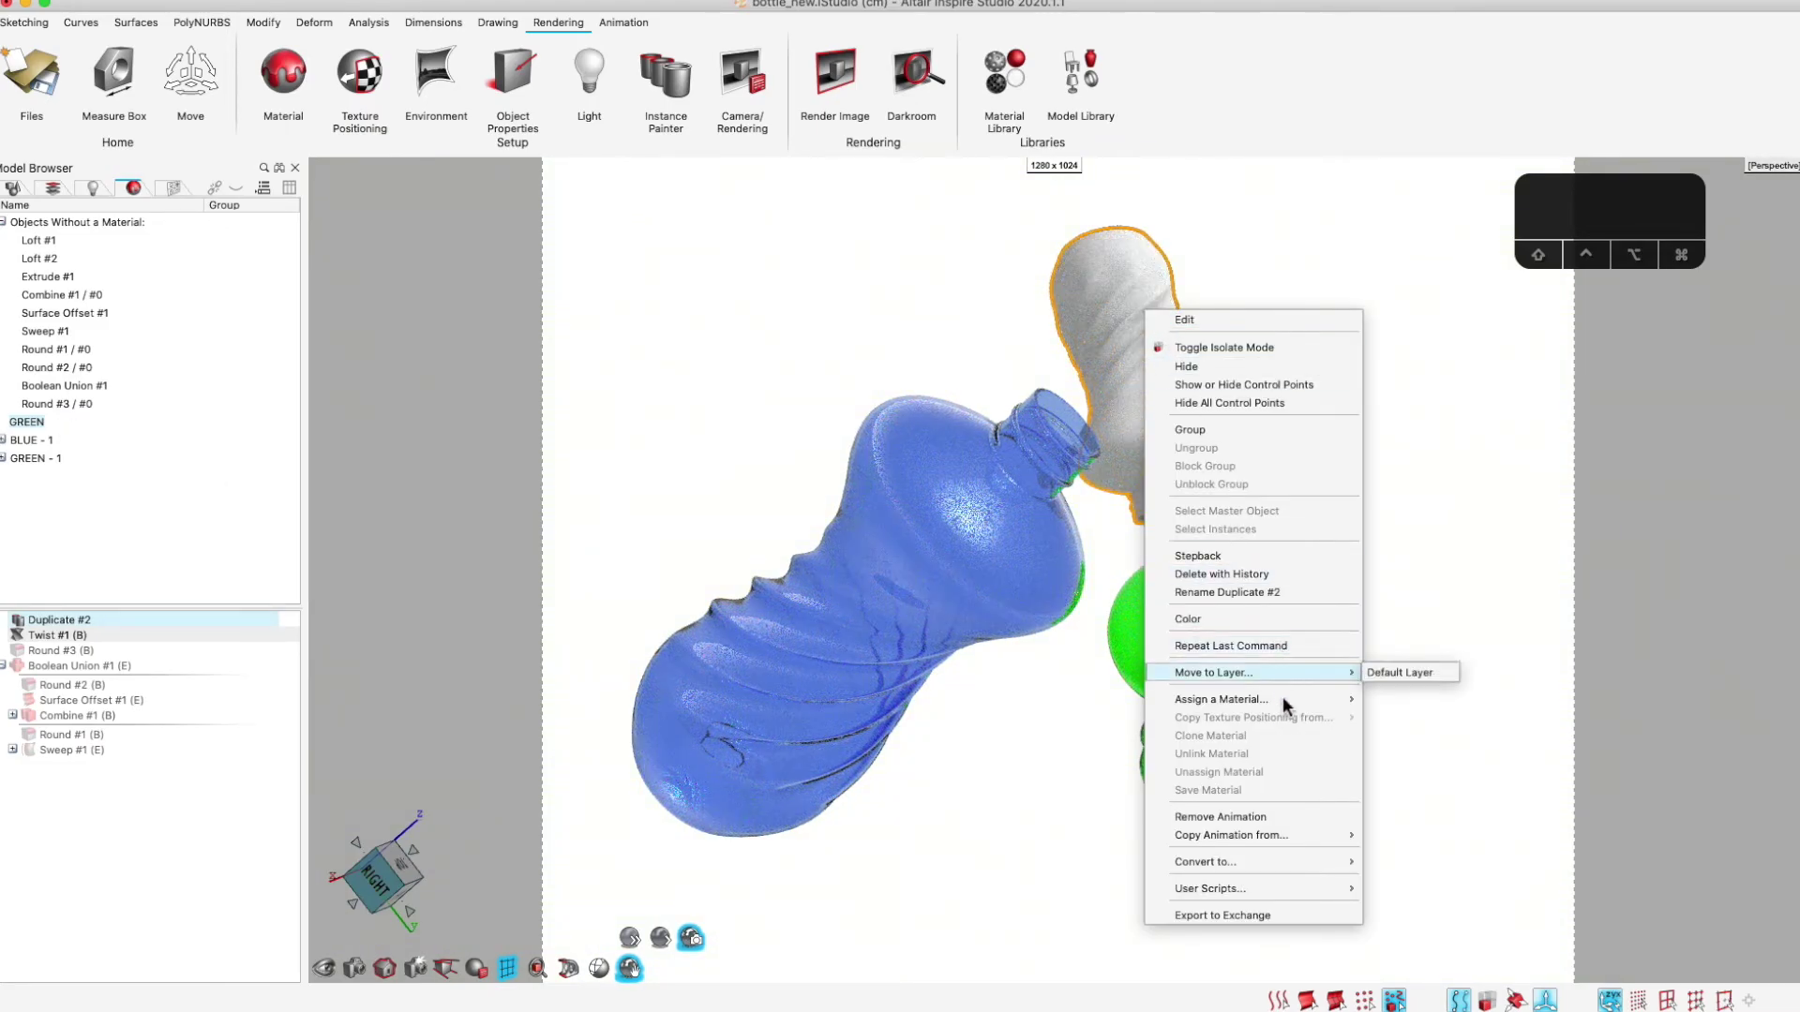
mouse_move(1284, 699)
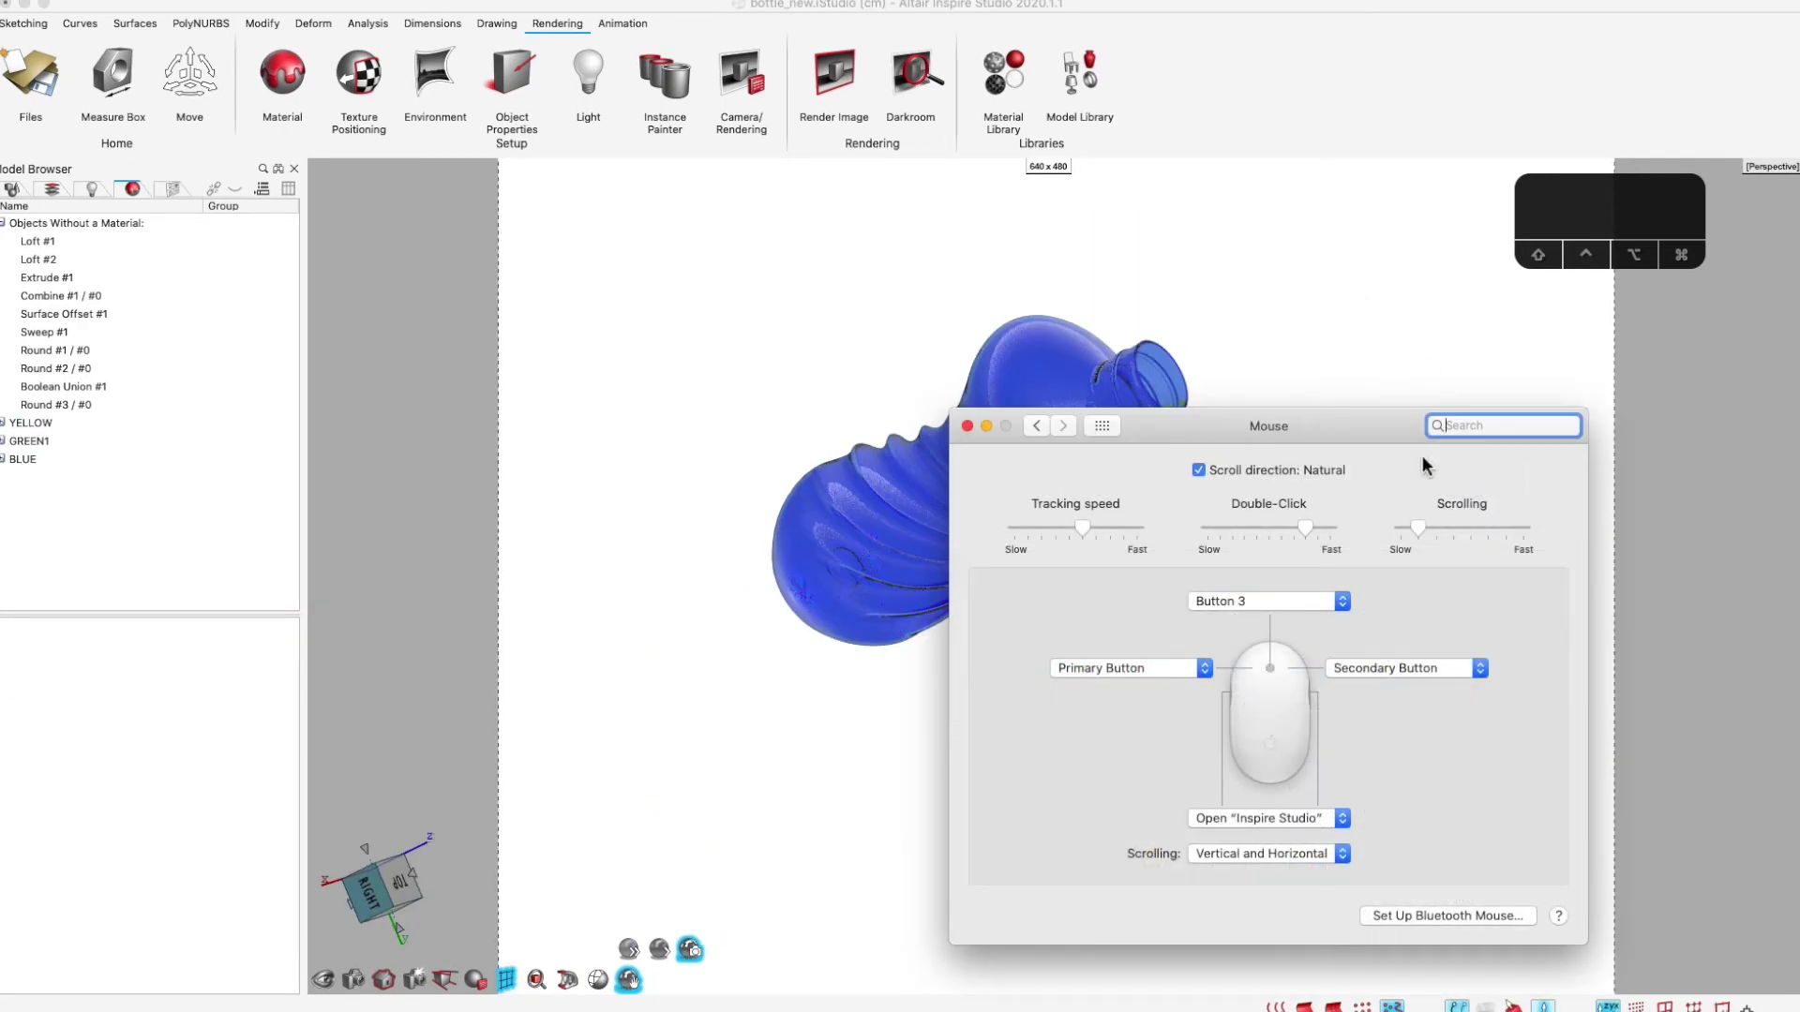
Review the middle-button assignment options in the macOS Mouse preferences, keep Button 3, and close the preferences
drag(1379, 434, 1250, 426)
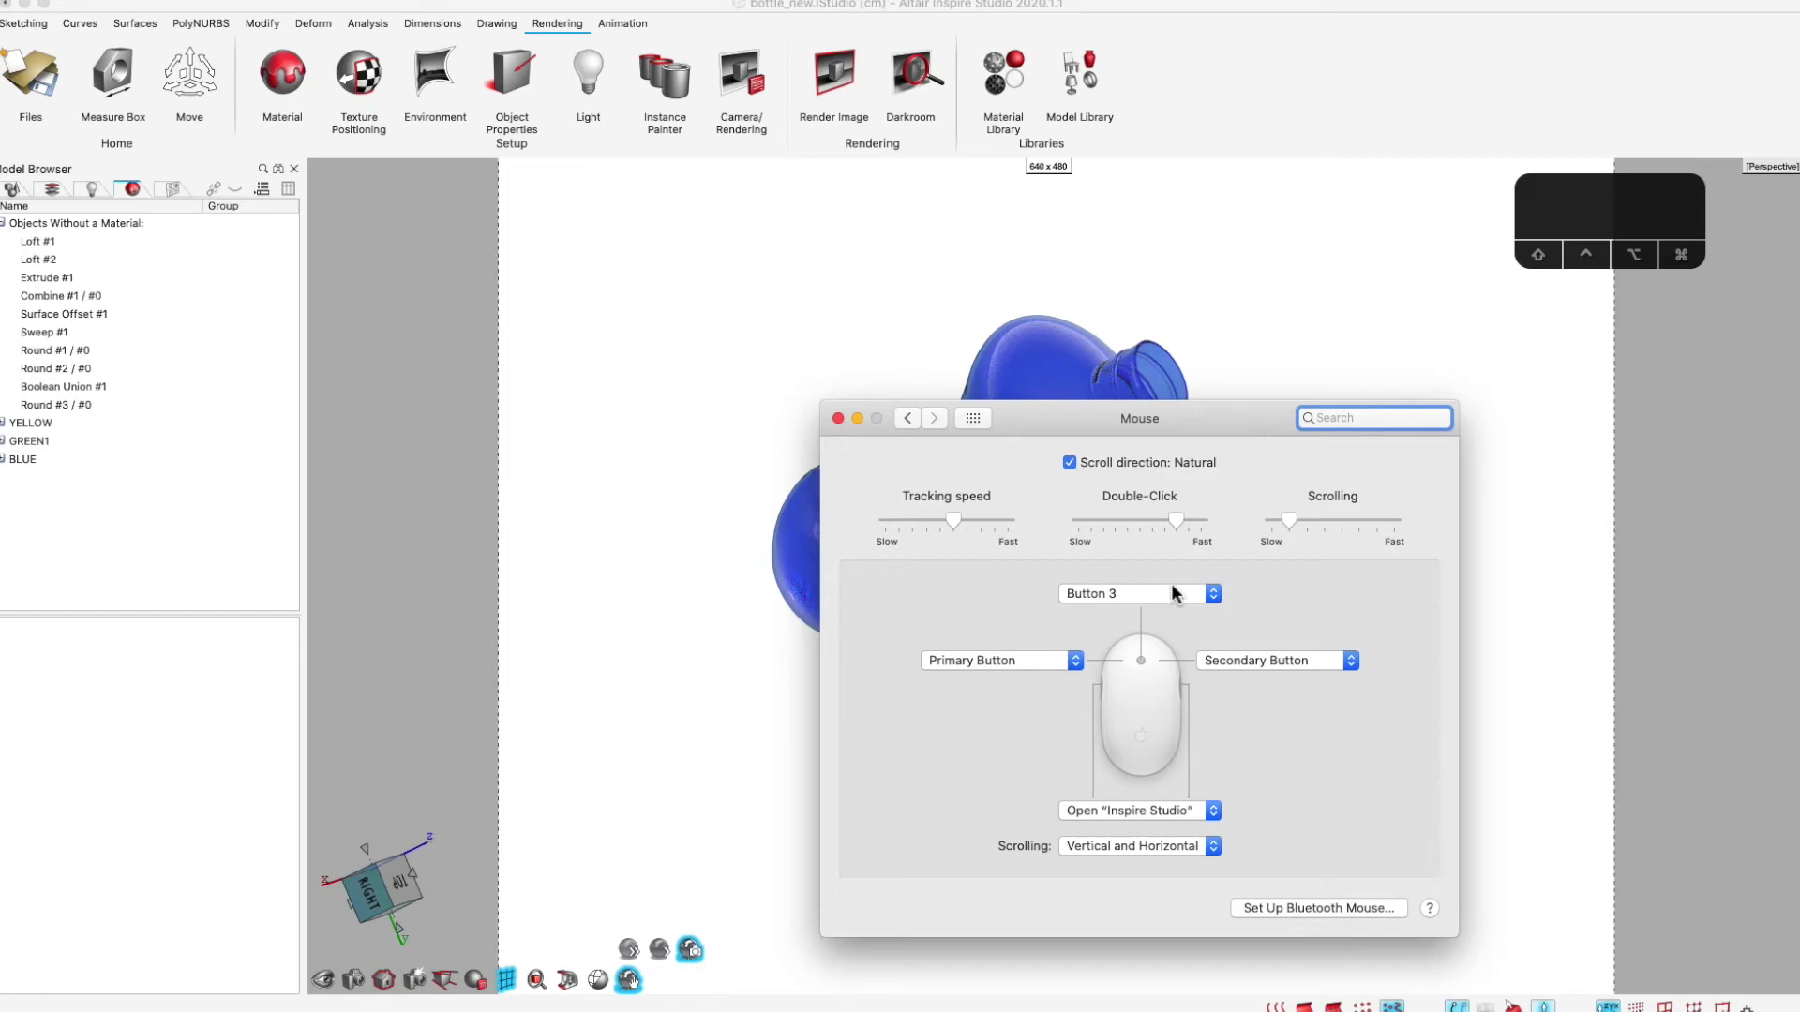
click(1183, 596)
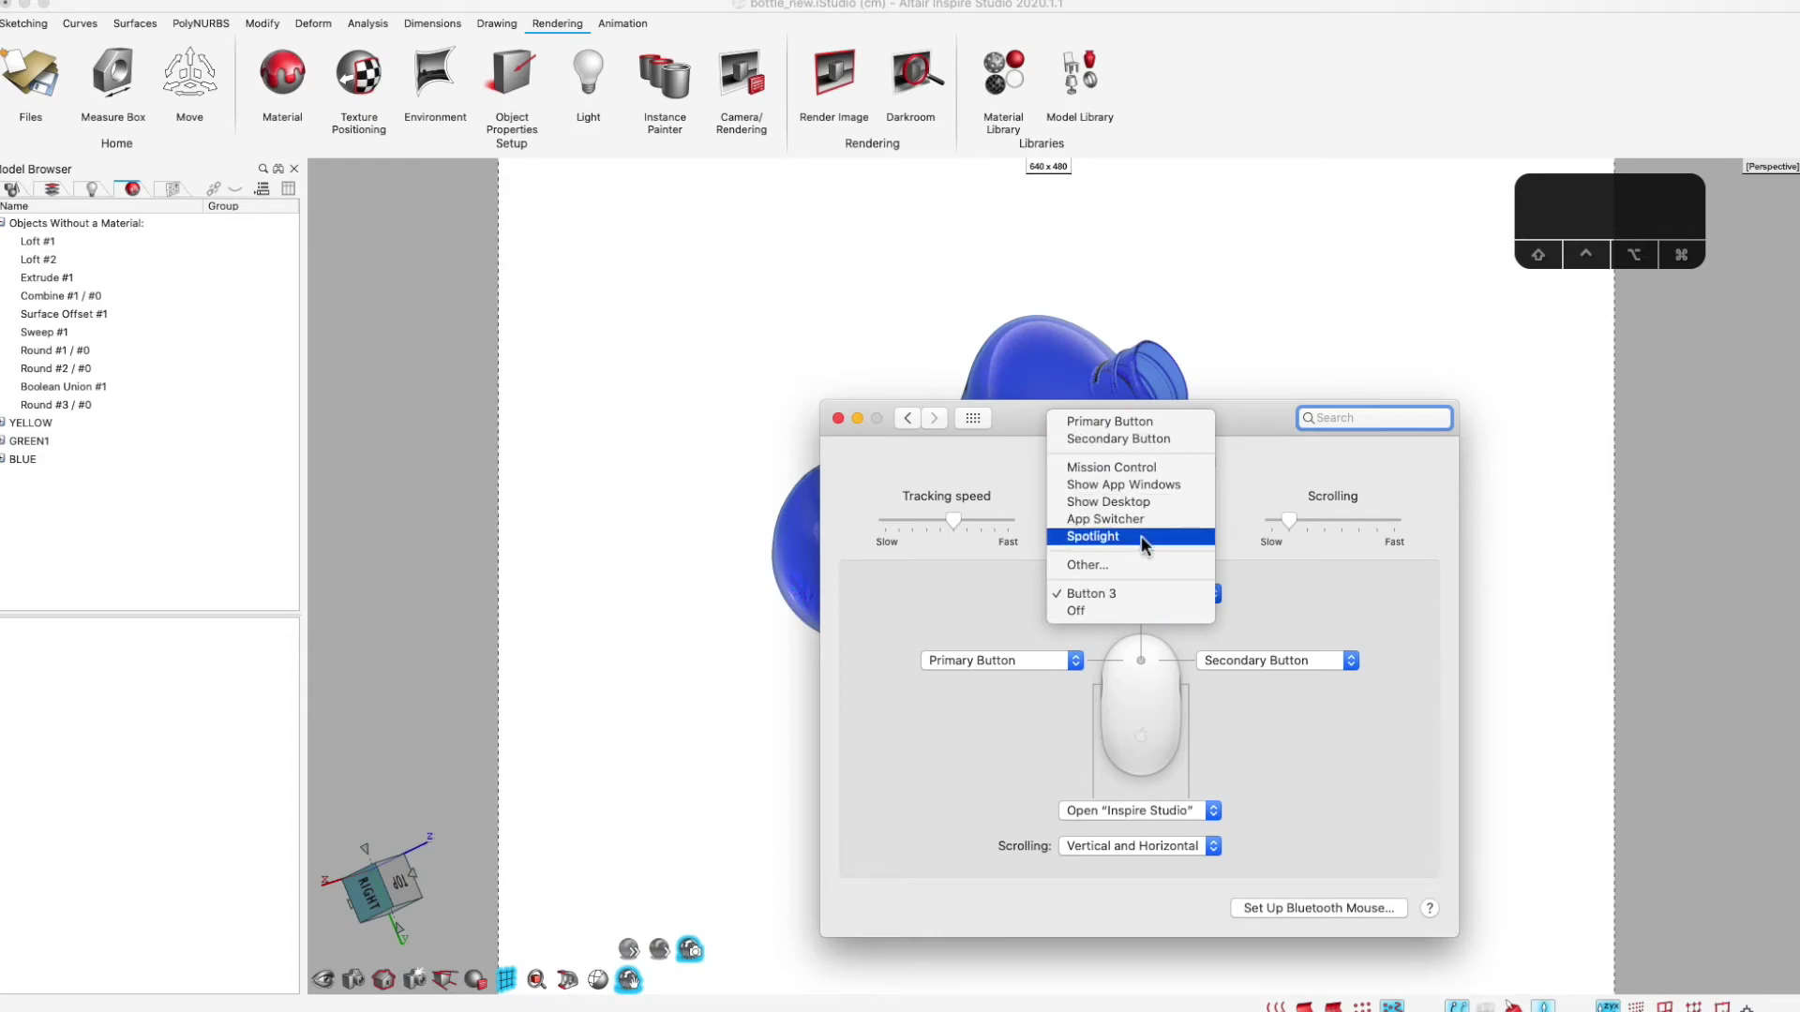
click(1127, 615)
click(1140, 596)
click(1271, 601)
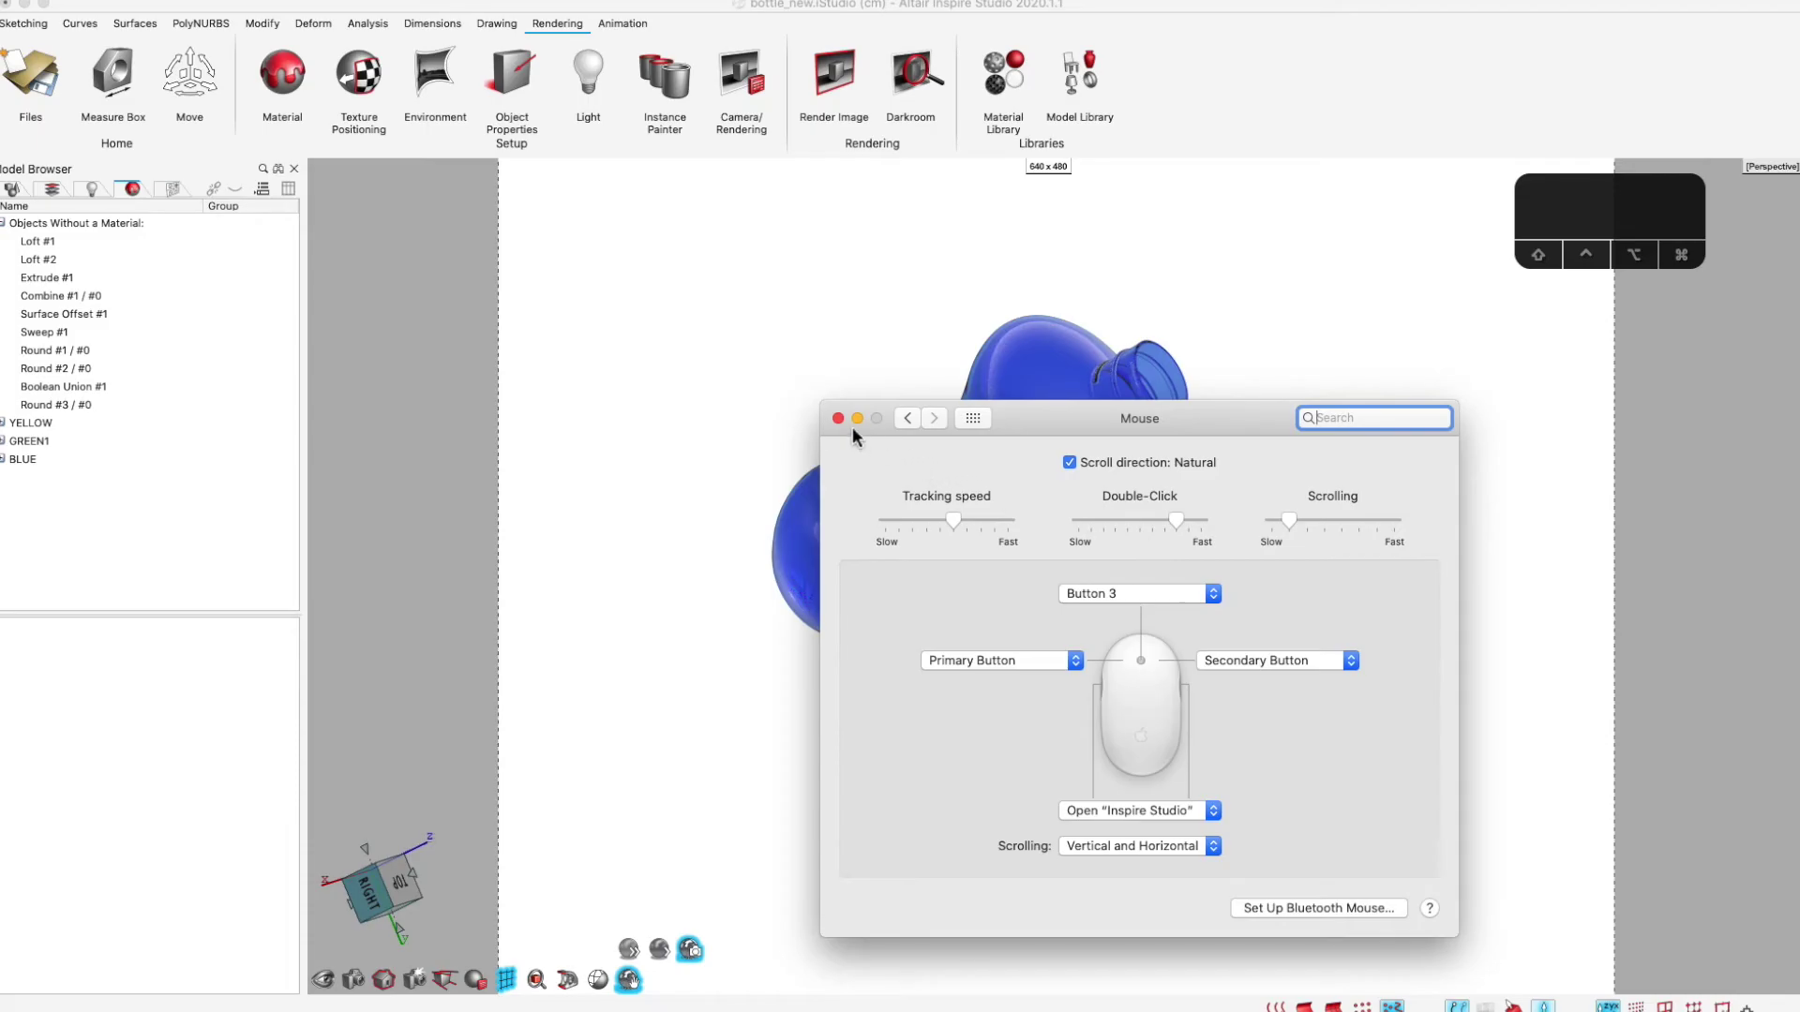
click(837, 418)
Browse the Environment textures available for the global environment map with enlarged thumbnails and keep the current map
mouse_move(1233, 503)
middle_down()
mouse_move(1125, 562)
mouse_move(1252, 539)
mouse_move(1171, 506)
mouse_move(1209, 535)
mouse_move(1306, 490)
middle_up()
mouse_move(1070, 448)
middle_down()
mouse_move(1125, 431)
mouse_move(1078, 448)
middle_up()
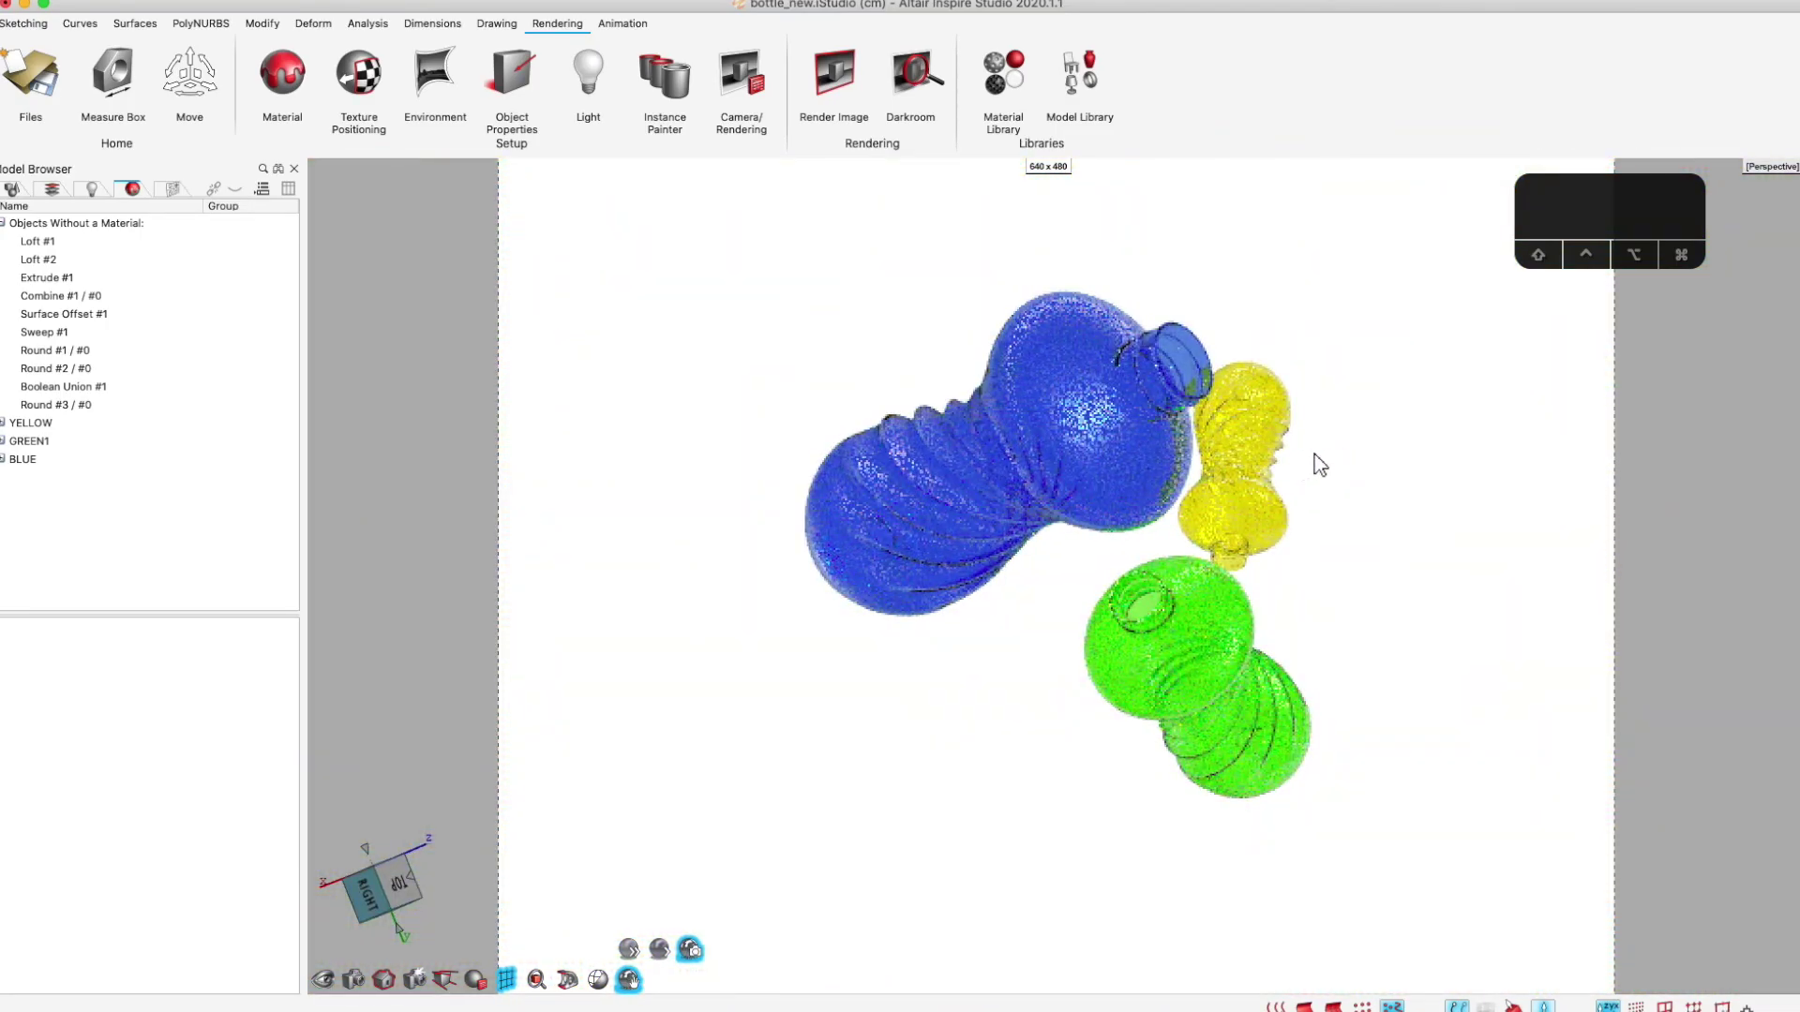
middle_drag(1338, 450, 1313, 431)
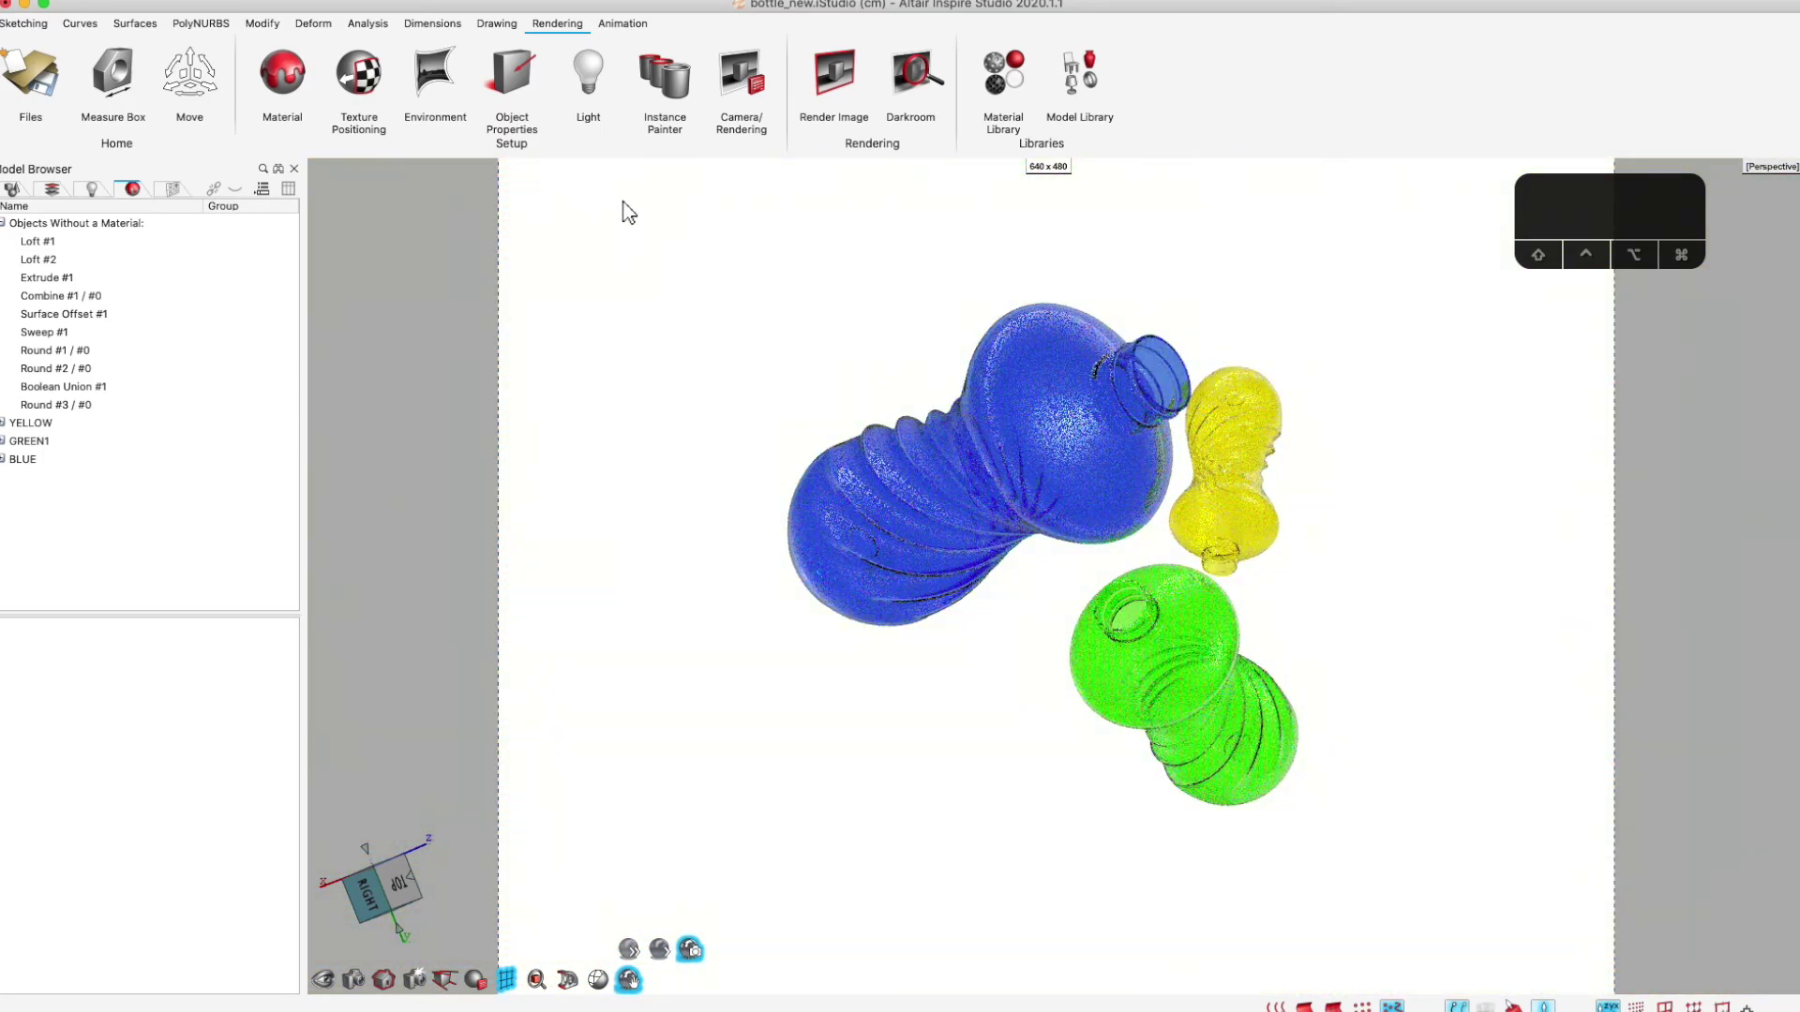
click(434, 75)
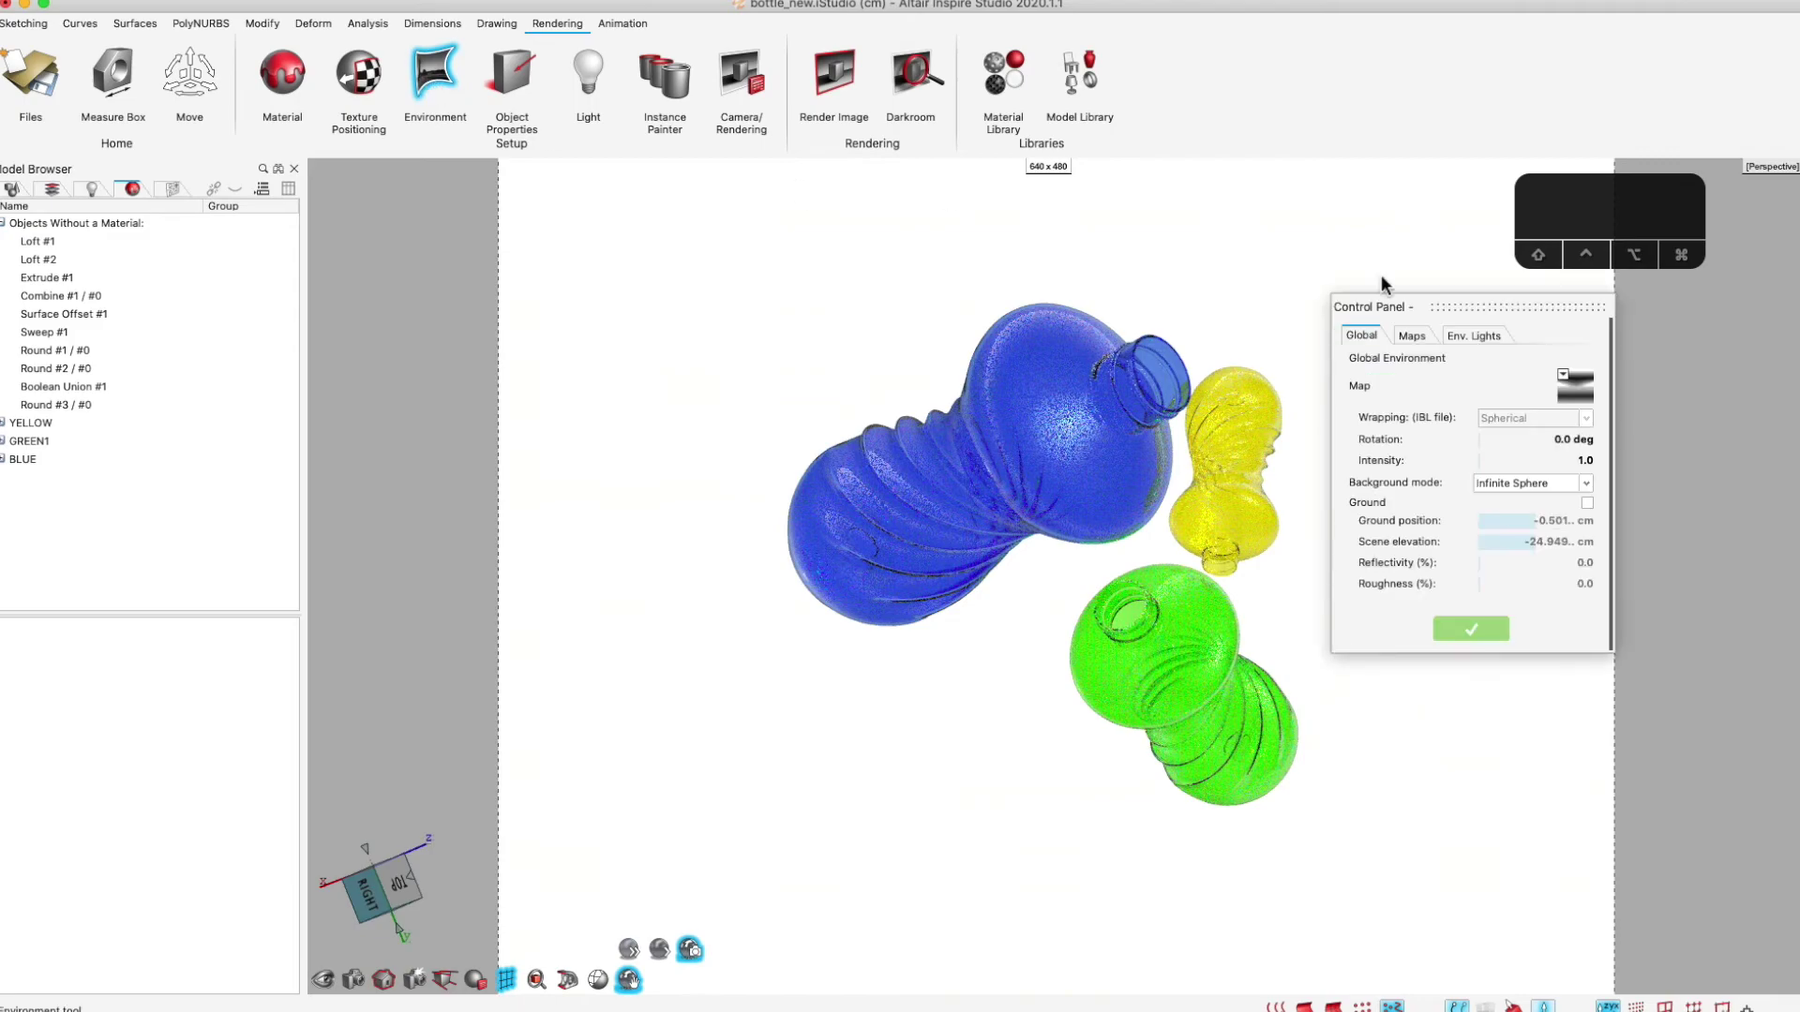
click(1579, 392)
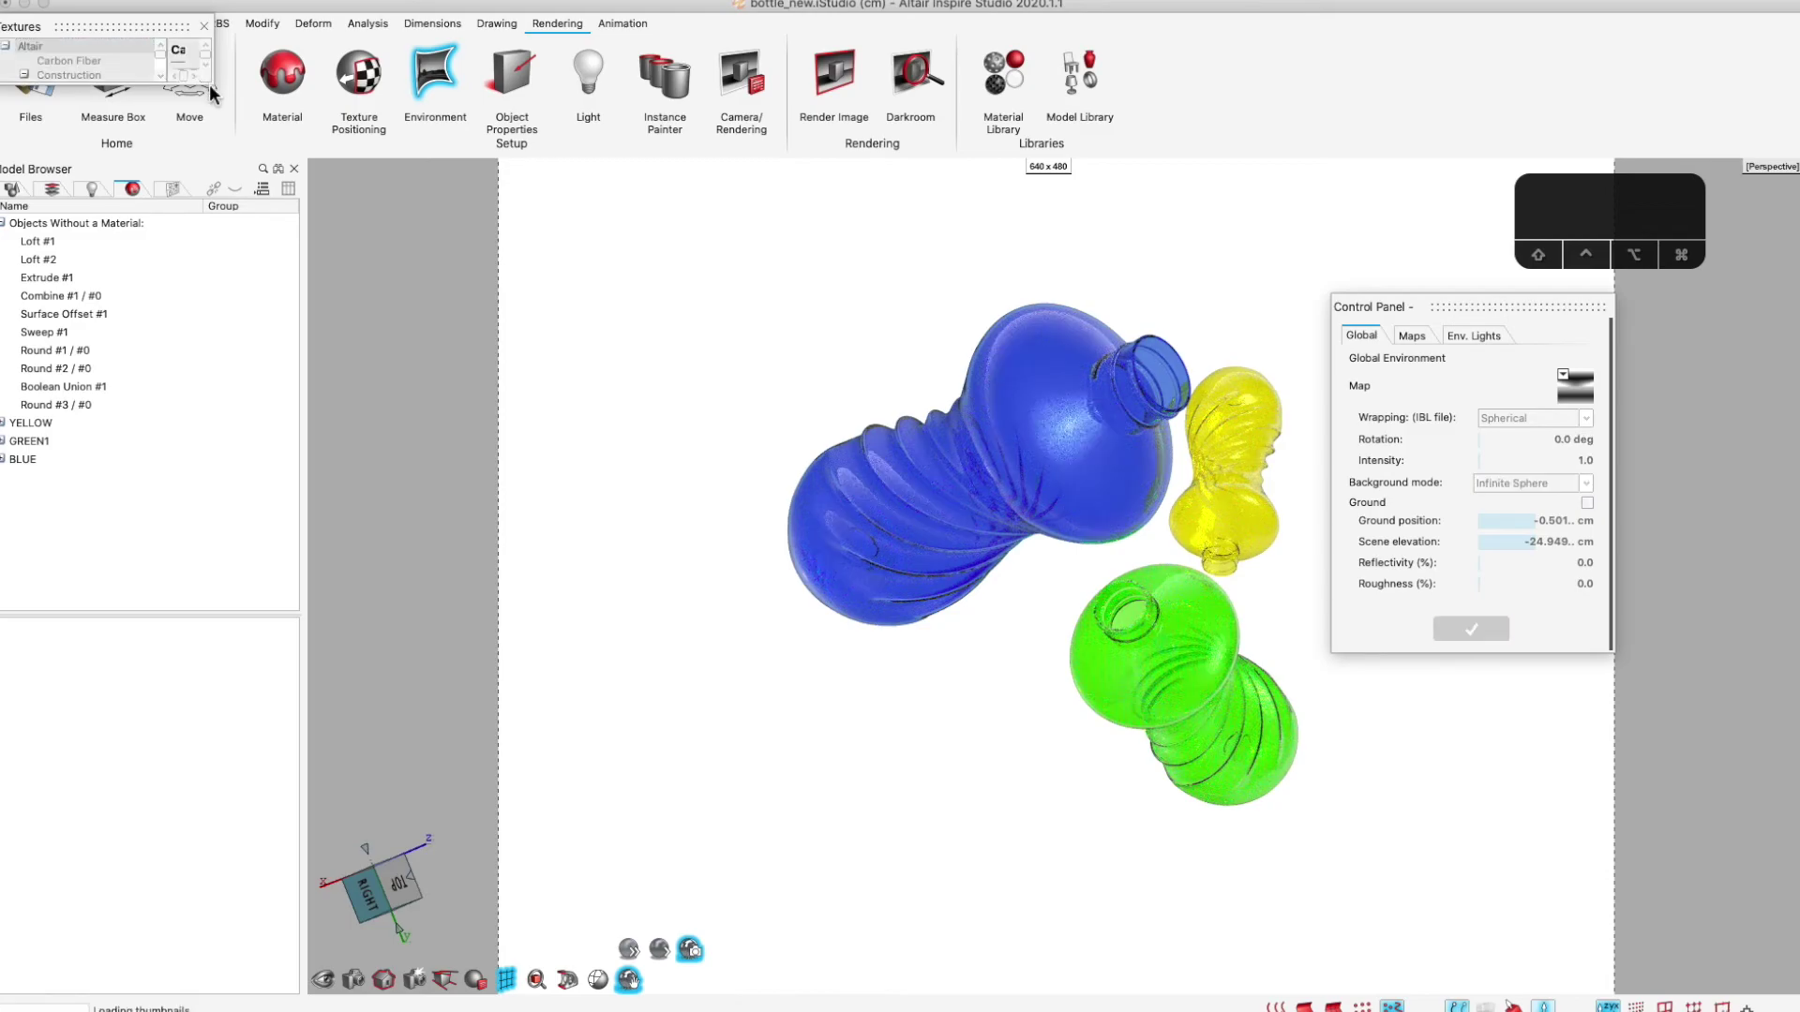
drag(213, 86, 975, 790)
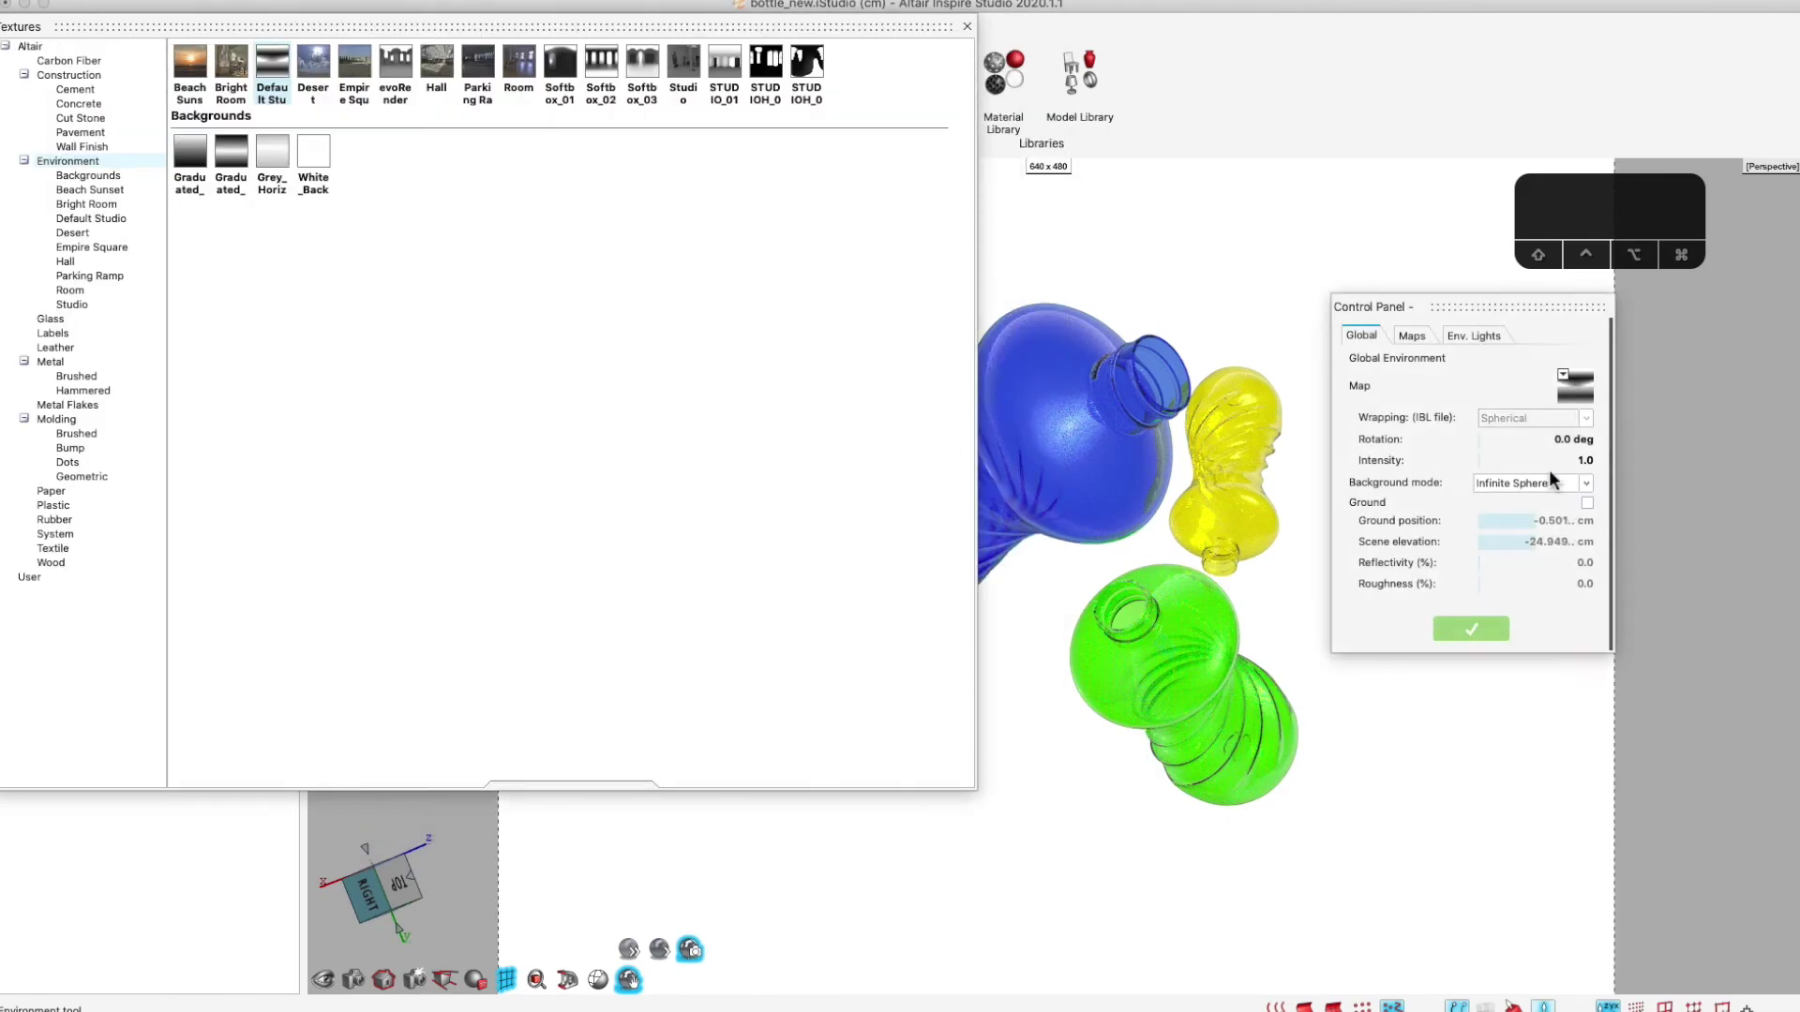
mouse_move(594, 775)
drag(543, 776, 634, 780)
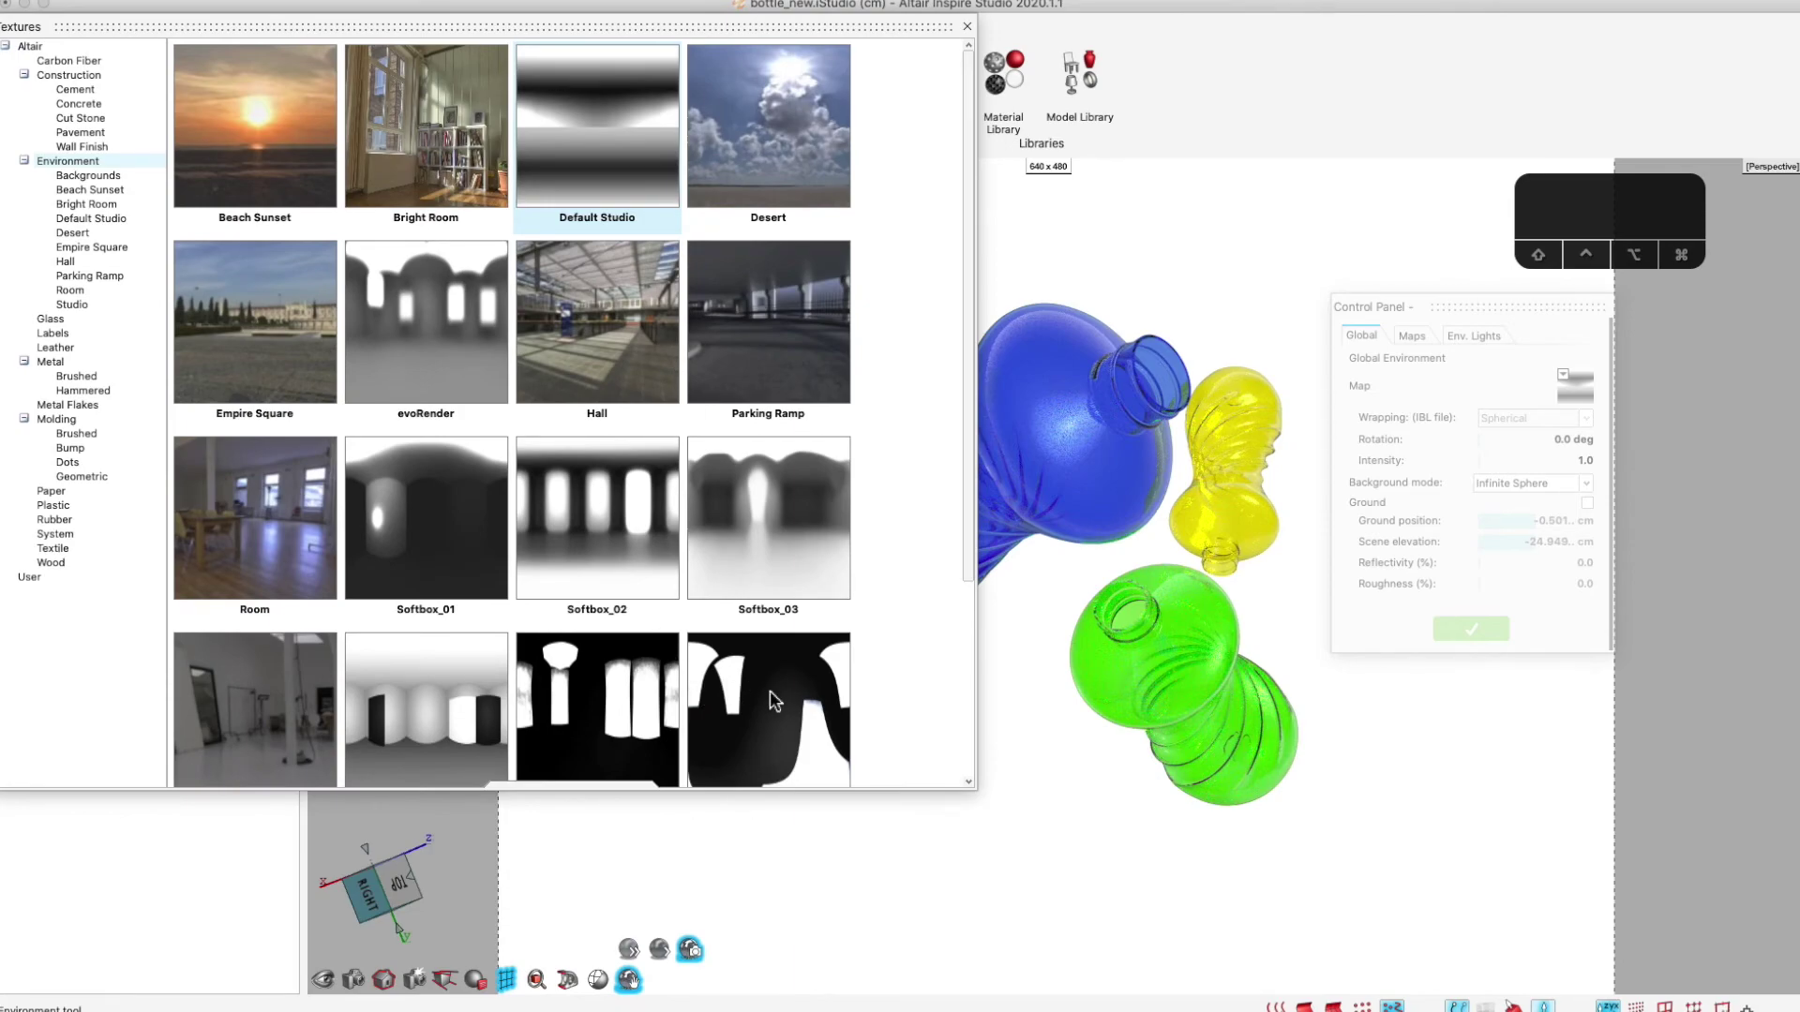
click(966, 27)
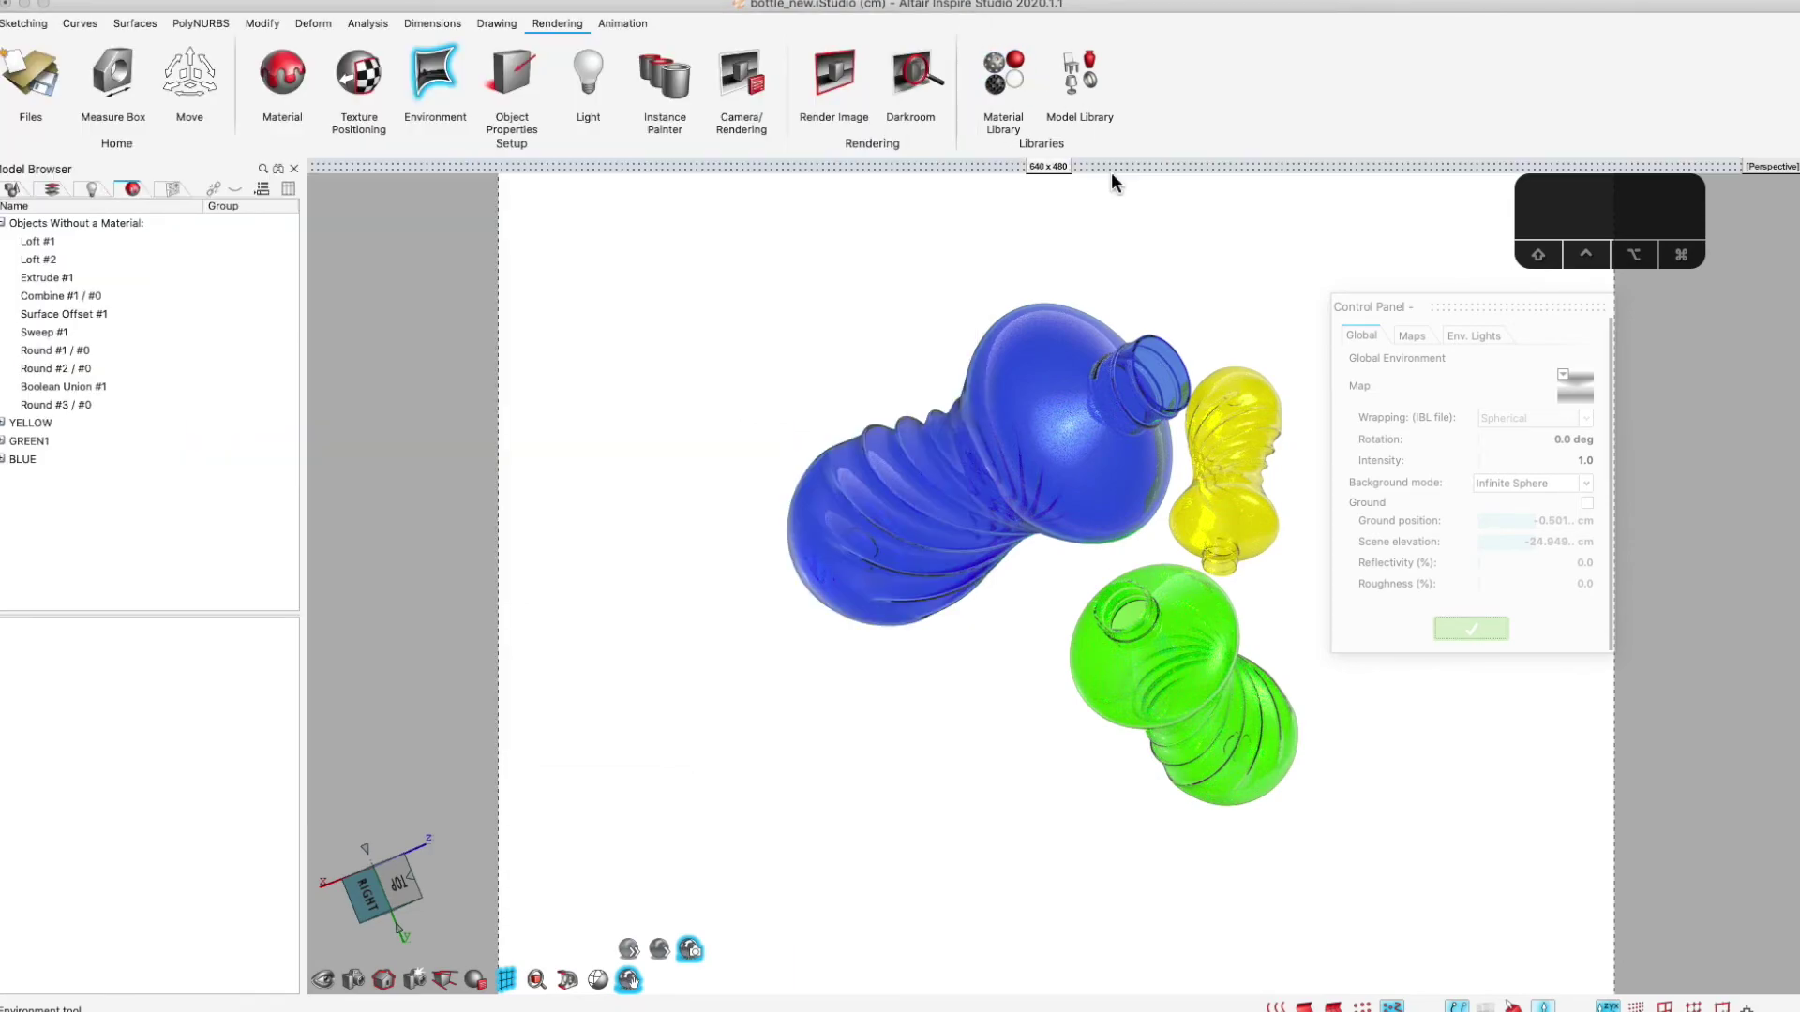
click(1488, 635)
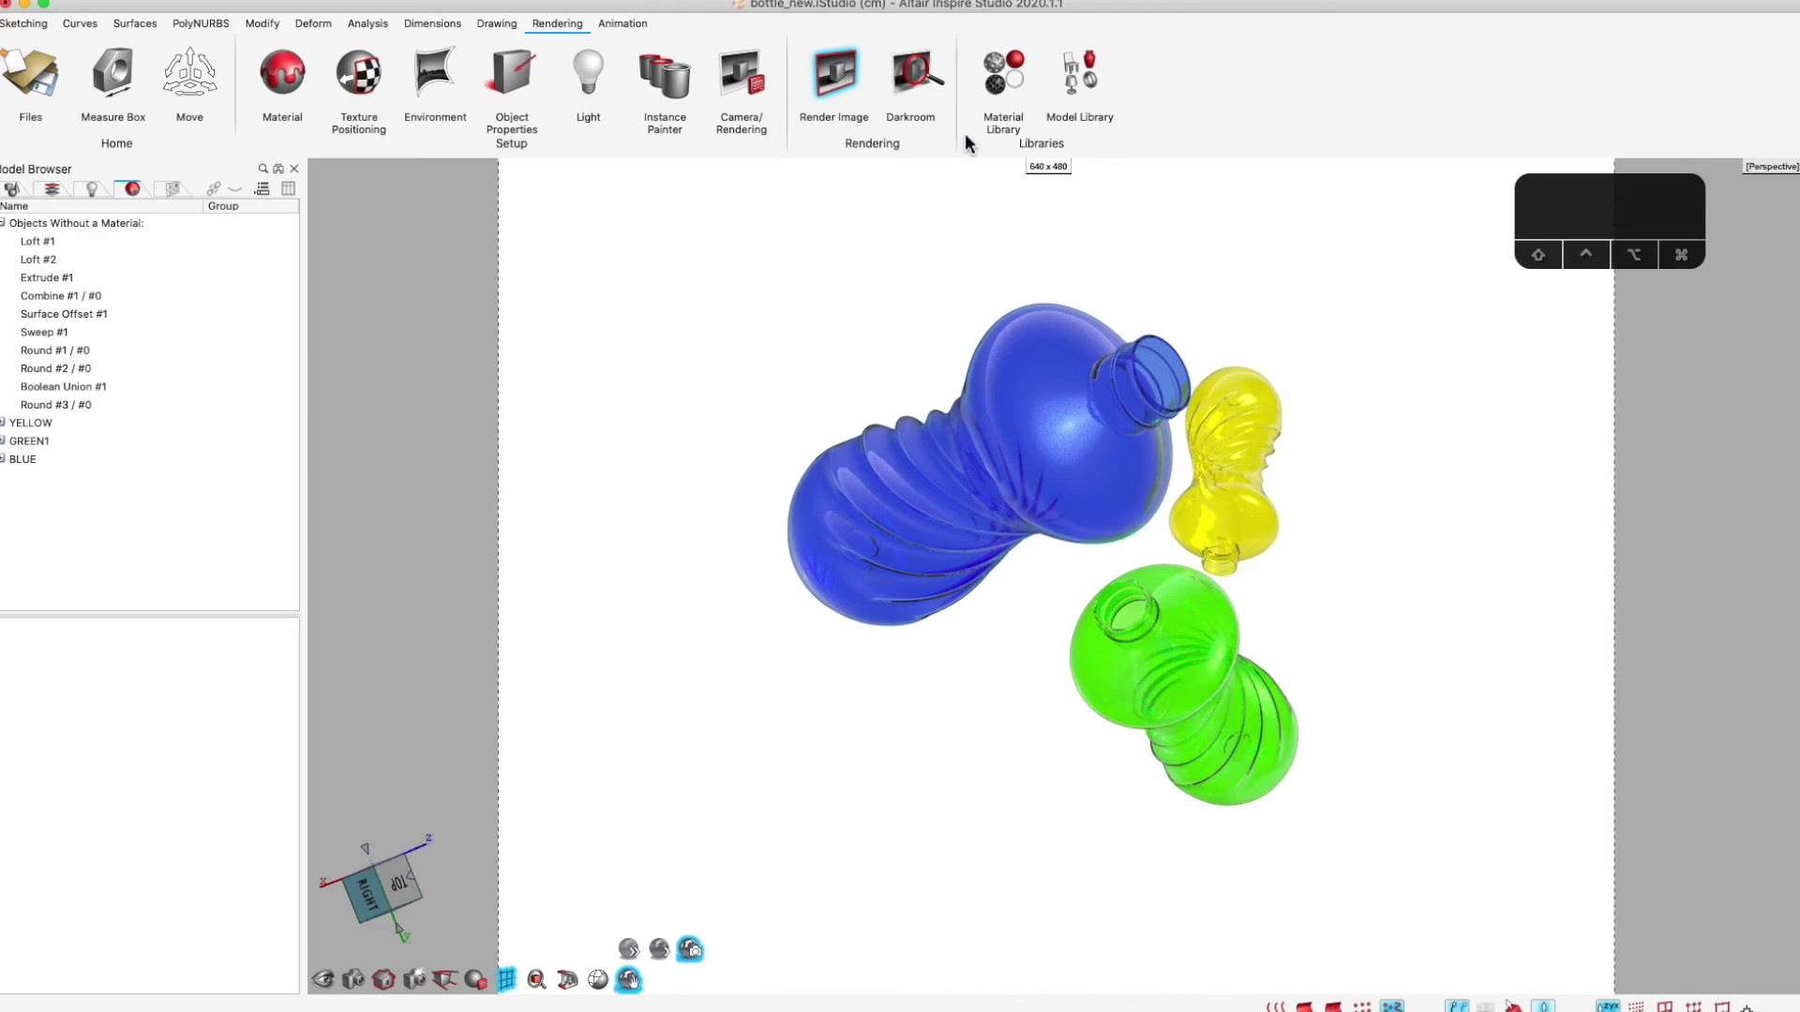
Open the Darkroom to inspect the three-bottle render and display its render information
click(912, 77)
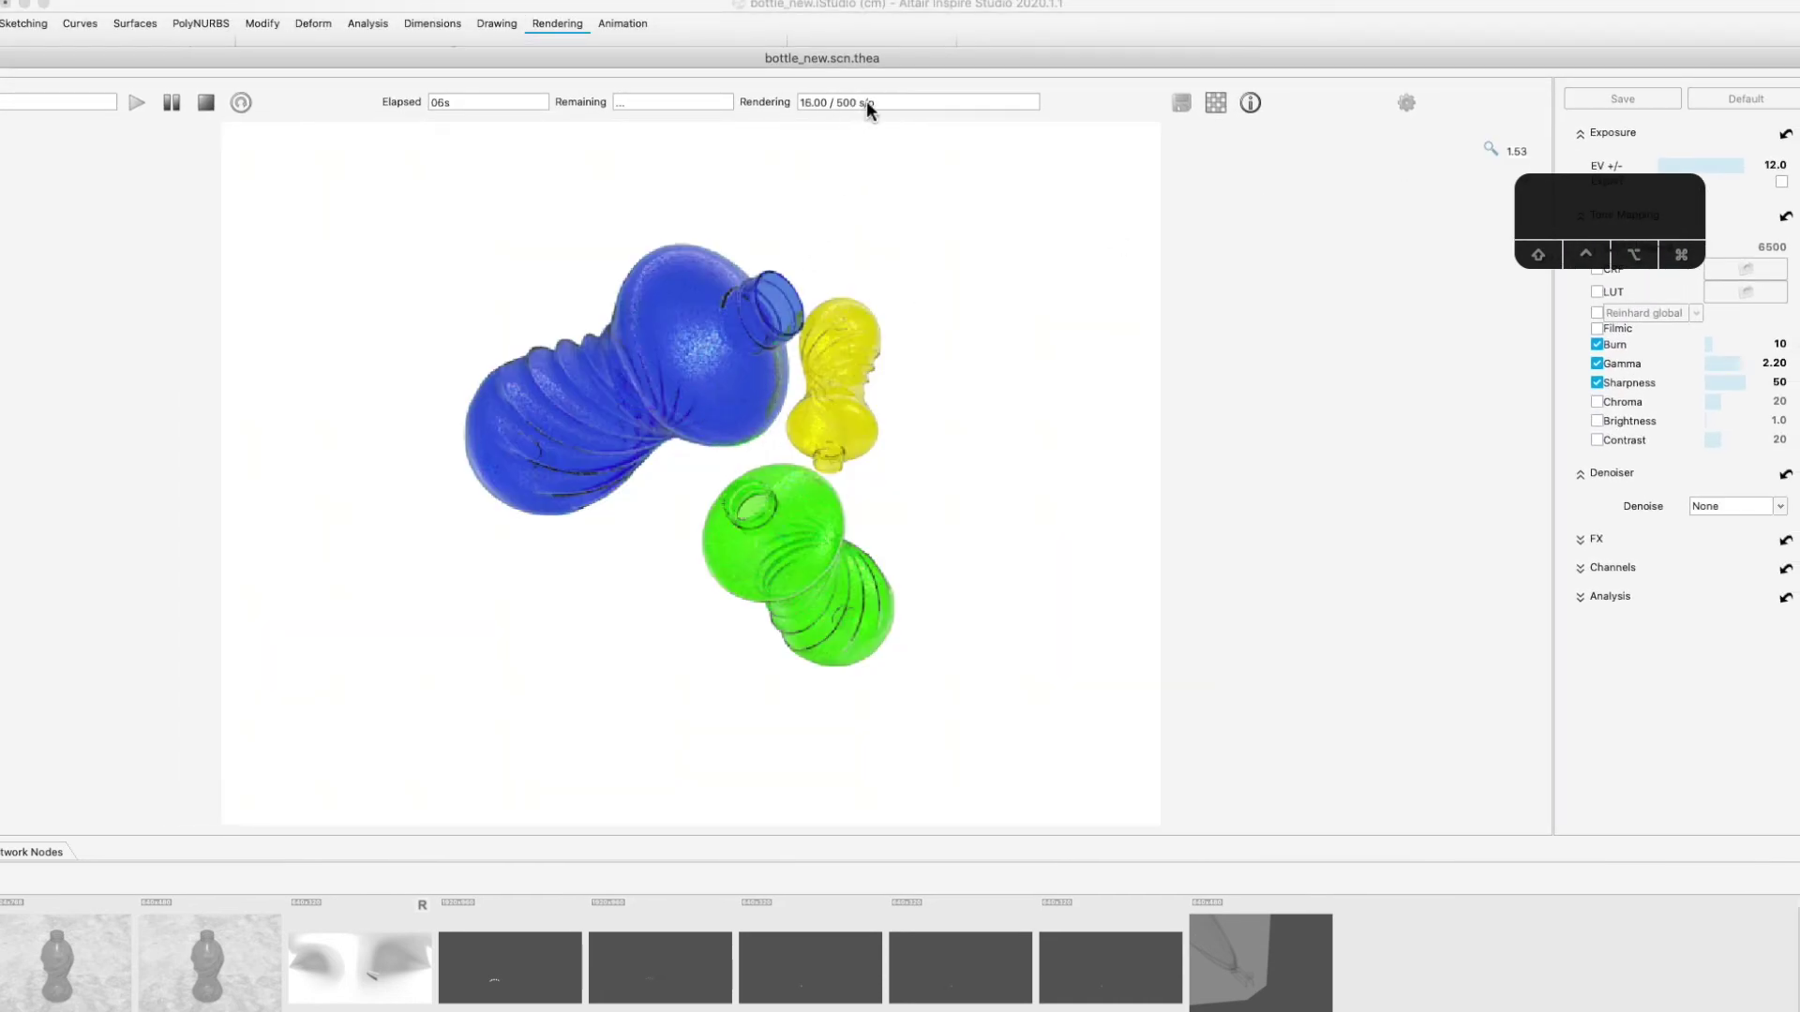
double_click(782, 358)
drag(885, 59, 1064, 22)
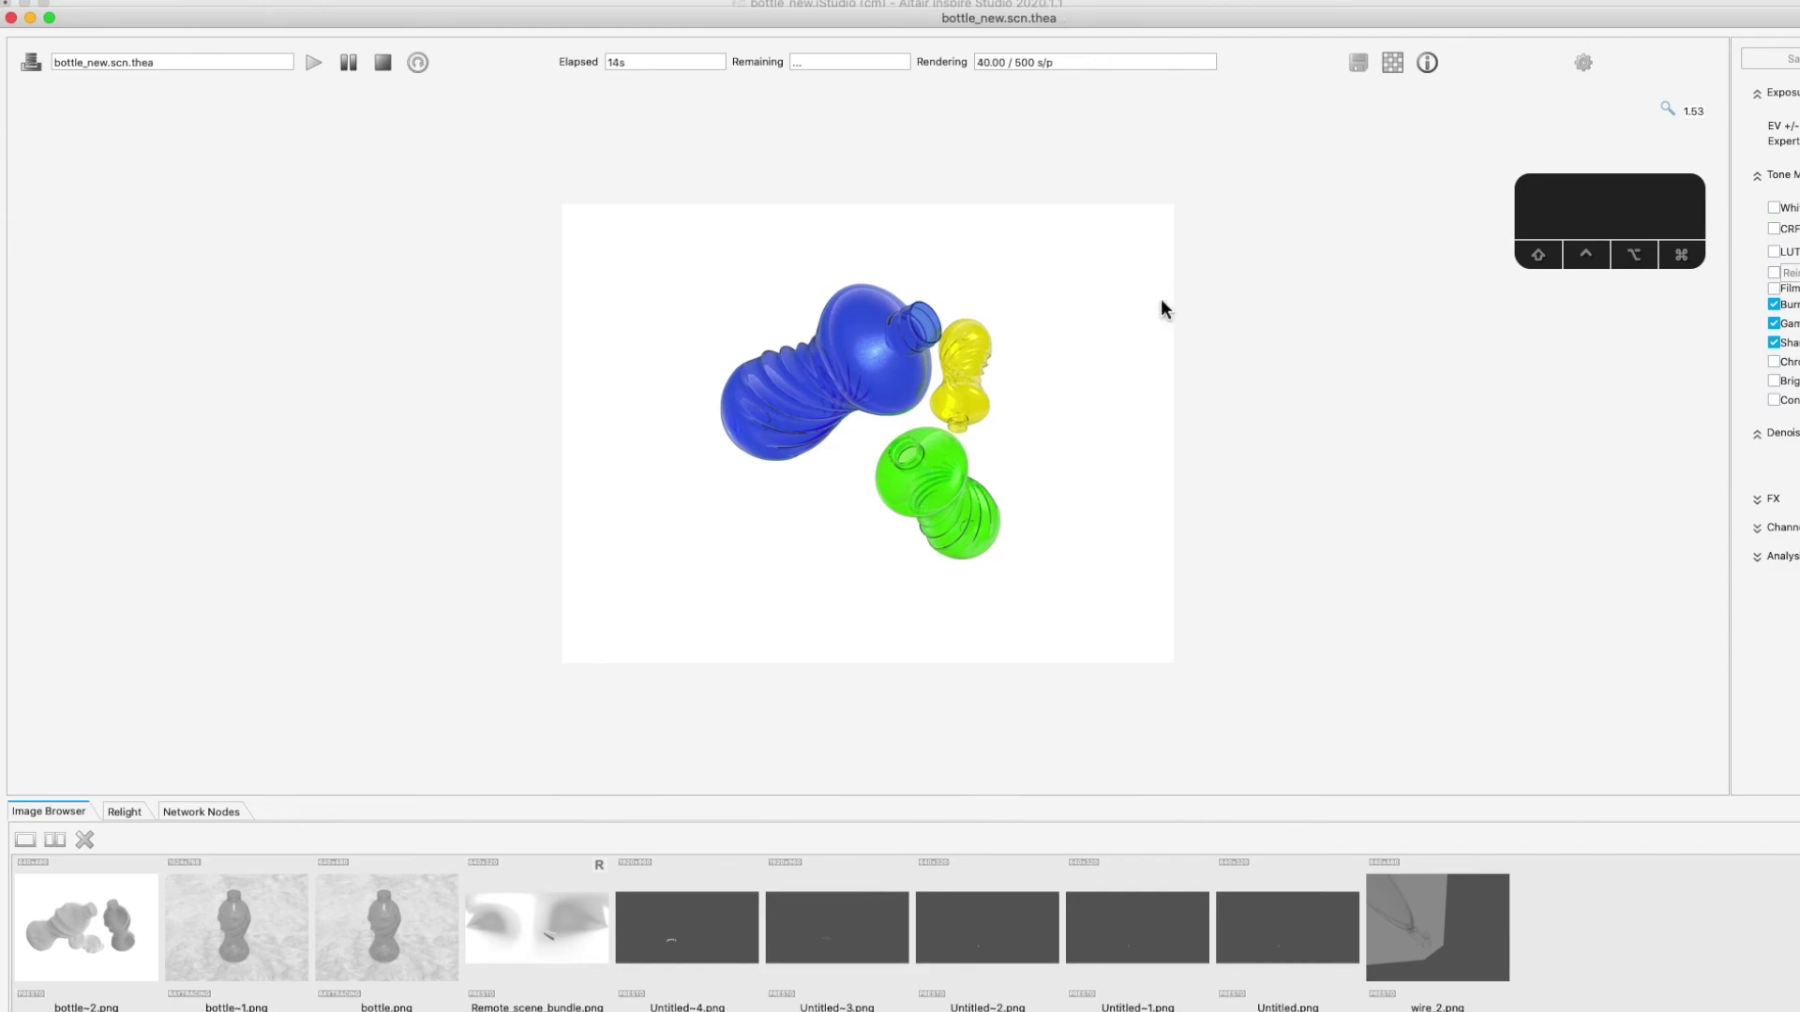
click(1429, 64)
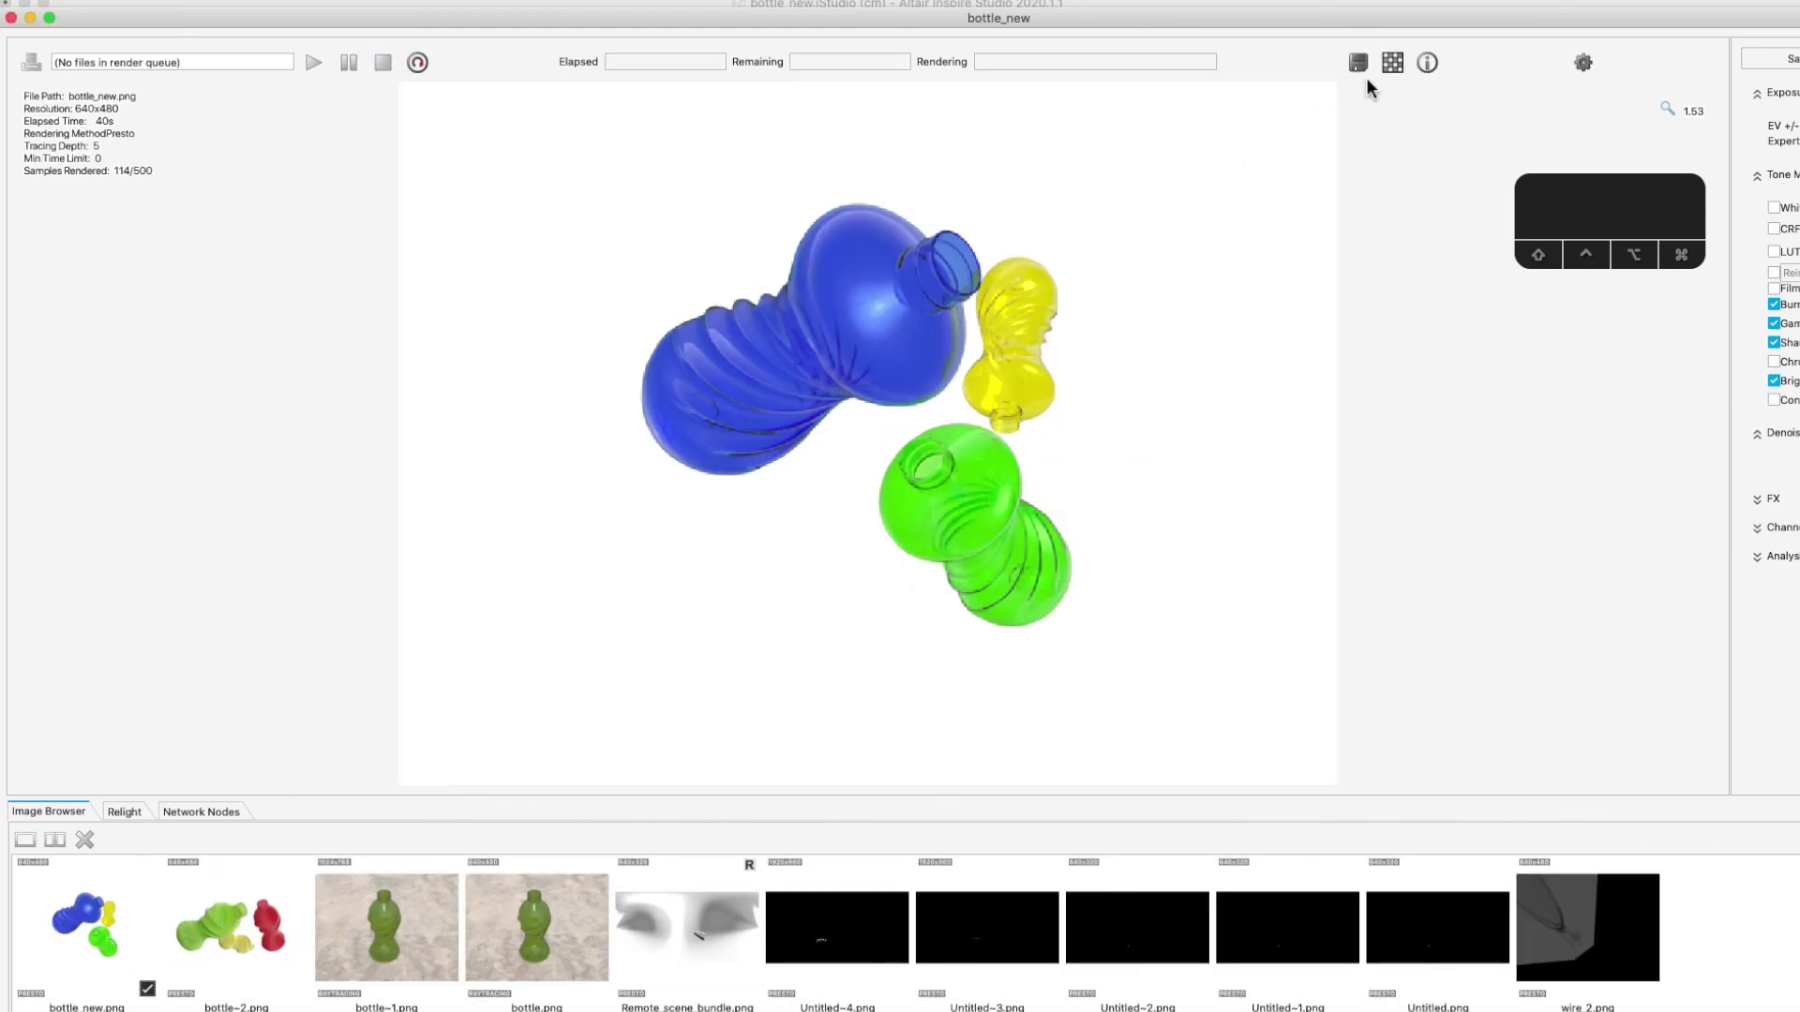
Open the image-saving options for the bottle_new render, cancel them, and close the Darkroom to return to the model
click(1359, 63)
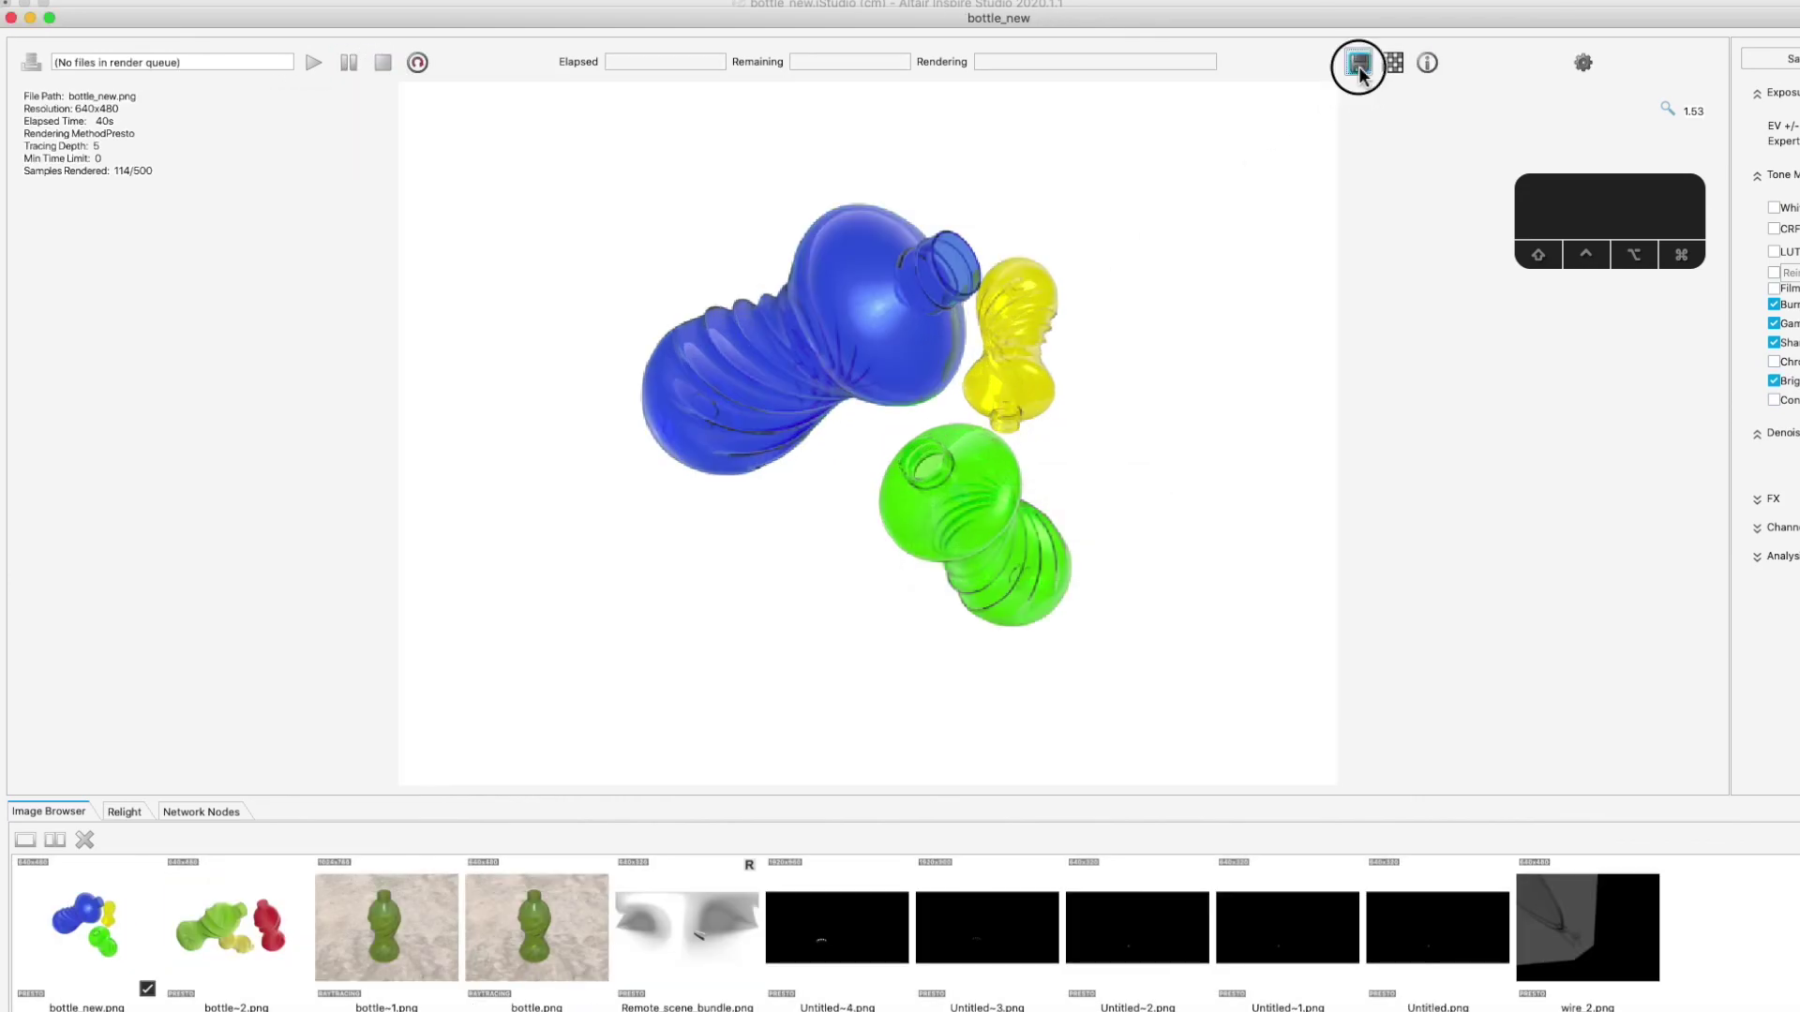
key(Escape)
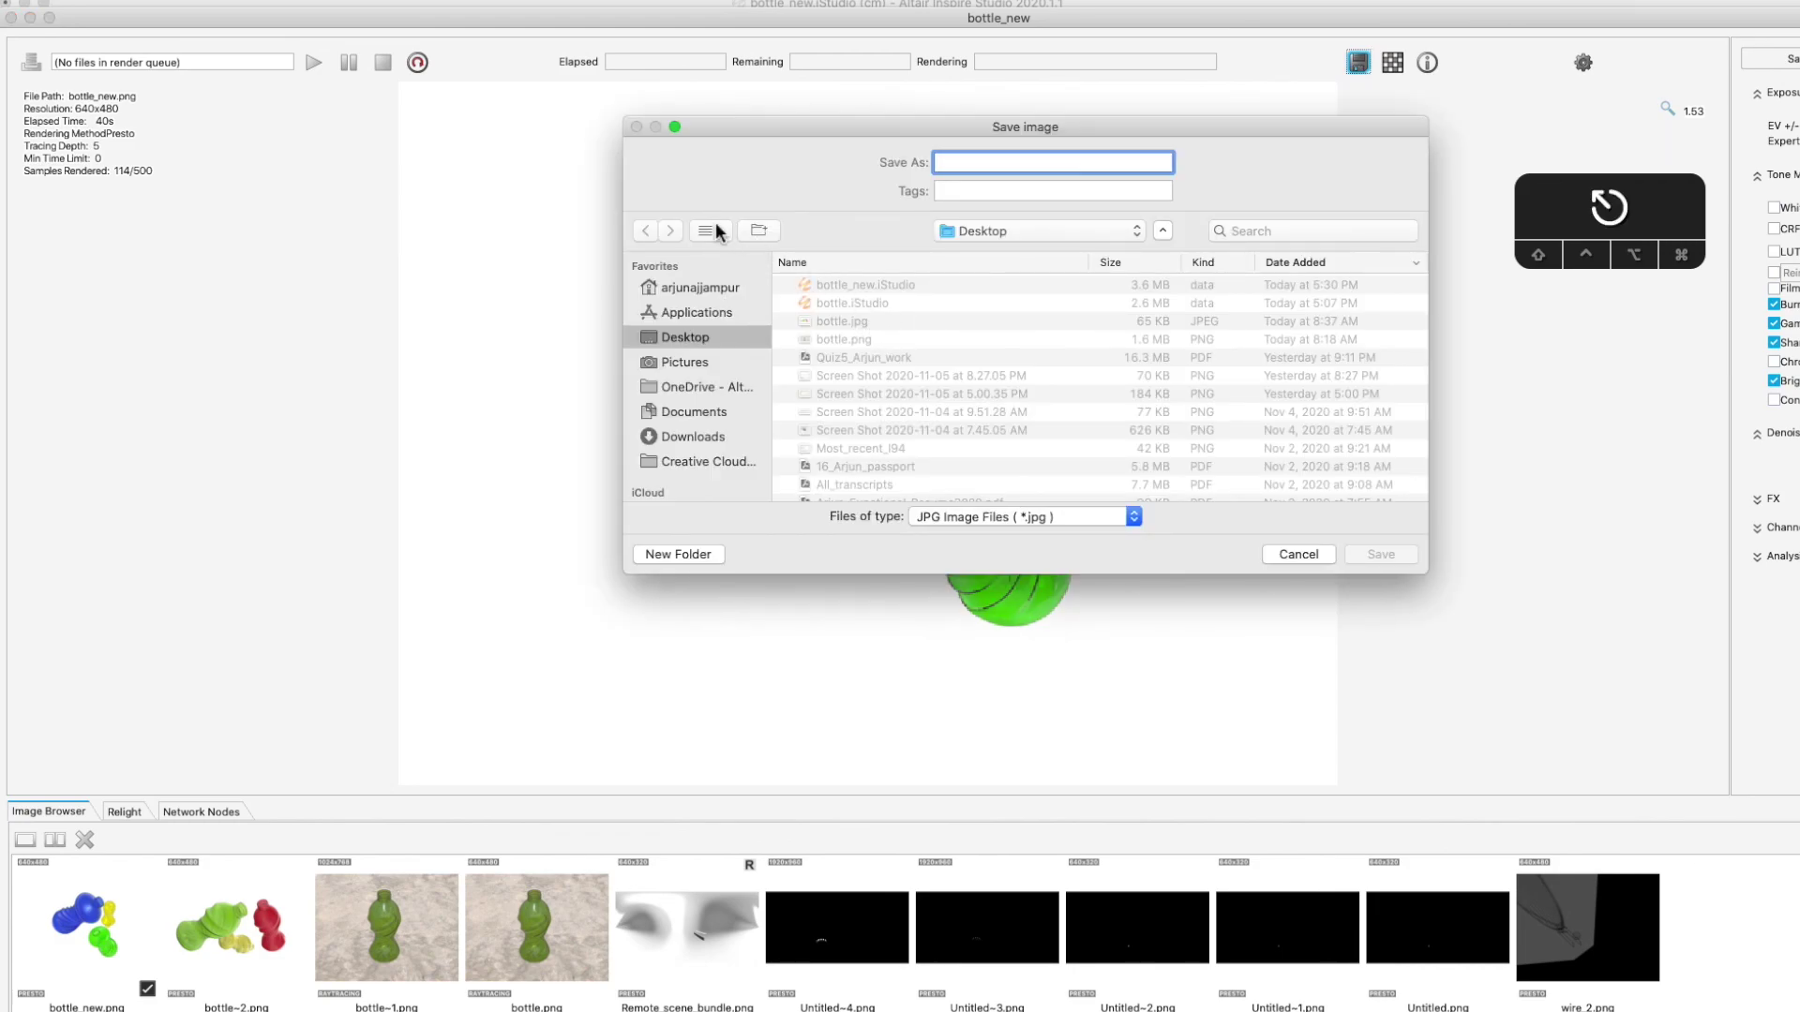
click(11, 18)
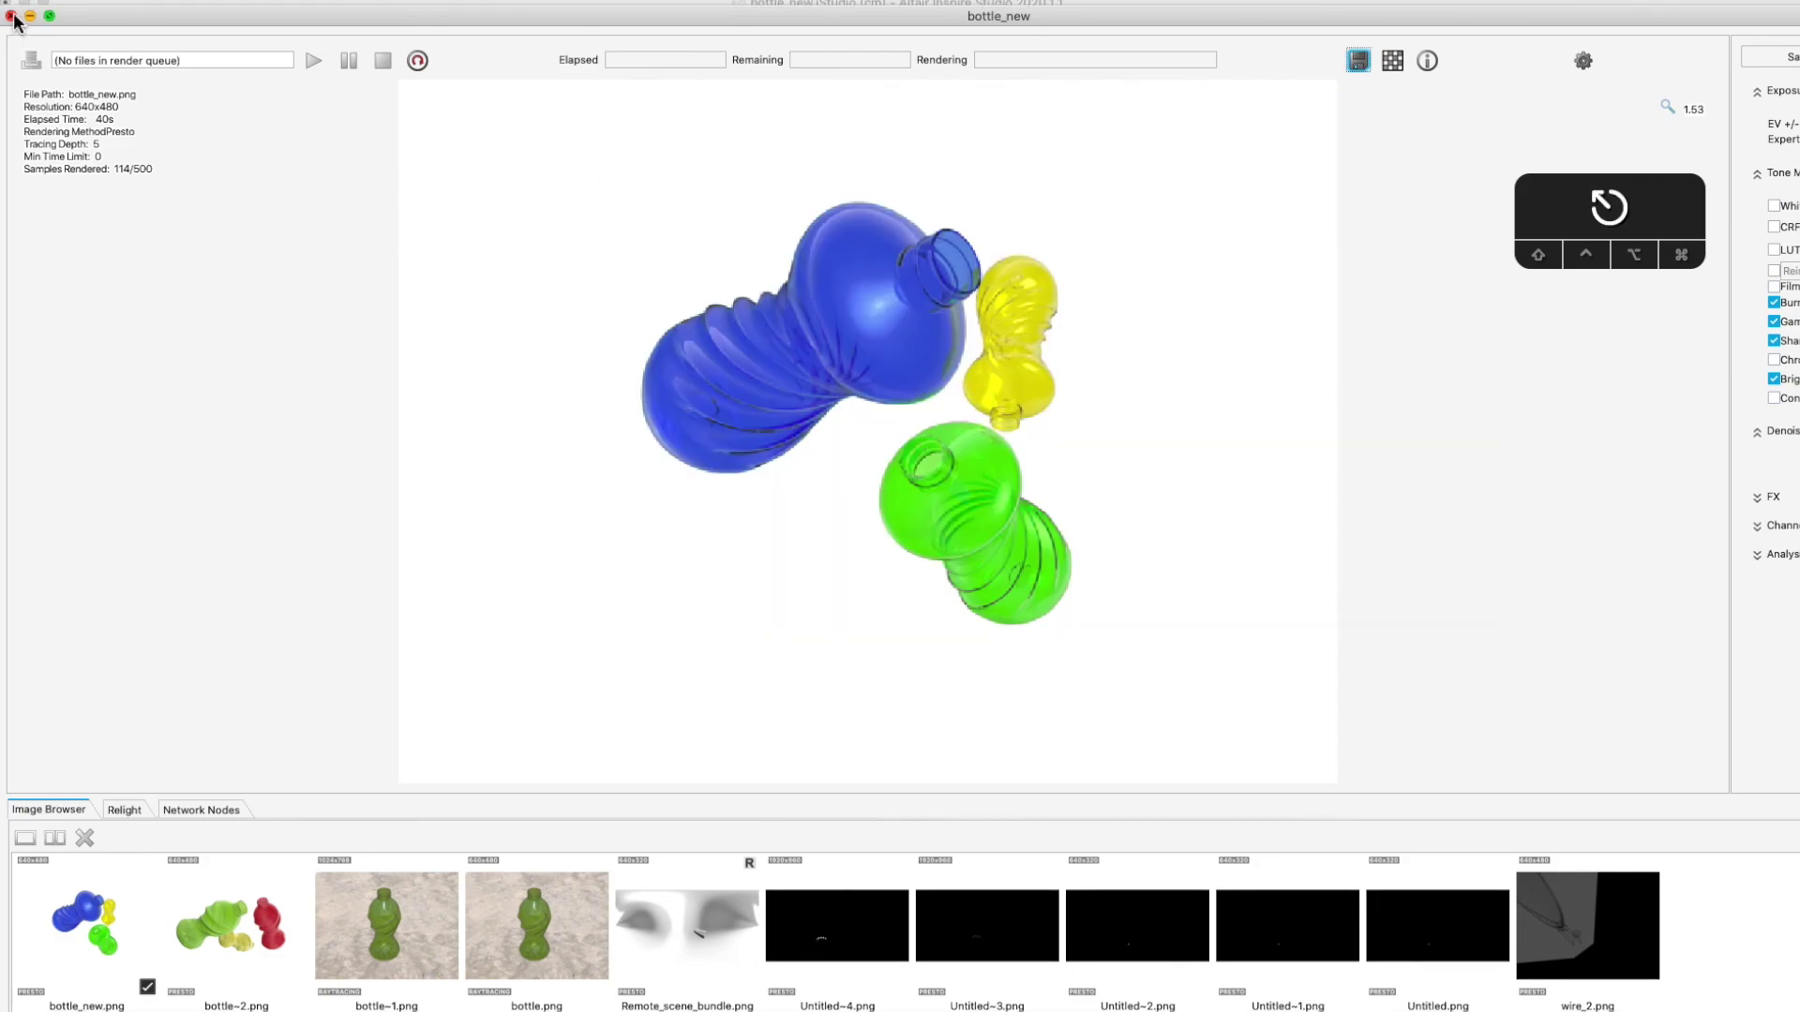
click(1047, 339)
right_drag(943, 317, 944, 317)
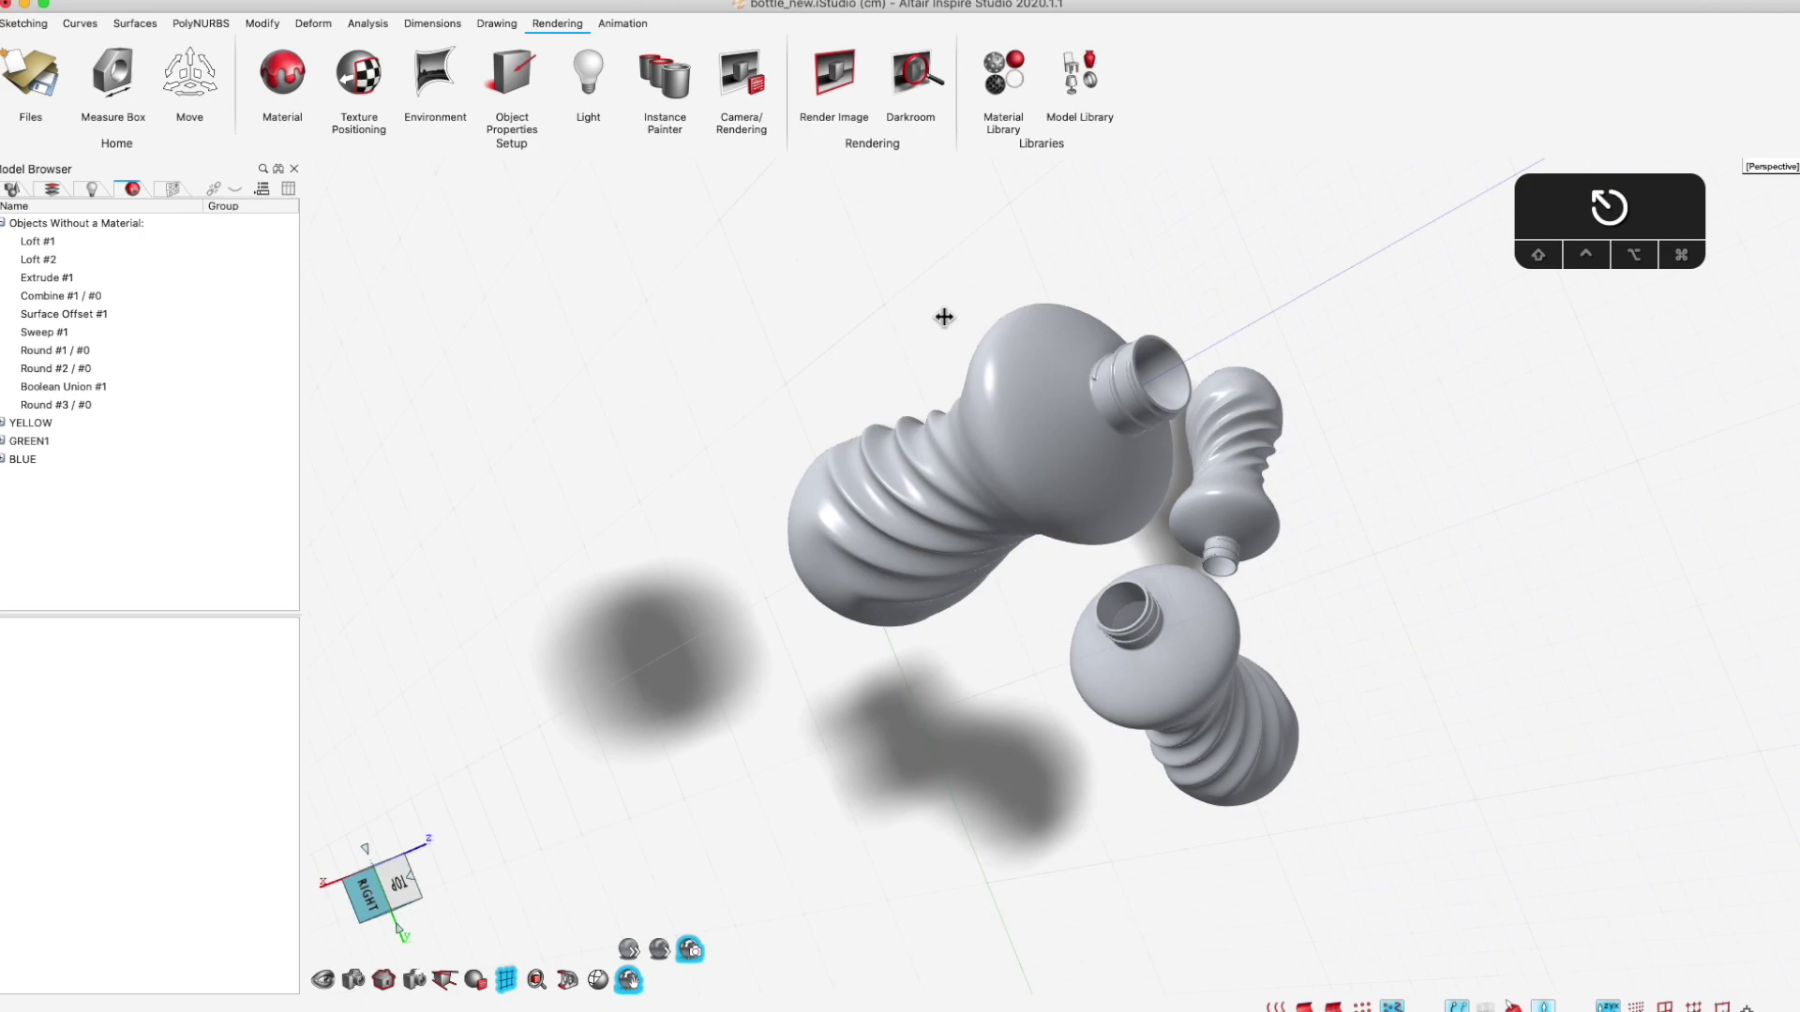